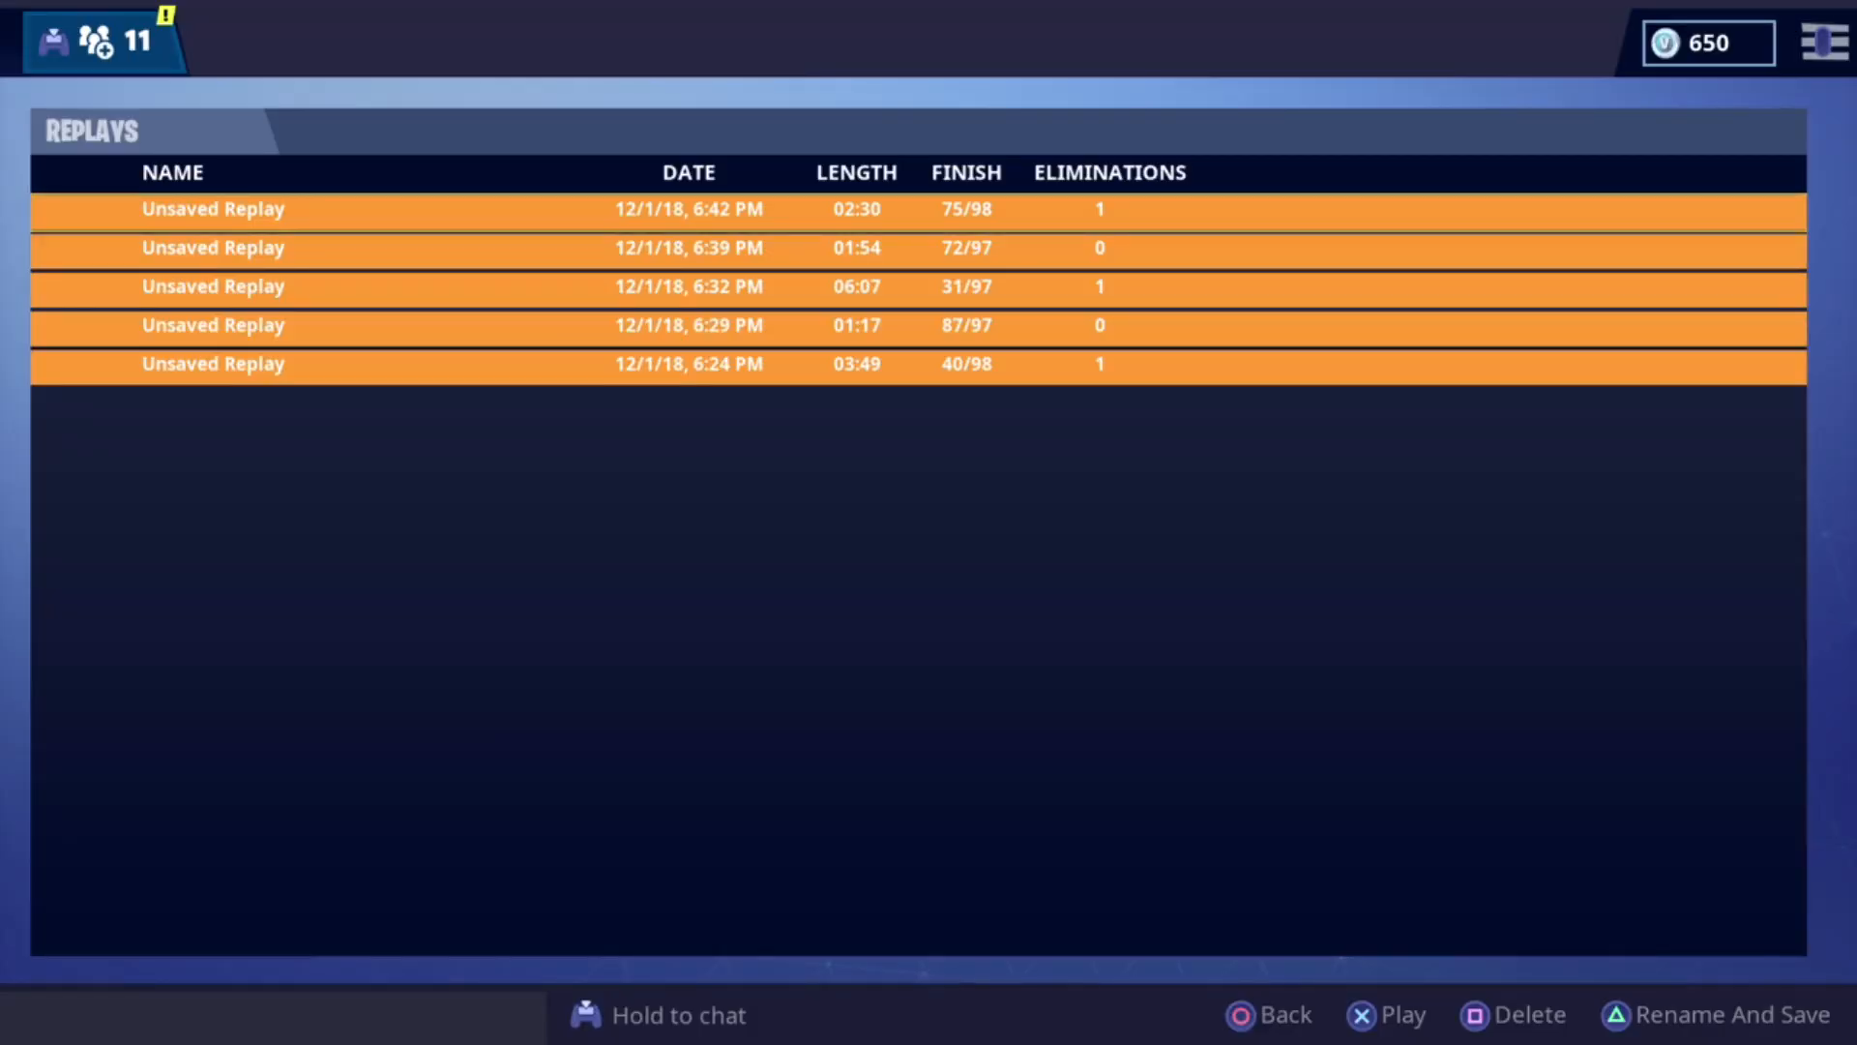
# Play the unsaved replay from 12/1/18, 6:42 PM and bring up its Drone Free camera settings.
pyautogui.press('Return')
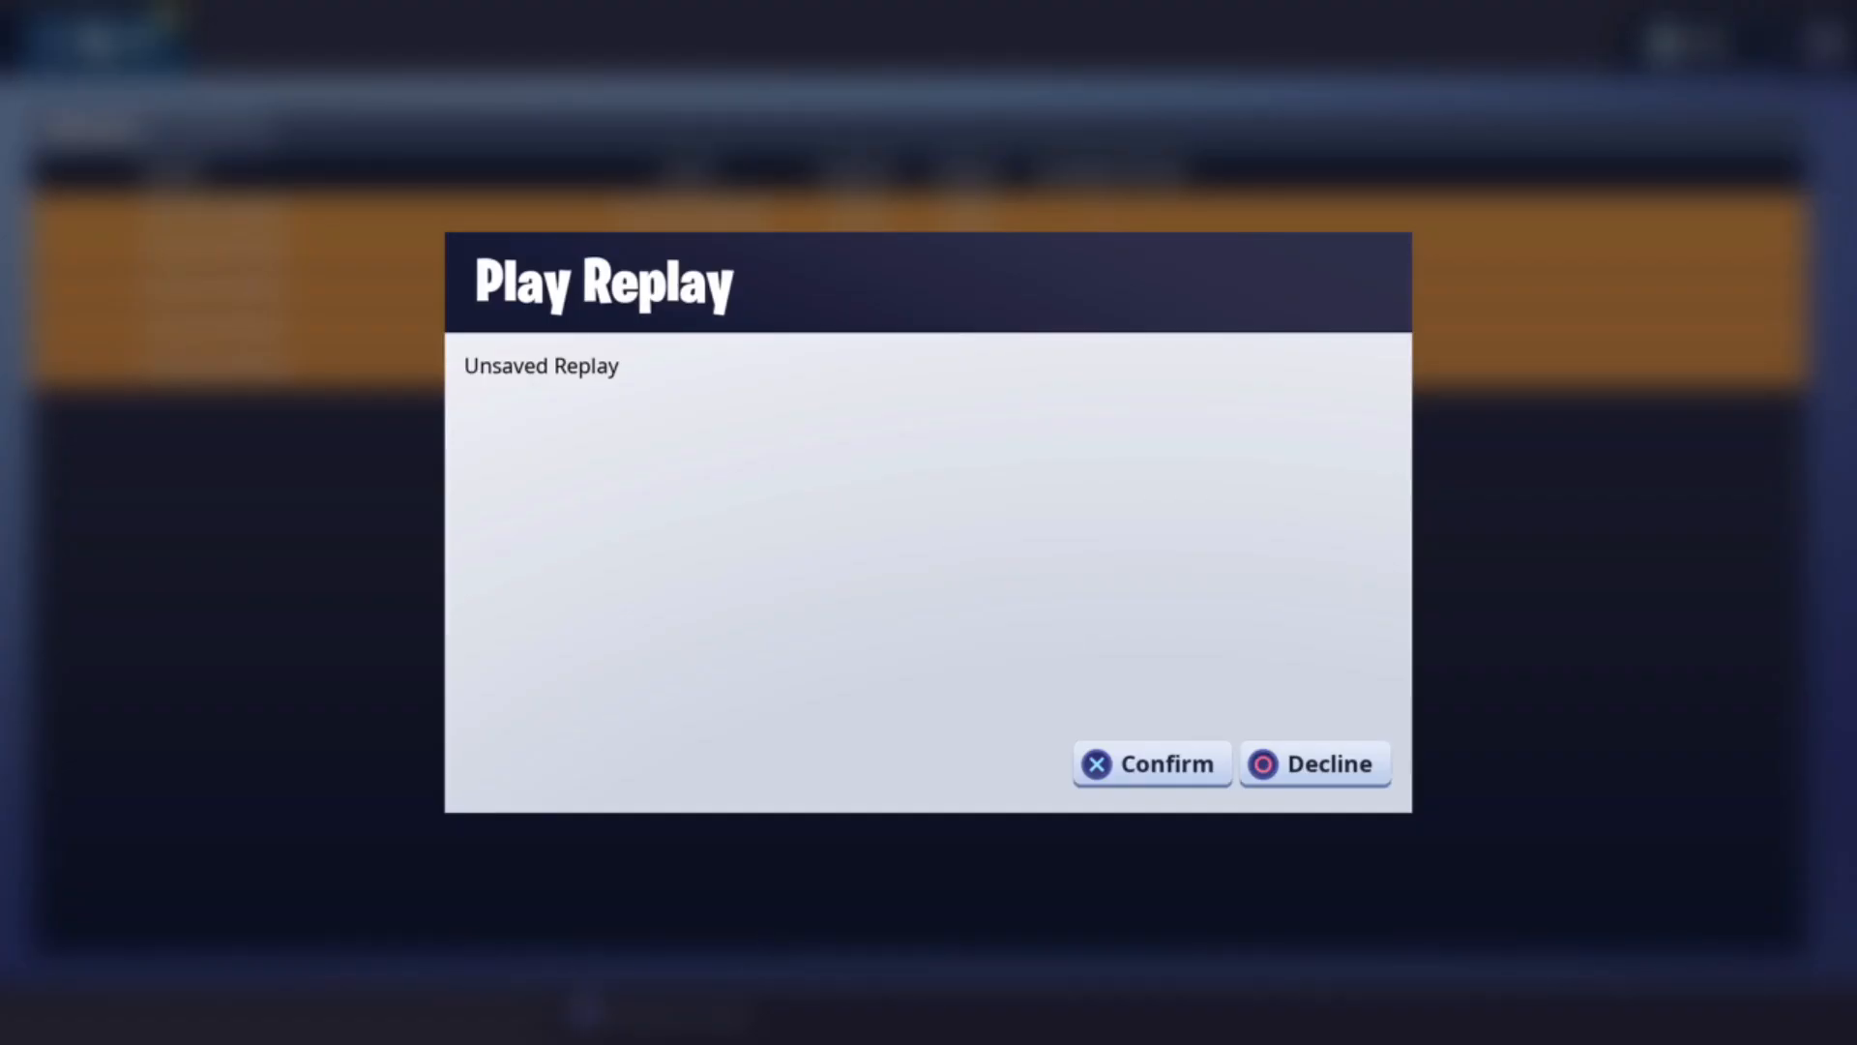
pyautogui.press('Return')
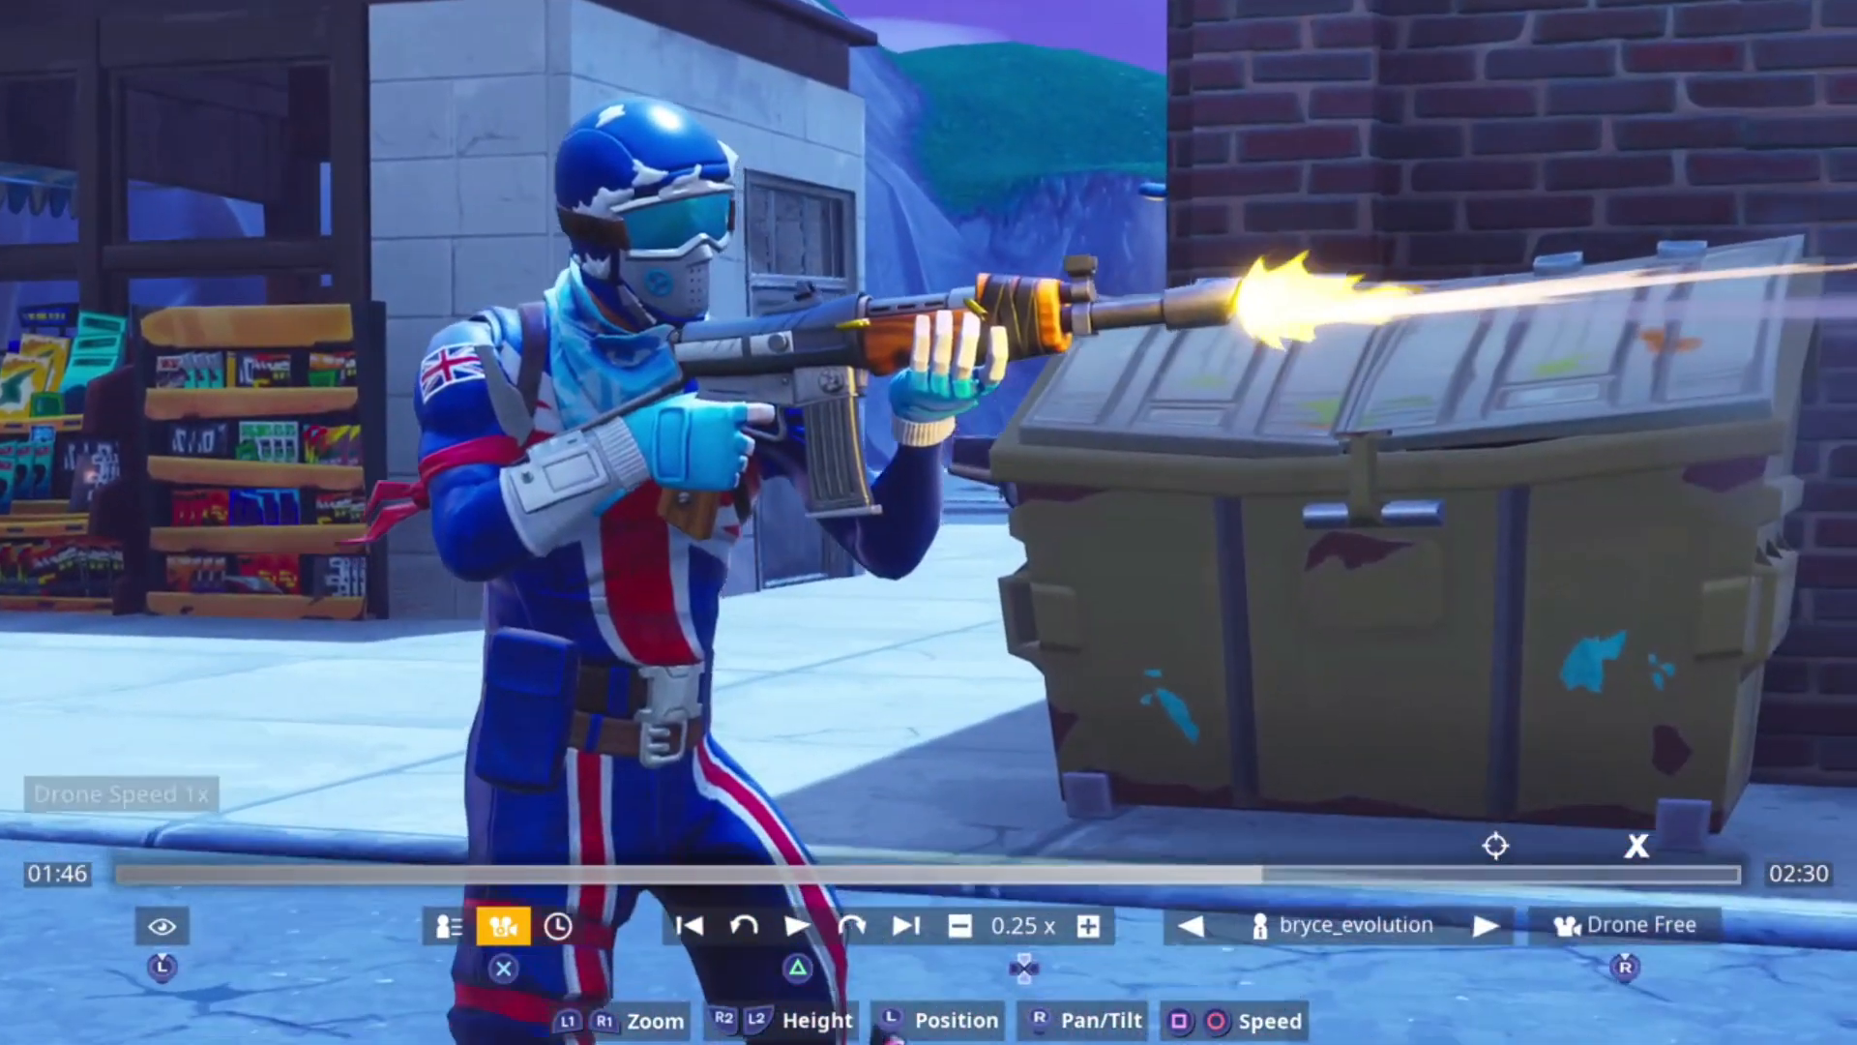
pyautogui.press('Return')
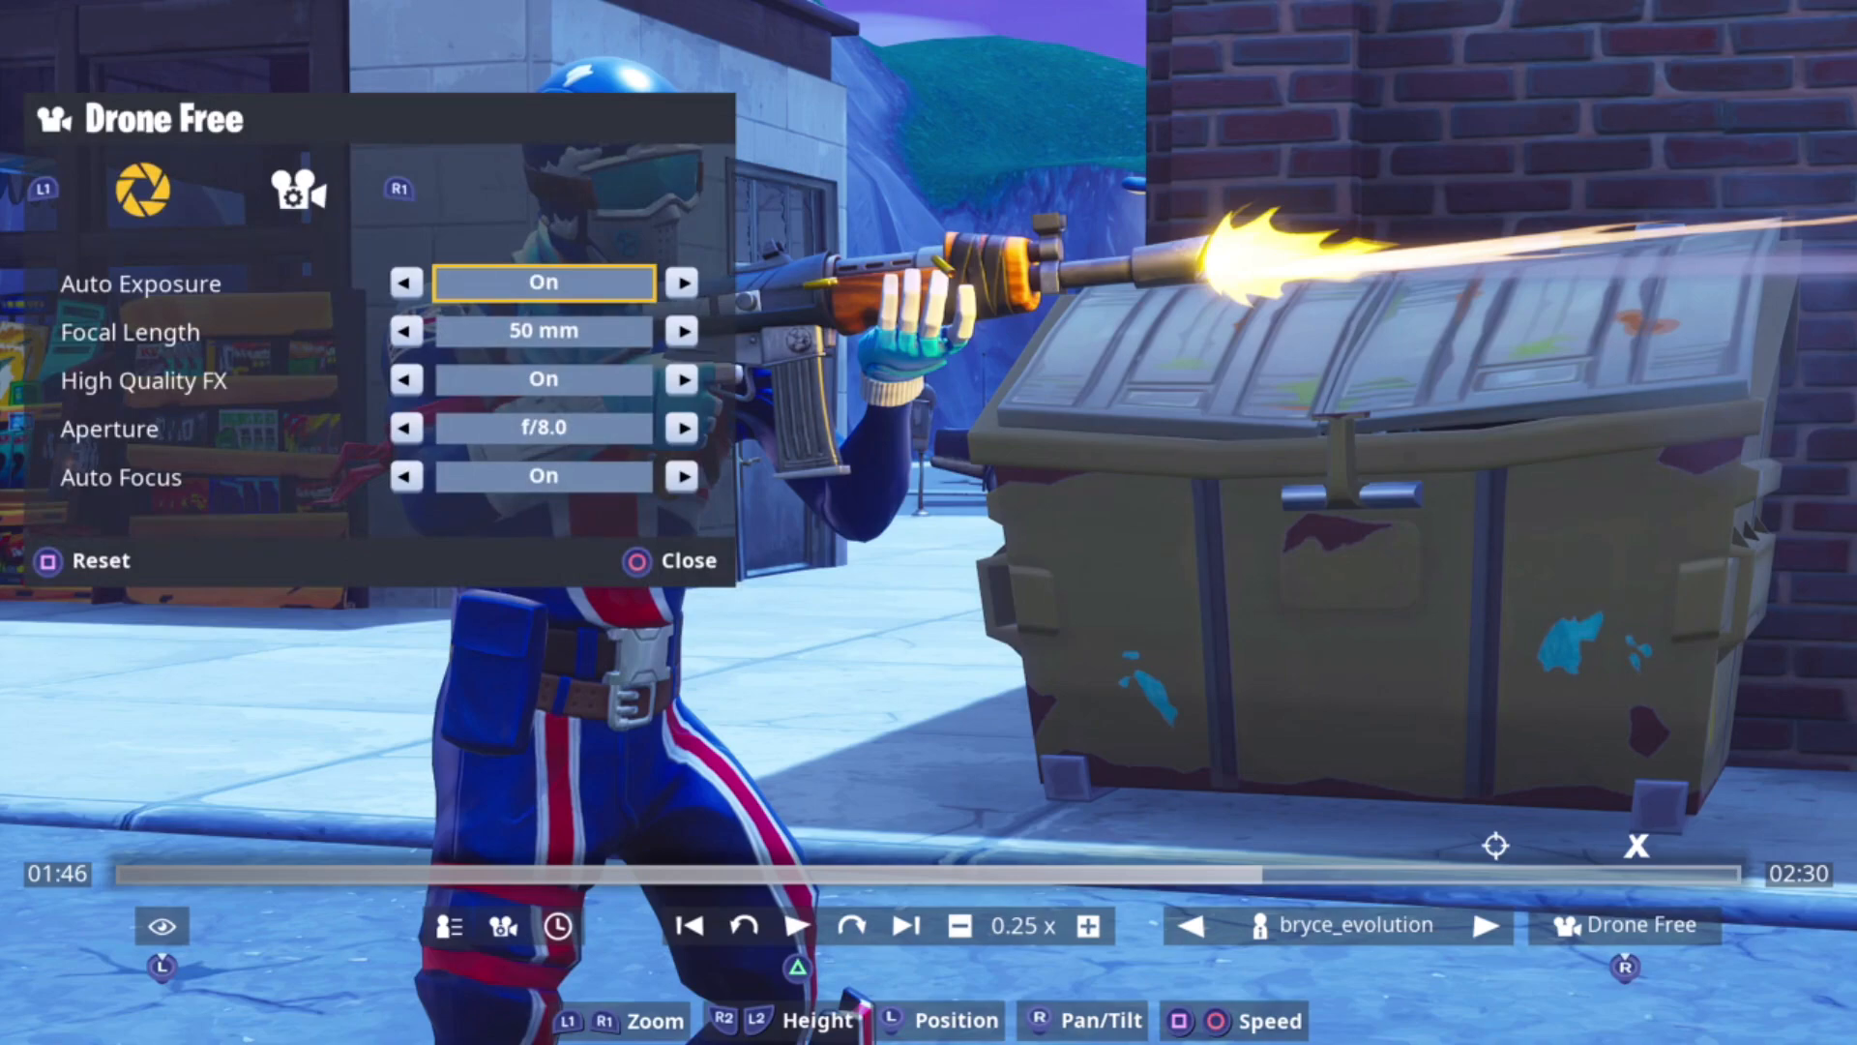
# Keep Auto Exposure on and set the drone camera's focal length to 85 mm.
pyautogui.press('Right')
pyautogui.press('Left')
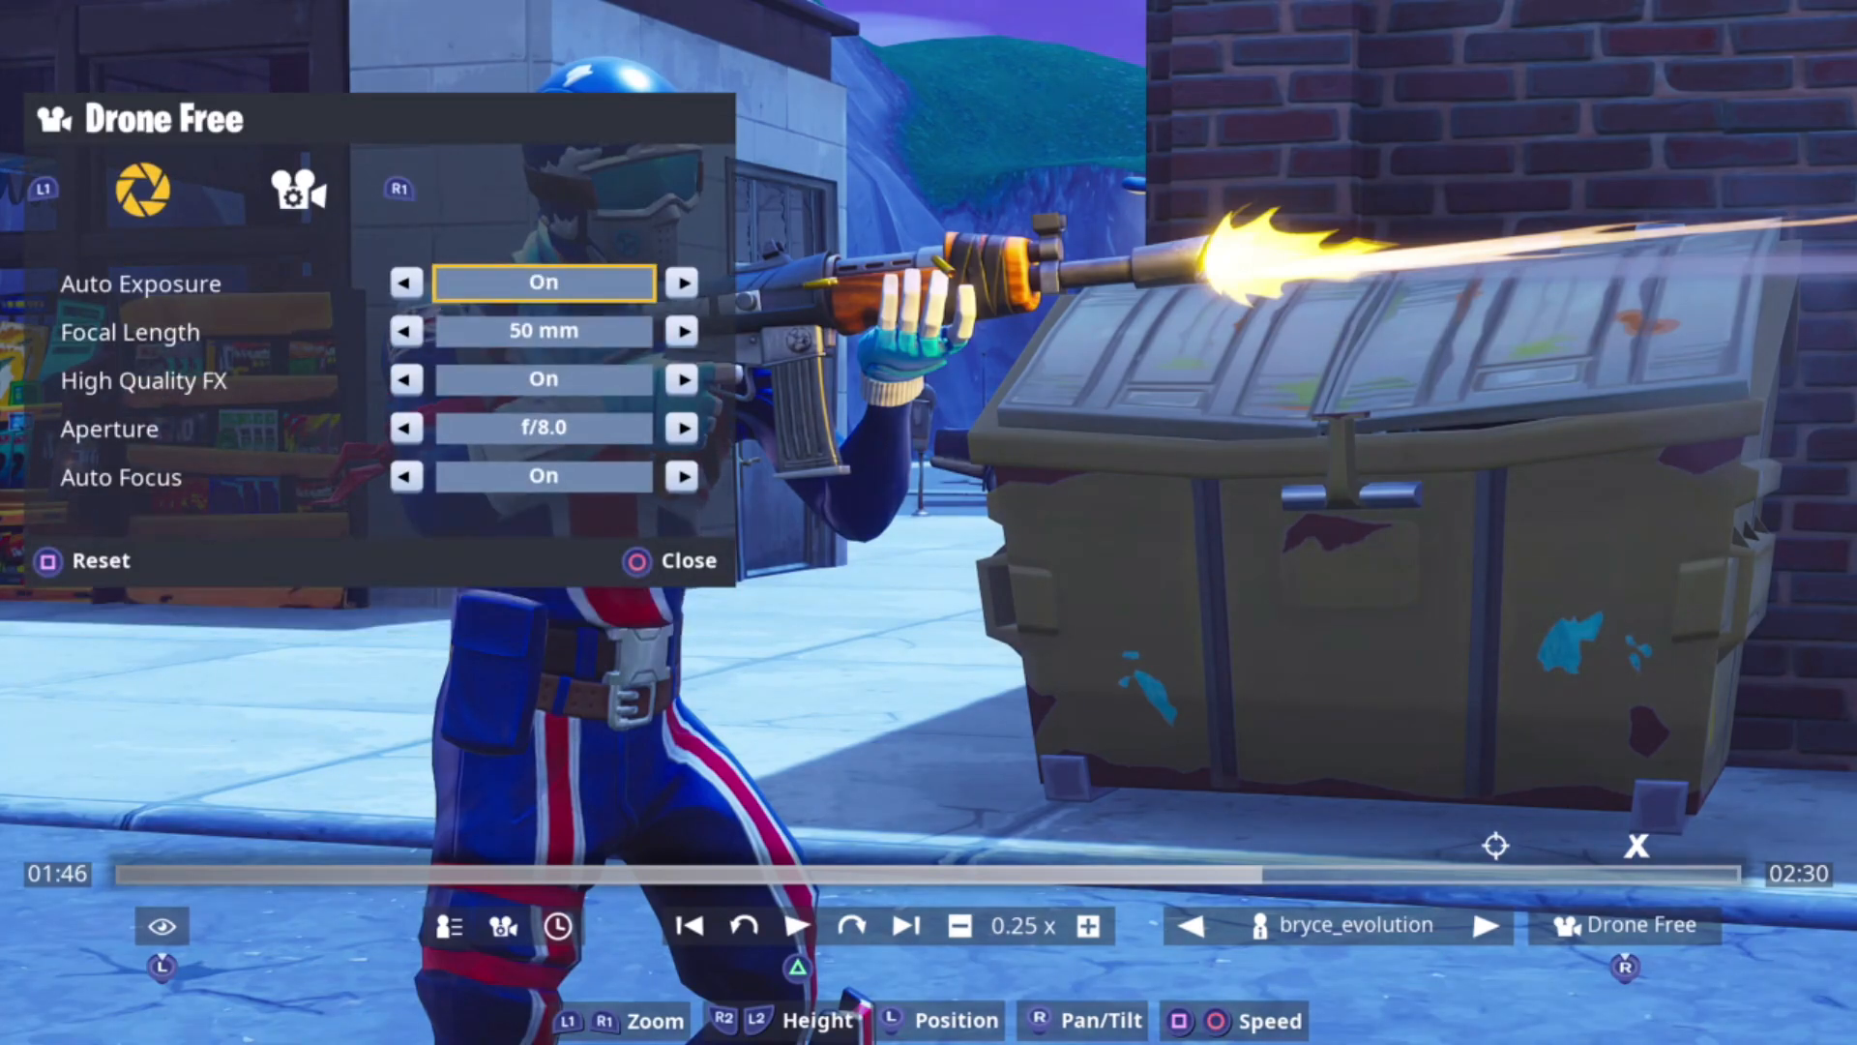
pyautogui.press('Down')
pyautogui.press('Right')
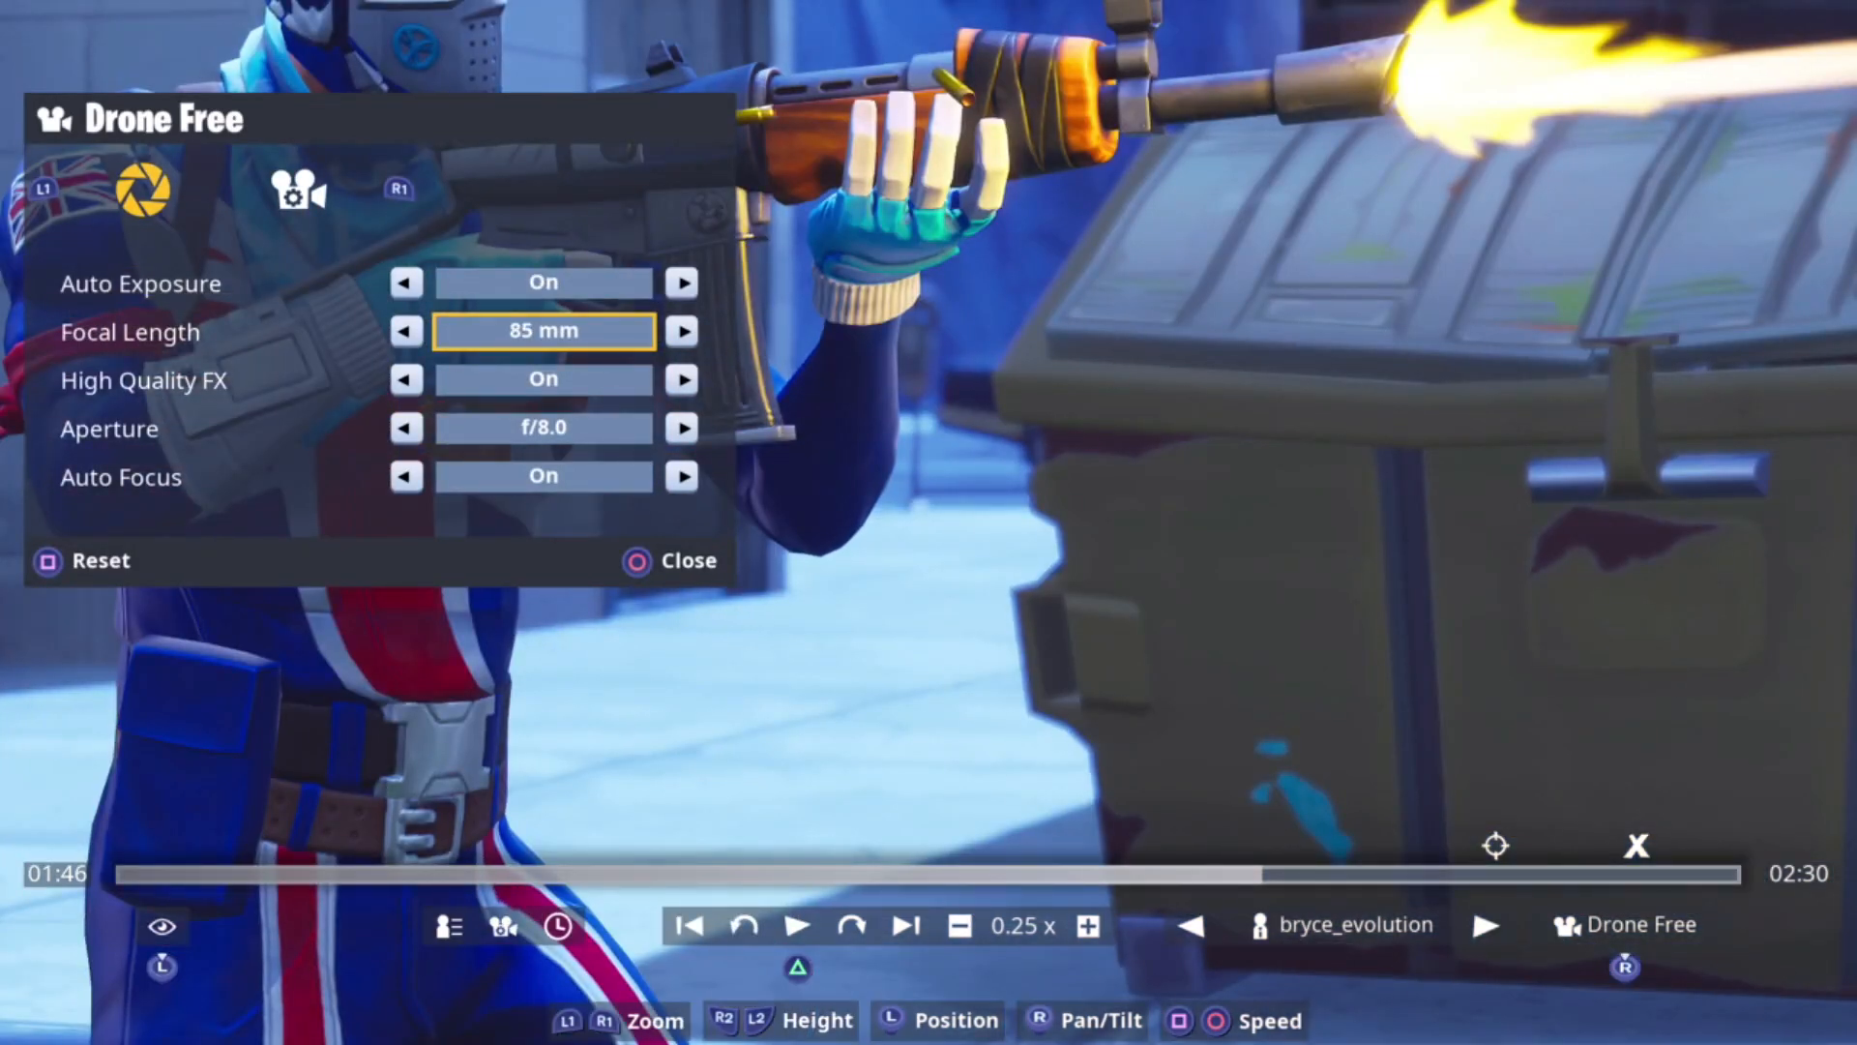
pyautogui.press('Right')
pyautogui.press('Left')
pyautogui.press('Left')
pyautogui.press('Right')
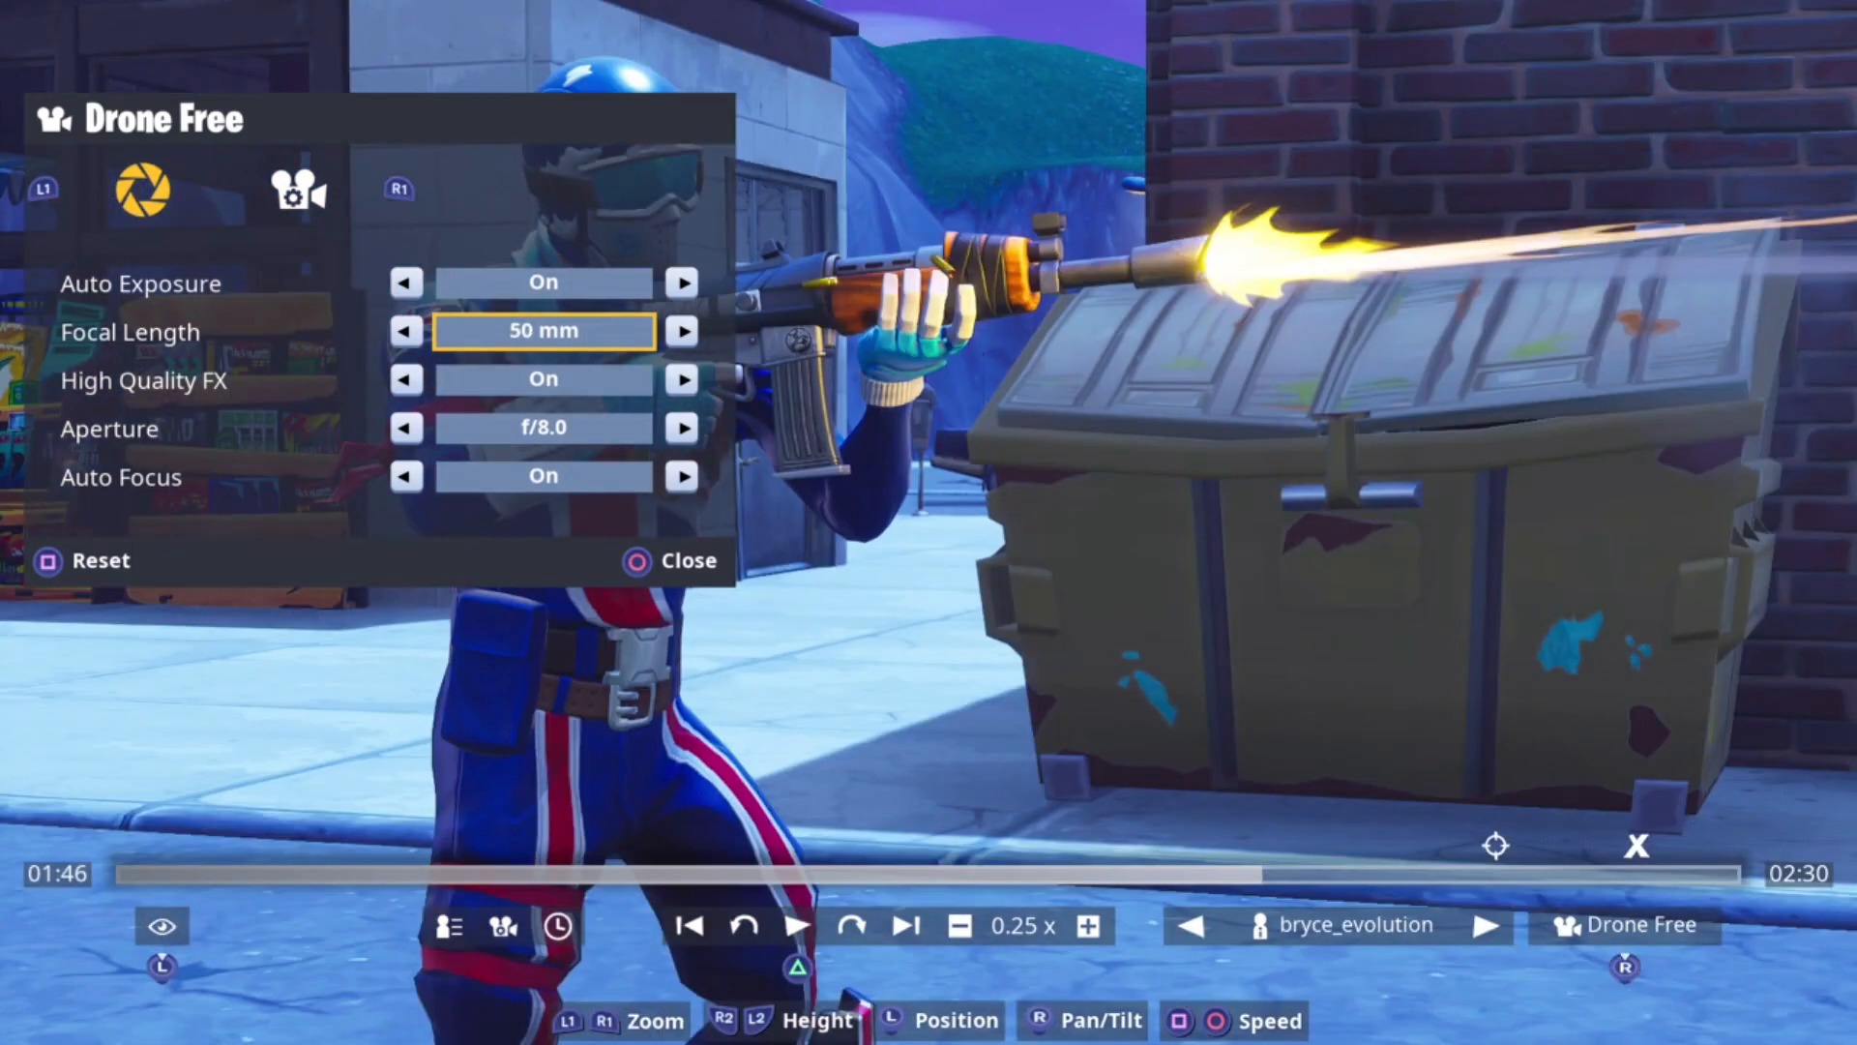
# Set the drone camera's aperture to f/1.4 with Auto Focus left on, and close the camera settings.
pyautogui.press('Down')
pyautogui.press('Down')
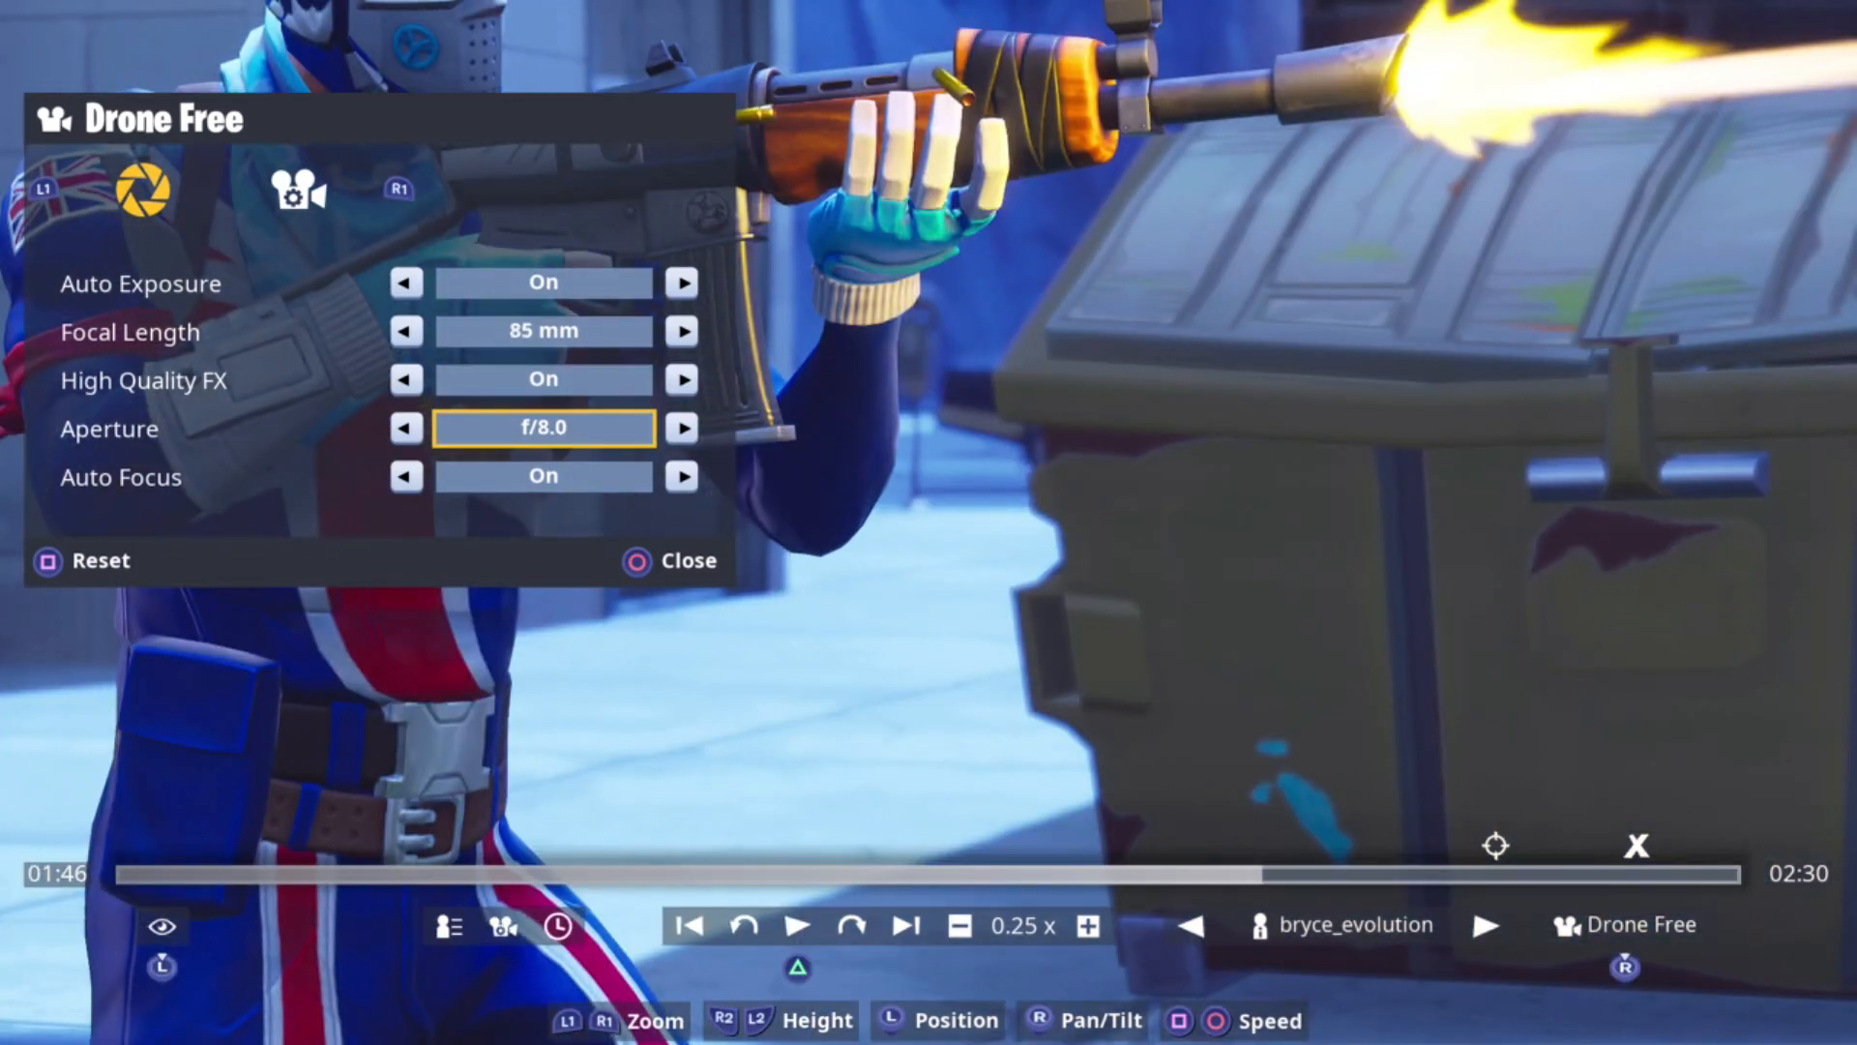
pyautogui.press('Right')
pyautogui.press('Right')
pyautogui.press('Right')
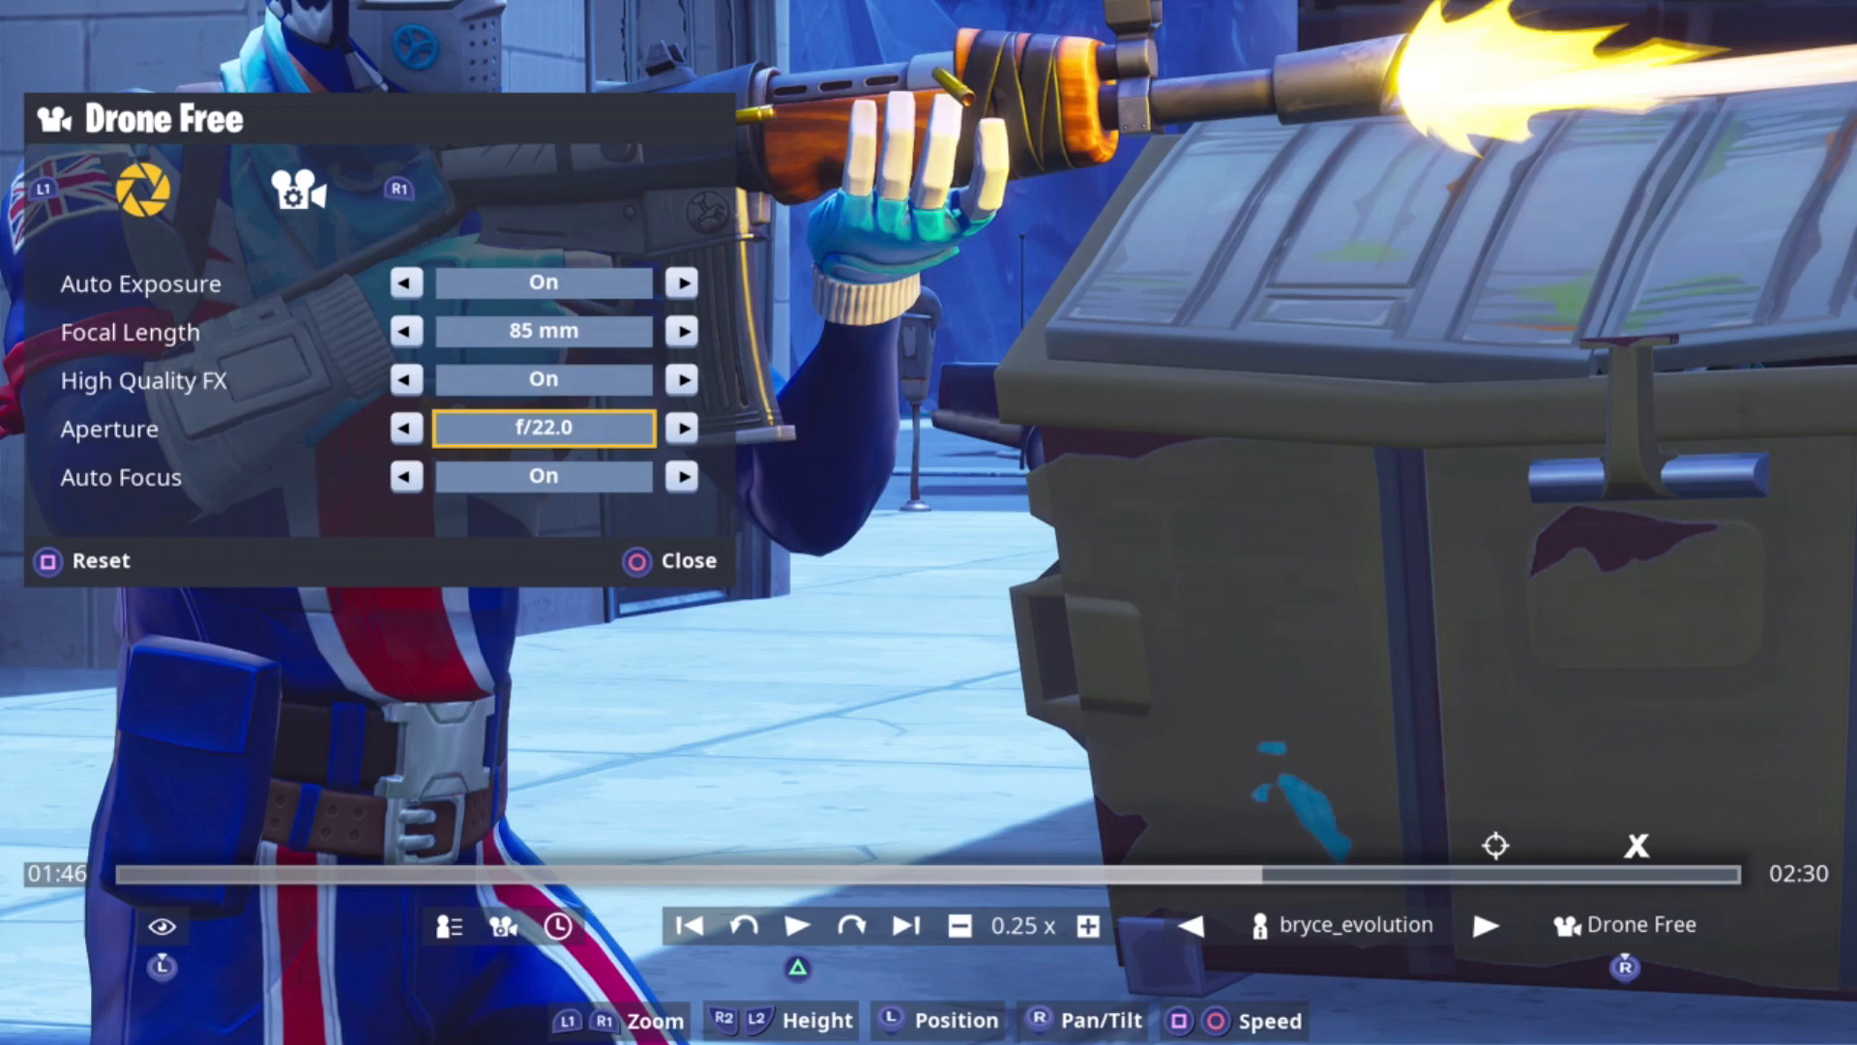
pyautogui.press('Right')
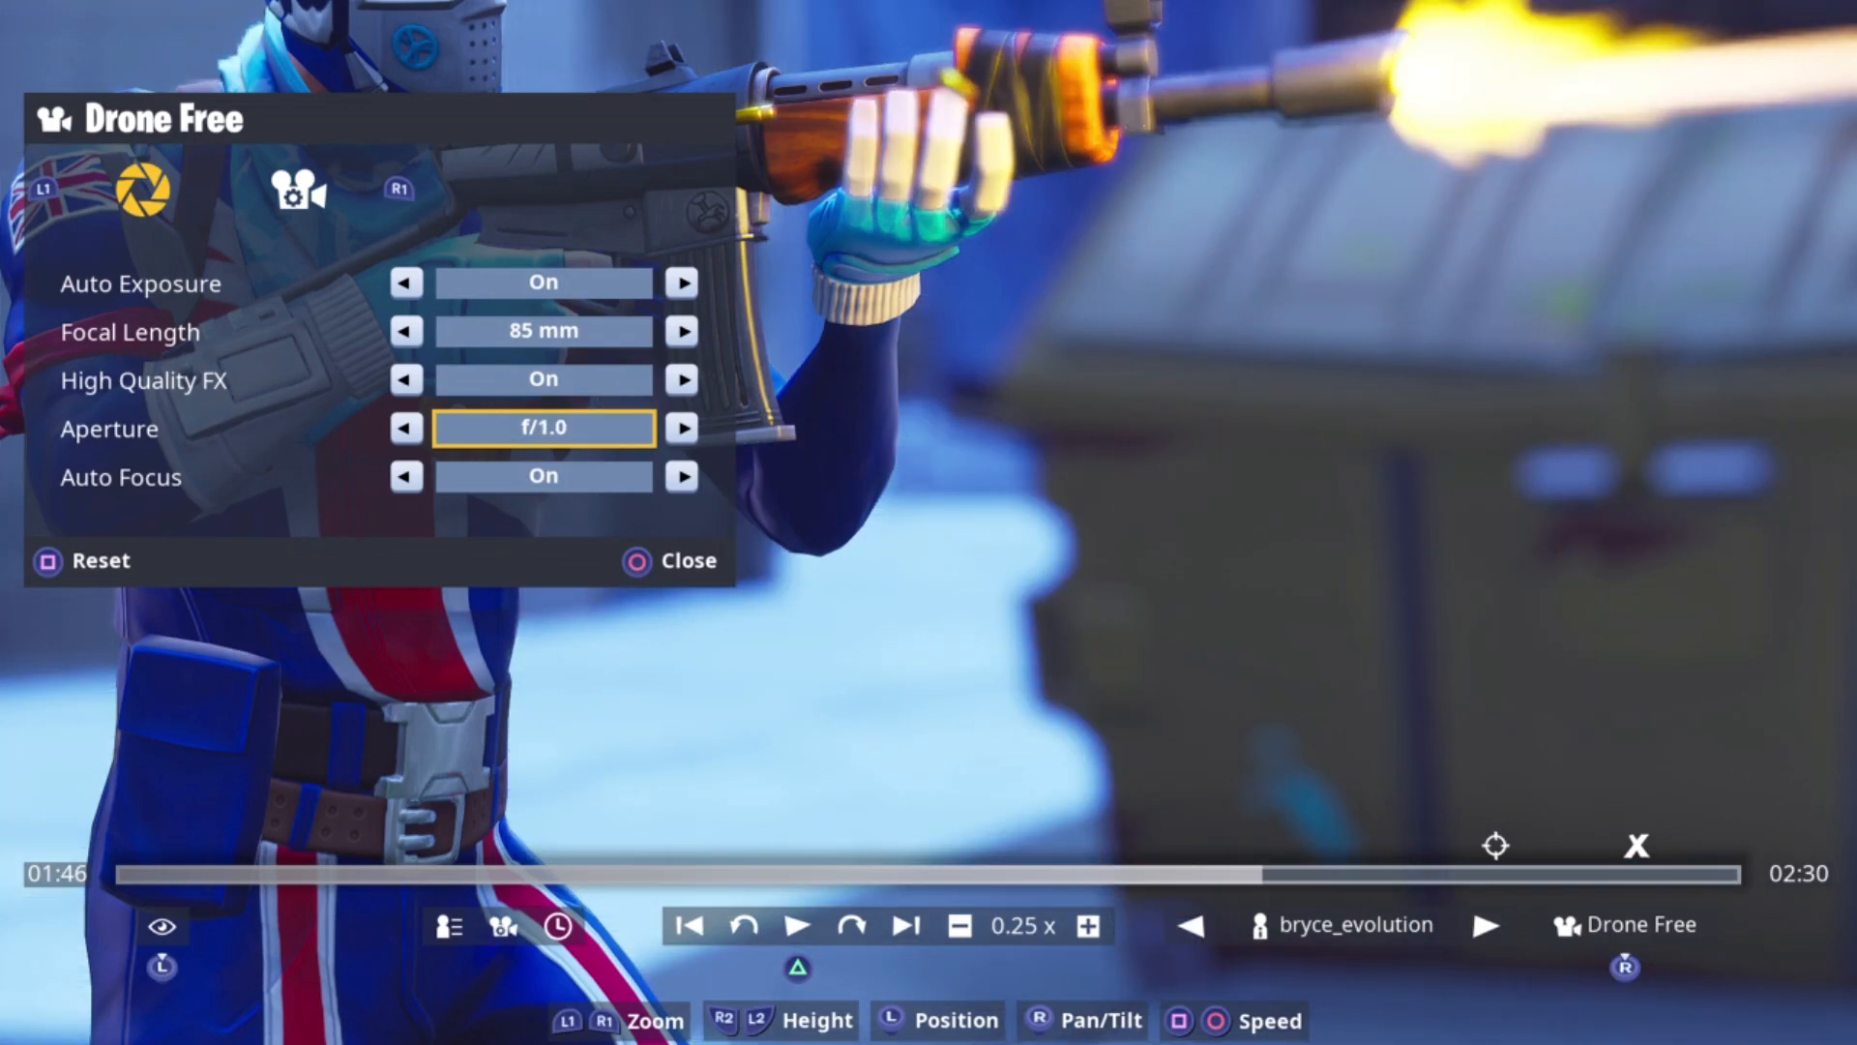
pyautogui.press('Right')
pyautogui.press('Down')
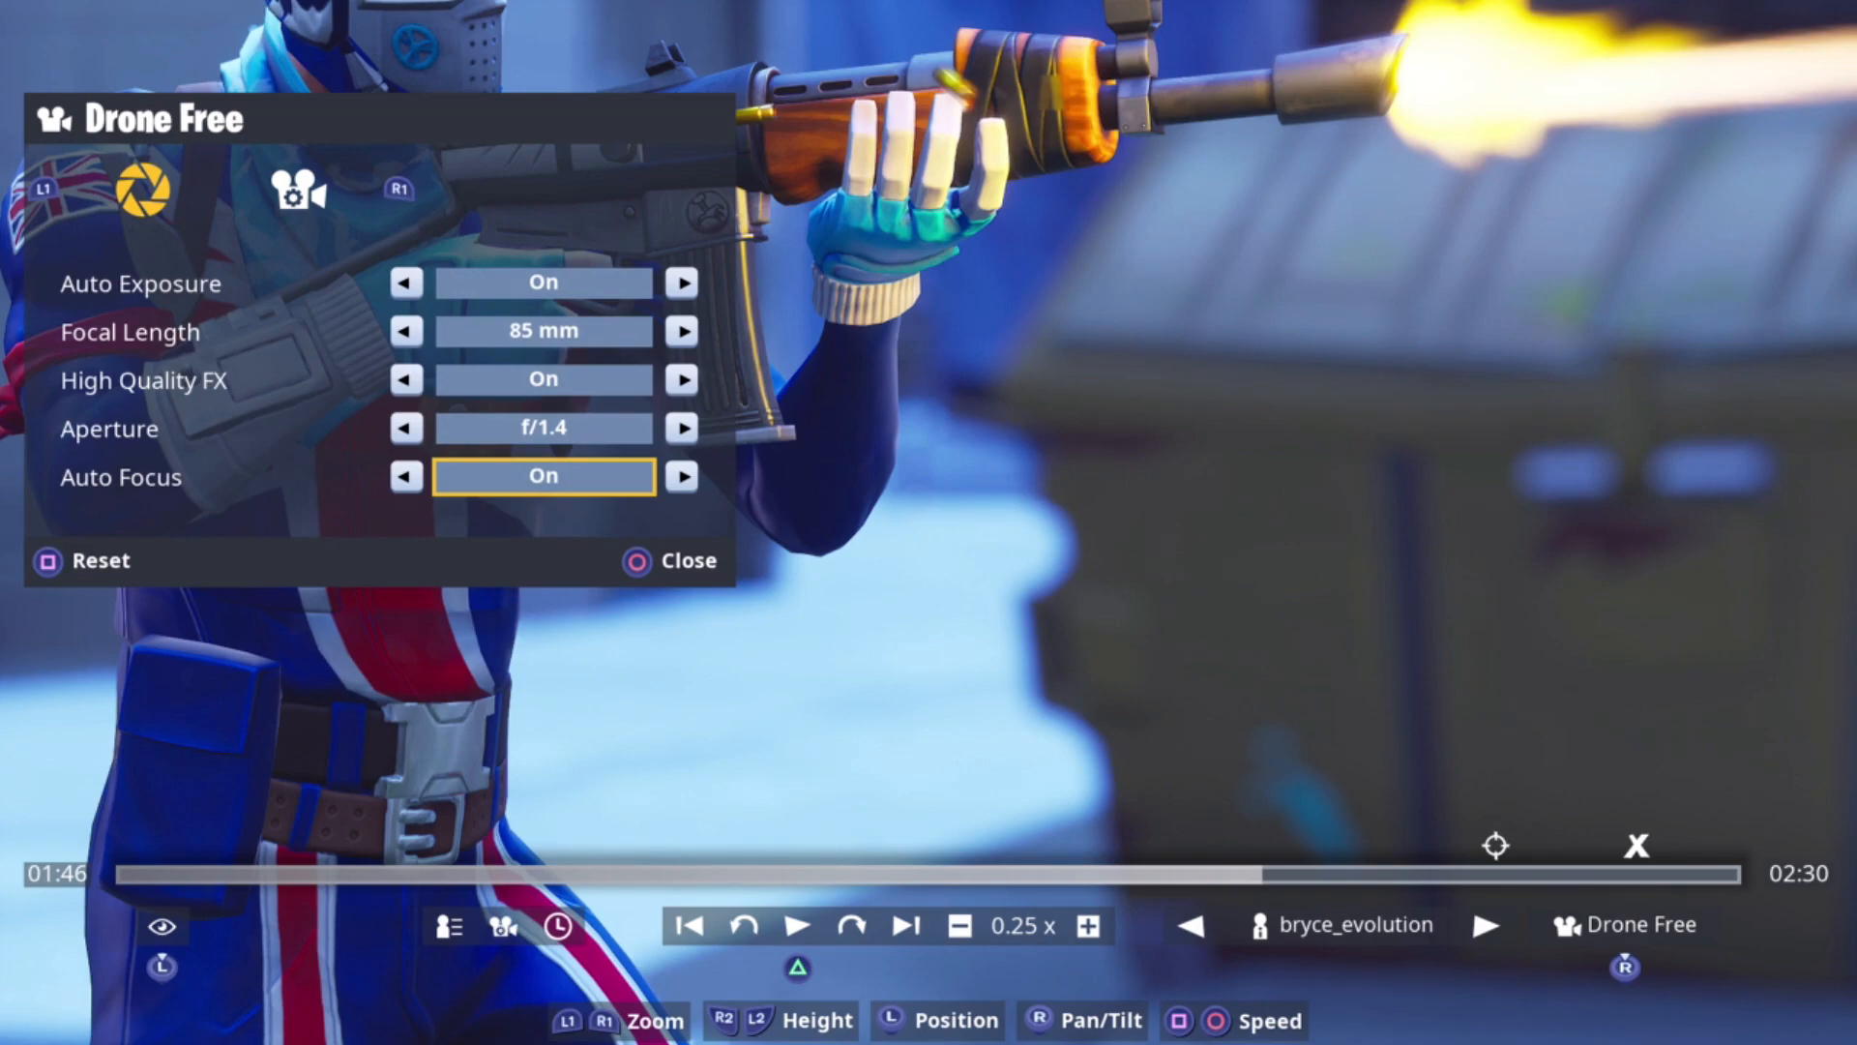
pyautogui.press('Escape')
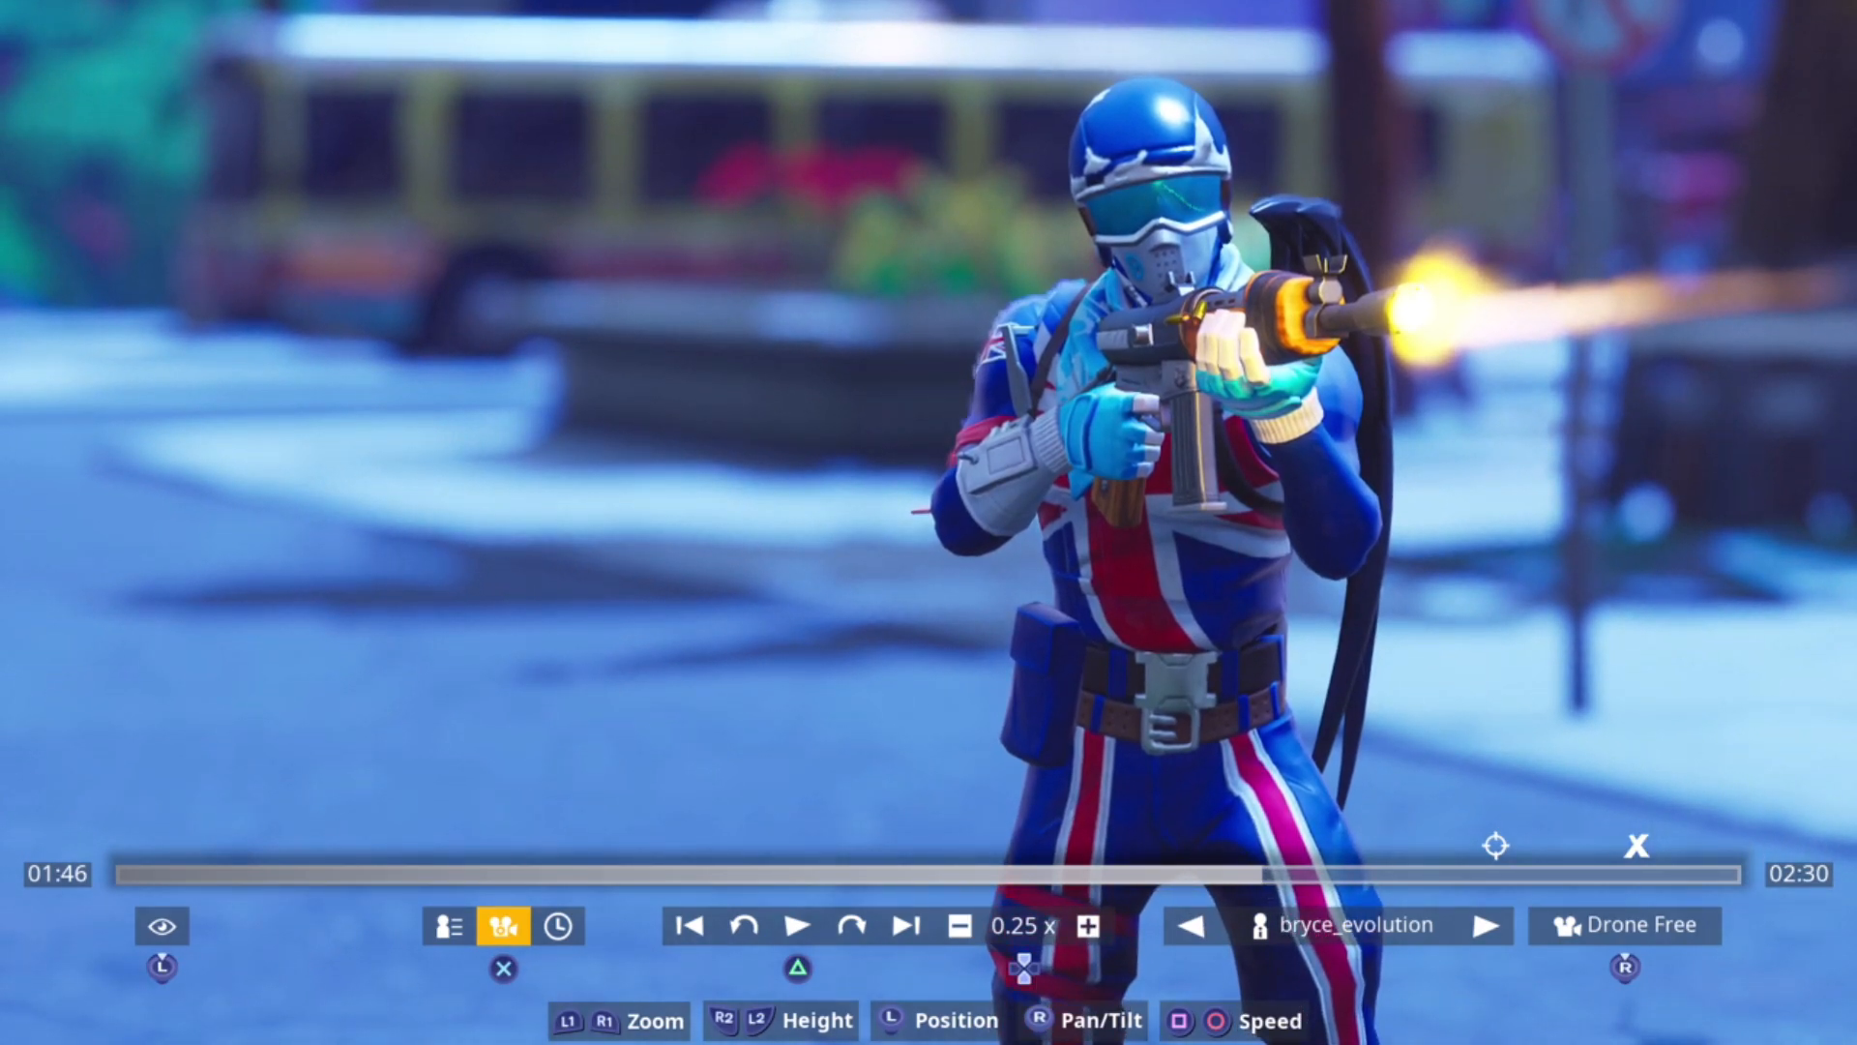
# Hide the replay controls for a clean view of the firing character.
pyautogui.press('h')
pyautogui.press('h')
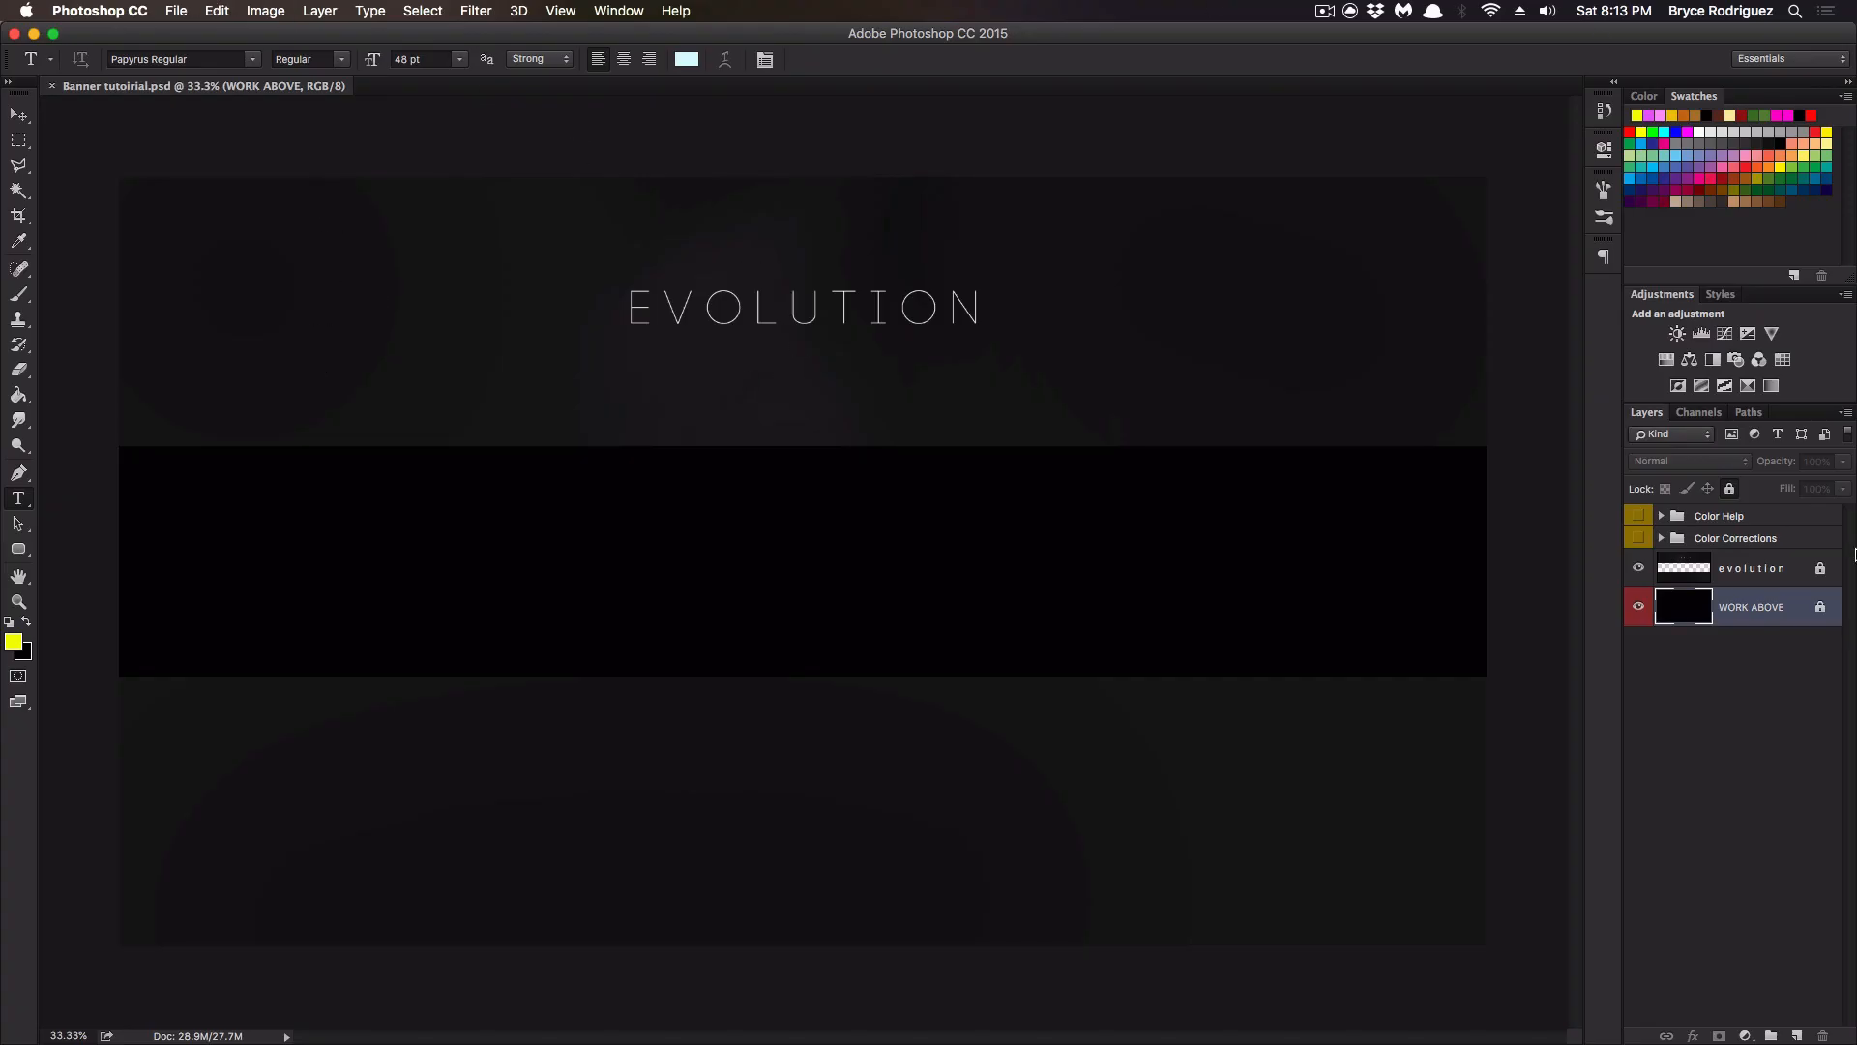
# In Photoshop, check the pixel dimensions of the Banner tutoirial.psd document without changing them.
pyautogui.click(271, 9)
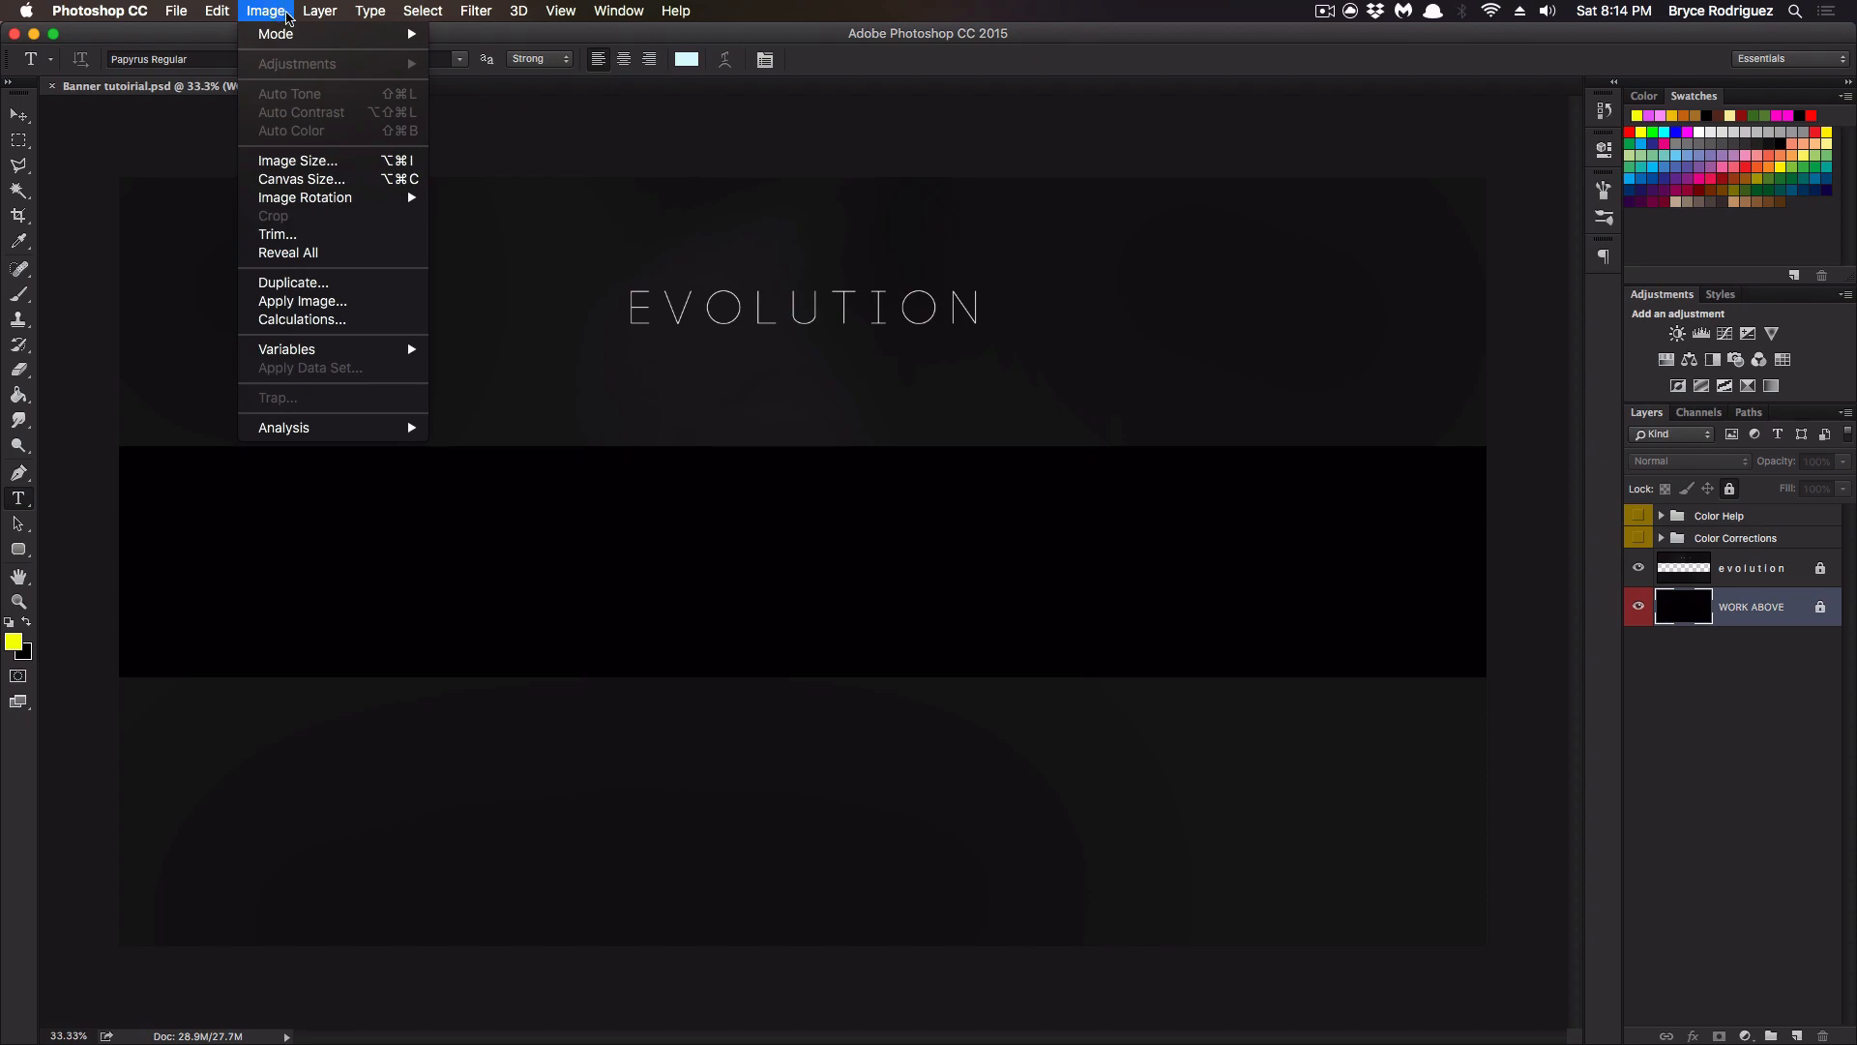
pyautogui.click(300, 161)
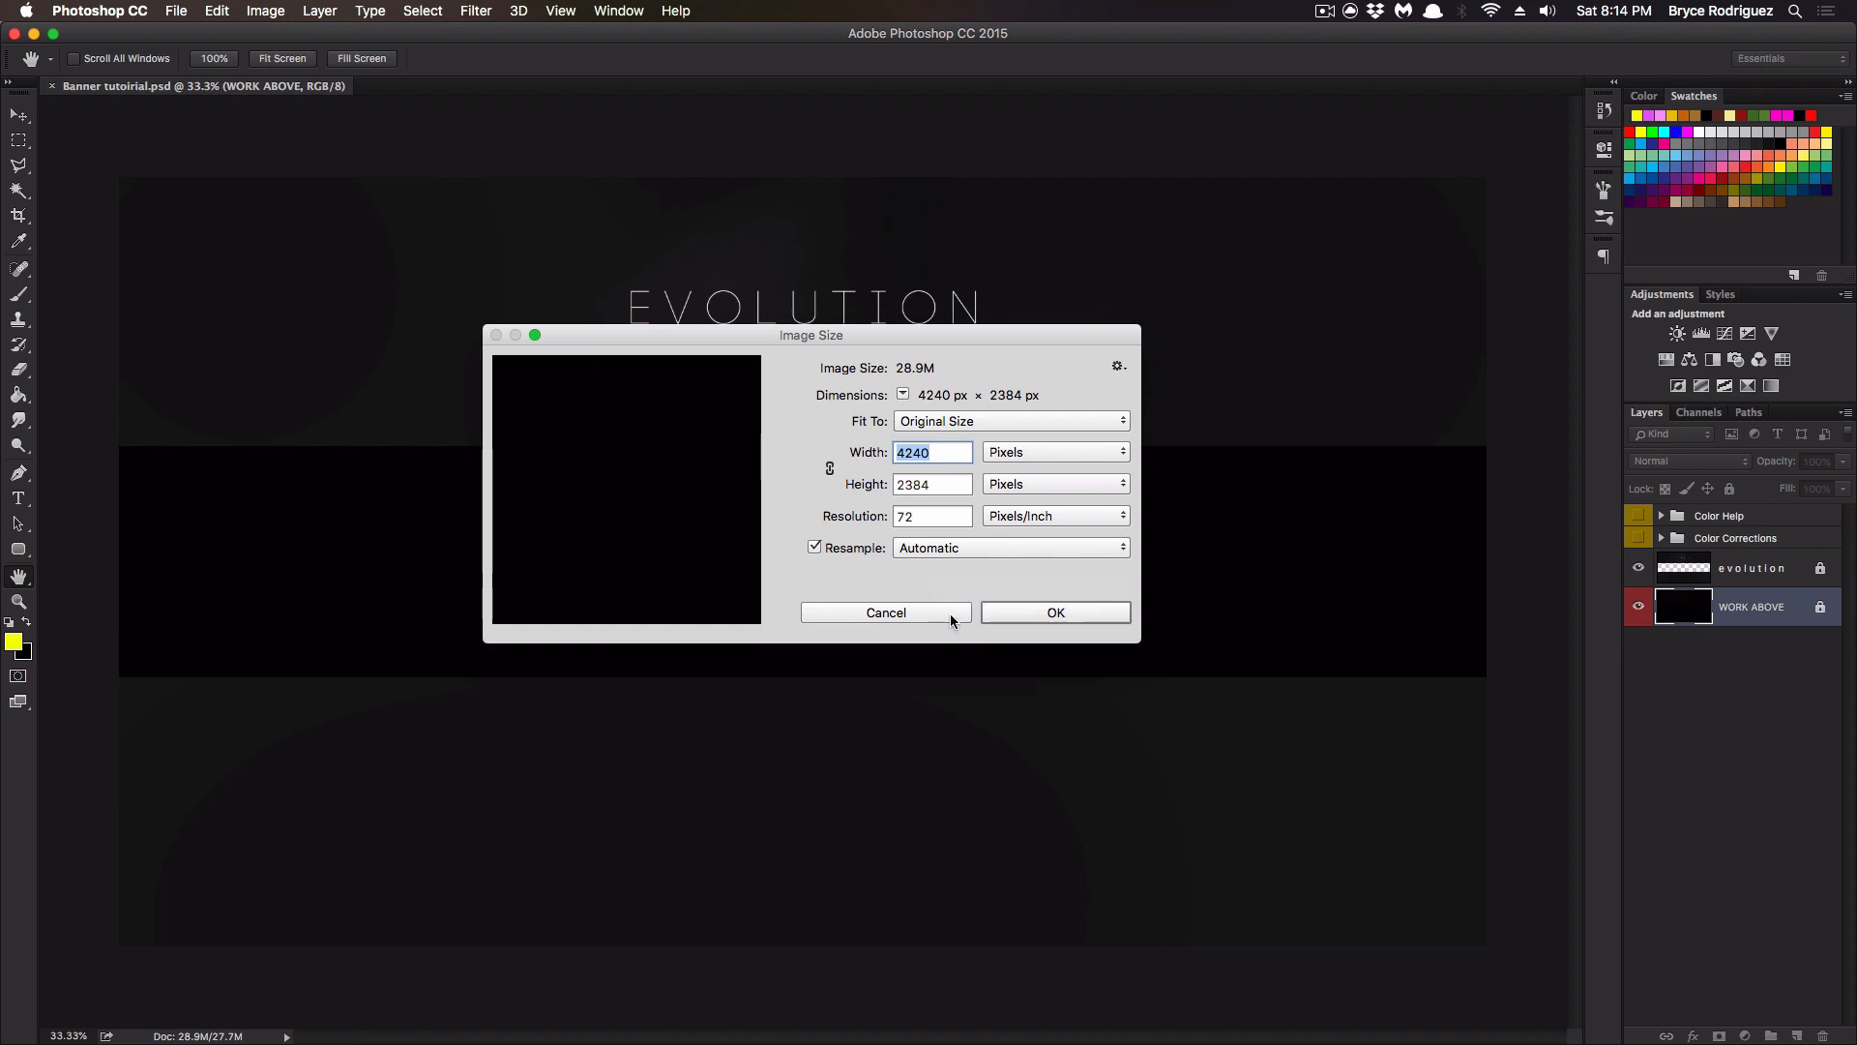
pyautogui.click(949, 614)
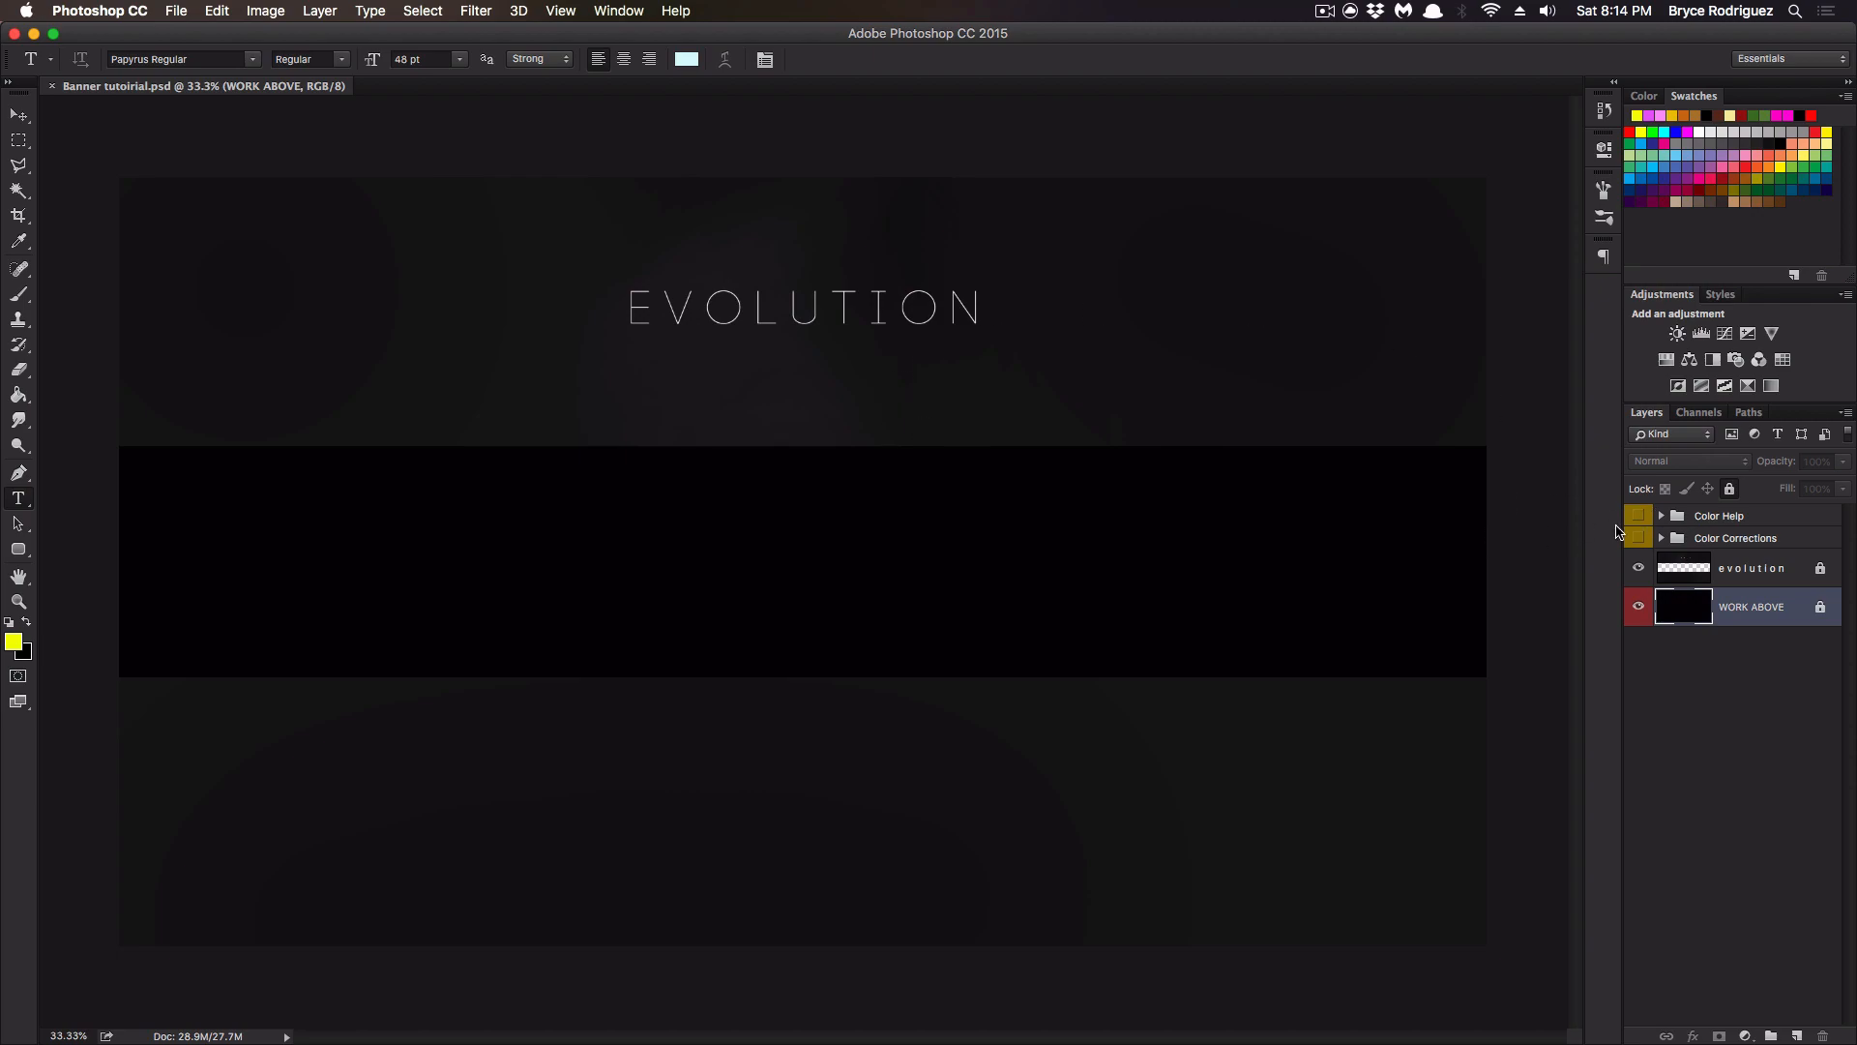
# Hide the evolution layer and place Fortnite_20181201195649.jpg from the Desktop above the WORK ABOVE layer.
pyautogui.click(1638, 568)
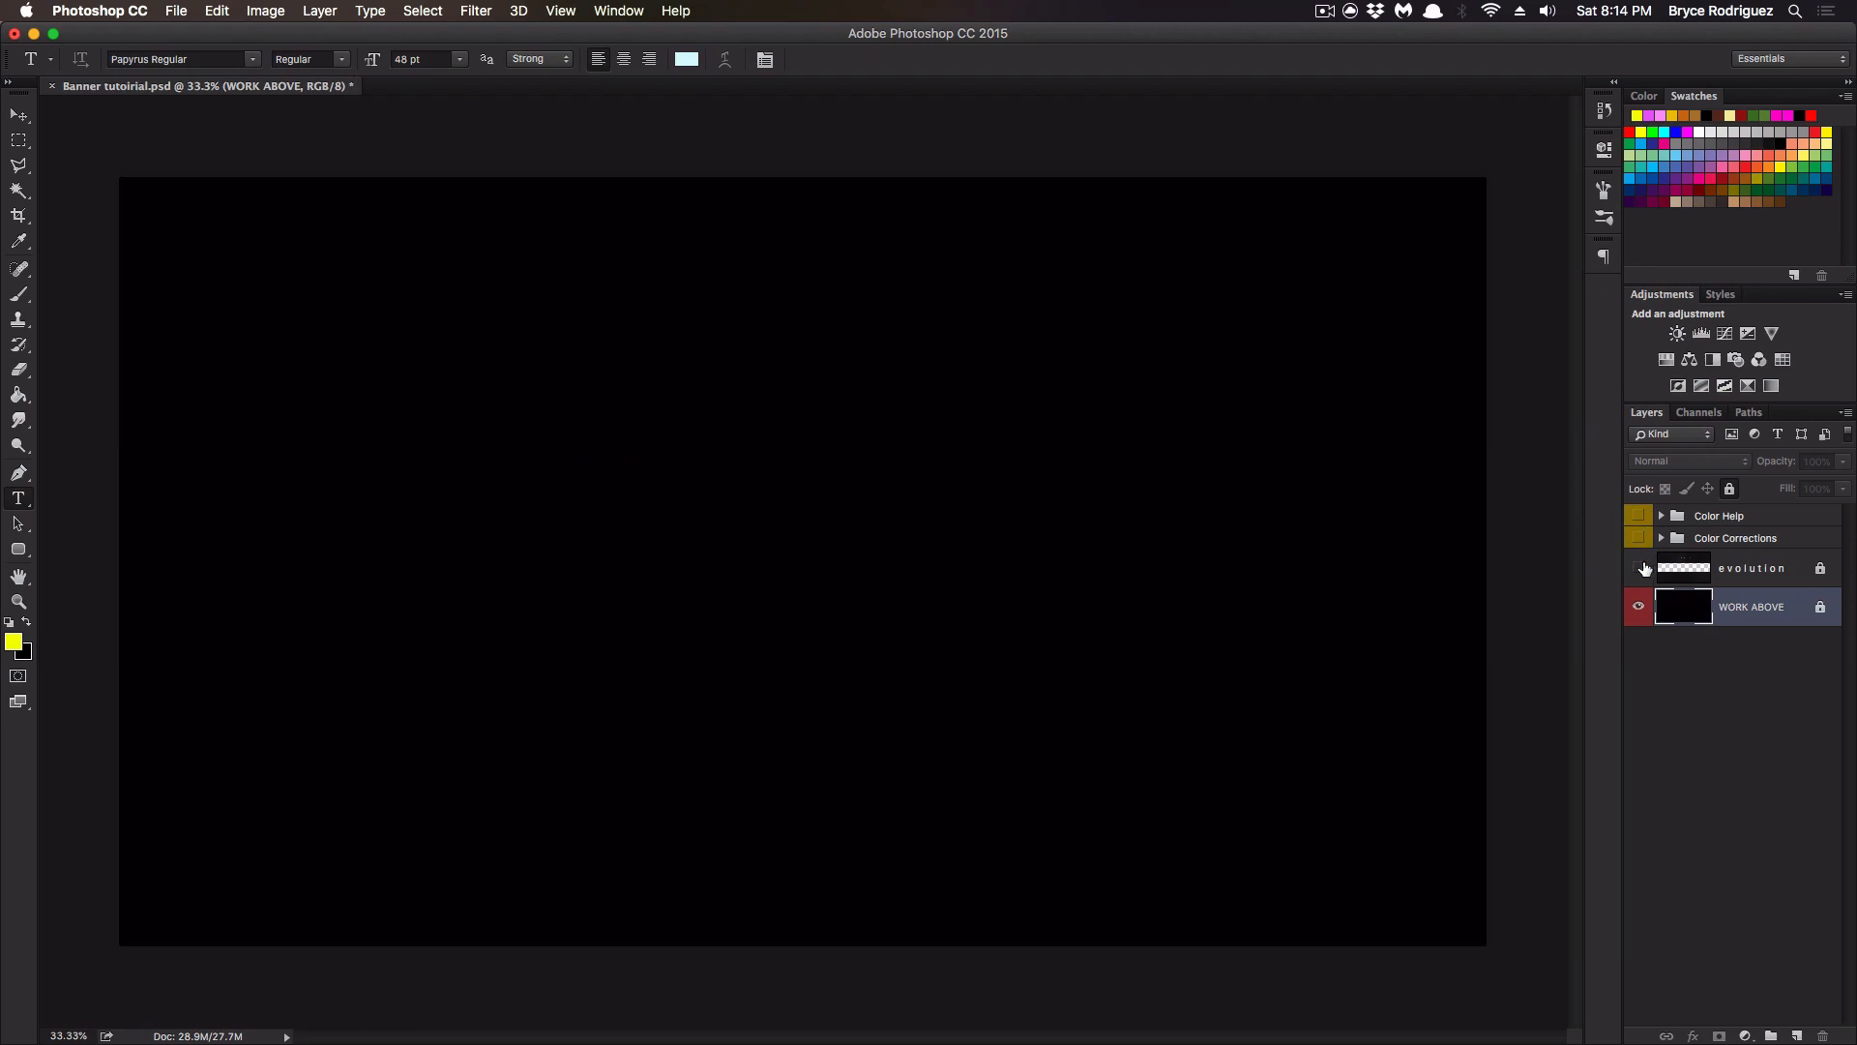
pyautogui.click(172, 10)
pyautogui.click(323, 356)
pyautogui.click(658, 268)
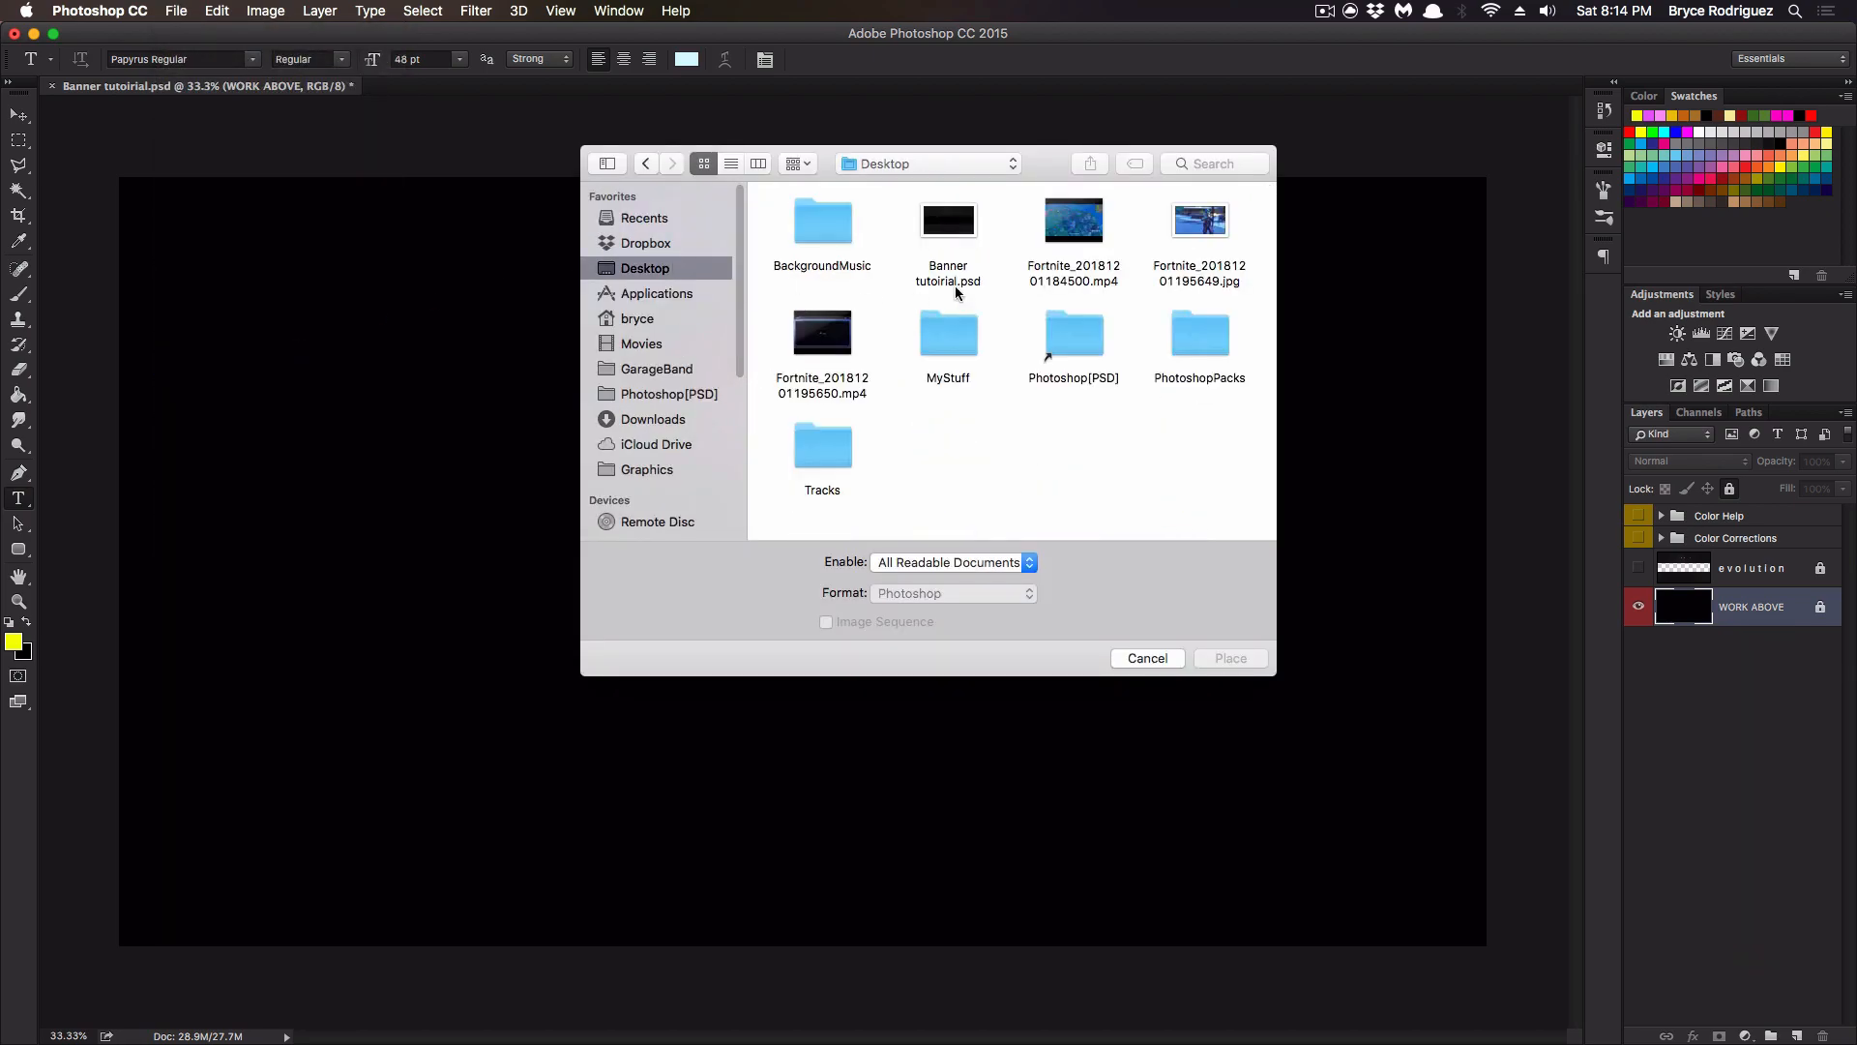
pyautogui.click(1198, 222)
pyautogui.press('space')
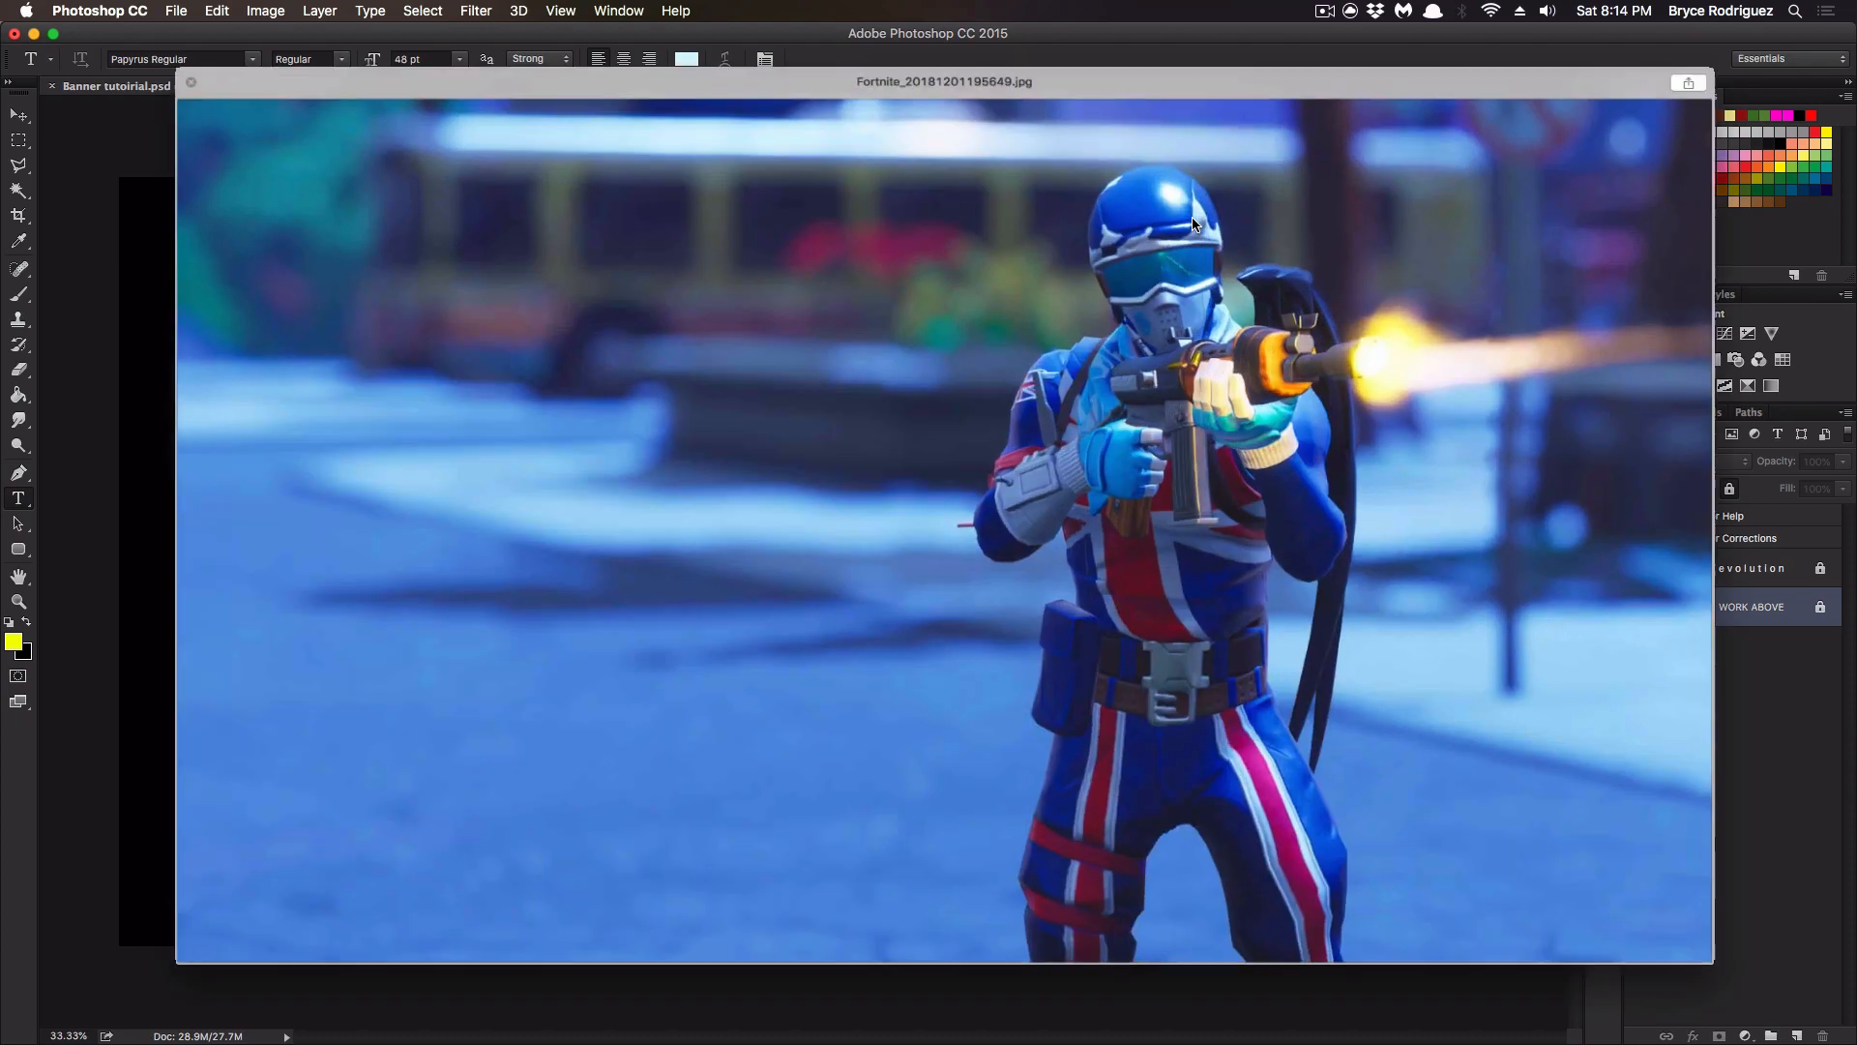
pyautogui.press('space')
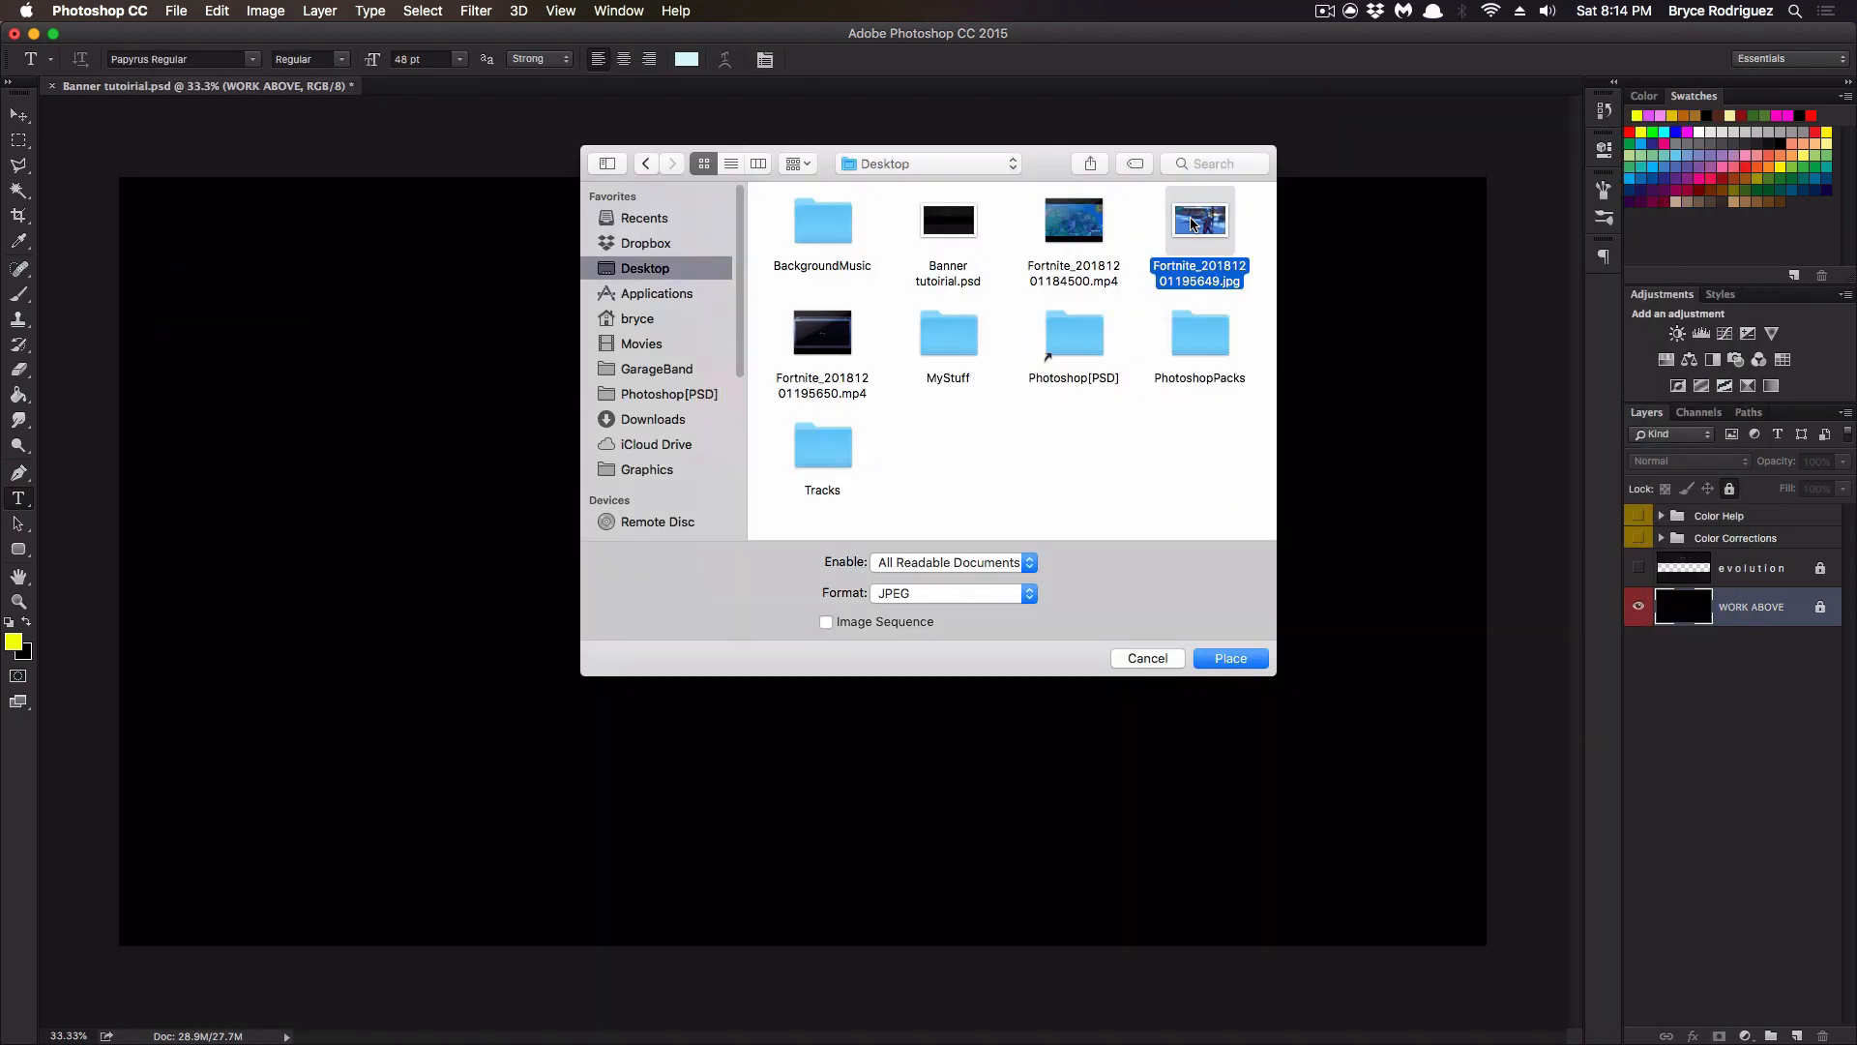
pyautogui.press('Return')
# Scale the placed Fortnite image to about 223% and position it to cover the whole canvas.
pyautogui.moveTo(768, 483); pyautogui.dragTo(409, 257)
pyautogui.moveTo(736, 527); pyautogui.dragTo(1567, 829)
pyautogui.moveTo(1418, 775); pyautogui.dragTo(1408, 760)
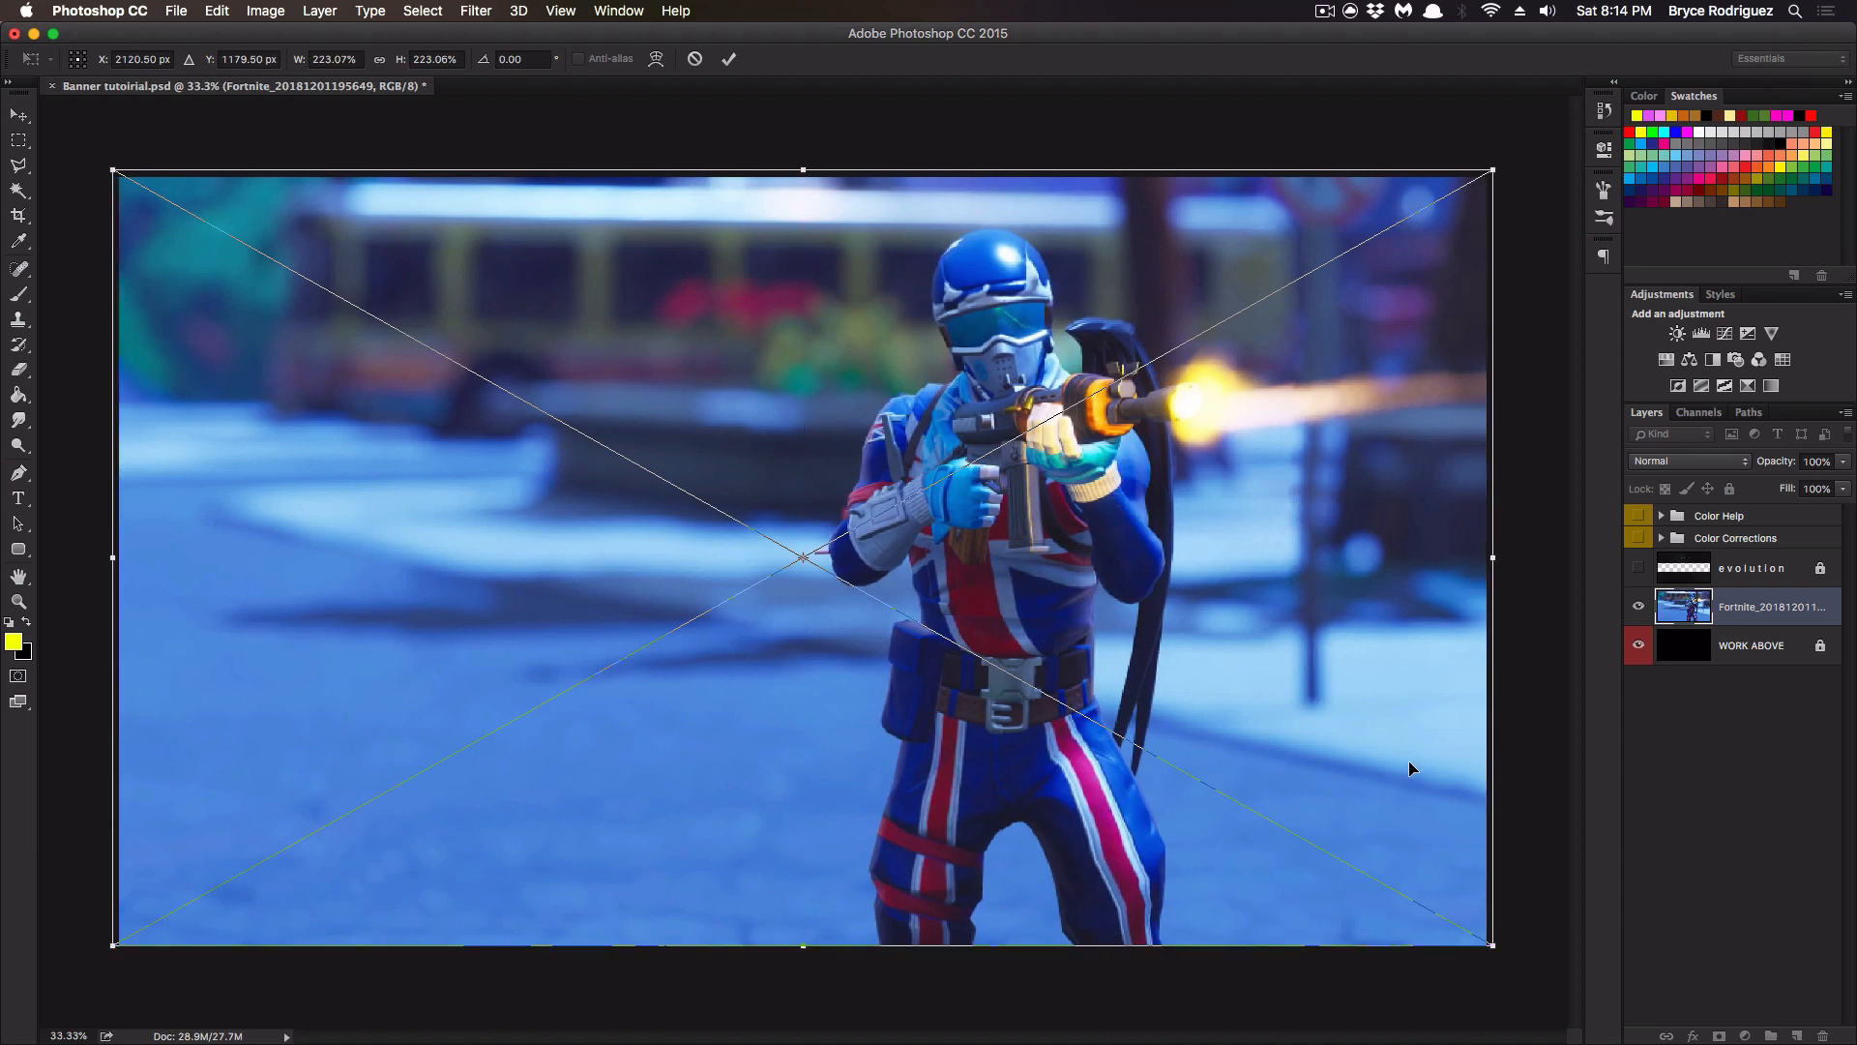
pyautogui.press('Return')
pyautogui.press('t')
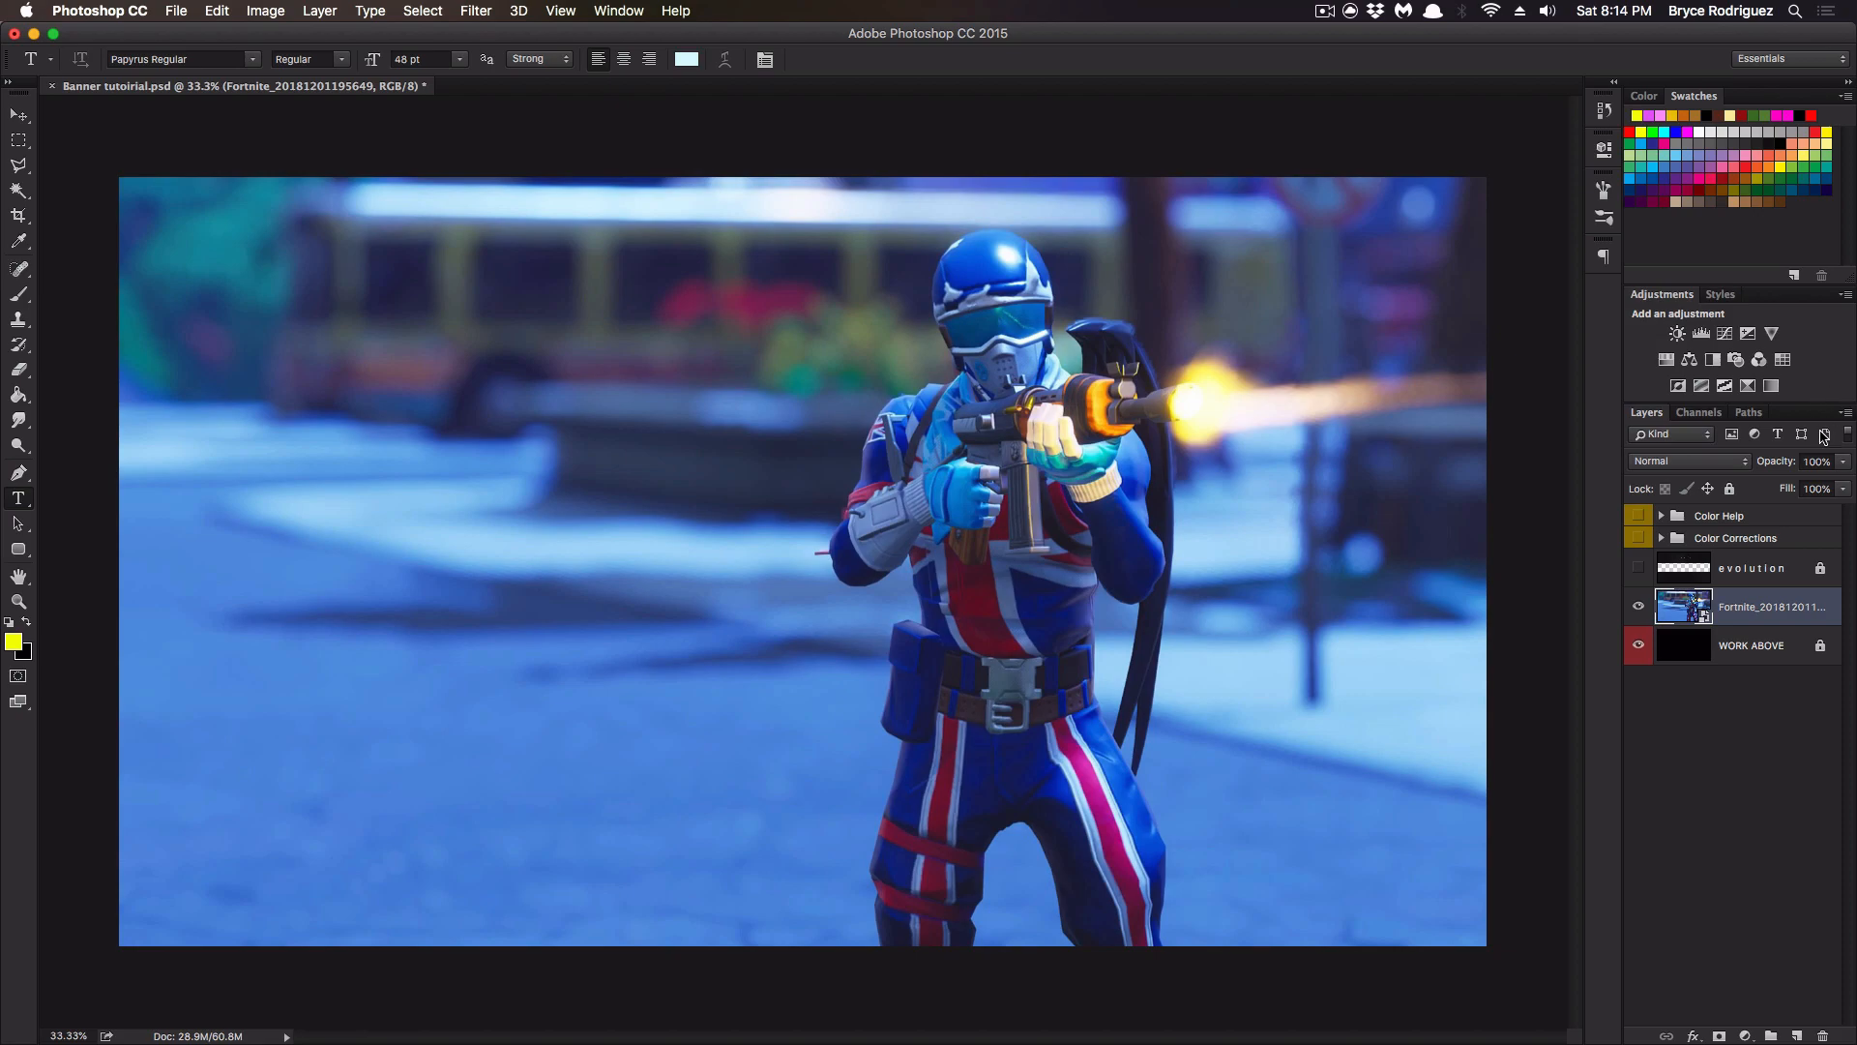
# Show the evolution layer over the Fortnite image to check how the banner strip crops the character.
pyautogui.click(1644, 568)
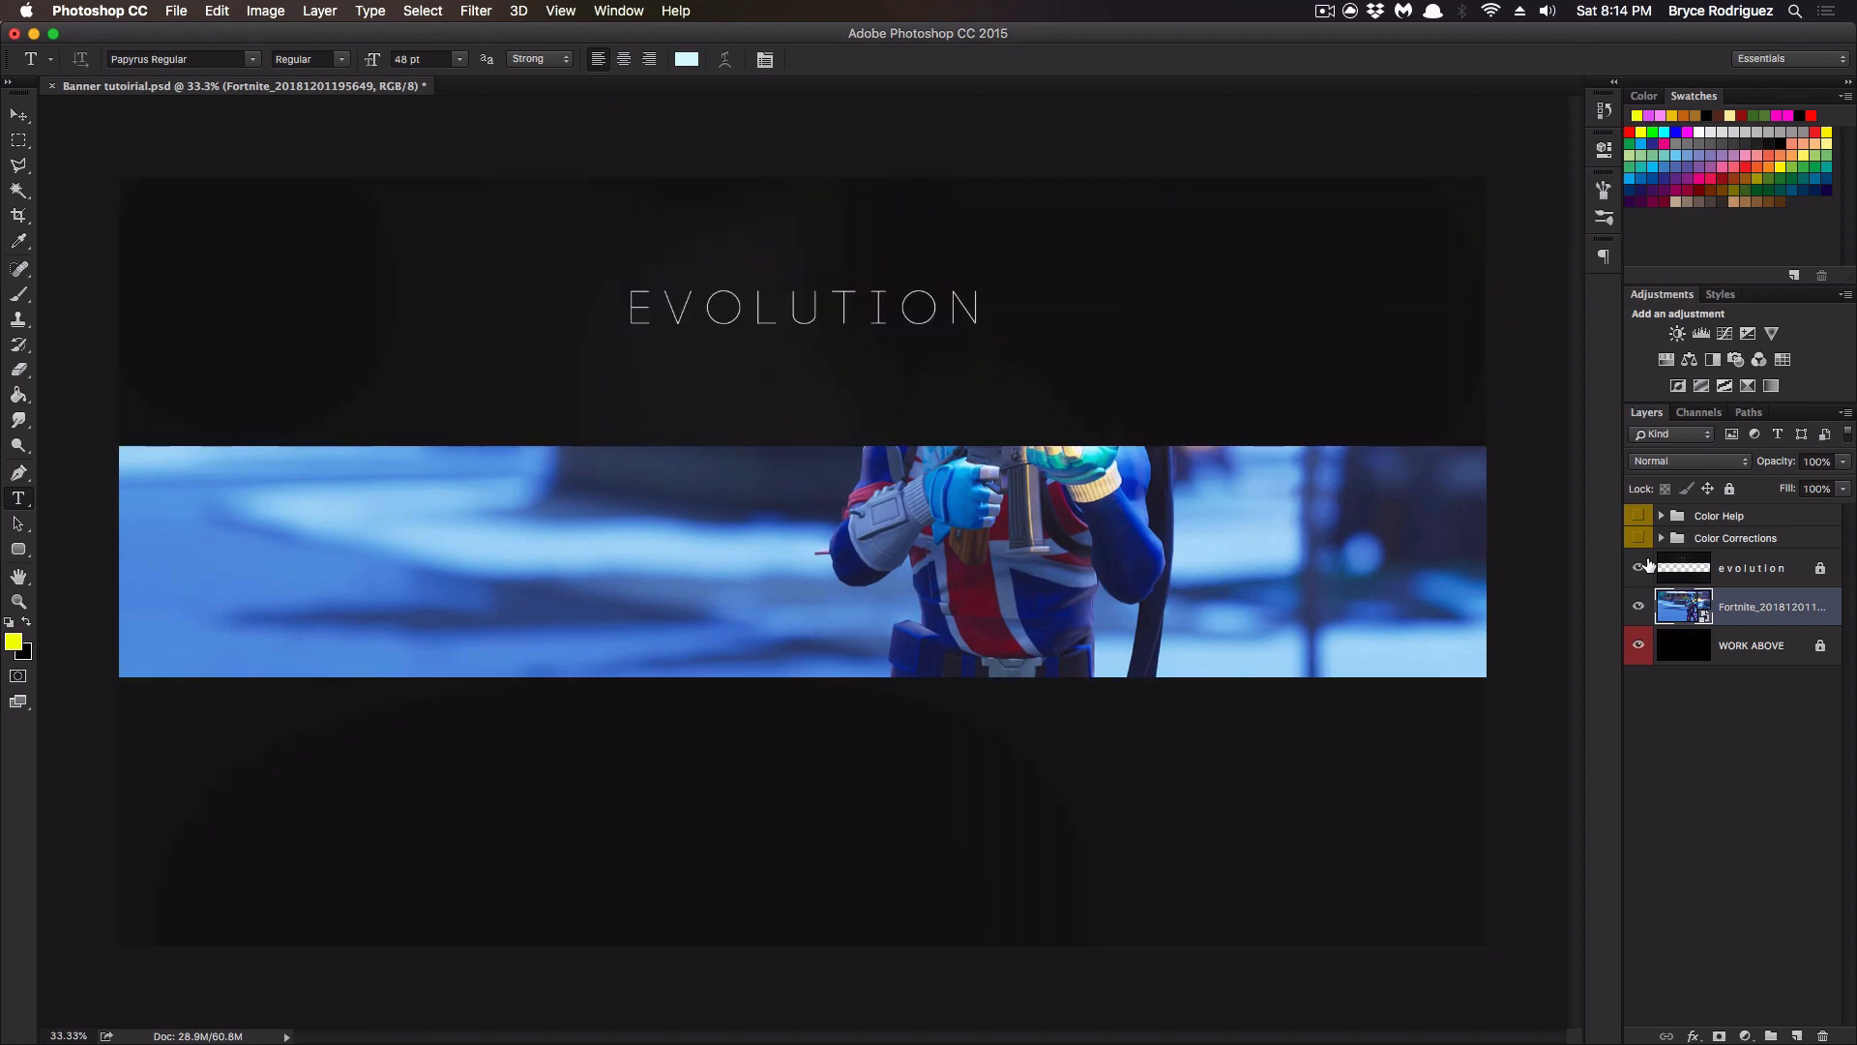
pyautogui.click(1640, 567)
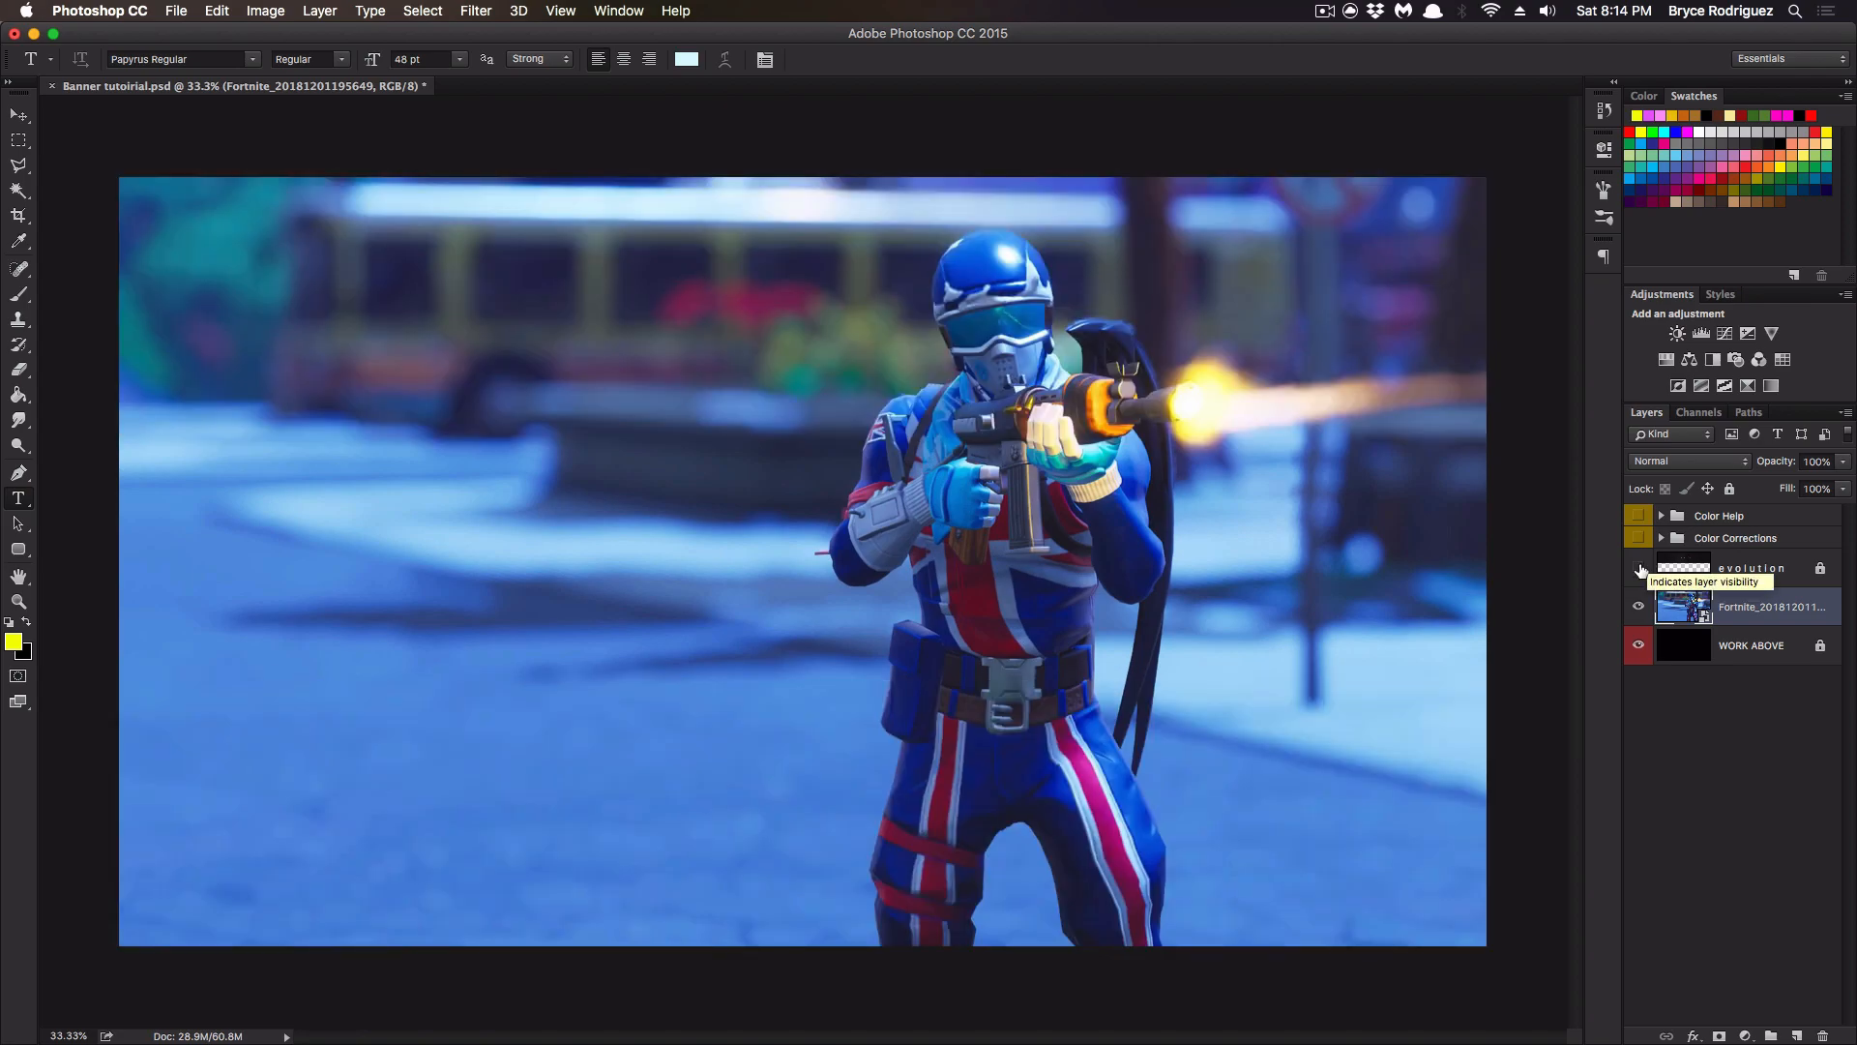
pyautogui.click(1641, 568)
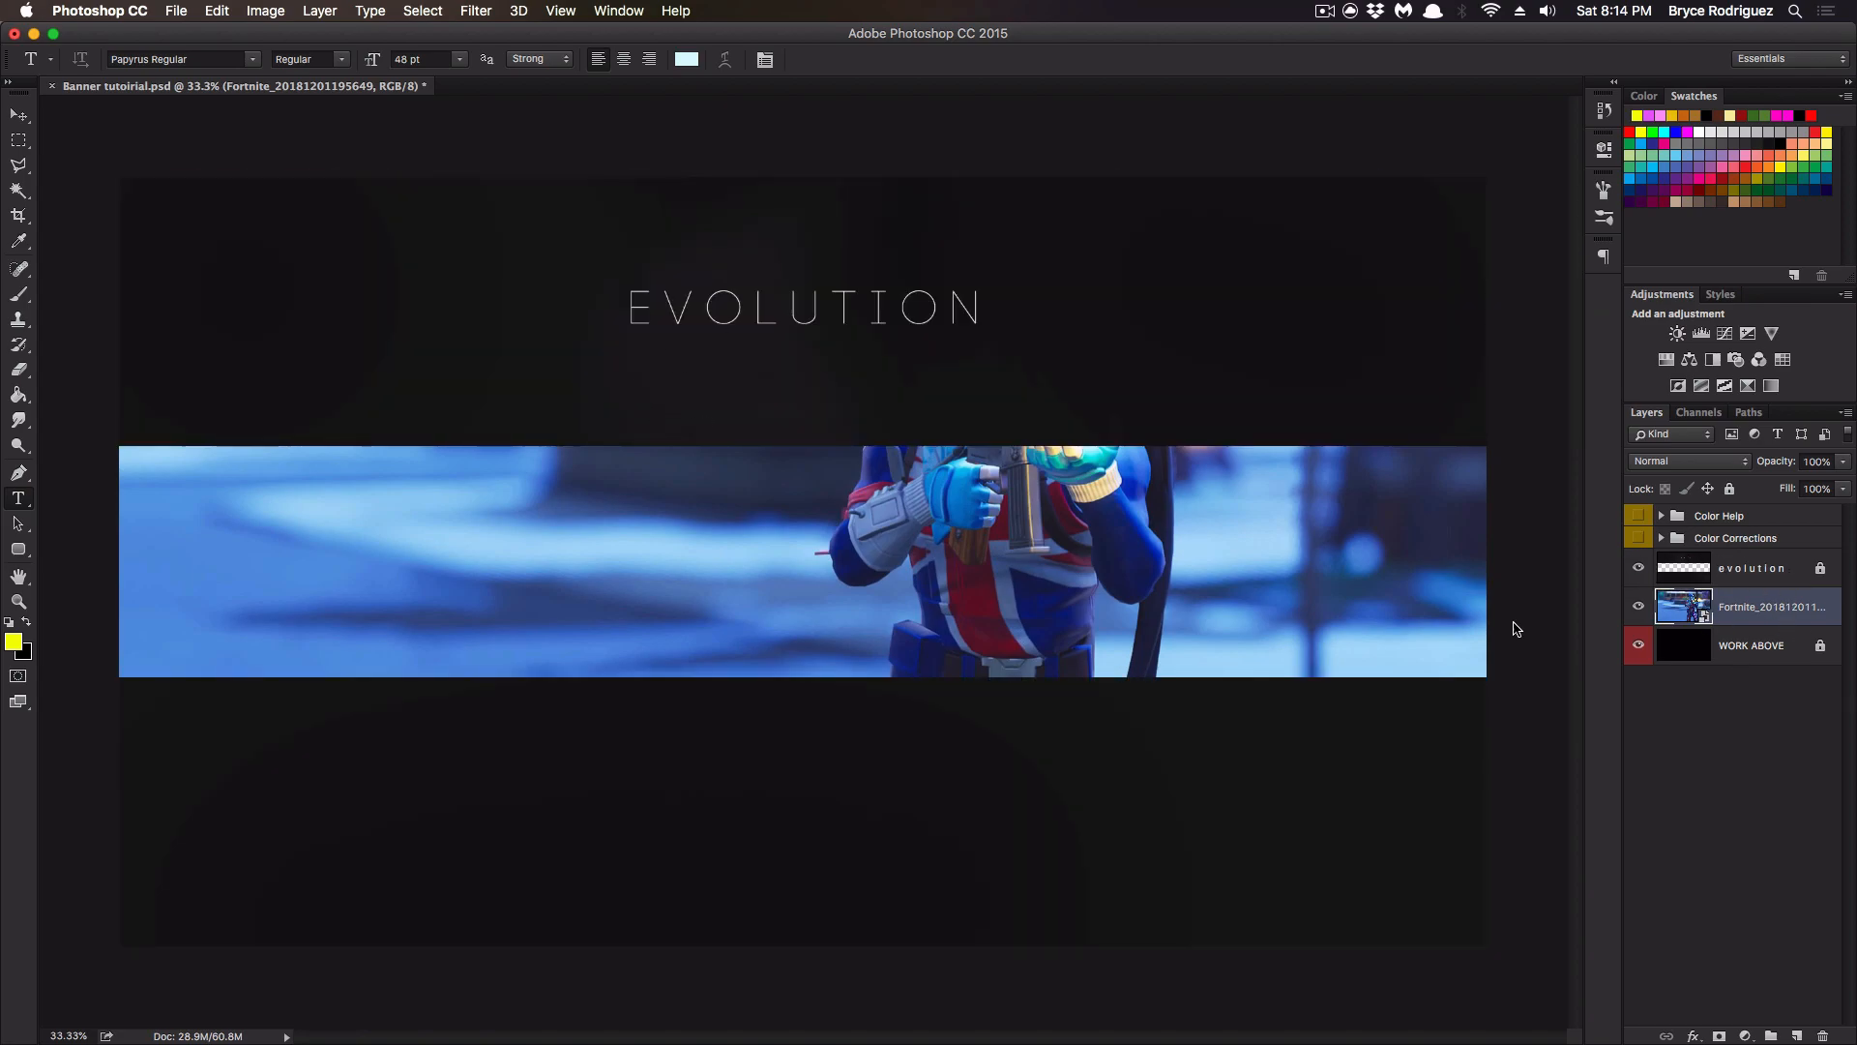
pyautogui.click(1734, 578)
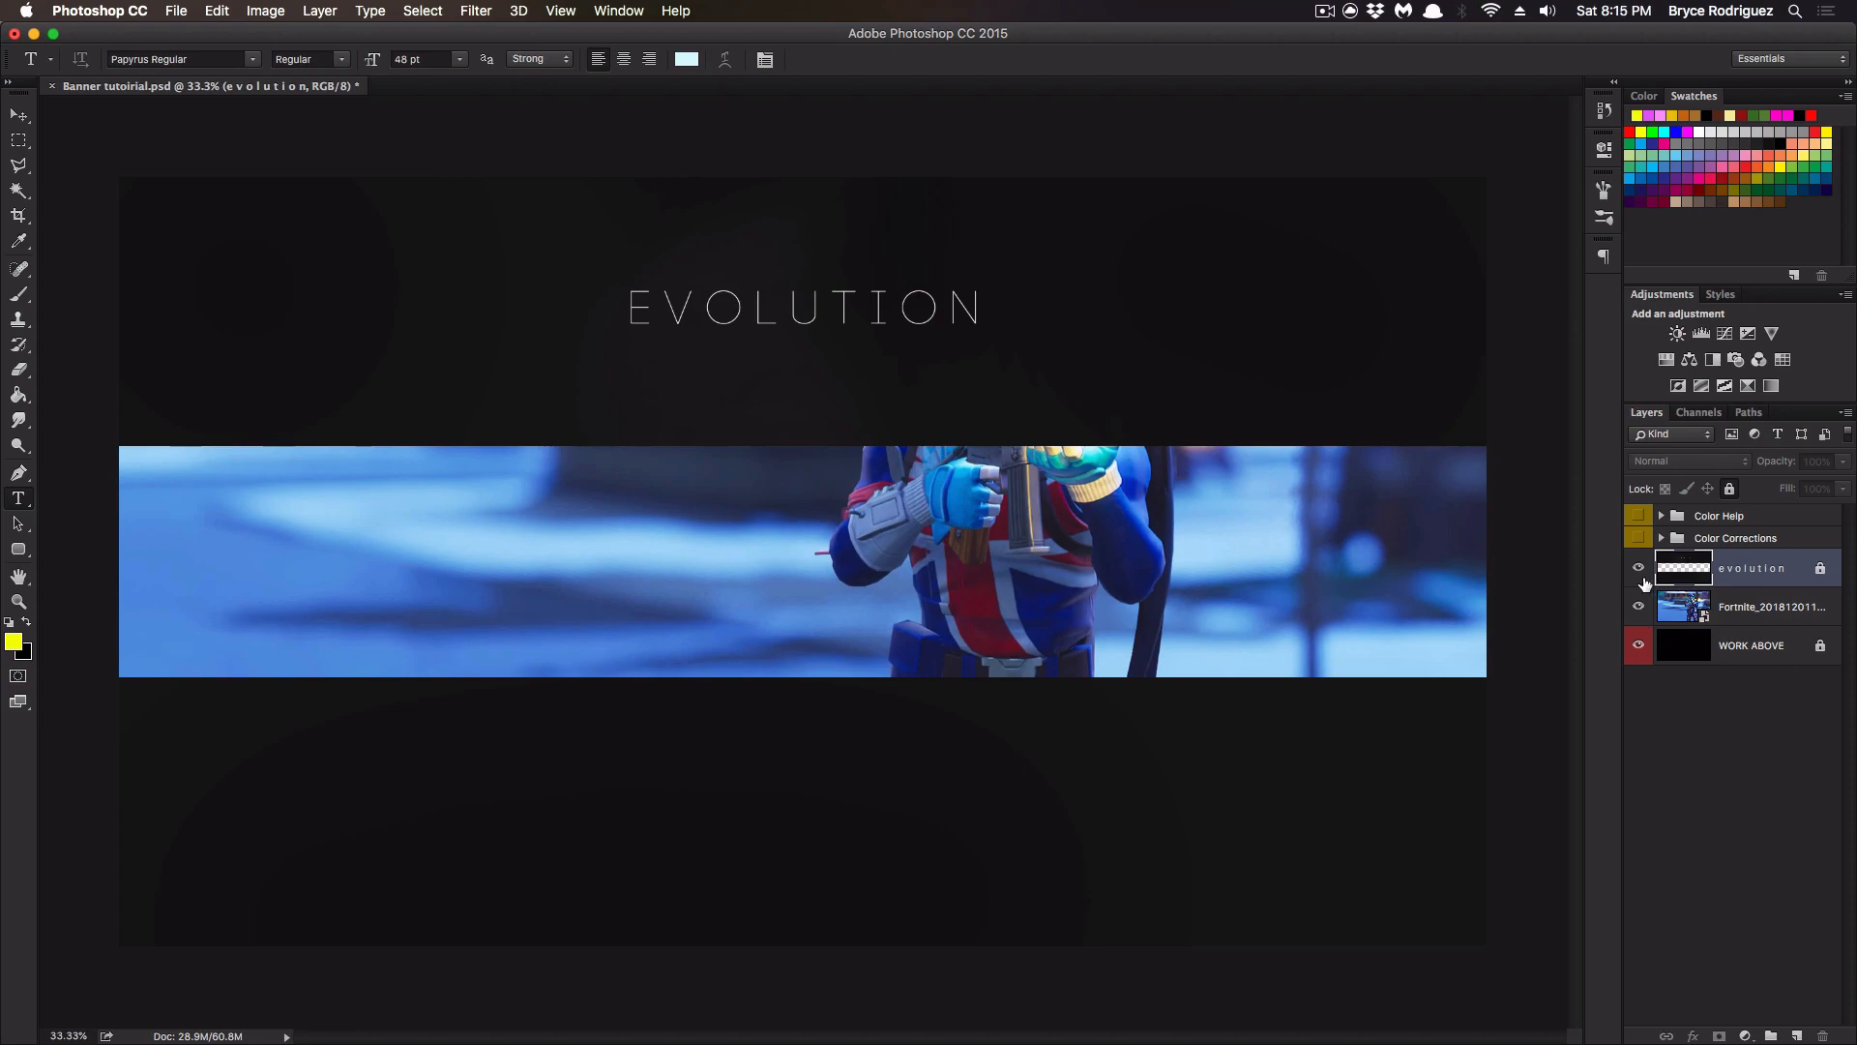
# Enlarge the Fortnite image layer to about 227% and center it on the canvas beneath the evolution overlay.
pyautogui.click(1704, 606)
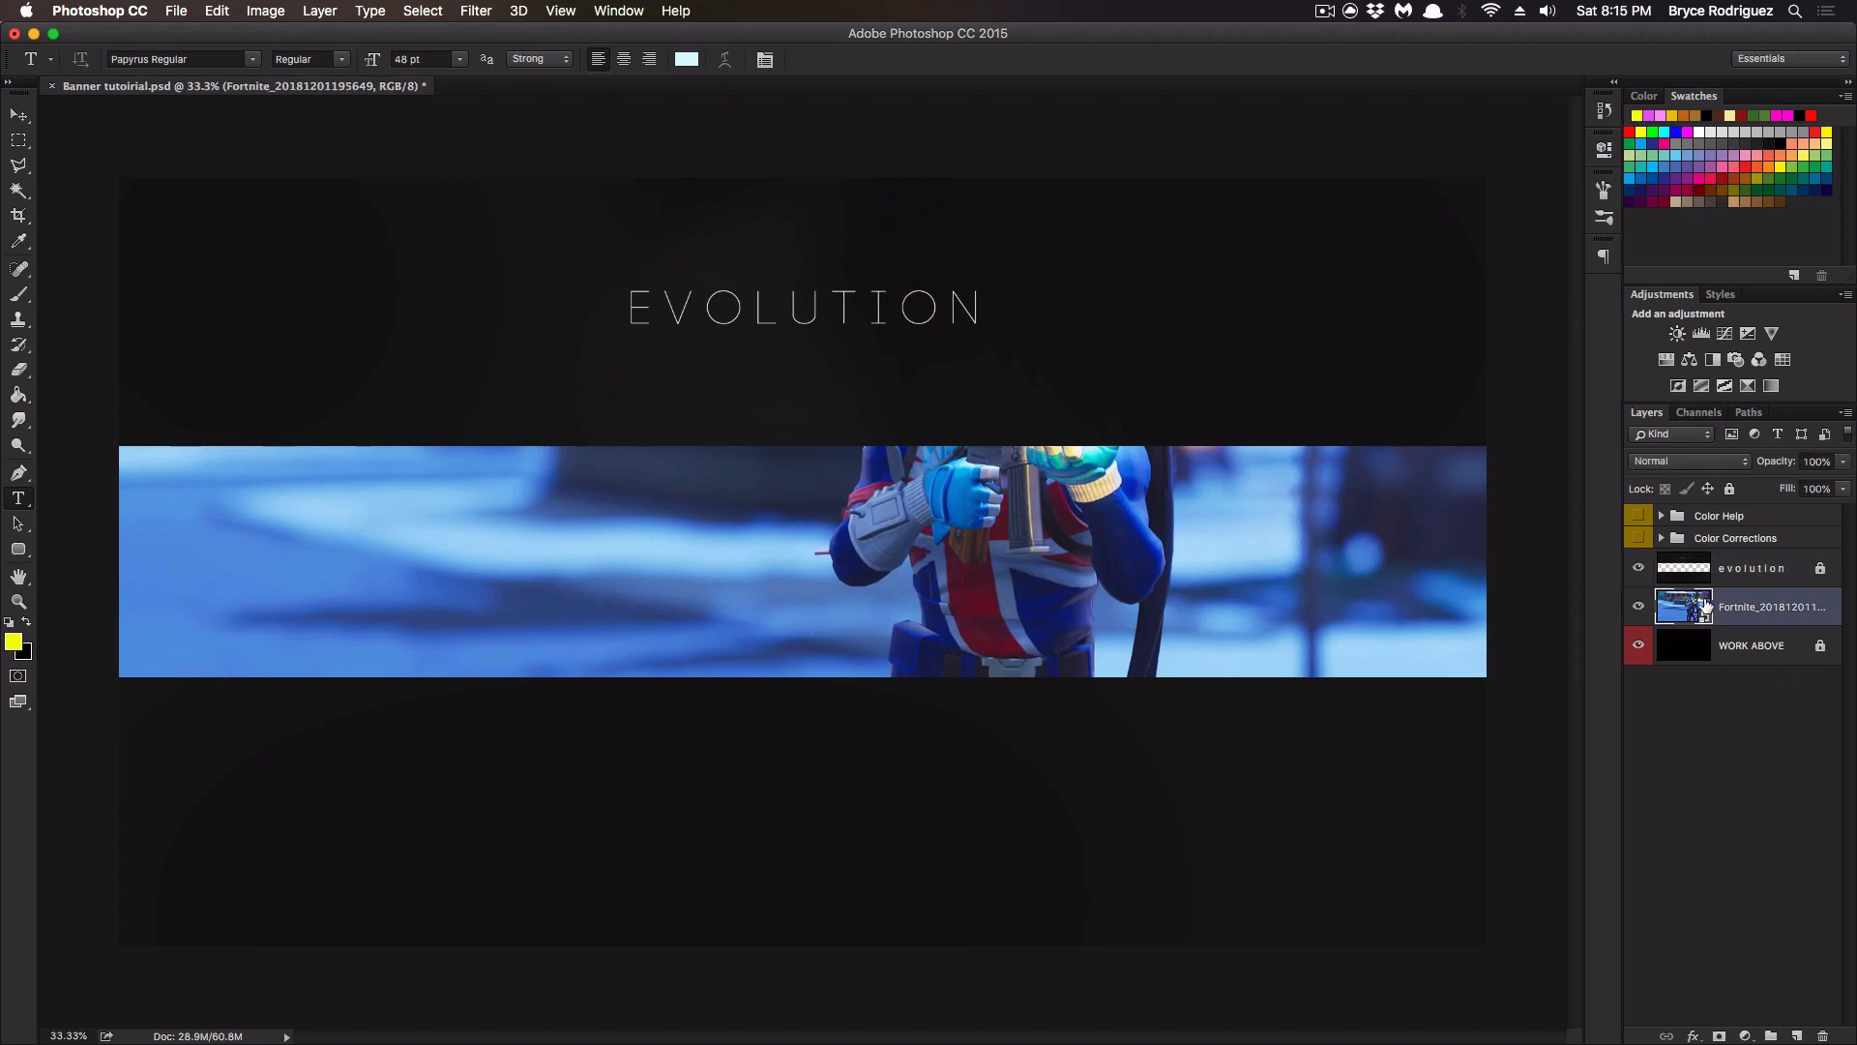
pyautogui.hotkey('ctrl', 't')
pyautogui.moveTo(1228, 622); pyautogui.dragTo(1180, 488)
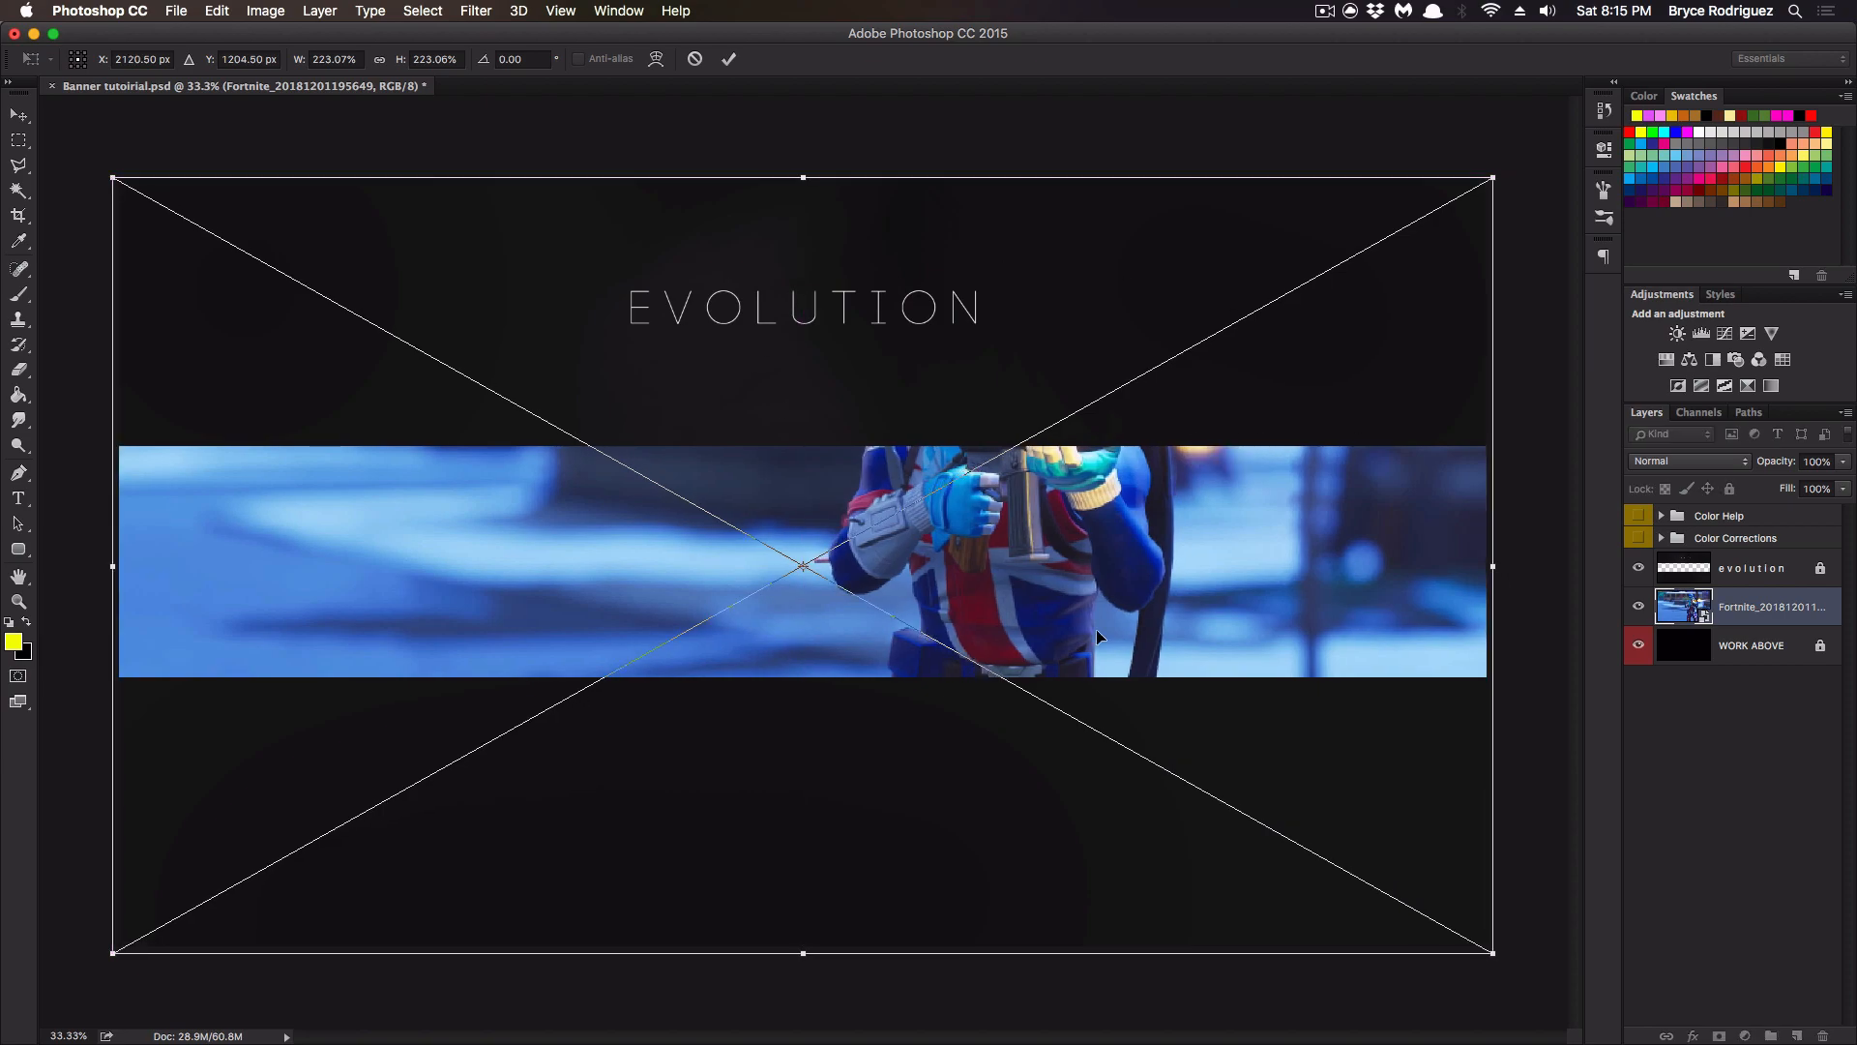
pyautogui.moveTo(911, 488); pyautogui.dragTo(910, 574)
pyautogui.moveTo(114, 276); pyautogui.dragTo(304, 348)
pyautogui.moveTo(727, 384); pyautogui.dragTo(543, 213)
pyautogui.moveTo(1190, 777); pyautogui.dragTo(1576, 904)
pyautogui.moveTo(1228, 738); pyautogui.dragTo(1206, 717)
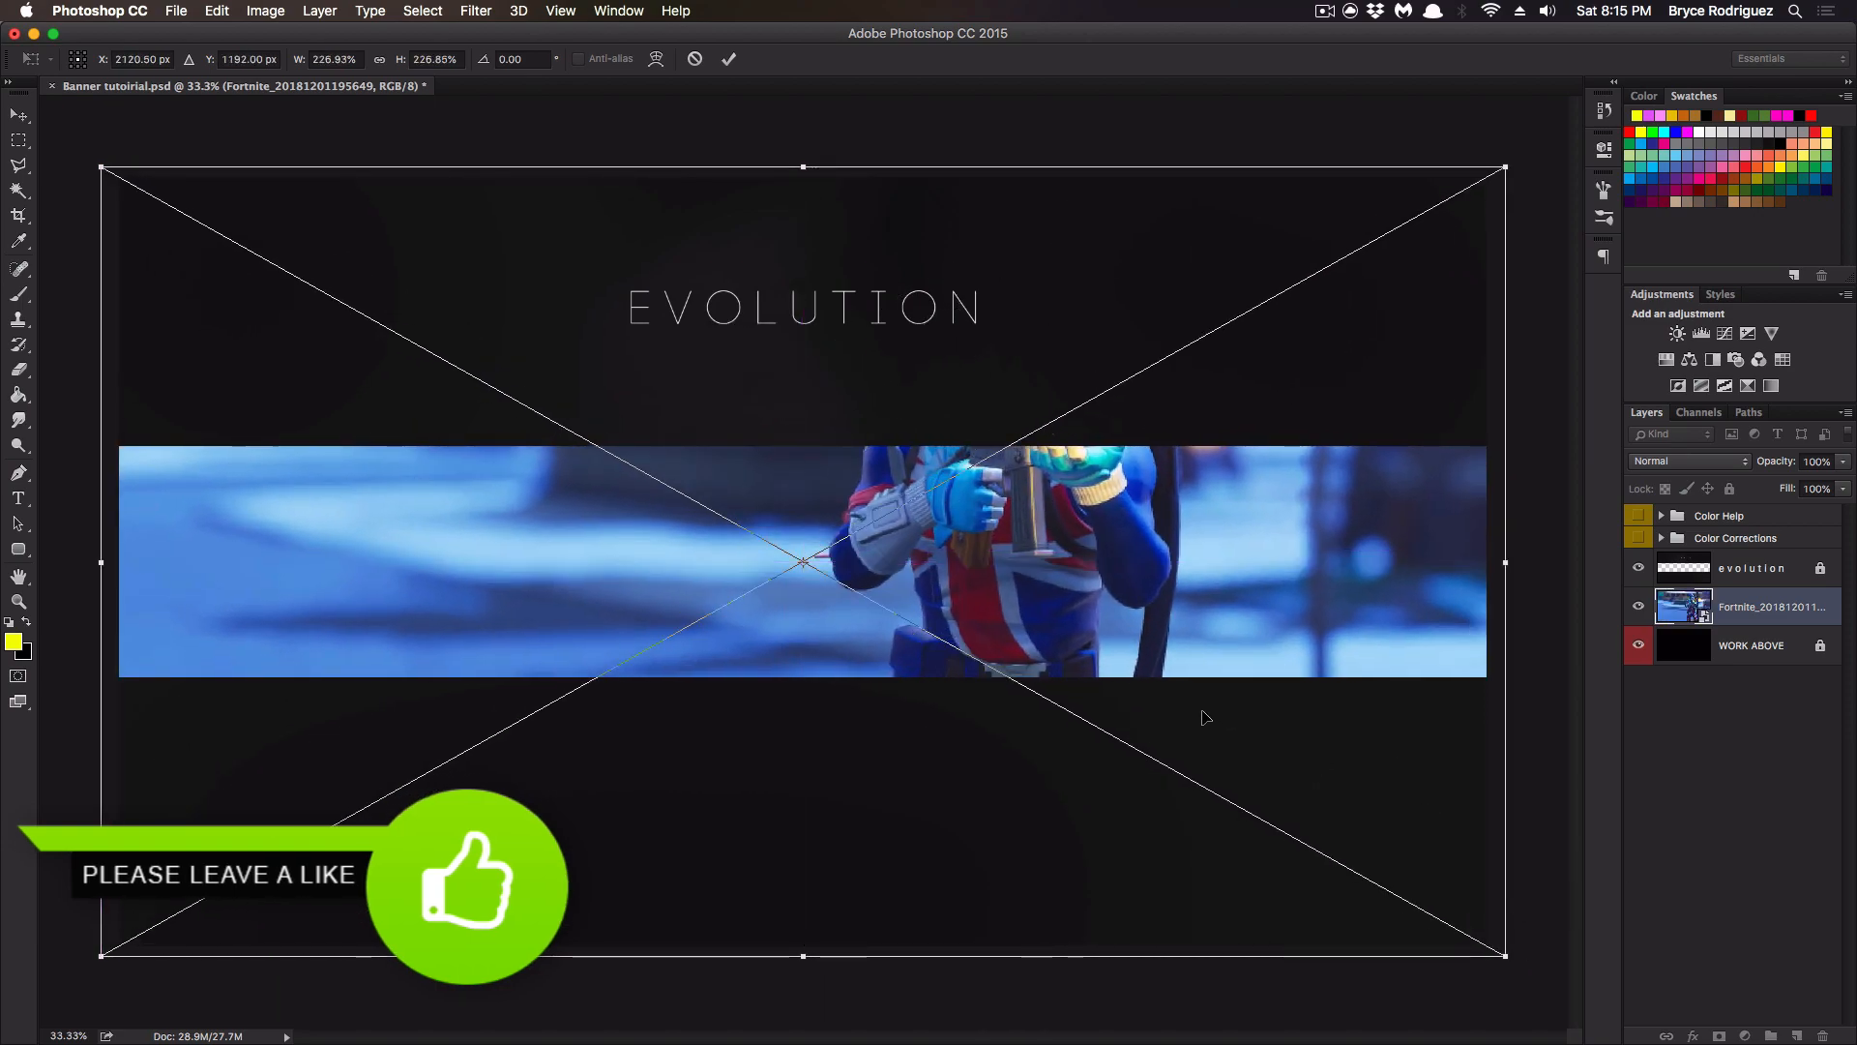
pyautogui.press('Return')
pyautogui.press('t')
# Unlock the evolution layer and delete it.
pyautogui.click(1756, 571)
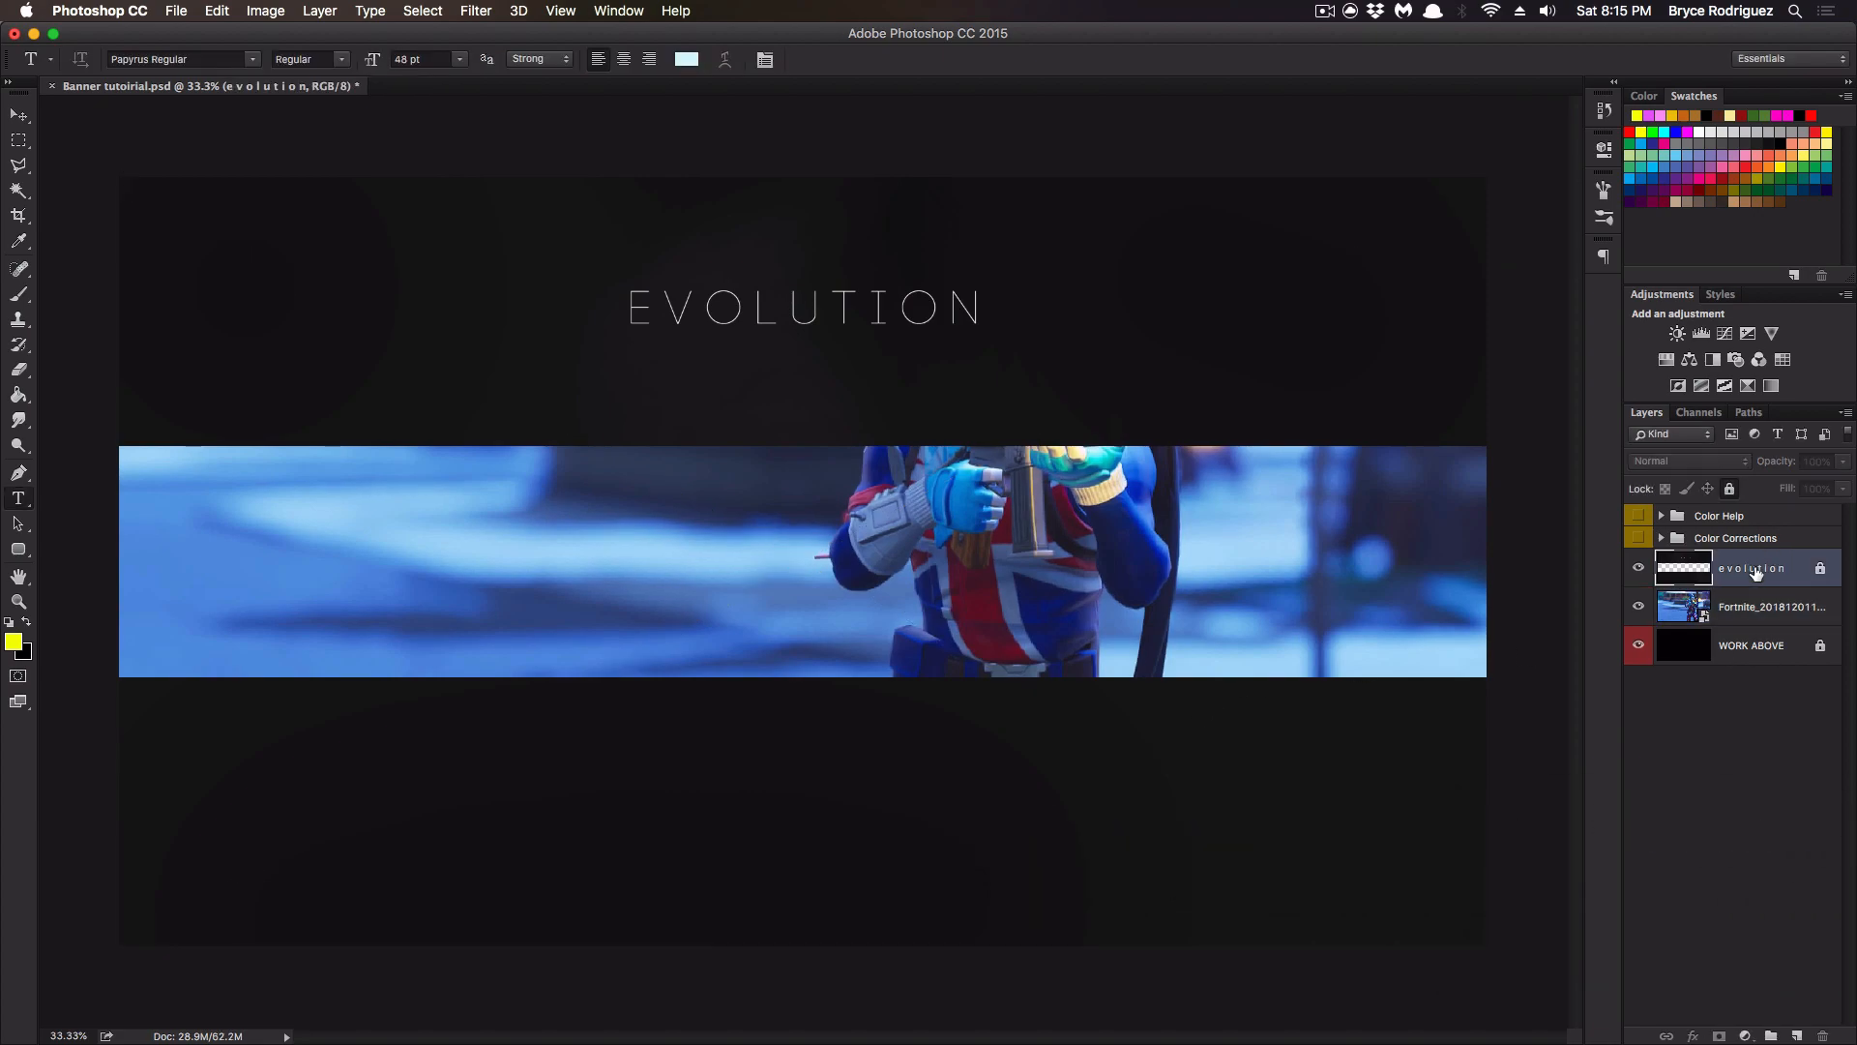
pyautogui.click(1820, 567)
pyautogui.press('Delete')
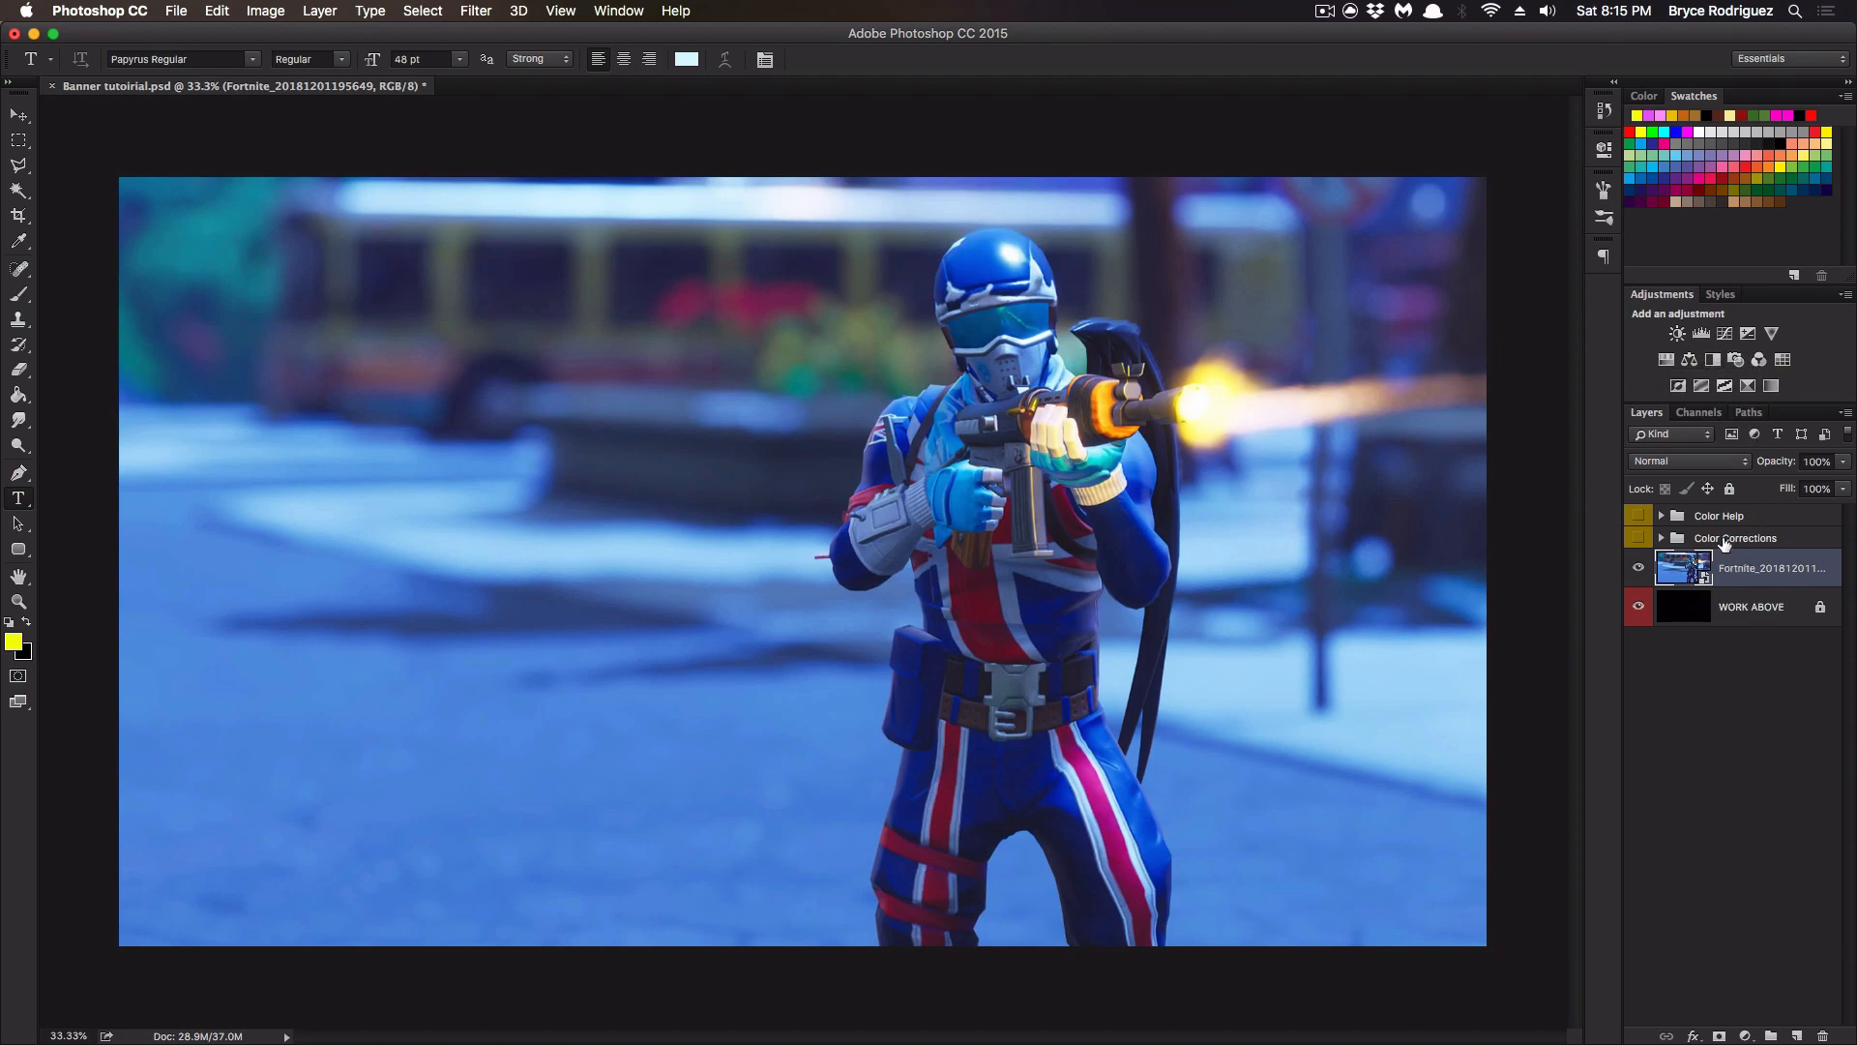
# Add a Brightness/Contrast adjustment above the Fortnite image with brightness 25 and contrast 36.
pyautogui.rightClick(1742, 561)
pyautogui.click(1609, 522)
pyautogui.click(1678, 334)
pyautogui.moveTo(1441, 247); pyautogui.dragTo(1482, 287)
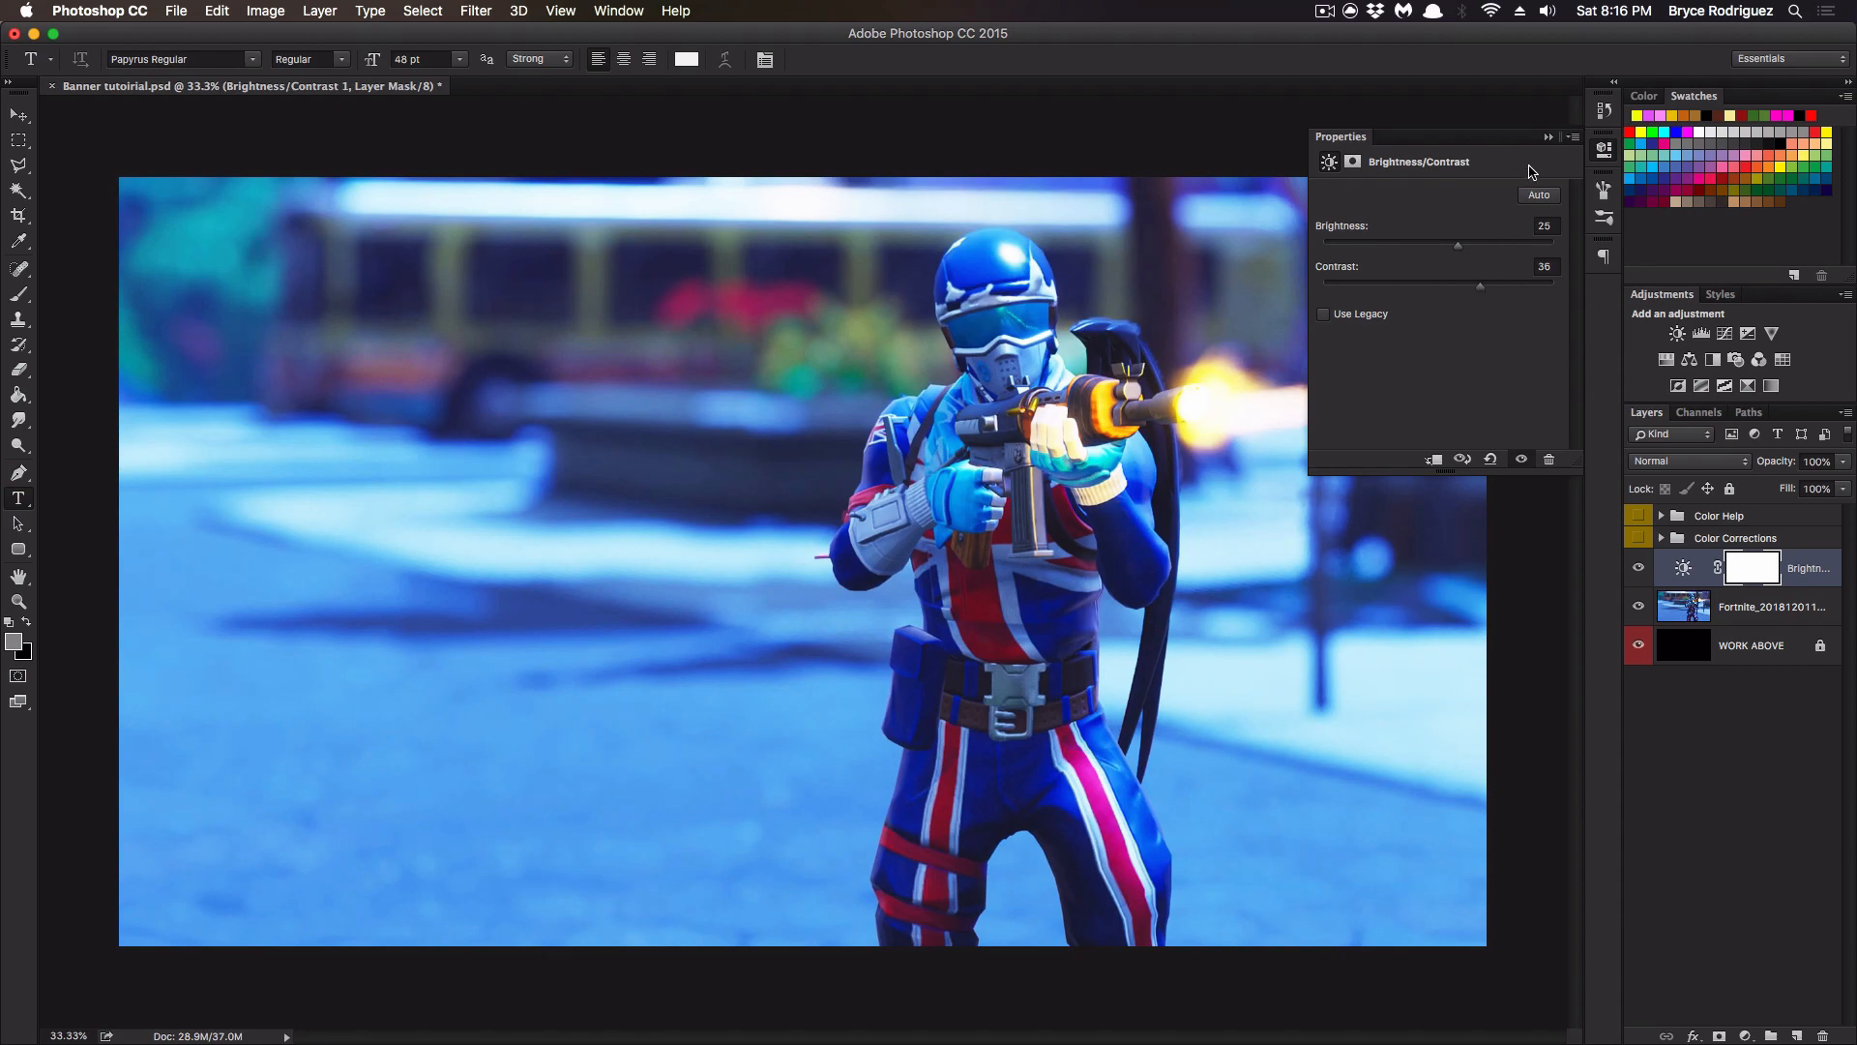
pyautogui.click(1549, 136)
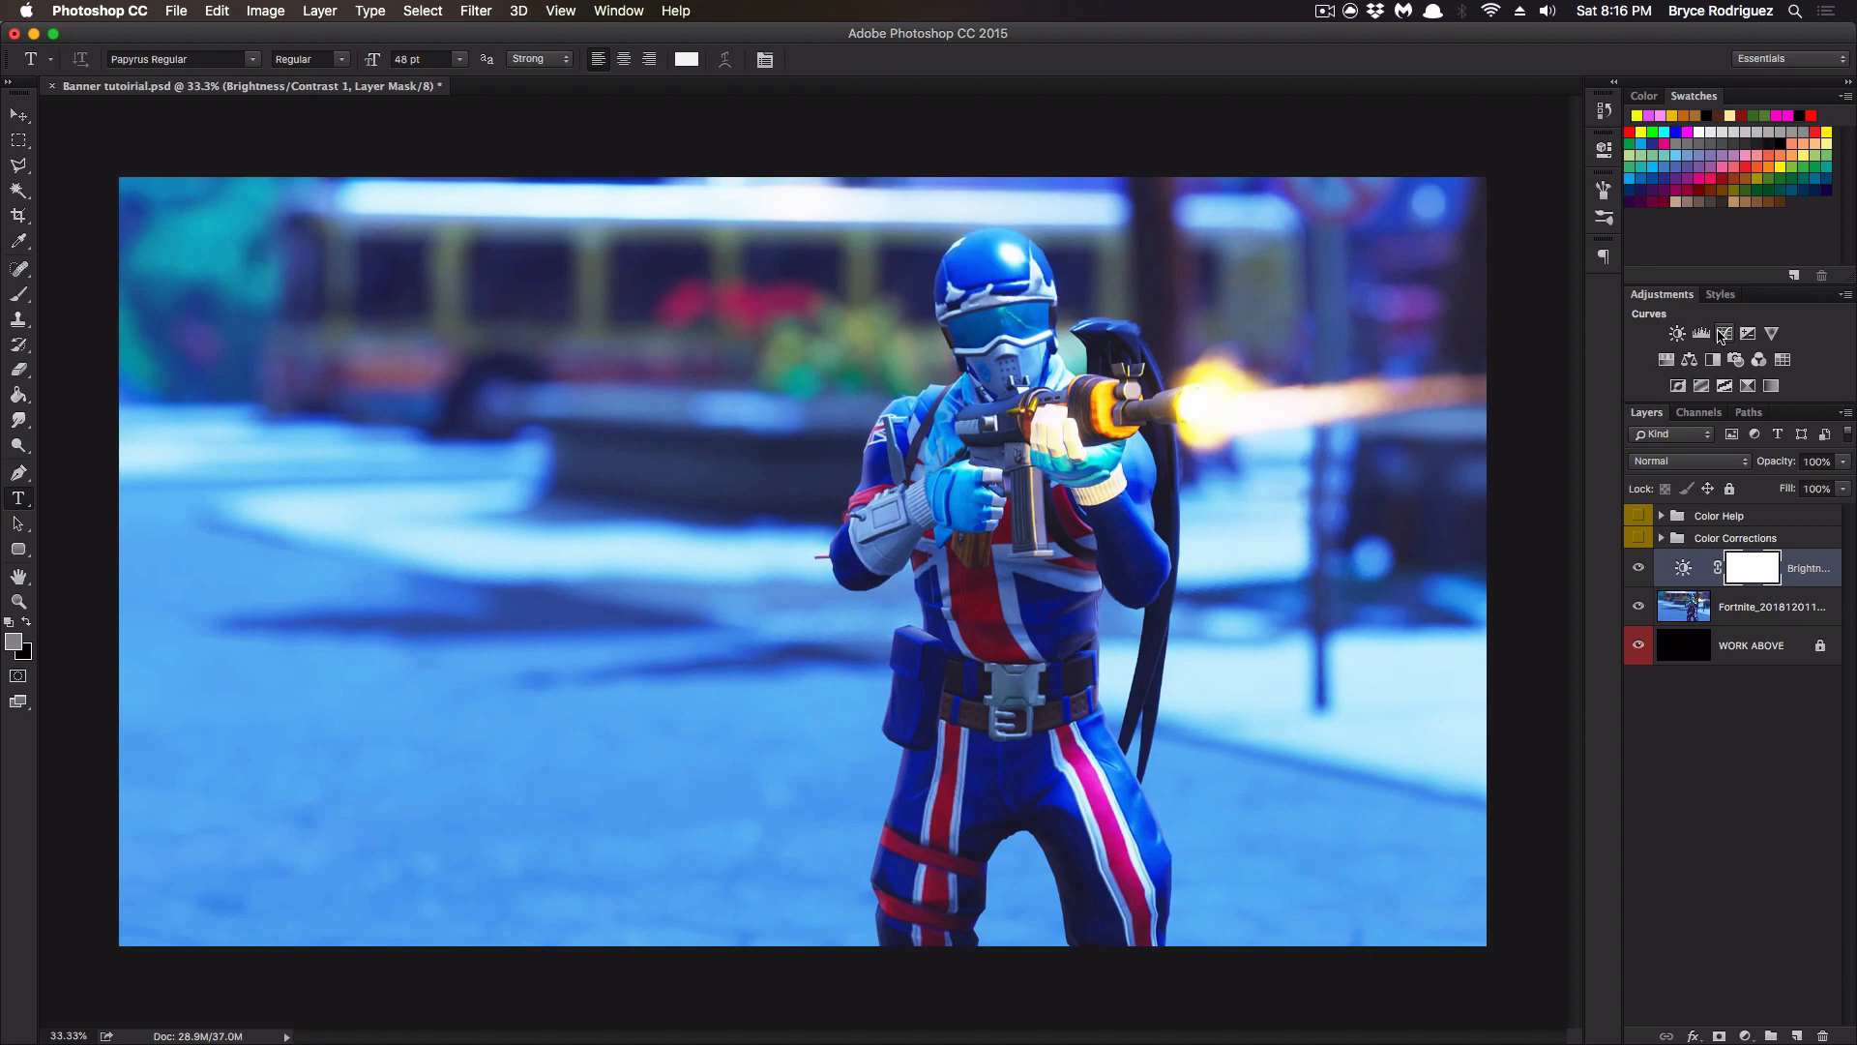
# Add a Curves adjustment above Brightness/Contrast and pull the RGB curve slightly down in the shadows.
pyautogui.click(1725, 333)
pyautogui.click(1428, 218)
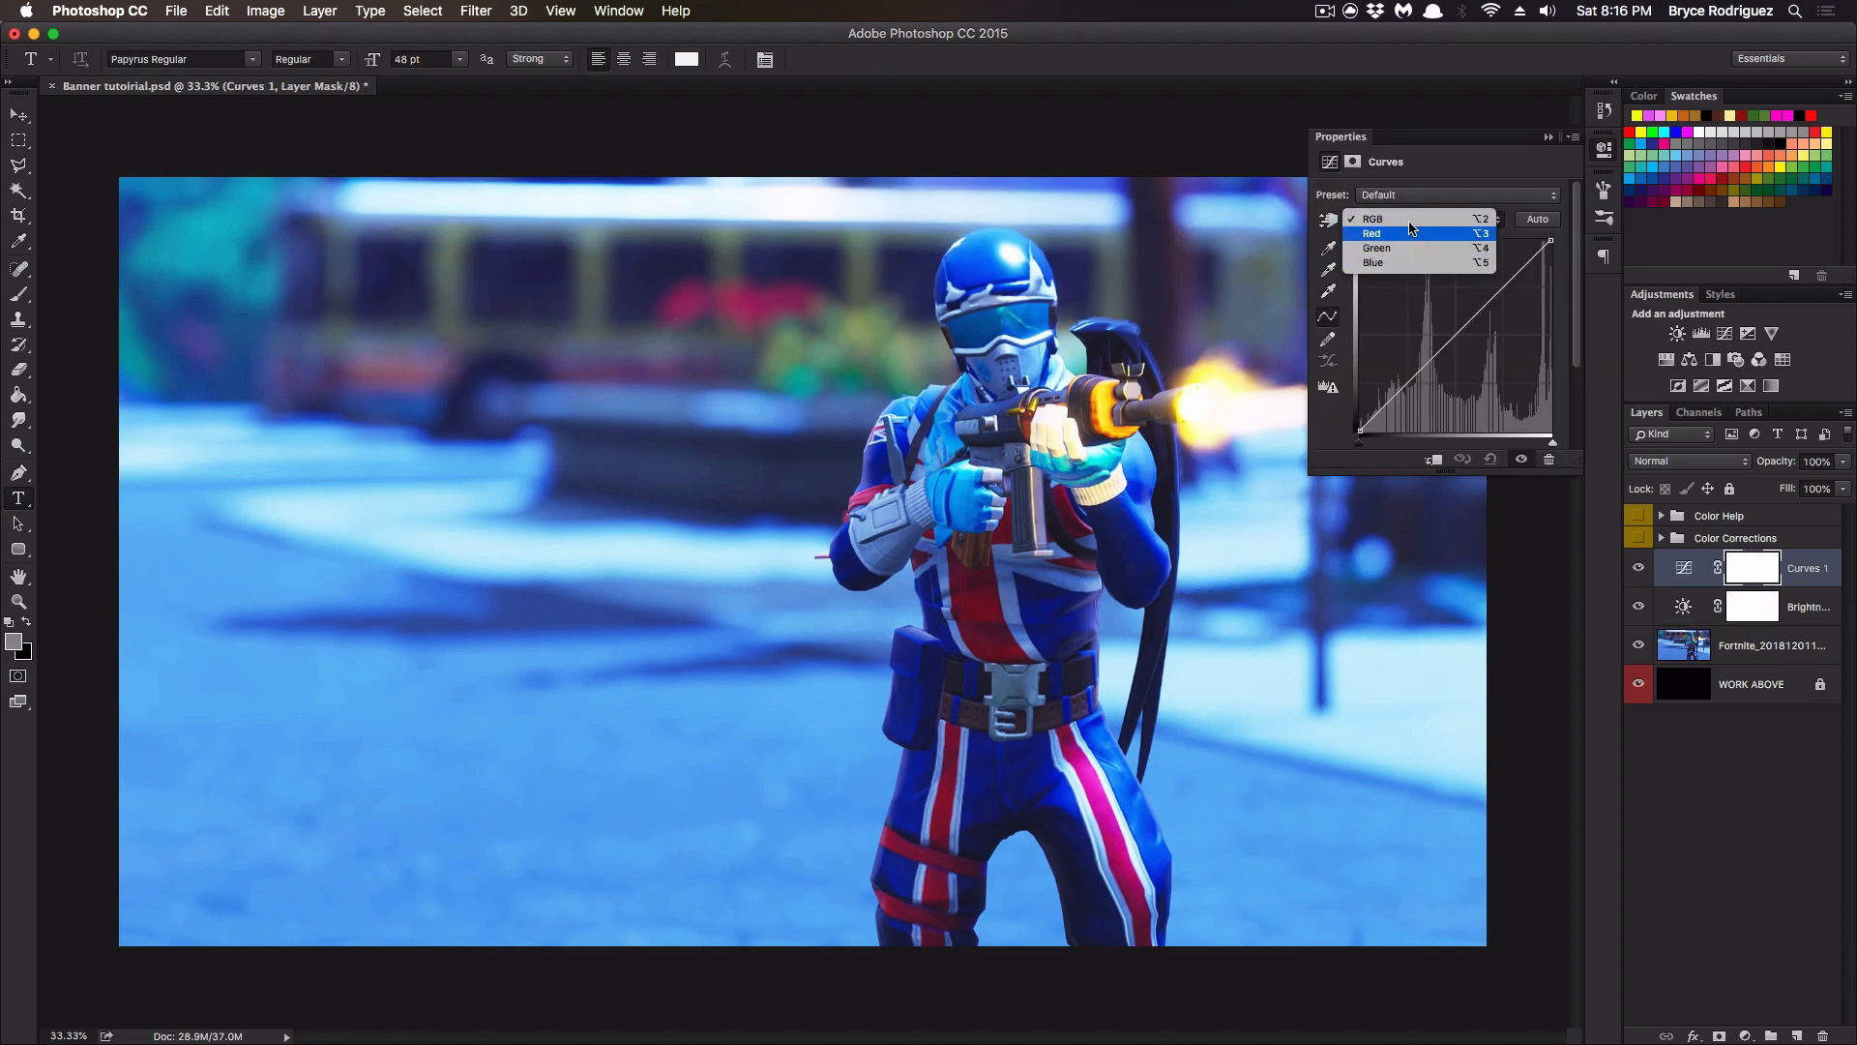
pyautogui.click(1422, 219)
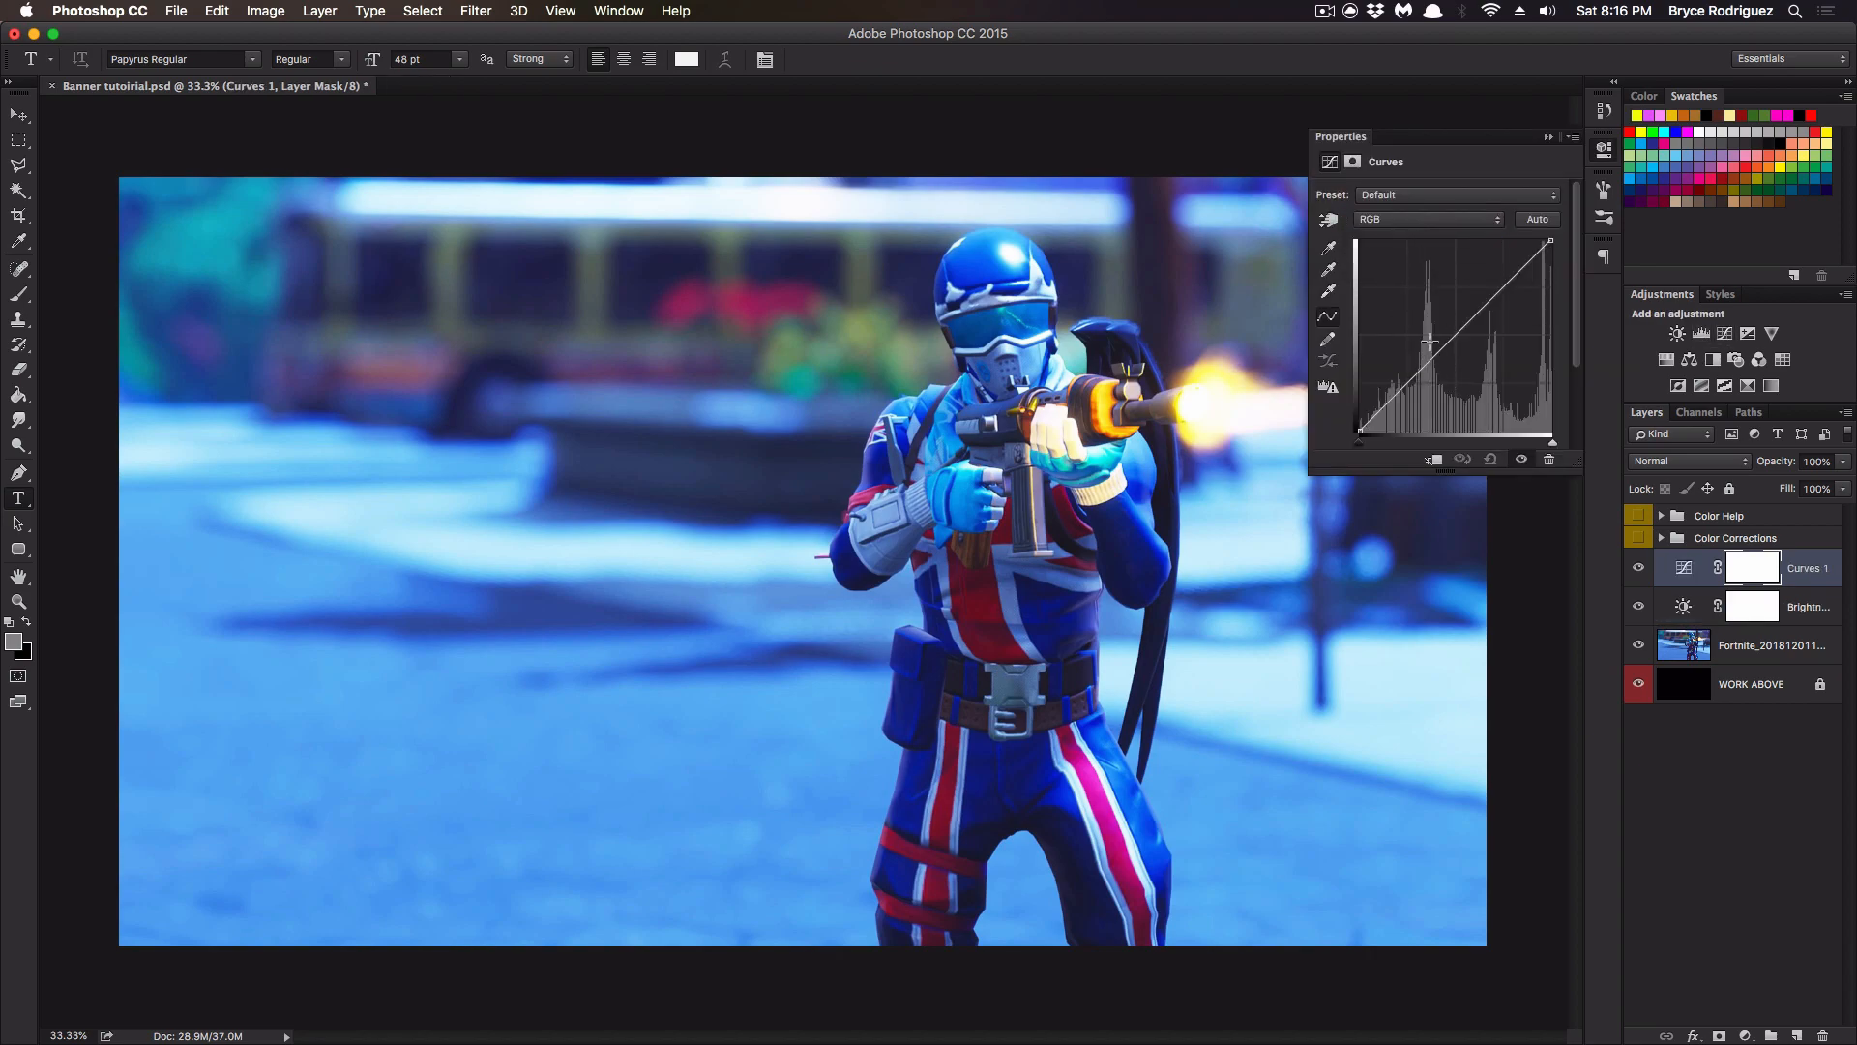
pyautogui.moveTo(1415, 375); pyautogui.dragTo(1414, 387)
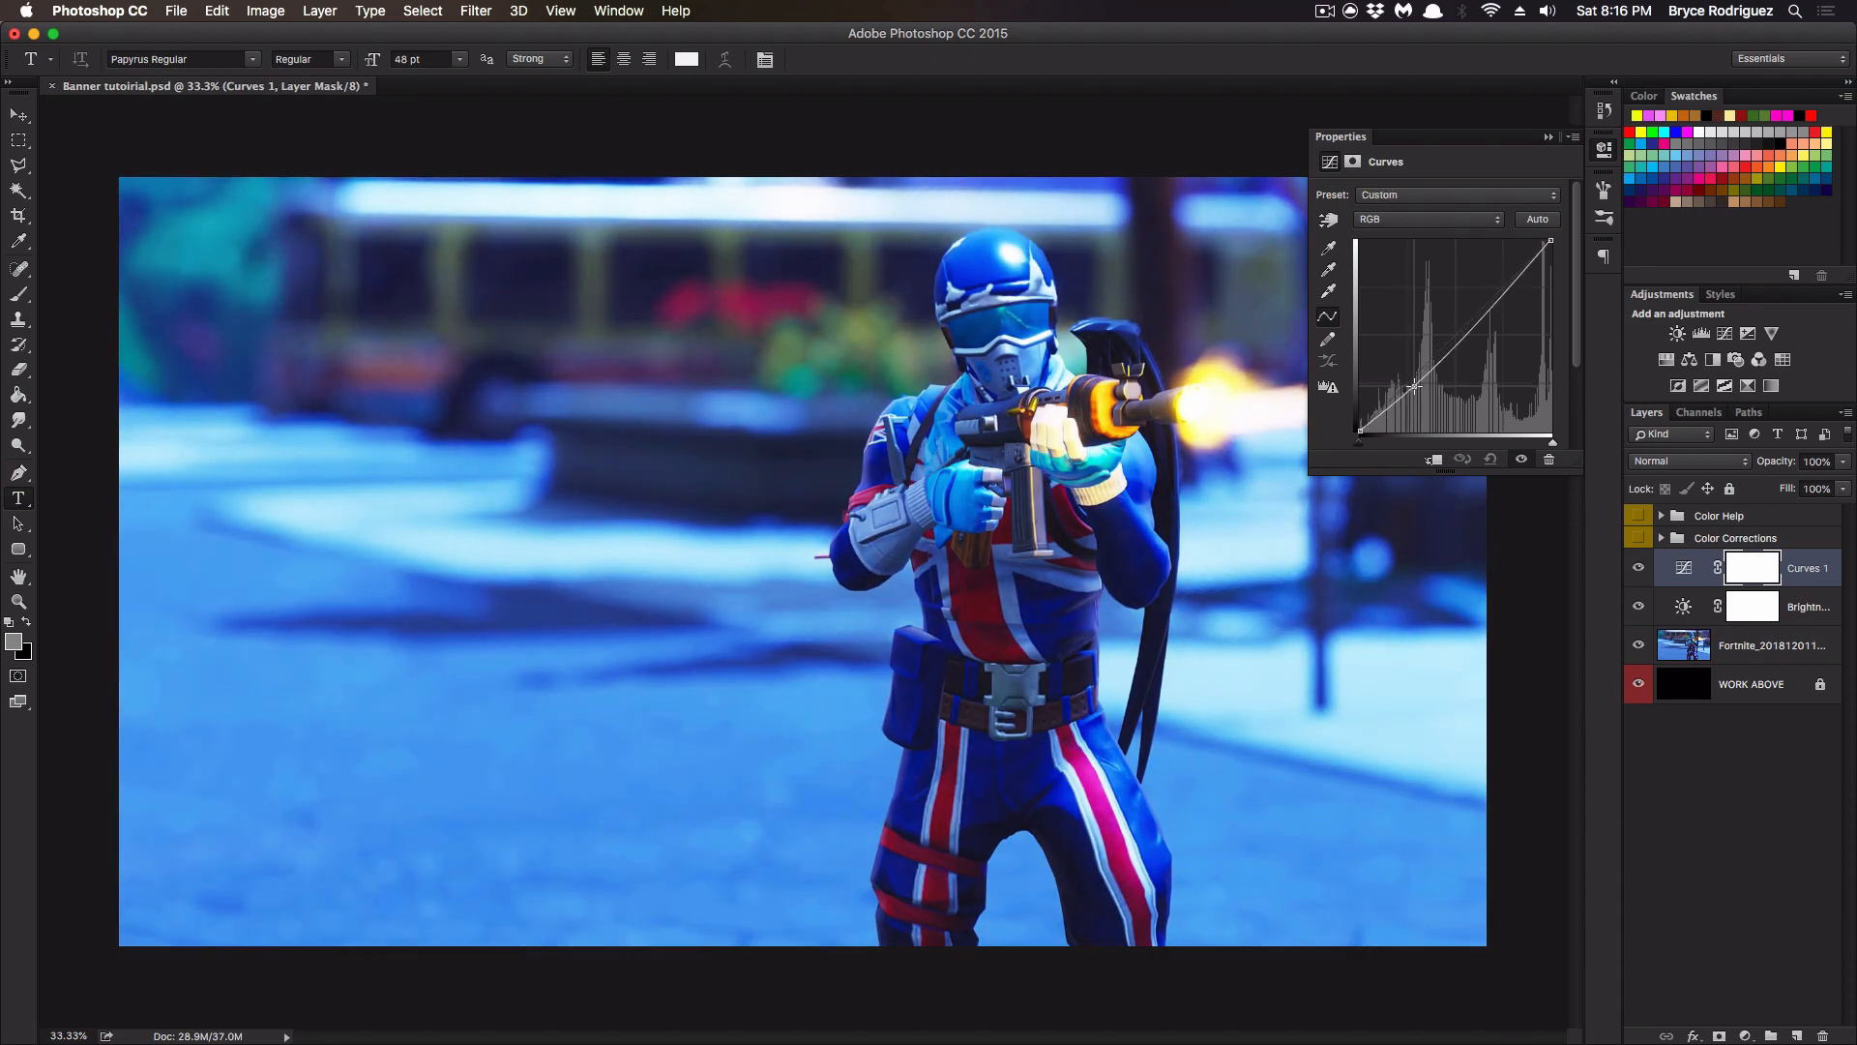
# Raise the RGB curve slightly in the highlights of the Curves adjustment.
pyautogui.moveTo(1515, 280); pyautogui.dragTo(1511, 276)
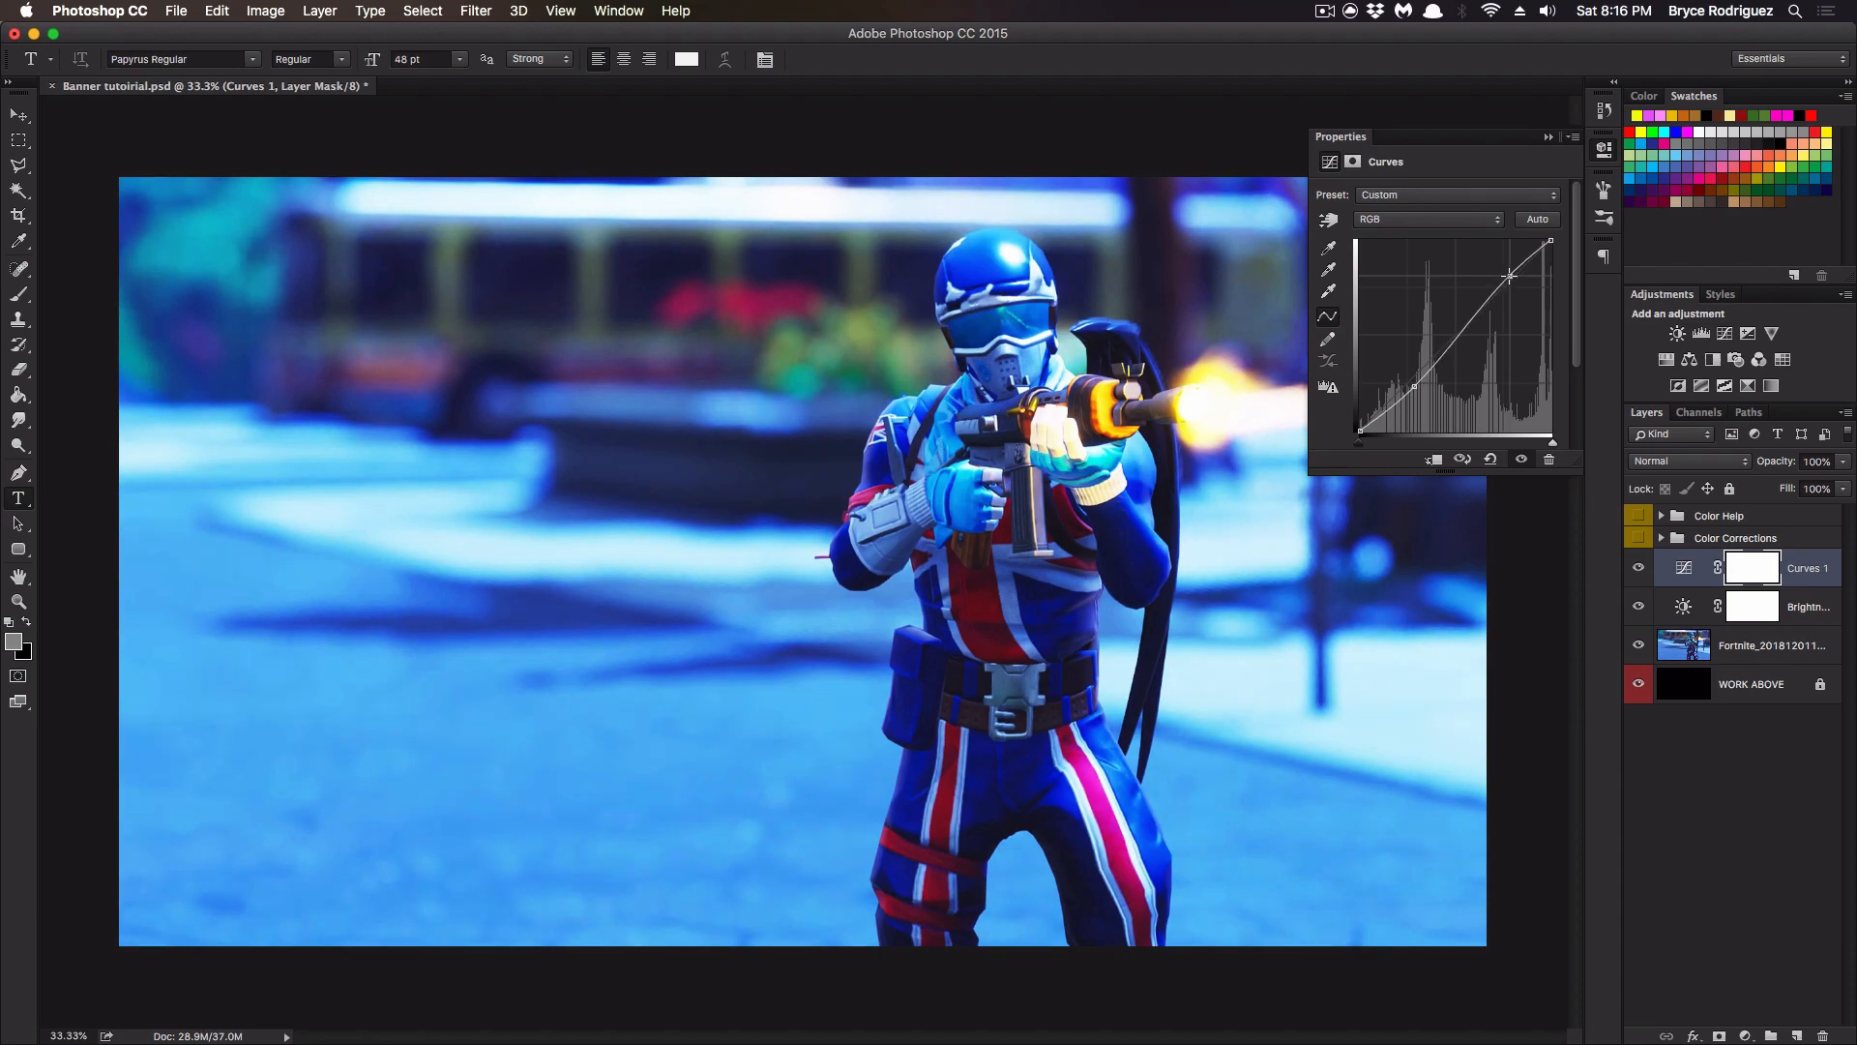
pyautogui.click(1549, 137)
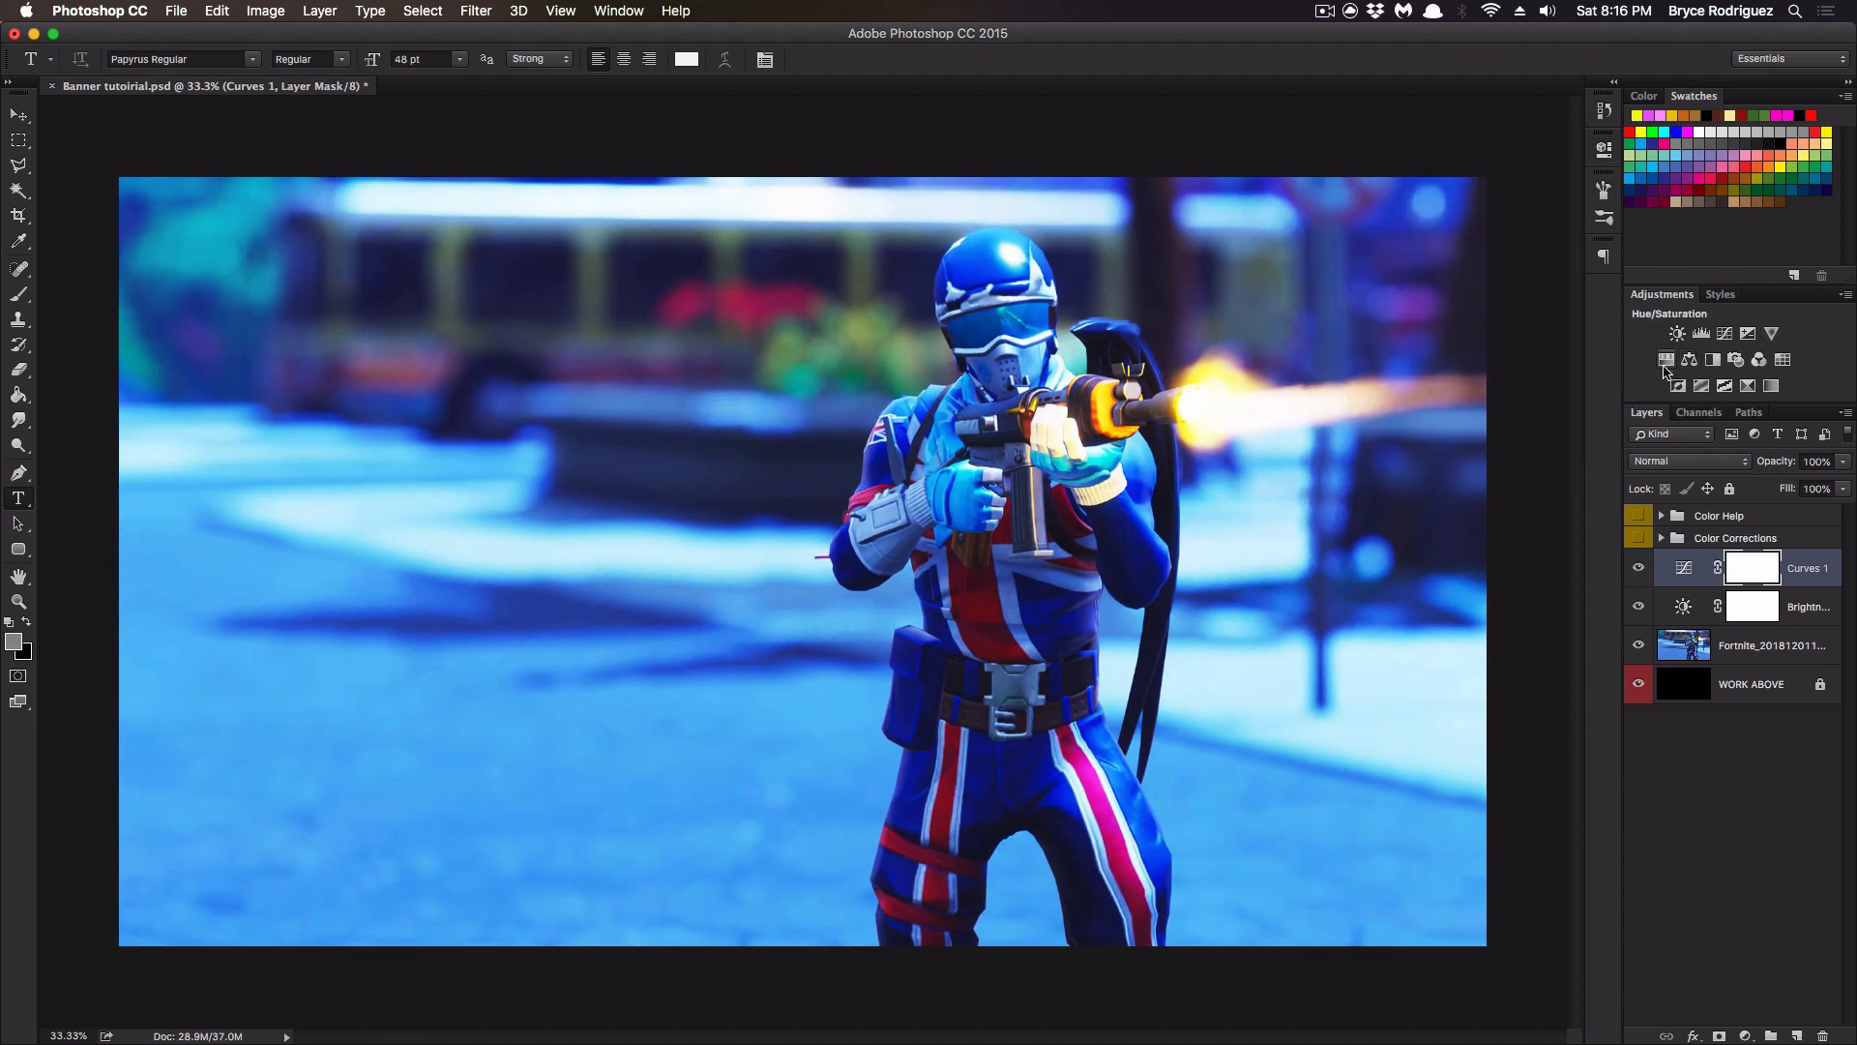
# Add a Black & White adjustment above Curves, set its blend mode to Overlay and its opacity to 20%.
pyautogui.click(1711, 363)
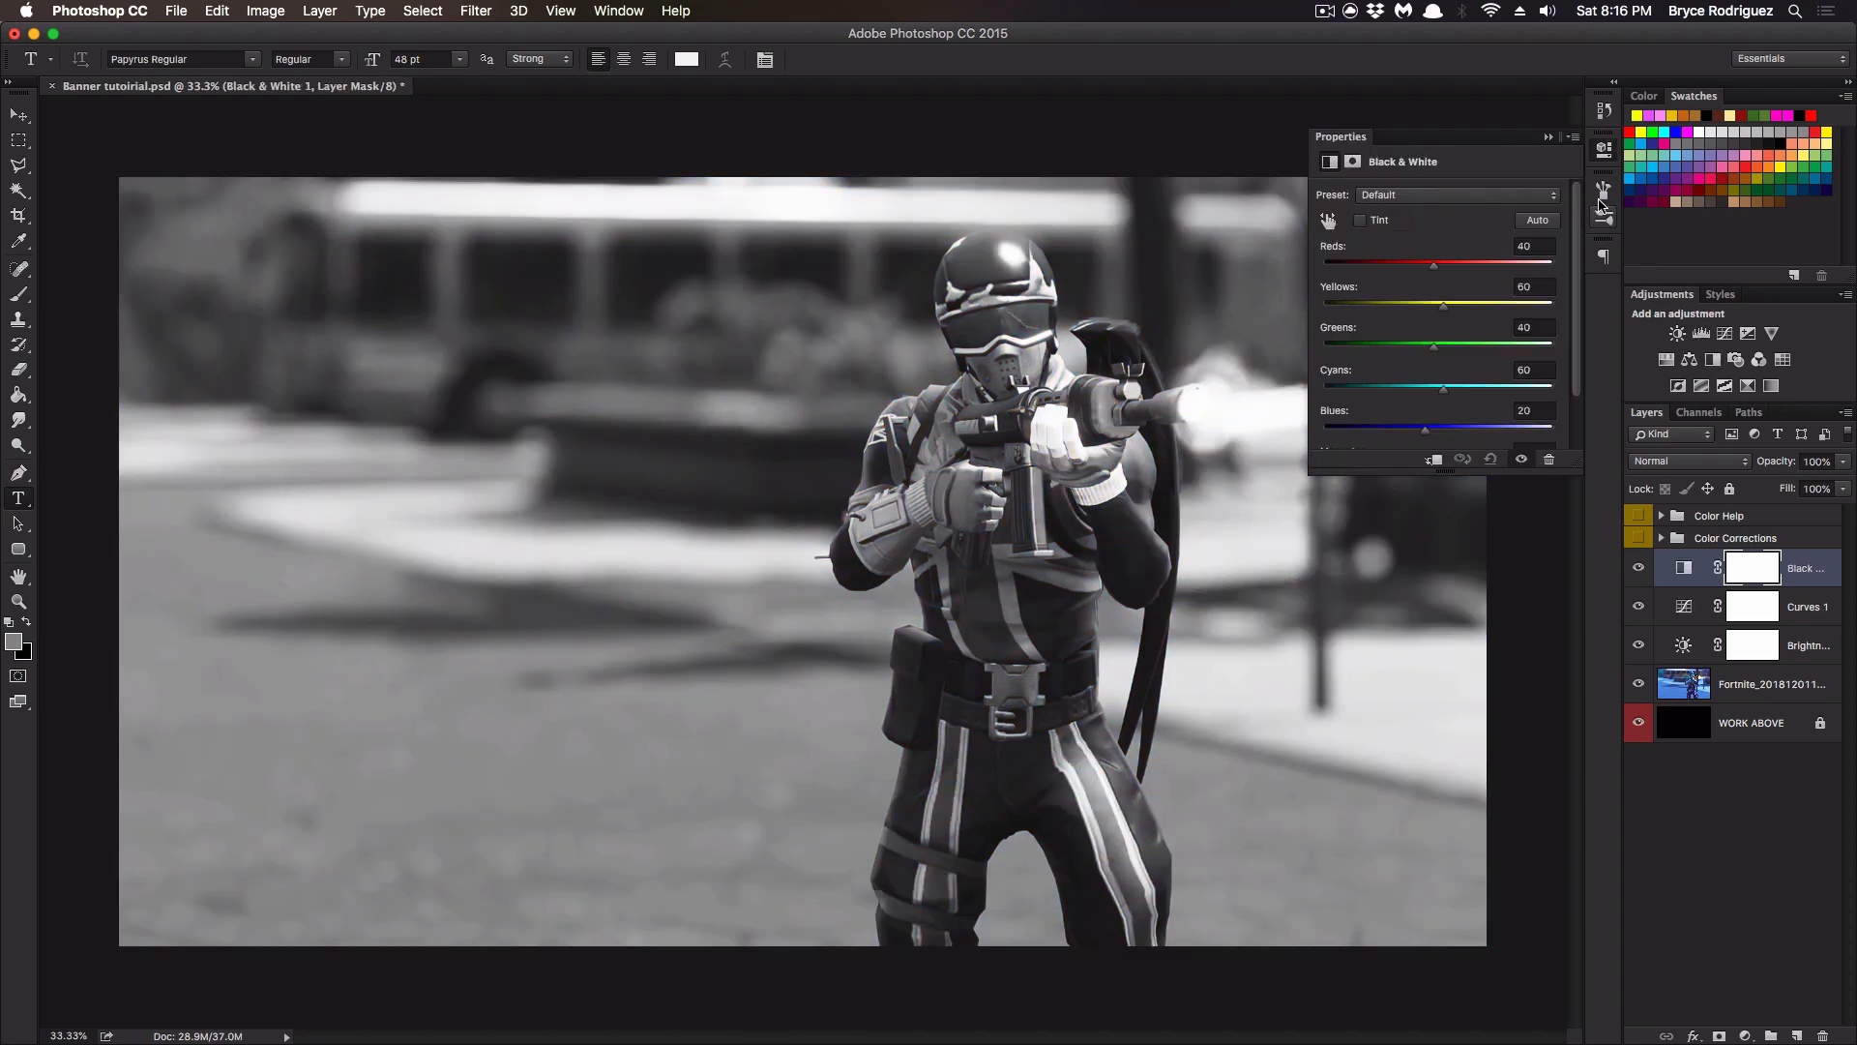
pyautogui.click(1549, 136)
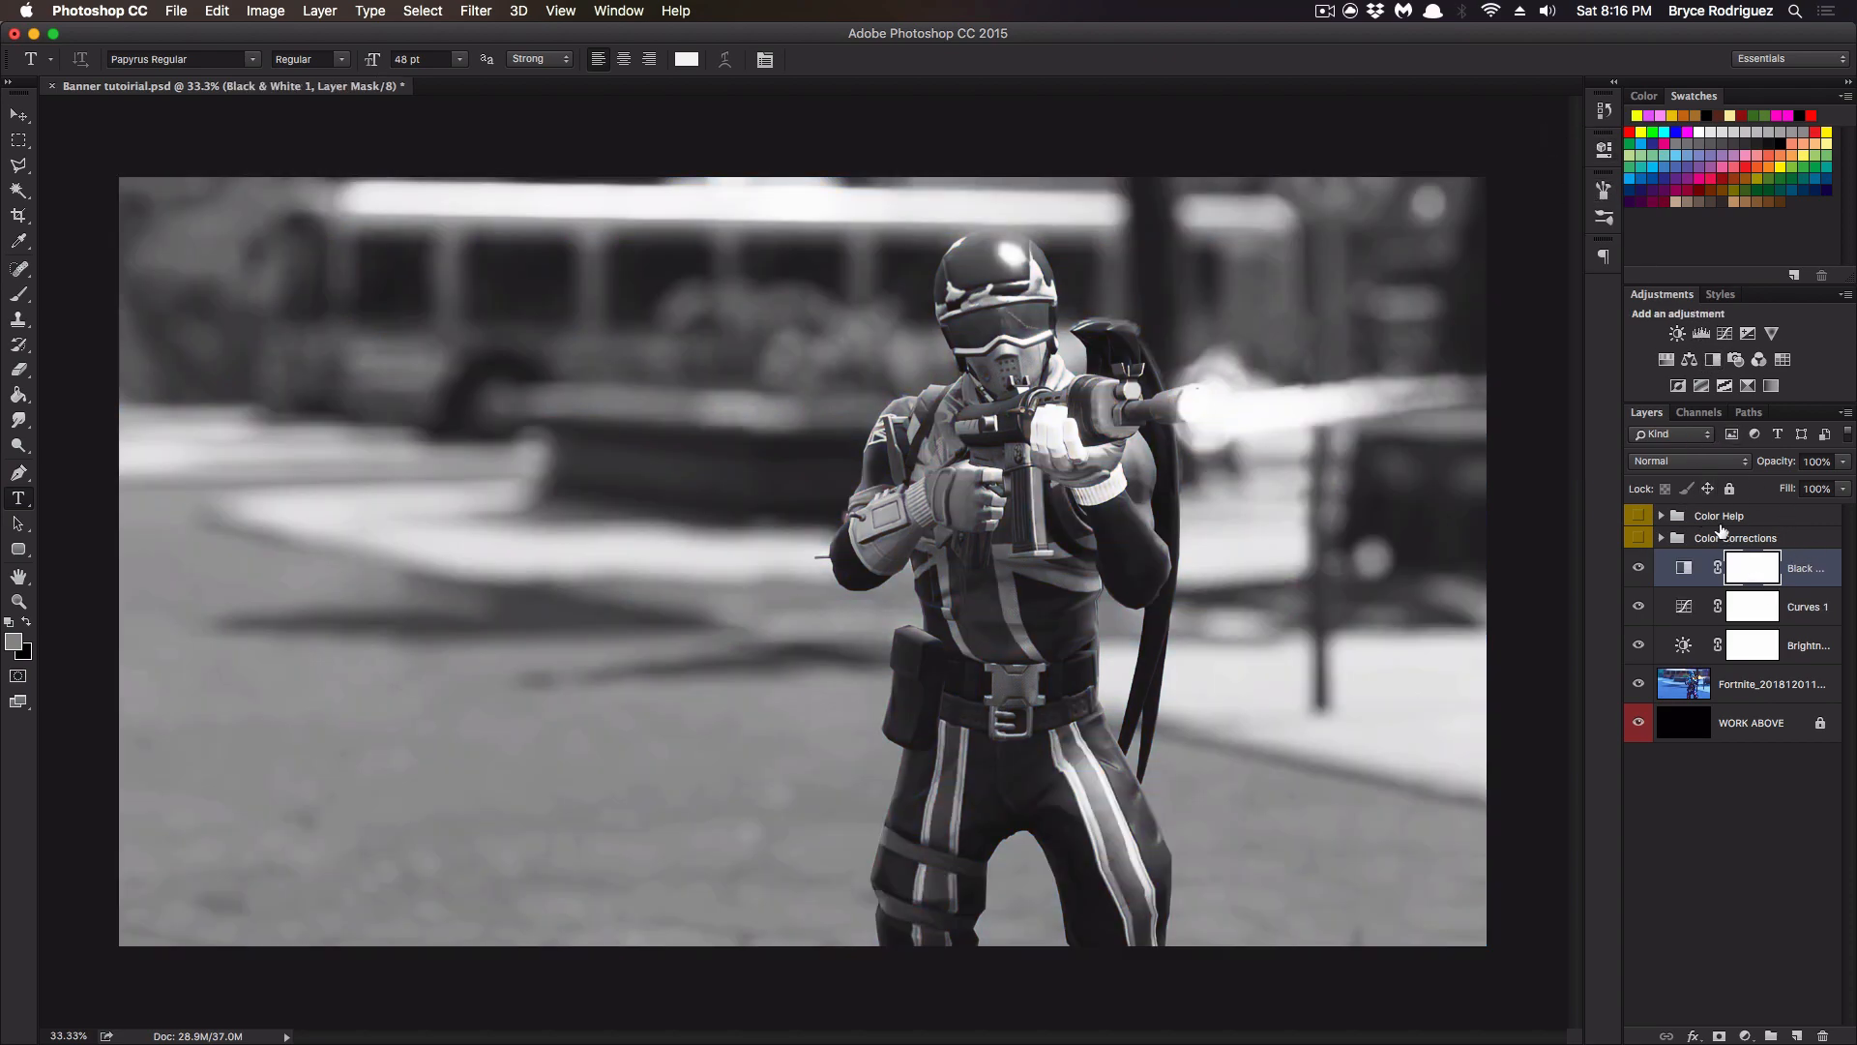
pyautogui.click(1695, 465)
pyautogui.click(1688, 670)
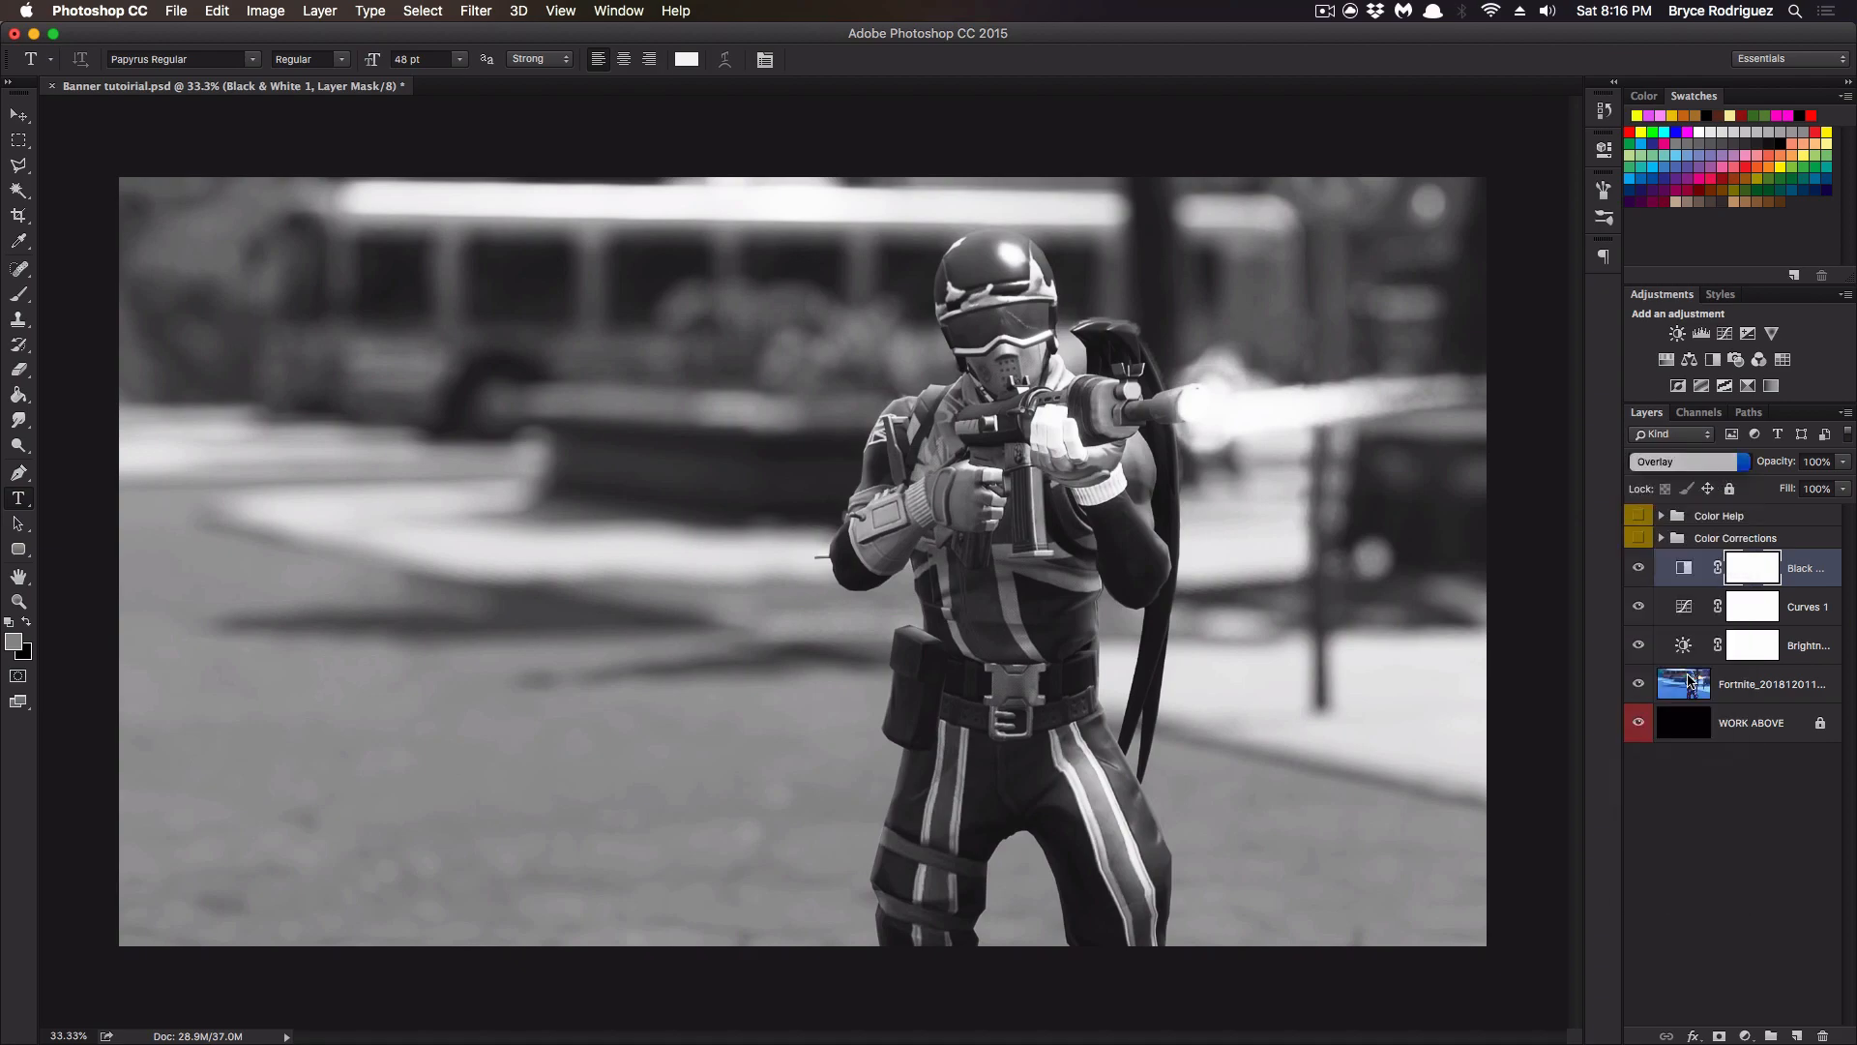
pyautogui.click(1842, 461)
pyautogui.moveTo(1843, 484); pyautogui.dragTo(1781, 485)
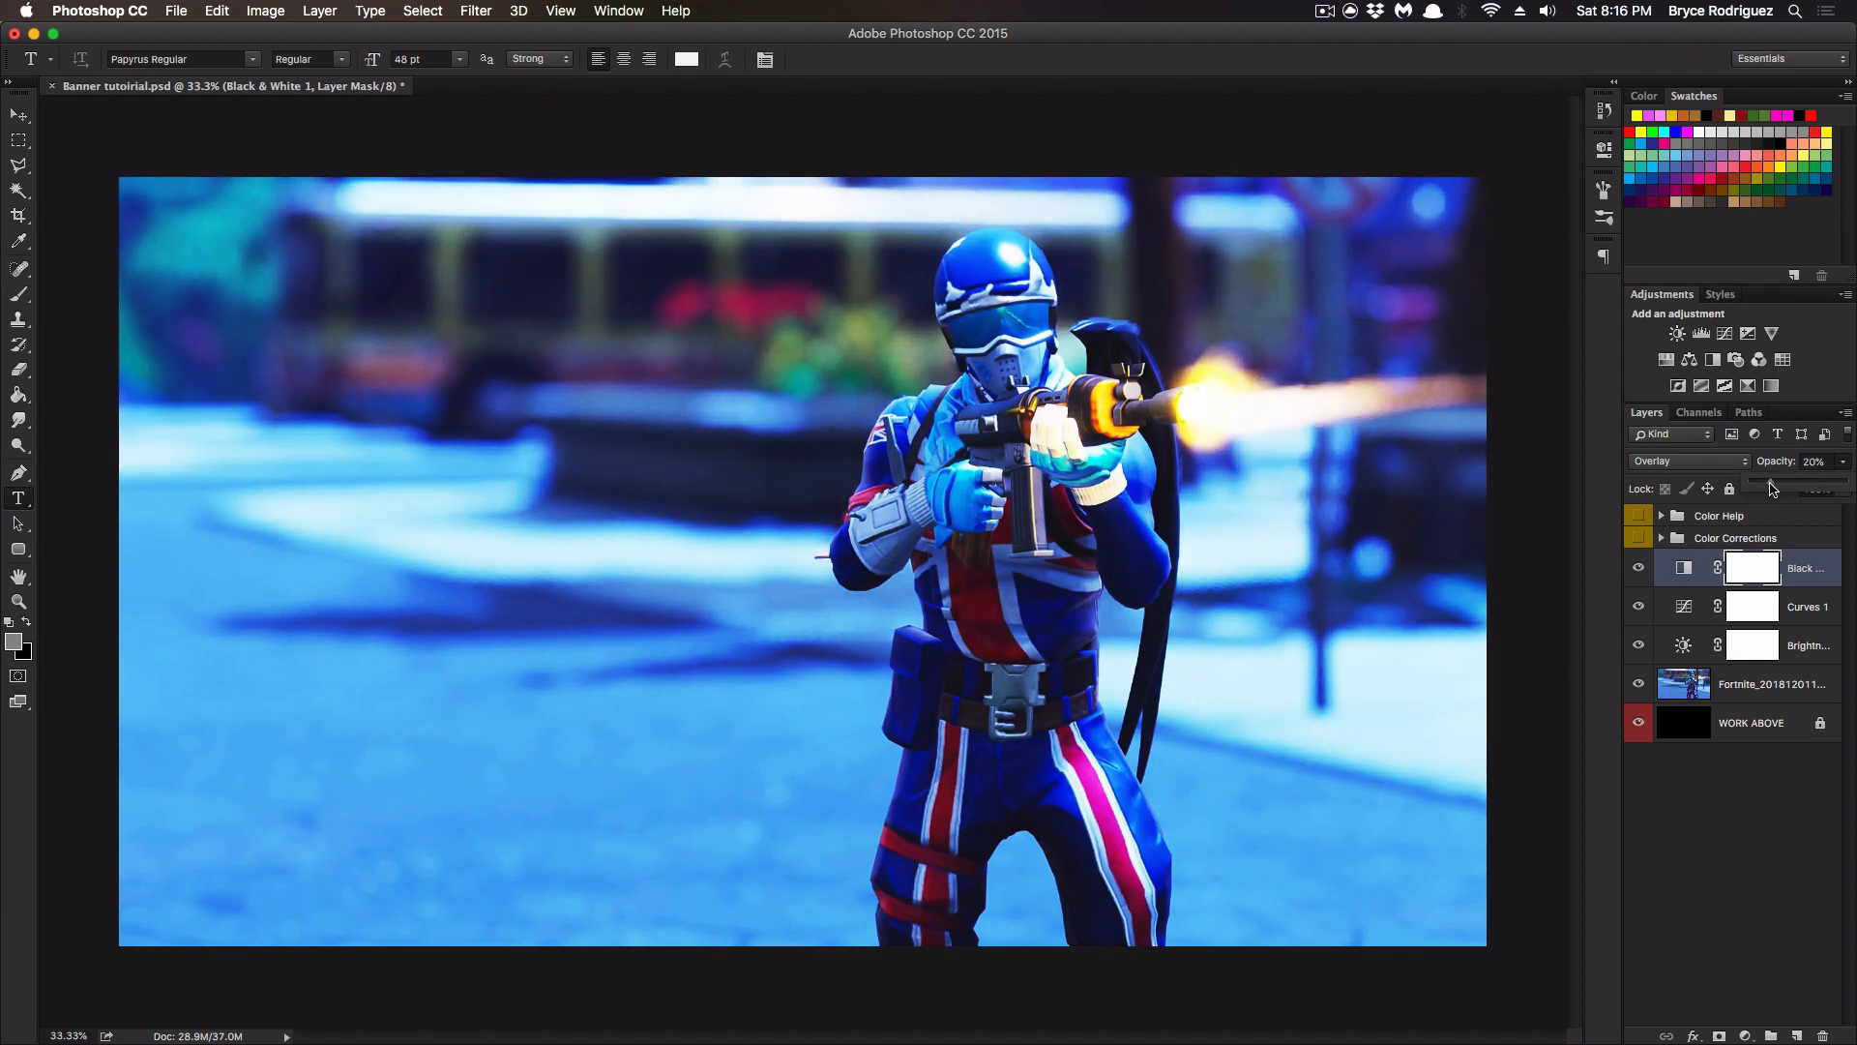
# Compare the image with and without the Black & White, Curves and Brightness/Contrast adjustments.
pyautogui.click(1639, 569)
pyautogui.click(1639, 607)
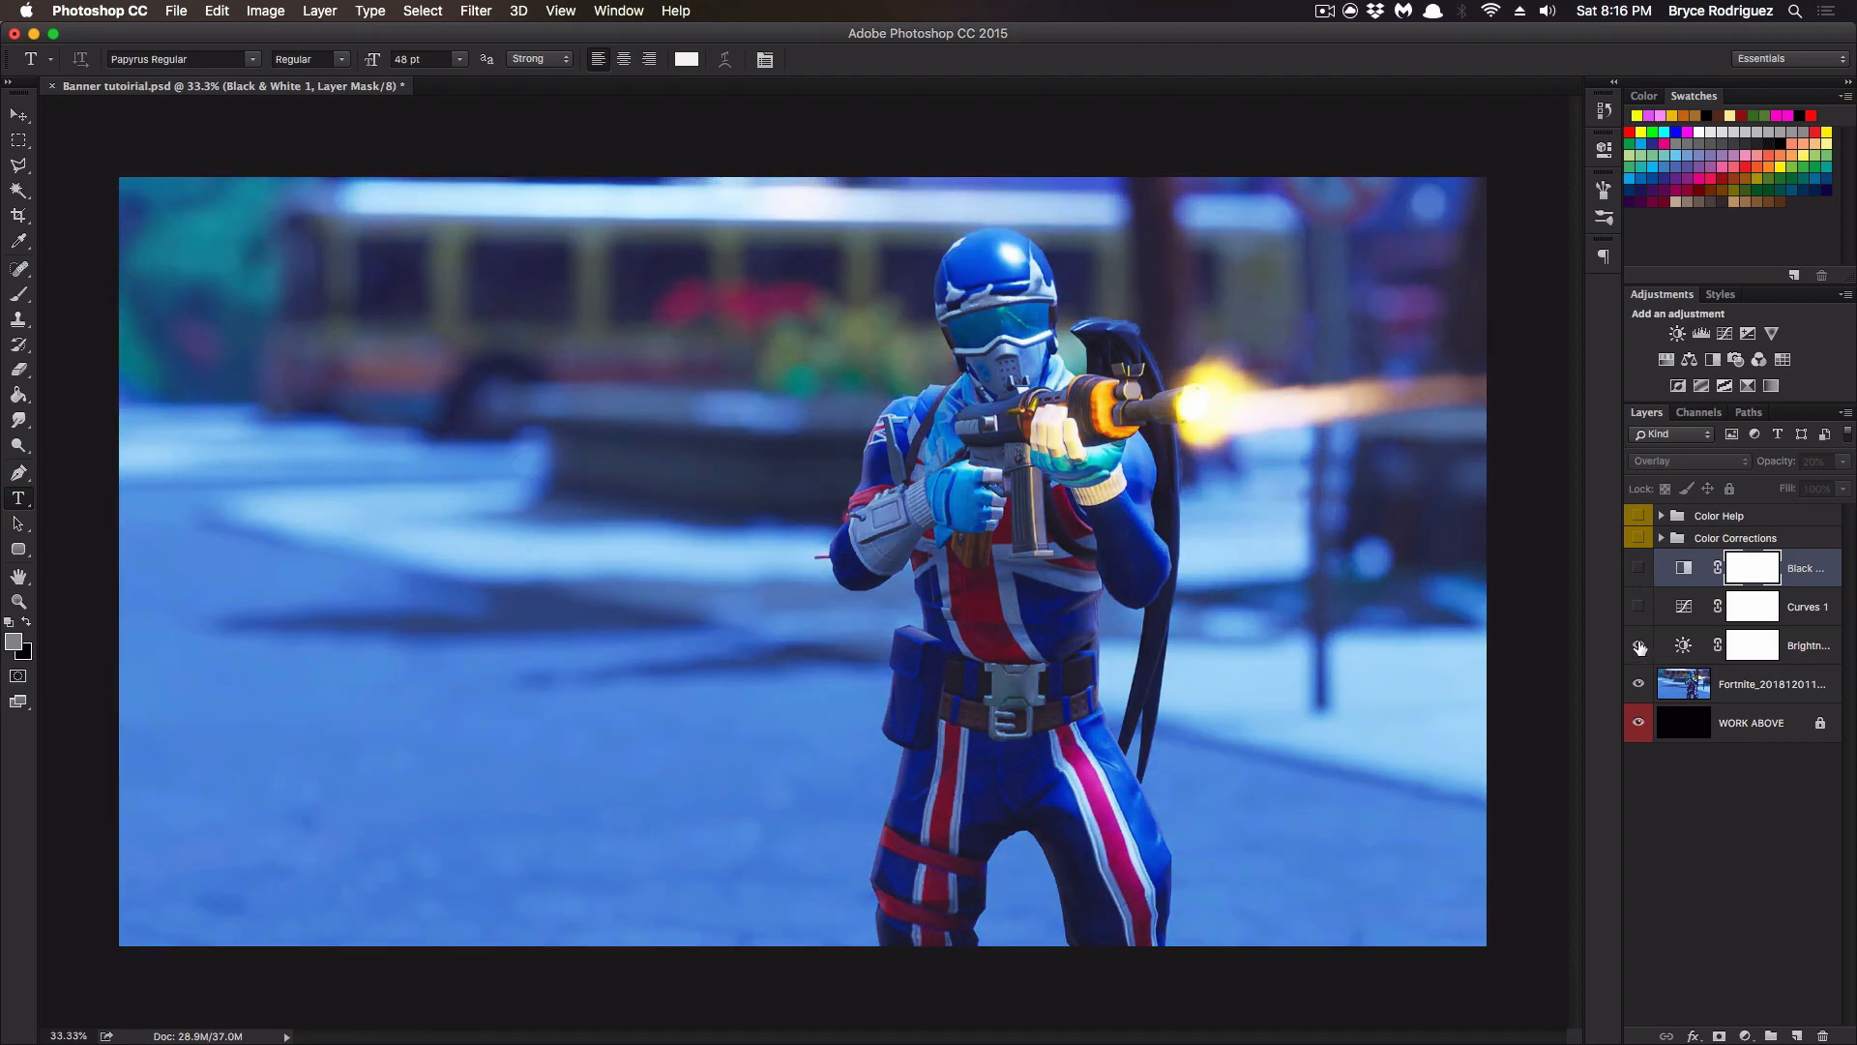
pyautogui.moveTo(1638, 647); pyautogui.dragTo(1638, 571)
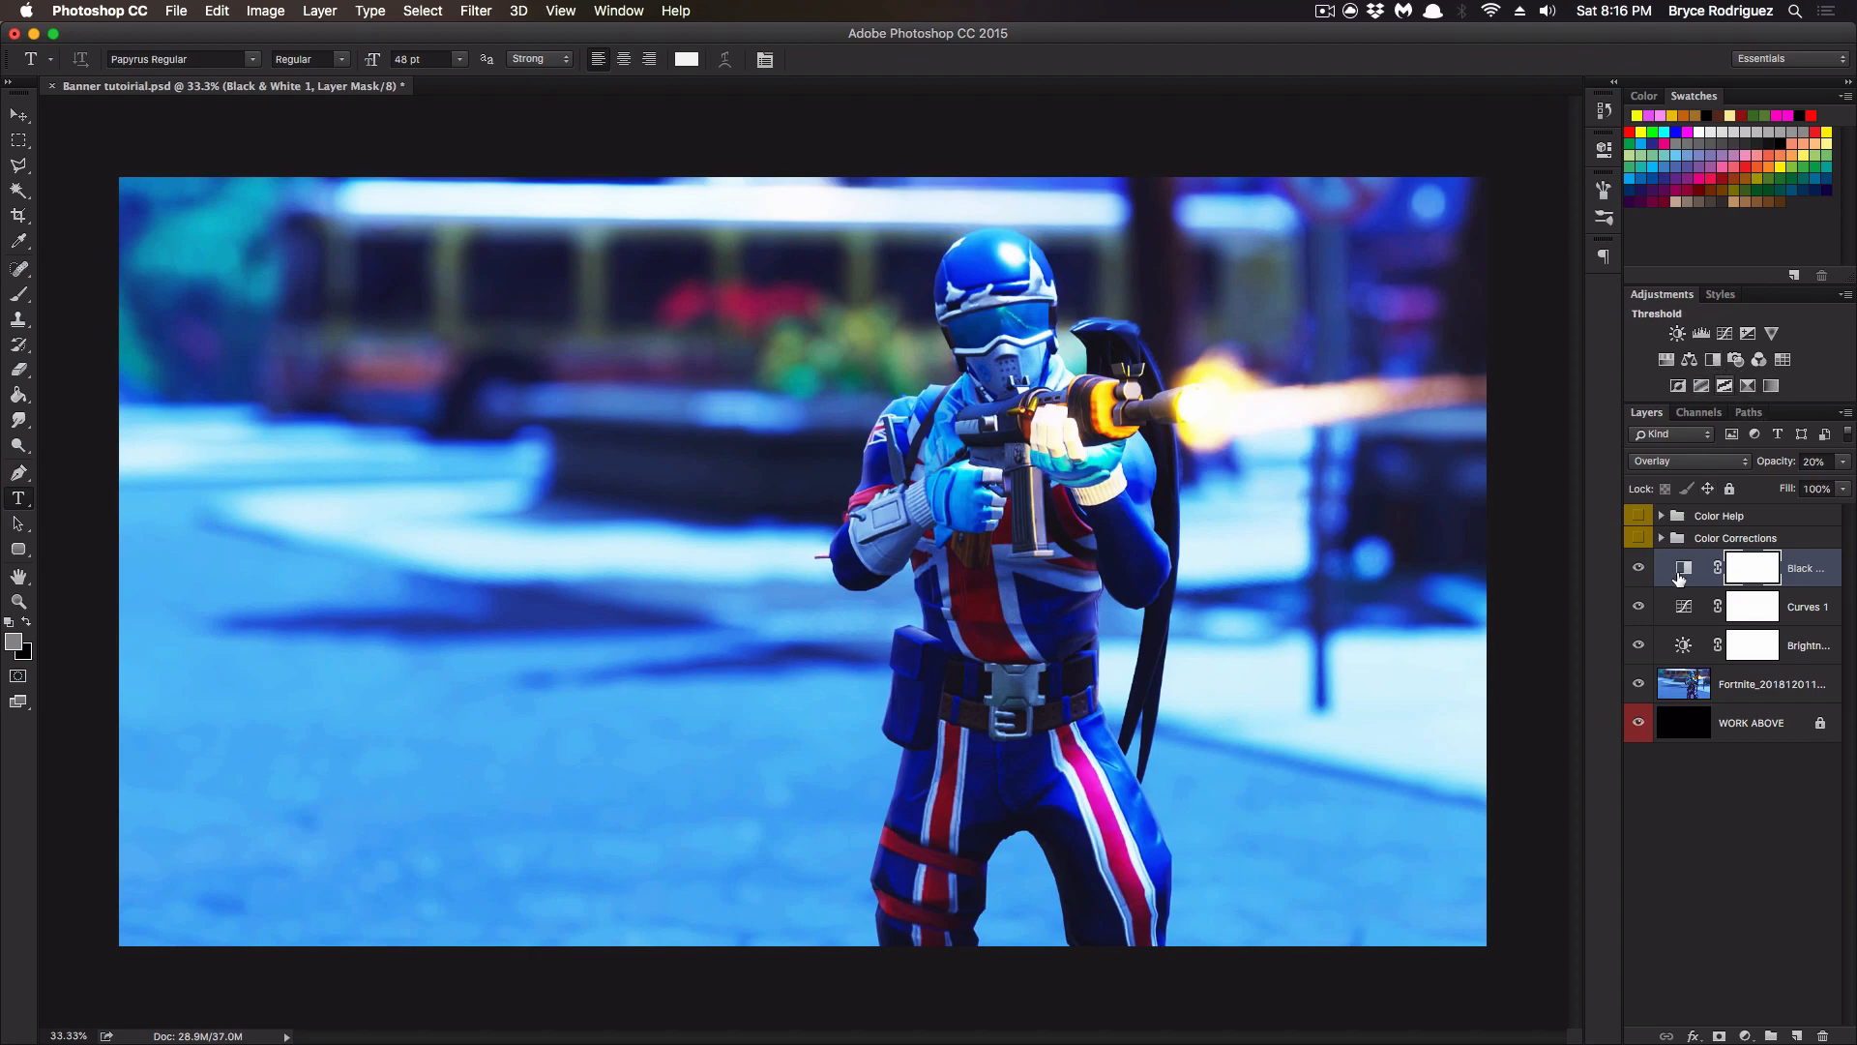
# Hide the three adjustment layers and preview the enaV presets in the Color Corrections group one at a time.
pyautogui.moveTo(1639, 567); pyautogui.dragTo(1639, 645)
pyautogui.click(1660, 538)
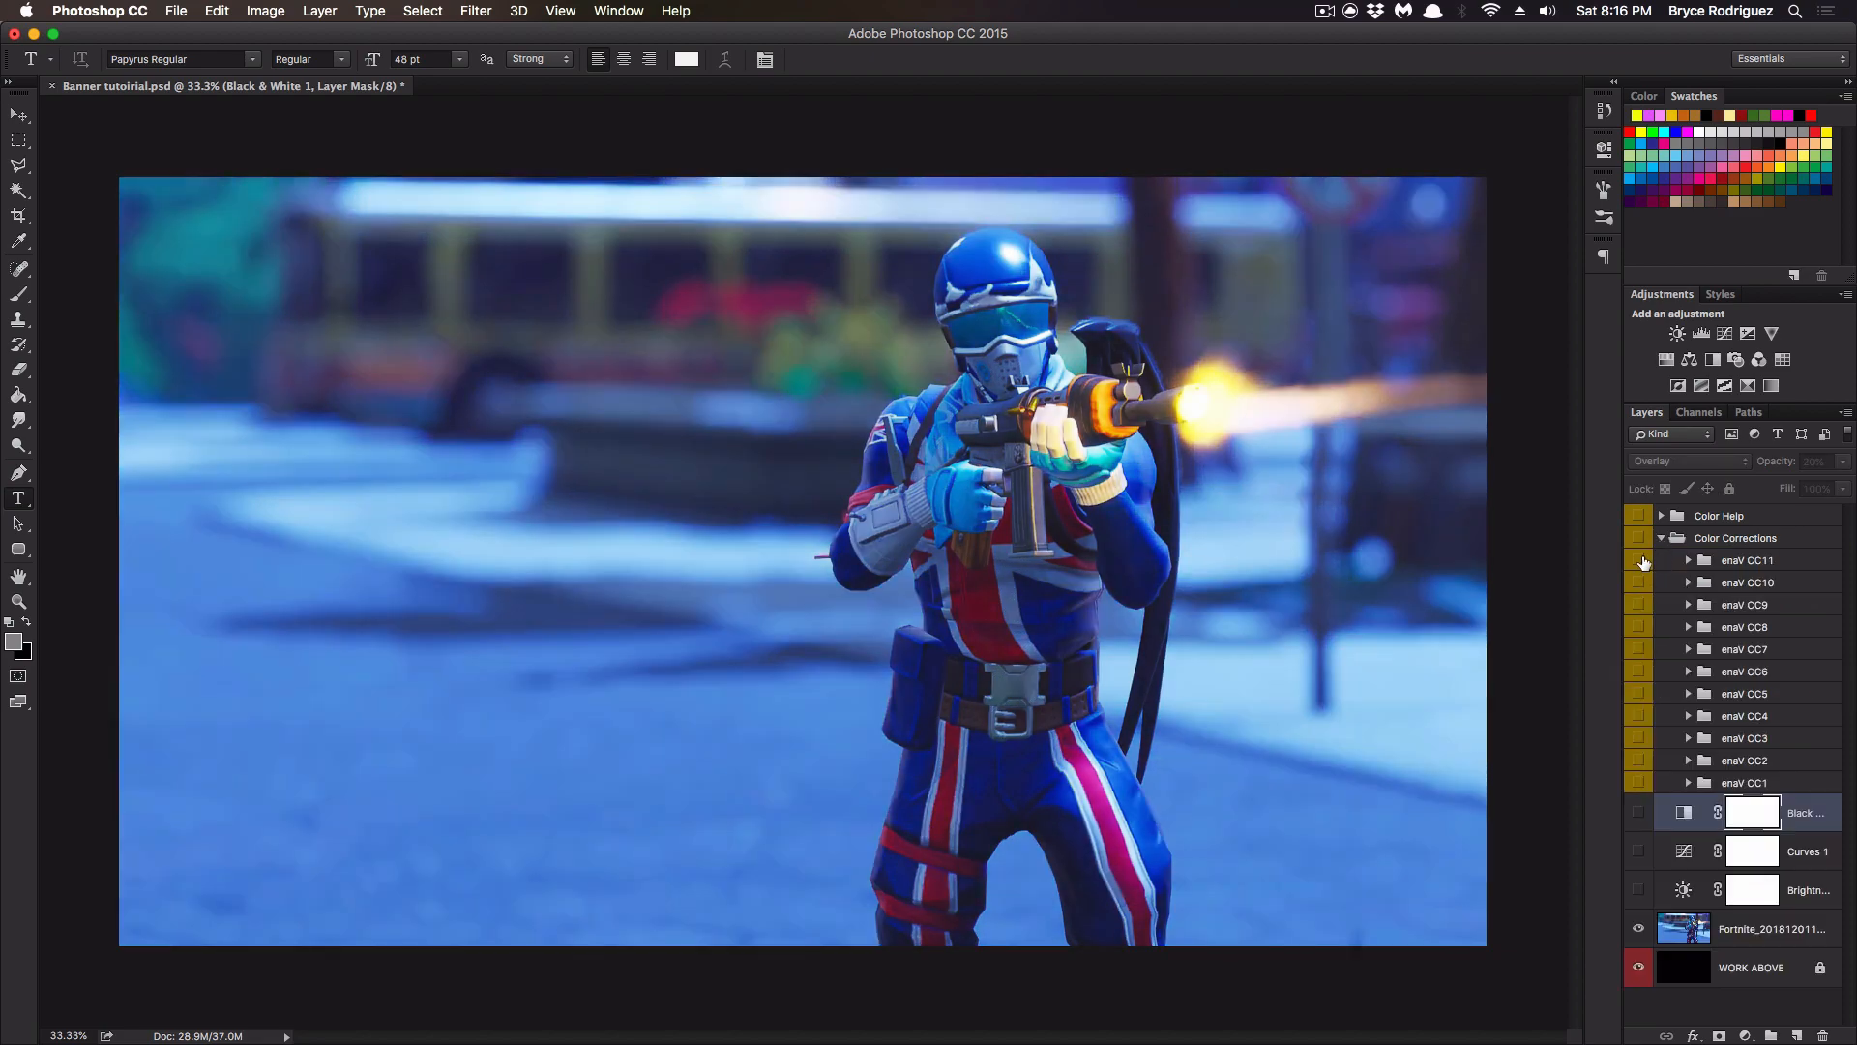
pyautogui.click(1641, 561)
pyautogui.click(1641, 561)
pyautogui.click(1644, 584)
pyautogui.click(1642, 603)
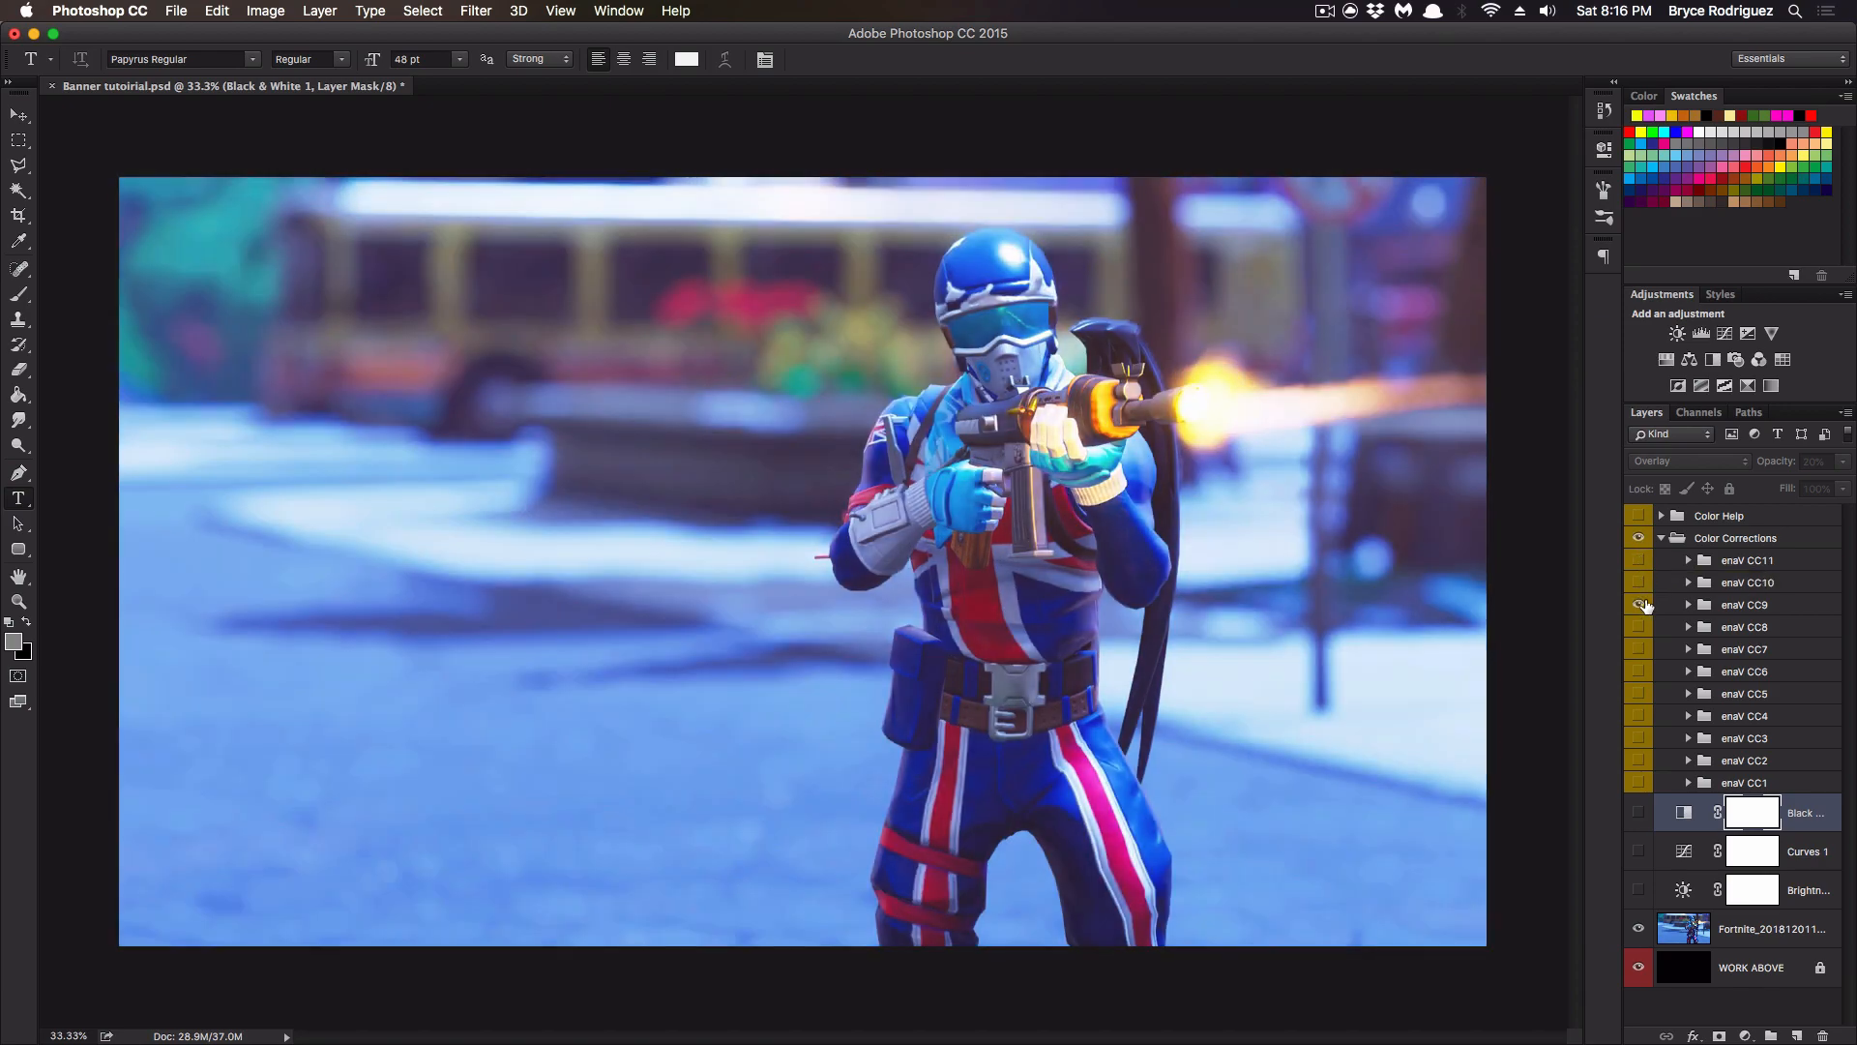
pyautogui.click(1644, 603)
pyautogui.click(1641, 628)
pyautogui.click(1640, 627)
pyautogui.click(1638, 649)
pyautogui.click(1638, 649)
pyautogui.click(1638, 672)
pyautogui.click(1639, 672)
pyautogui.click(1640, 650)
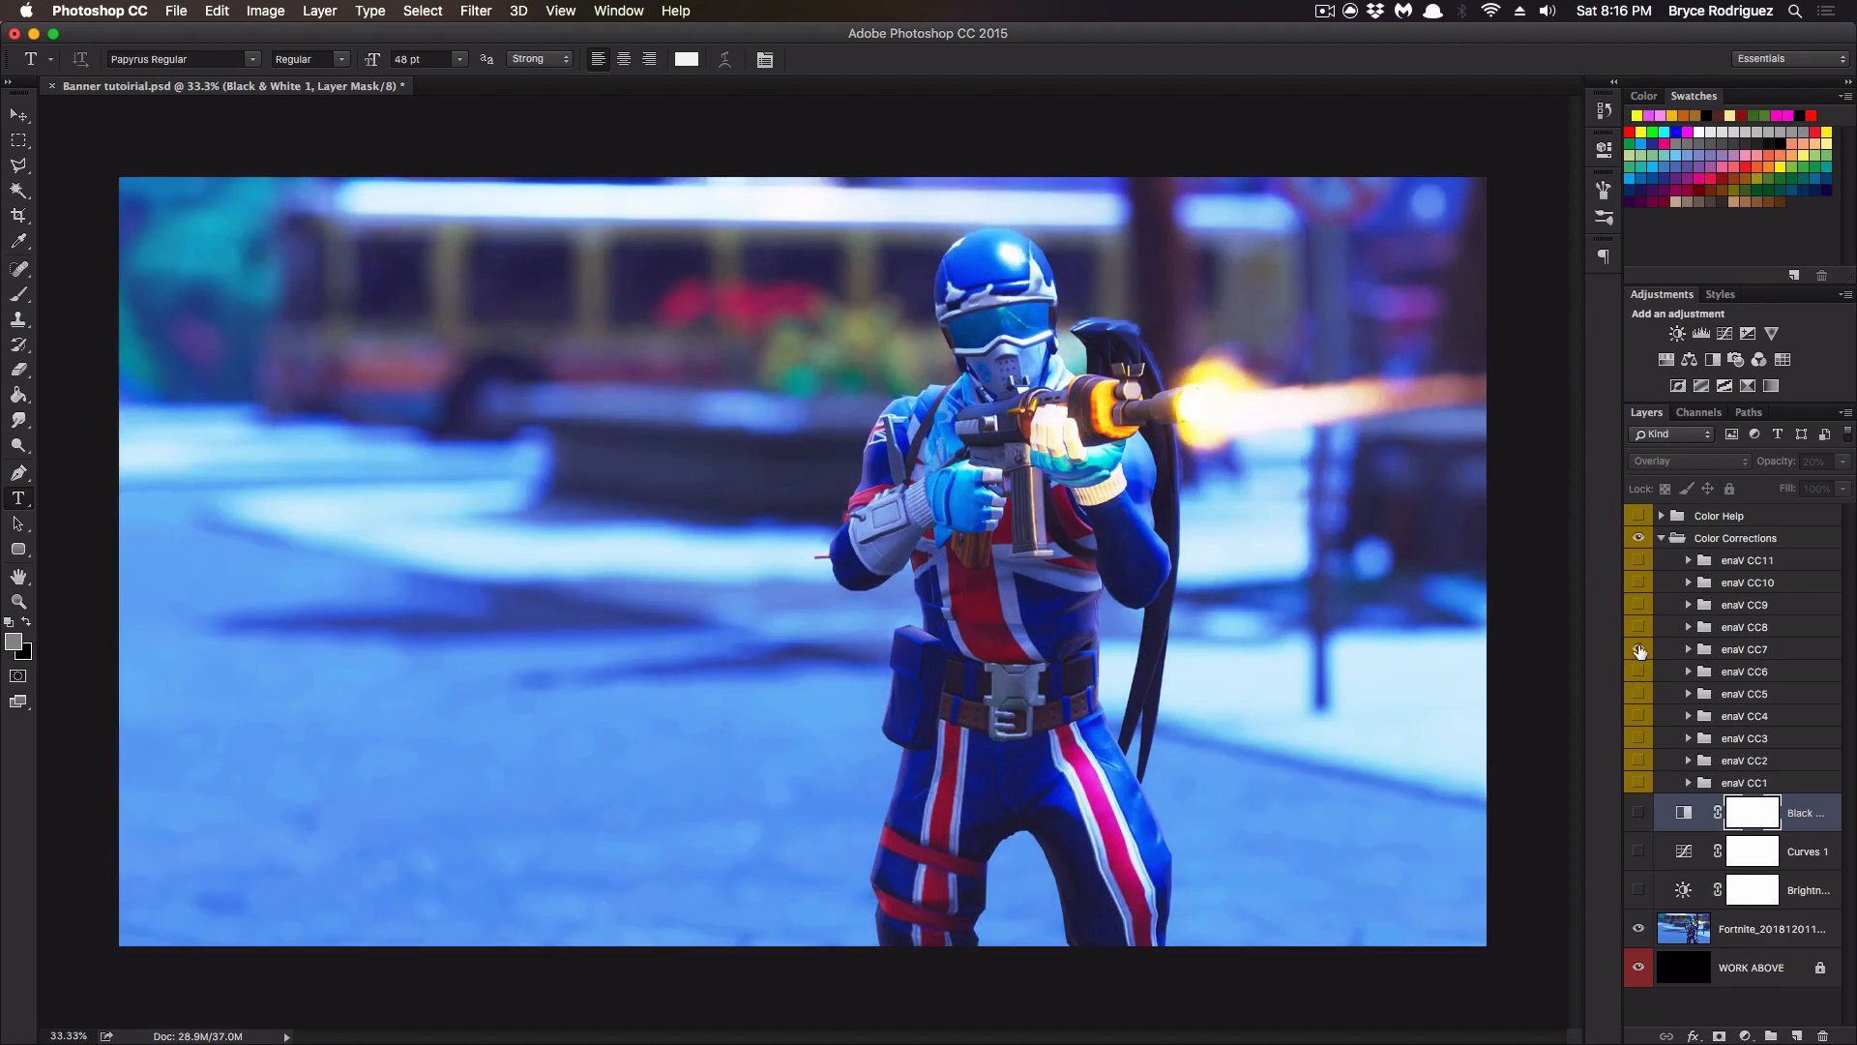
pyautogui.click(1641, 648)
pyautogui.click(1639, 694)
pyautogui.click(1639, 693)
pyautogui.click(1638, 715)
pyautogui.click(1638, 716)
# Collapse and hide the Color Corrections group, and show the Black & White, Curves and Brightness/Contrast adjustments again.
pyautogui.click(1661, 538)
pyautogui.click(1639, 538)
pyautogui.click(1638, 568)
pyautogui.click(1639, 606)
pyautogui.click(1638, 645)
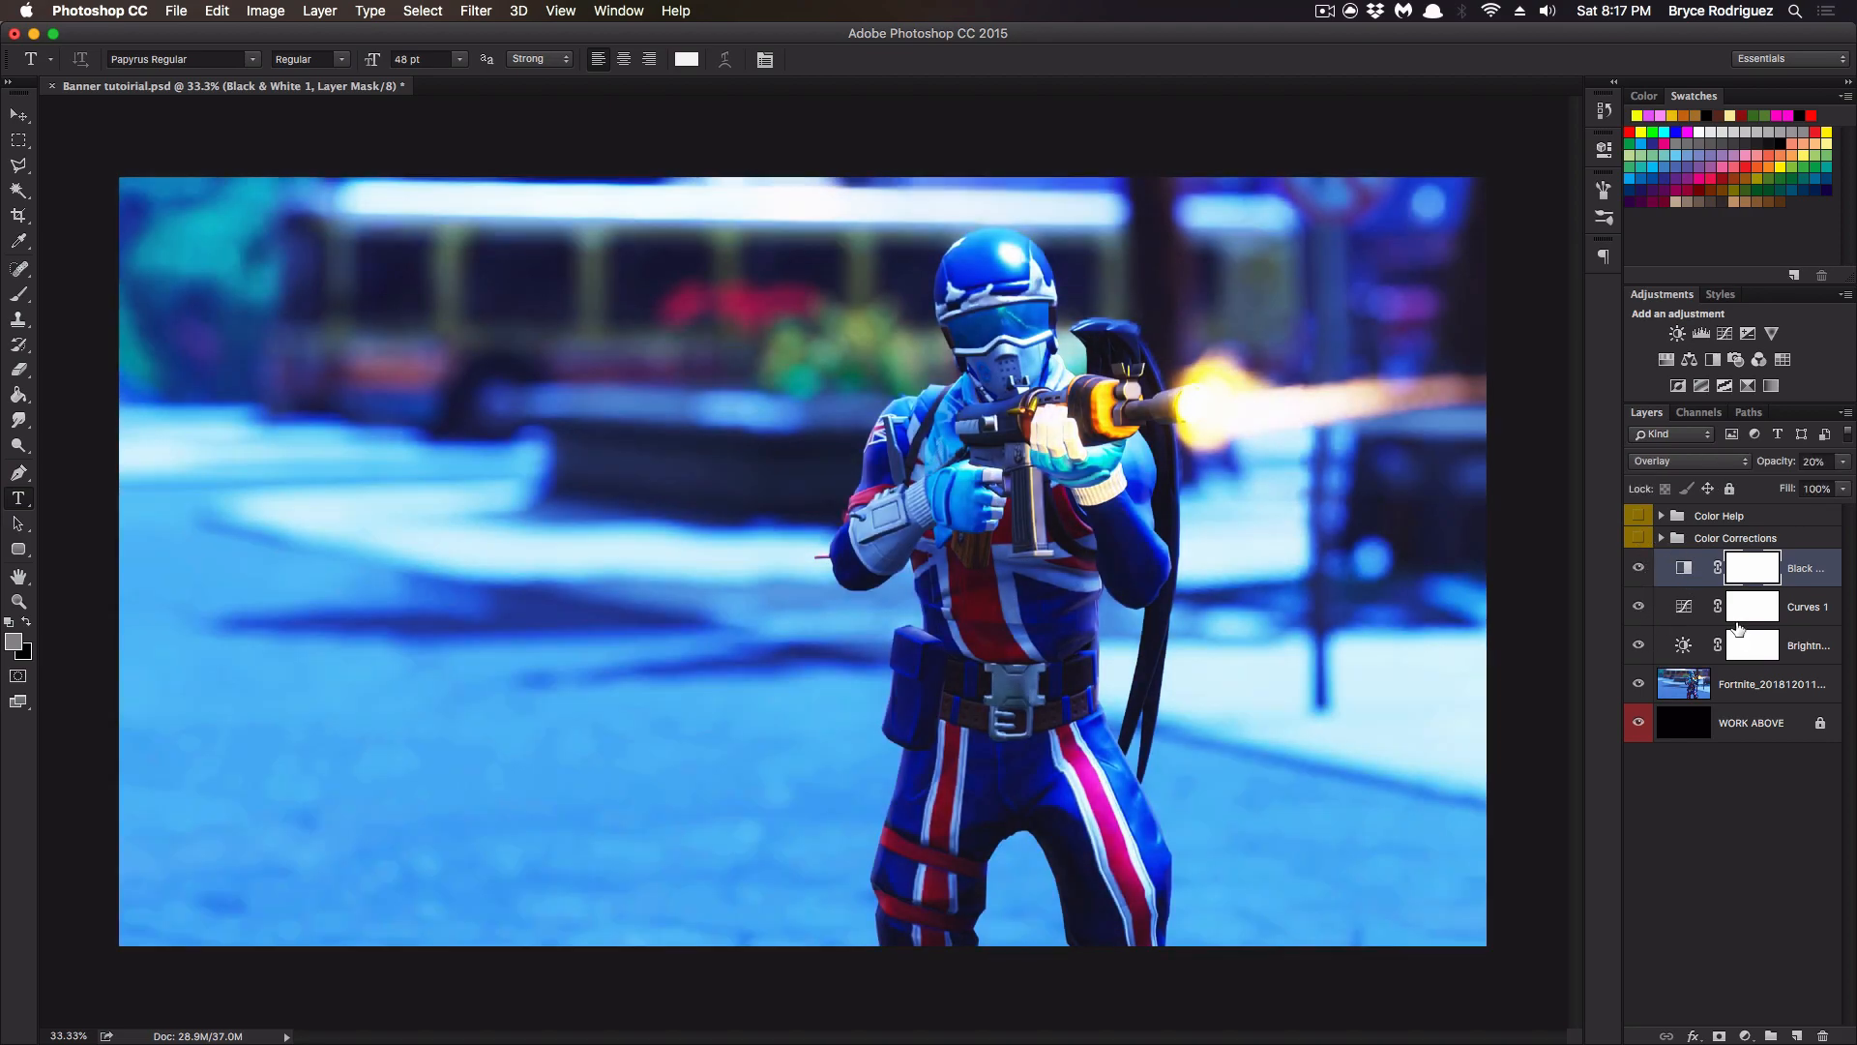
# Try a slight S-curve on the Blue channel of the Curves adjustment.
pyautogui.doubleClick(1686, 607)
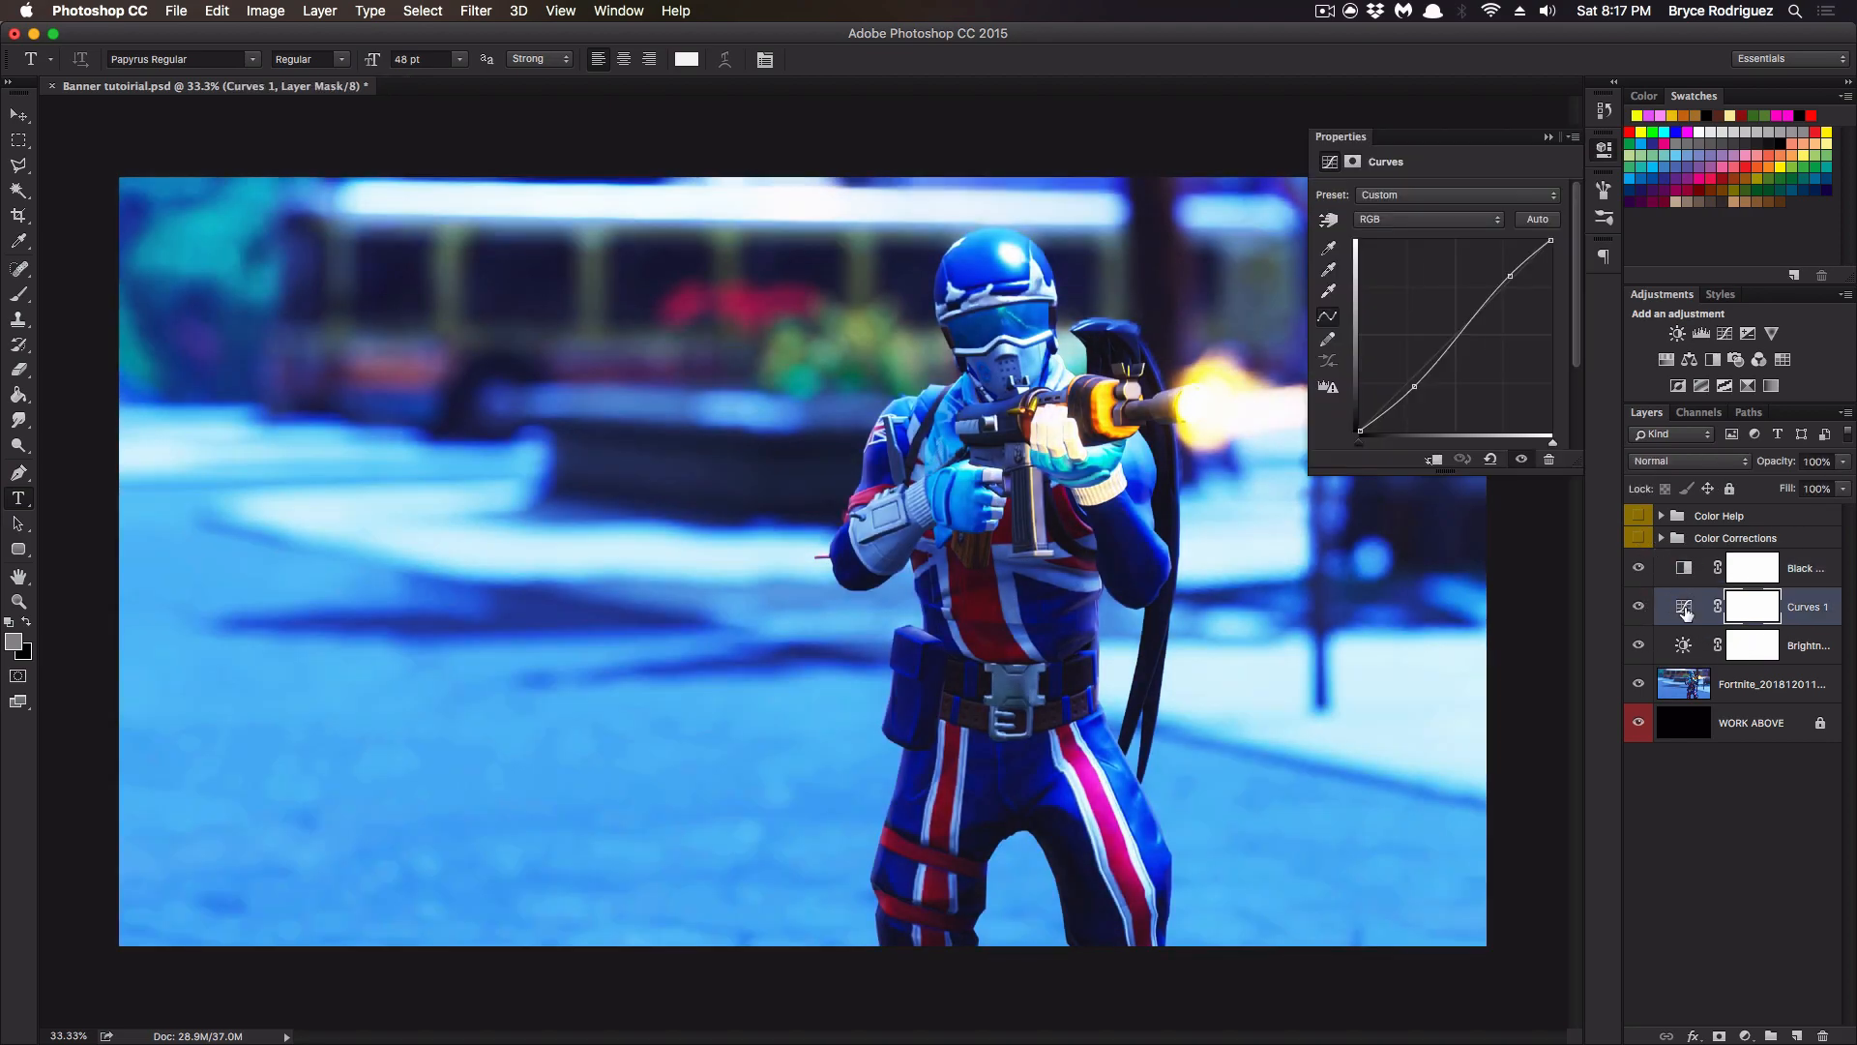
pyautogui.click(1397, 220)
pyautogui.click(1398, 274)
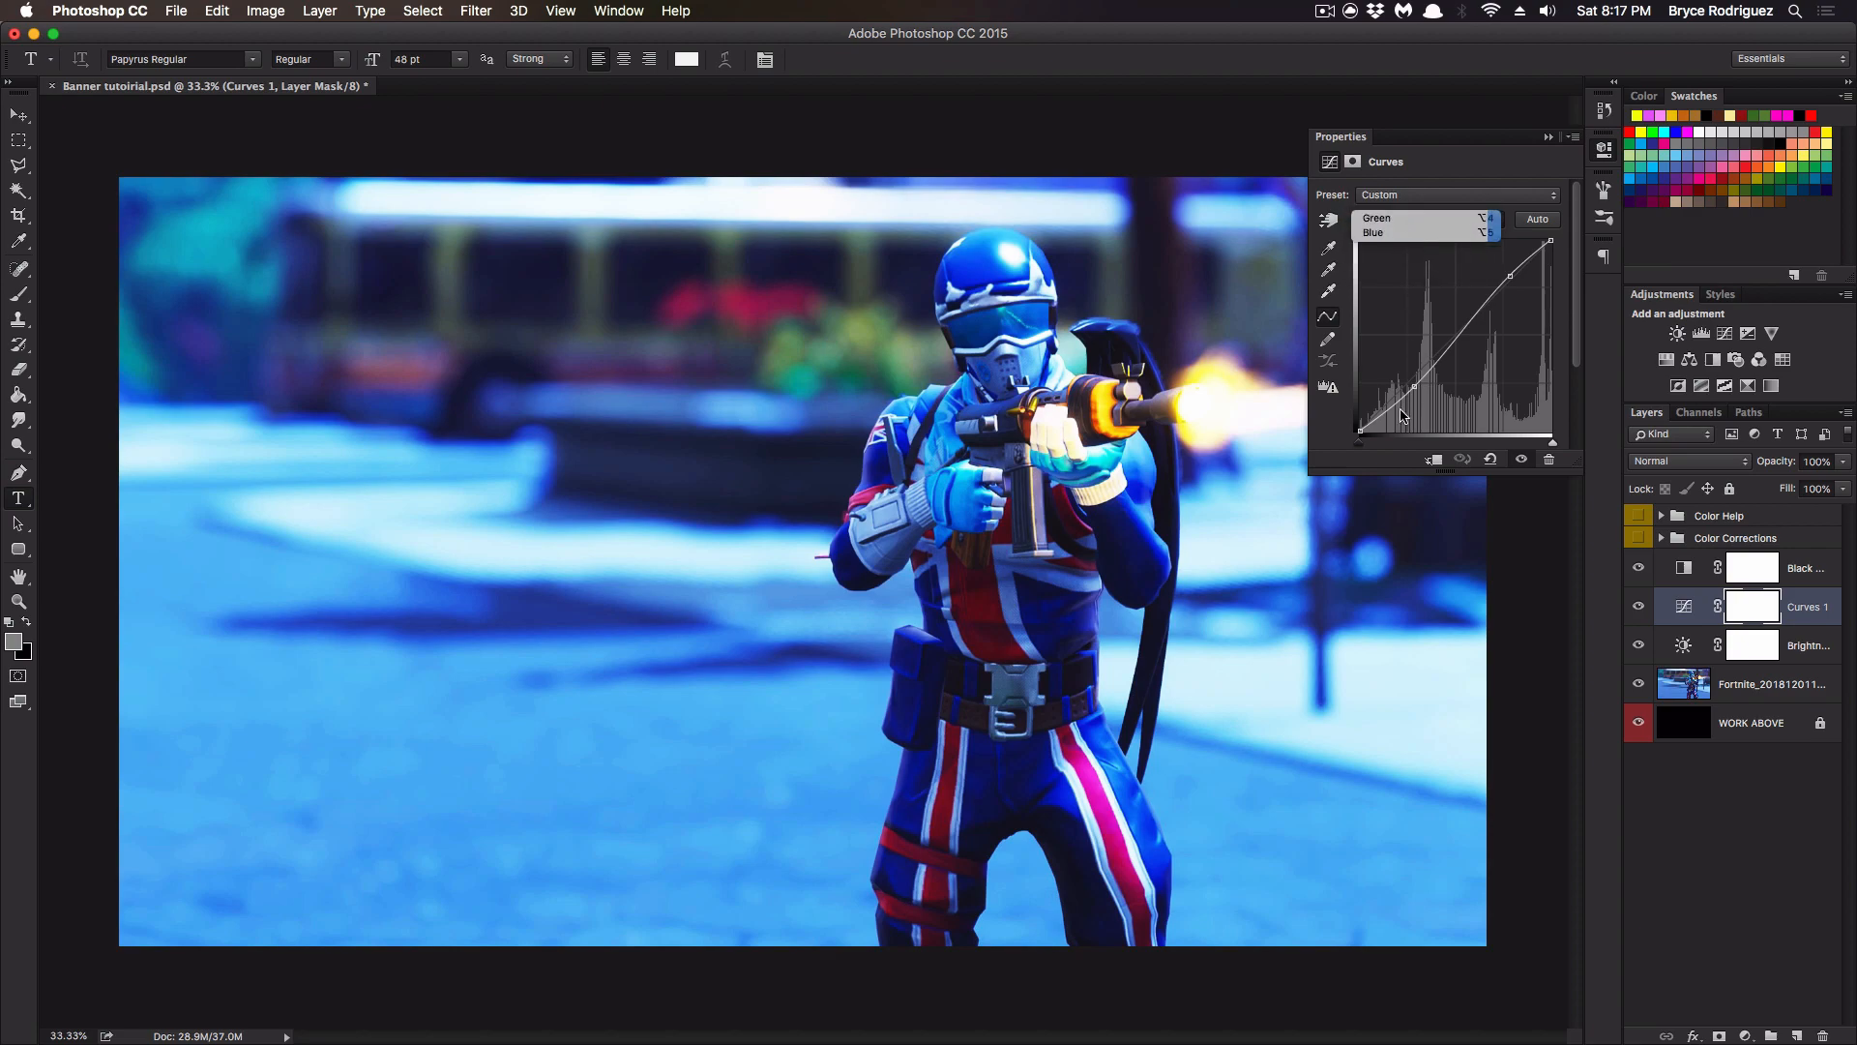
pyautogui.moveTo(1414, 394)
pyautogui.mouseDown()
pyautogui.moveTo(1398, 362)
pyautogui.moveTo(1412, 392)
pyautogui.mouseUp()
pyautogui.moveTo(1496, 290); pyautogui.dragTo(1494, 280)
pyautogui.click(1464, 222)
pyautogui.click(1463, 222)
# Undo the Blue channel changes in the Curves adjustment.
pyautogui.press('alt+super+z')
pyautogui.press('alt+super+z')
pyautogui.press('alt+super+z')
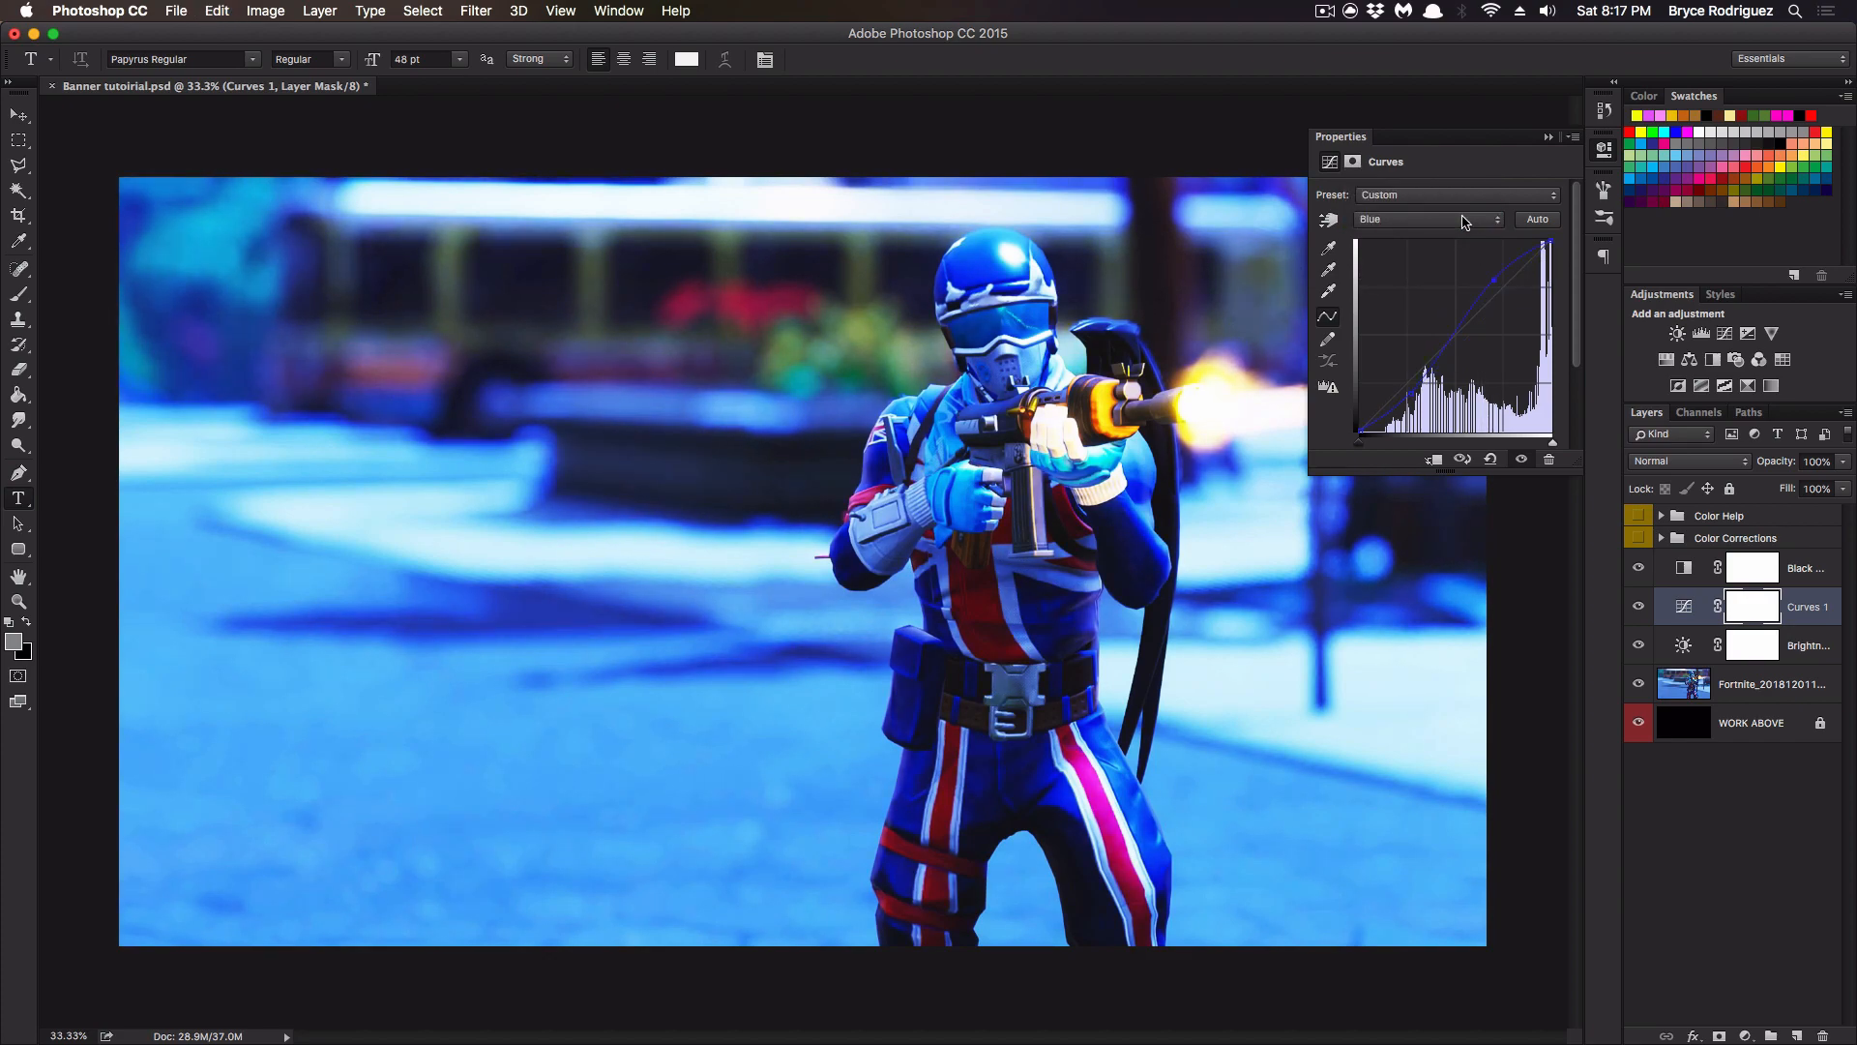
pyautogui.press('alt+super+z')
pyautogui.click(1549, 139)
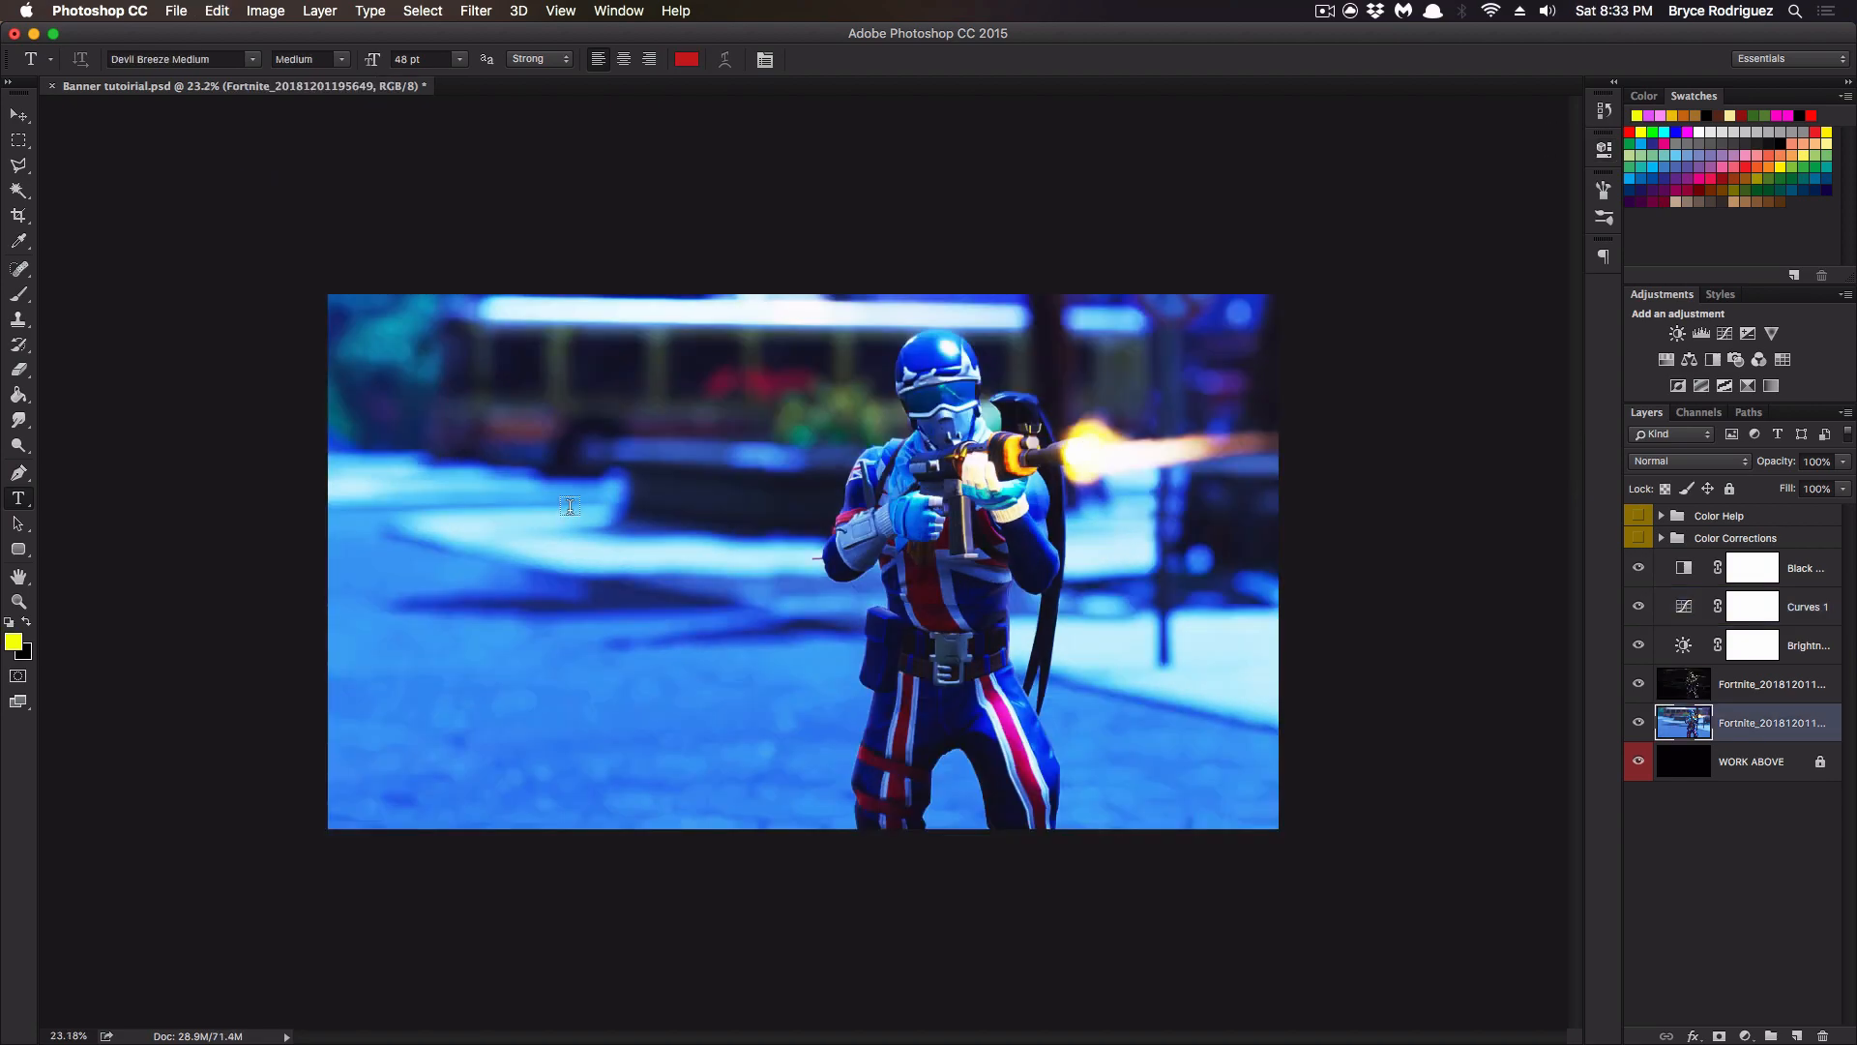
# Add the red text ALIPINE above the blue Fortnite image layer and enlarge it to about 620 pt across the street area.
pyautogui.click(570, 506)
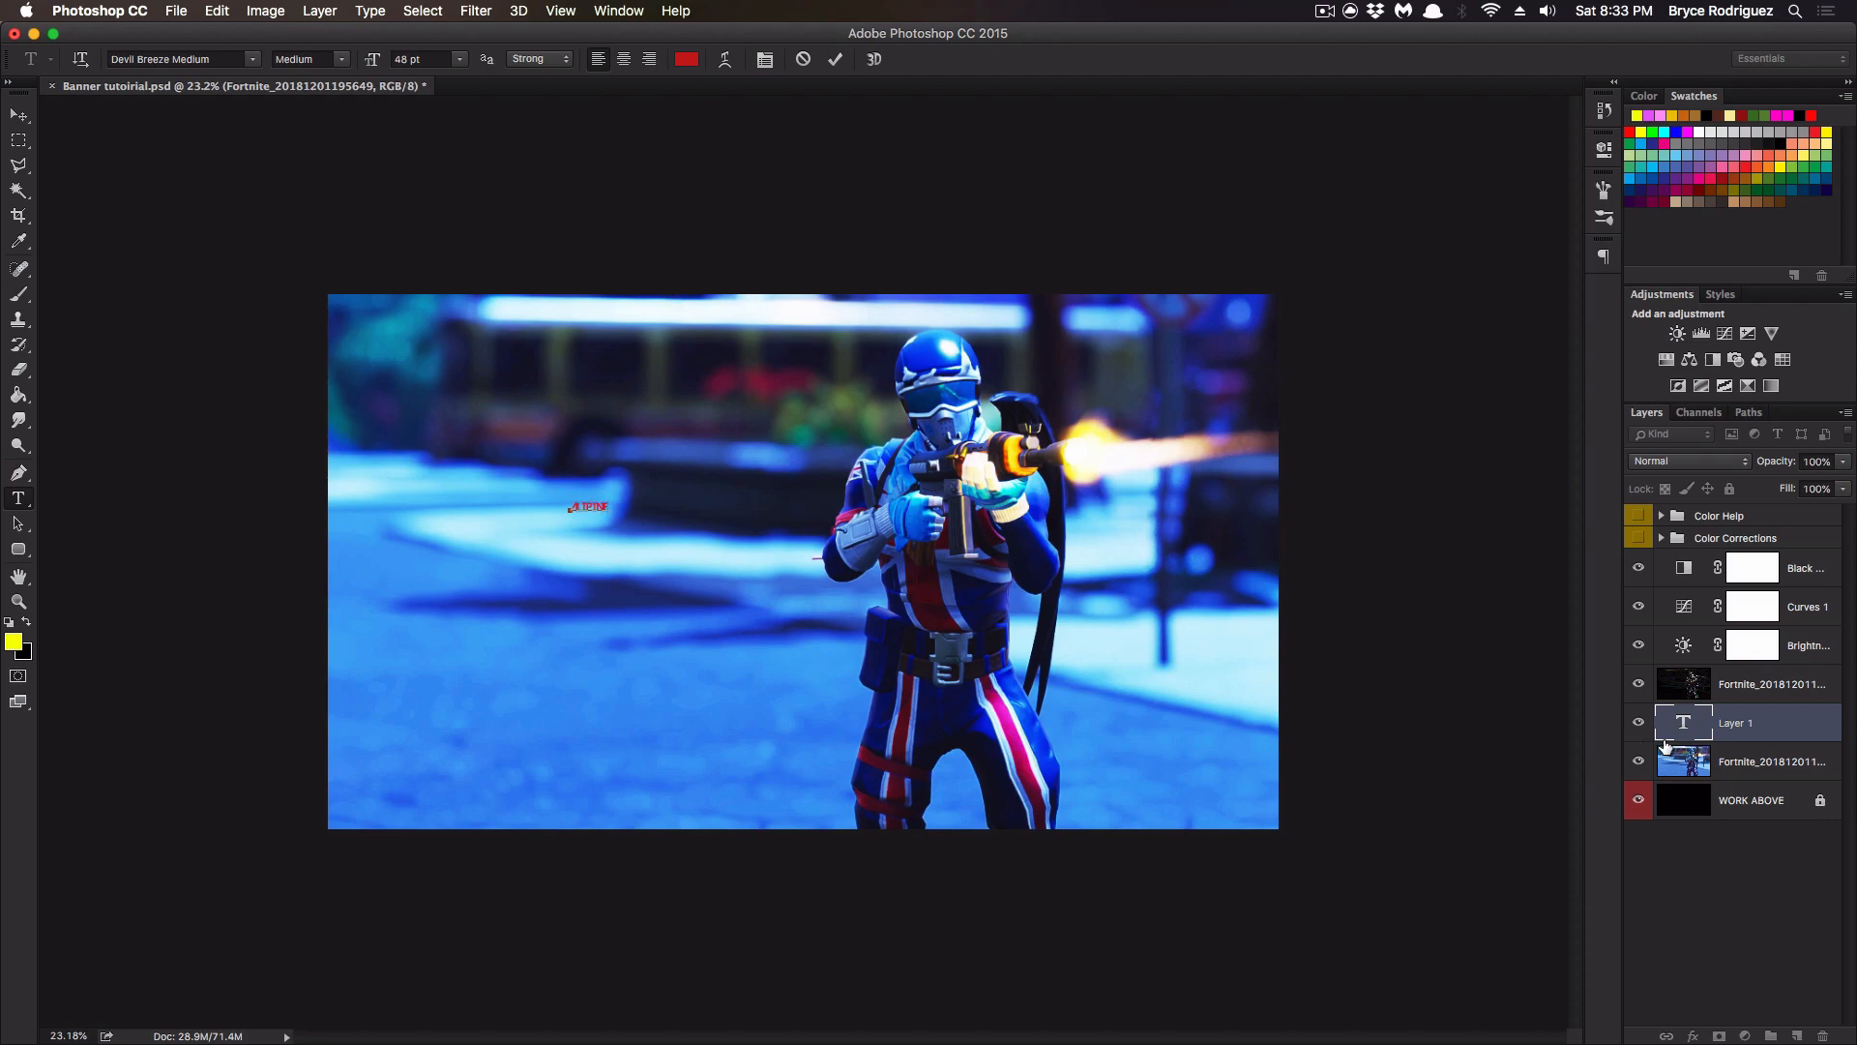
pyautogui.click(1812, 728)
pyautogui.press('super+t')
pyautogui.moveTo(613, 518); pyautogui.dragTo(758, 572)
pyautogui.press('Return')
pyautogui.press('t')
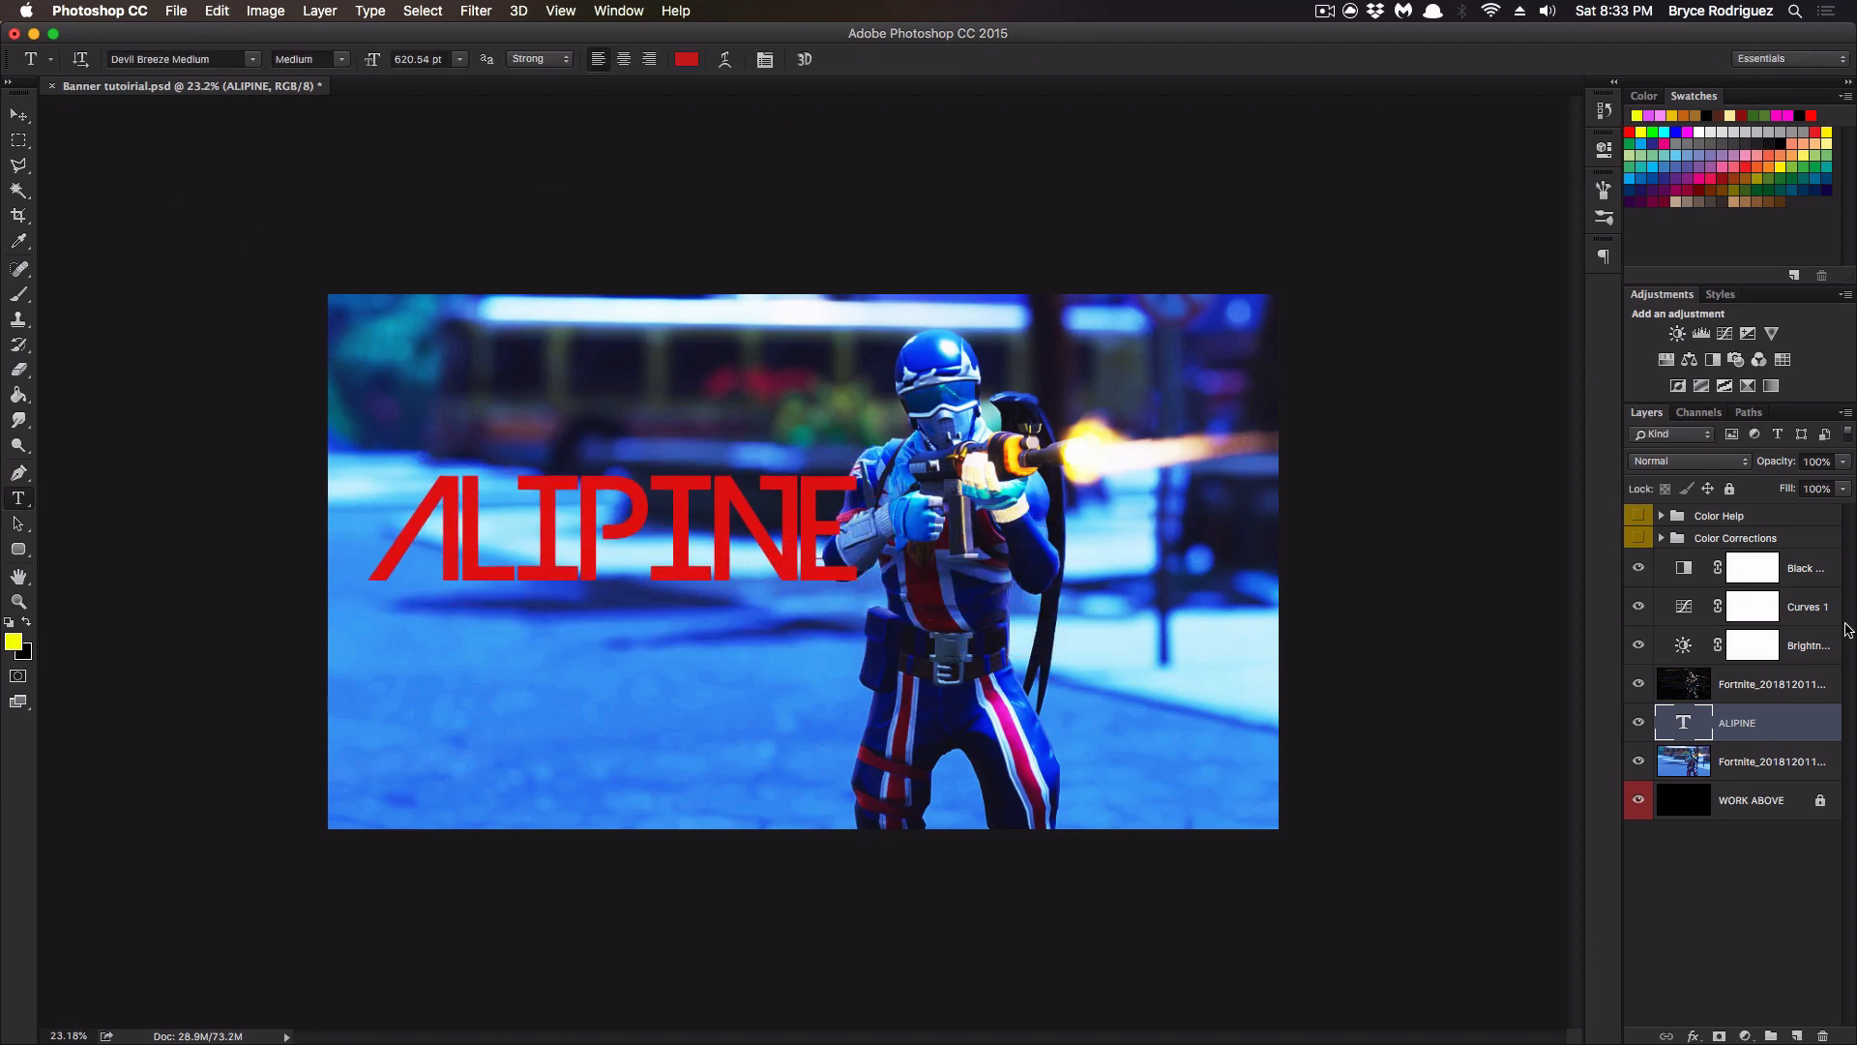
# Try the Lemon/Milk Regular font on the ALIPINE text.
pyautogui.doubleClick(1679, 723)
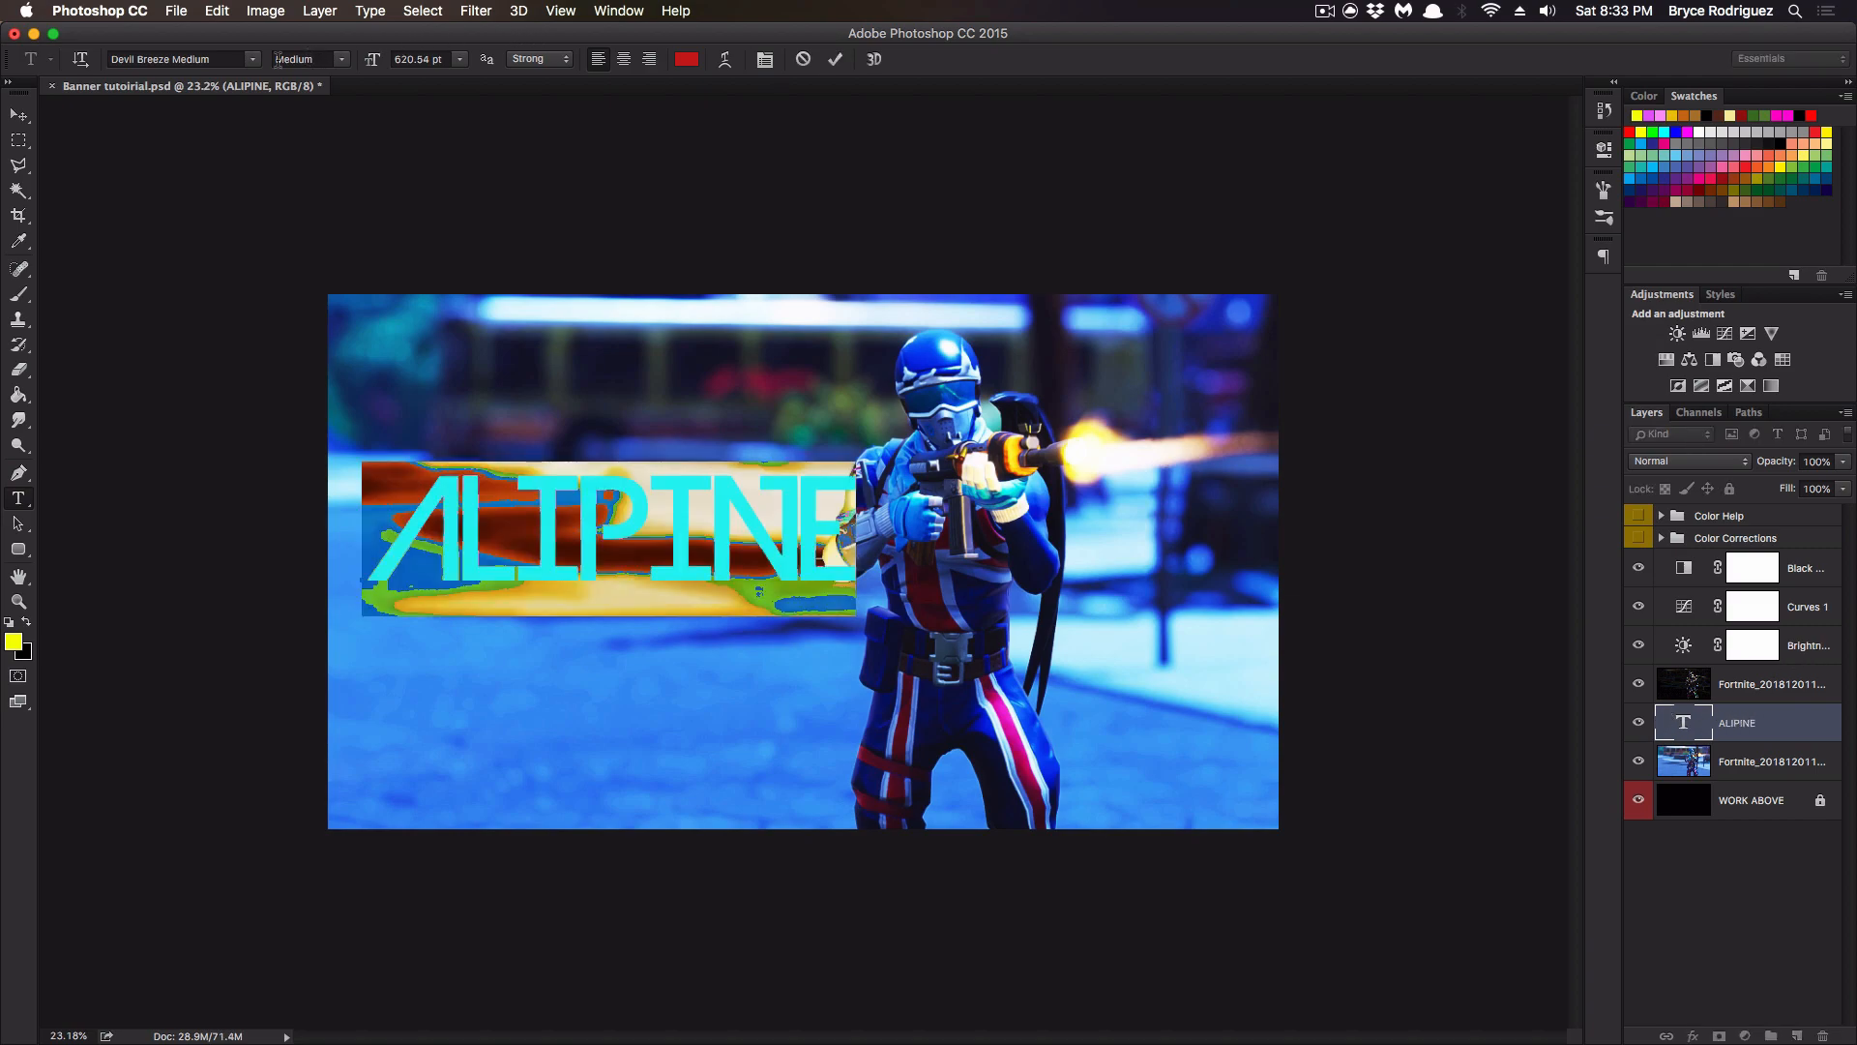
pyautogui.click(249, 60)
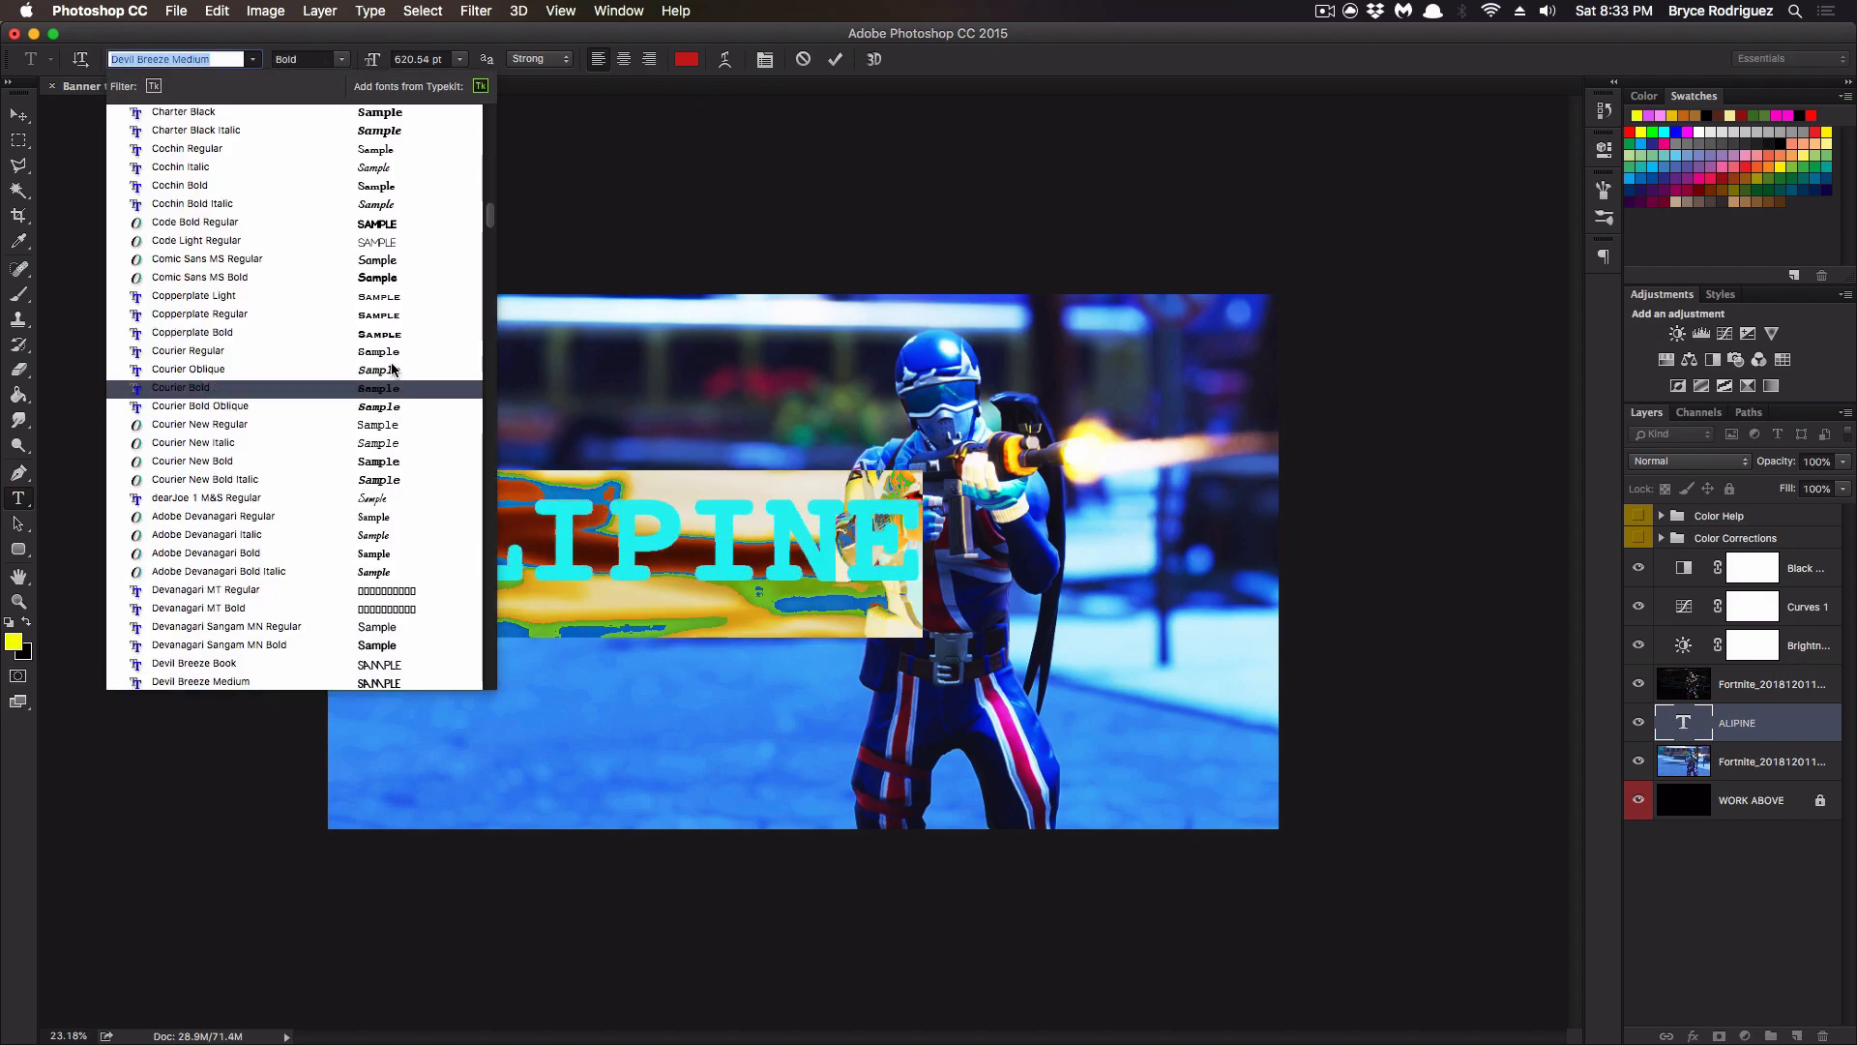
pyautogui.write('LEM')
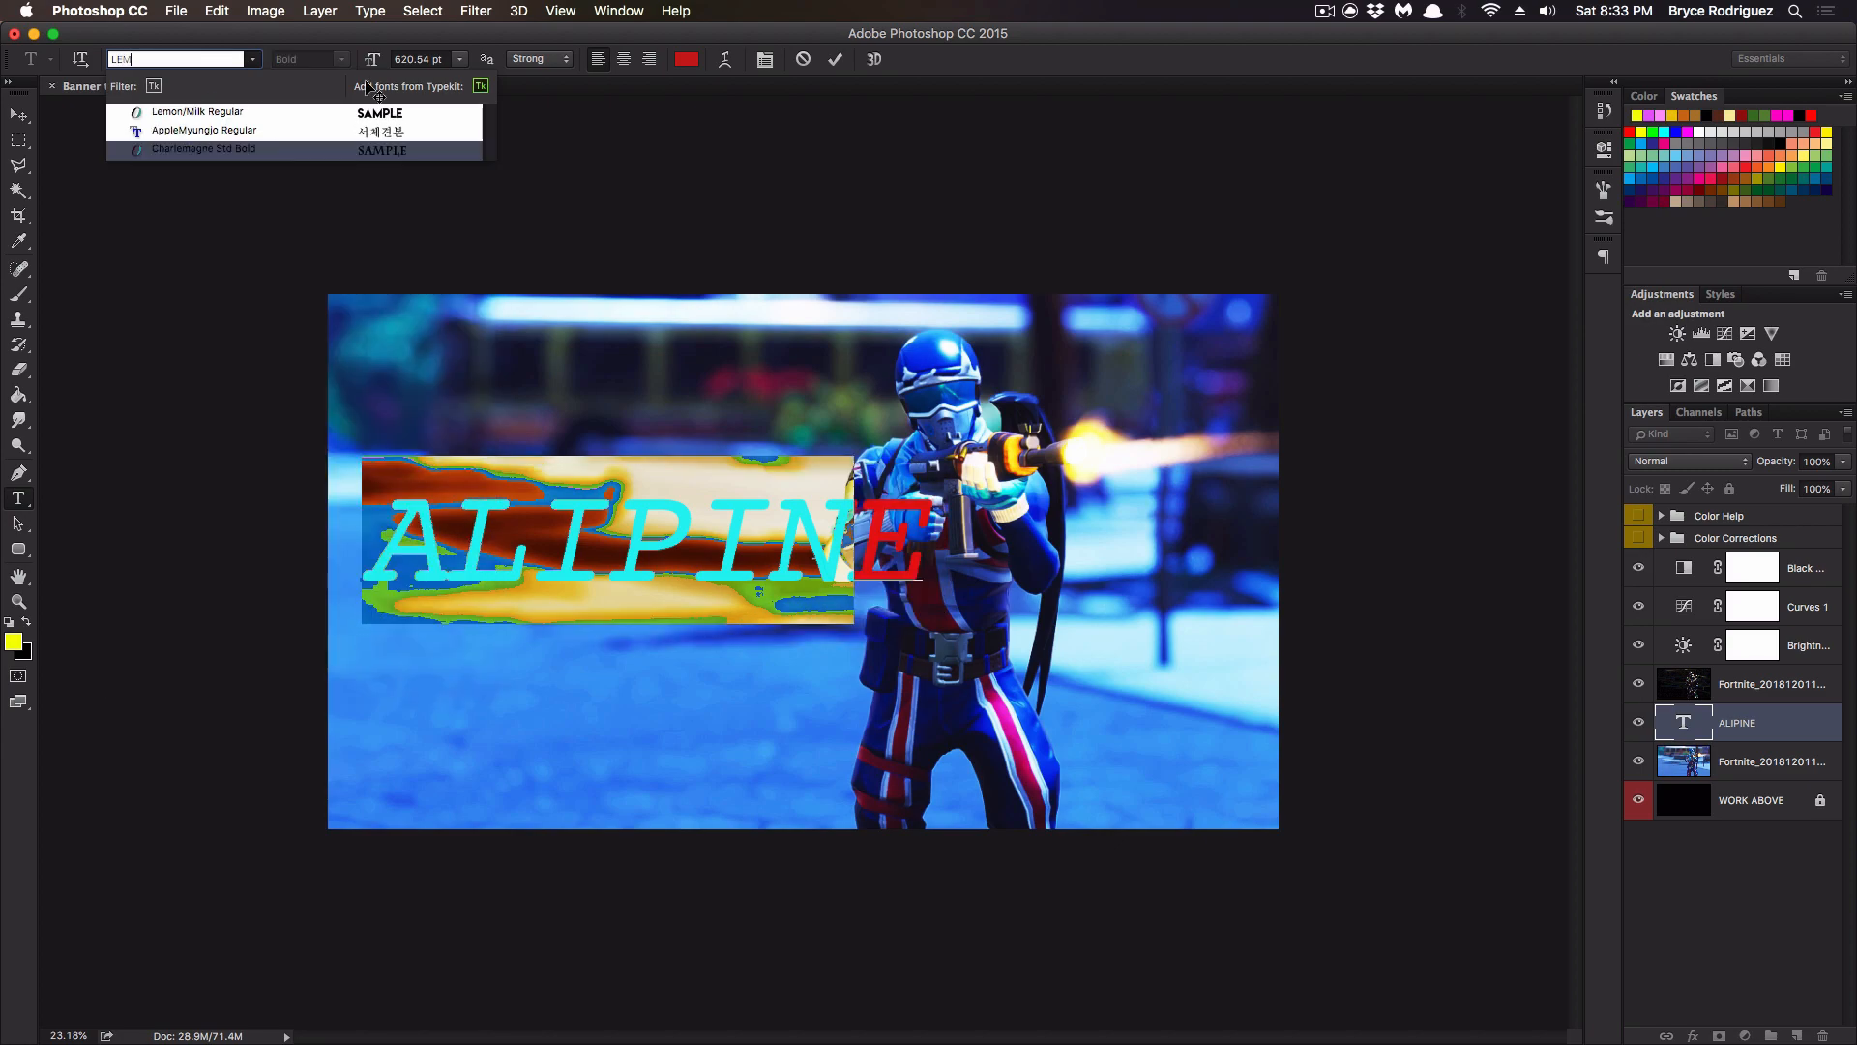
pyautogui.press('Down')
pyautogui.press('Up')
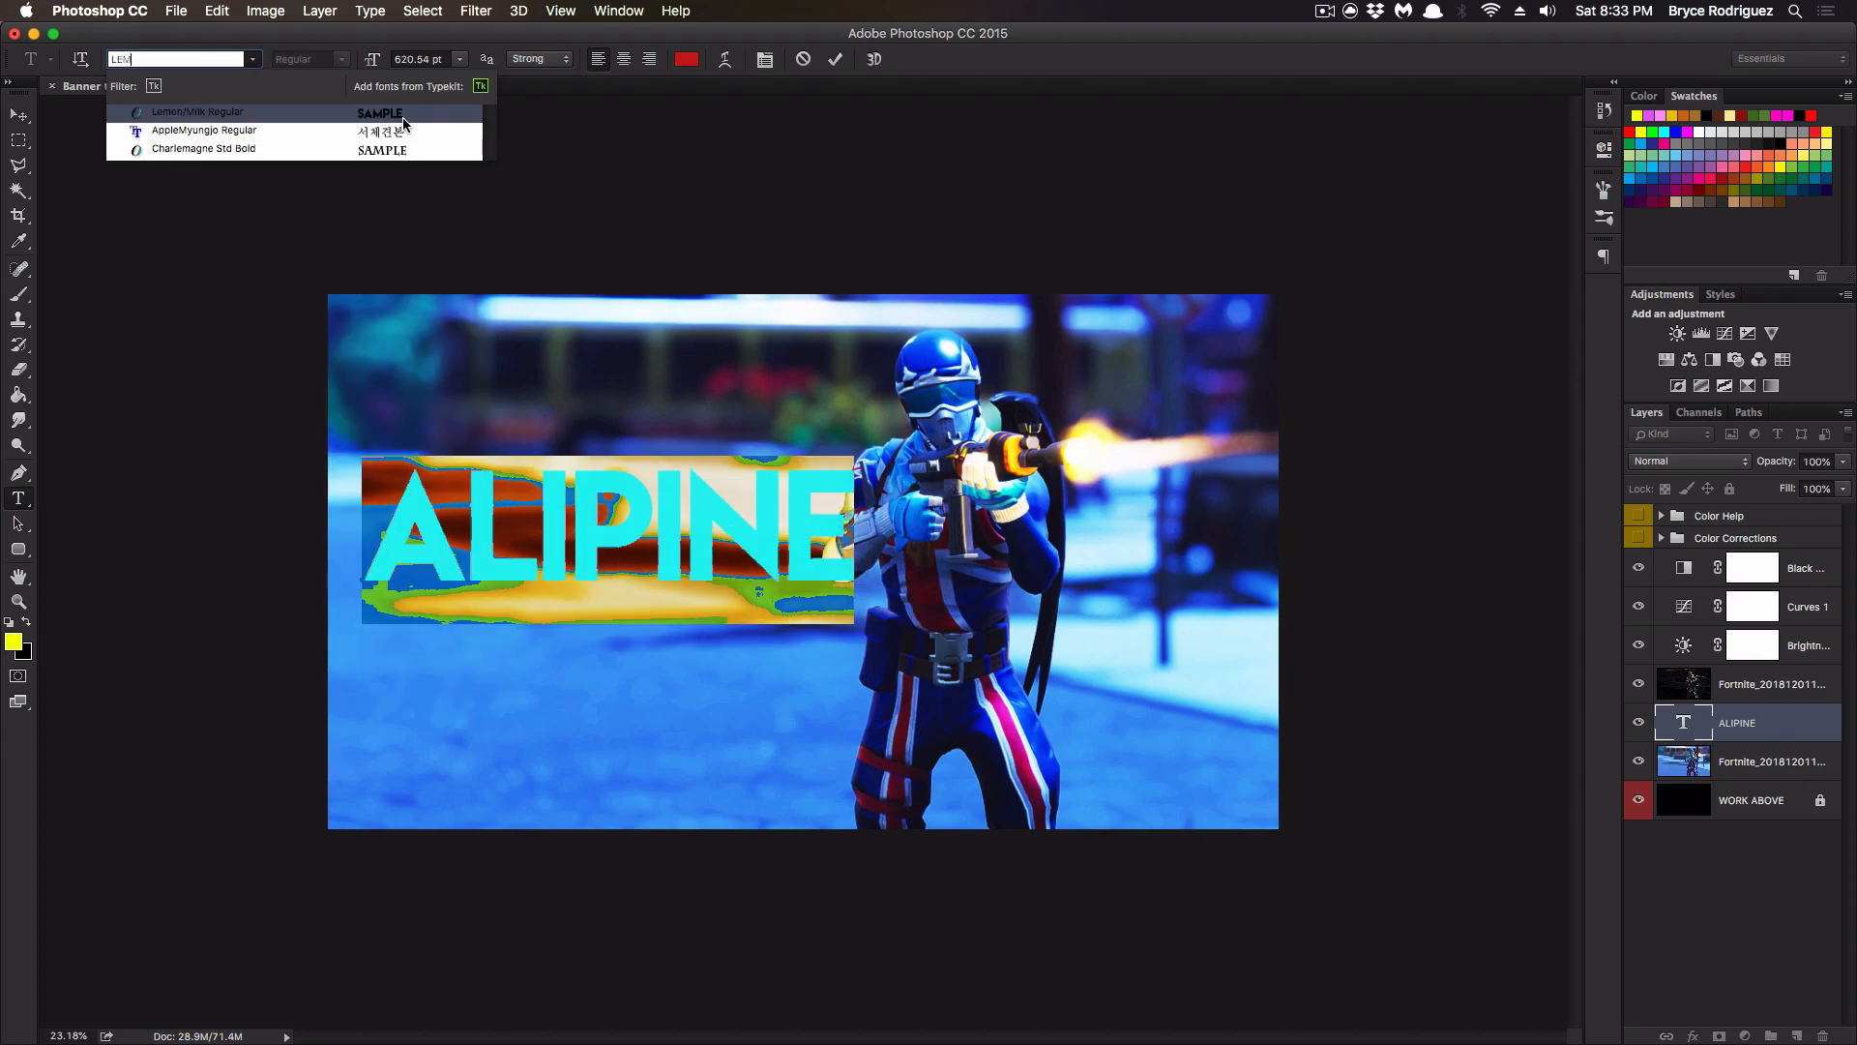
pyautogui.press('Return')
pyautogui.click(1796, 727)
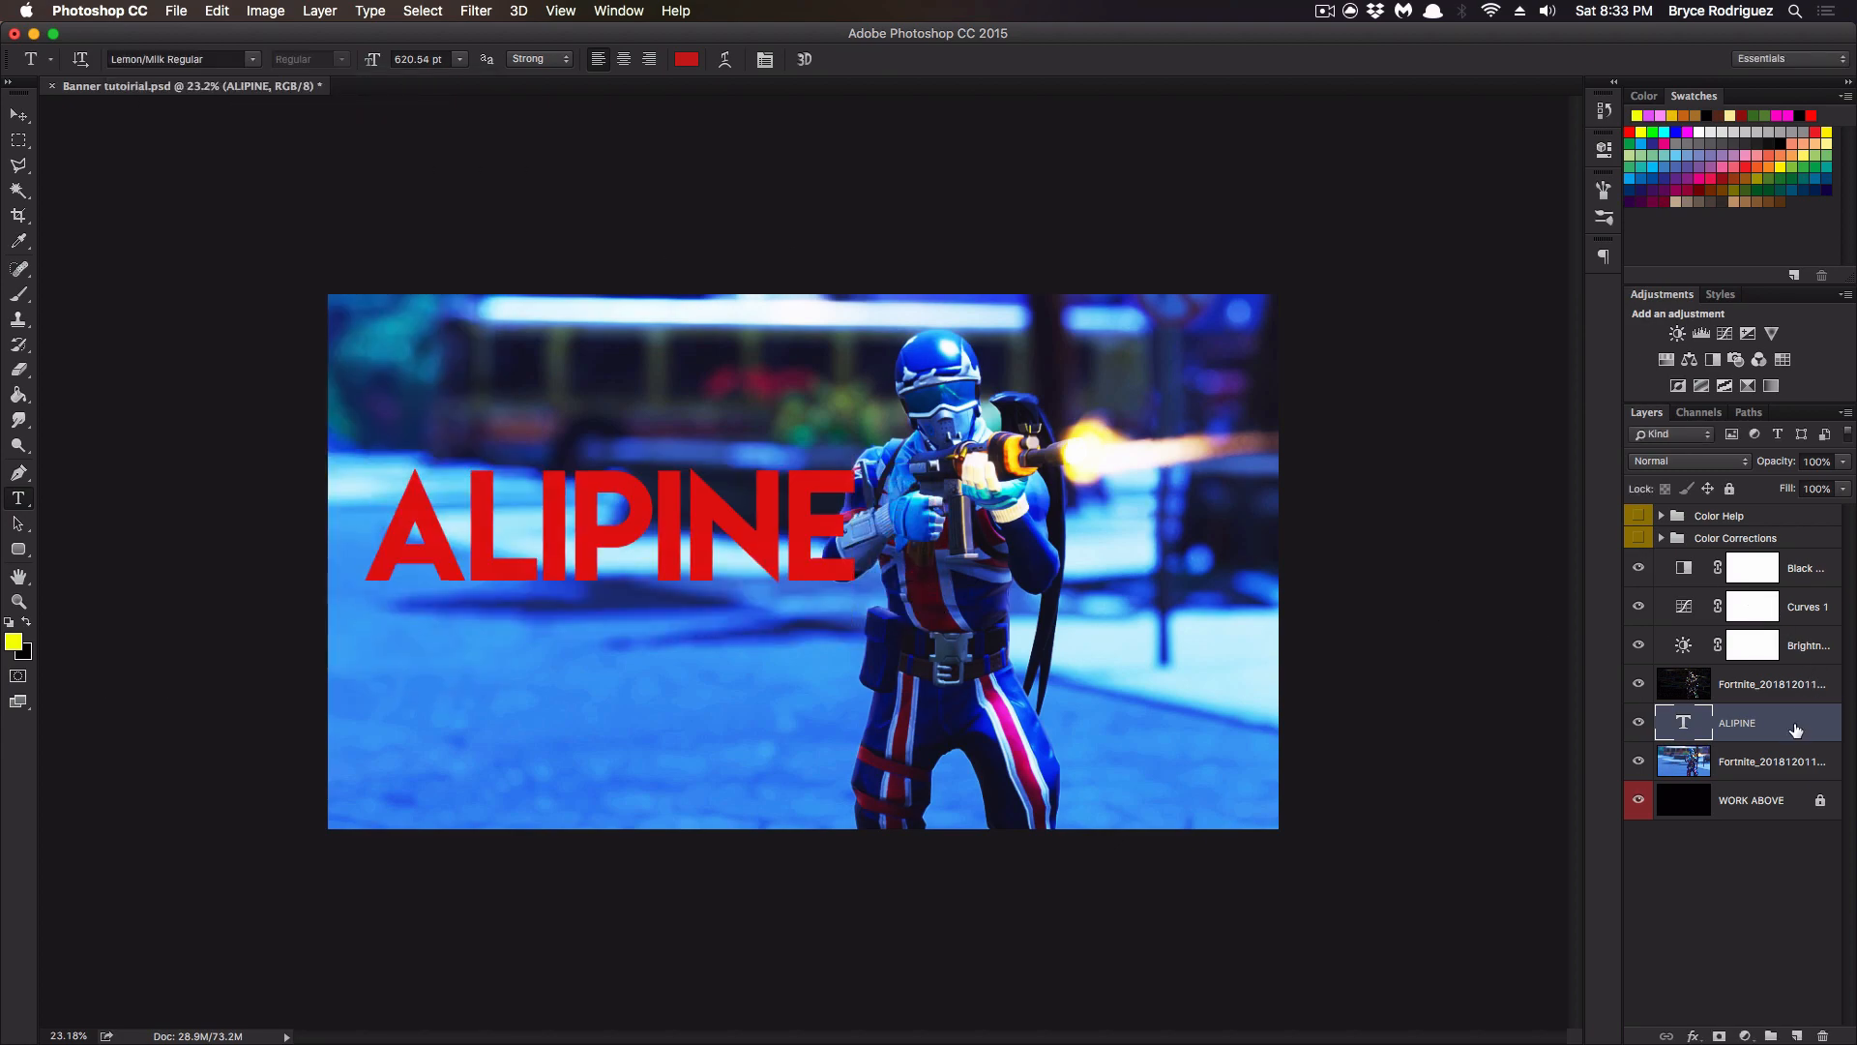
# Try the LeviReBrushed Regular font on the ALIPINE text.
pyautogui.doubleClick(1684, 722)
pyautogui.click(253, 59)
pyautogui.scroll(-5, 368, 454)
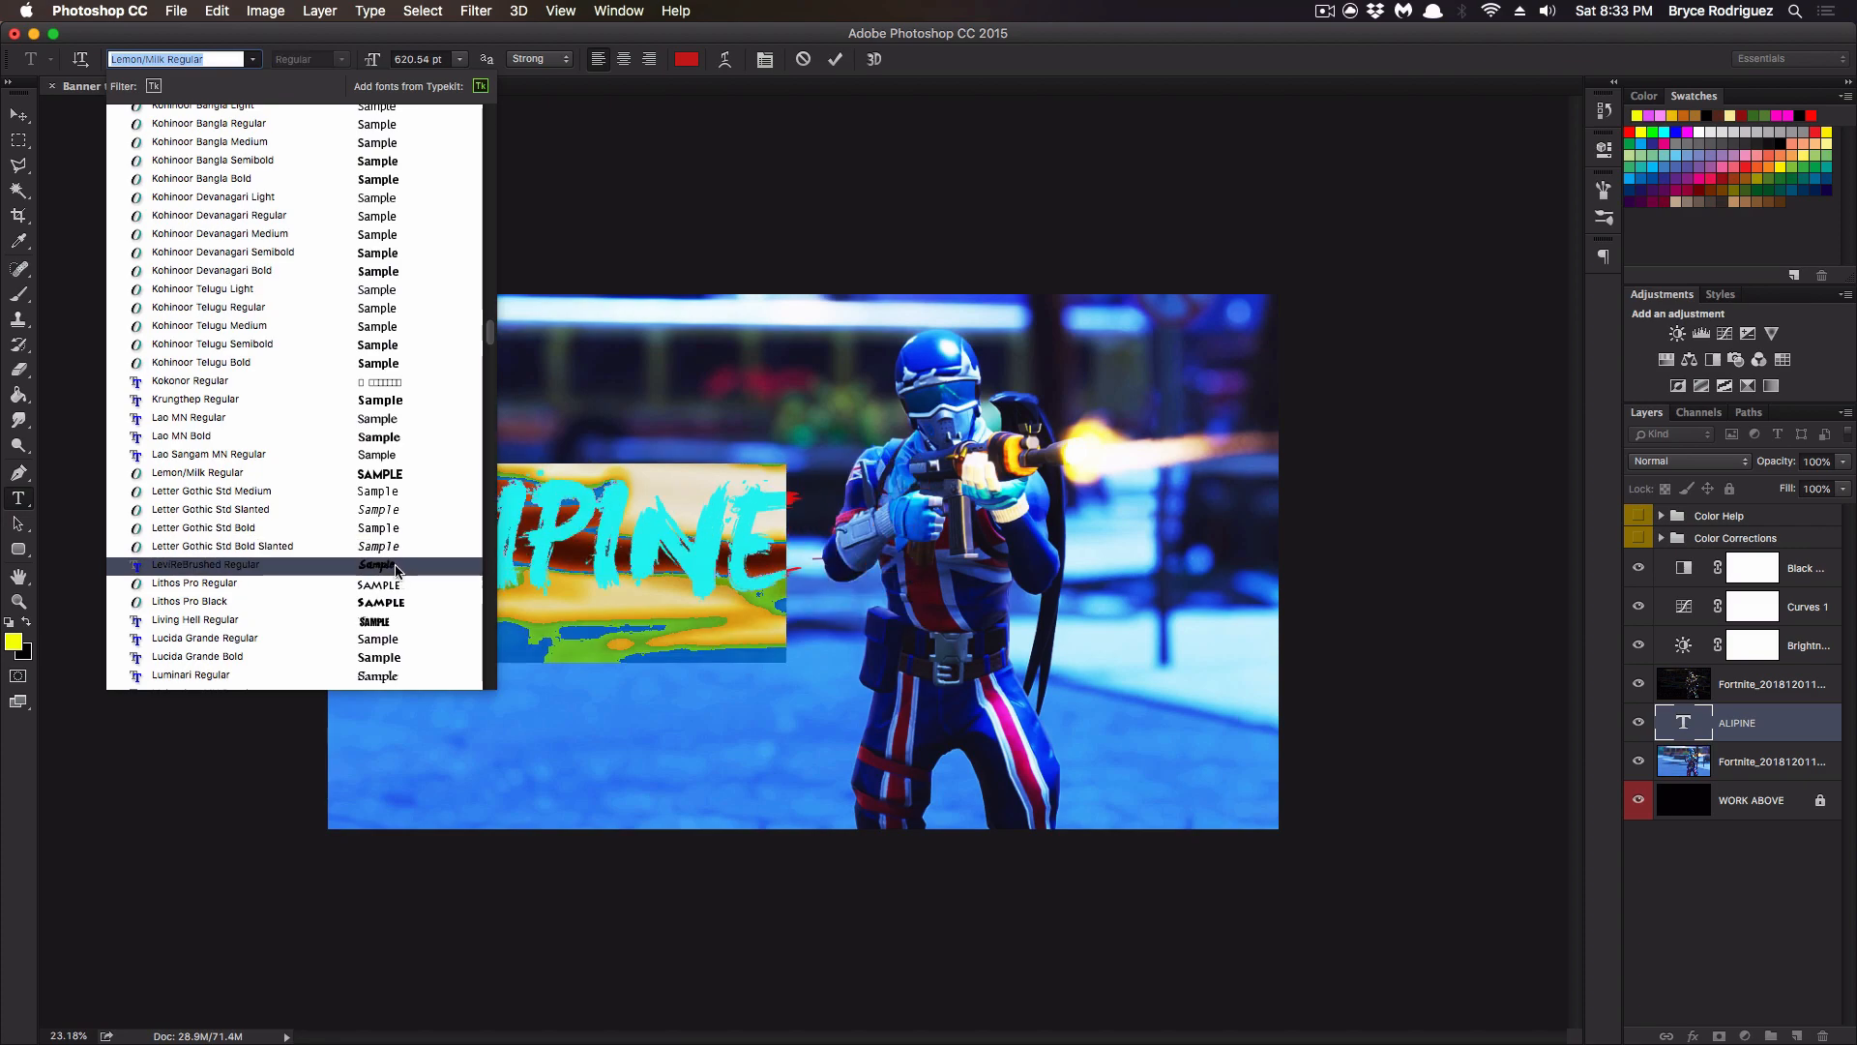
pyautogui.click(396, 569)
pyautogui.click(1779, 734)
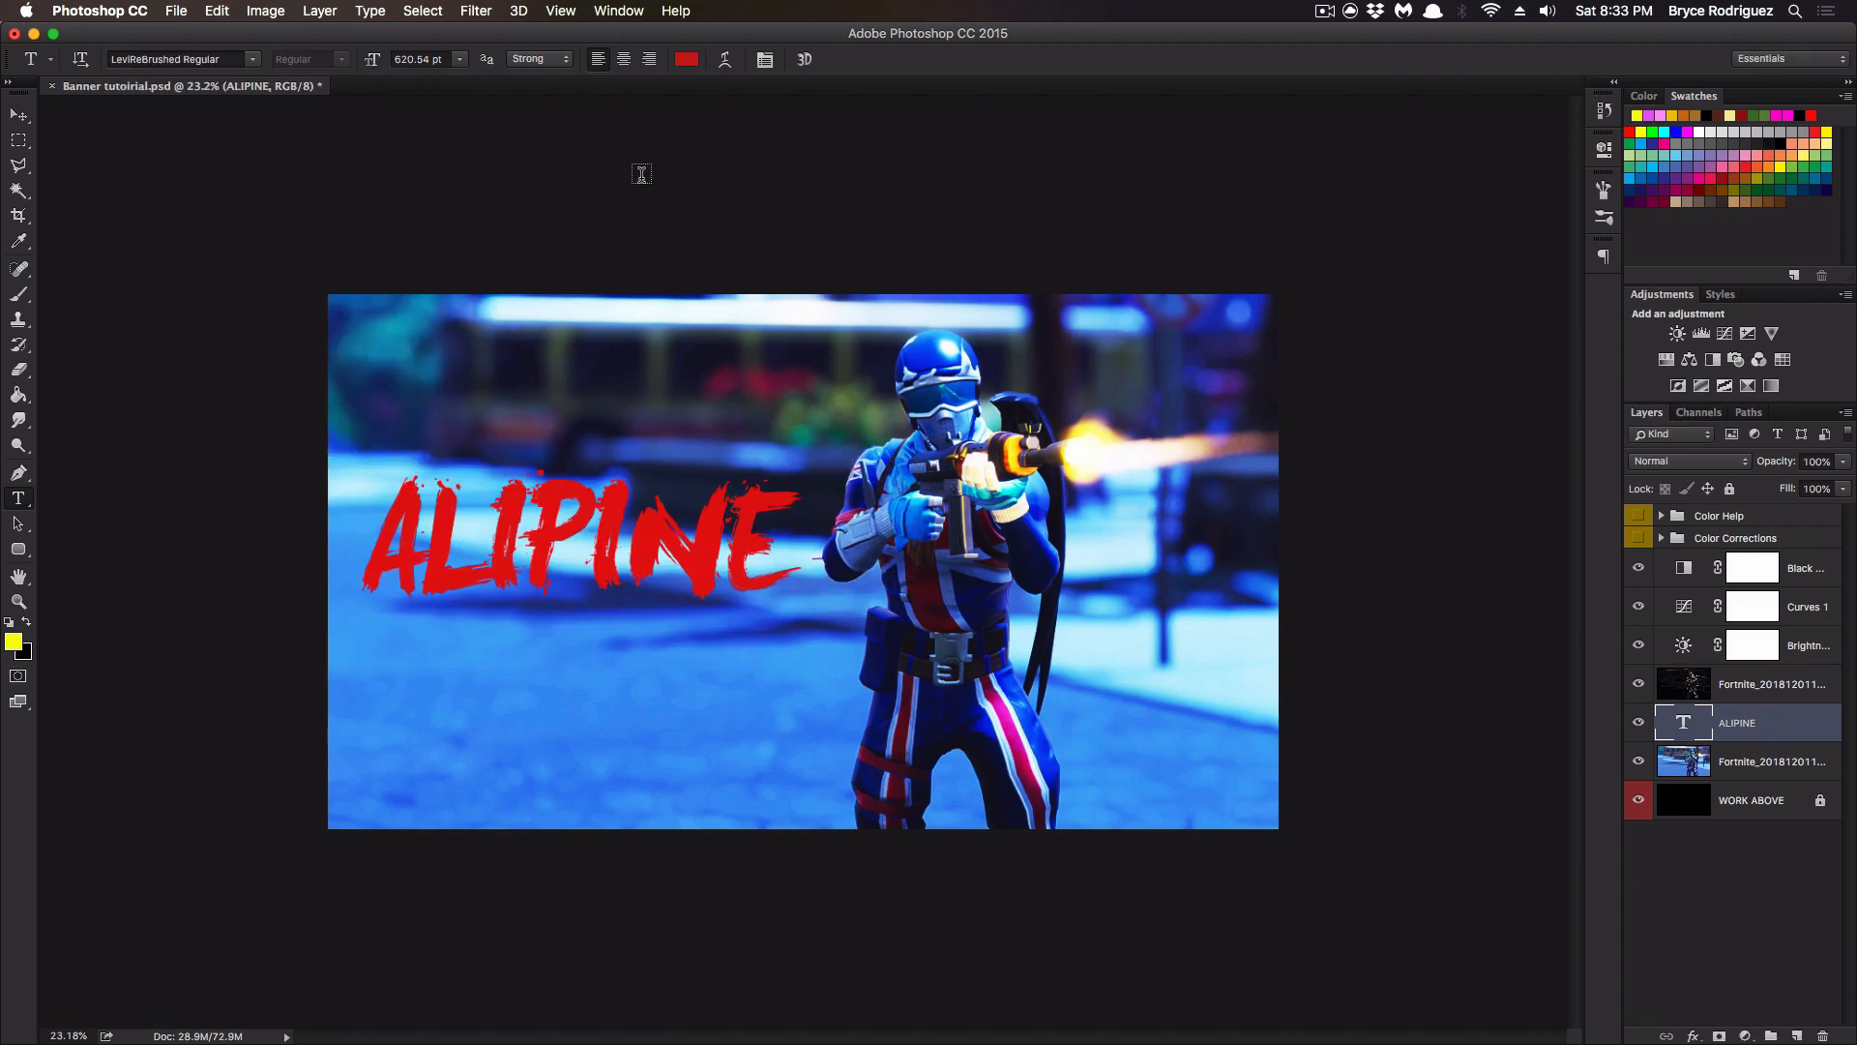
# Try the Letter Gothic Std Bold font on the ALIPINE text.
pyautogui.doubleClick(1683, 722)
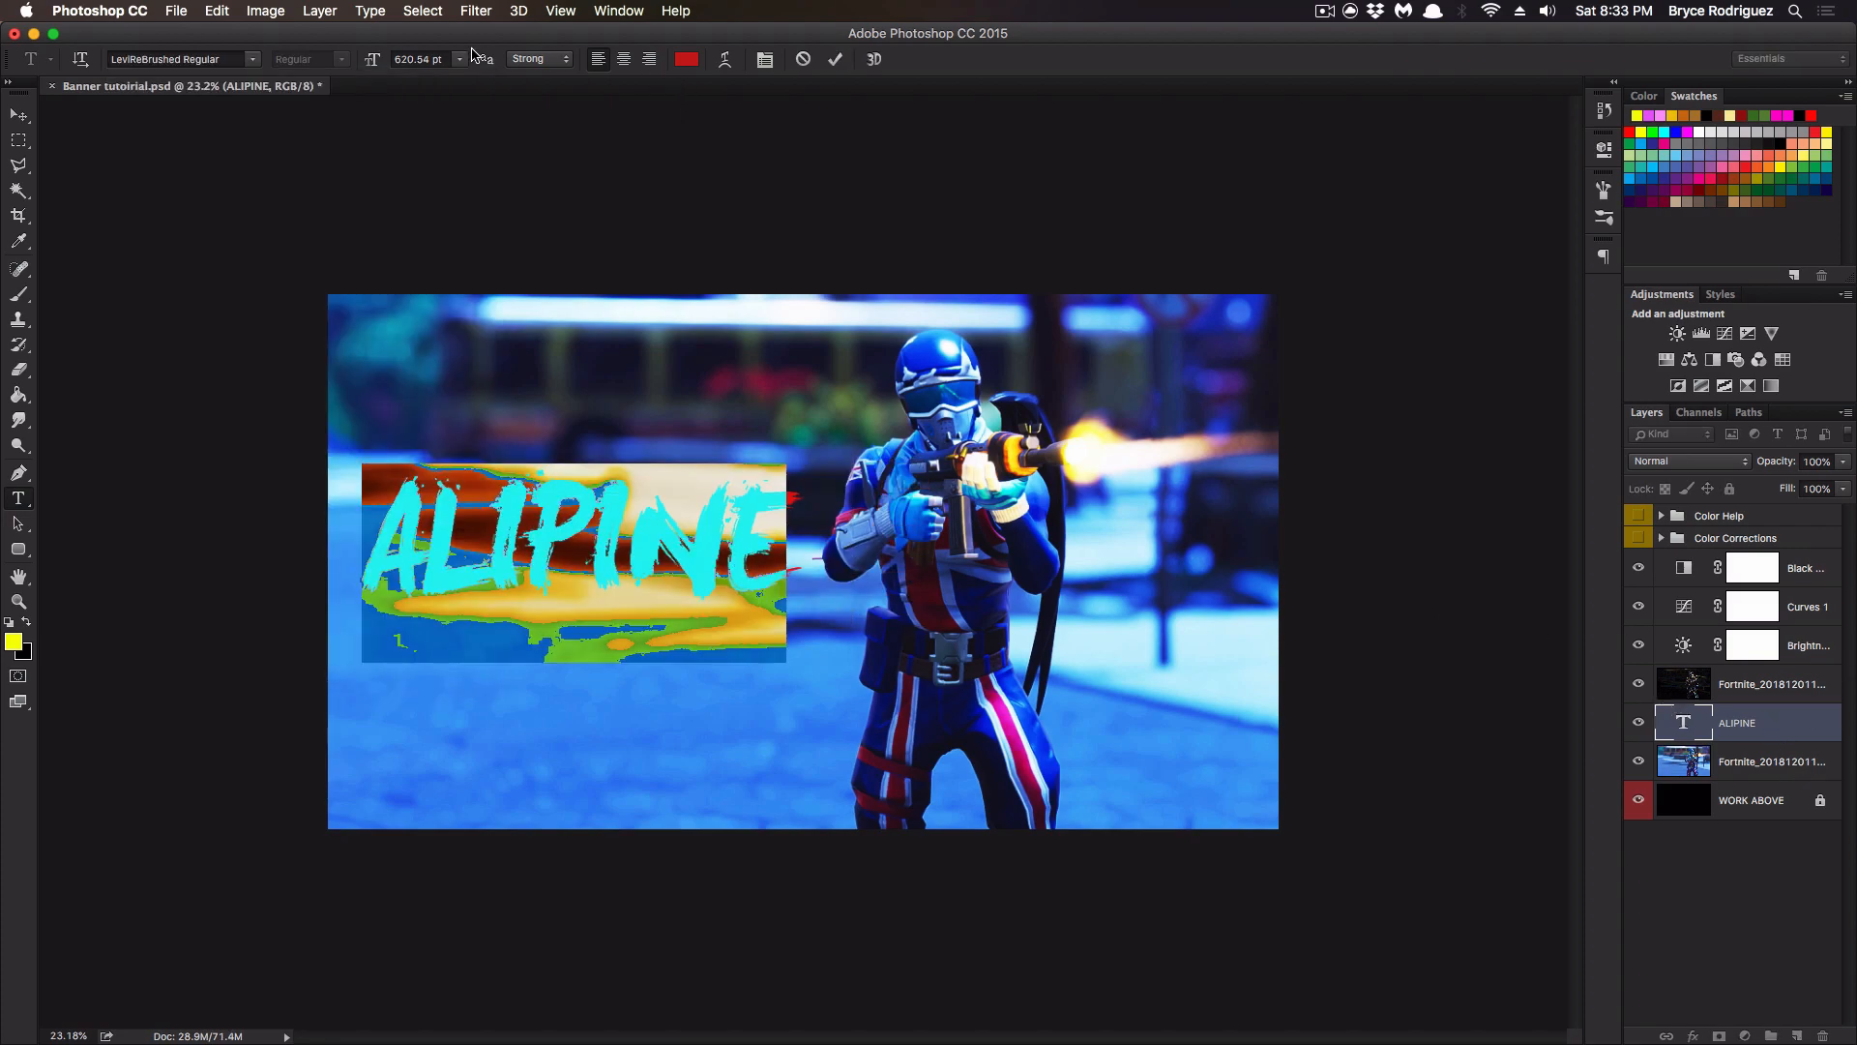
pyautogui.click(253, 59)
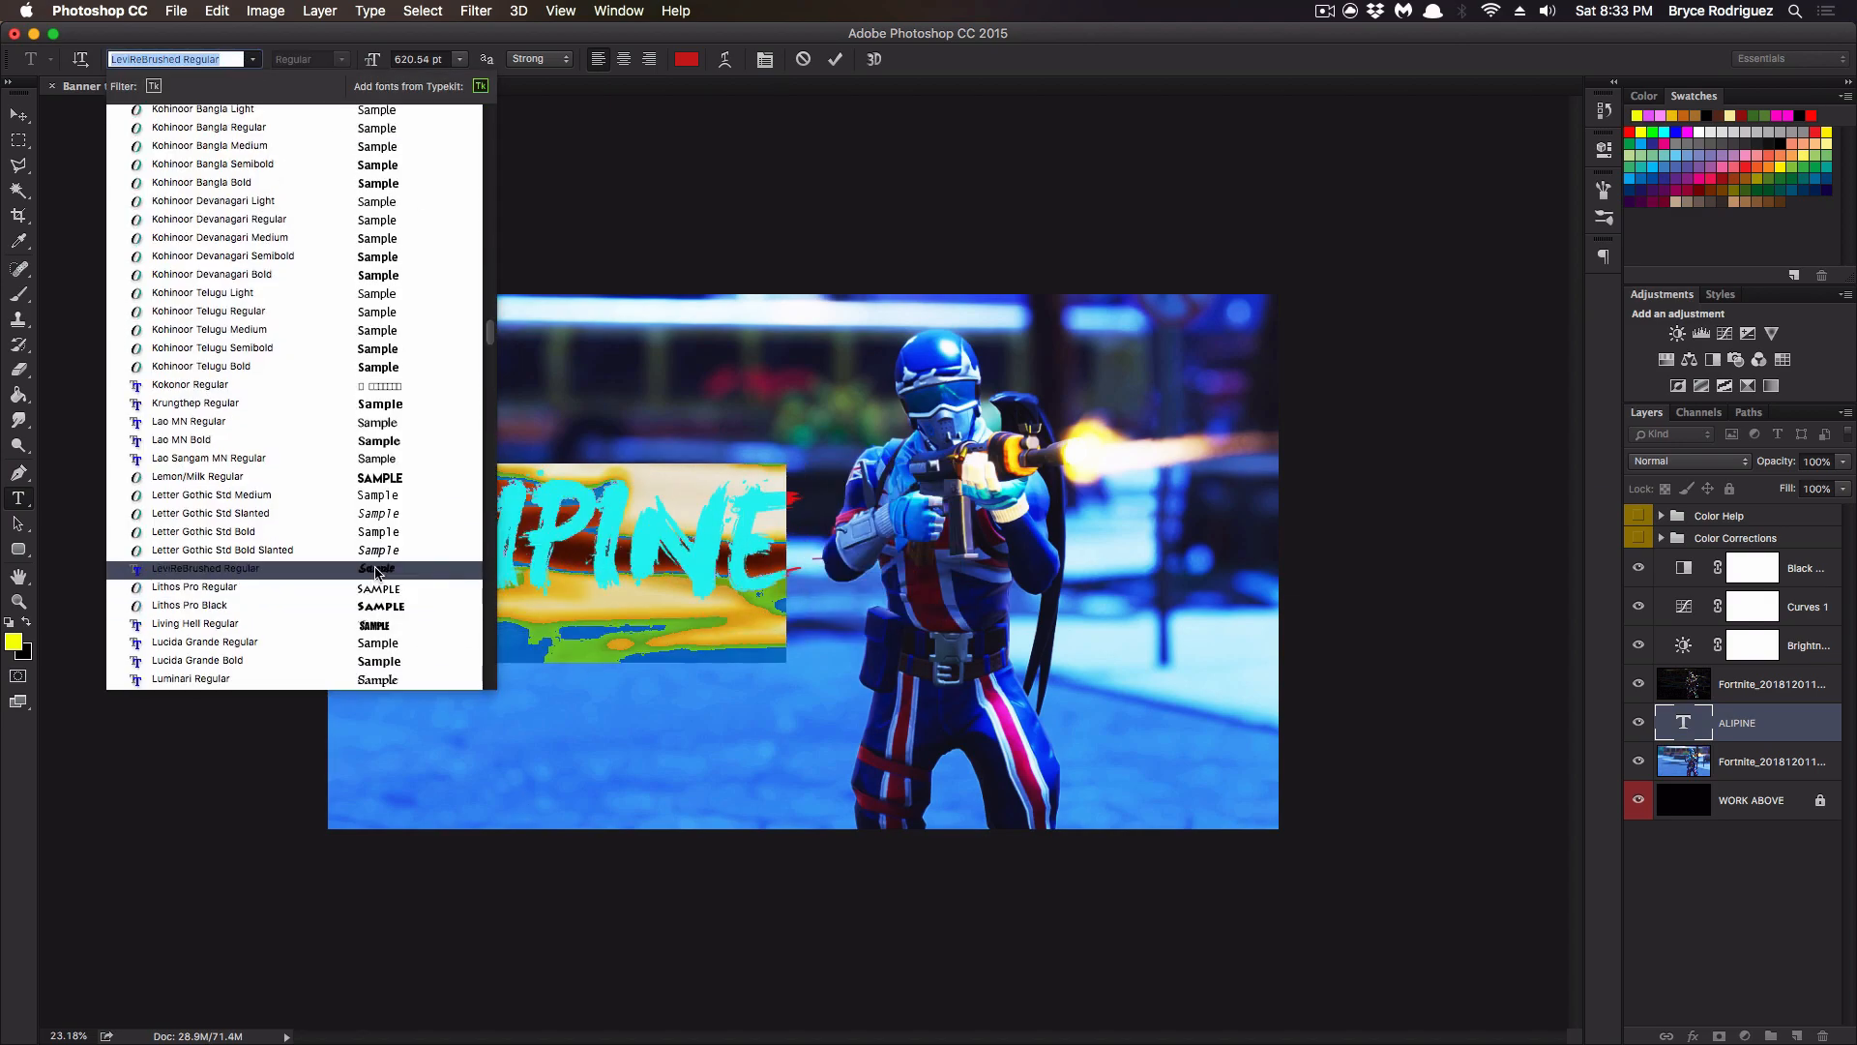
pyautogui.scroll(-2, 378, 564)
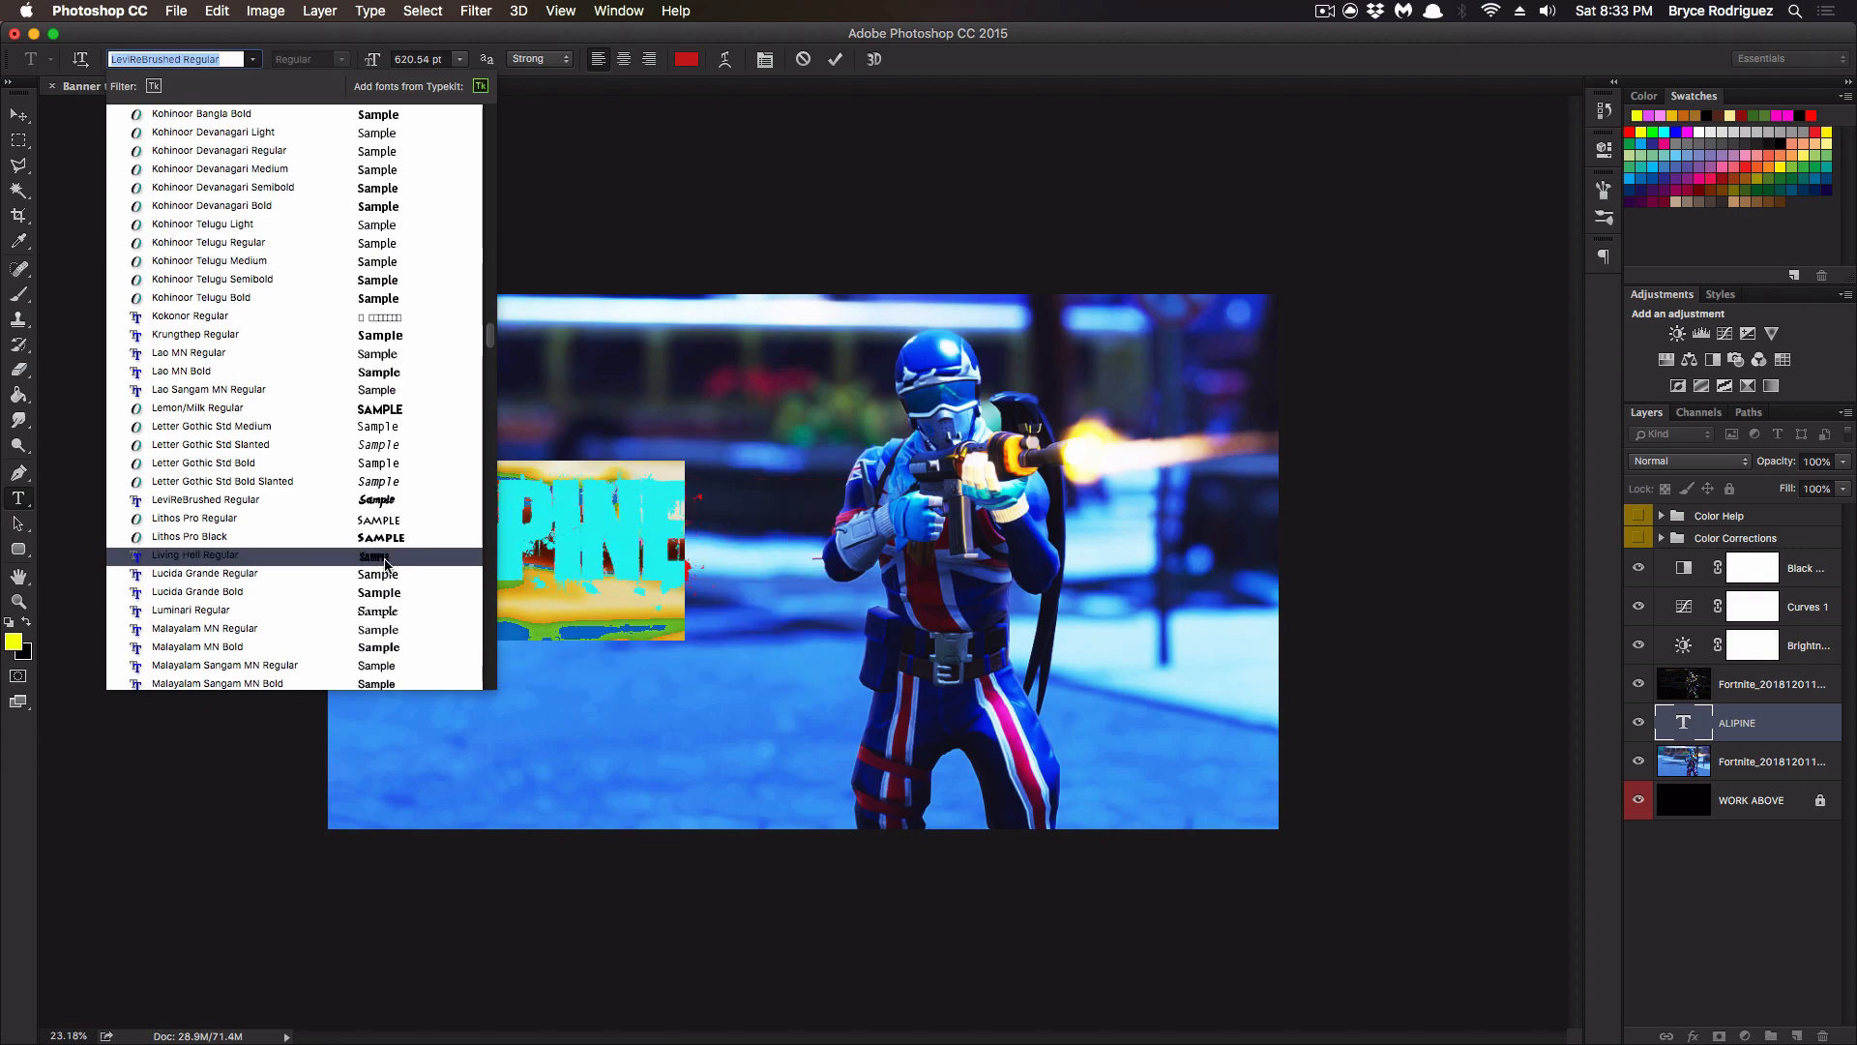
pyautogui.click(387, 462)
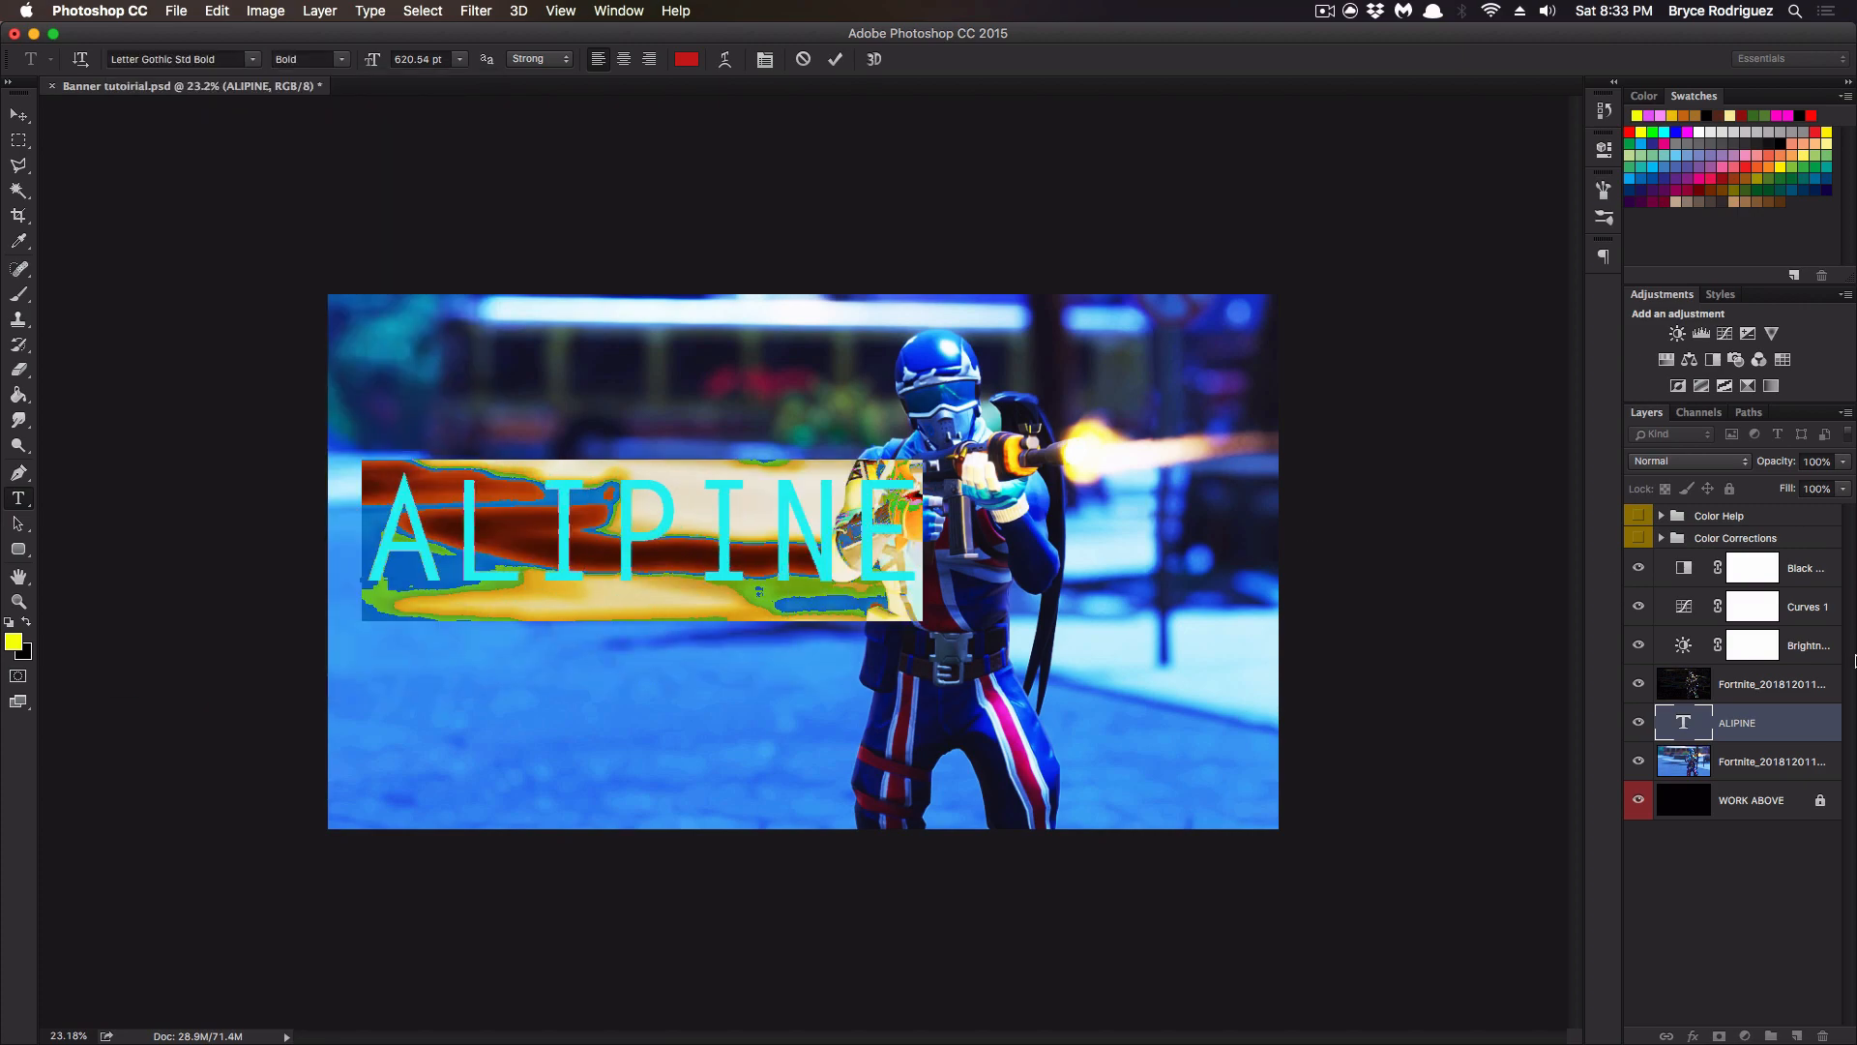
pyautogui.click(1790, 722)
# Switch the ALIPINE text back to the LeviReBrushed Regular font.
pyautogui.doubleClick(1685, 716)
pyautogui.press('Escape')
pyautogui.click(251, 60)
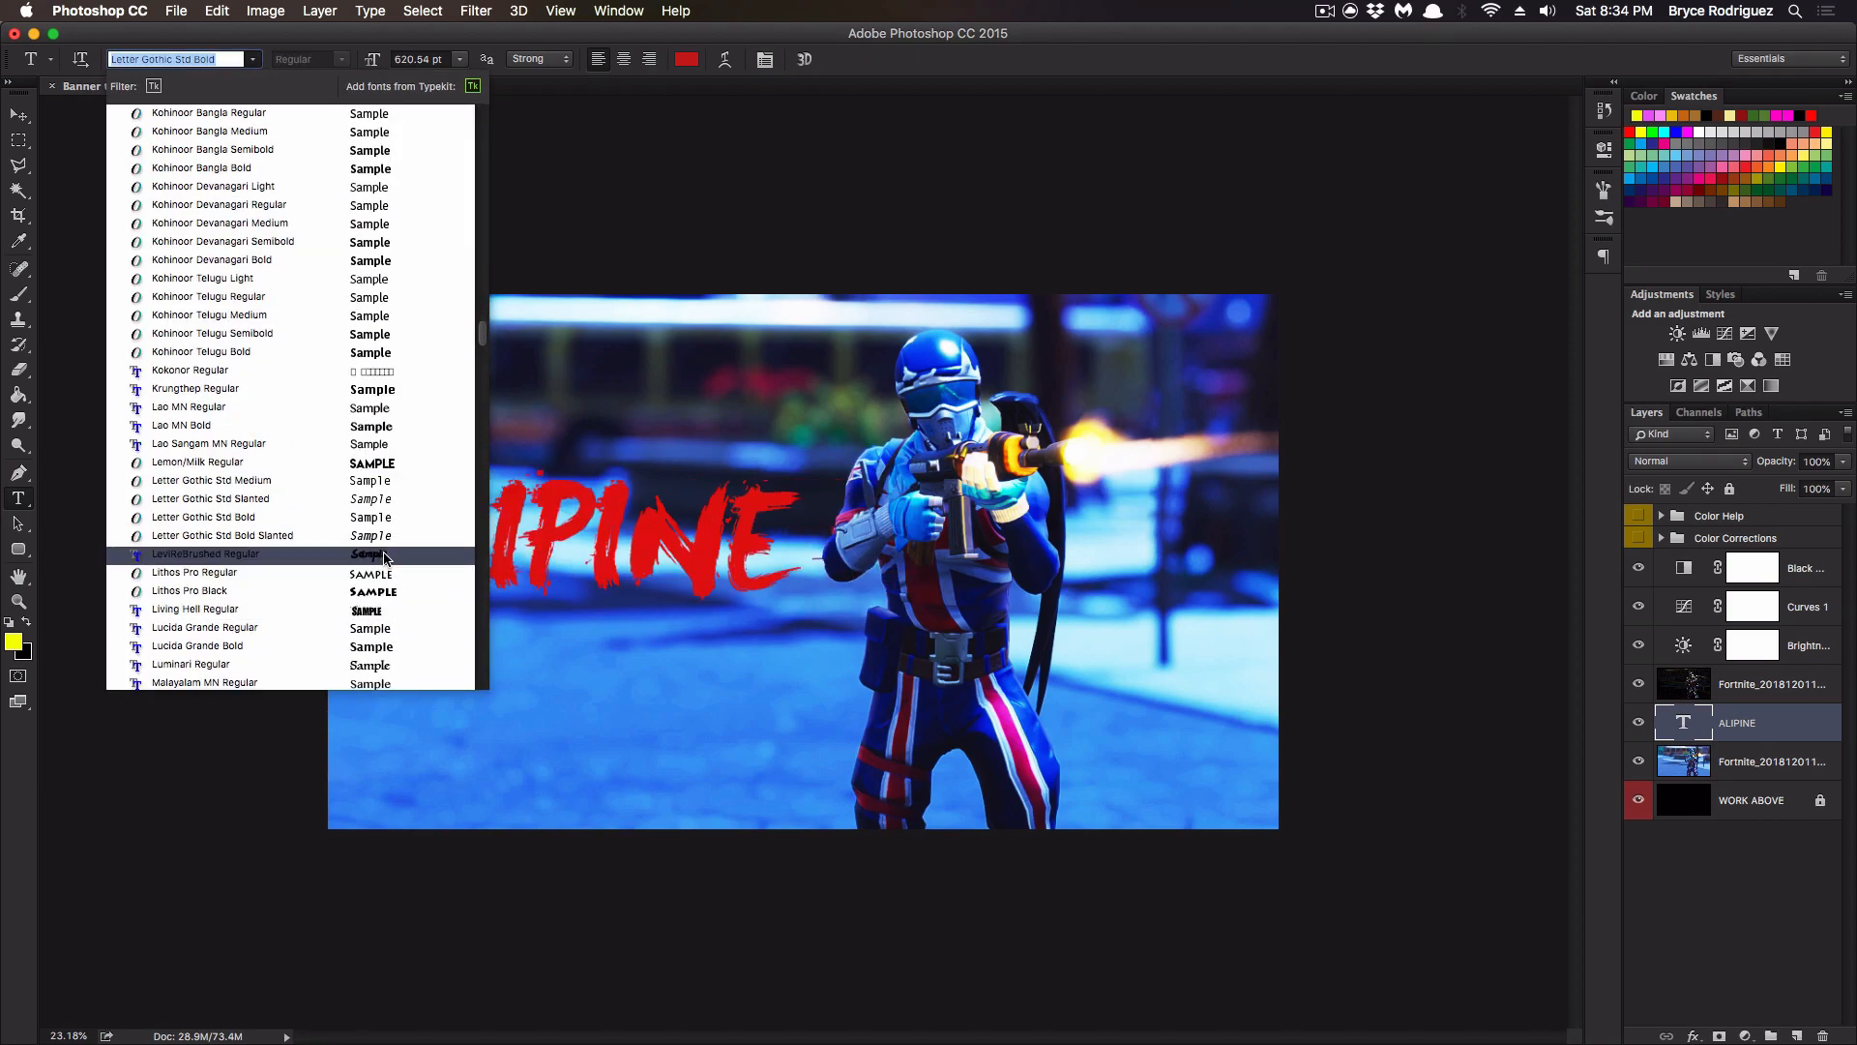
pyautogui.click(385, 558)
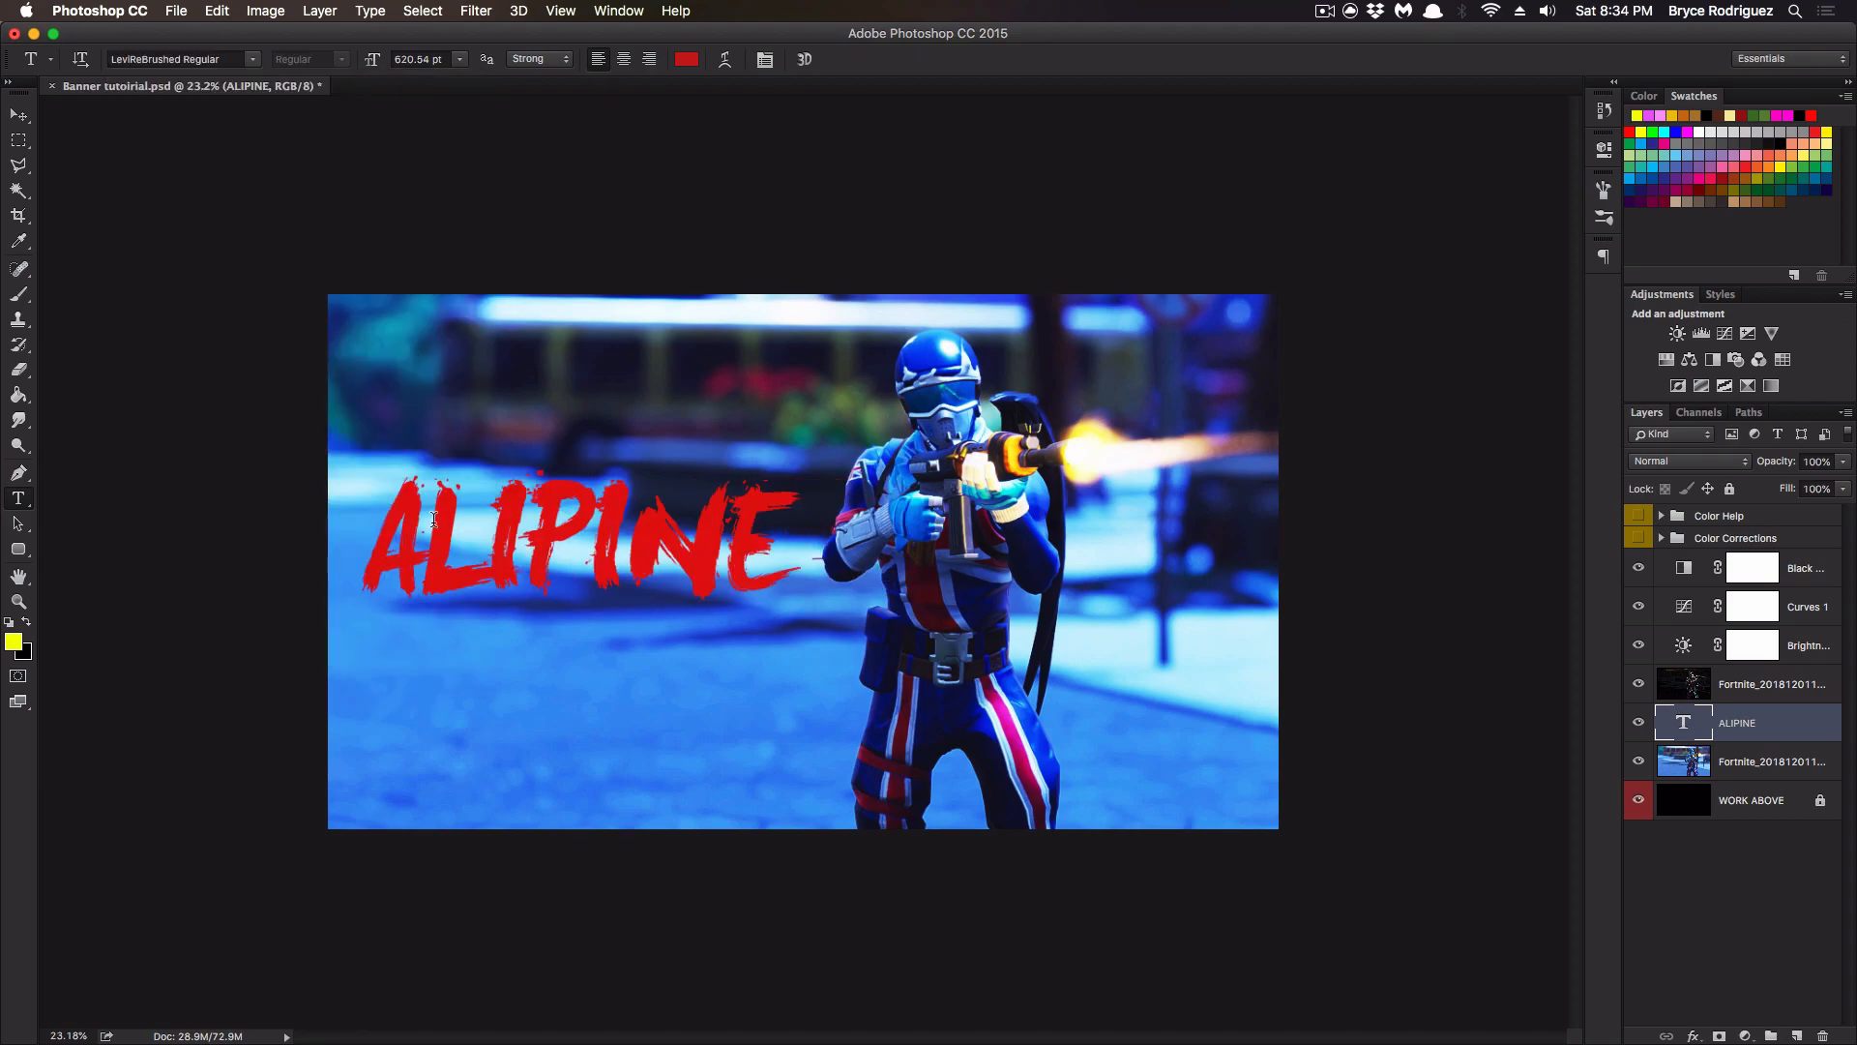
# Set the ALIPINE text's font to Myriad Pro Bold Condensed Italic.
pyautogui.doubleClick(1705, 732)
pyautogui.click(251, 60)
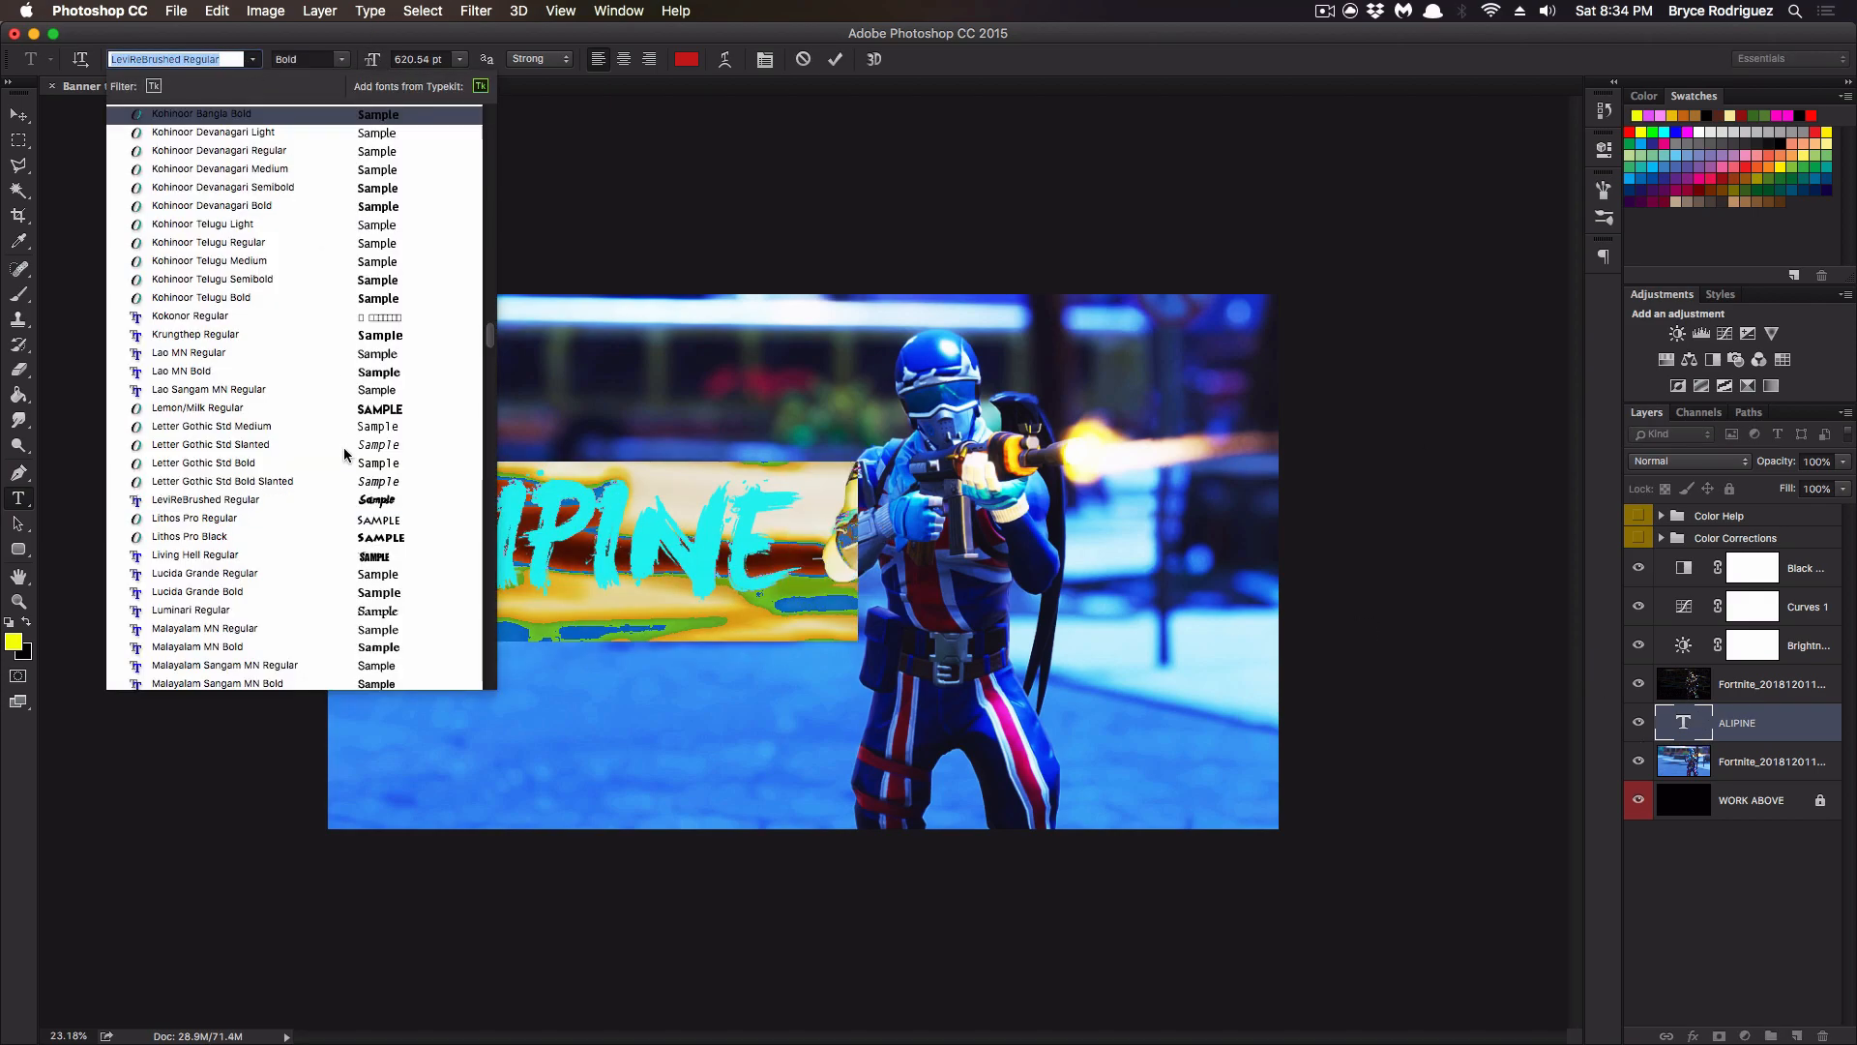
pyautogui.scroll(-10, 344, 447)
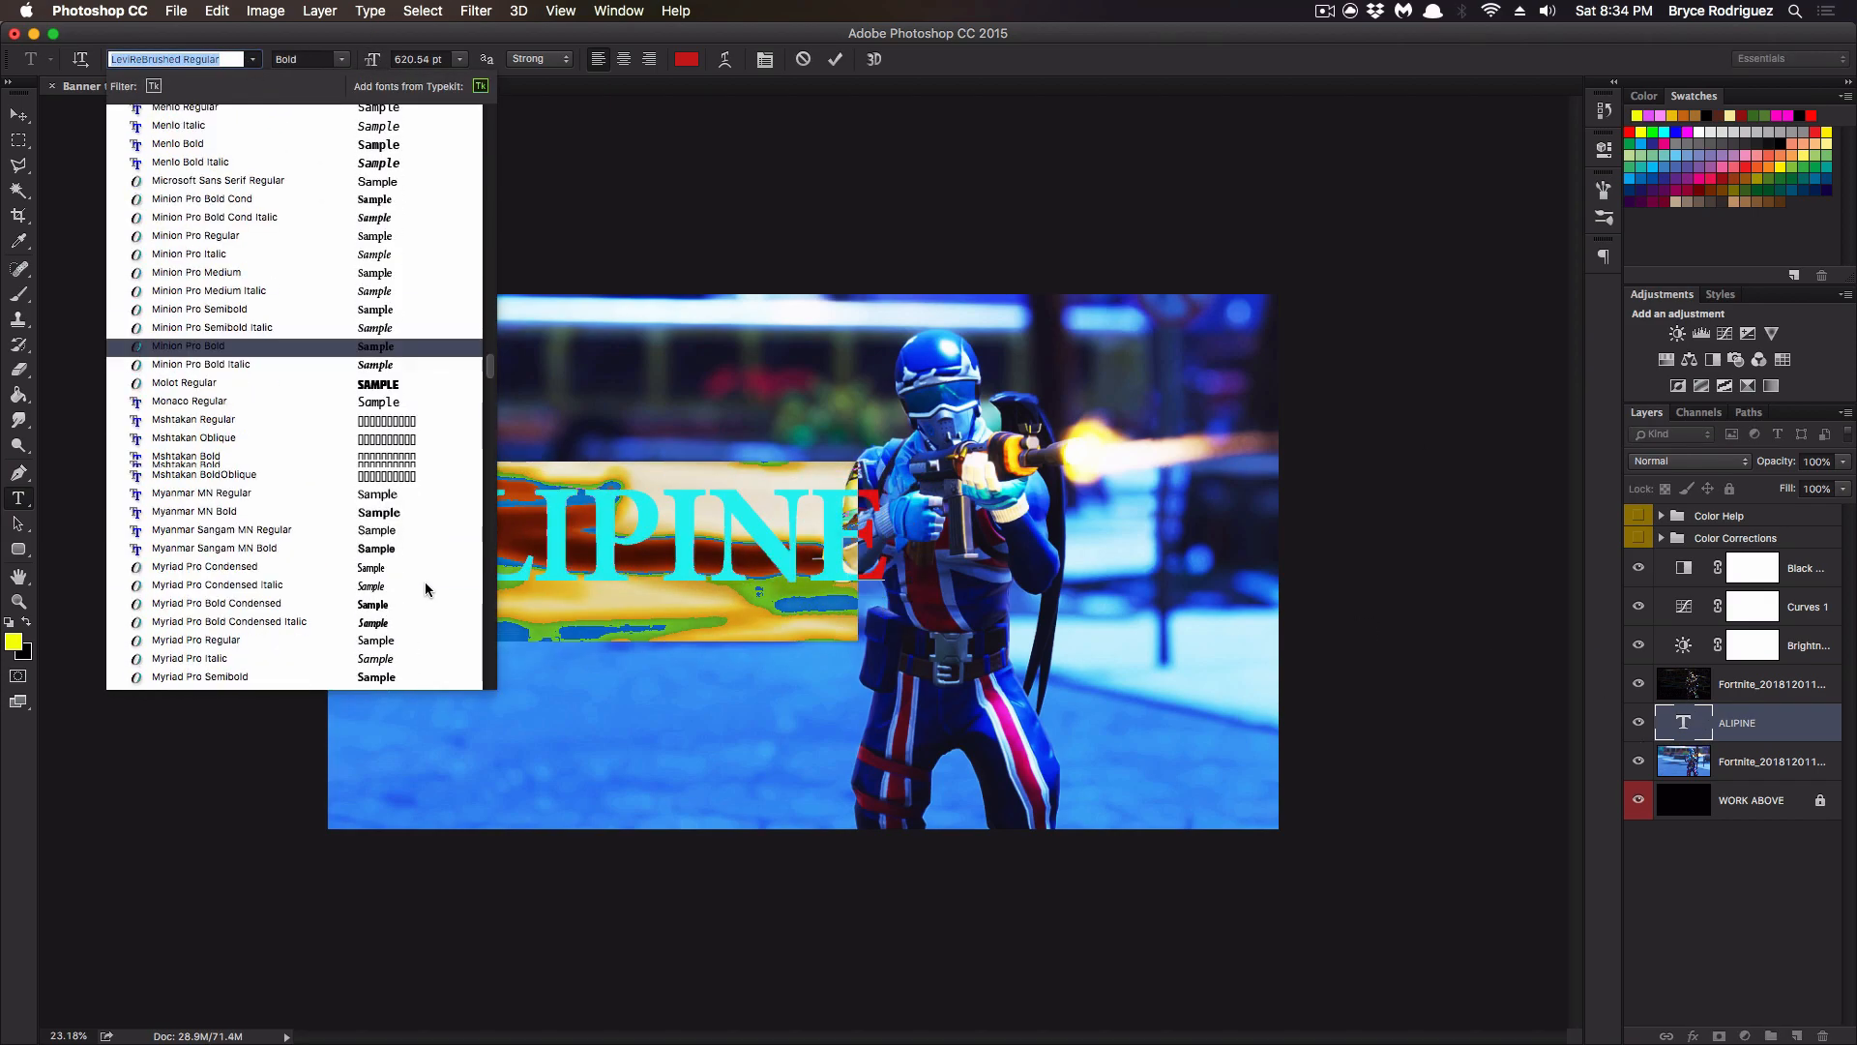
pyautogui.click(394, 624)
pyautogui.click(496, 542)
pyautogui.click(1772, 721)
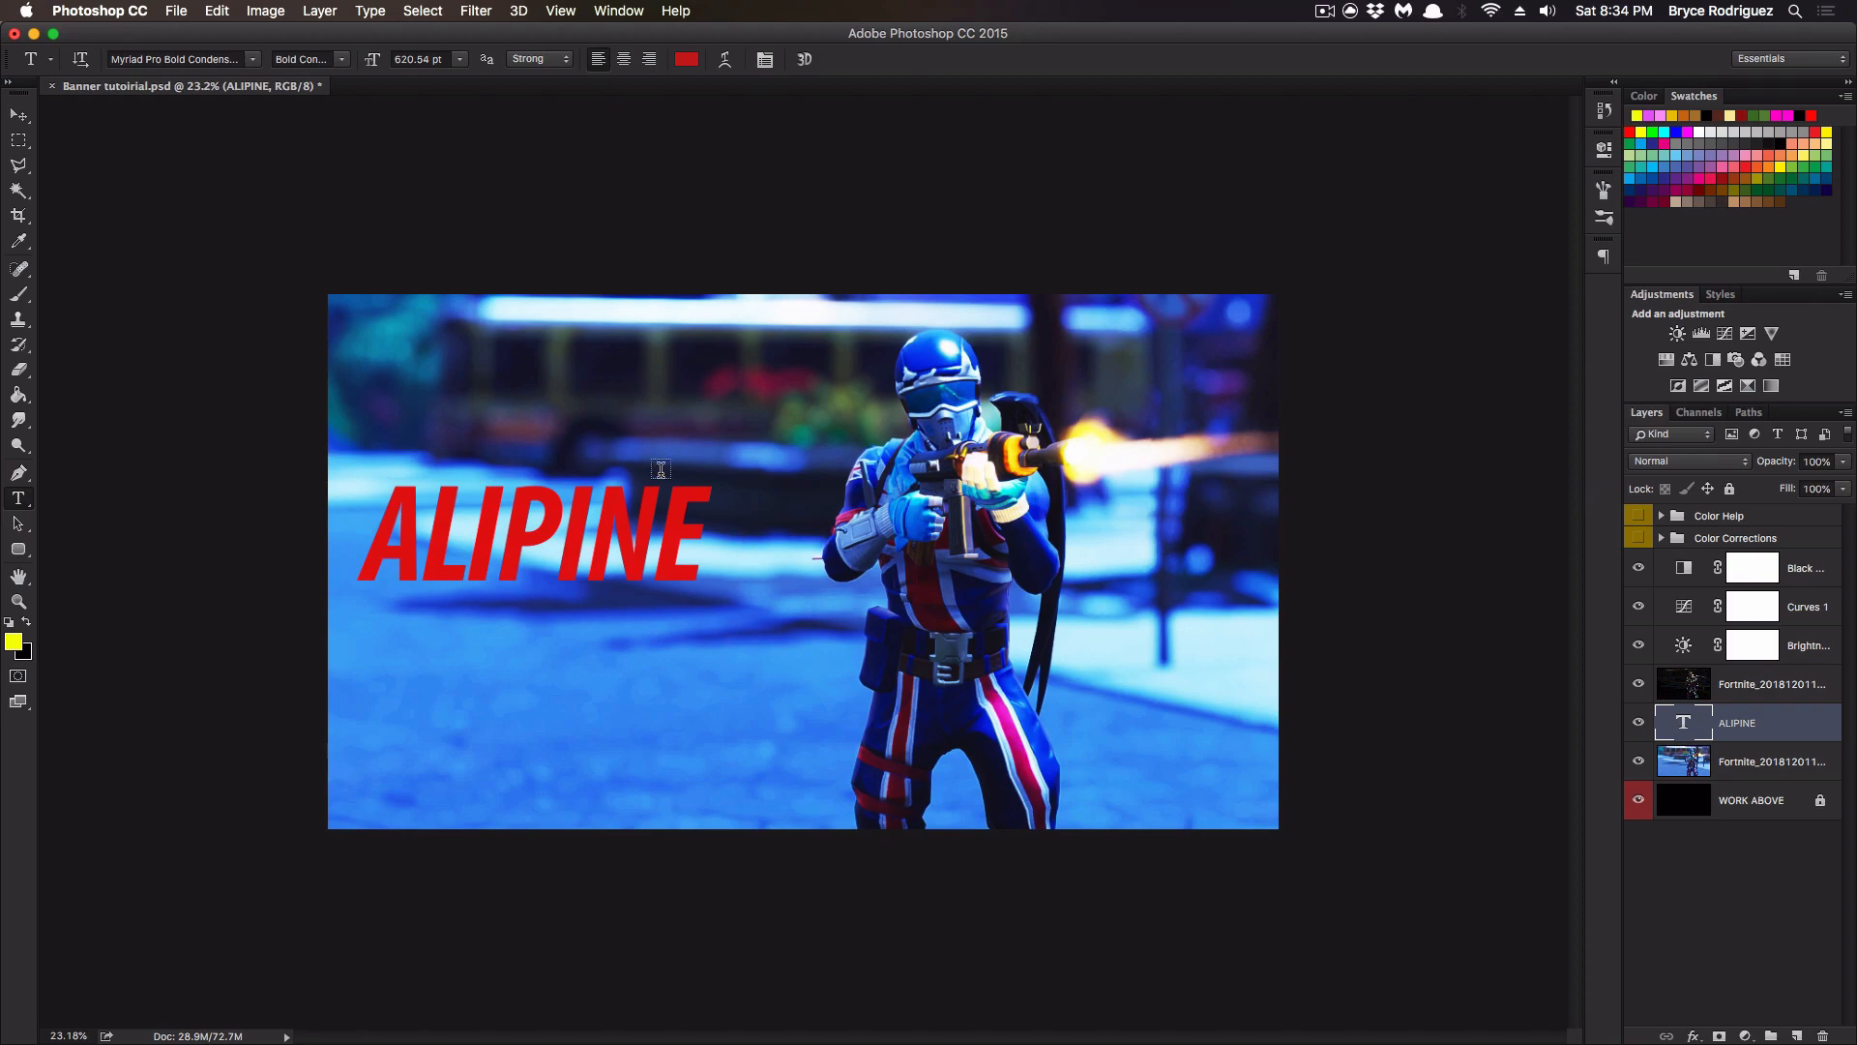
# Move the ALIPINE text right and slightly down so that its last letter meets the character's arm.
pyautogui.click(257, 63)
pyautogui.hotkey('ctrl', 't')
pyautogui.moveTo(678, 550); pyautogui.dragTo(813, 564)
pyautogui.press('Return')
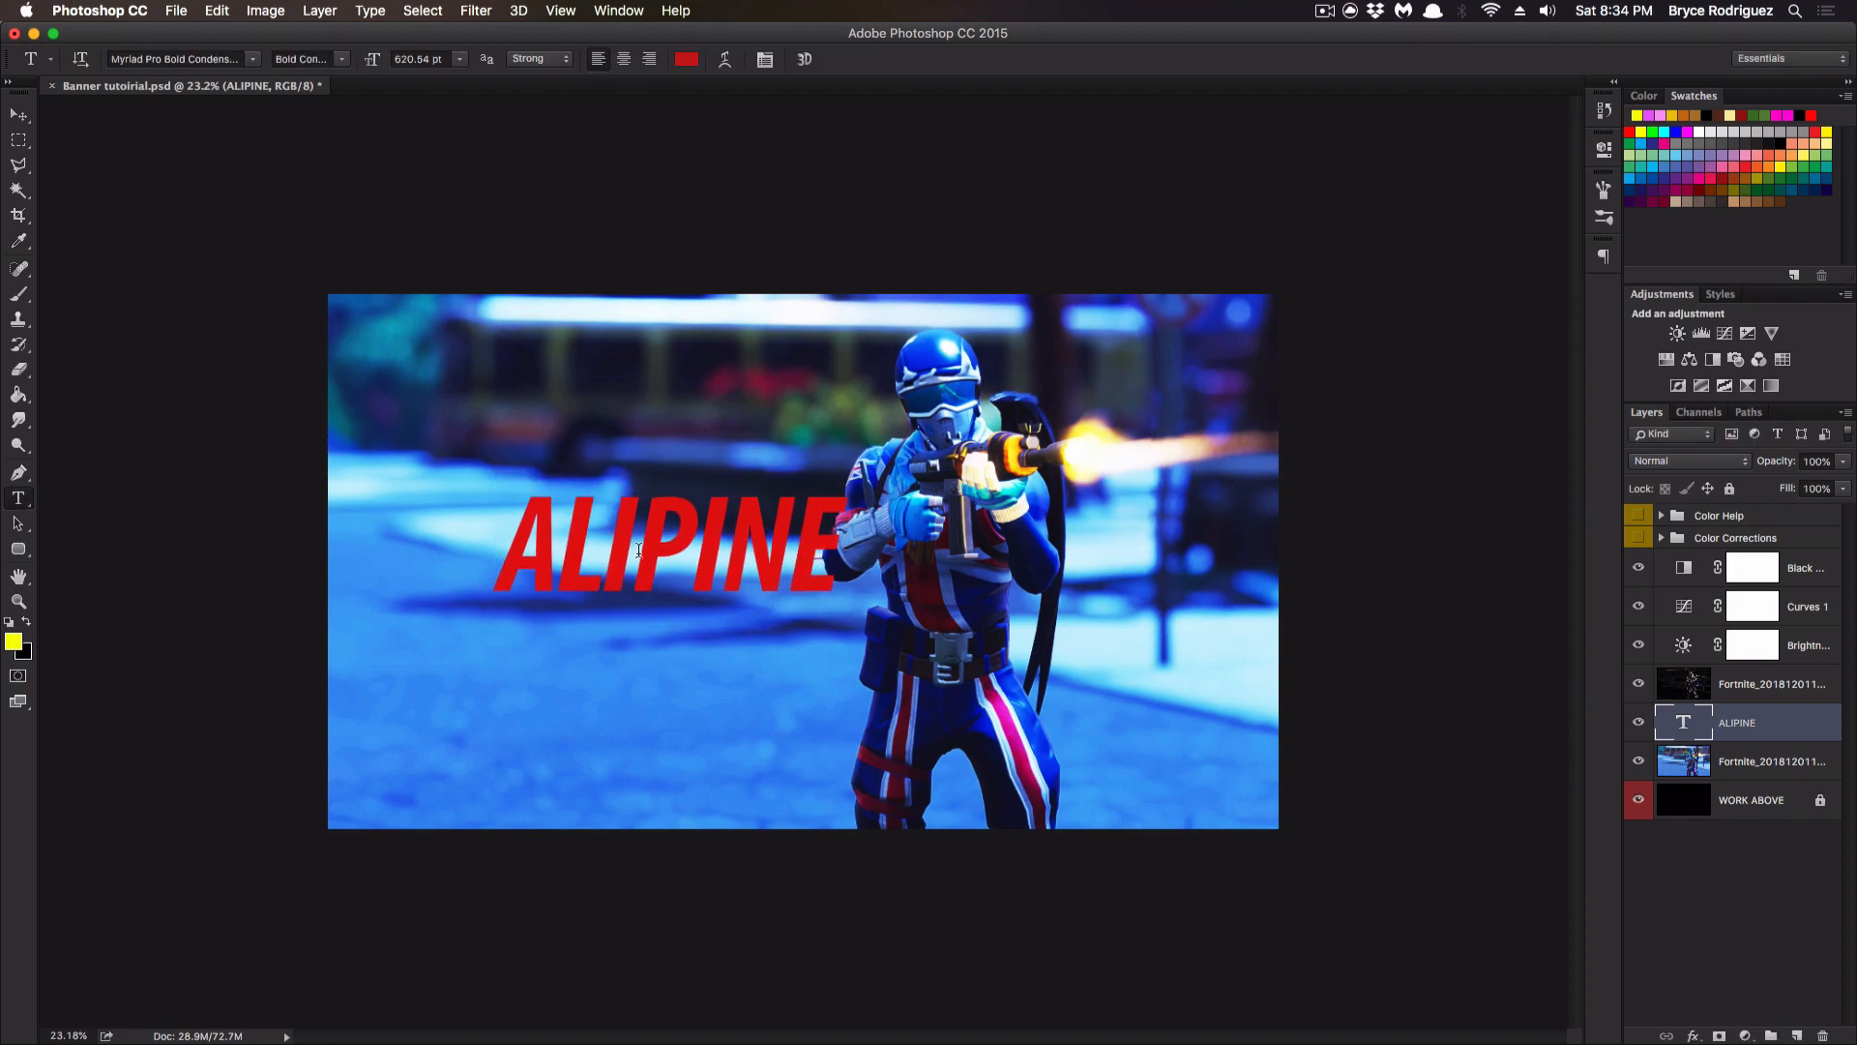
# Insert a space between each pair of letters in the ALIPINE title text.
pyautogui.click(555, 539)
pyautogui.press('Right')
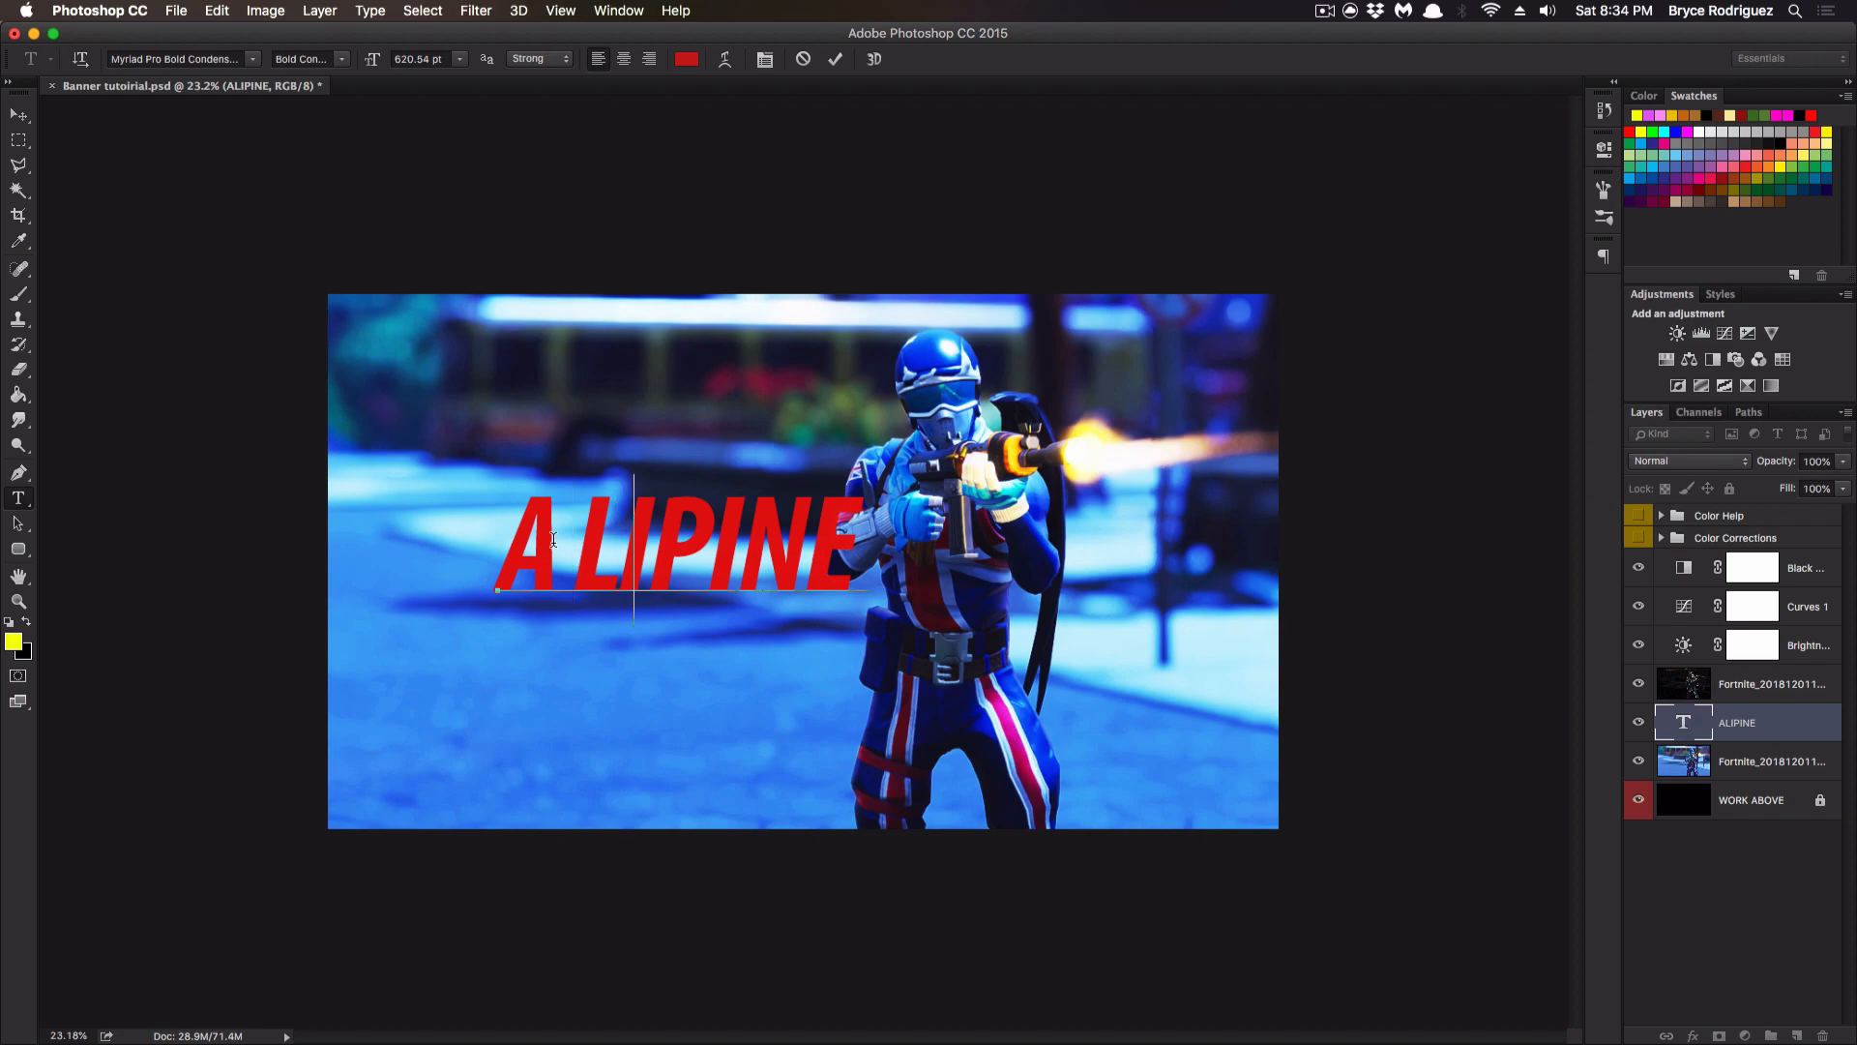
pyautogui.press('Right')
pyautogui.press('Right')
pyautogui.press('Right')
pyautogui.press('Right')
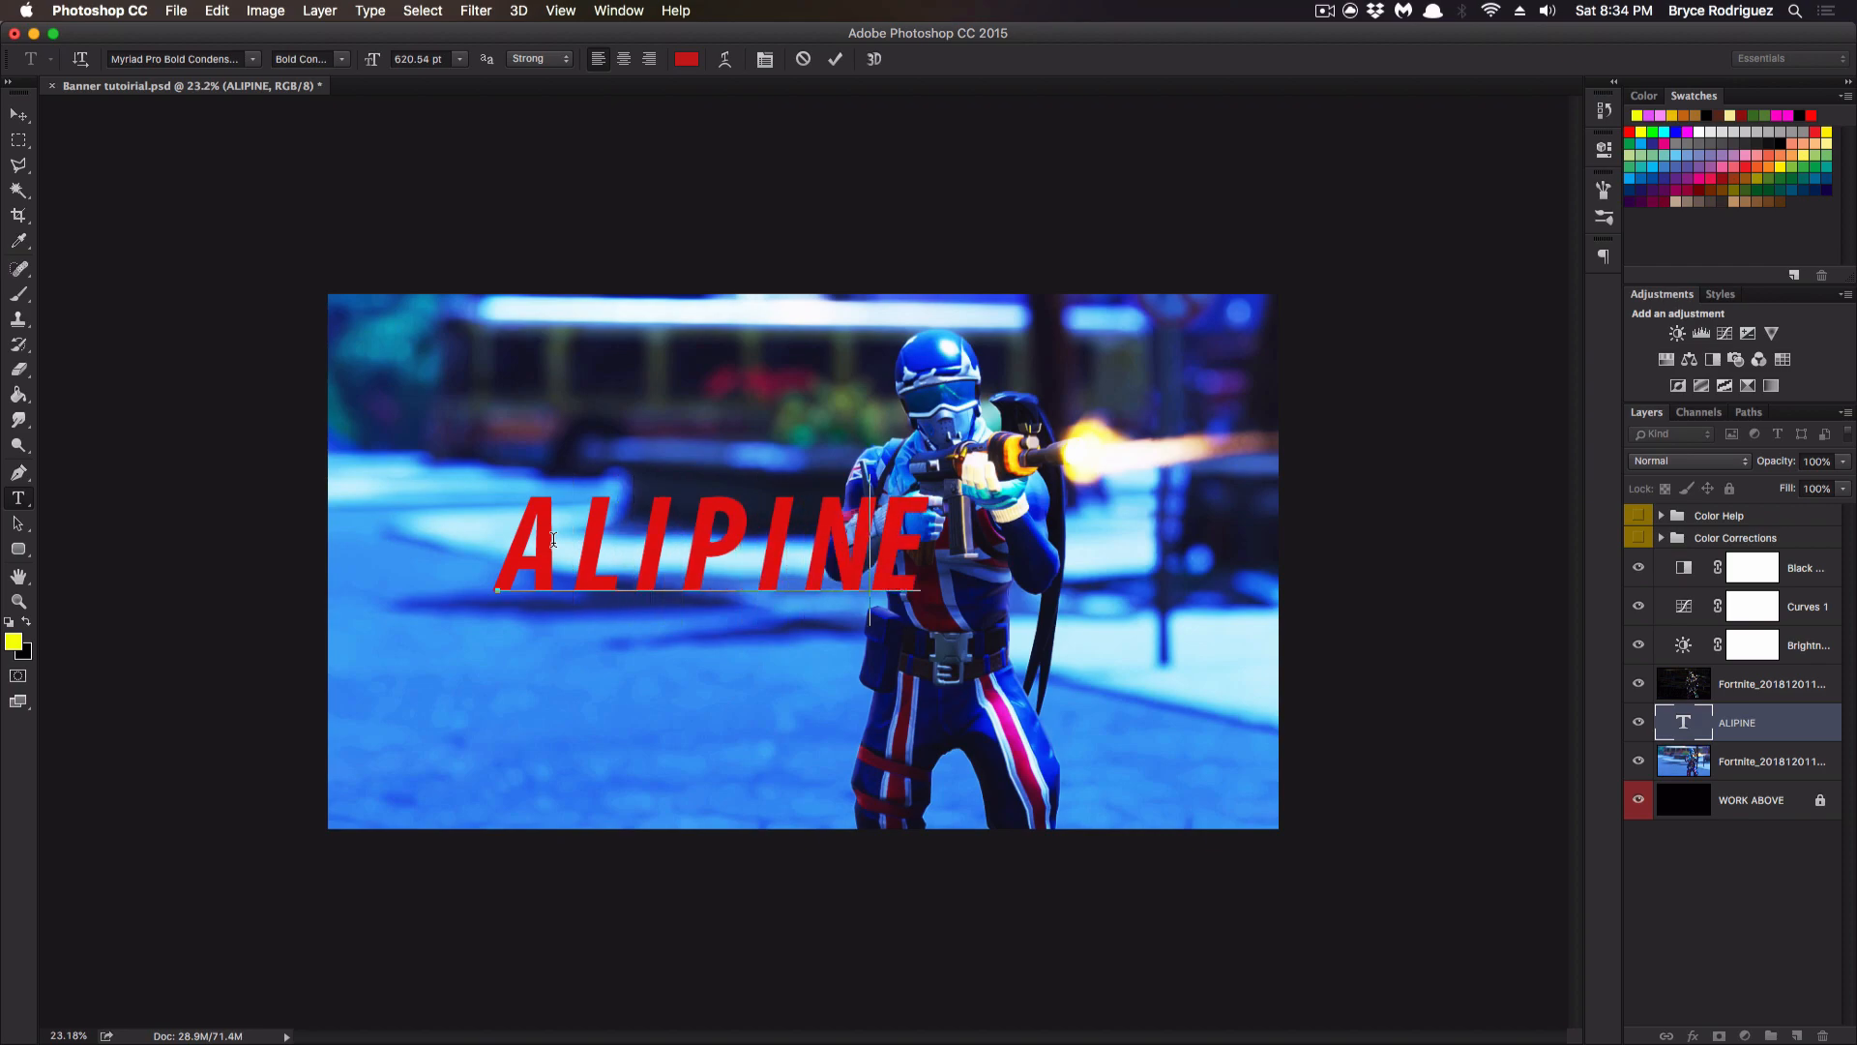
pyautogui.press('super+Return')
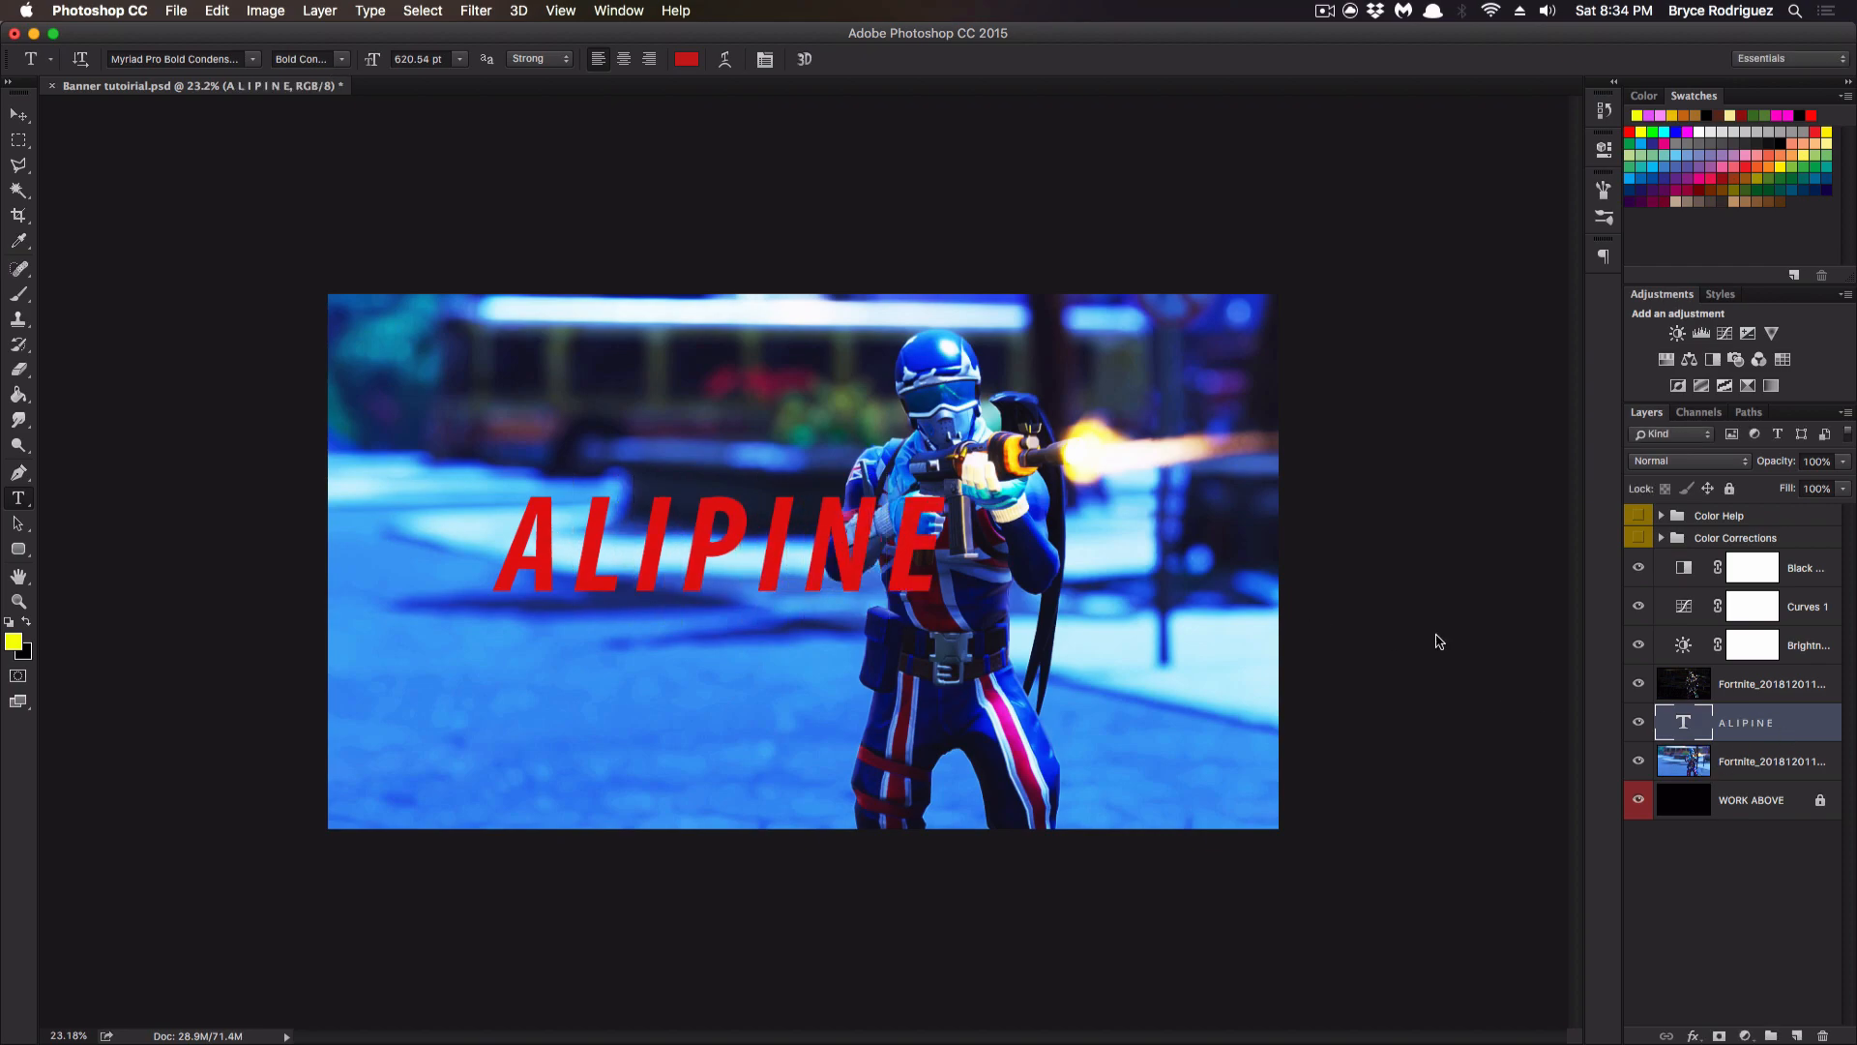
# Move the spaced-out ALIPINE text left and slightly up so that its last letter meets the character's arm.
pyautogui.press('super+t')
pyautogui.moveTo(863, 575); pyautogui.dragTo(767, 563)
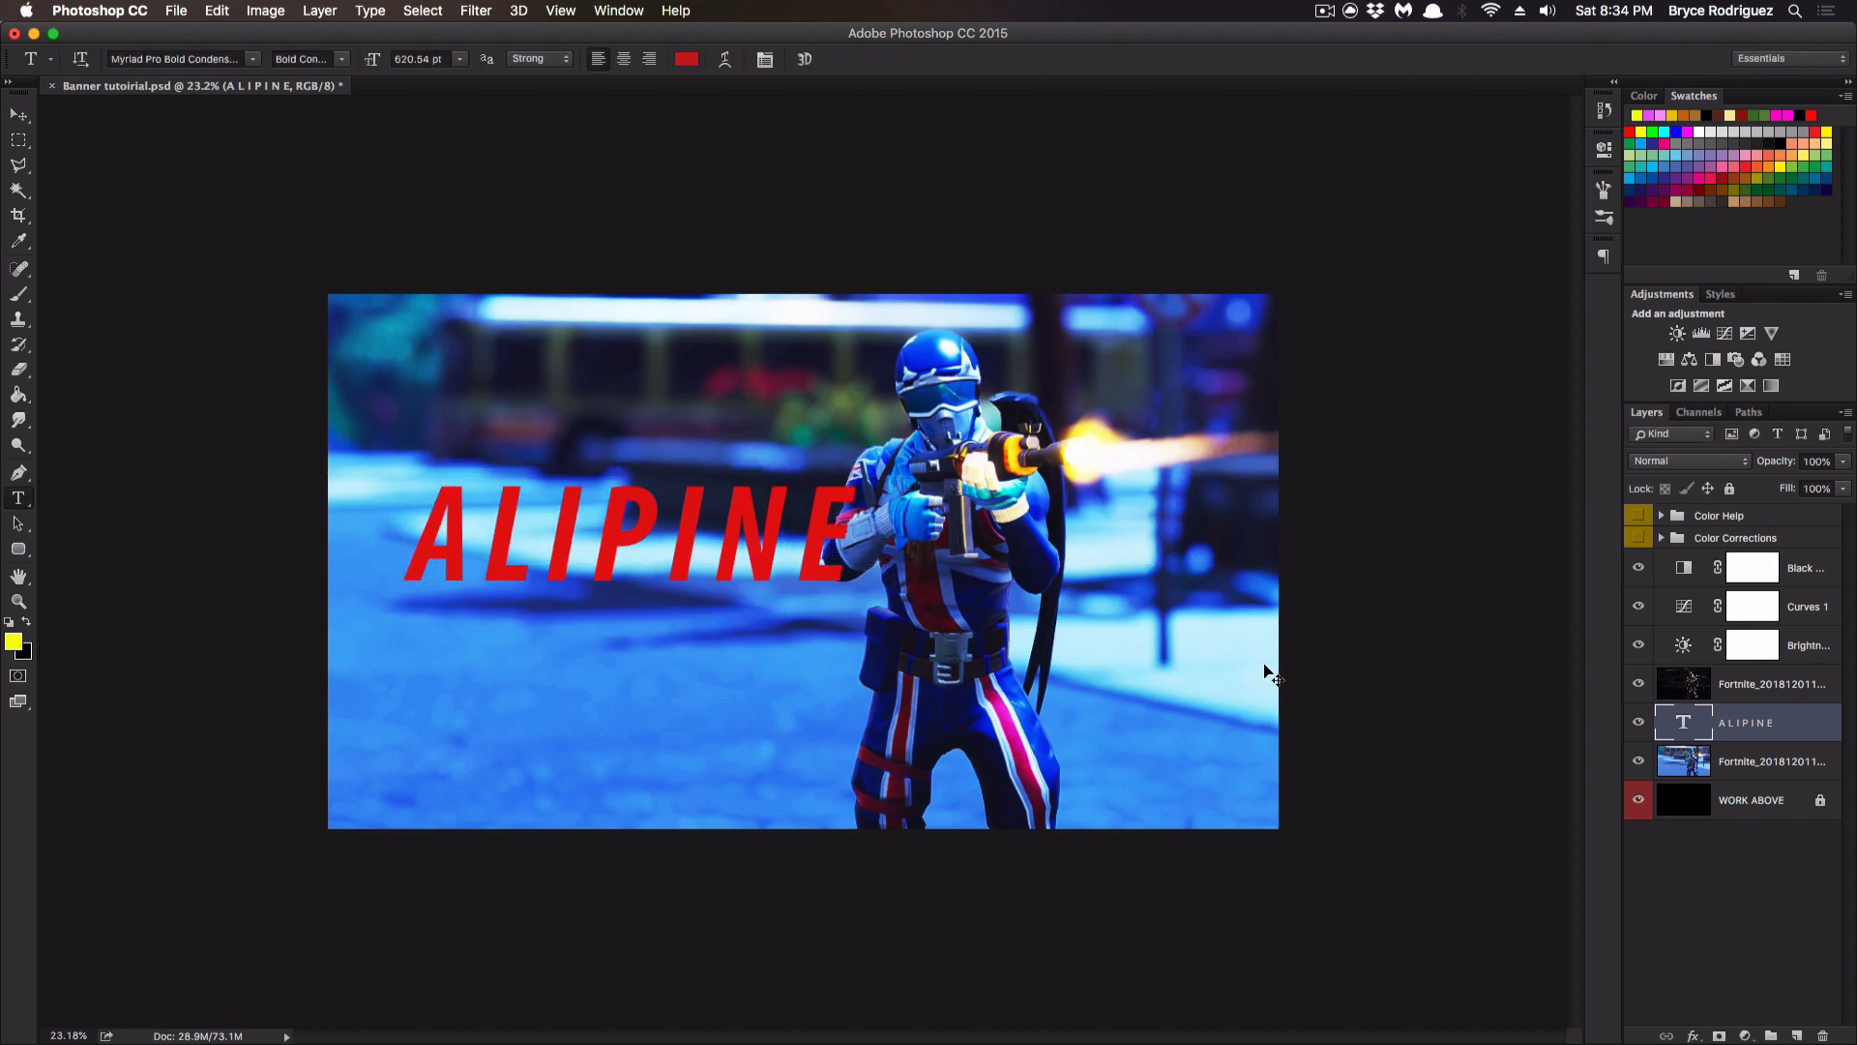
pyautogui.press('Left')
pyautogui.press('Left')
pyautogui.press('Left')
pyautogui.press('Left')
pyautogui.press('Left')
pyautogui.press('Left')
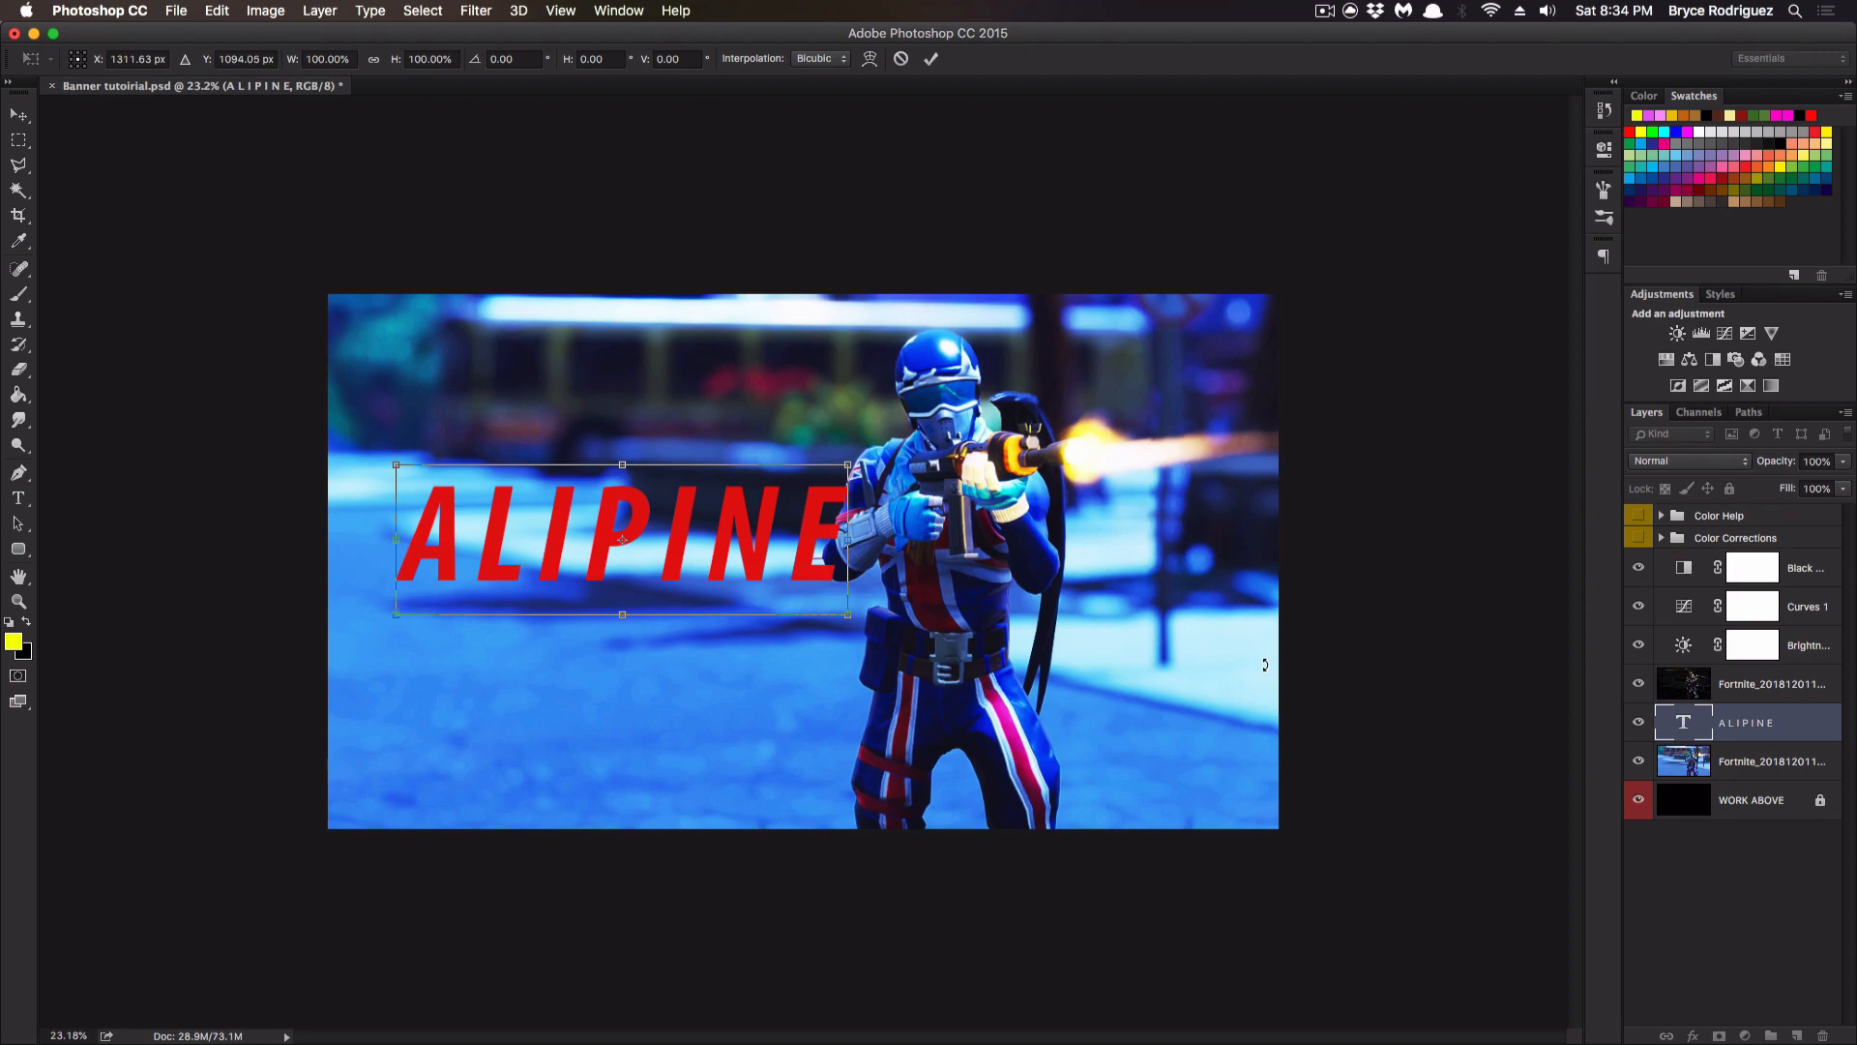
pyautogui.press('Return')
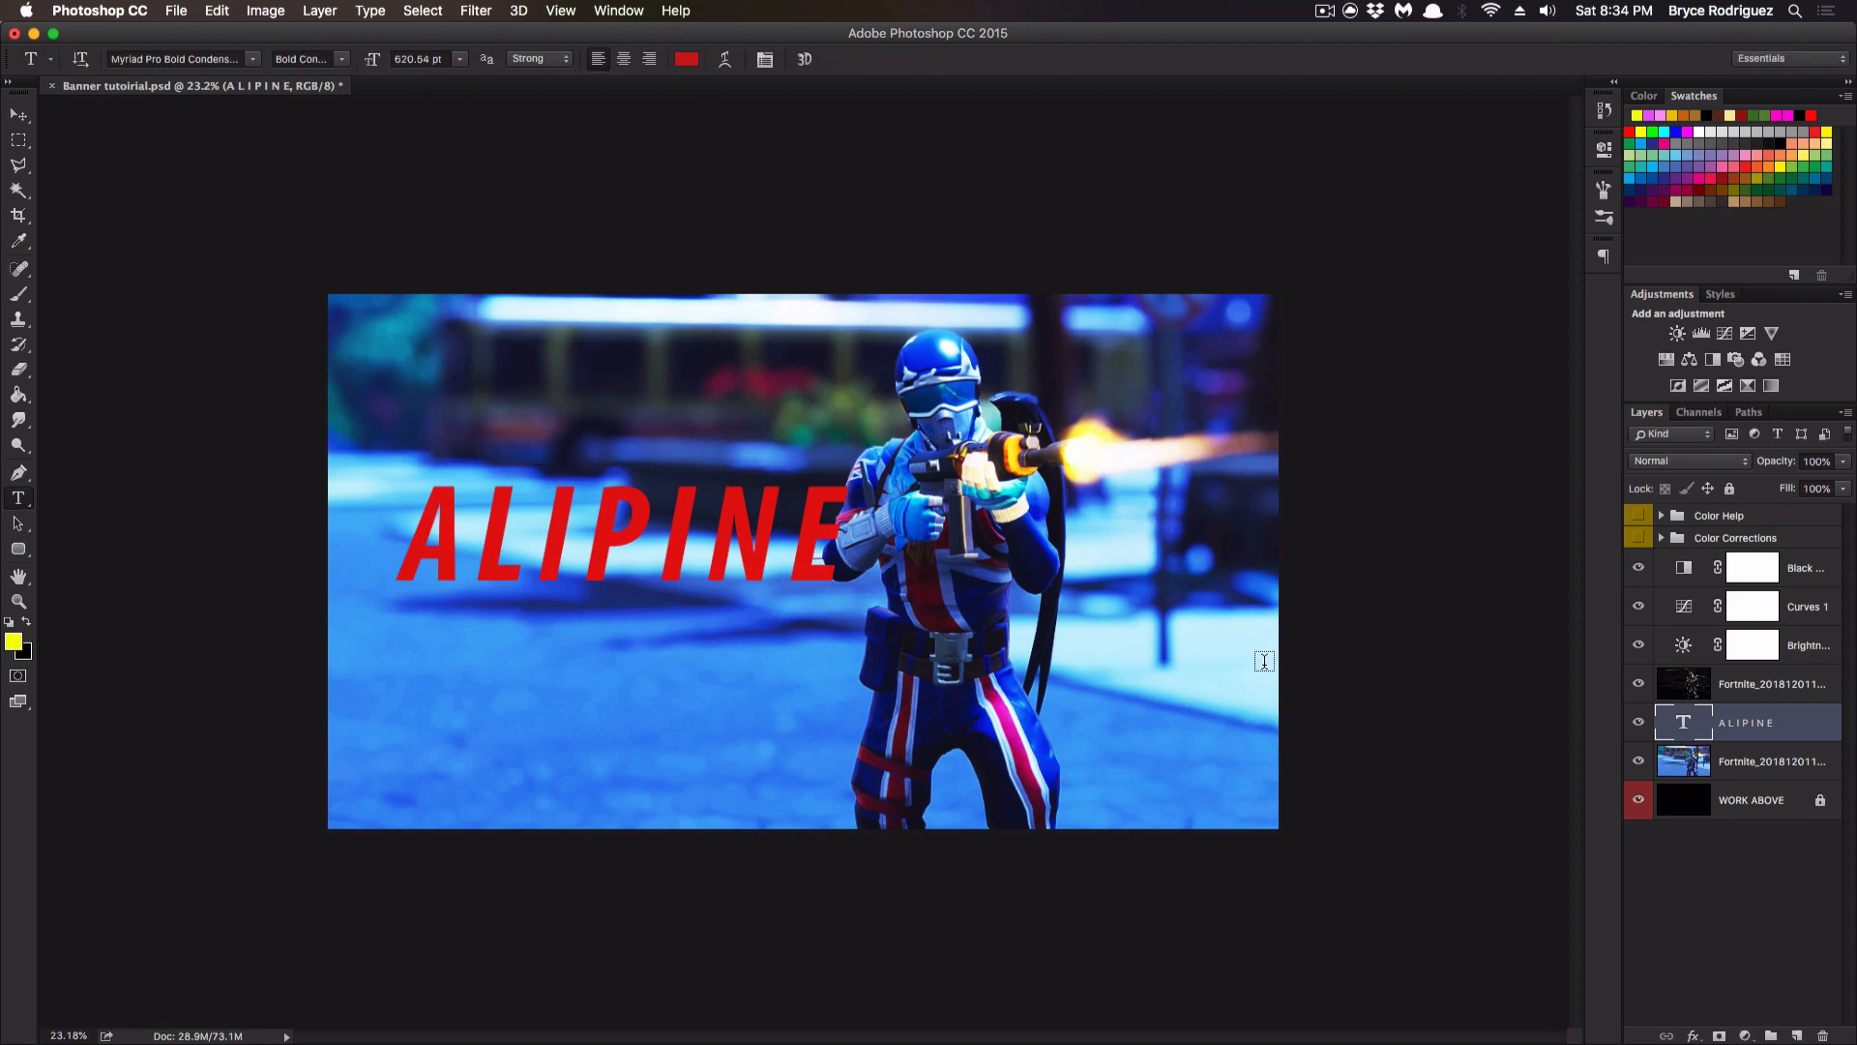
# Add a Gradient Overlay to the ALIPINE text layer and open its gradient for editing.
pyautogui.doubleClick(1791, 729)
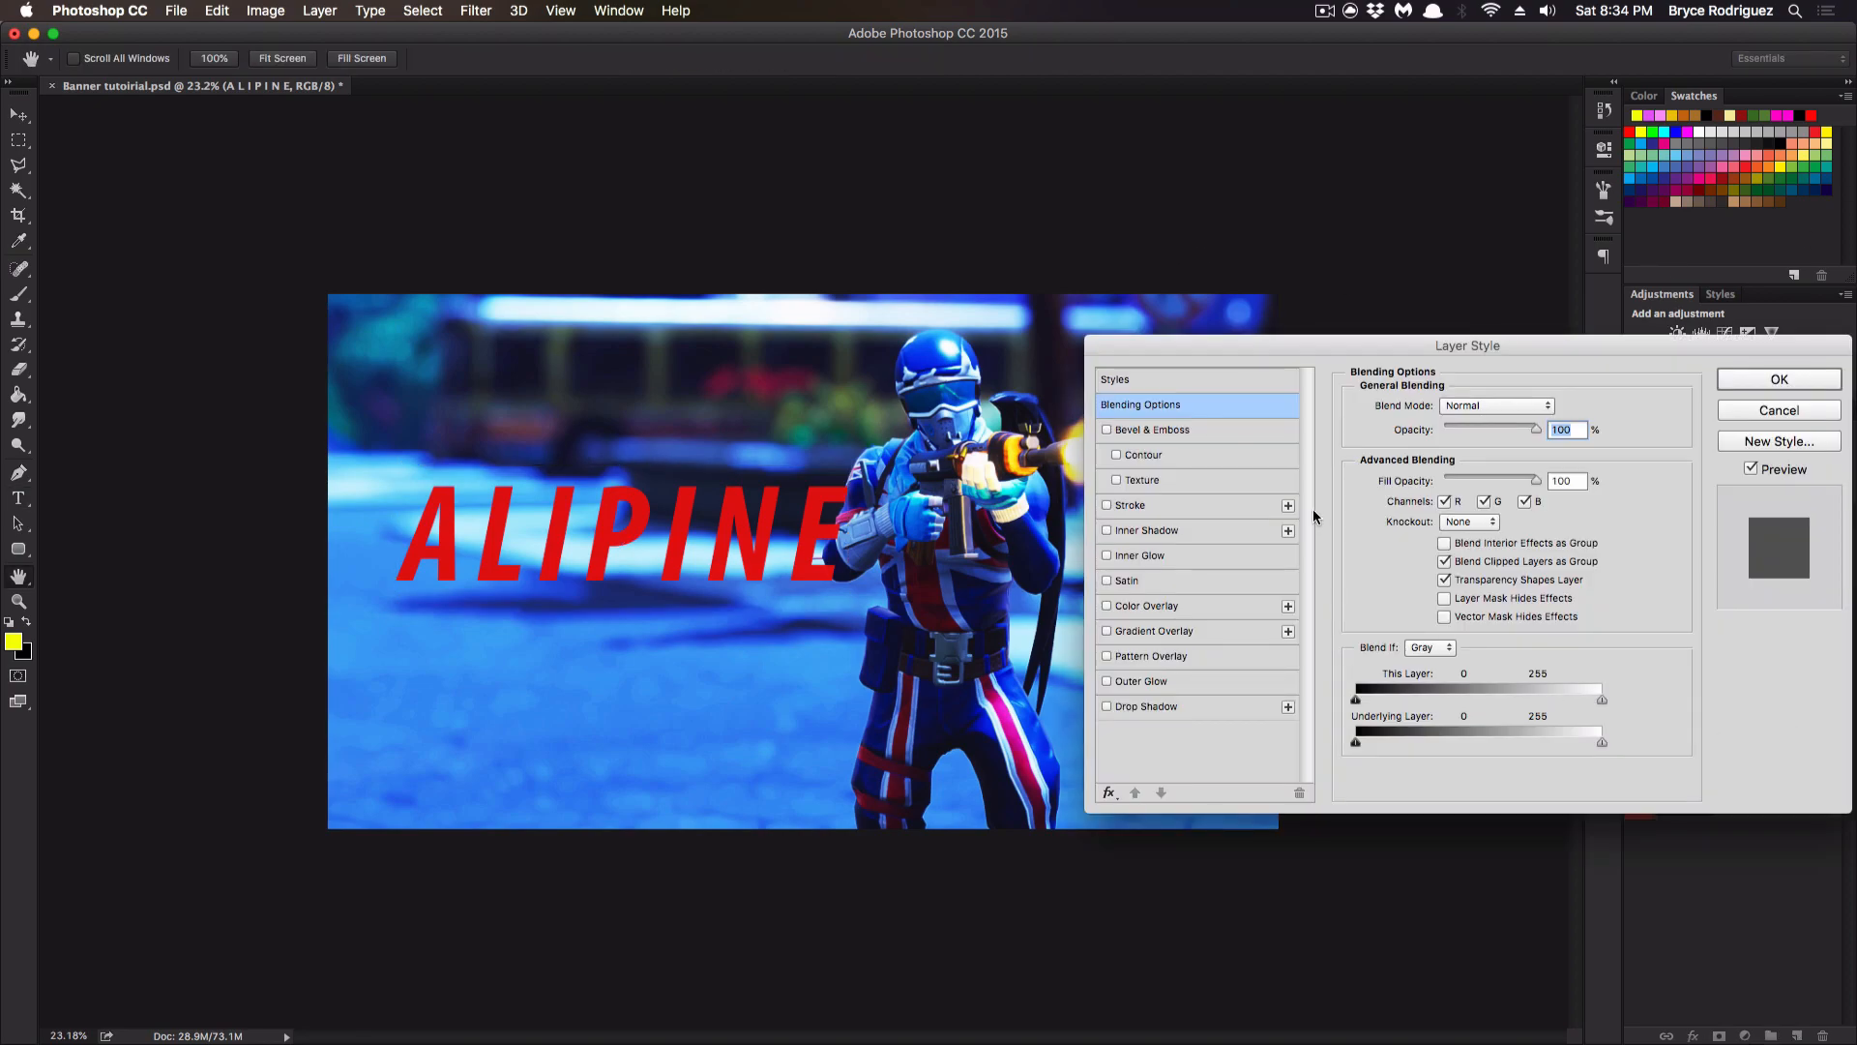
pyautogui.moveTo(1503, 348); pyautogui.dragTo(1238, 91)
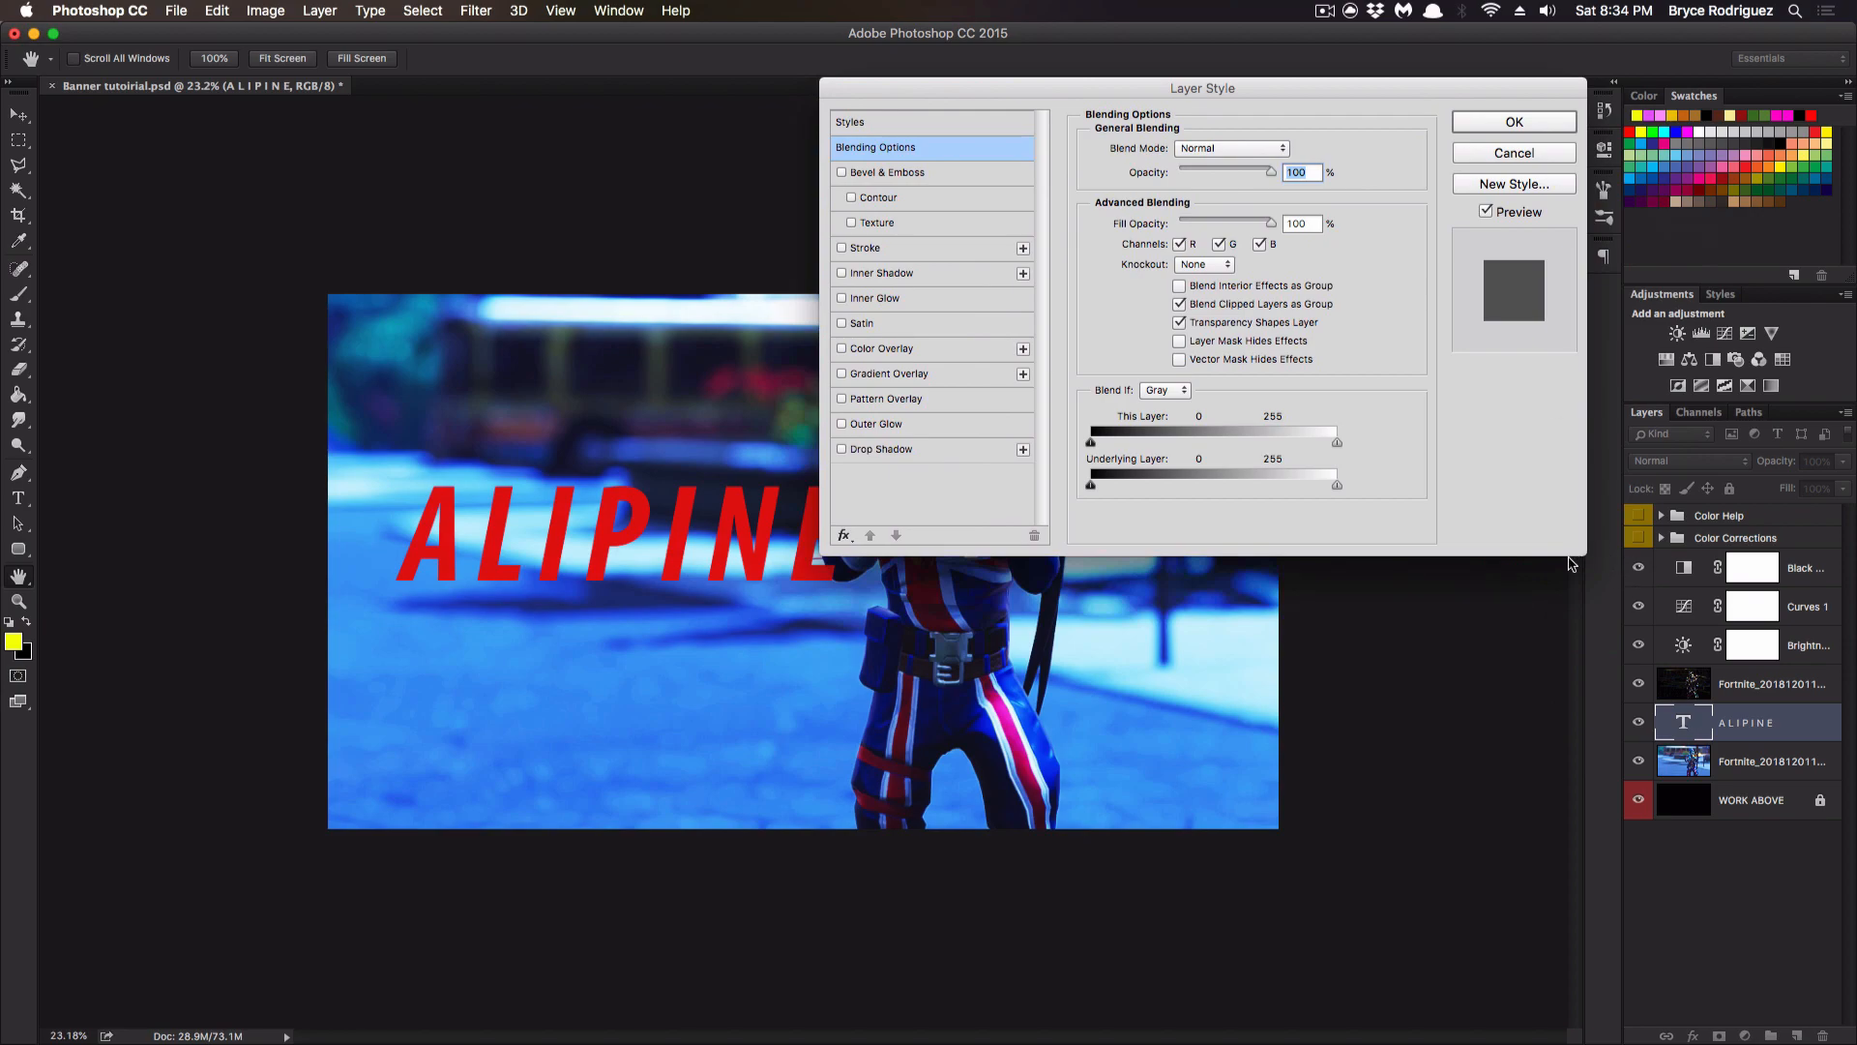
pyautogui.moveTo(966, 92); pyautogui.dragTo(1096, 226)
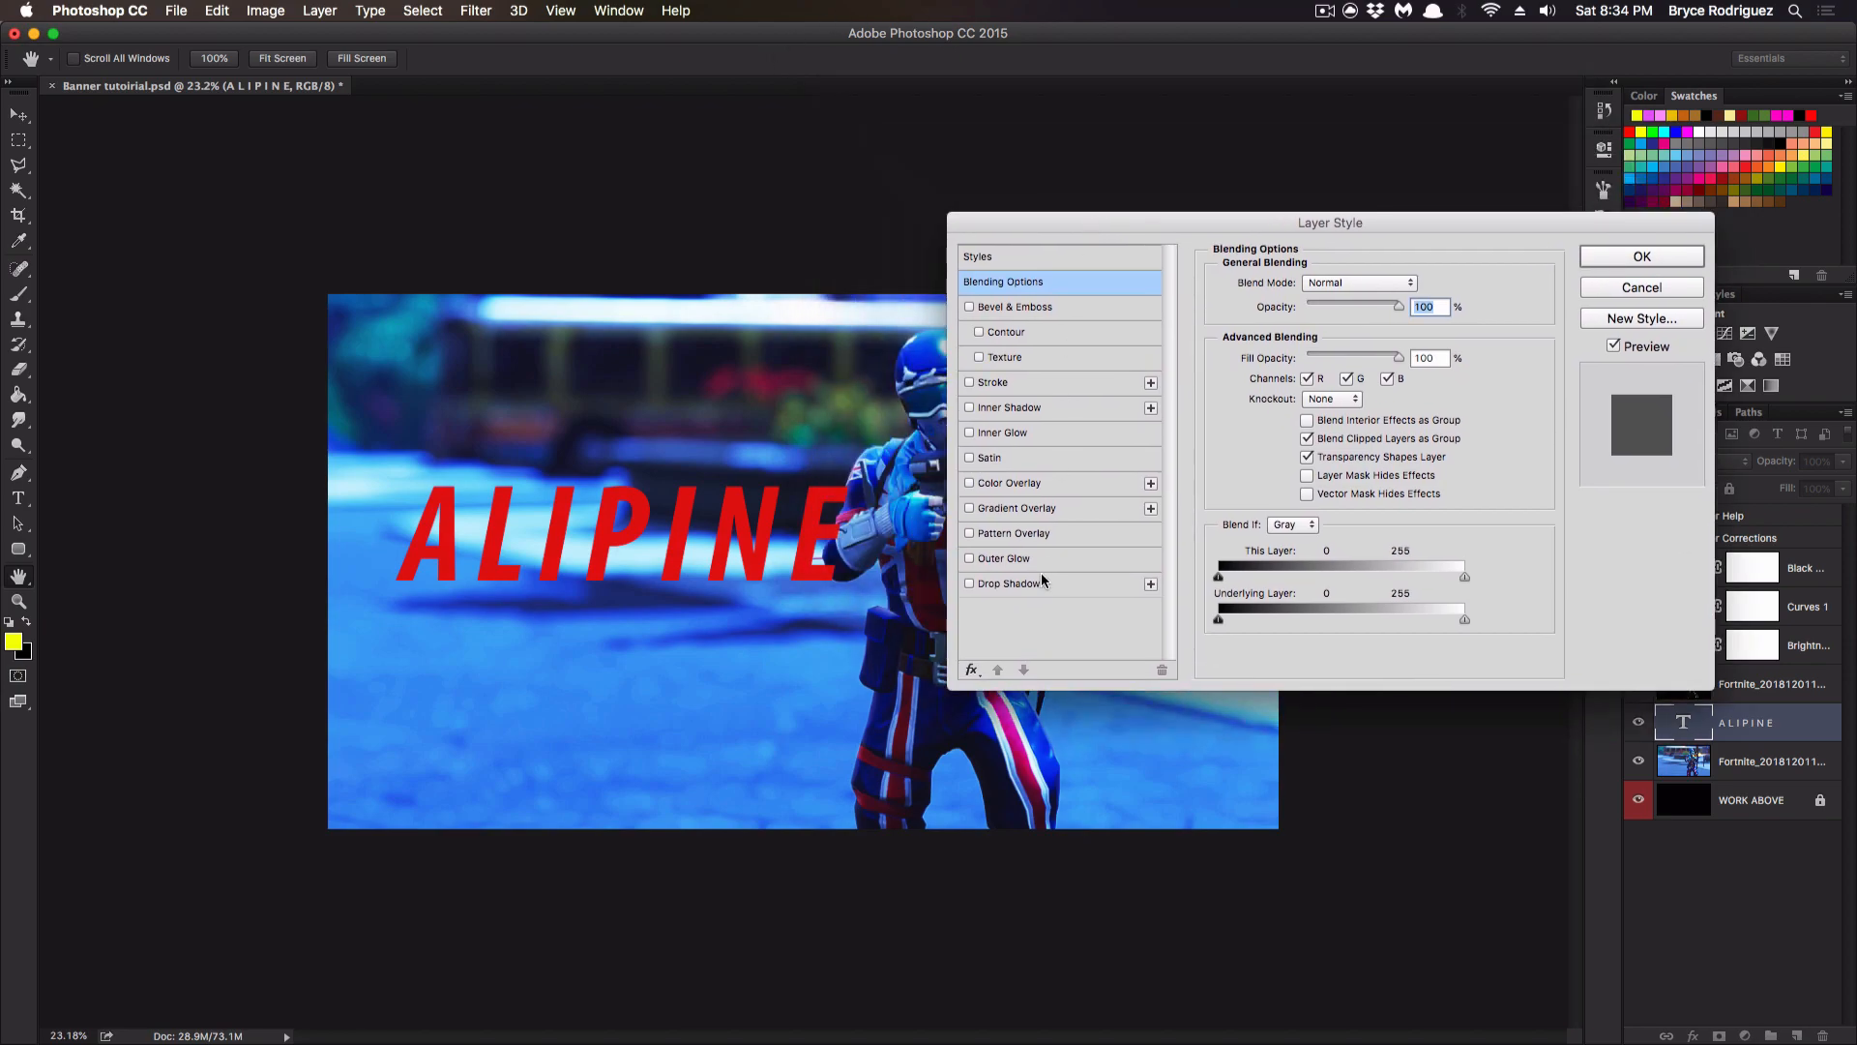
pyautogui.click(1024, 508)
pyautogui.click(1308, 331)
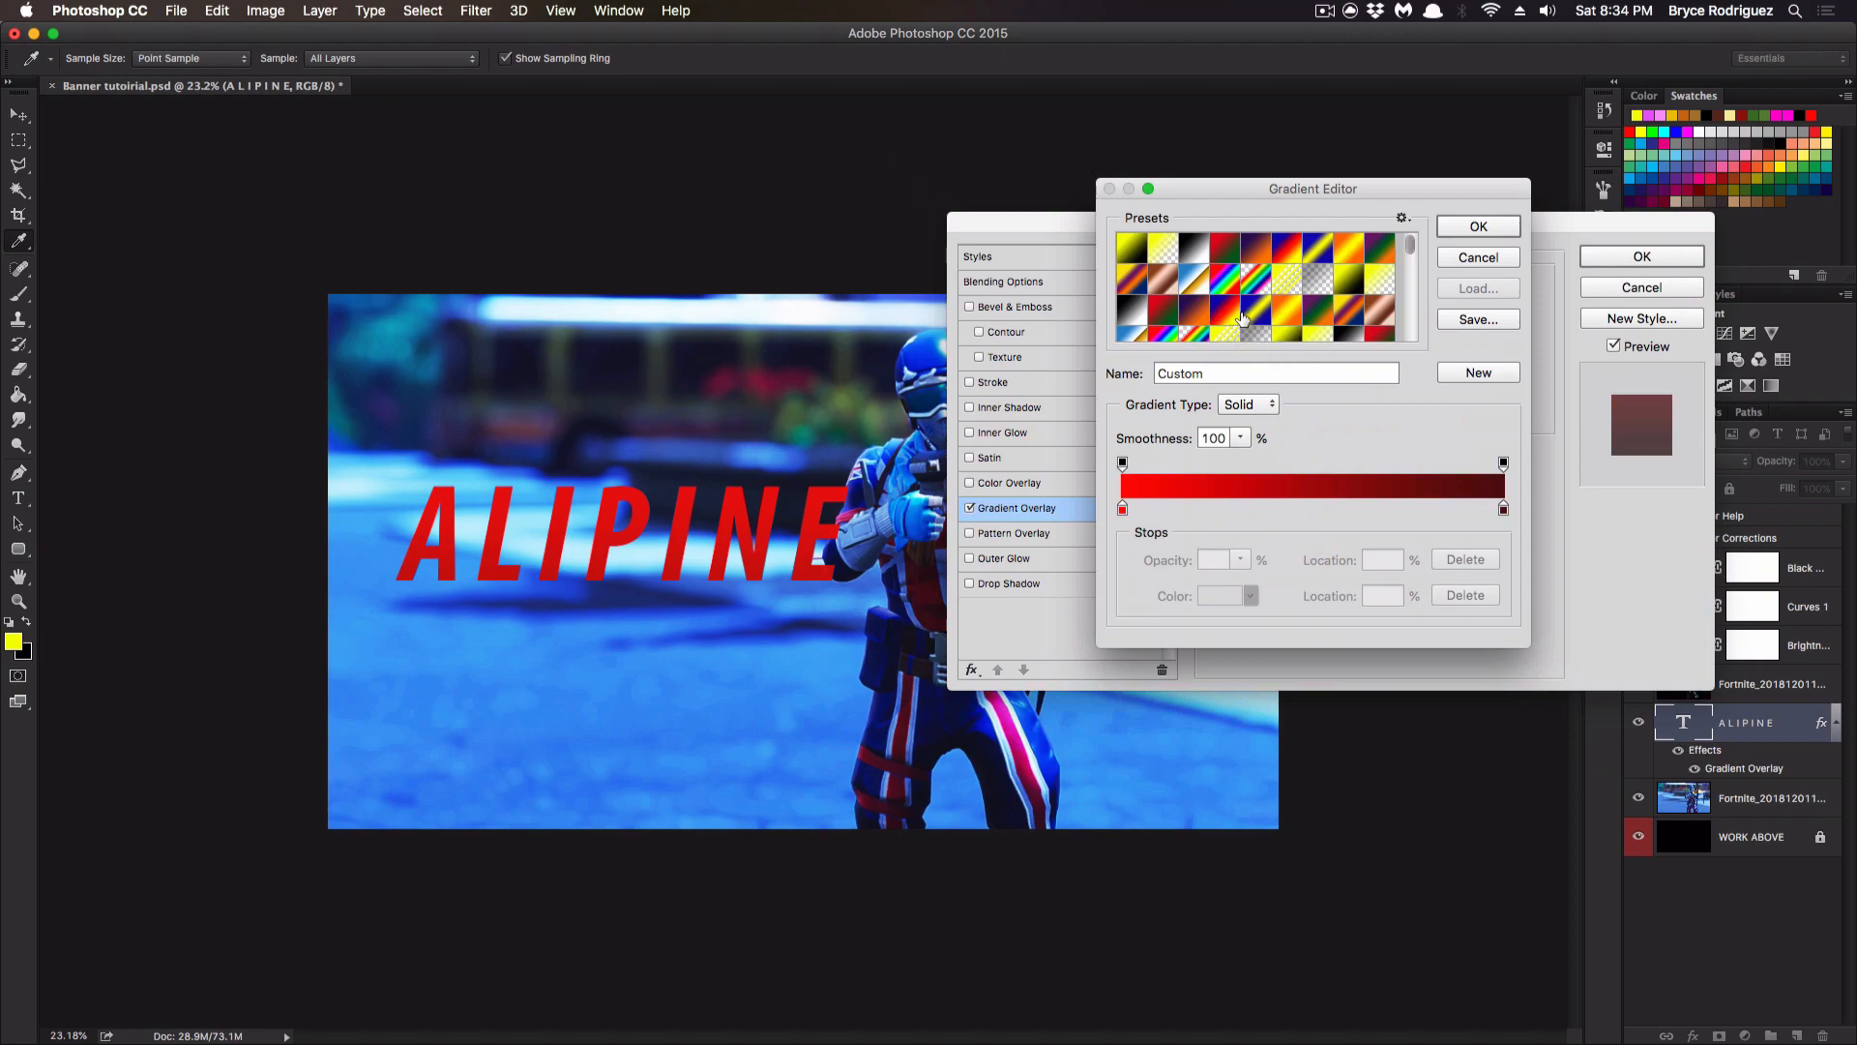
# Try a navy-to-red gradient preset and the Blue 17 - Gloss preset on the ALIPINE text.
pyautogui.scroll(-3, 1240, 314)
pyautogui.scroll(-1, 1240, 315)
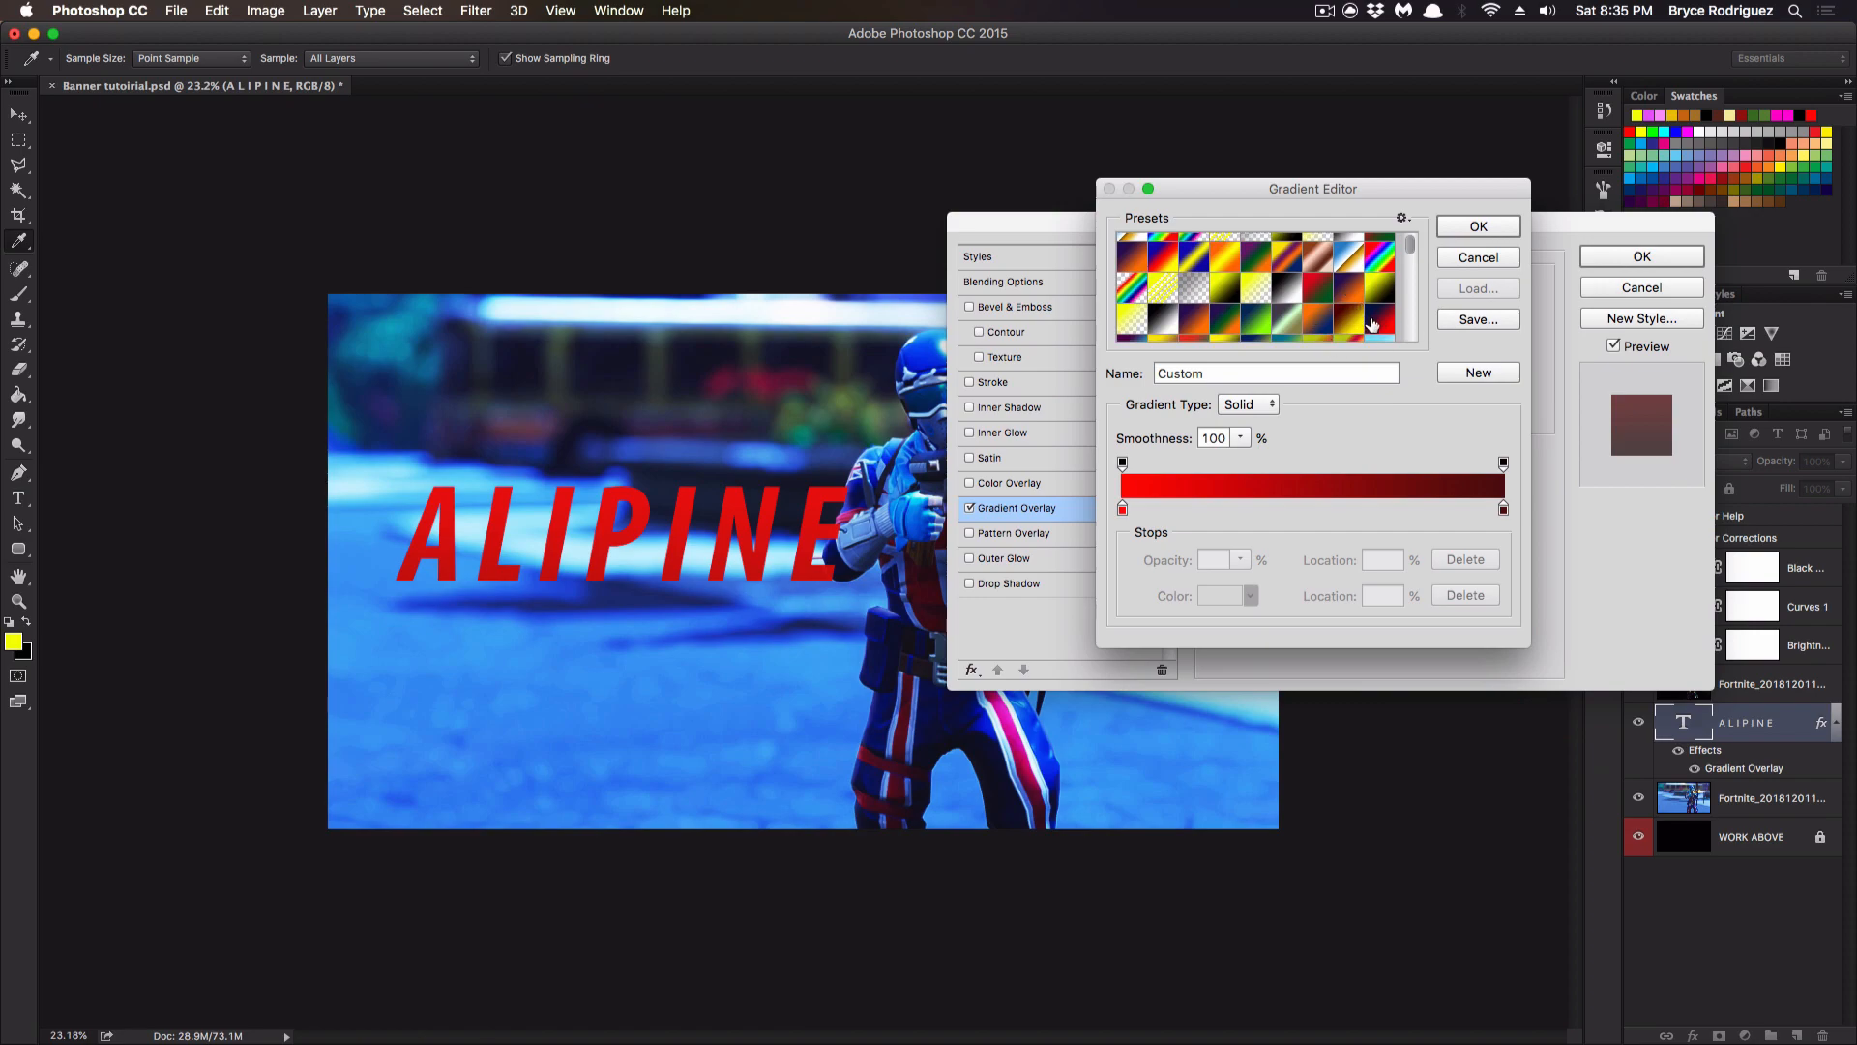
pyautogui.click(1262, 288)
pyautogui.scroll(-4, 1282, 280)
pyautogui.scroll(-3, 1275, 278)
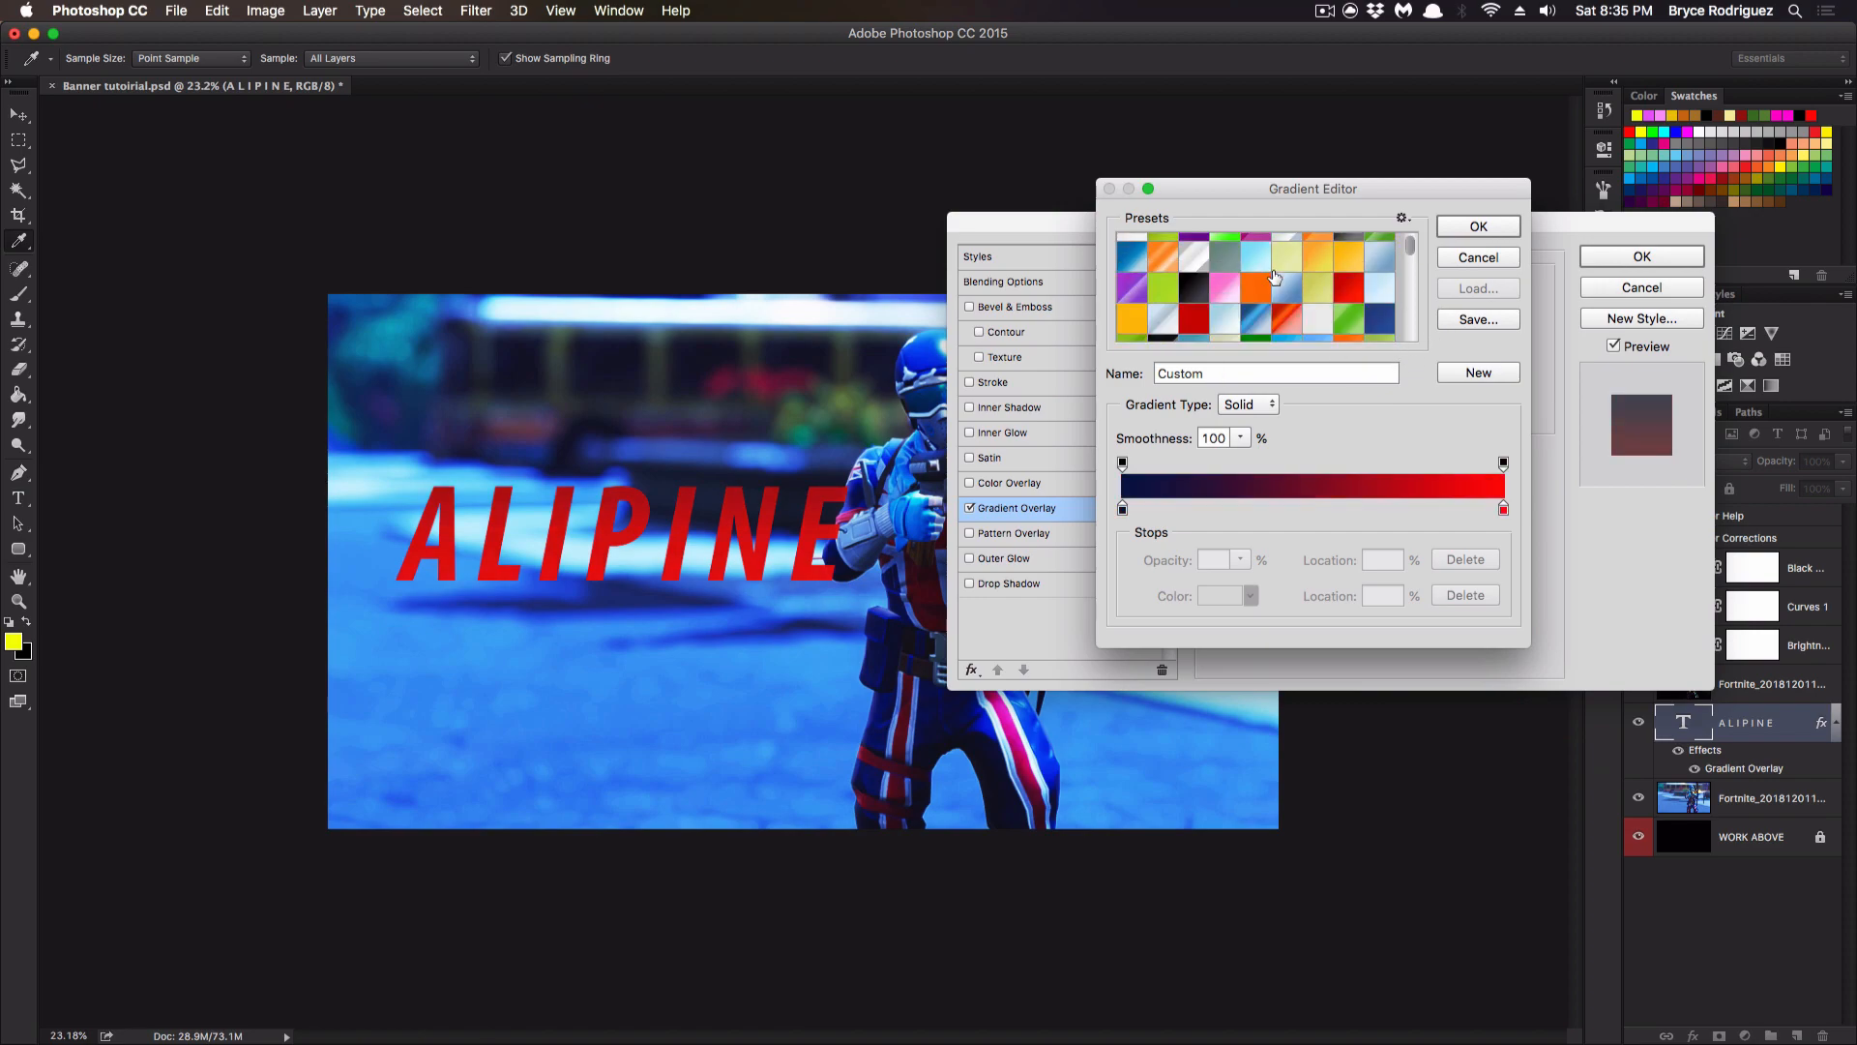
pyautogui.scroll(-4, 1284, 310)
pyautogui.click(1256, 319)
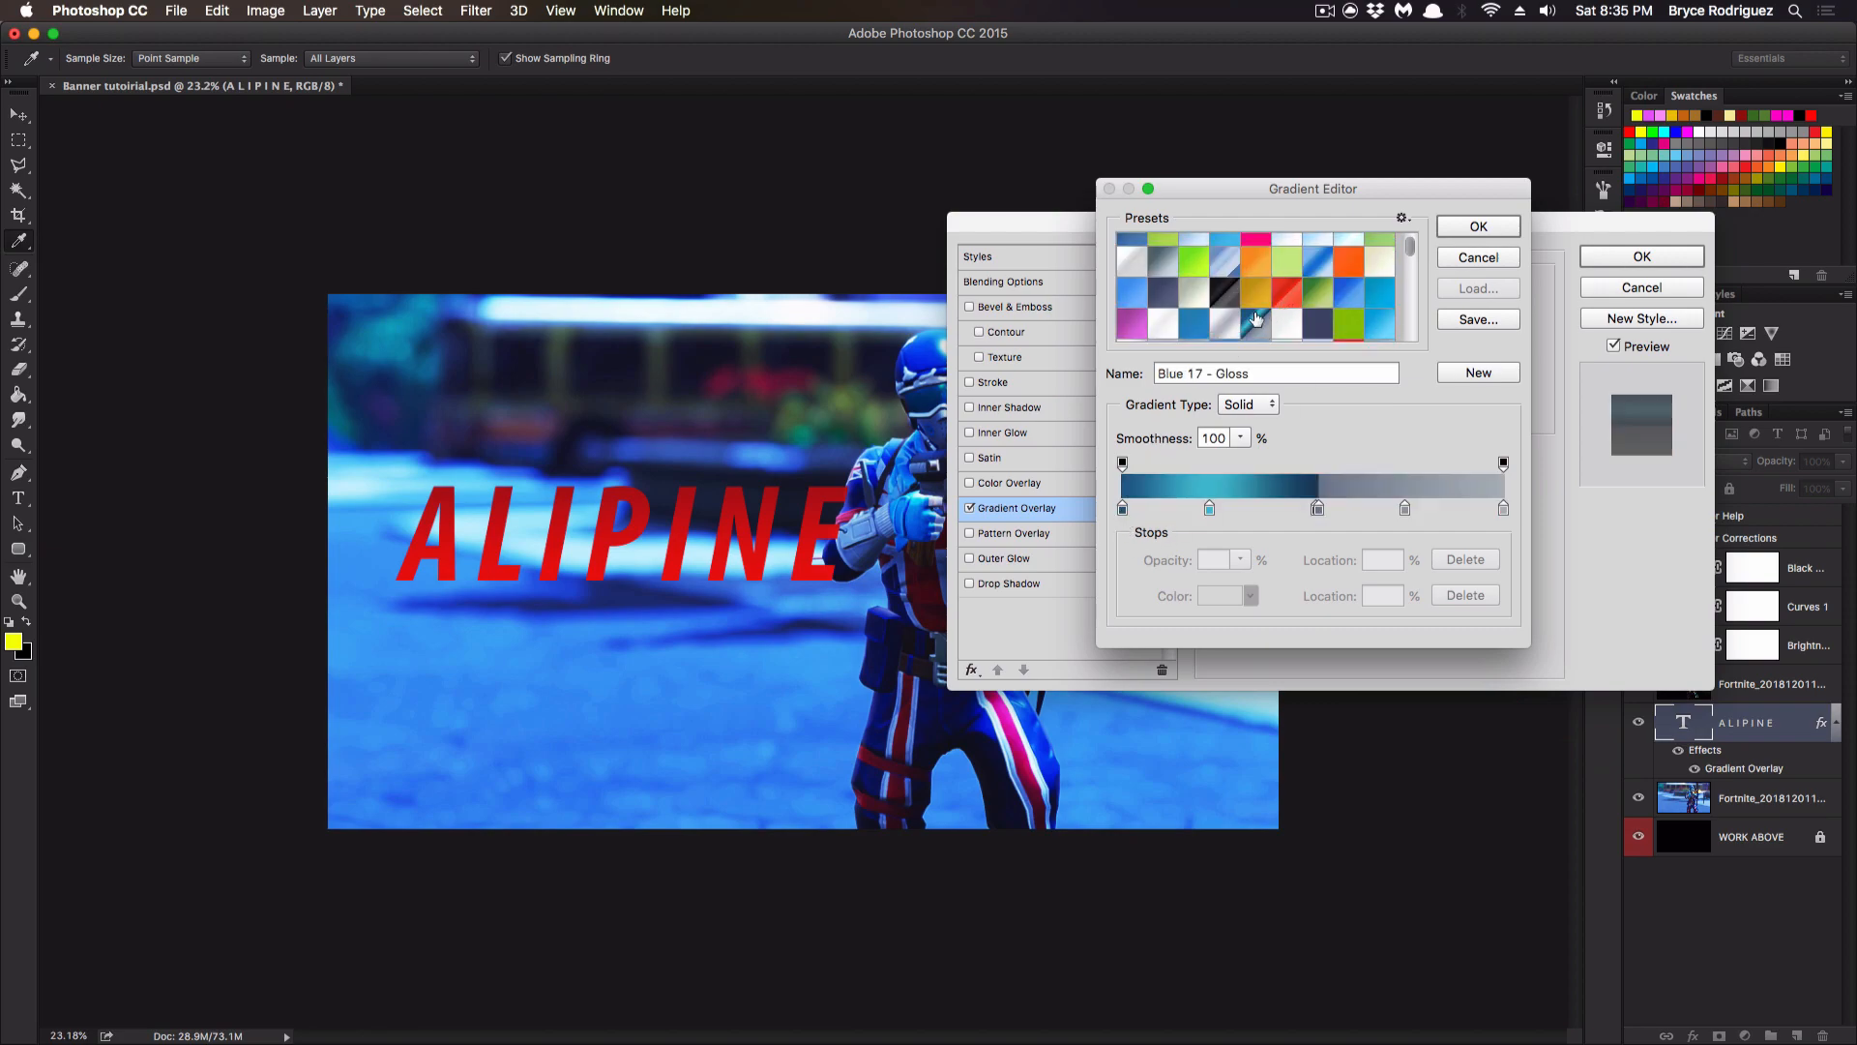
# Try the Gradient 039 and SN_Roses gradient presets on the ALIPINE text.
pyautogui.scroll(-3, 1262, 309)
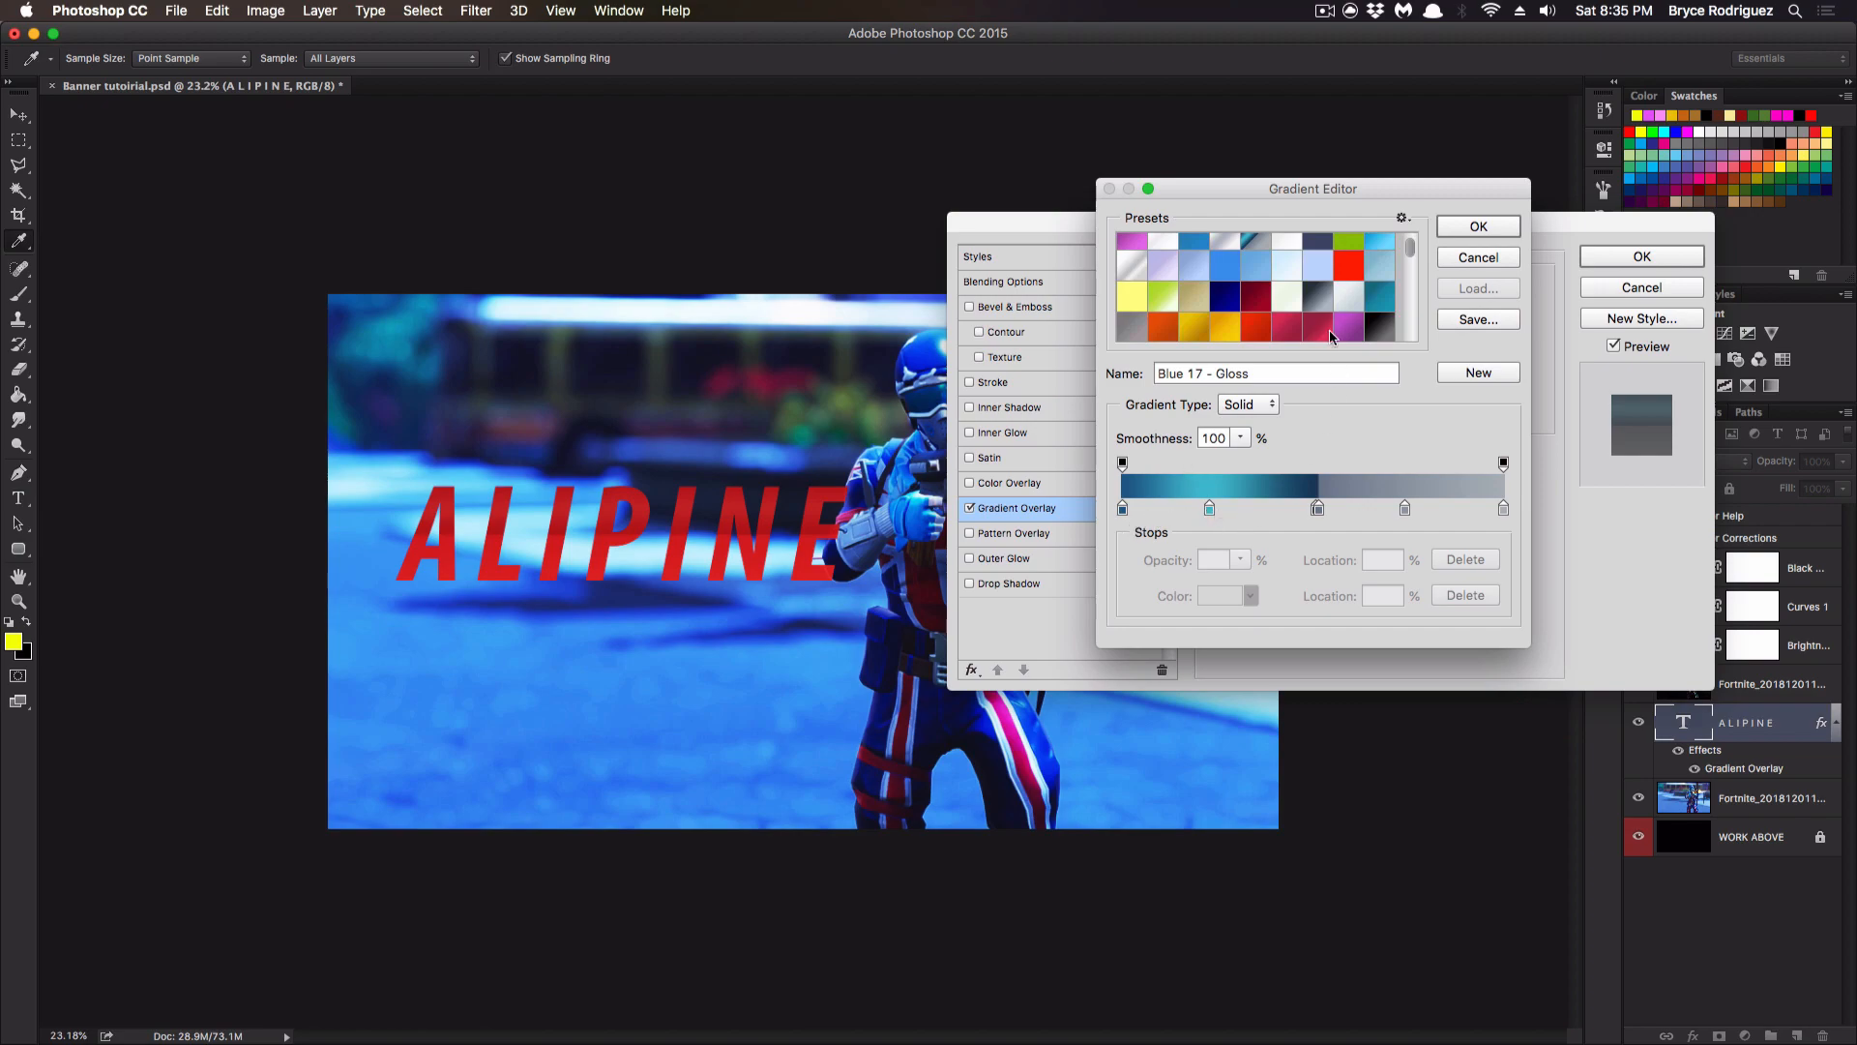
pyautogui.scroll(-5, 1320, 300)
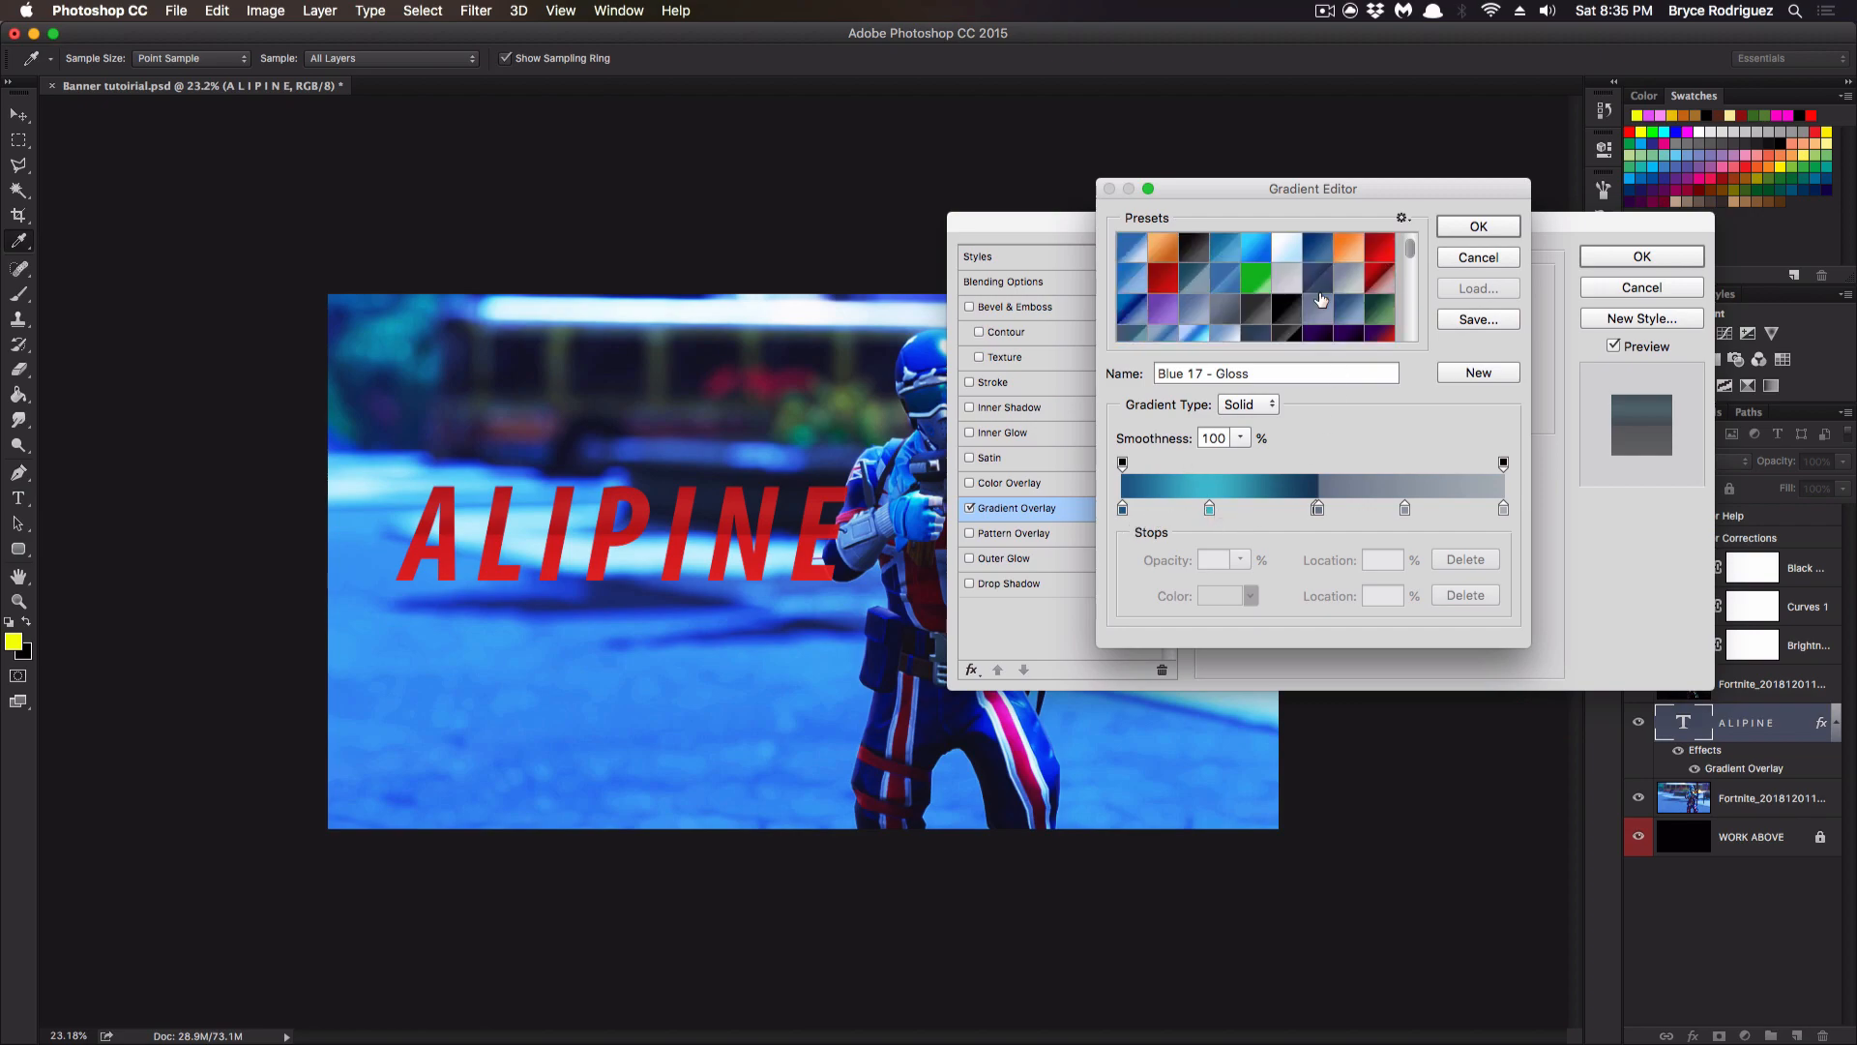
pyautogui.click(1380, 252)
pyautogui.click(1380, 280)
pyautogui.scroll(-3, 1277, 305)
pyautogui.scroll(-8, 1276, 306)
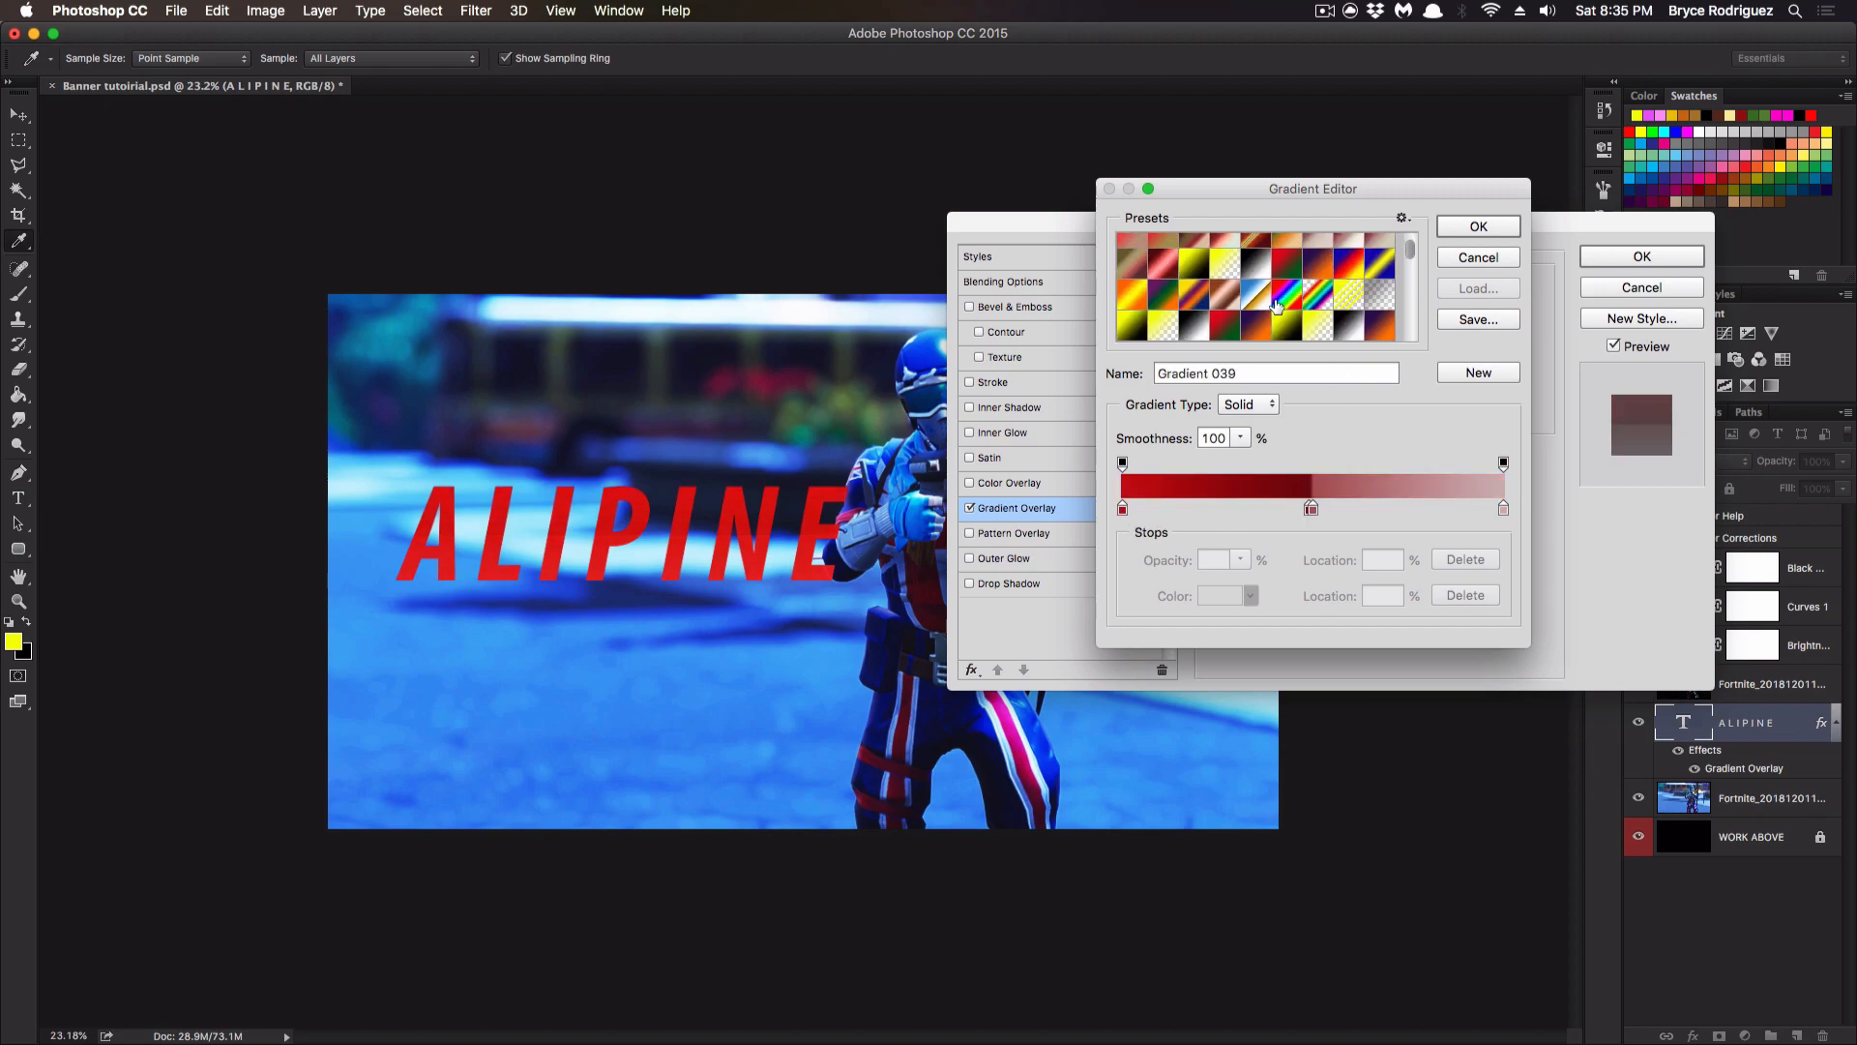
pyautogui.click(1311, 298)
pyautogui.scroll(8, 1311, 298)
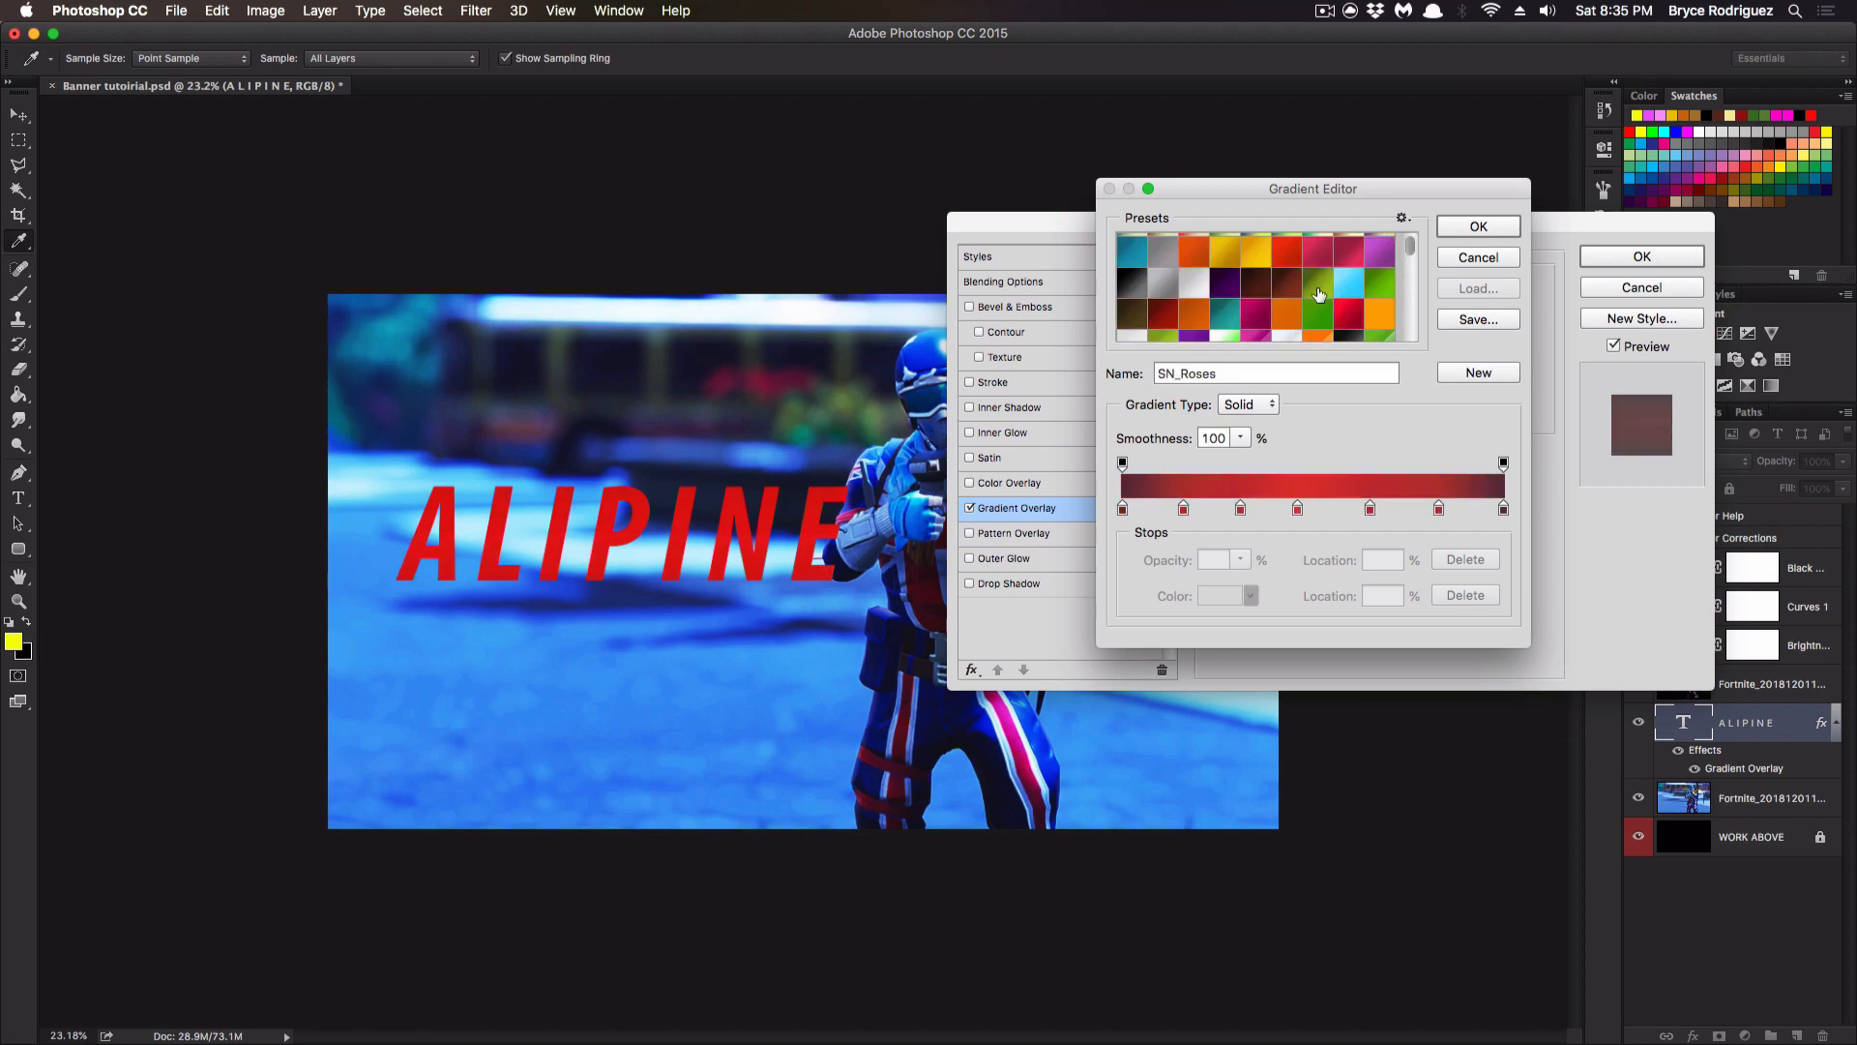
# Apply the navy-to-red preset to the Gradient Overlay and set the overlay's opacity to 50%.
pyautogui.scroll(-2, 1311, 298)
pyautogui.scroll(-5, 1312, 298)
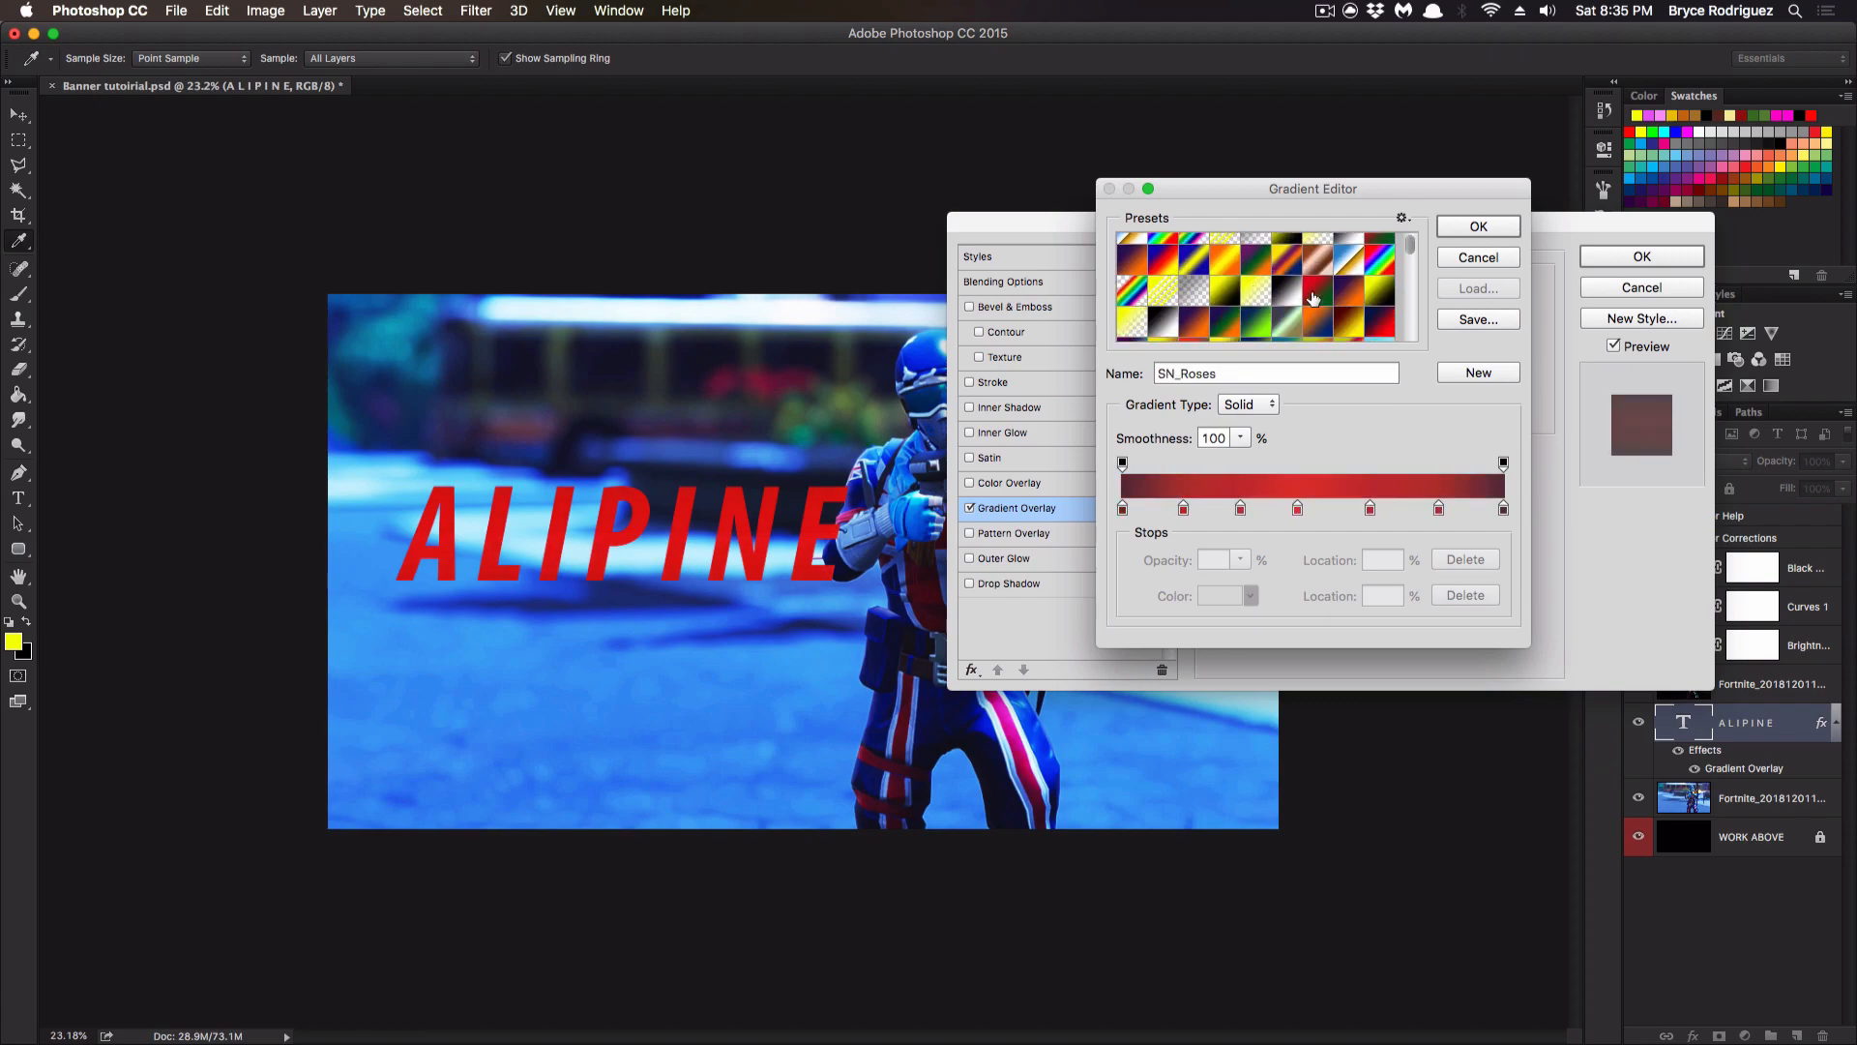
pyautogui.click(1389, 281)
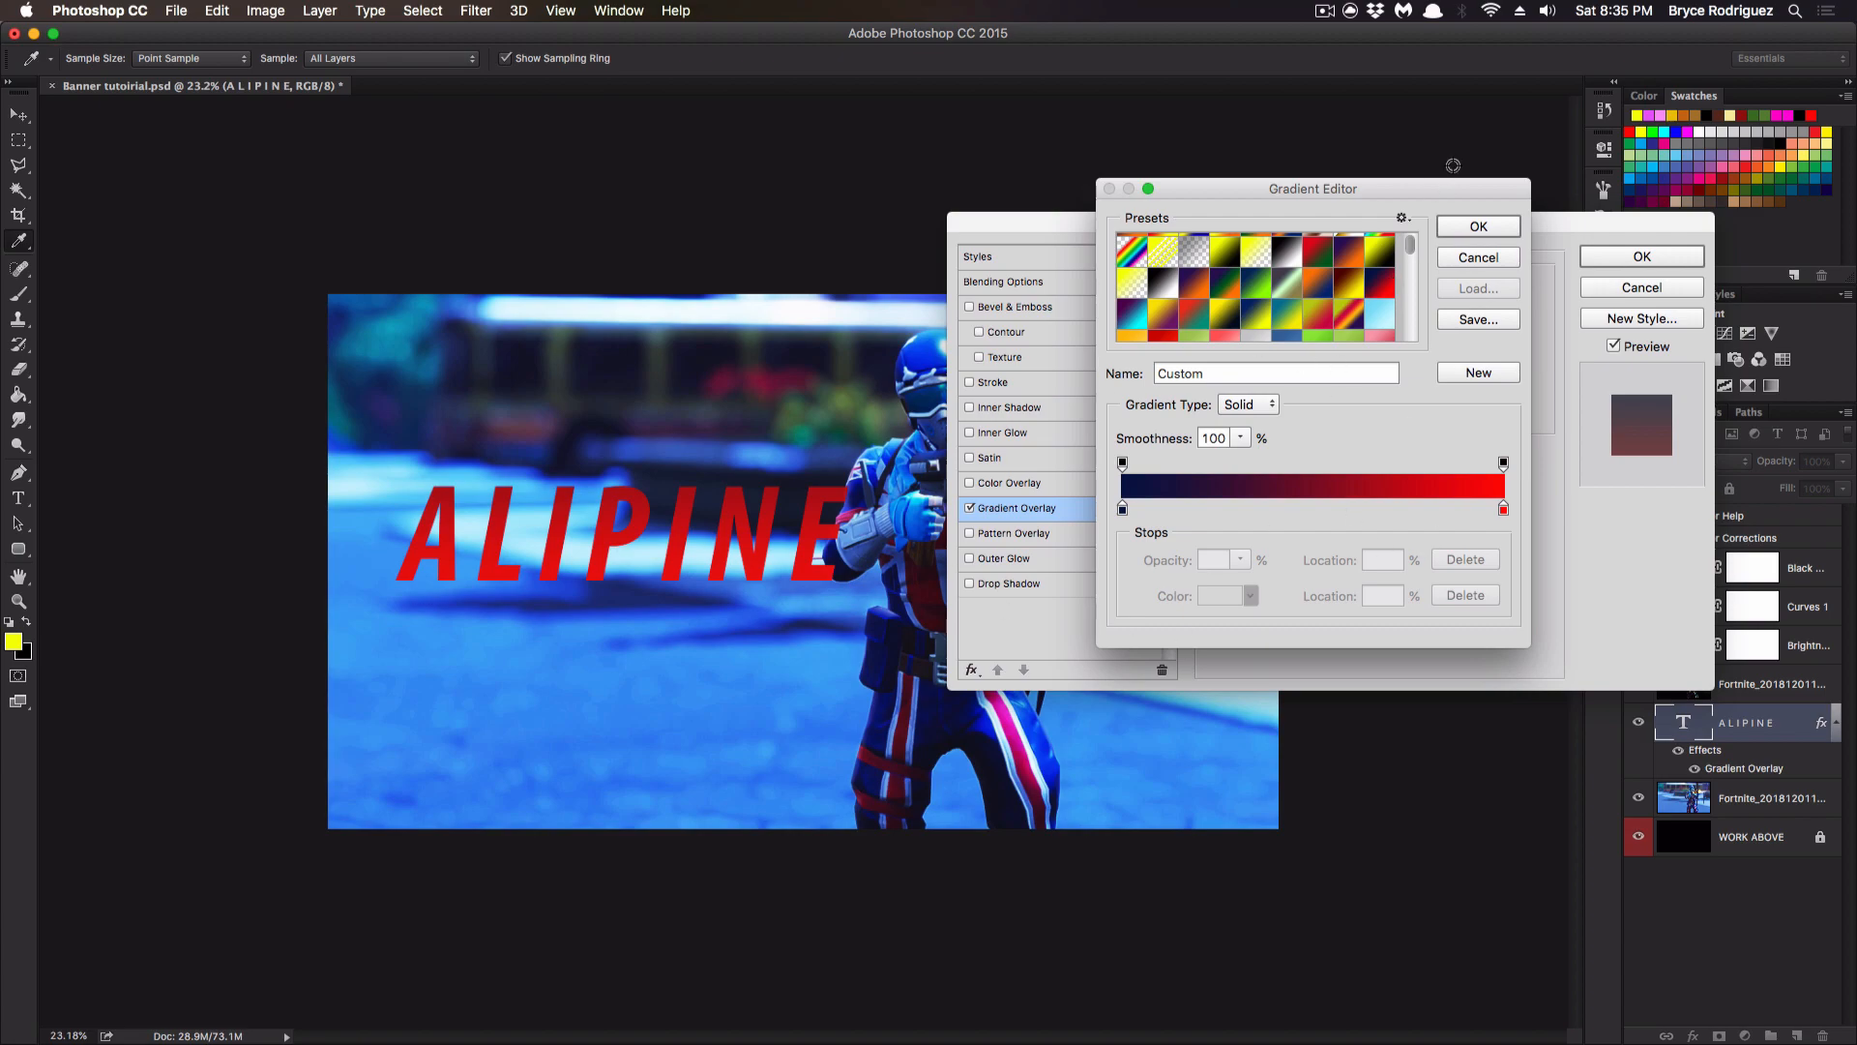
pyautogui.click(1477, 229)
pyautogui.moveTo(1320, 304); pyautogui.dragTo(1331, 307)
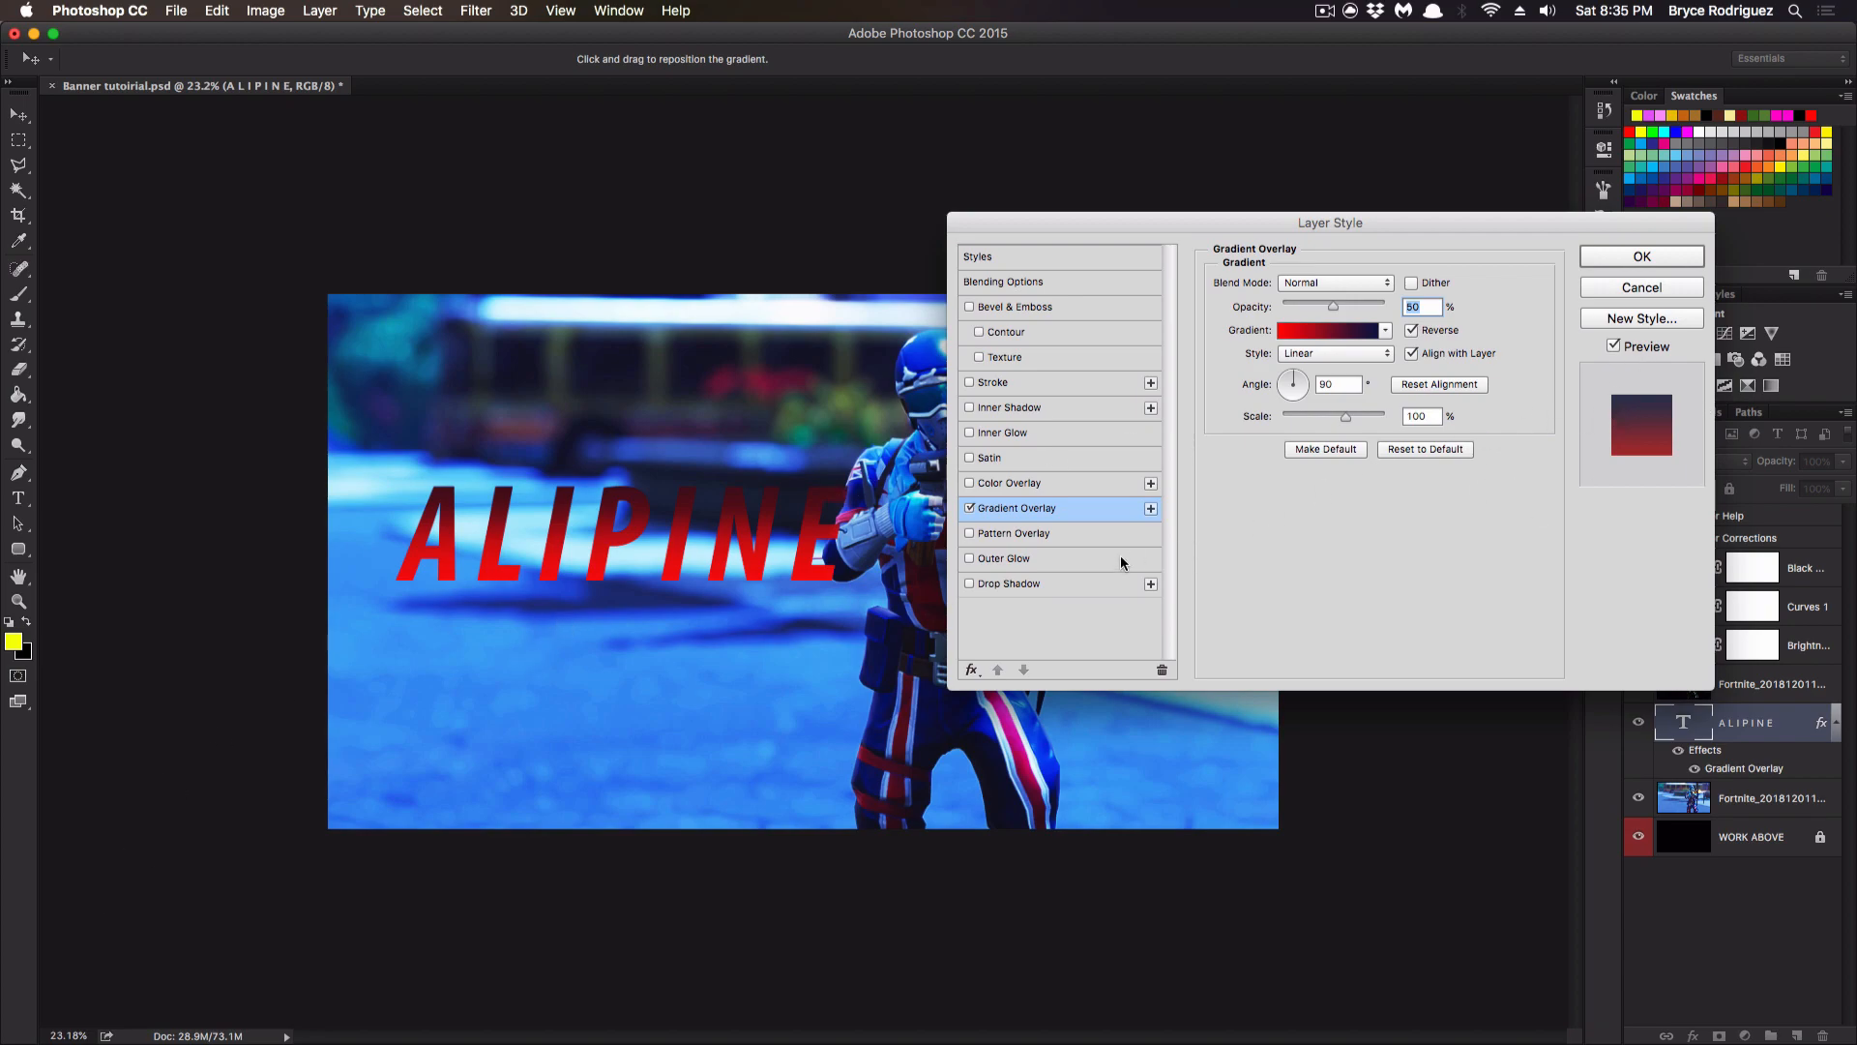
# Add an Outer Glow to the ALIPINE text and set its spread to 100%.
pyautogui.click(999, 559)
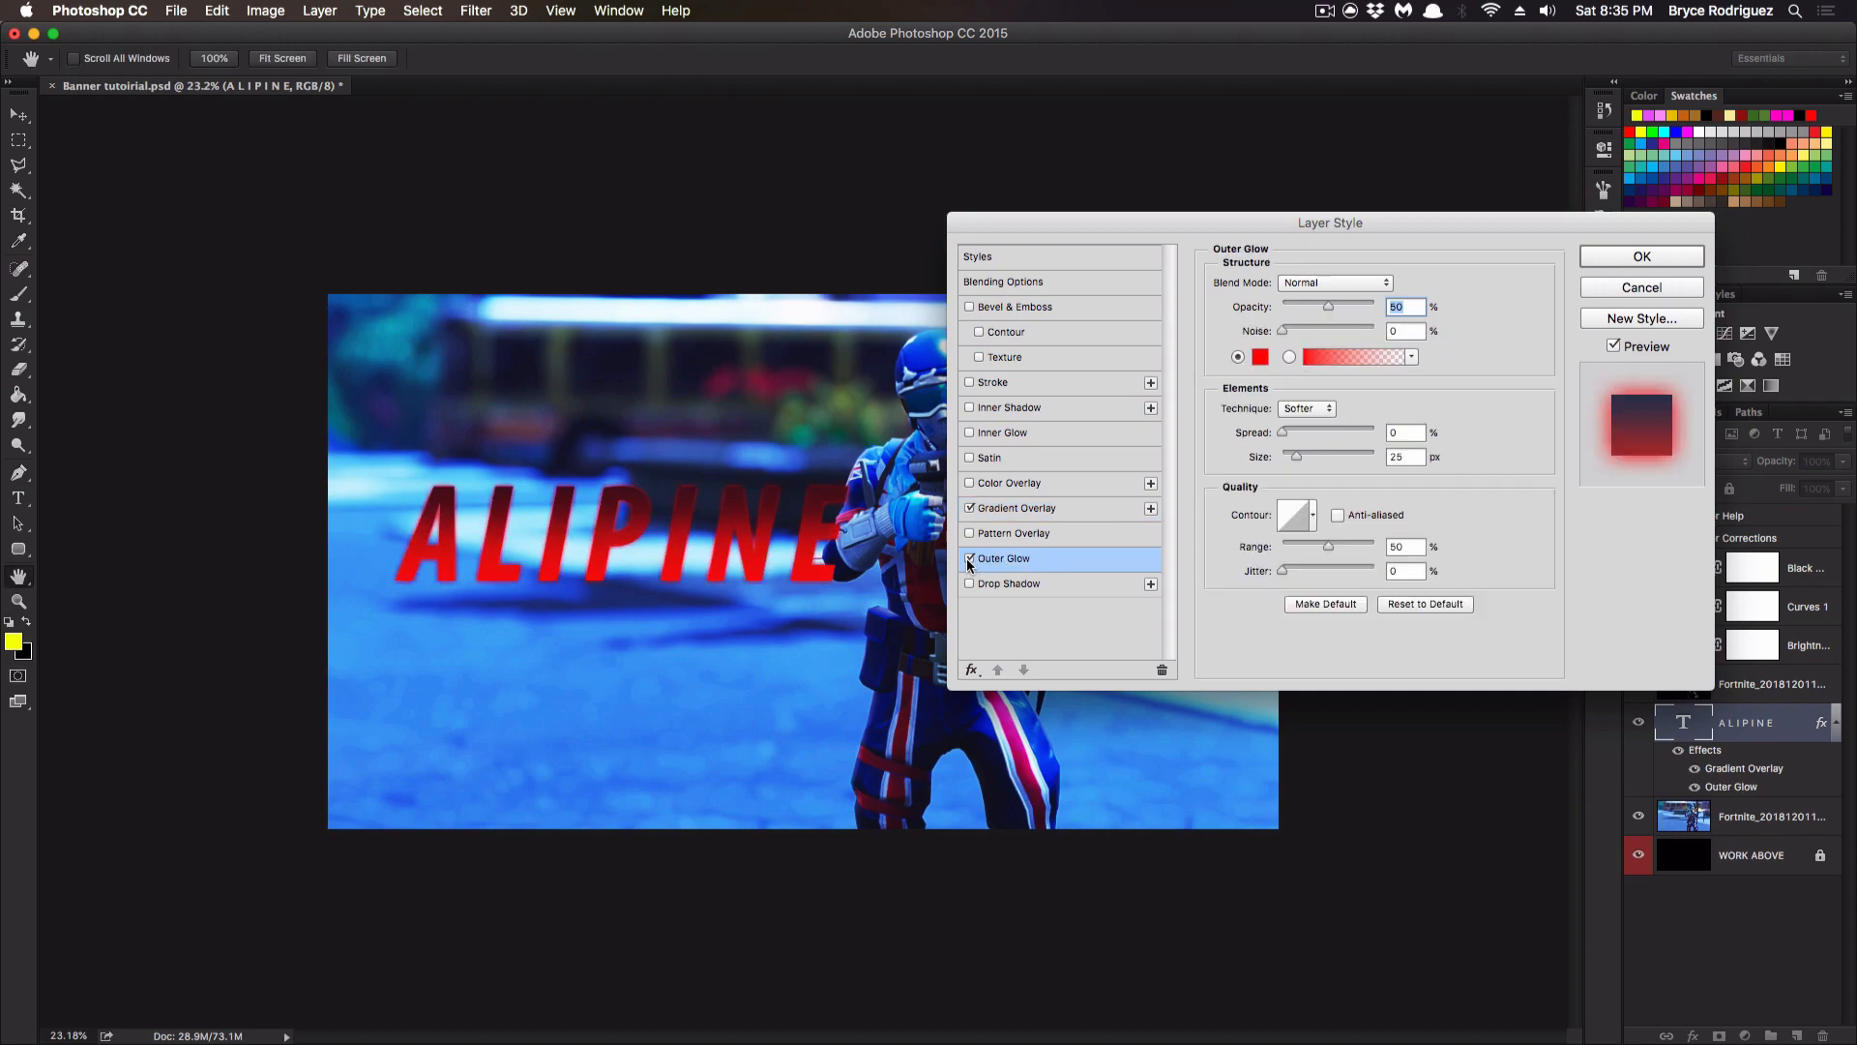
pyautogui.click(1292, 412)
pyautogui.click(1315, 411)
pyautogui.moveTo(1288, 431); pyautogui.dragTo(1398, 436)
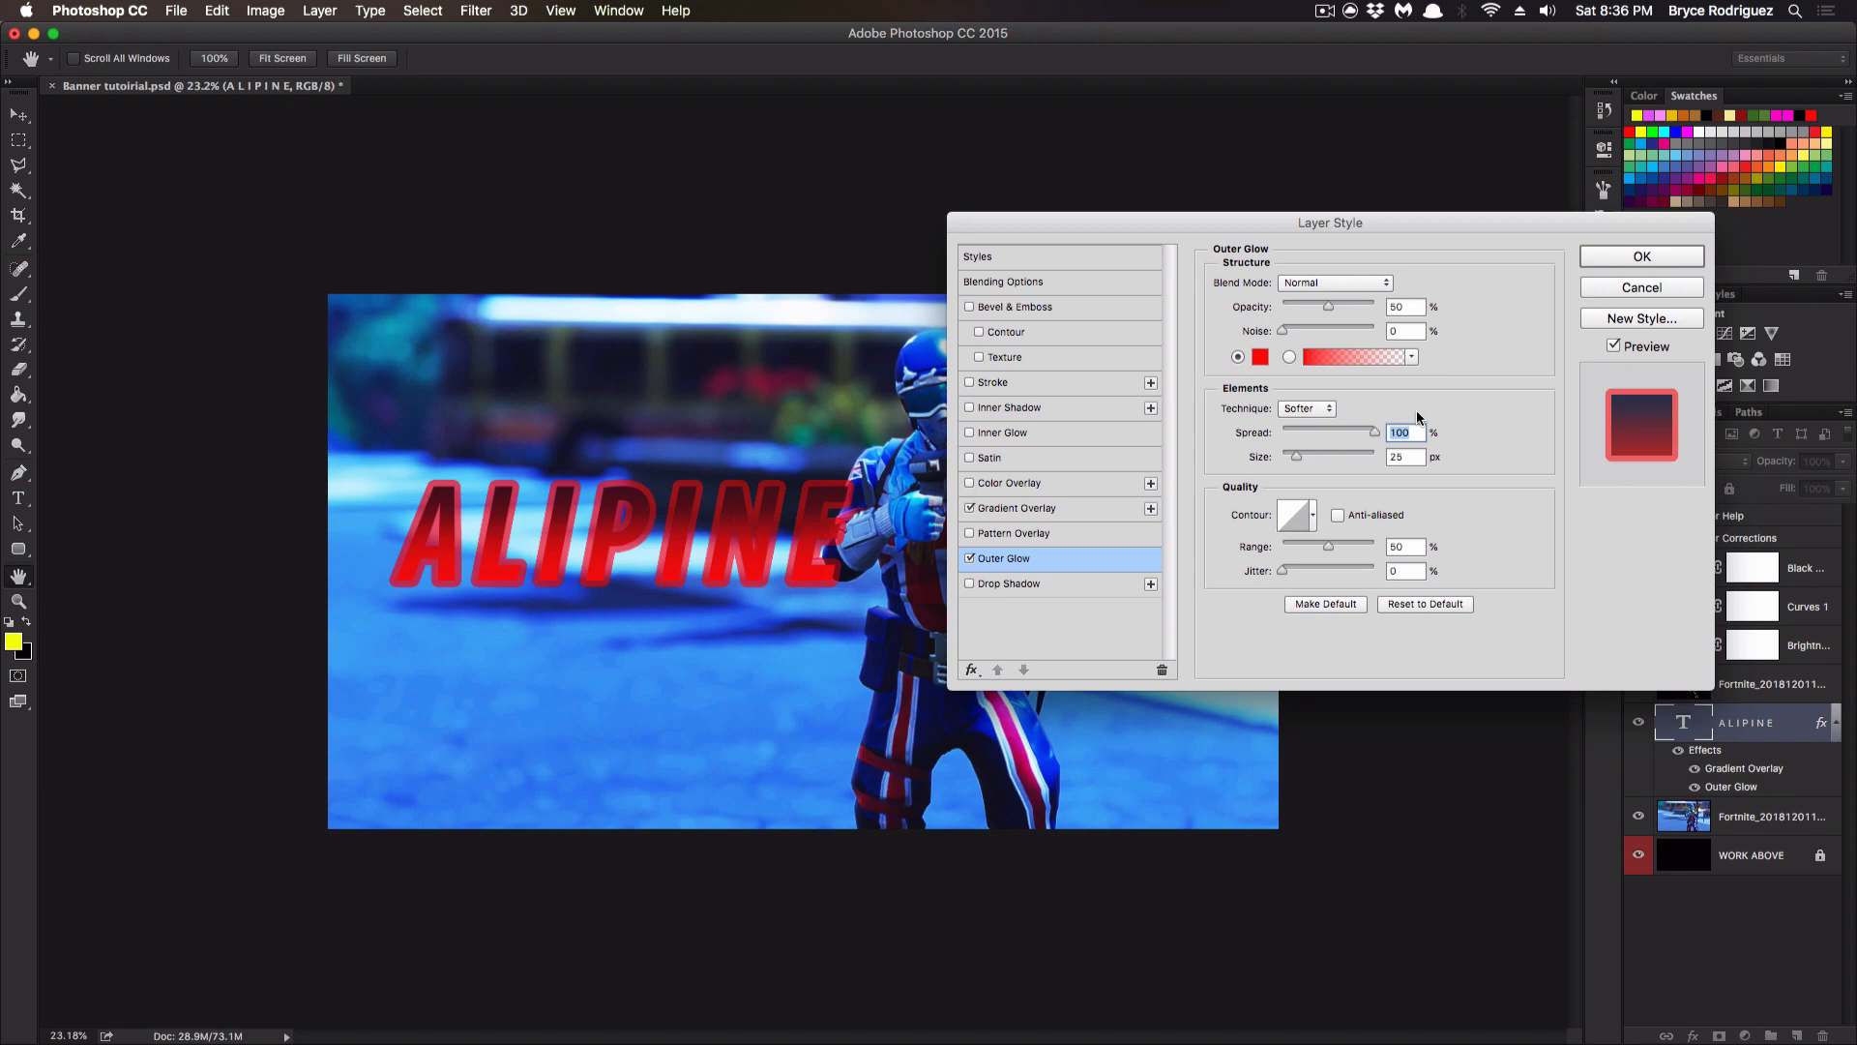
# Change the Outer Glow color to the bright blue 00aeff.
pyautogui.click(1261, 357)
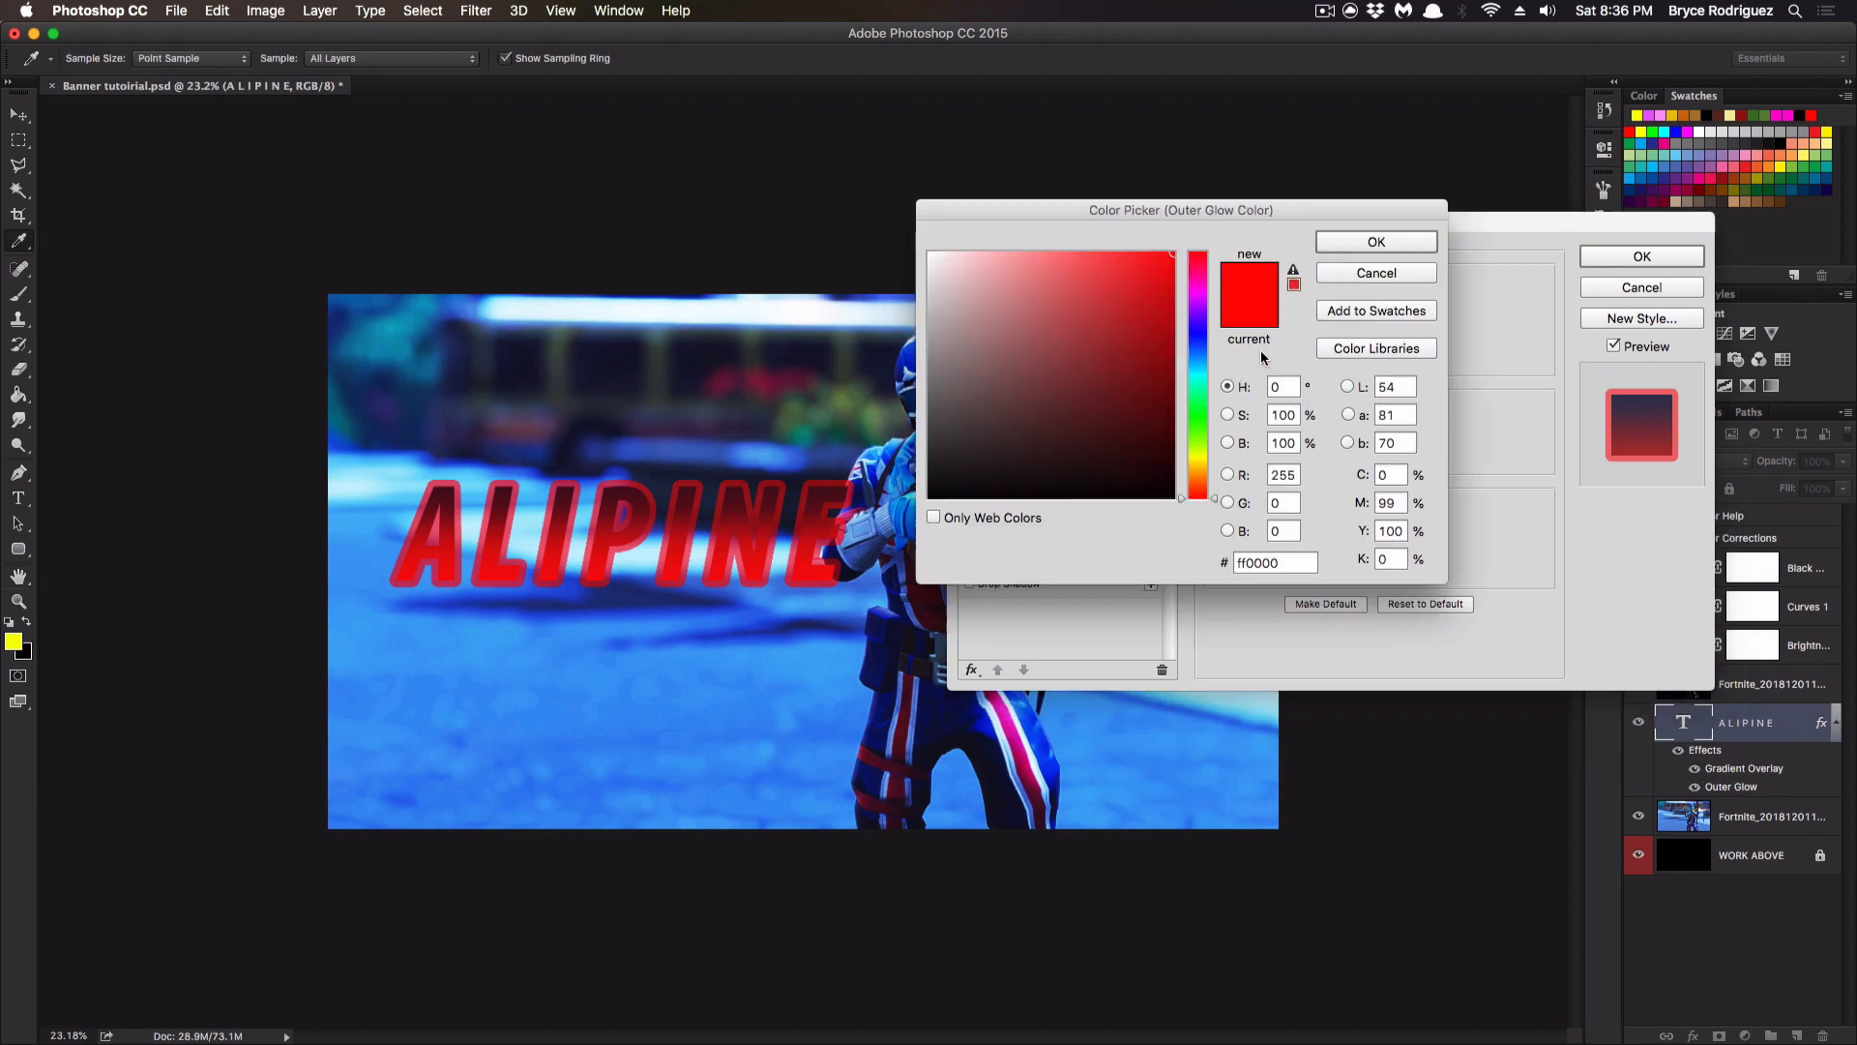
pyautogui.click(1196, 339)
pyautogui.moveTo(1215, 235)
pyautogui.mouseDown()
pyautogui.moveTo(1197, 213)
pyautogui.moveTo(1197, 369)
pyautogui.mouseUp()
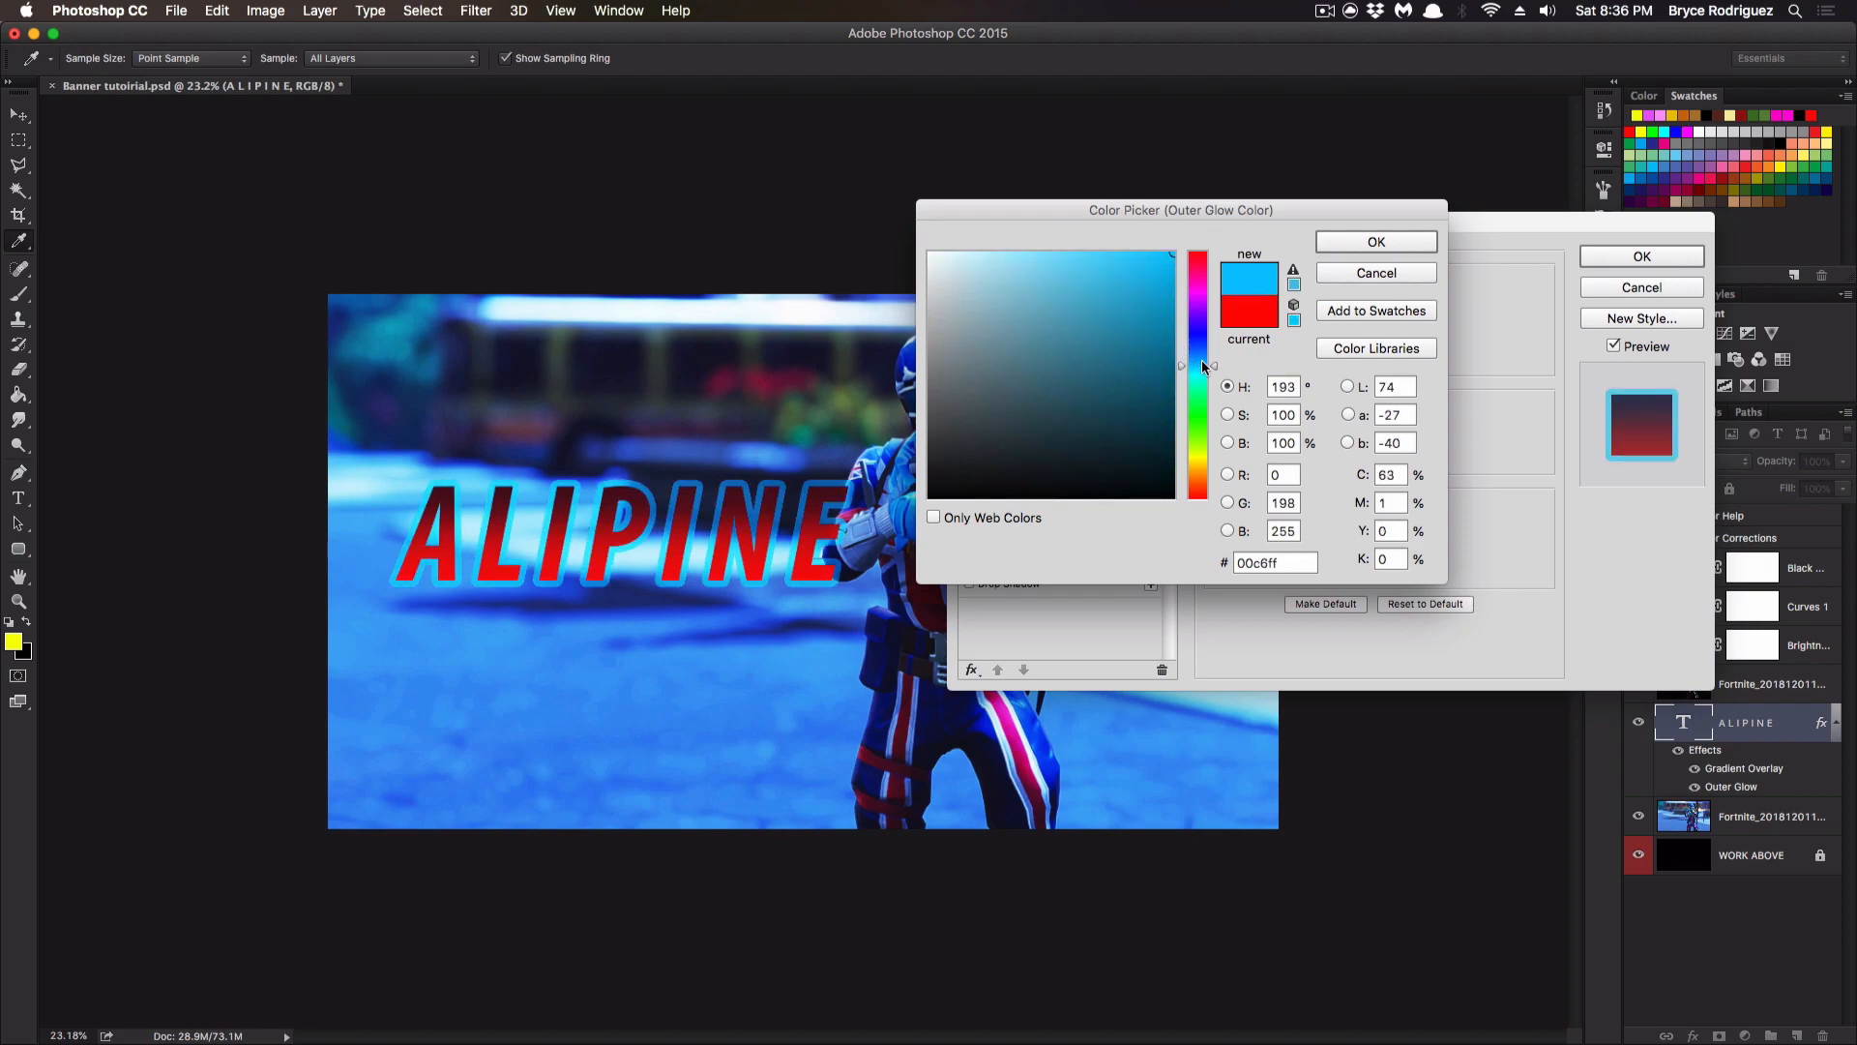
pyautogui.moveTo(1201, 360); pyautogui.dragTo(1201, 364)
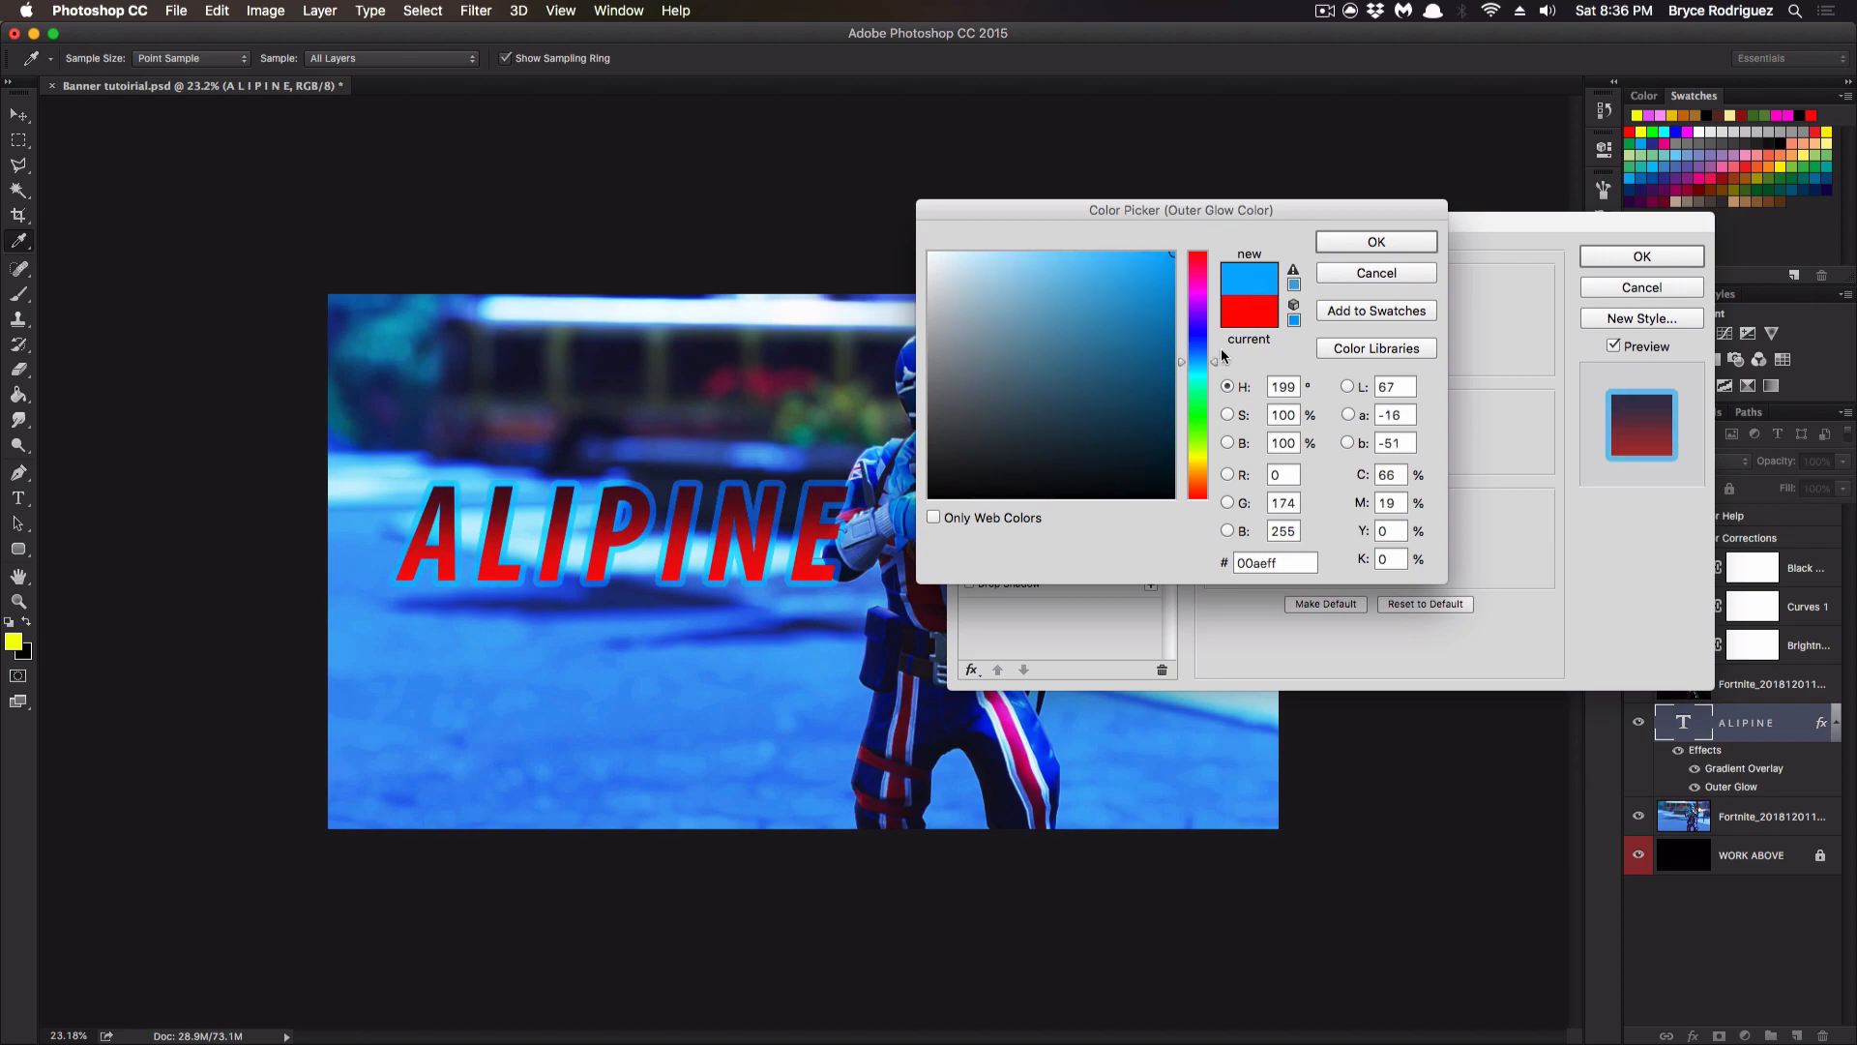
pyautogui.click(1340, 243)
# Compare the ALIPINE text with and without the Gradient Overlay, and lower the overlay's opacity to 10%.
pyautogui.click(969, 509)
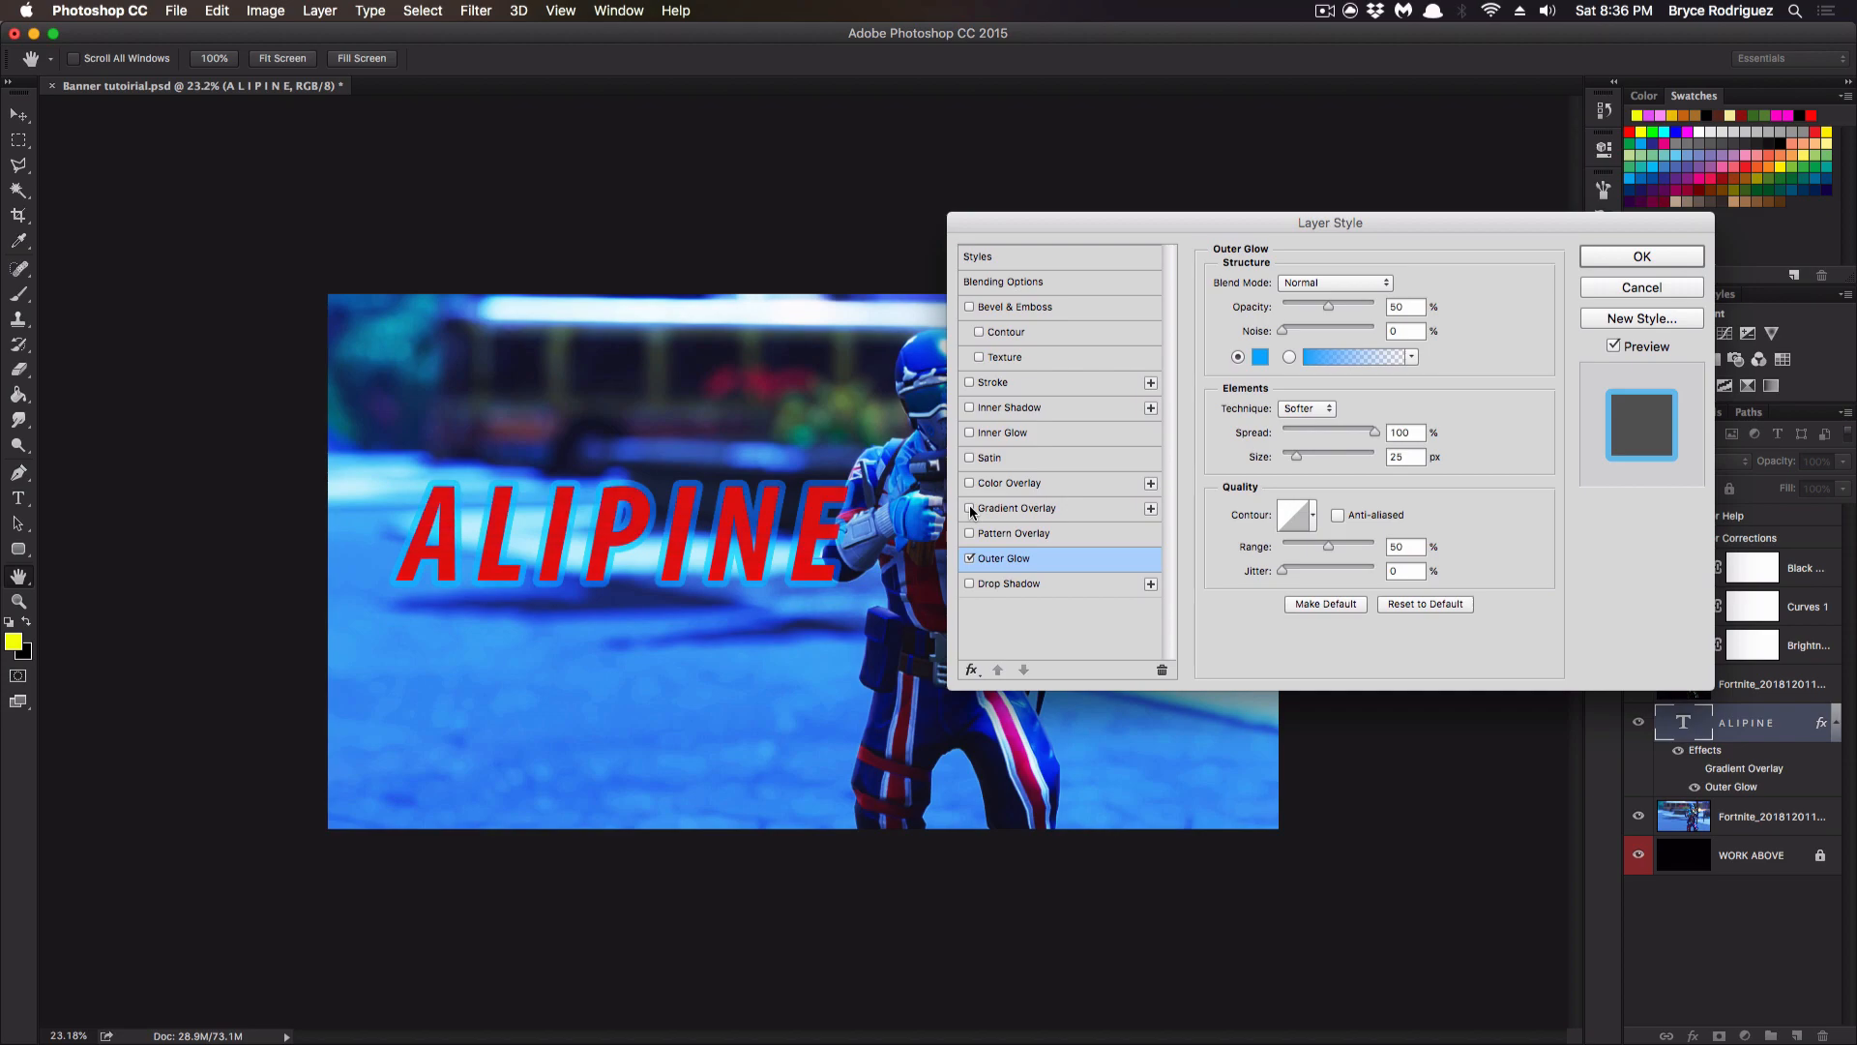
pyautogui.click(969, 508)
pyautogui.click(1023, 509)
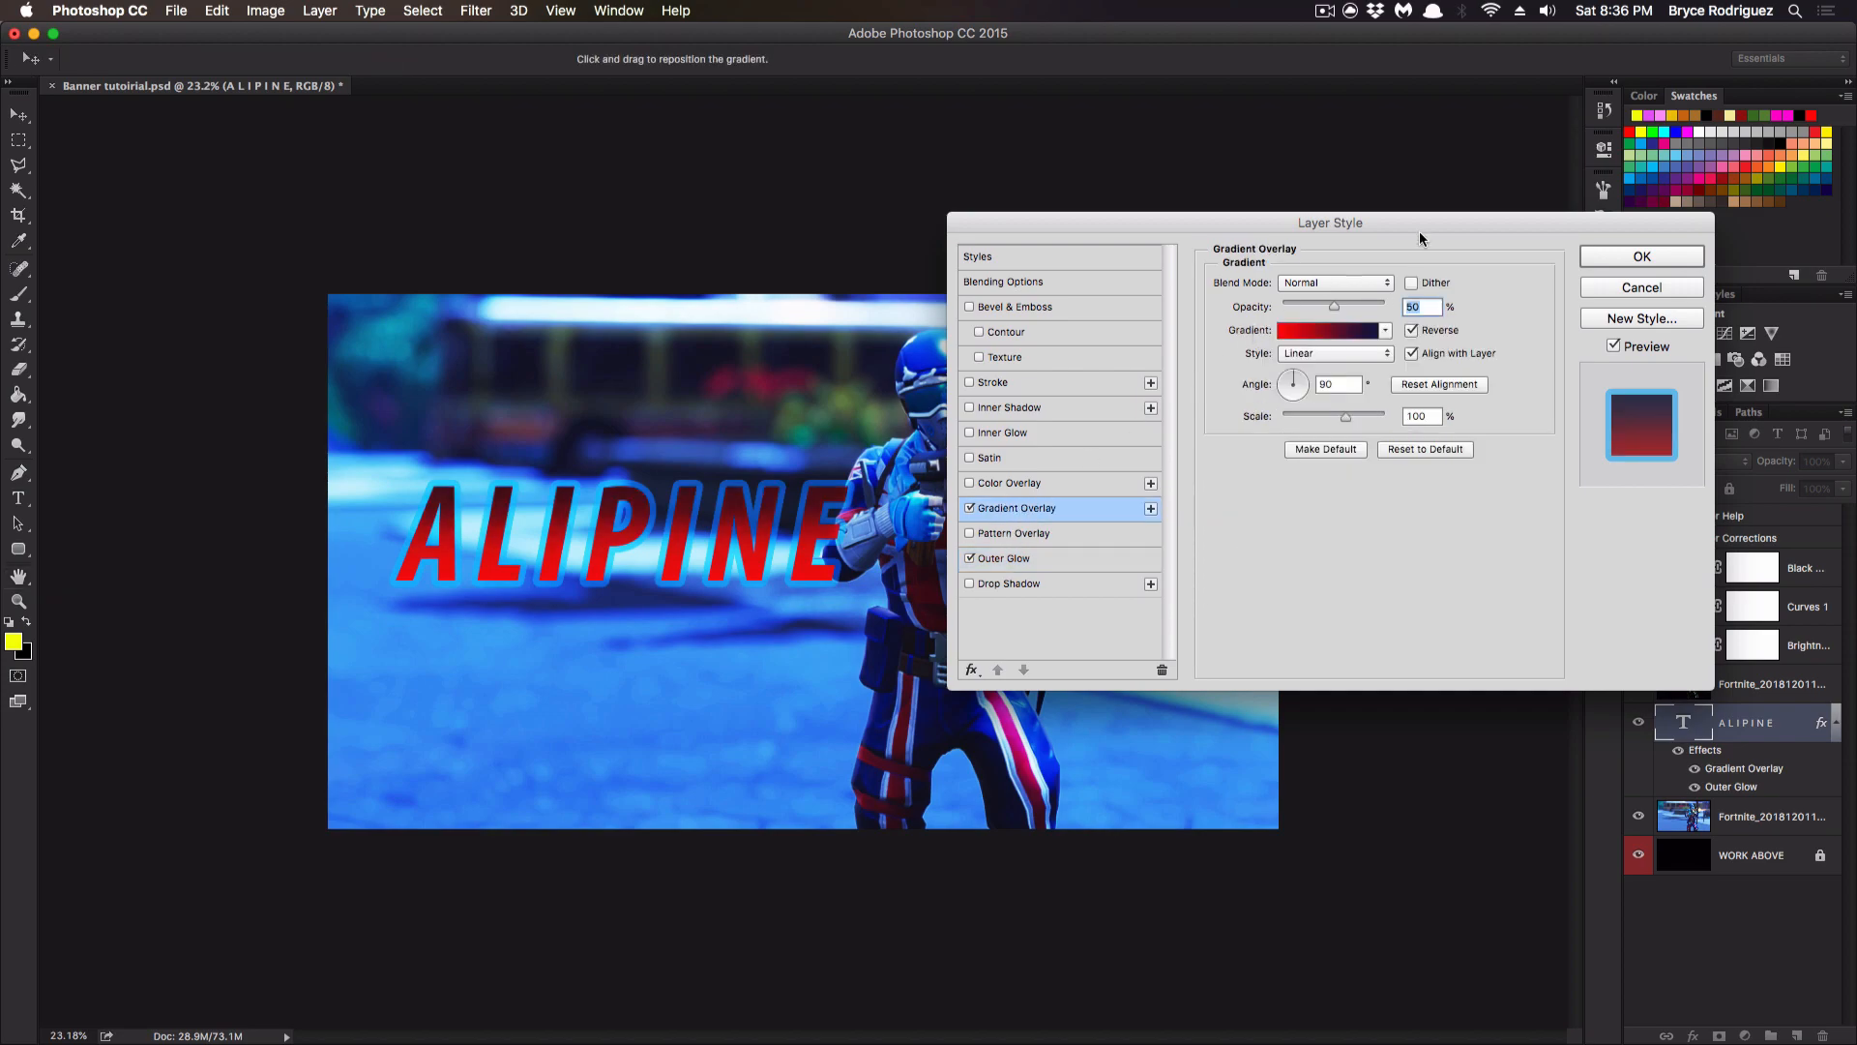
pyautogui.moveTo(1321, 303); pyautogui.dragTo(1294, 311)
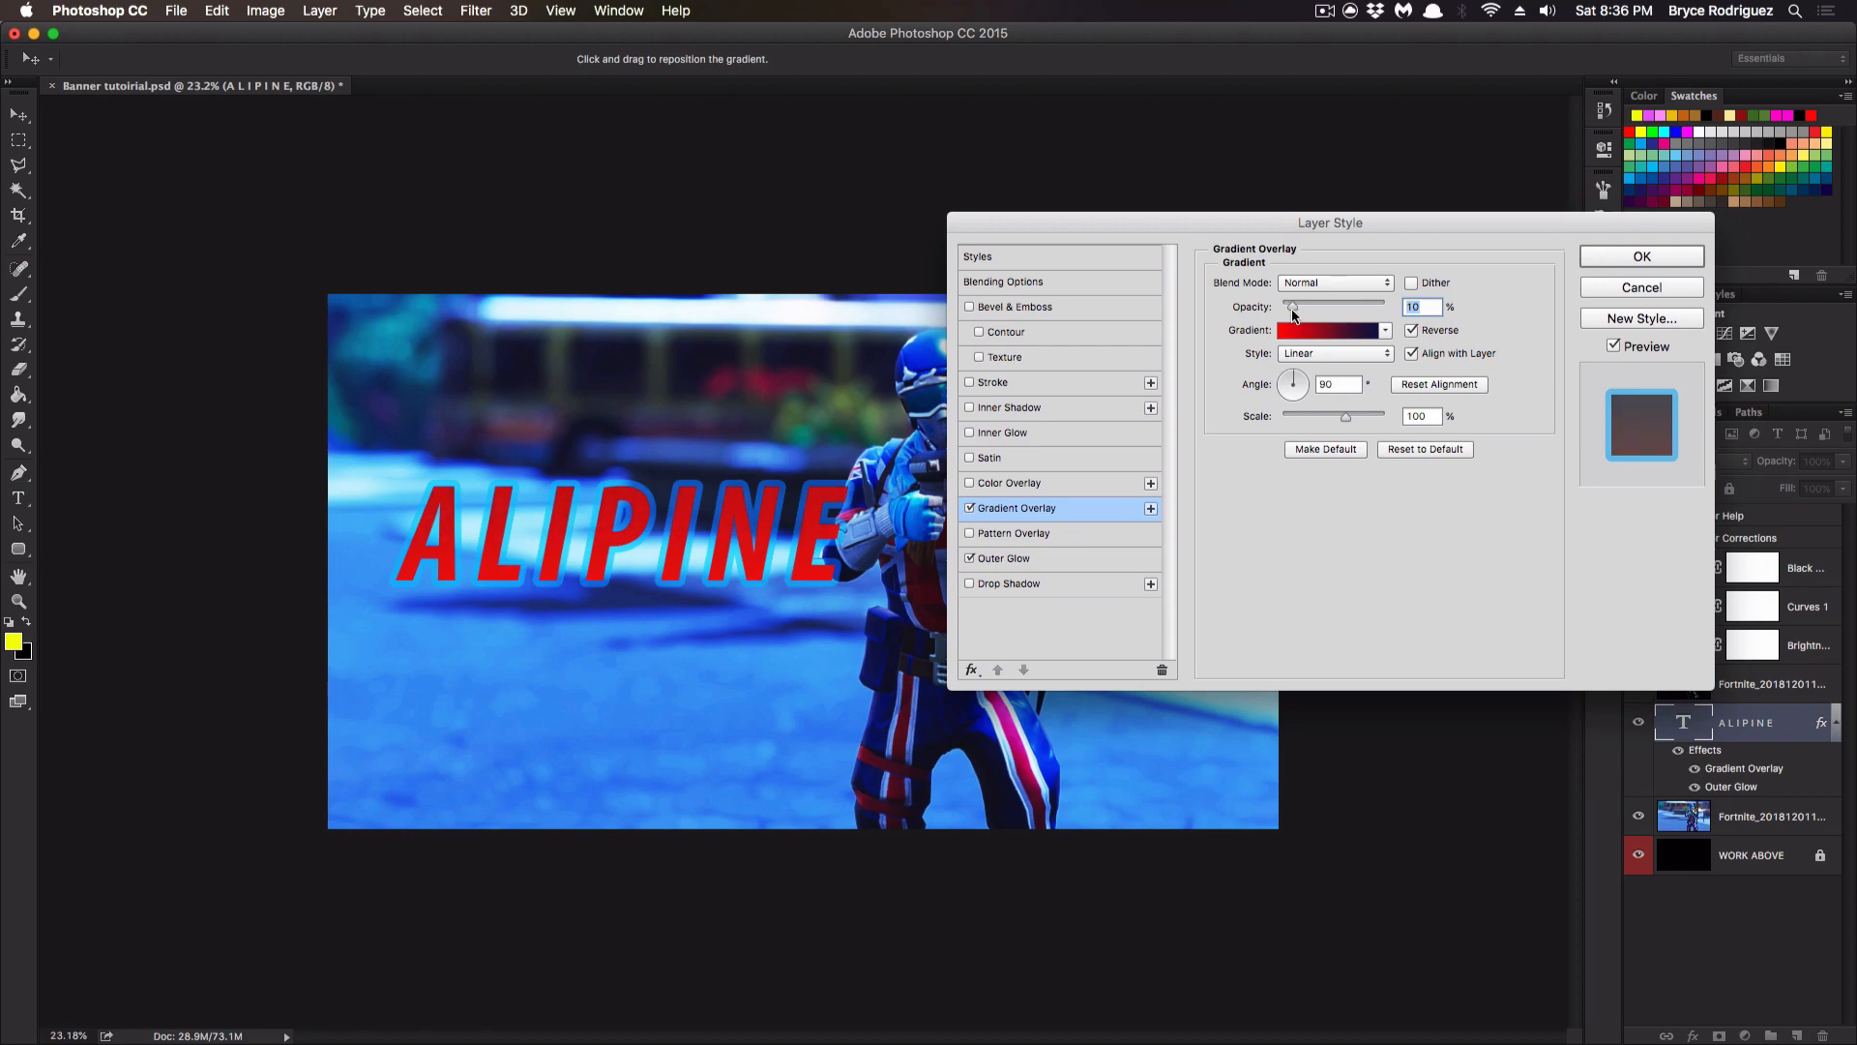
# Try a thicker outside Stroke on the ALIPINE text in place of the Outer Glow, and switch back to the glow.
pyautogui.click(1026, 566)
pyautogui.click(969, 559)
pyautogui.click(992, 383)
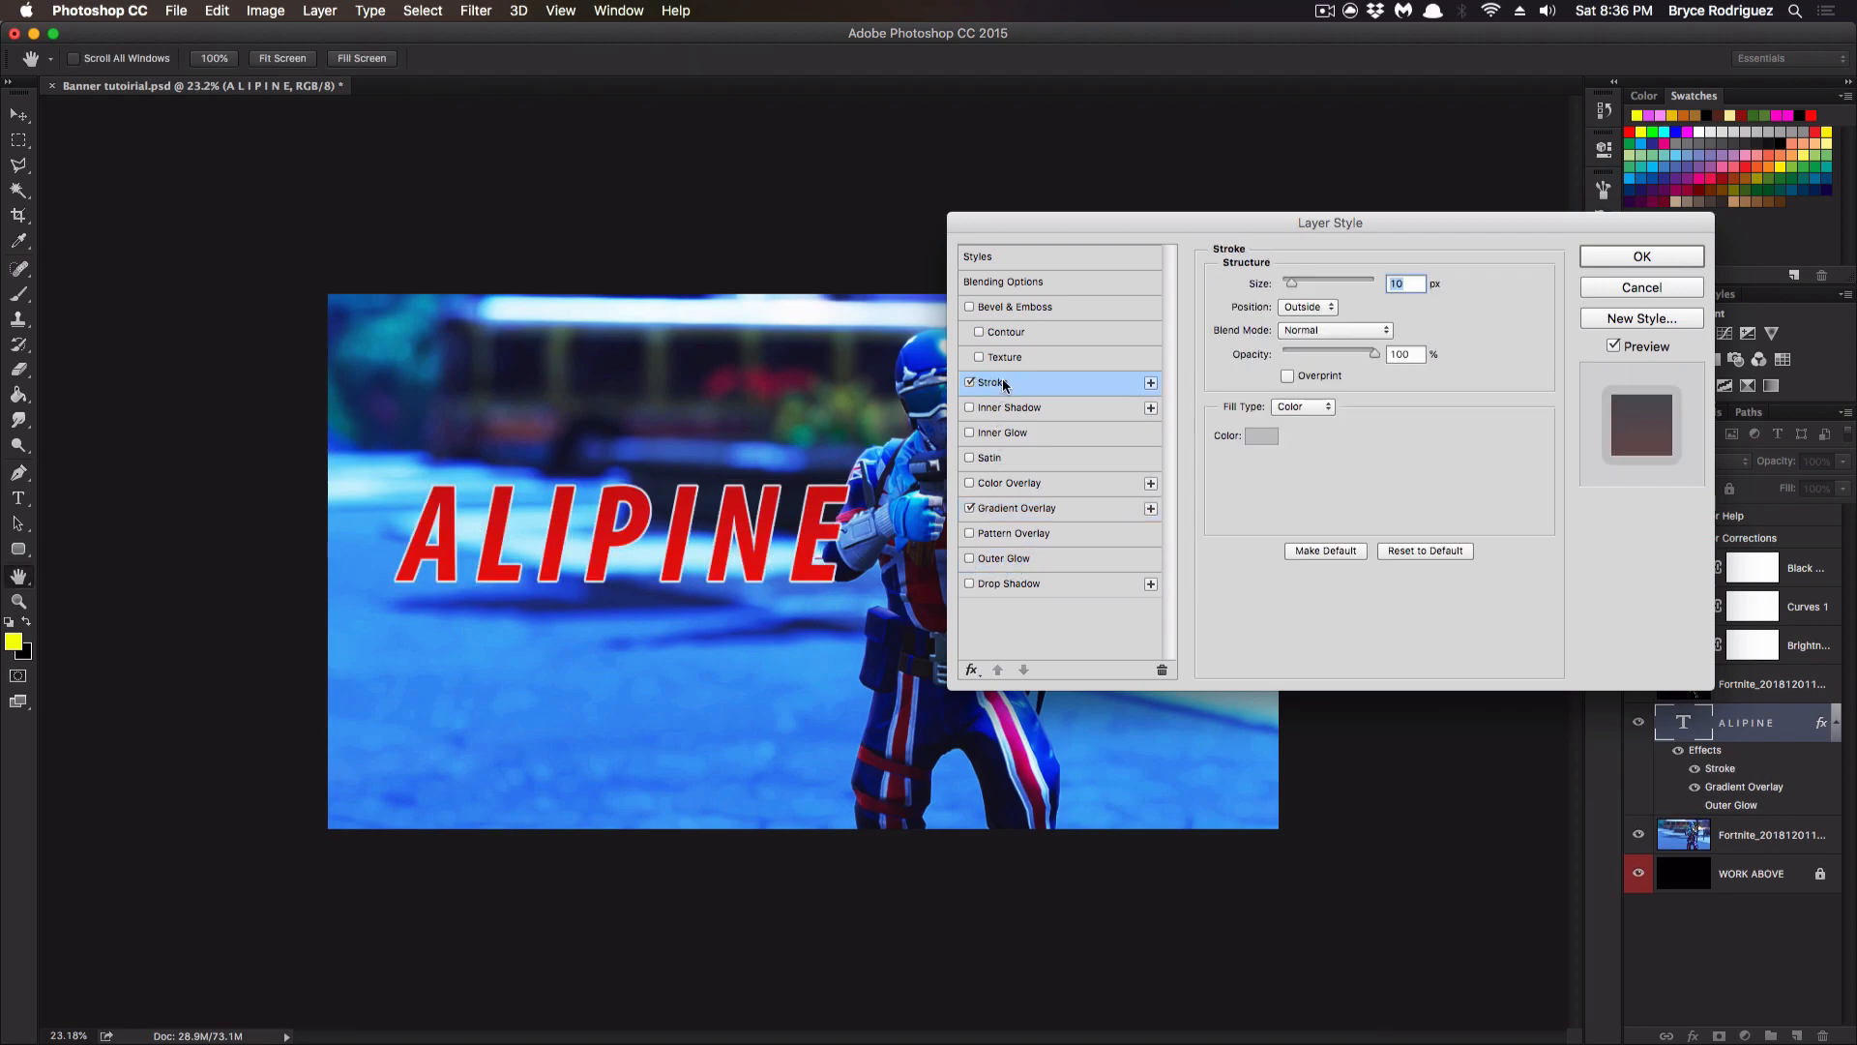
pyautogui.click(1315, 307)
pyautogui.click(1305, 307)
pyautogui.moveTo(1292, 282)
pyautogui.mouseDown()
pyautogui.moveTo(1336, 280)
pyautogui.moveTo(1277, 283)
pyautogui.moveTo(1296, 283)
pyautogui.mouseUp()
pyautogui.click(969, 383)
pyautogui.click(969, 559)
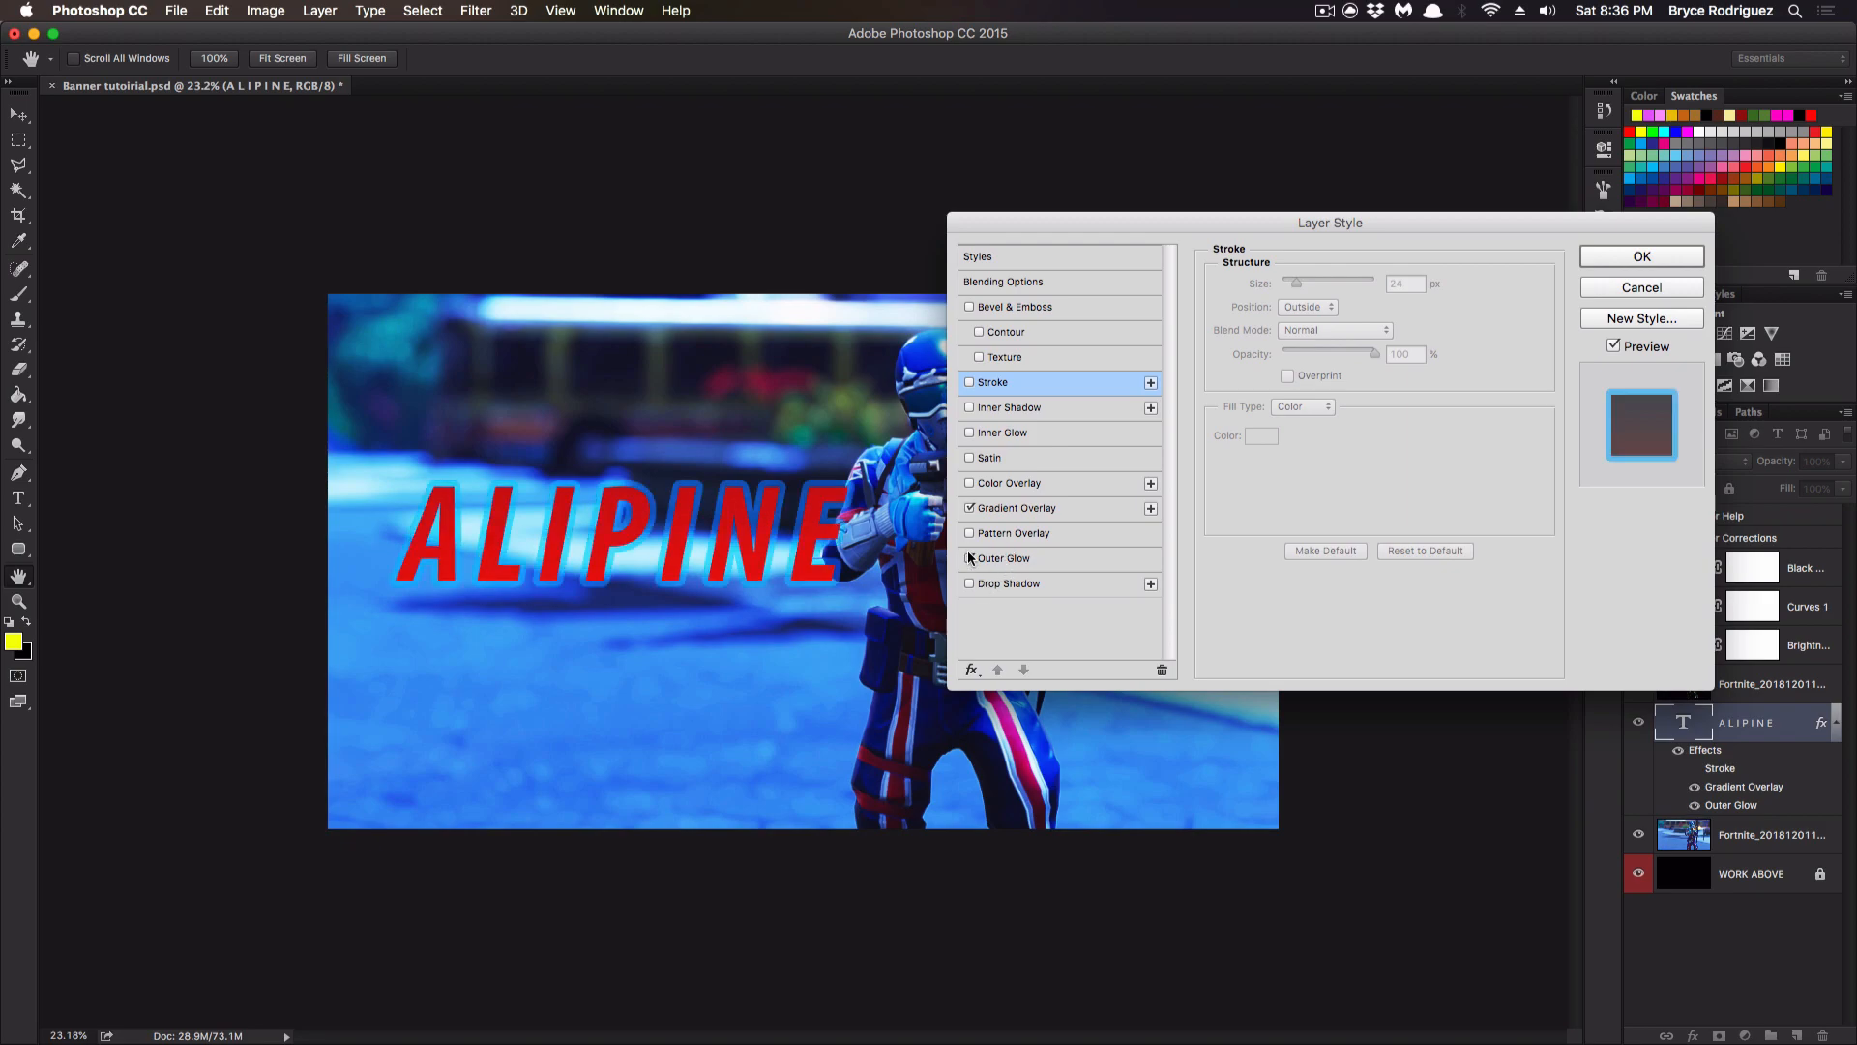
pyautogui.click(969, 559)
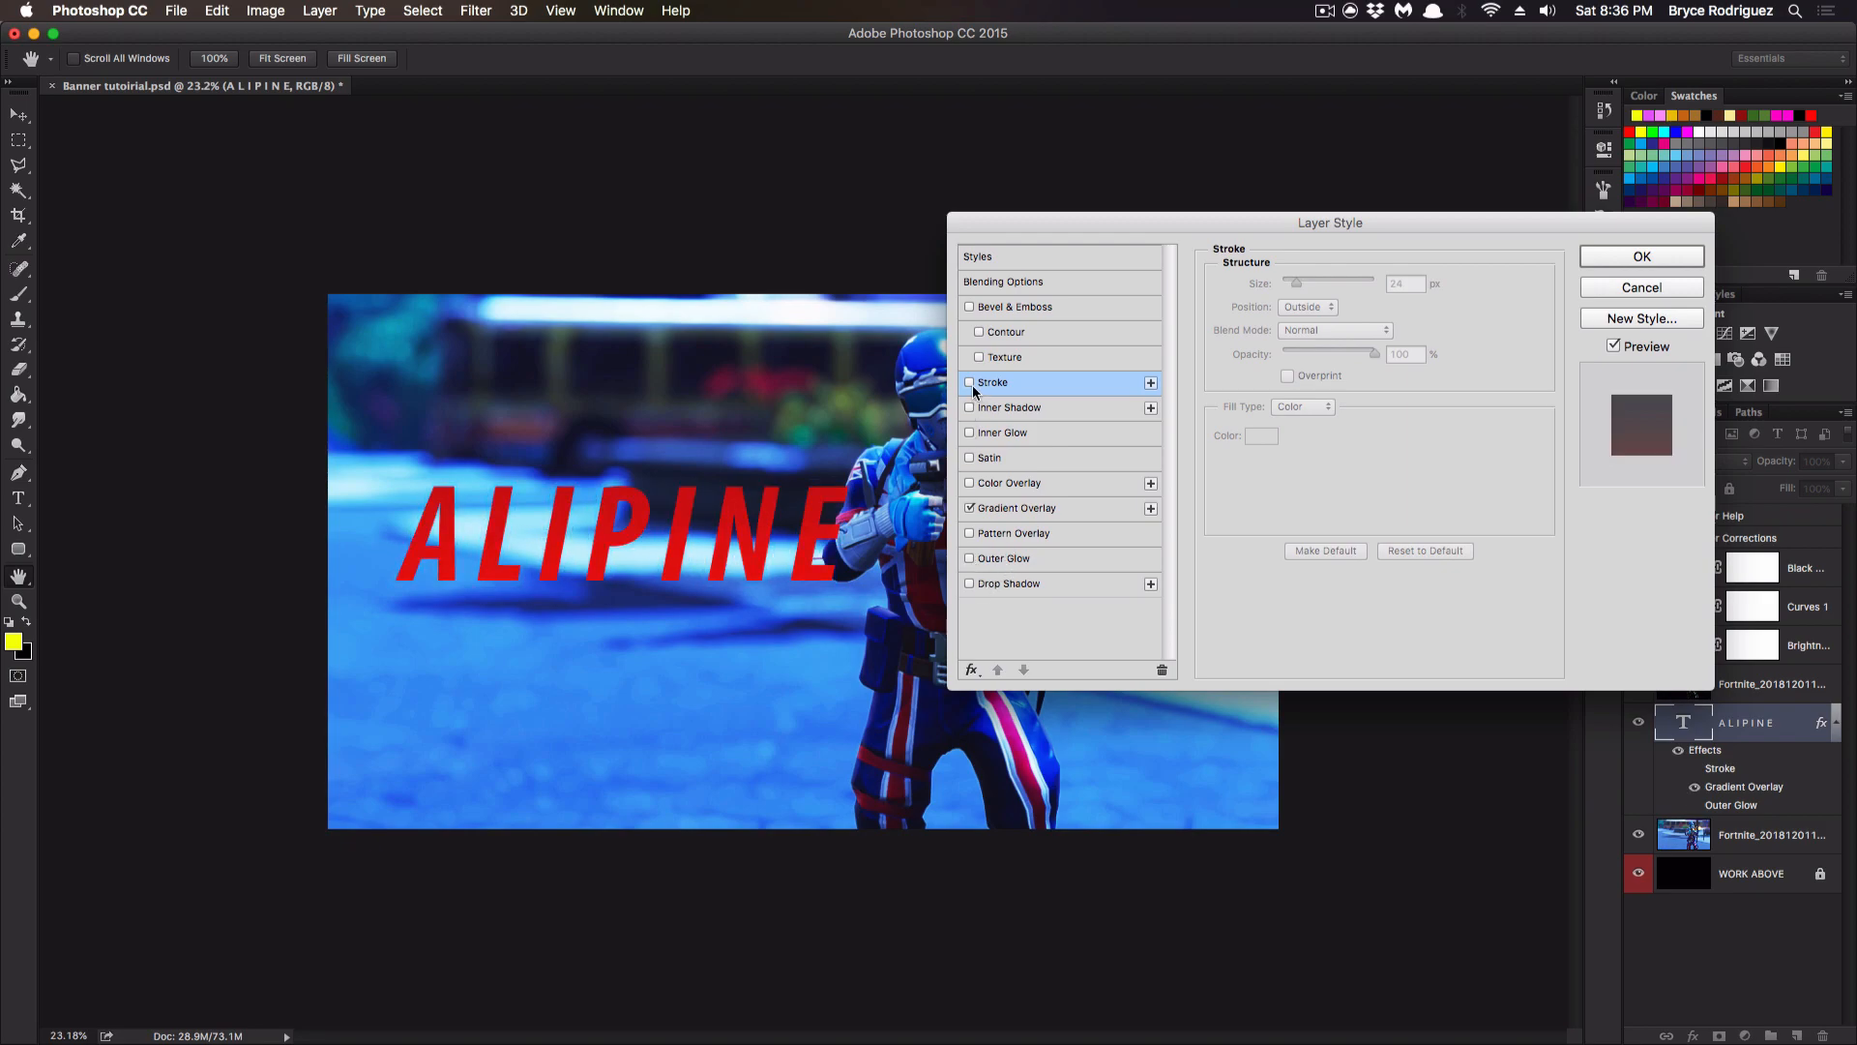
pyautogui.click(970, 557)
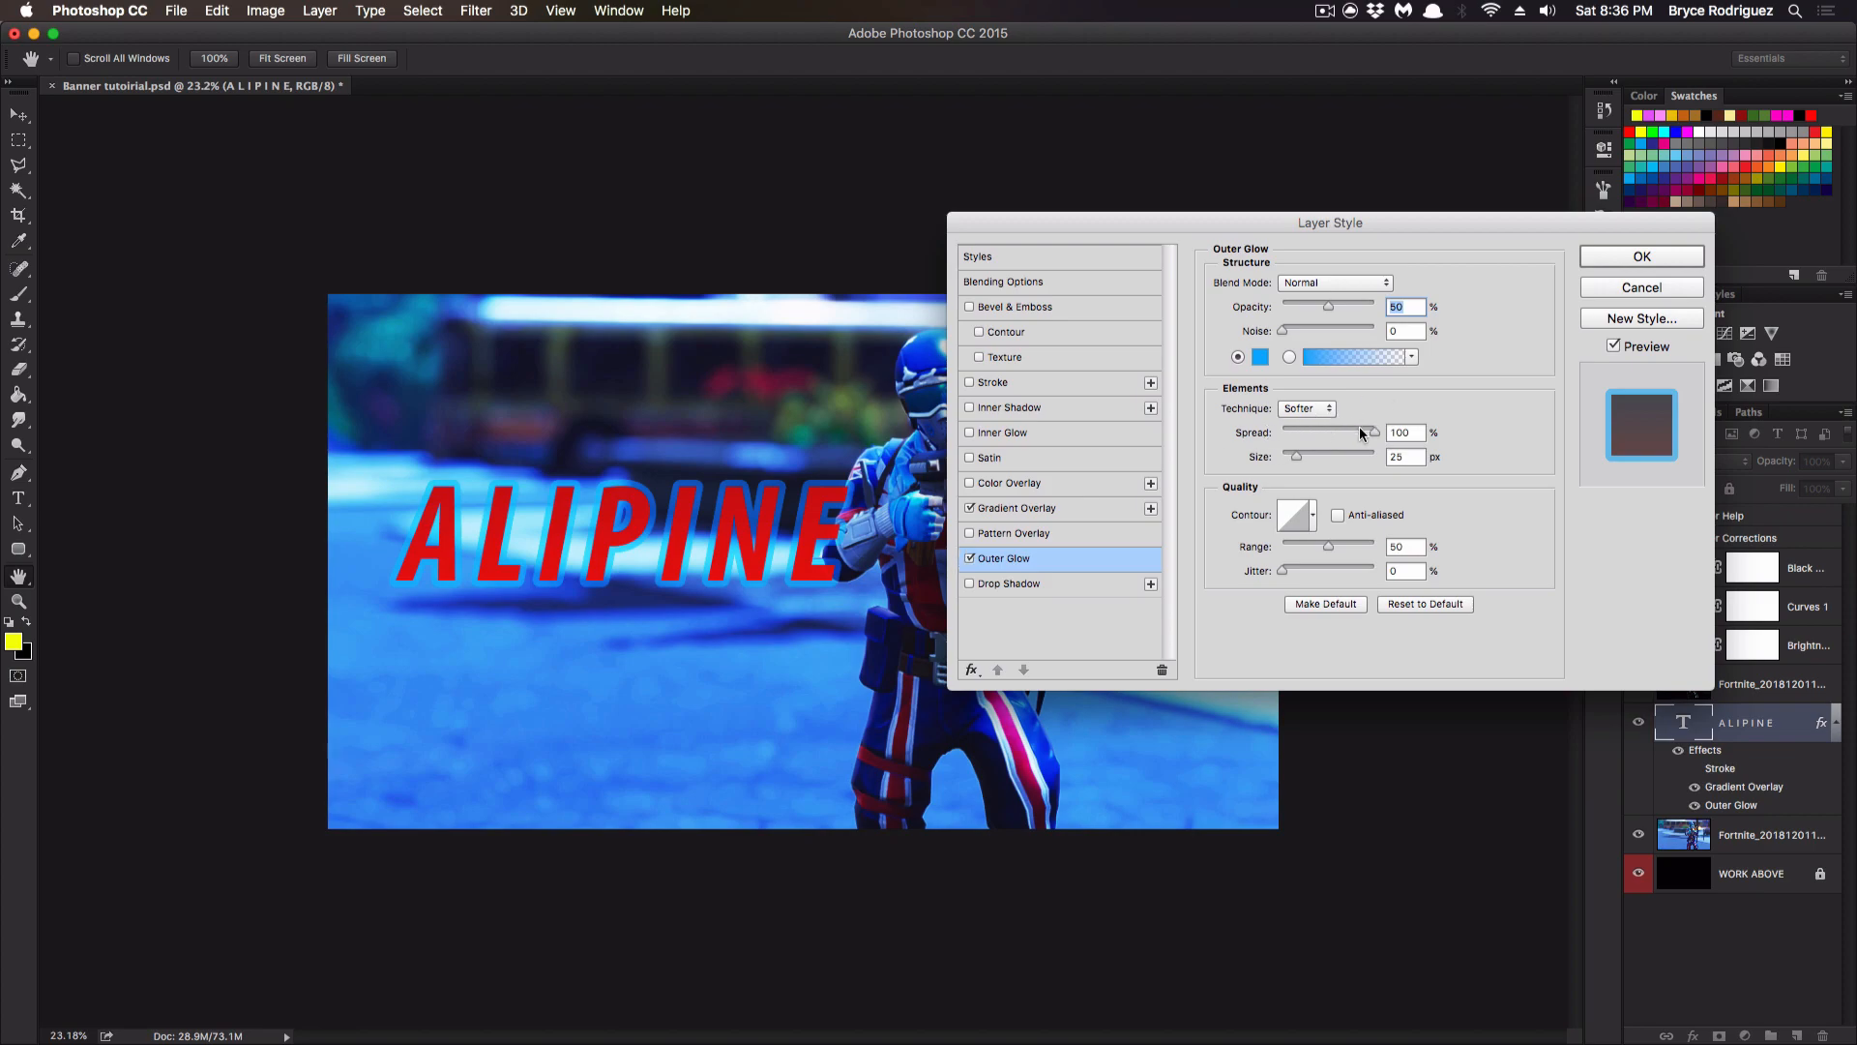
# Set the Outer Glow to 23% noise, Overlay blend mode and 100% opacity.
pyautogui.moveTo(1377, 431); pyautogui.dragTo(1468, 428)
pyautogui.hotkey('shift', 'Tab')
pyautogui.moveTo(1325, 333); pyautogui.dragTo(1303, 333)
pyautogui.moveTo(1297, 453)
pyautogui.mouseDown()
pyautogui.moveTo(1354, 449)
pyautogui.moveTo(1295, 451)
pyautogui.mouseUp()
pyautogui.click(1321, 283)
pyautogui.click(1321, 491)
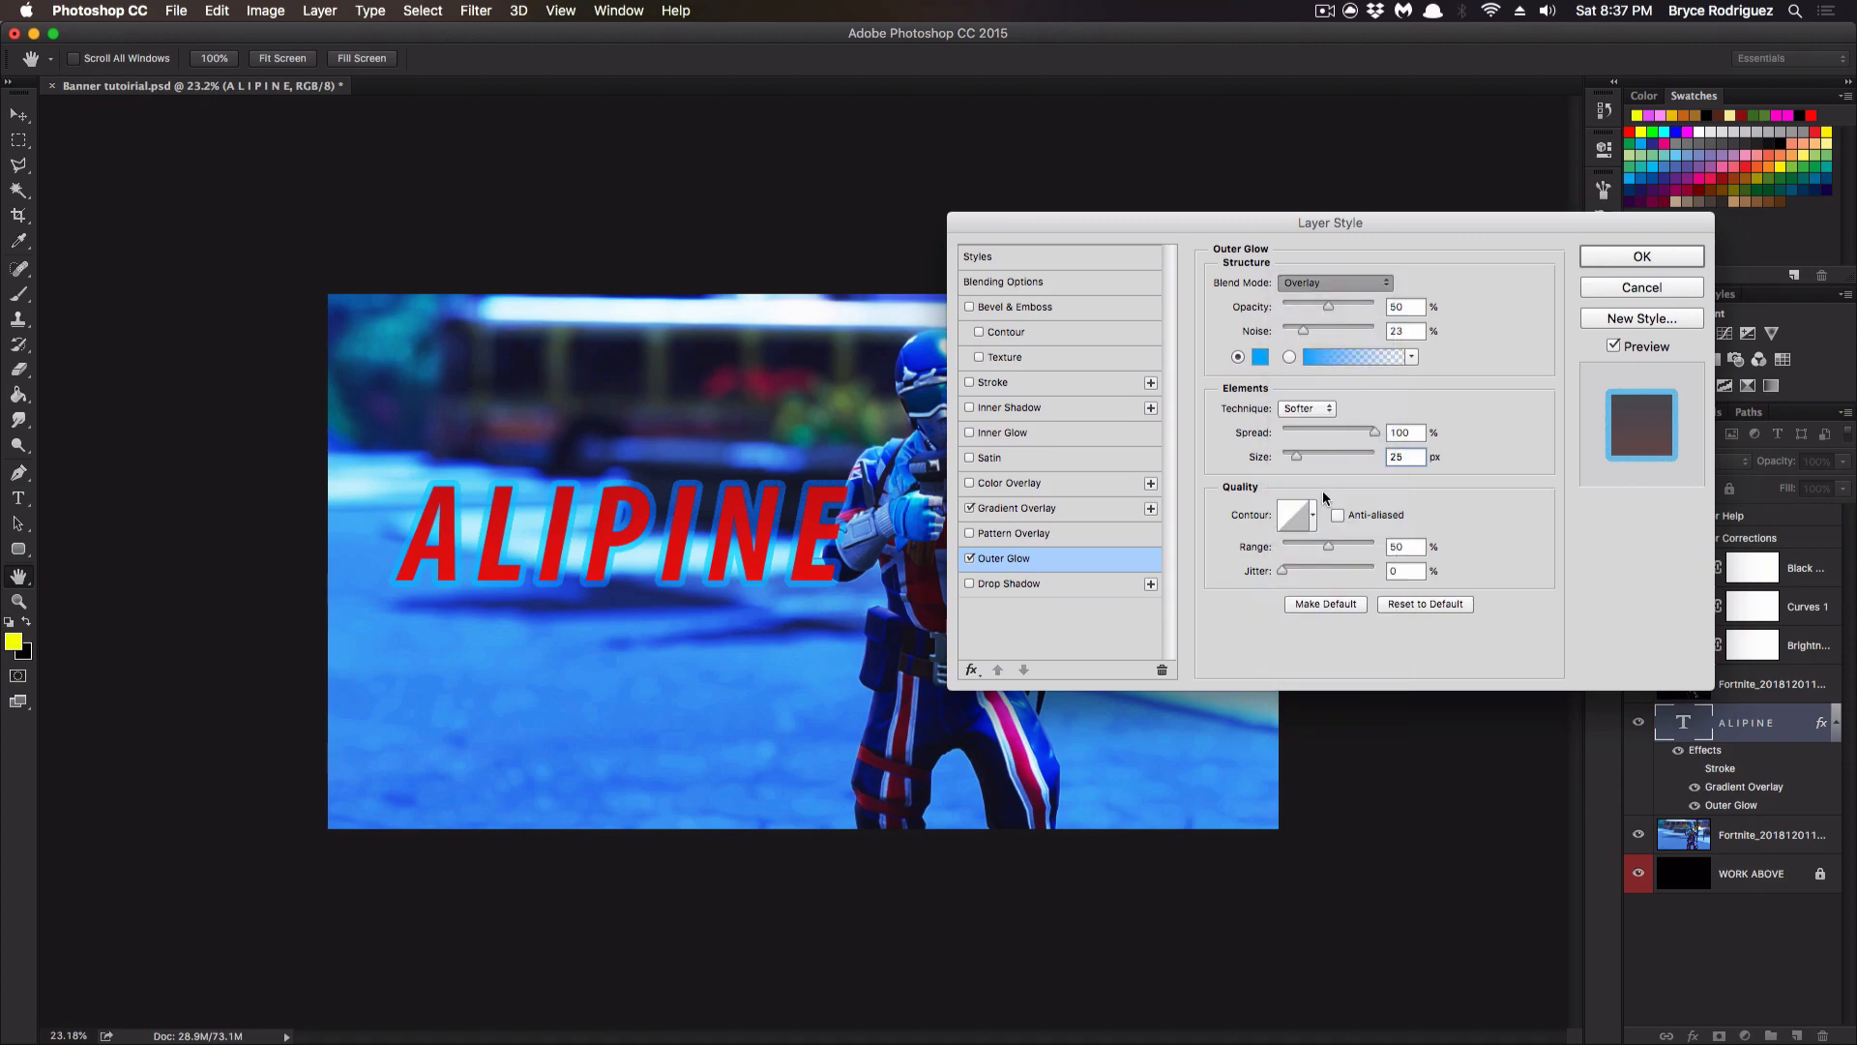
pyautogui.moveTo(1325, 301); pyautogui.dragTo(1431, 308)
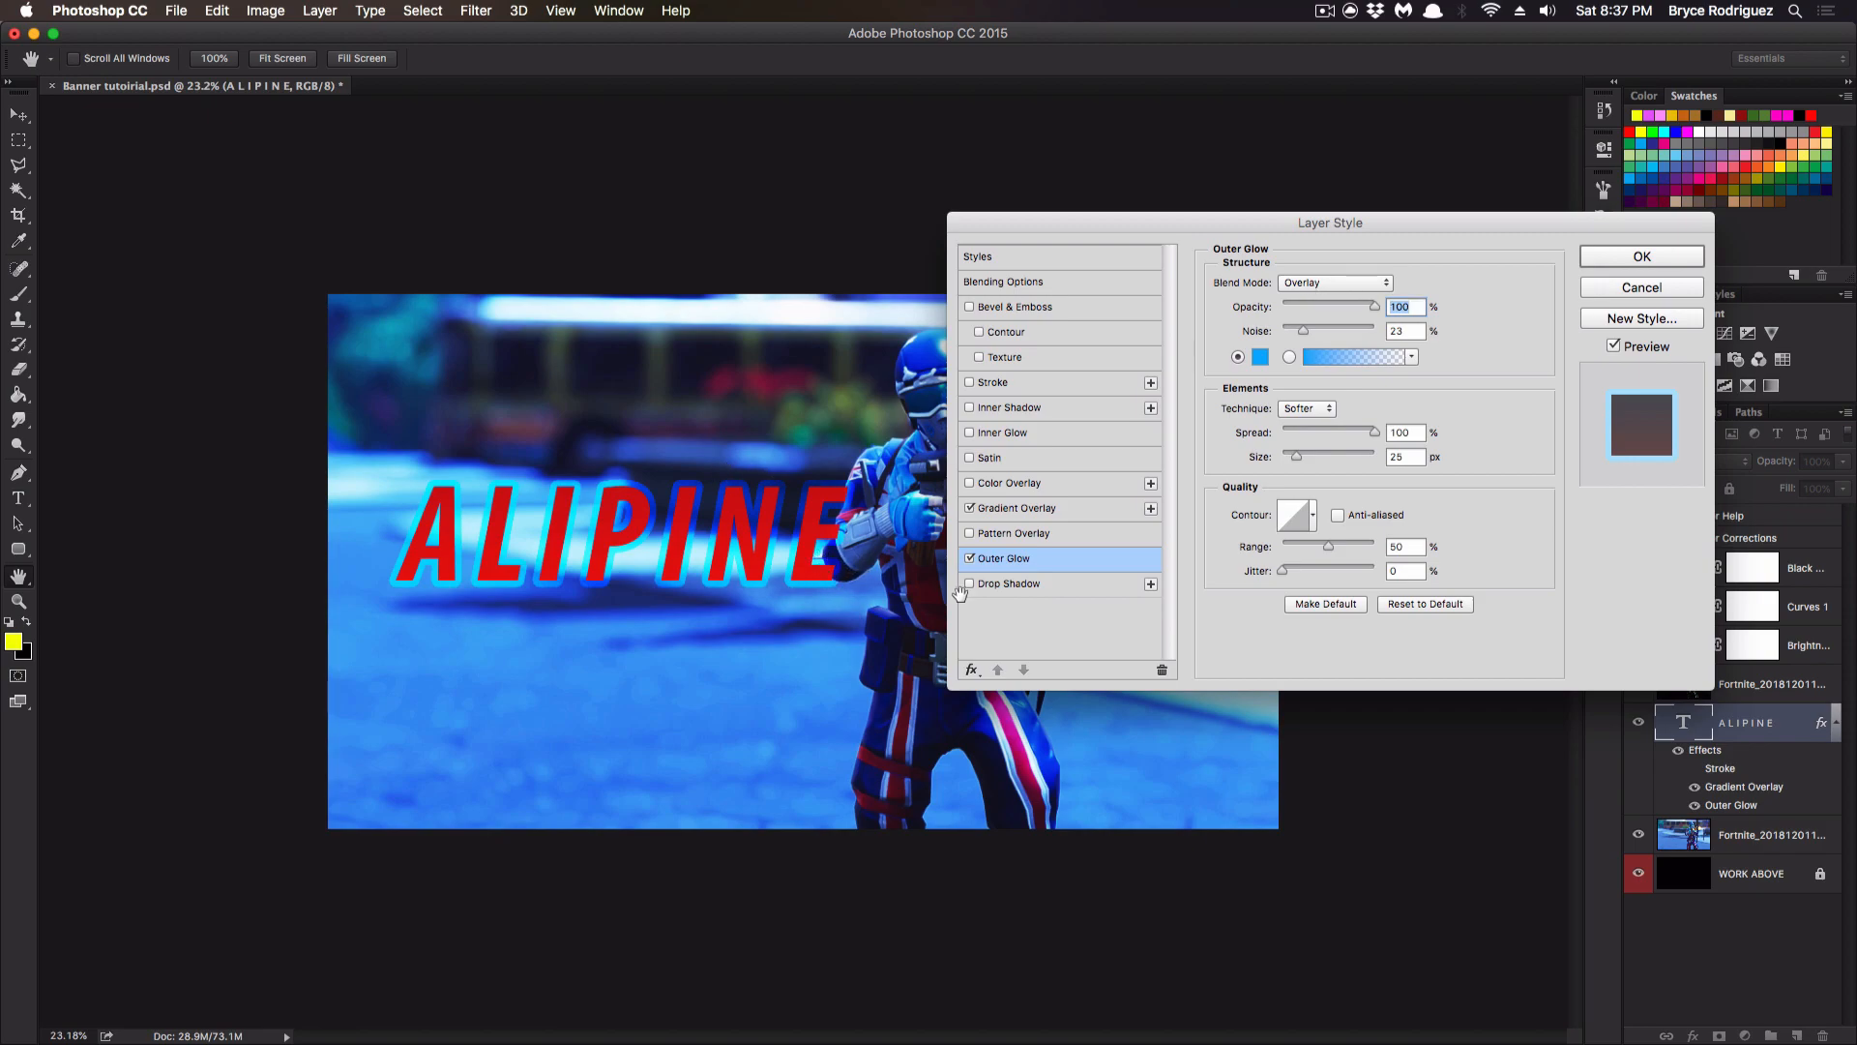
# Compare blend modes for the Outer Glow, keep Overlay, and lower the glow's opacity to 90%.
pyautogui.click(1365, 282)
pyautogui.click(1354, 296)
pyautogui.click(1344, 286)
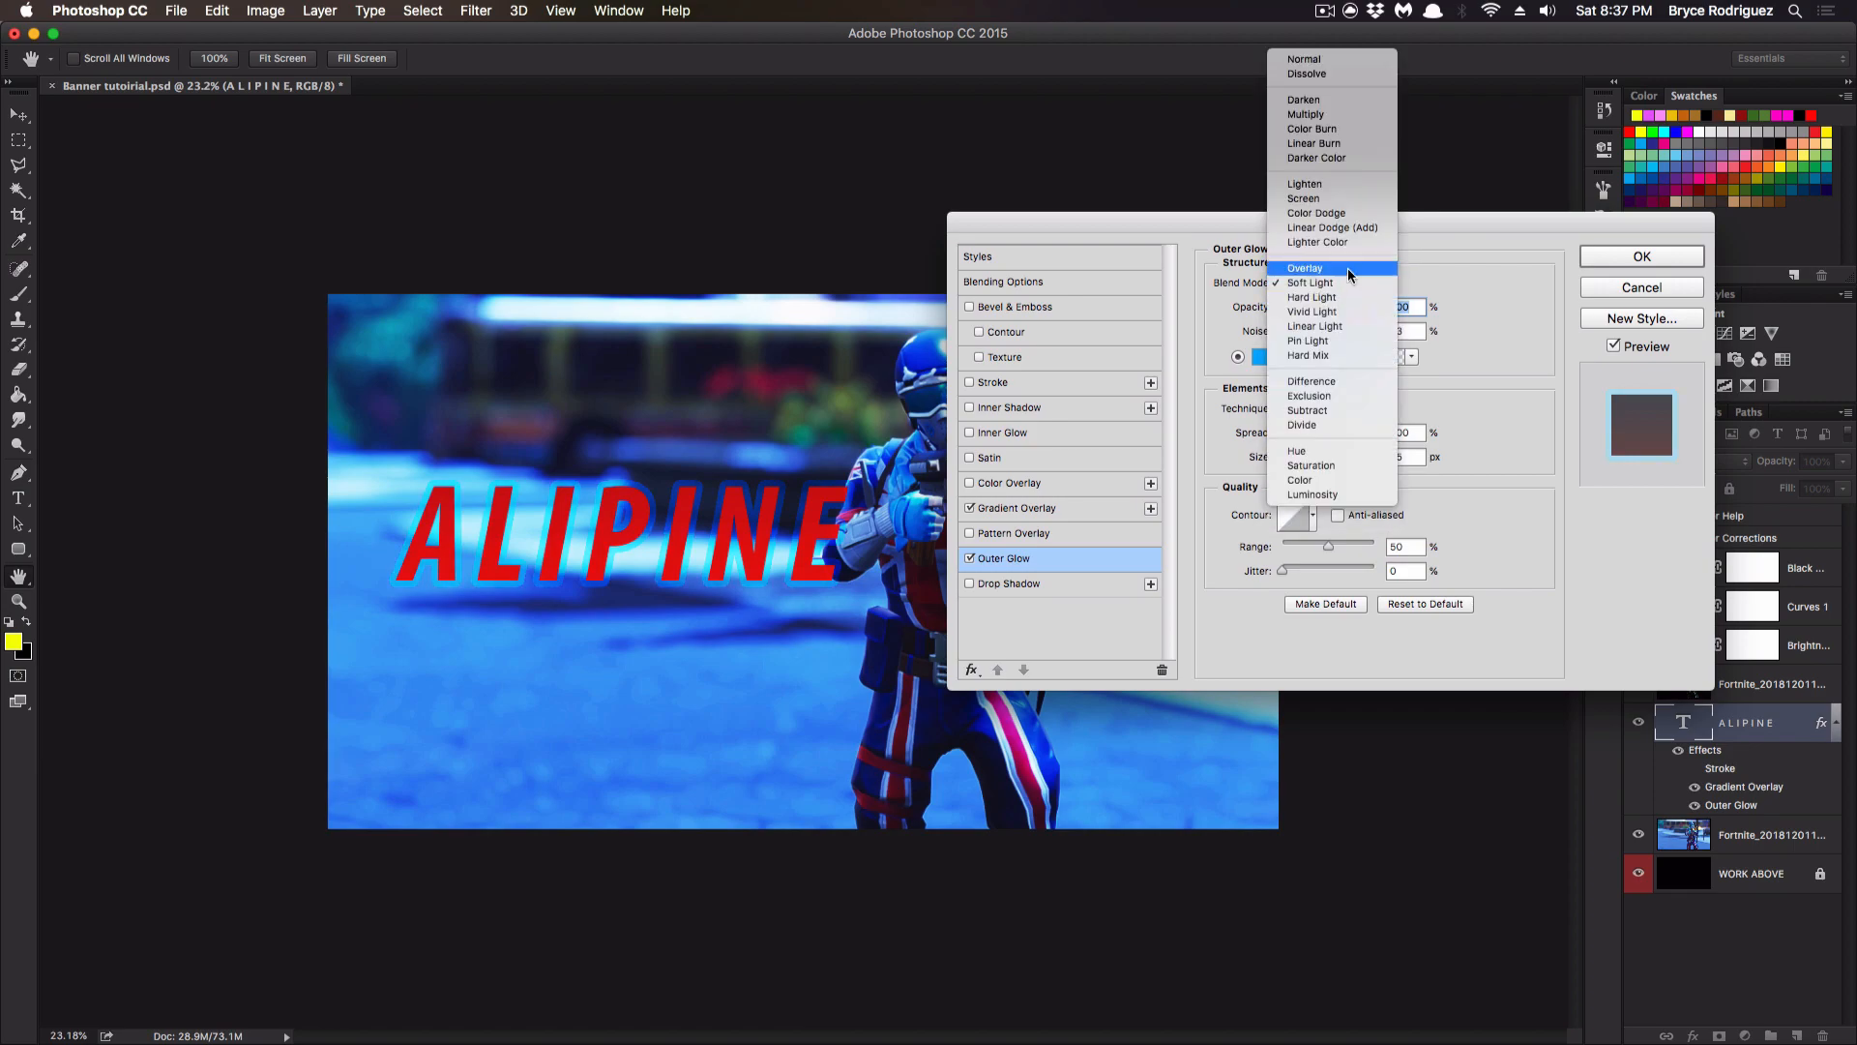
pyautogui.click(1348, 270)
pyautogui.moveTo(1371, 310); pyautogui.dragTo(1367, 312)
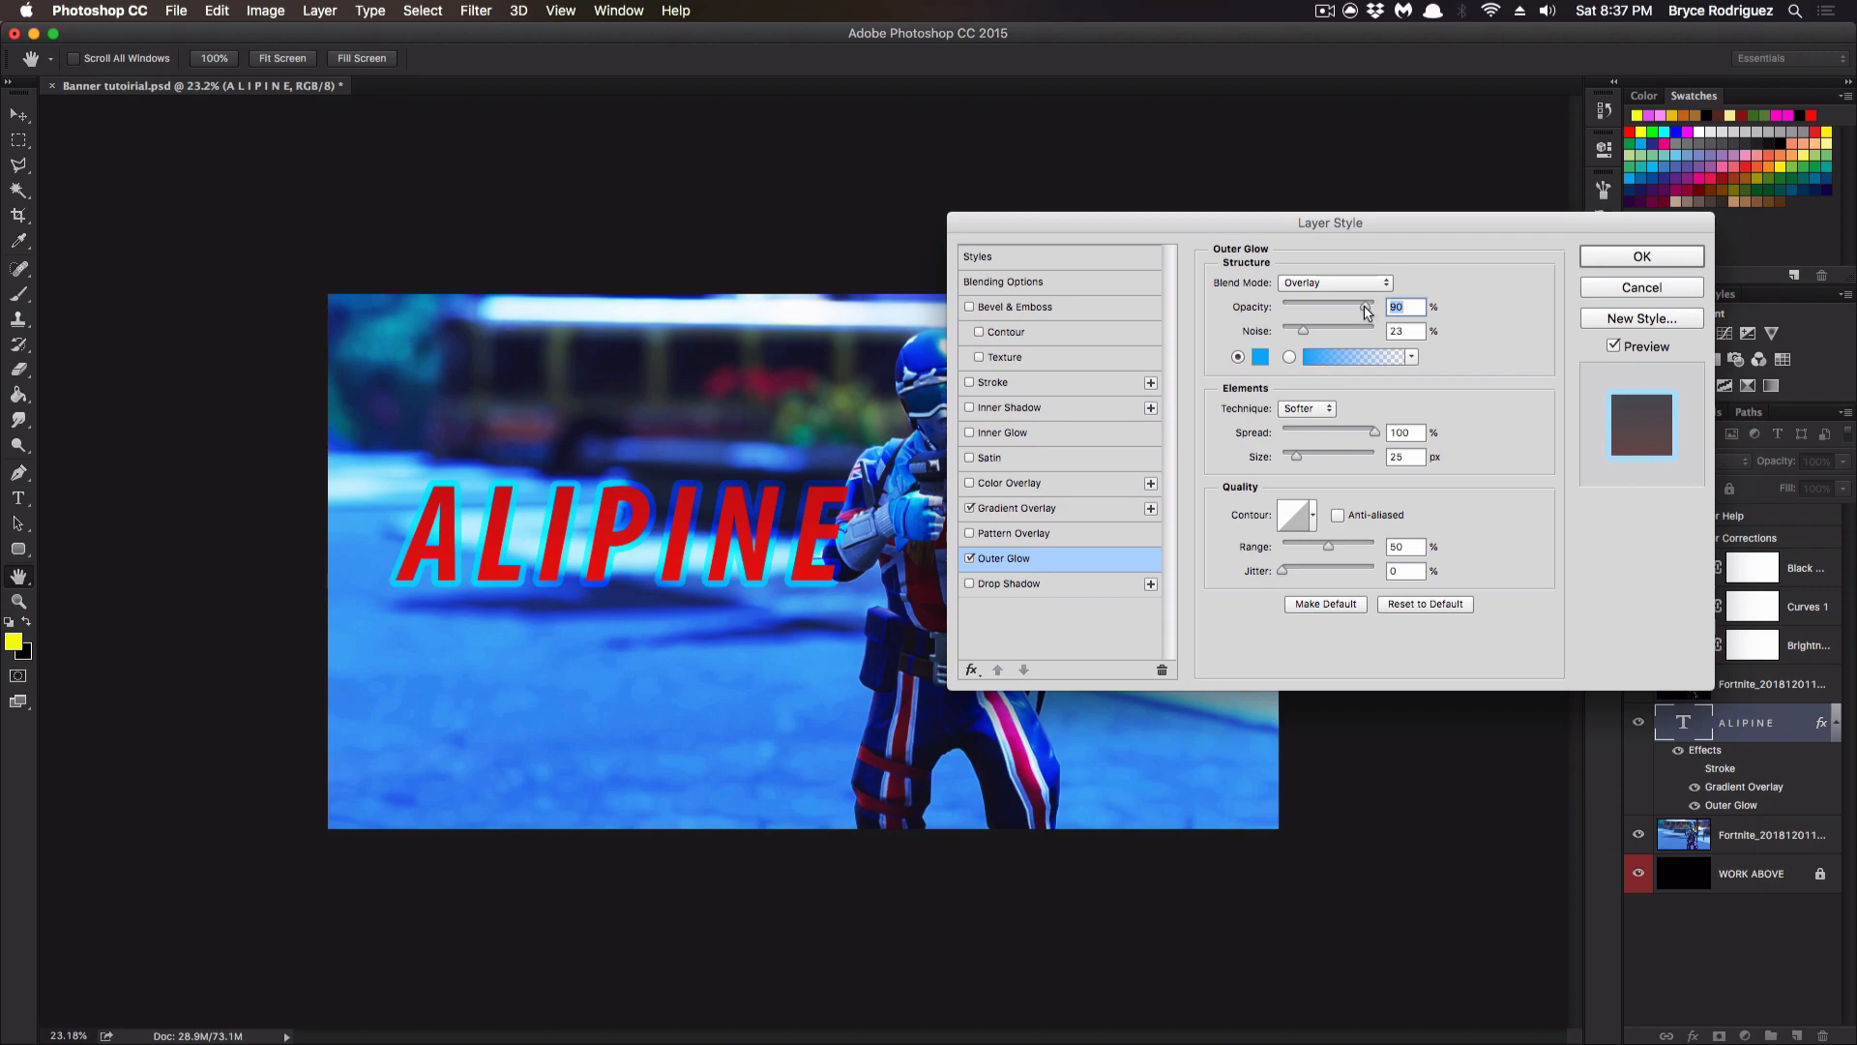
# Try gradient presets such as Violet, Orange for the Outer Glow, and cancel the gradient edit.
pyautogui.click(1333, 358)
pyautogui.click(1296, 319)
pyautogui.click(1254, 316)
pyautogui.click(1197, 313)
pyautogui.click(1165, 314)
pyautogui.click(1196, 311)
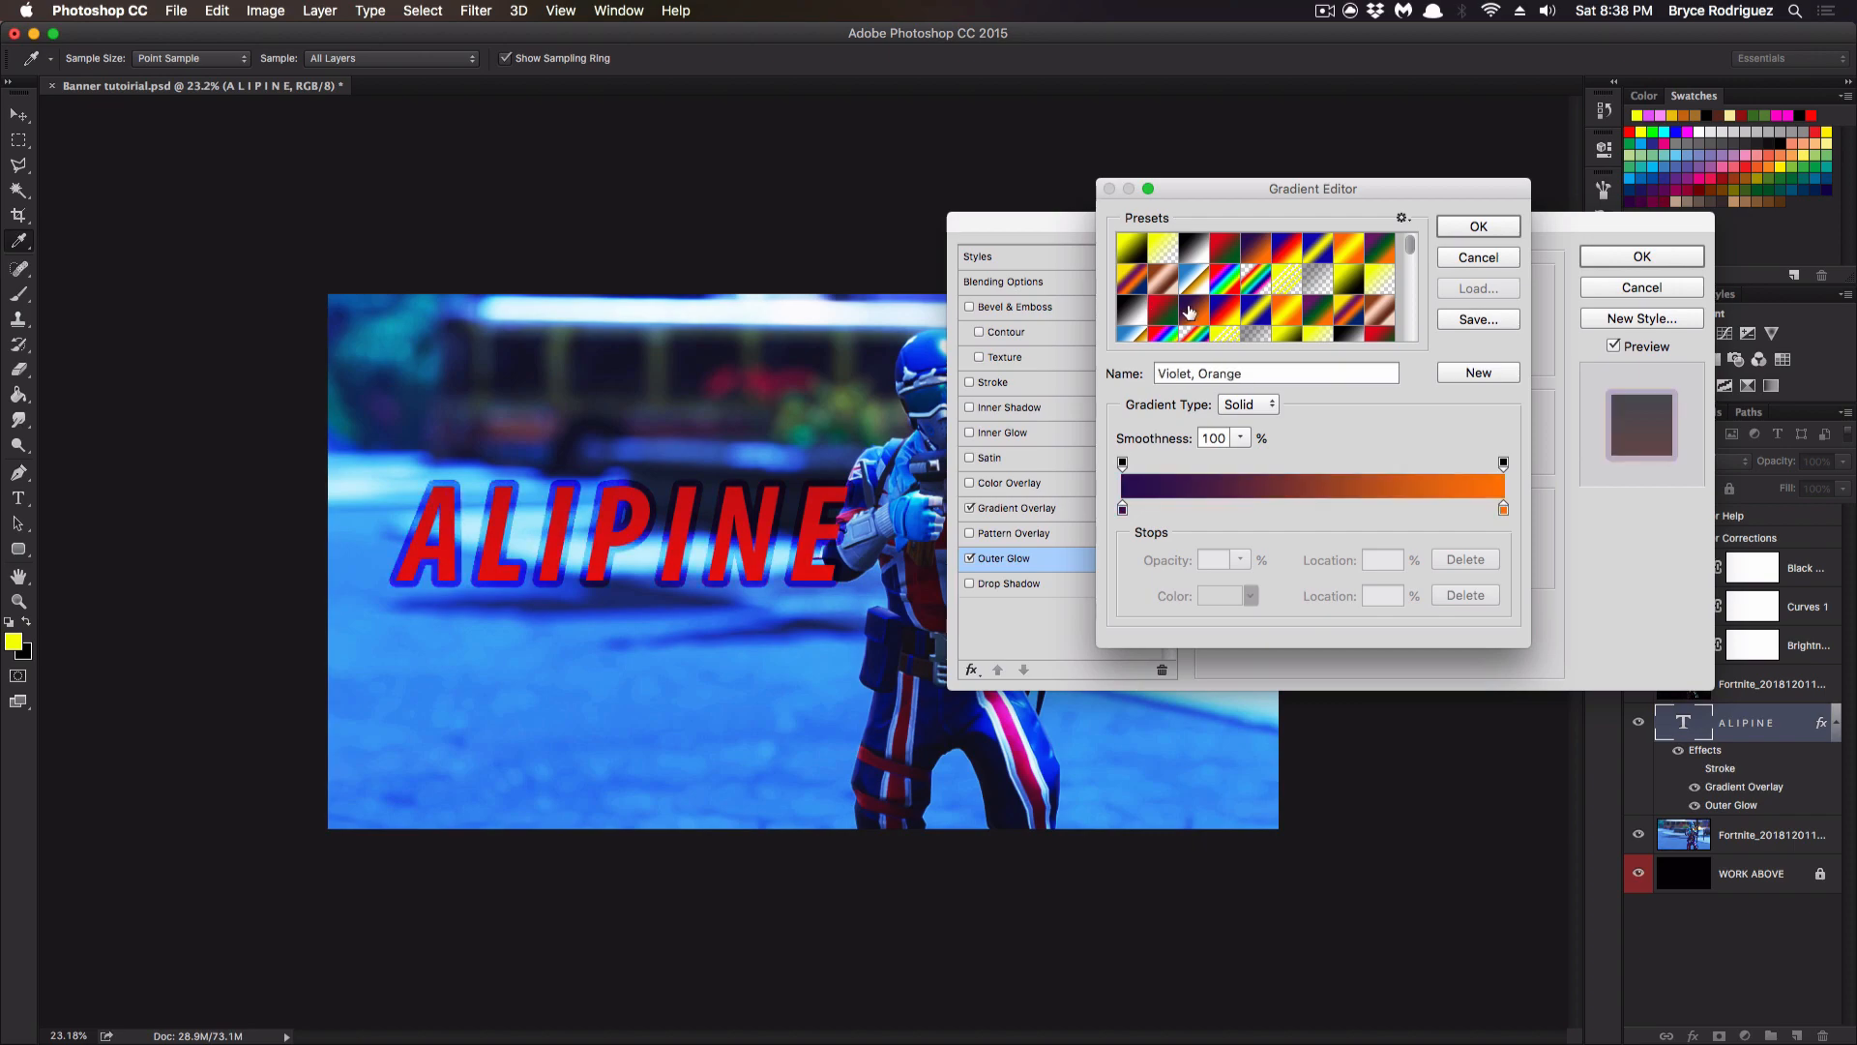
pyautogui.click(1478, 258)
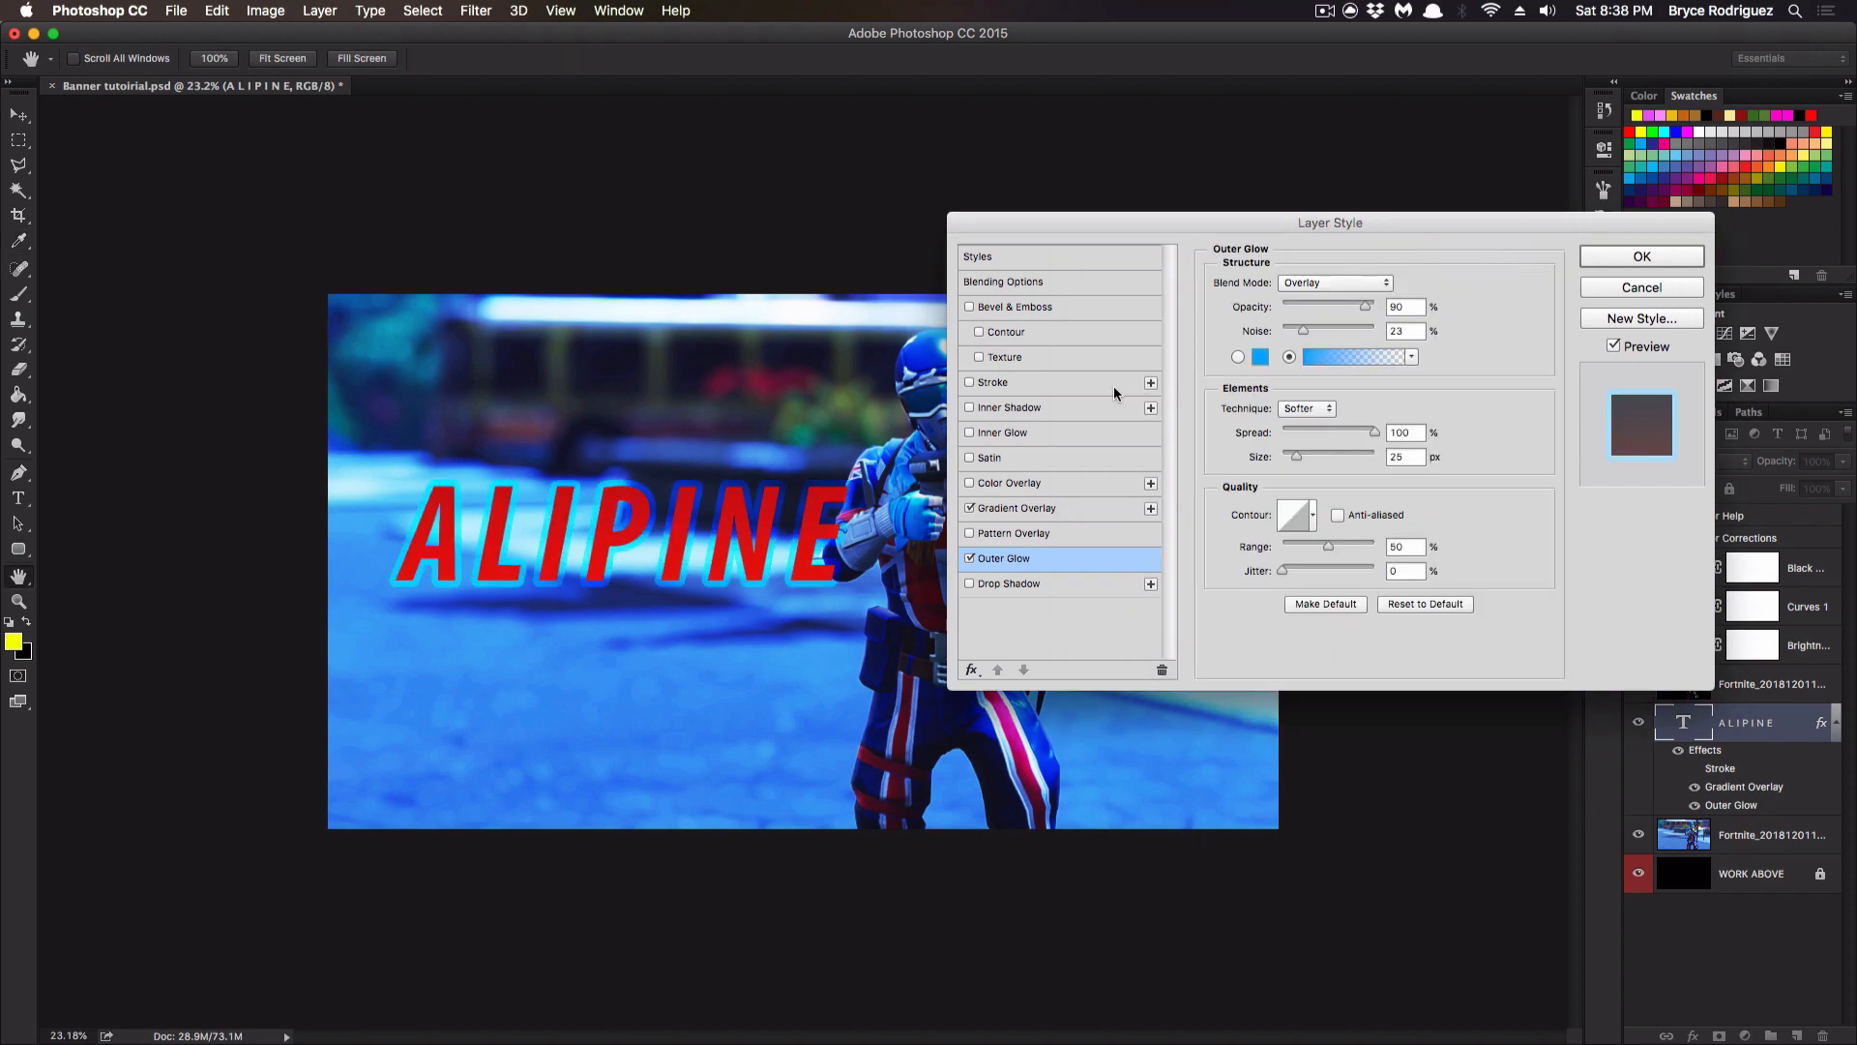
# Try a Drop Shadow and a 106 px Inner Glow on the ALIPINE text, turn both off, and apply the layer style.
pyautogui.click(1001, 586)
pyautogui.click(969, 584)
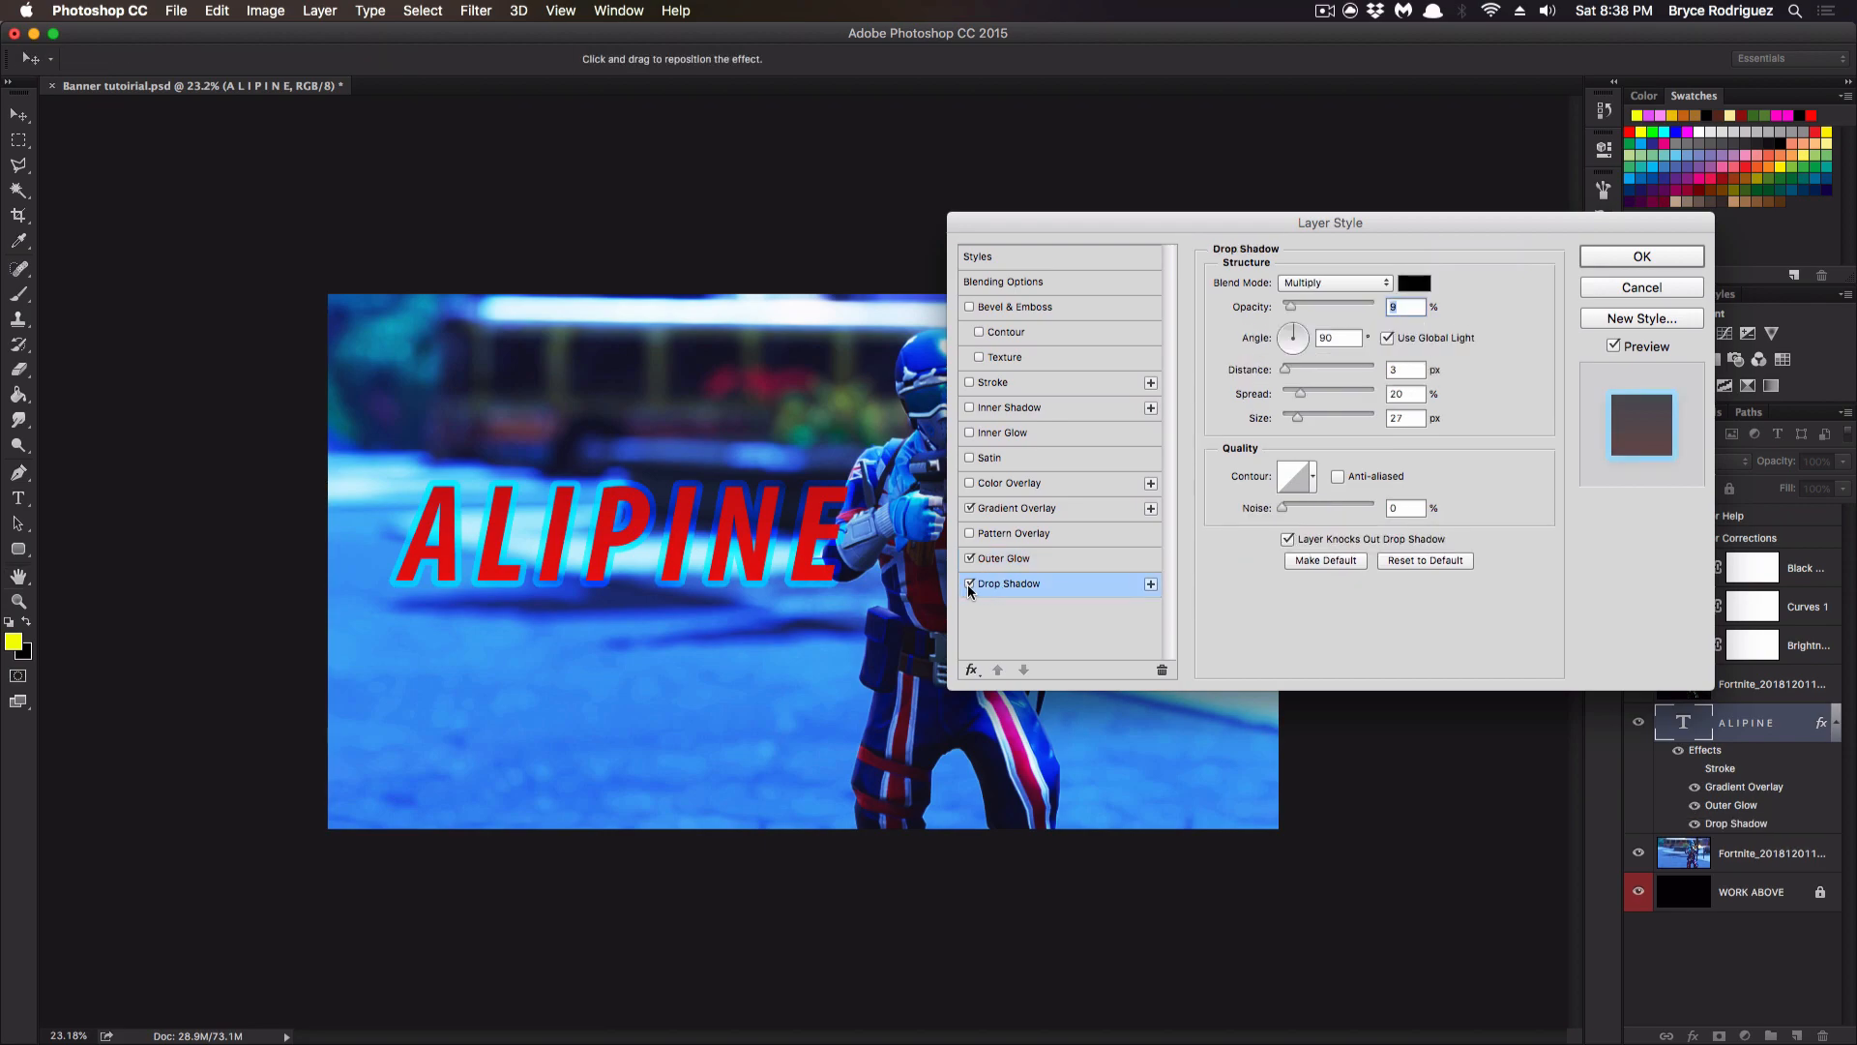
pyautogui.click(1007, 438)
pyautogui.click(990, 442)
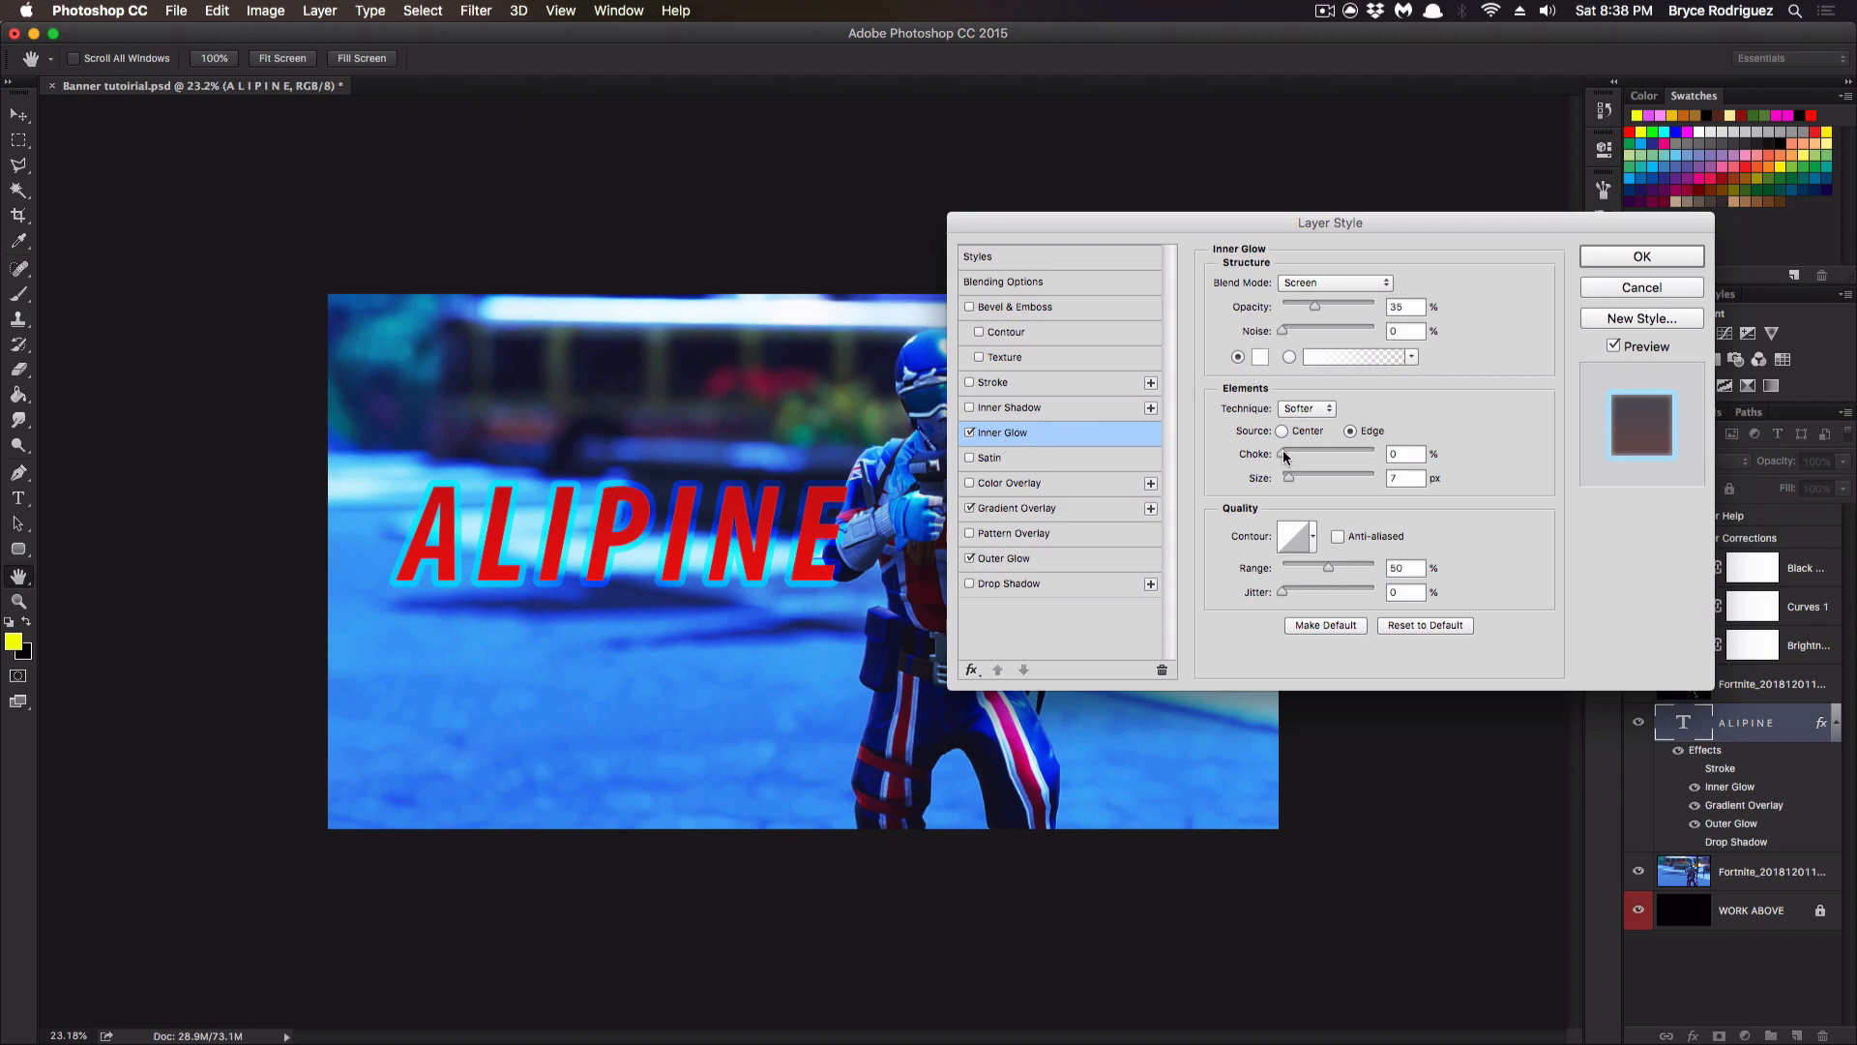
pyautogui.moveTo(1290, 478); pyautogui.dragTo(1325, 478)
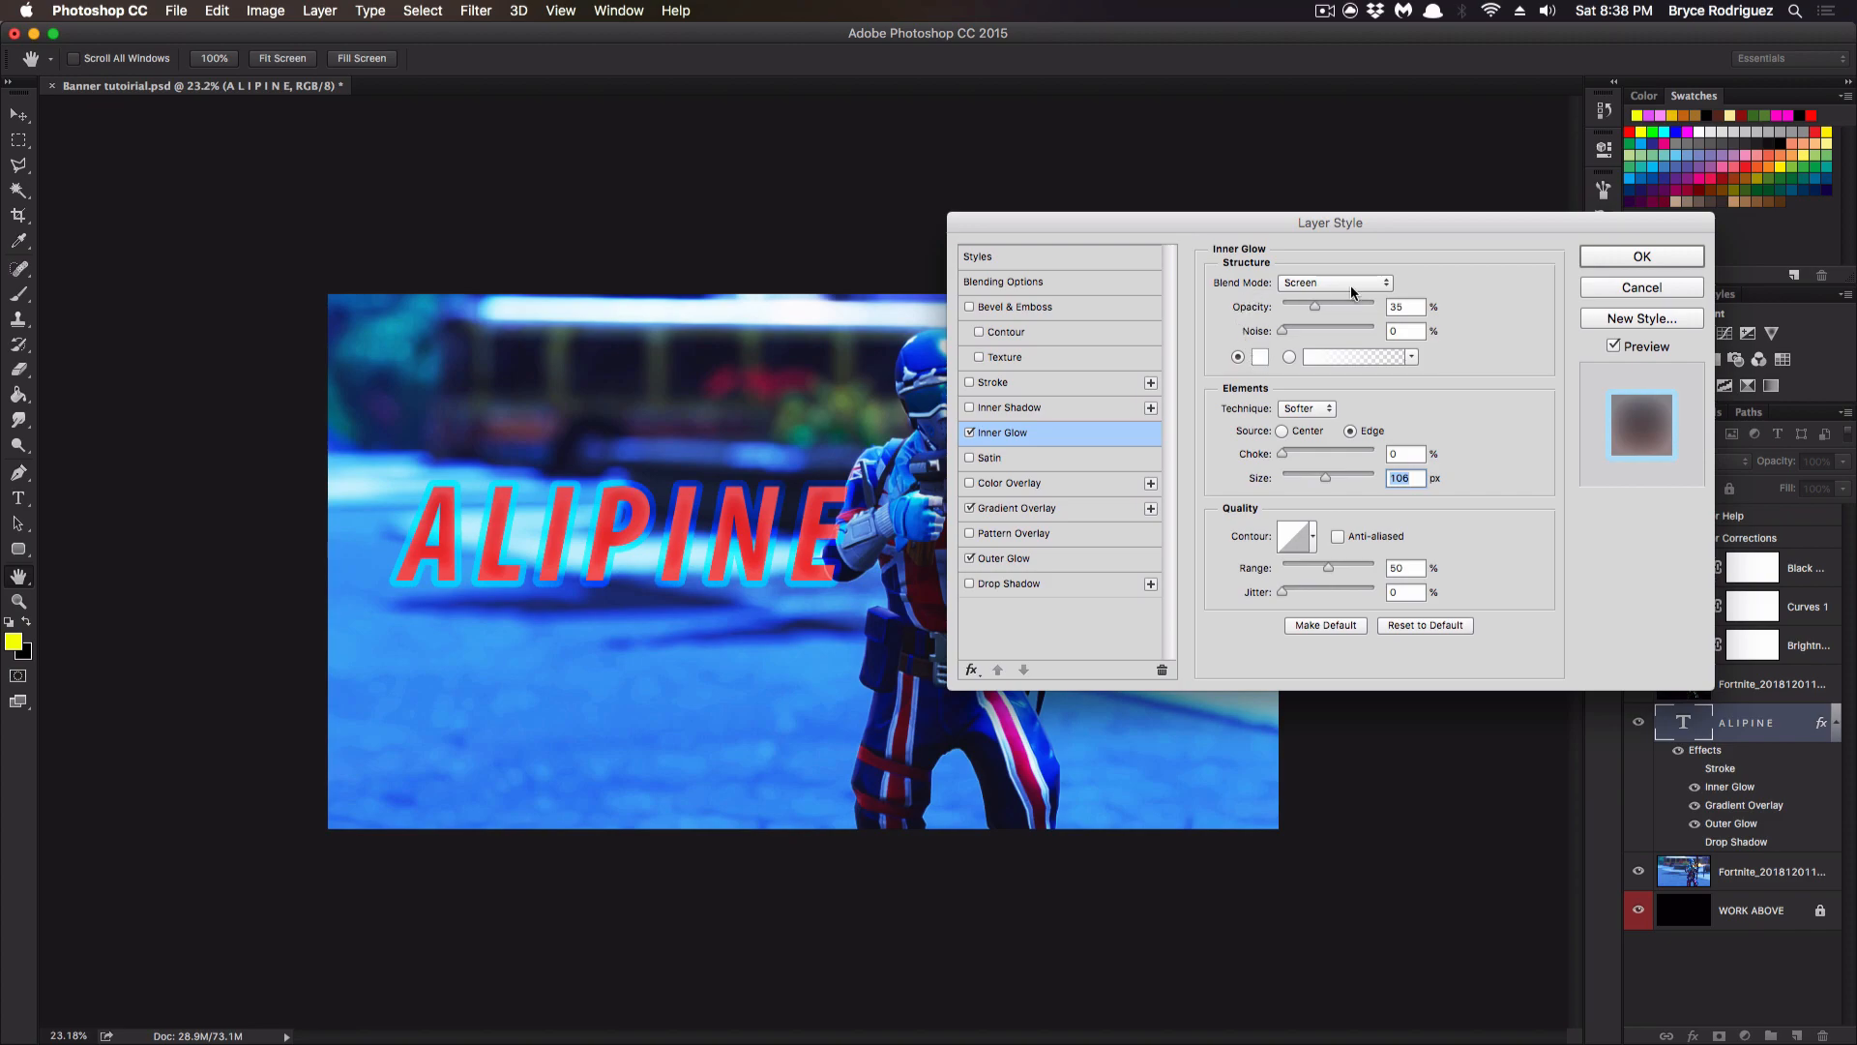
pyautogui.click(971, 434)
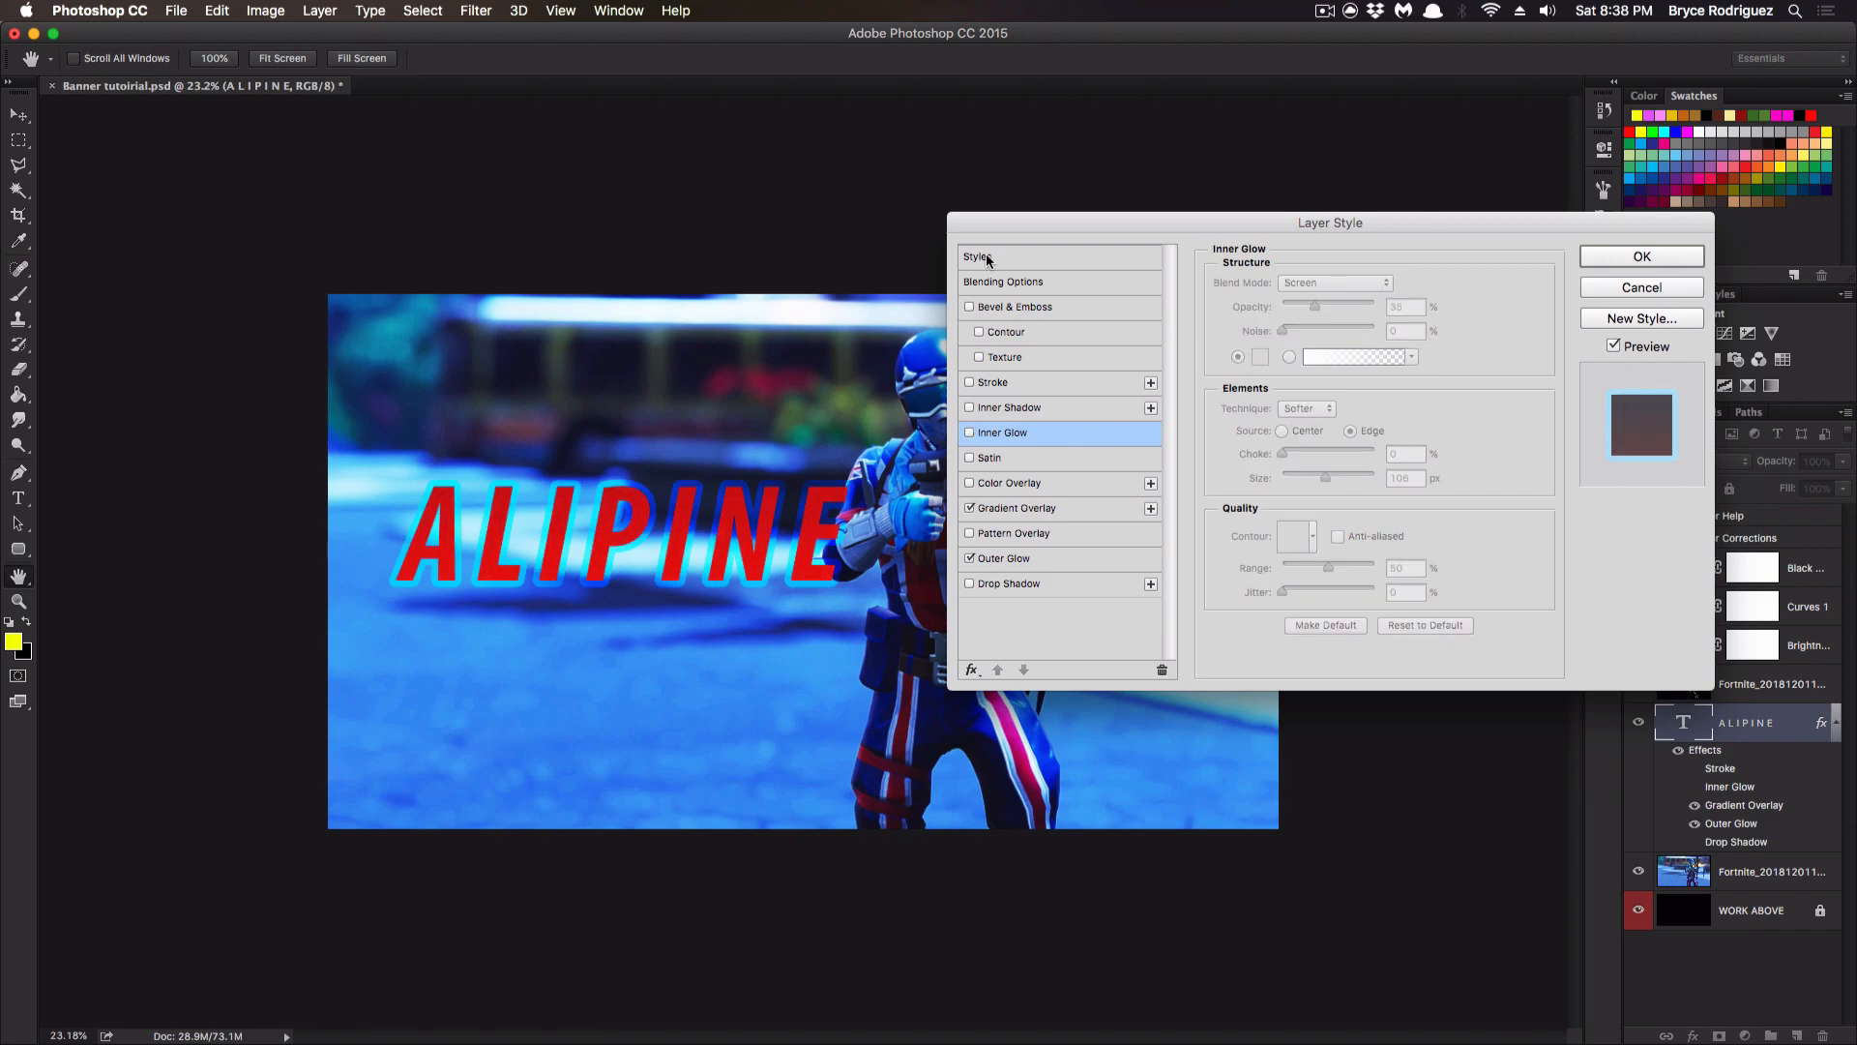
pyautogui.click(1651, 258)
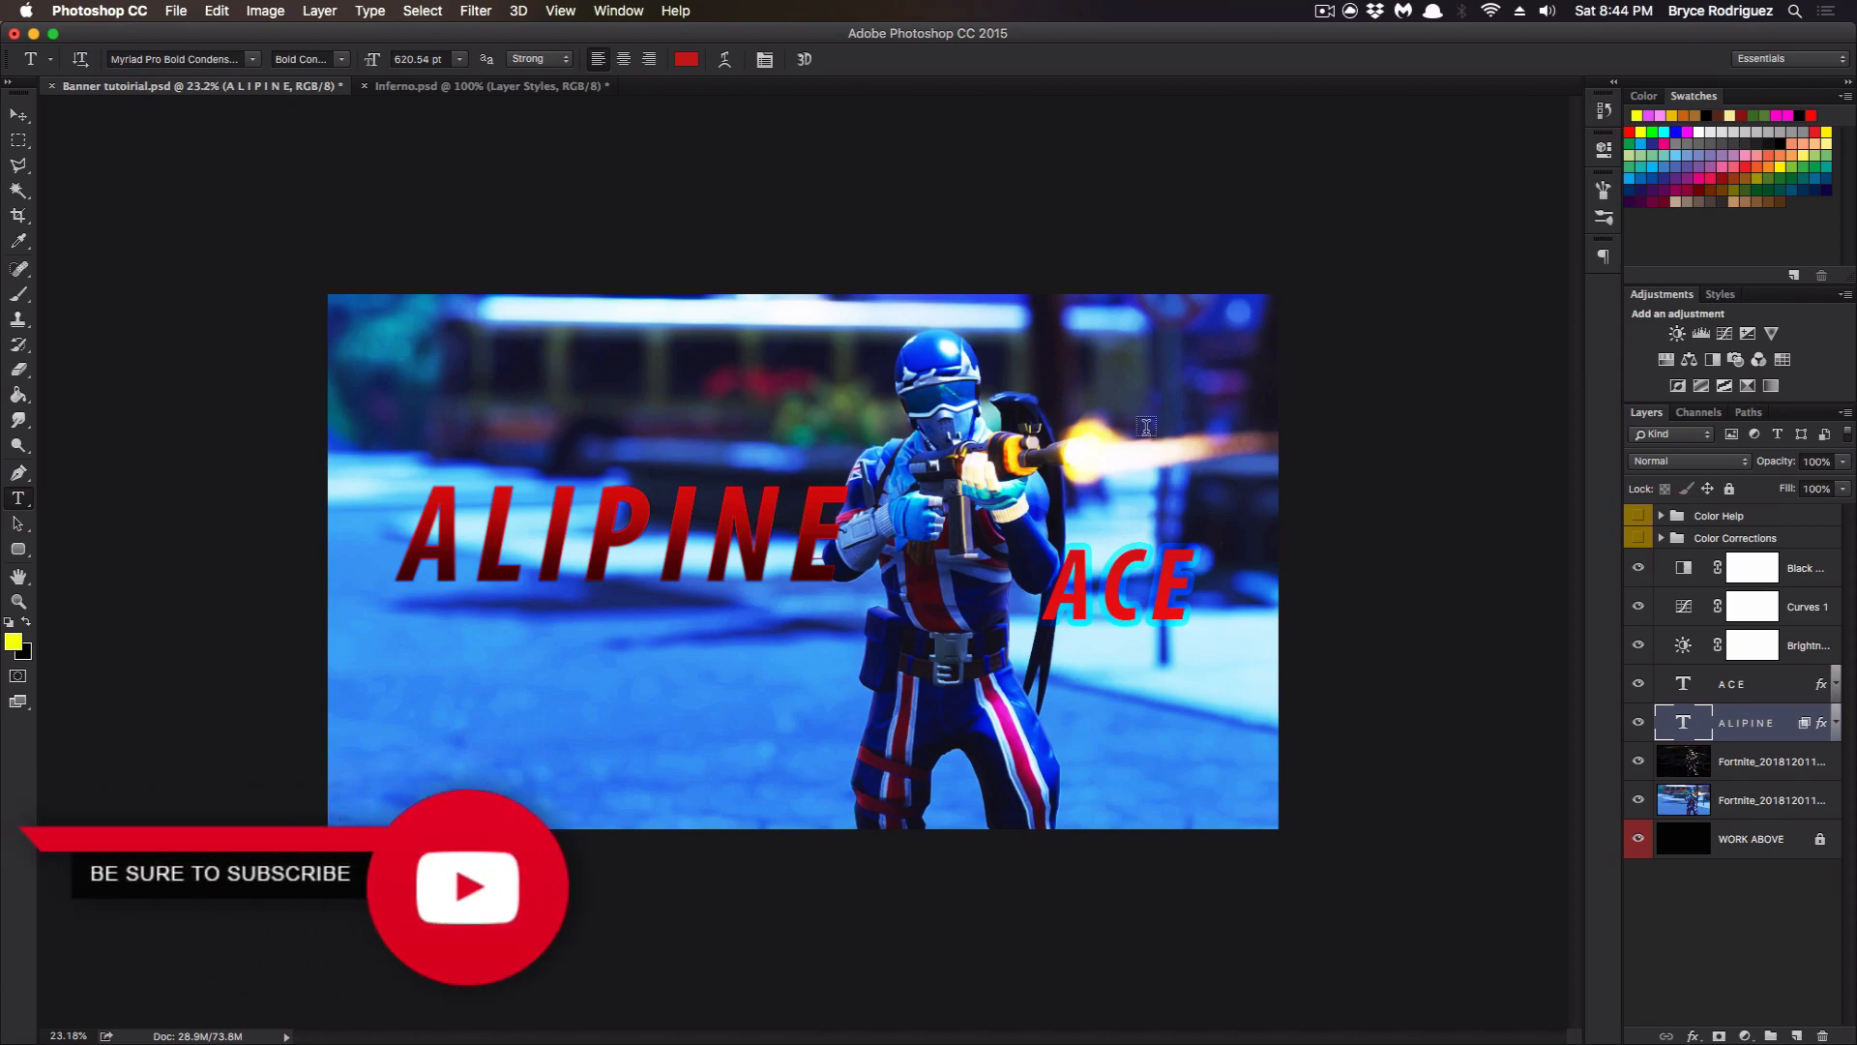
# Review the Inner Glow, Gradient Overlay and Drop Shadow settings of the ALIPINE text layer.
pyautogui.doubleClick(1788, 721)
pyautogui.click(1060, 416)
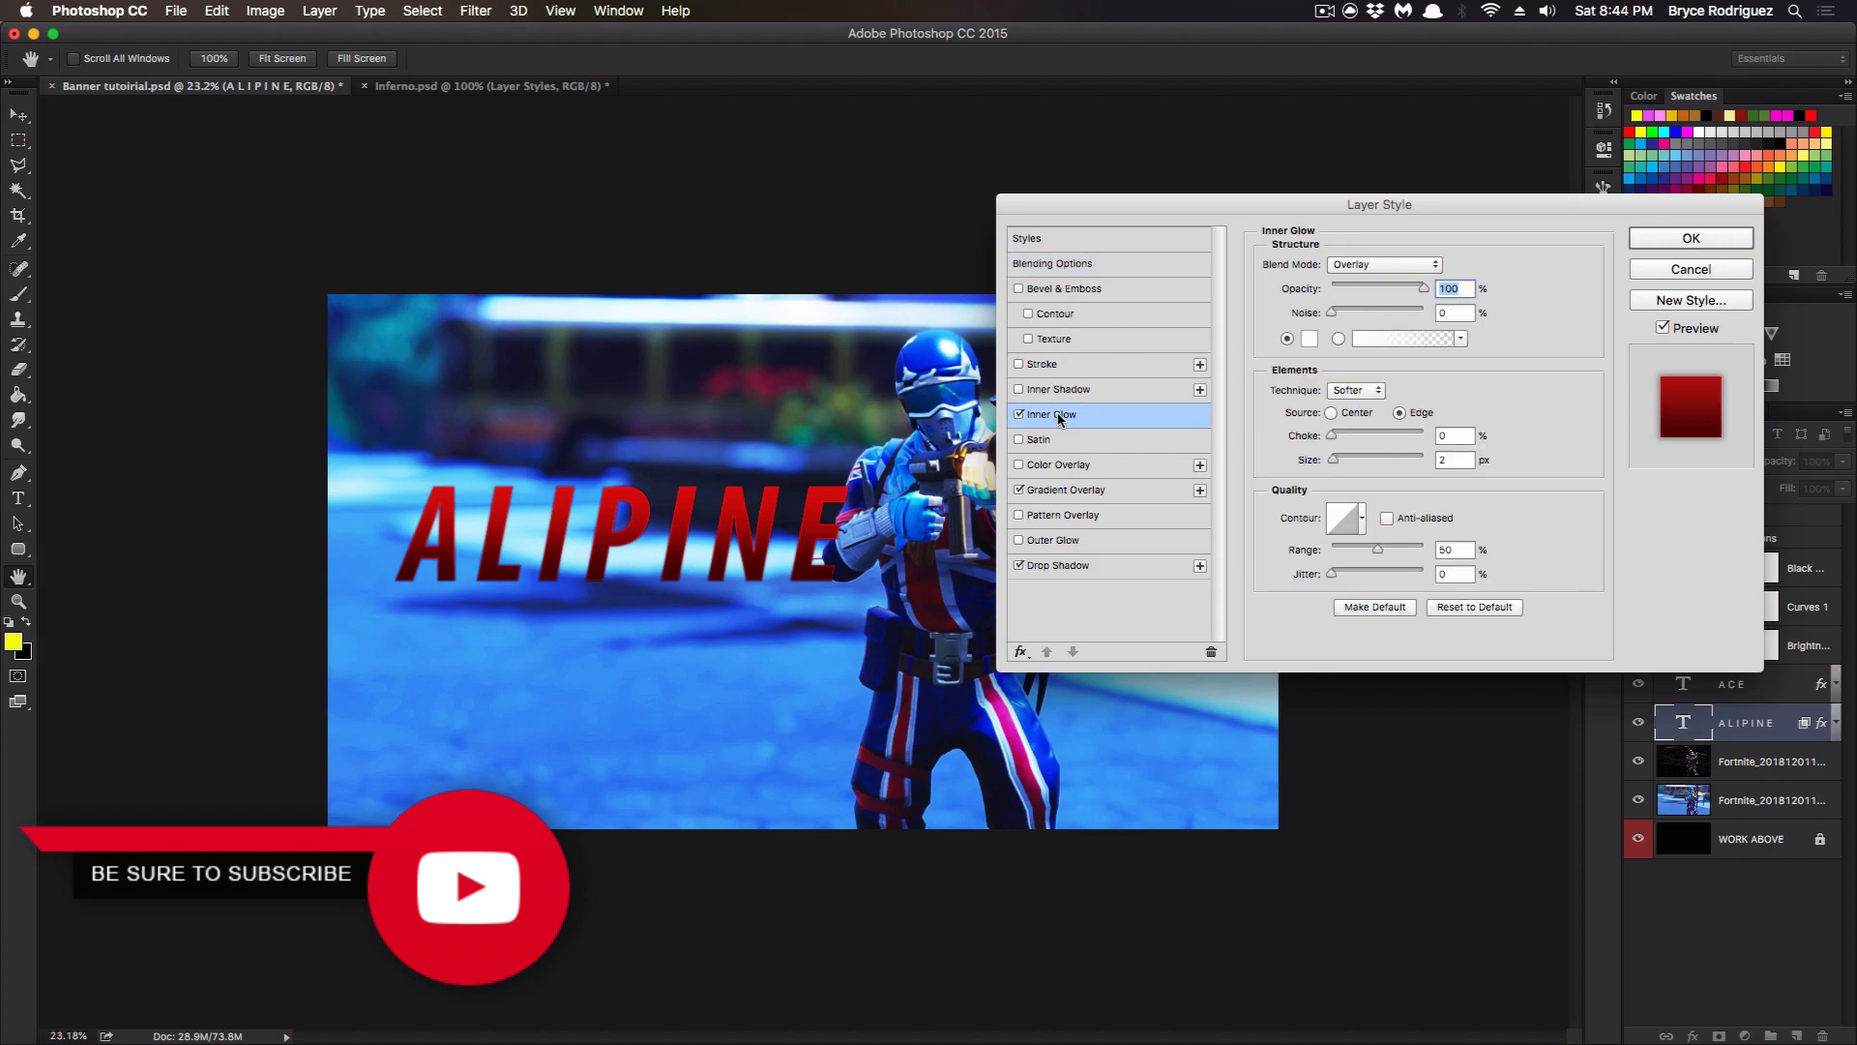
pyautogui.click(1074, 489)
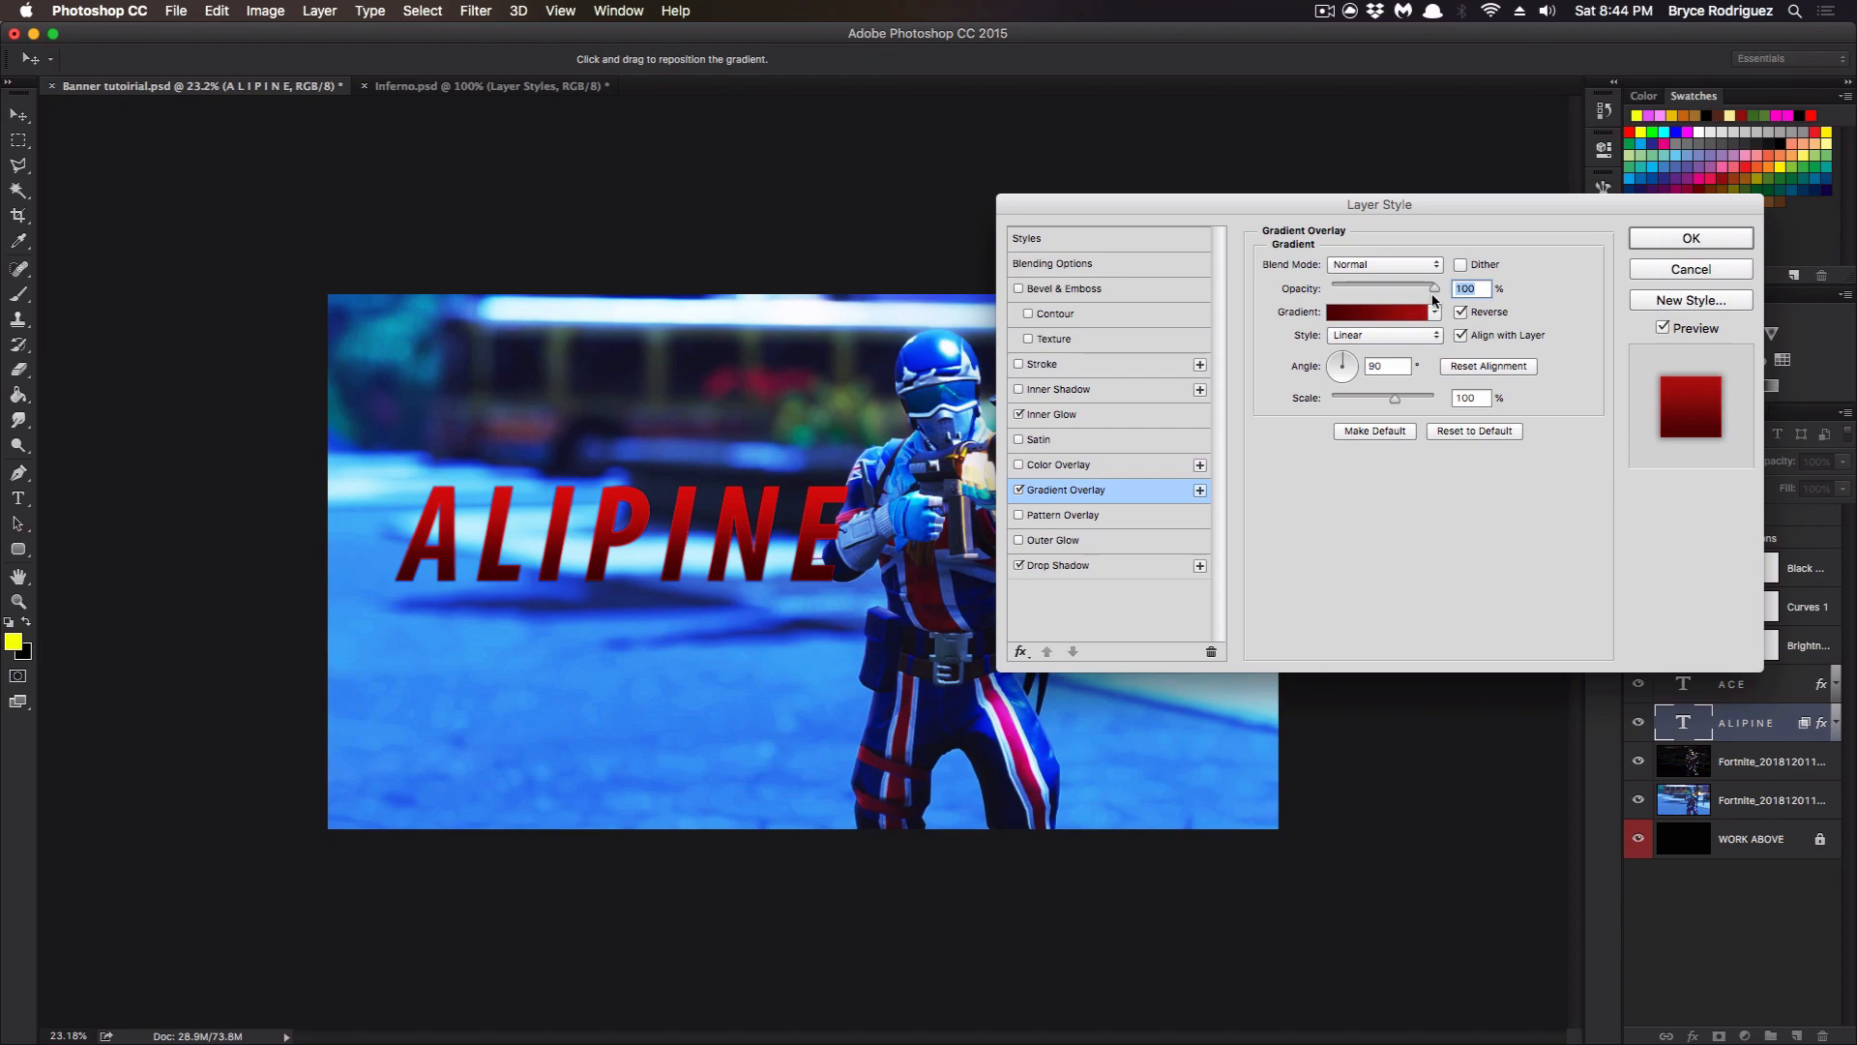
pyautogui.click(1074, 565)
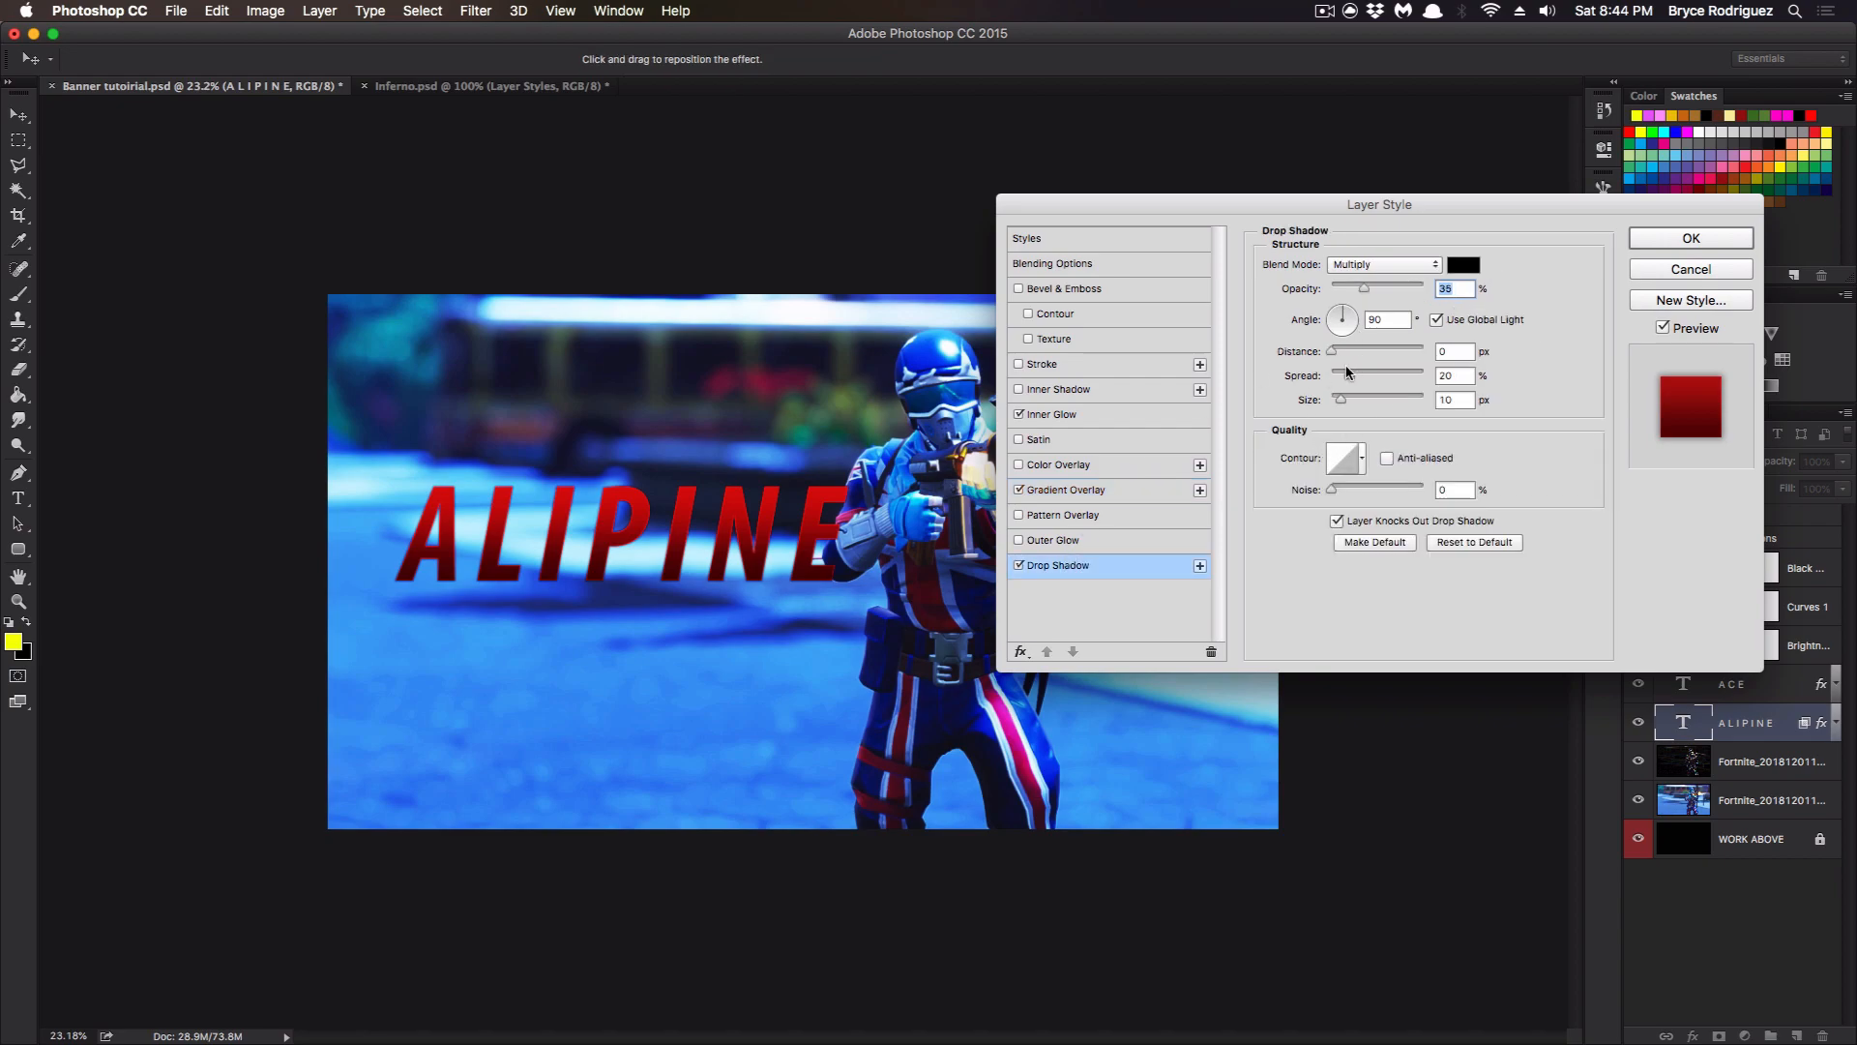
pyautogui.click(1663, 241)
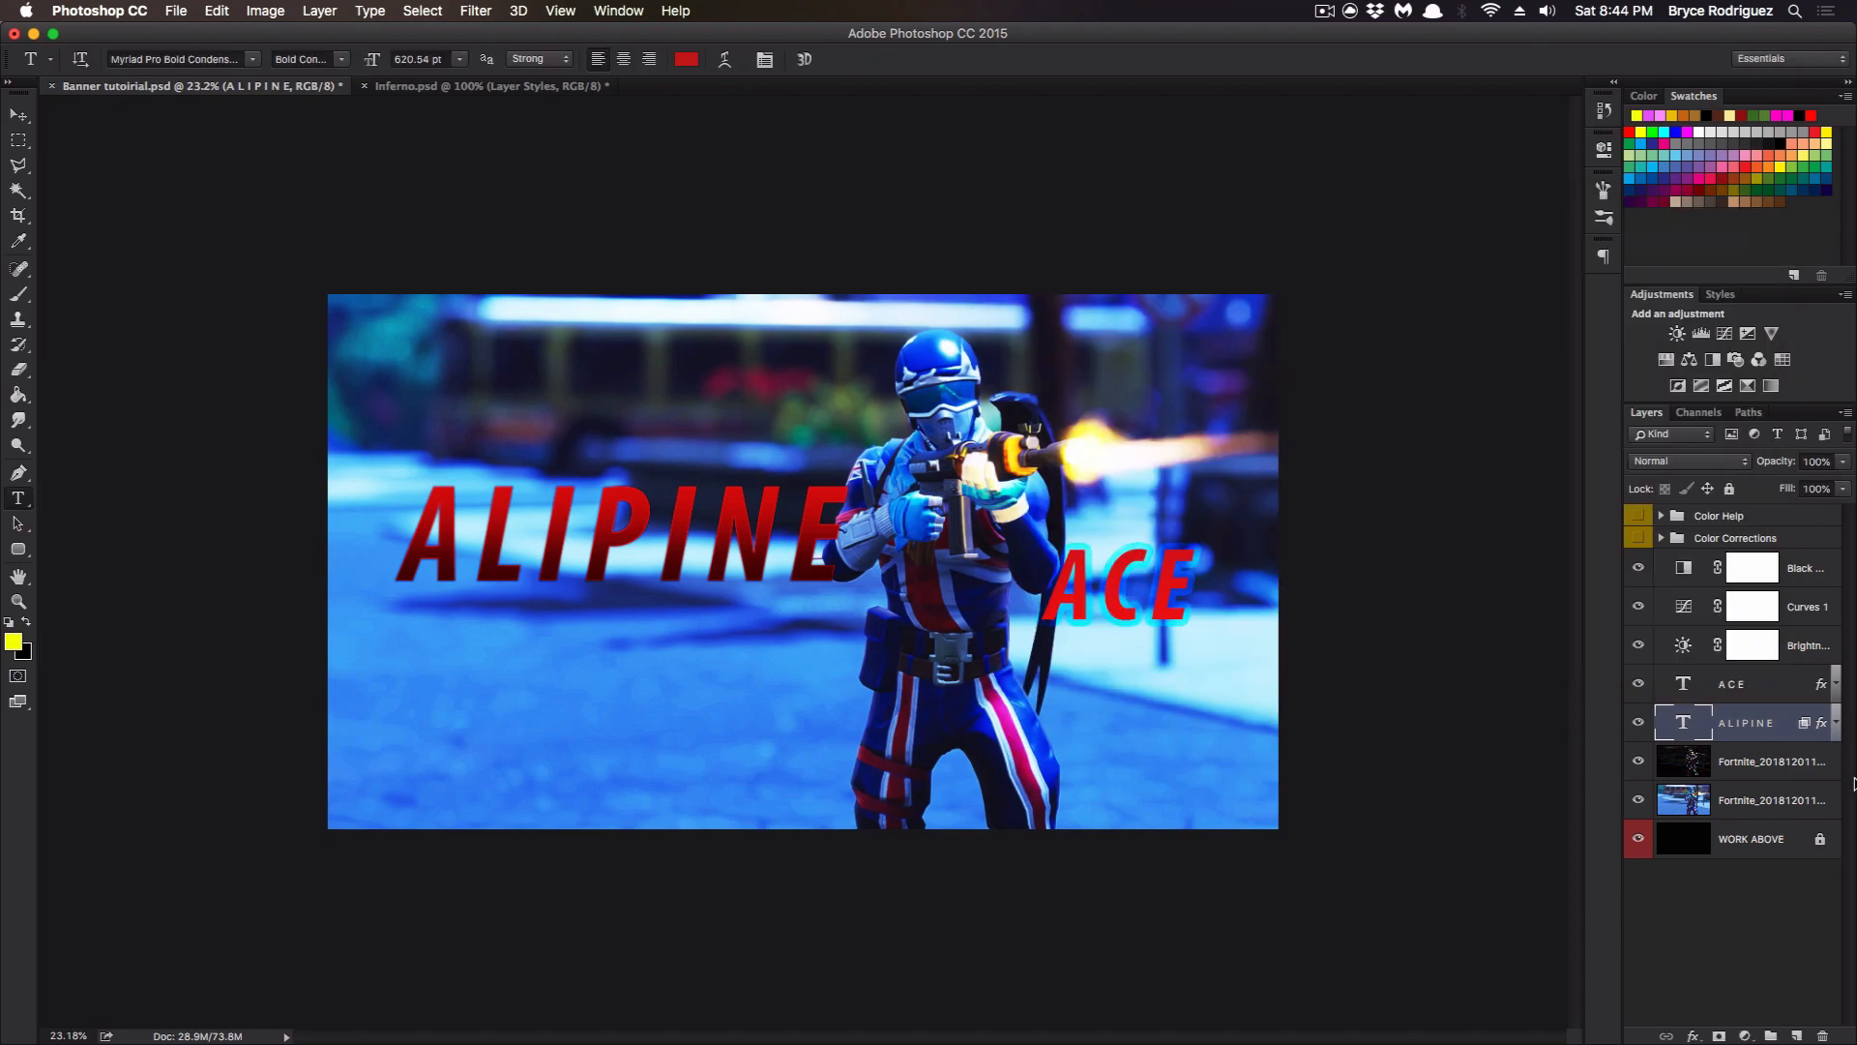
pyautogui.doubleClick(1807, 732)
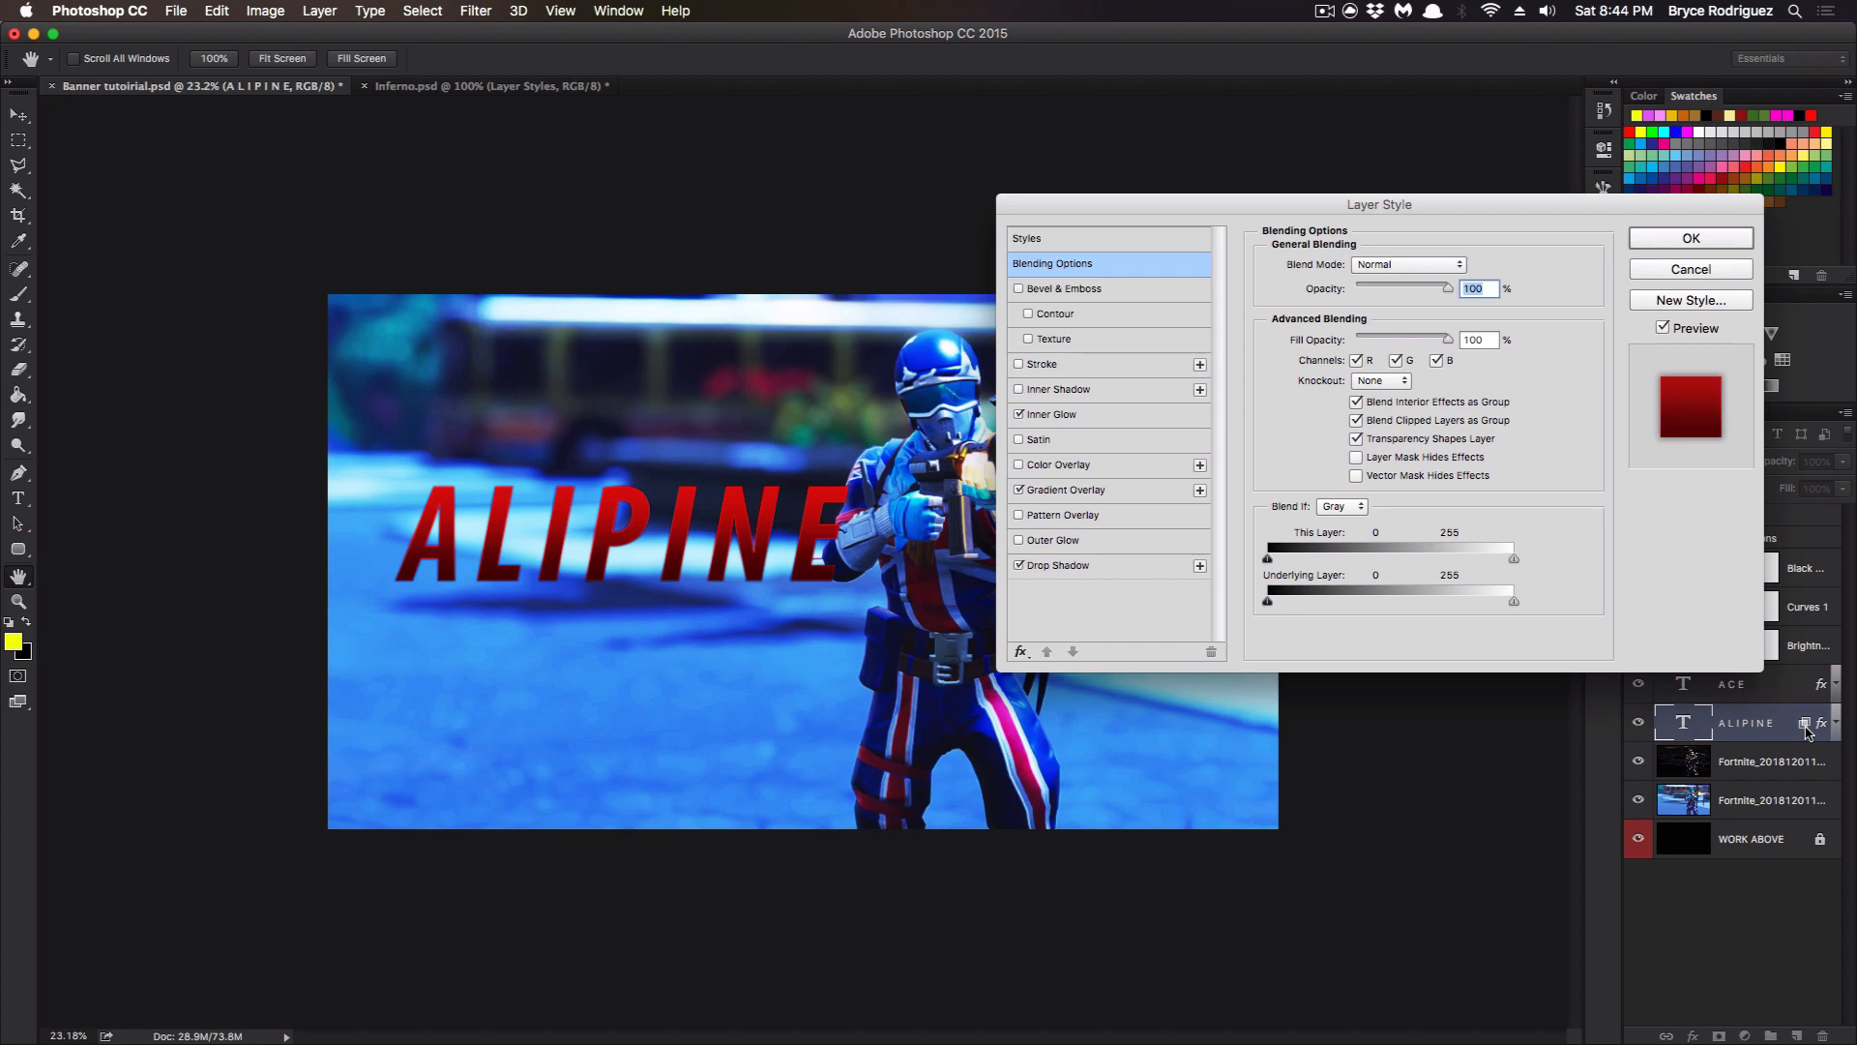
pyautogui.click(1691, 270)
# Copy the ALIPINE layer's style and paste it onto the ACE text layer.
pyautogui.rightClick(1785, 723)
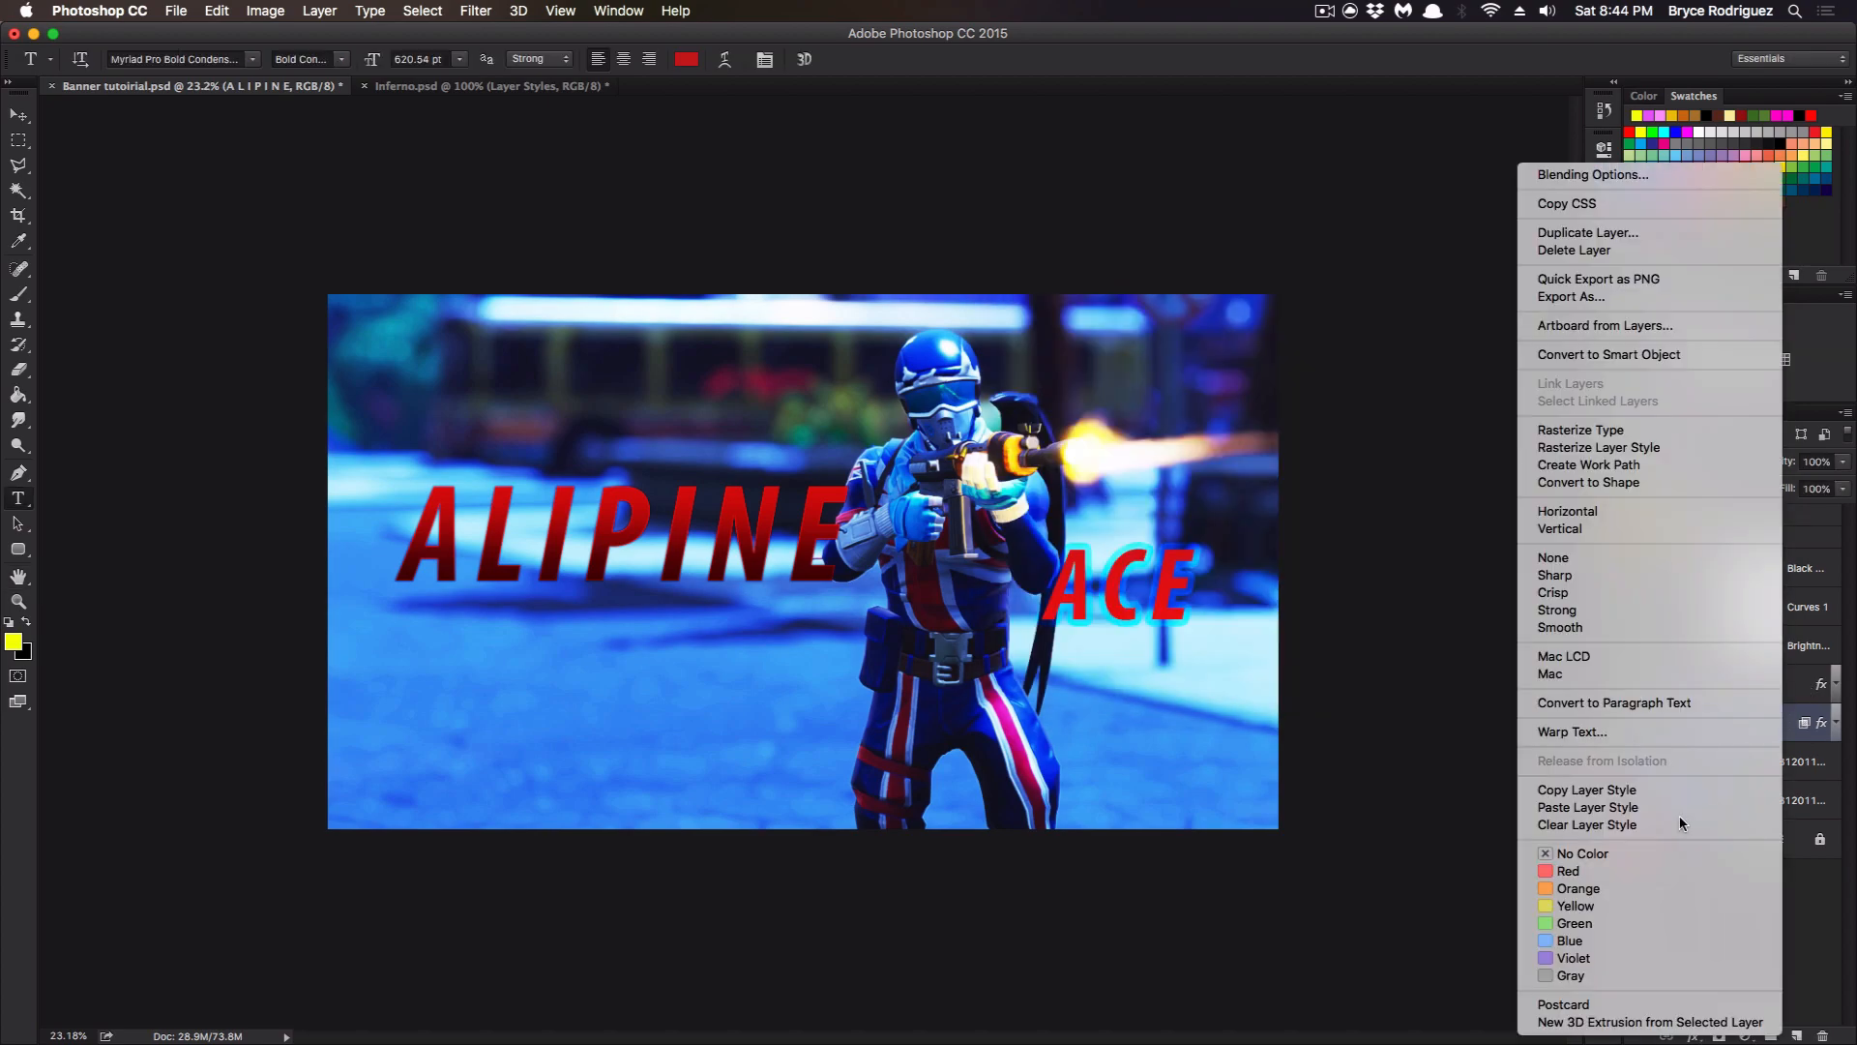
pyautogui.click(1664, 789)
pyautogui.rightClick(1769, 678)
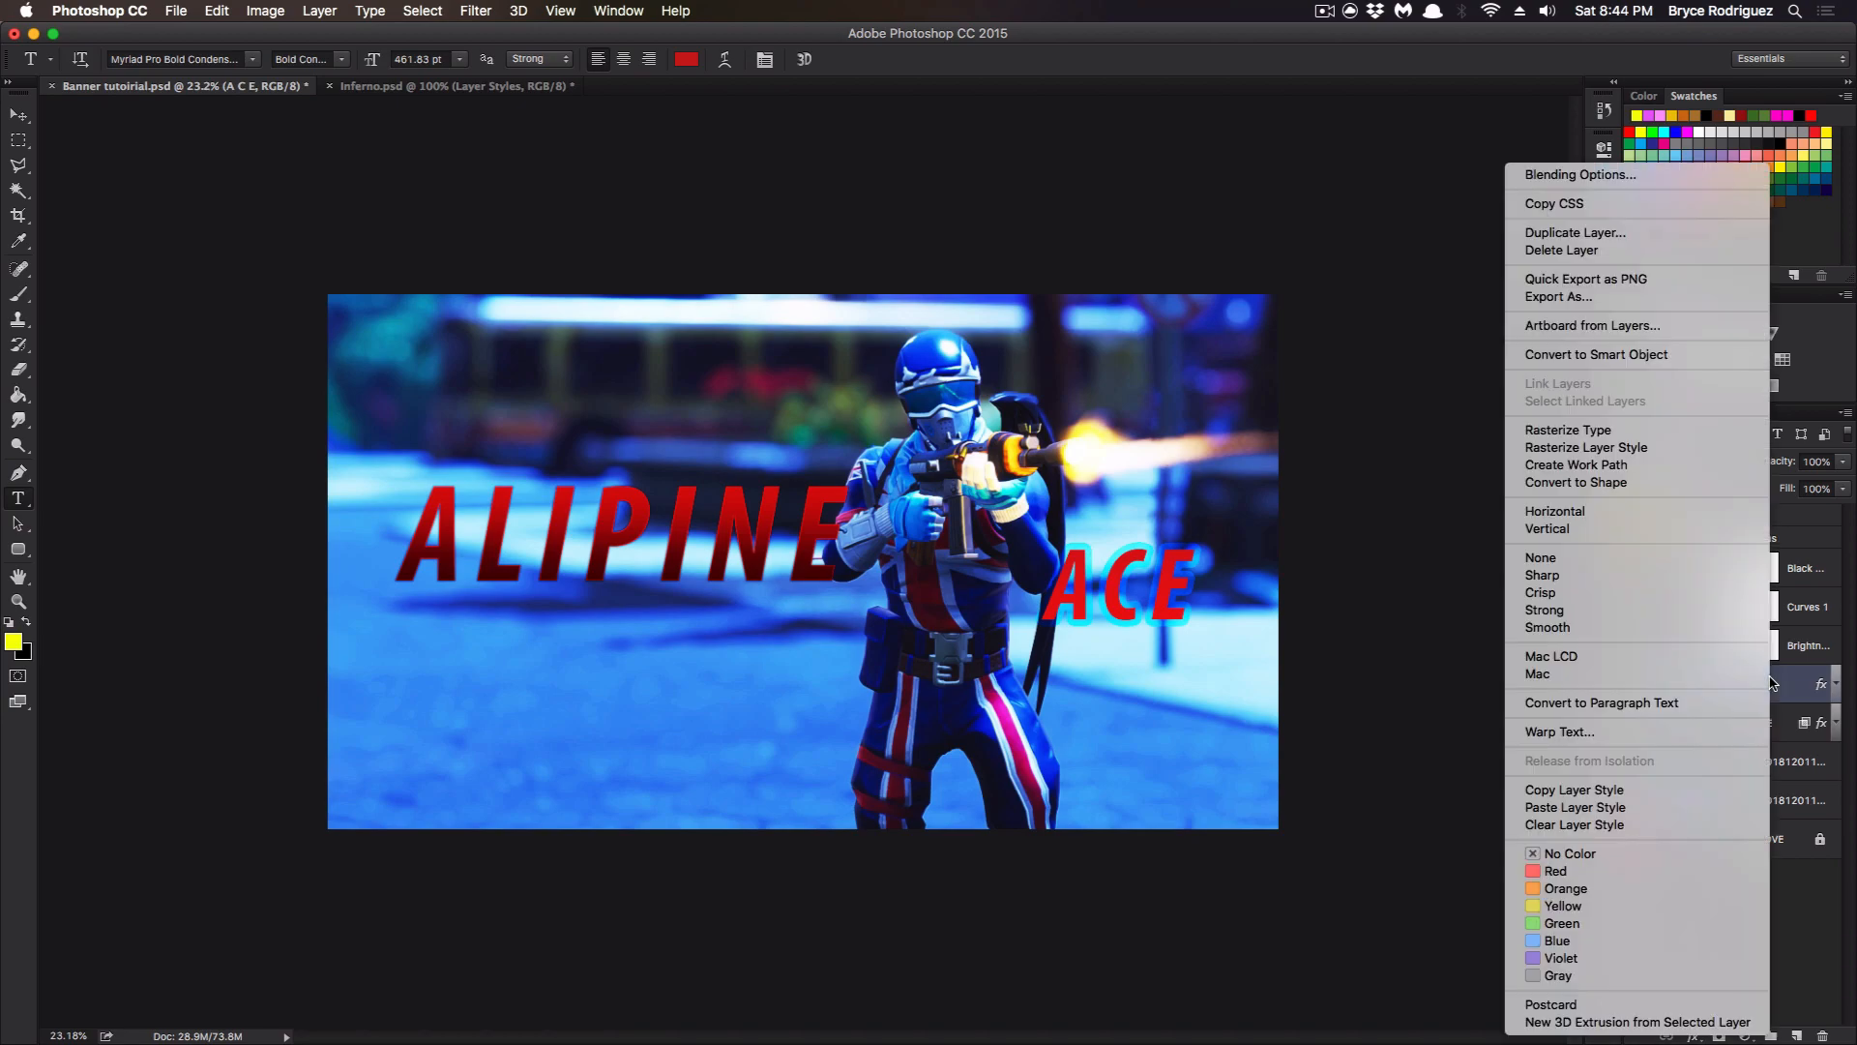
pyautogui.click(1688, 807)
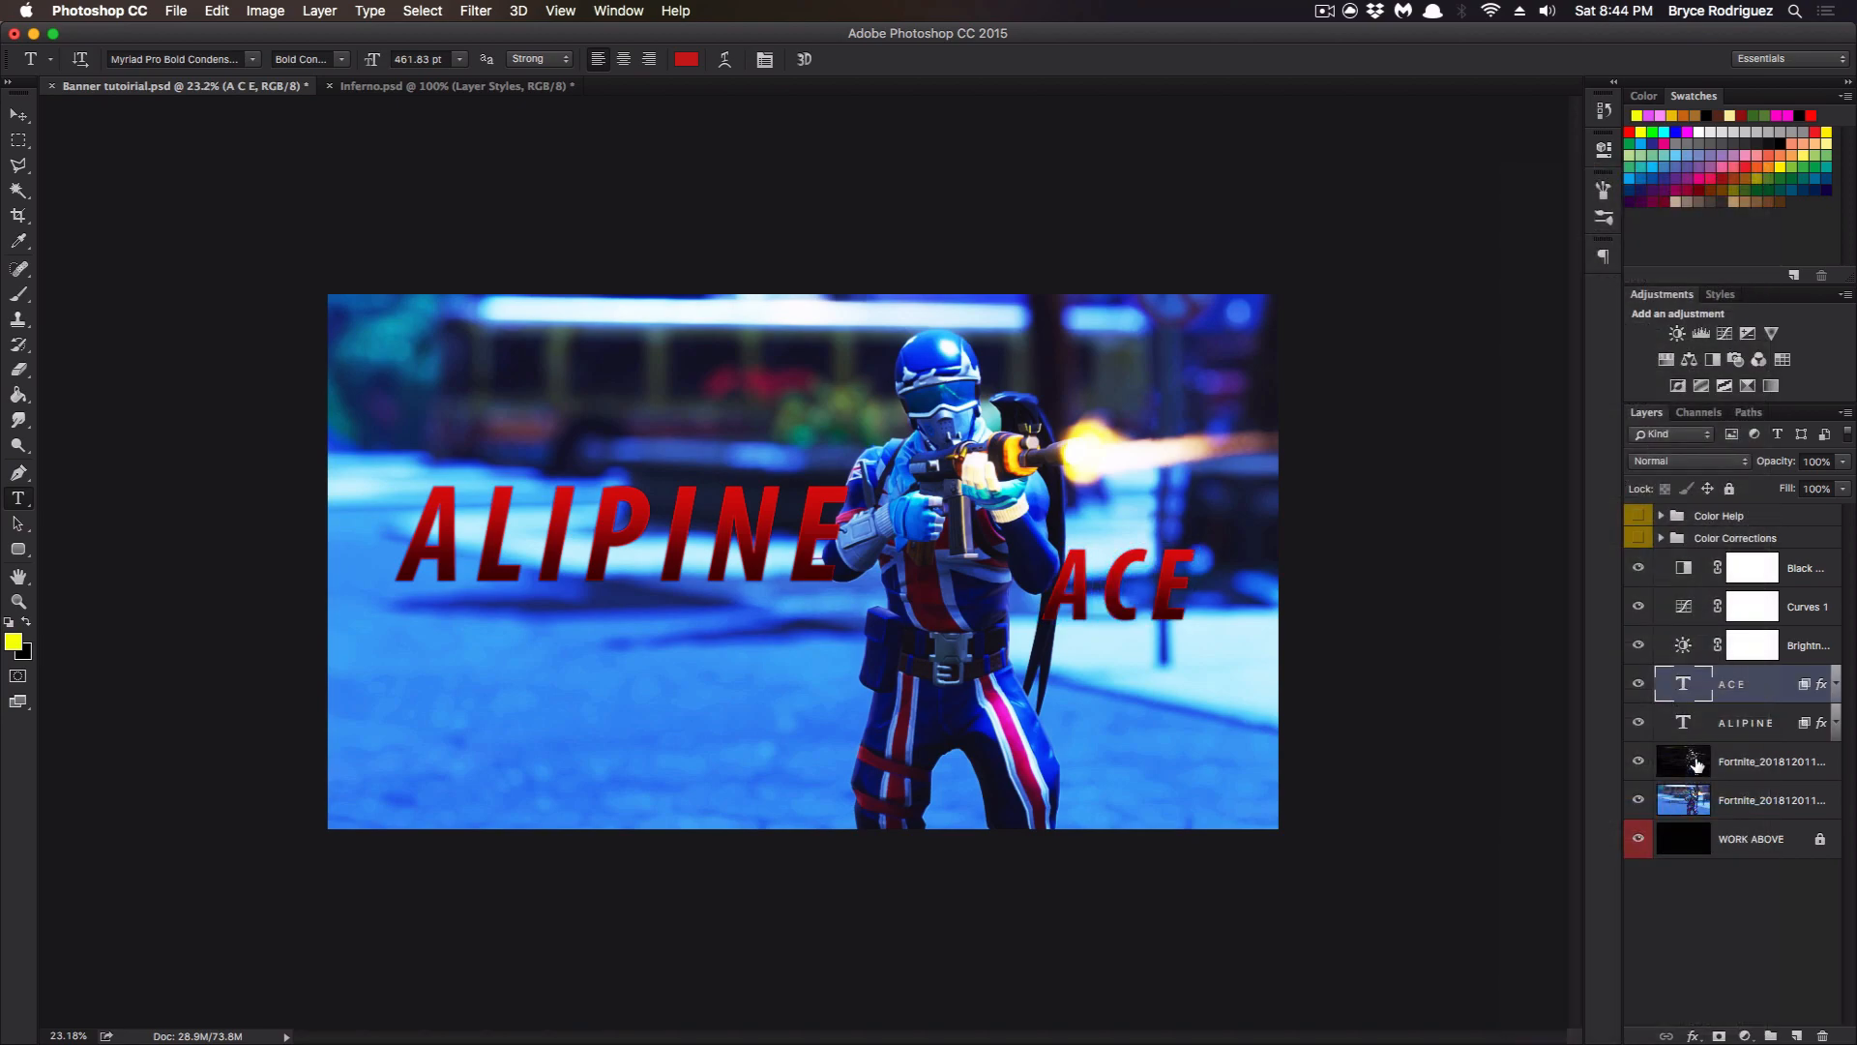
# Create a layer group named TEXT and move the ALIPINE and ACE text layers into it.
pyautogui.moveTo(1773, 721); pyautogui.dragTo(1791, 670)
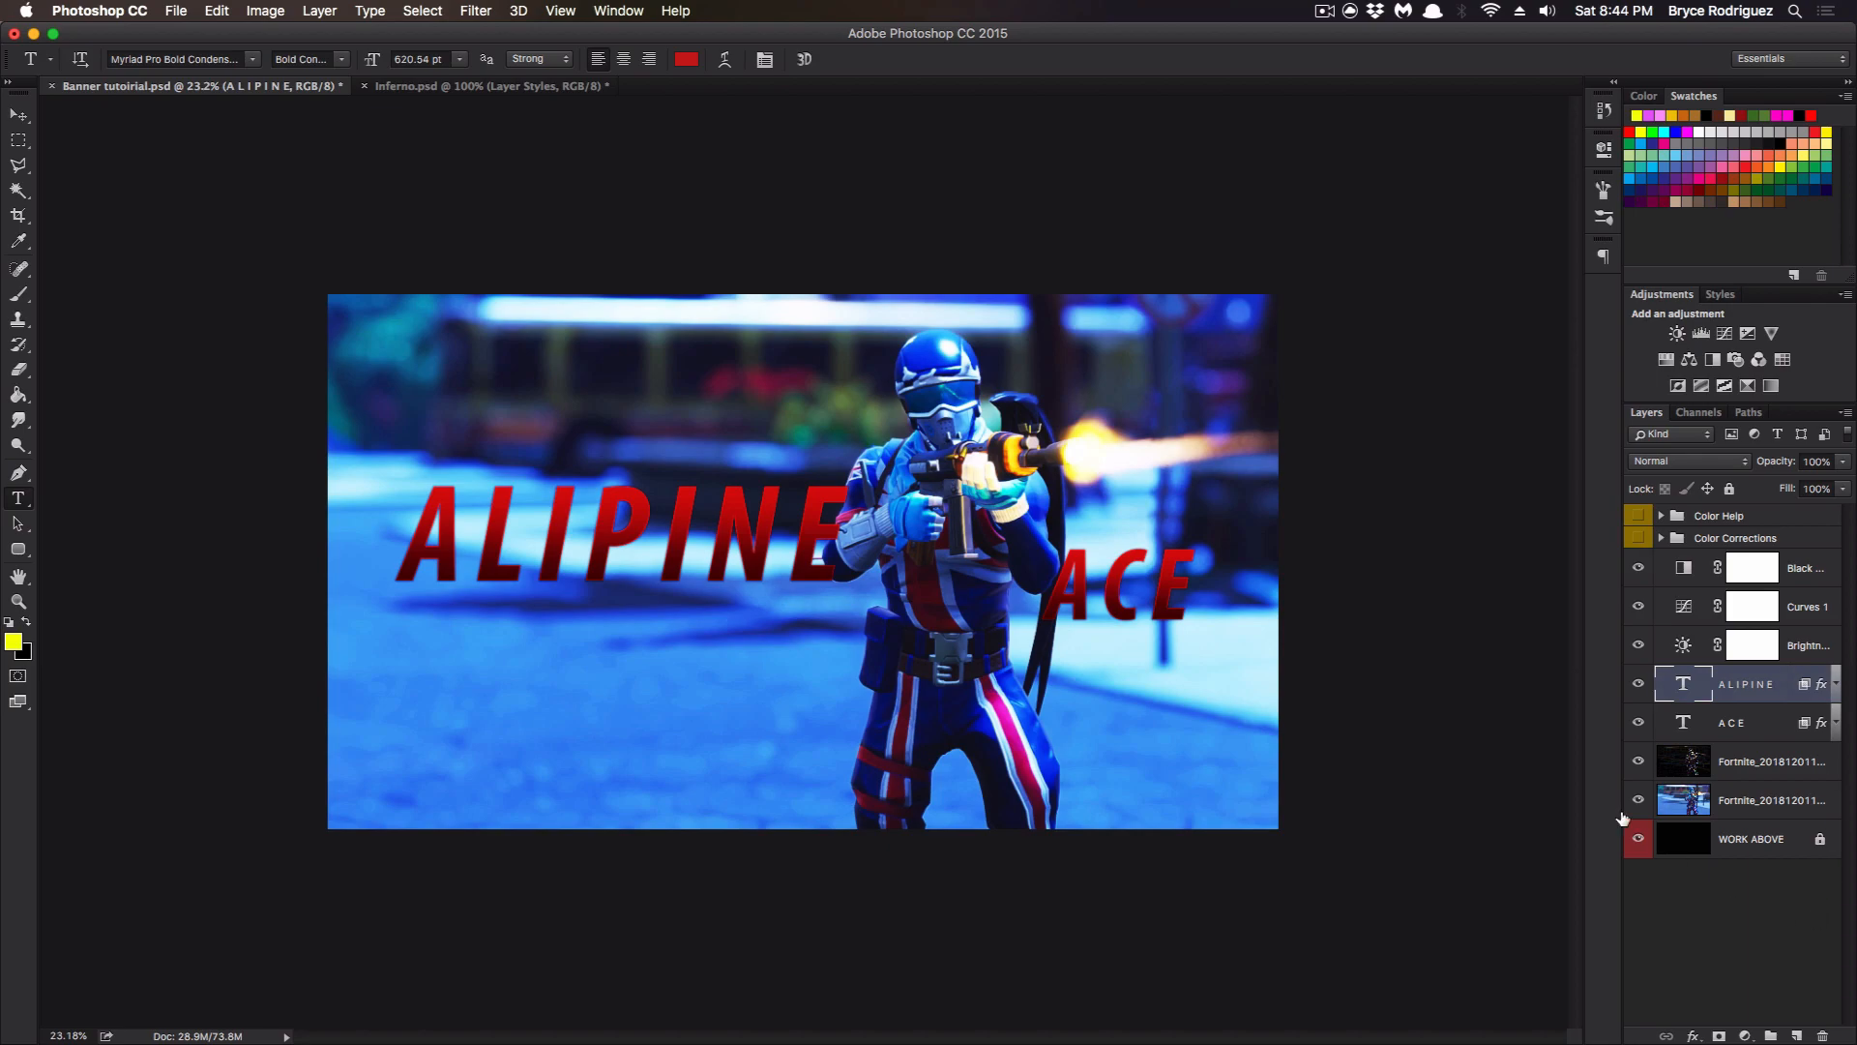
pyautogui.click(1771, 1035)
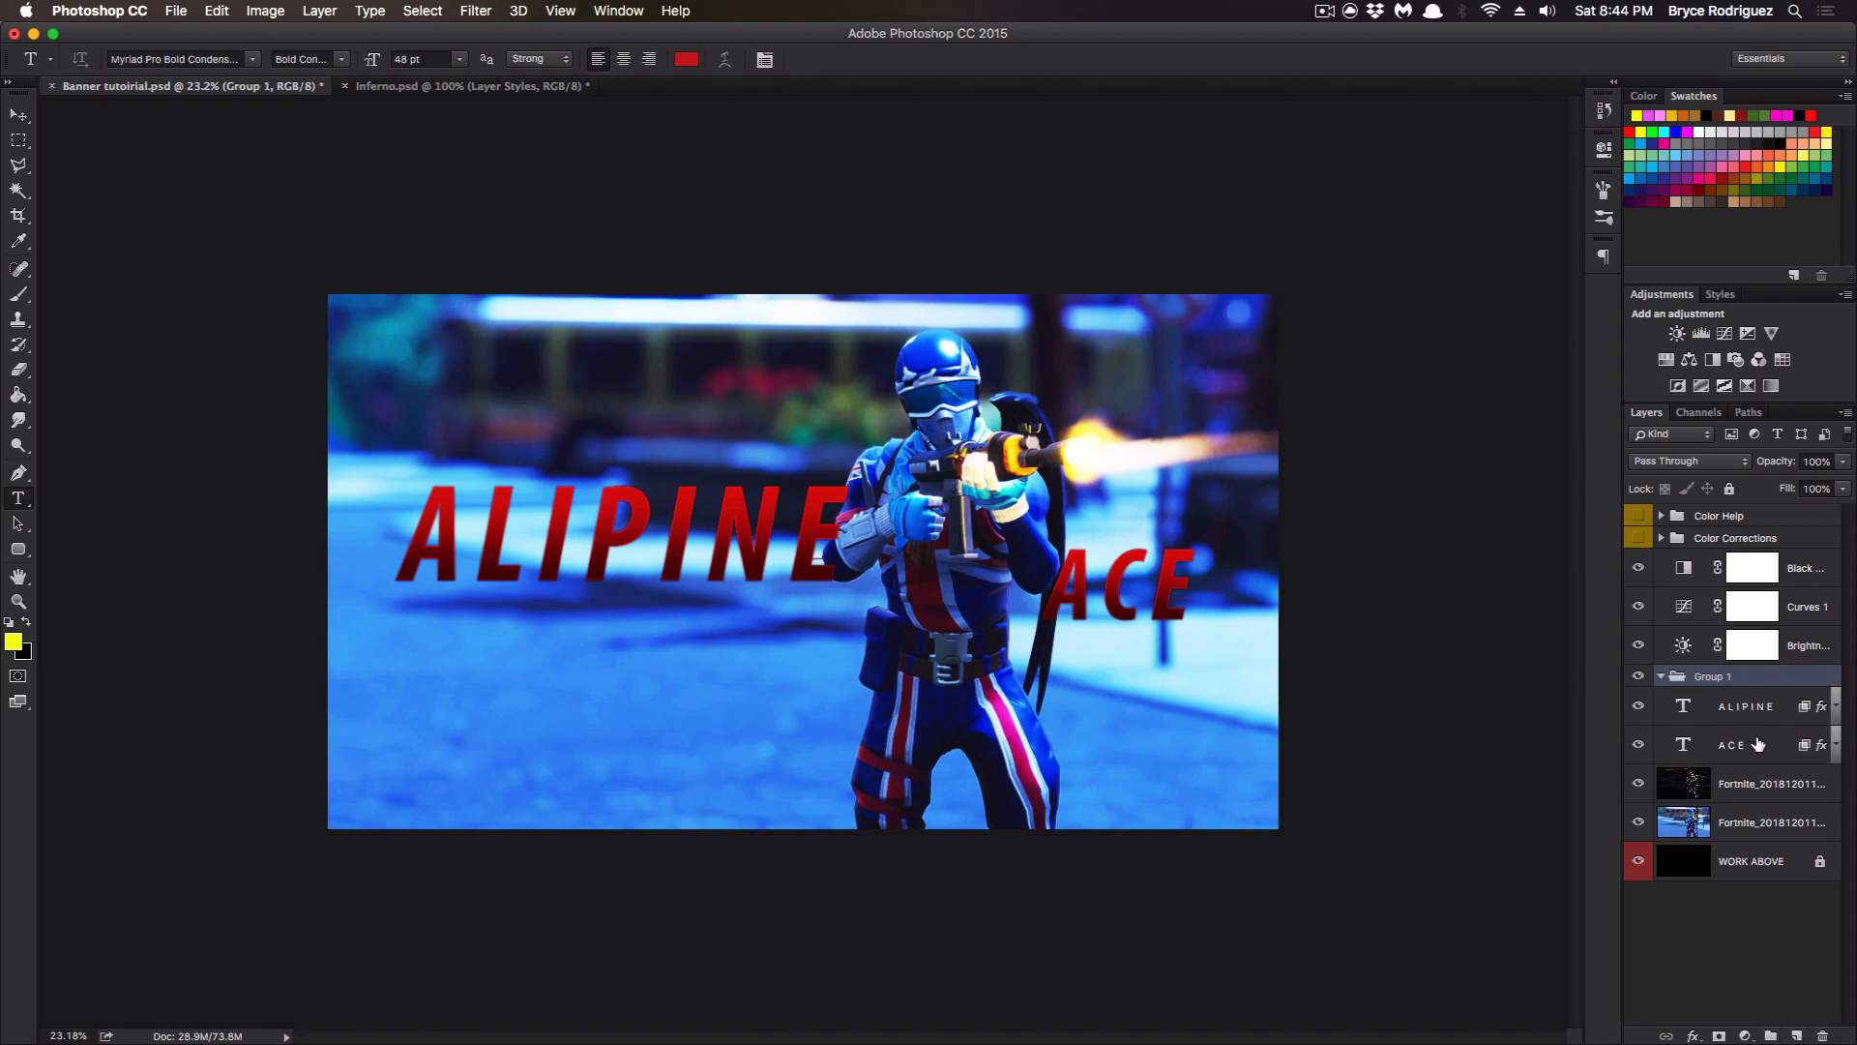
pyautogui.doubleClick(1702, 676)
pyautogui.write('TEXT')
pyautogui.press('Return')
pyautogui.moveTo(1737, 714); pyautogui.dragTo(1747, 677)
pyautogui.moveTo(1747, 757); pyautogui.dragTo(1768, 678)
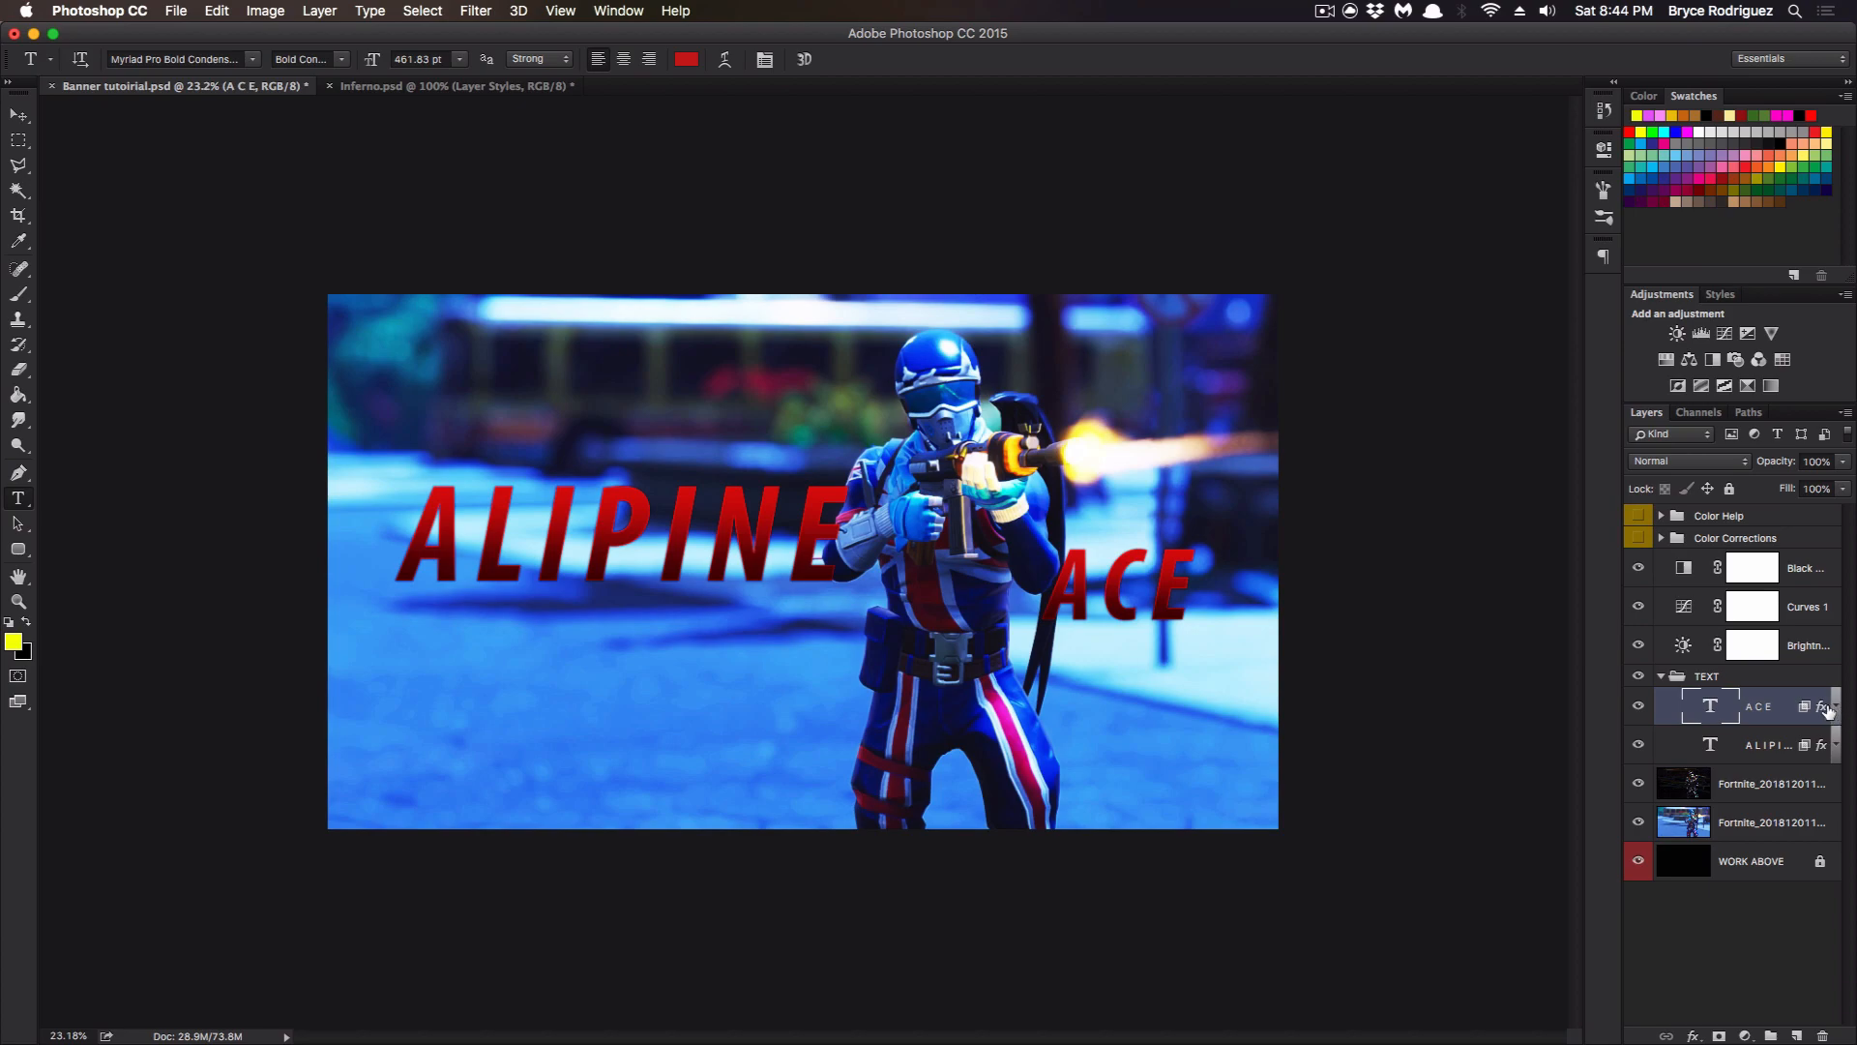
# Duplicate the ACE and ALIPINE text layers inside the TEXT group and hide the two originals.
pyautogui.keyDown('shift'); pyautogui.click(1780, 742); pyautogui.keyUp('shift')
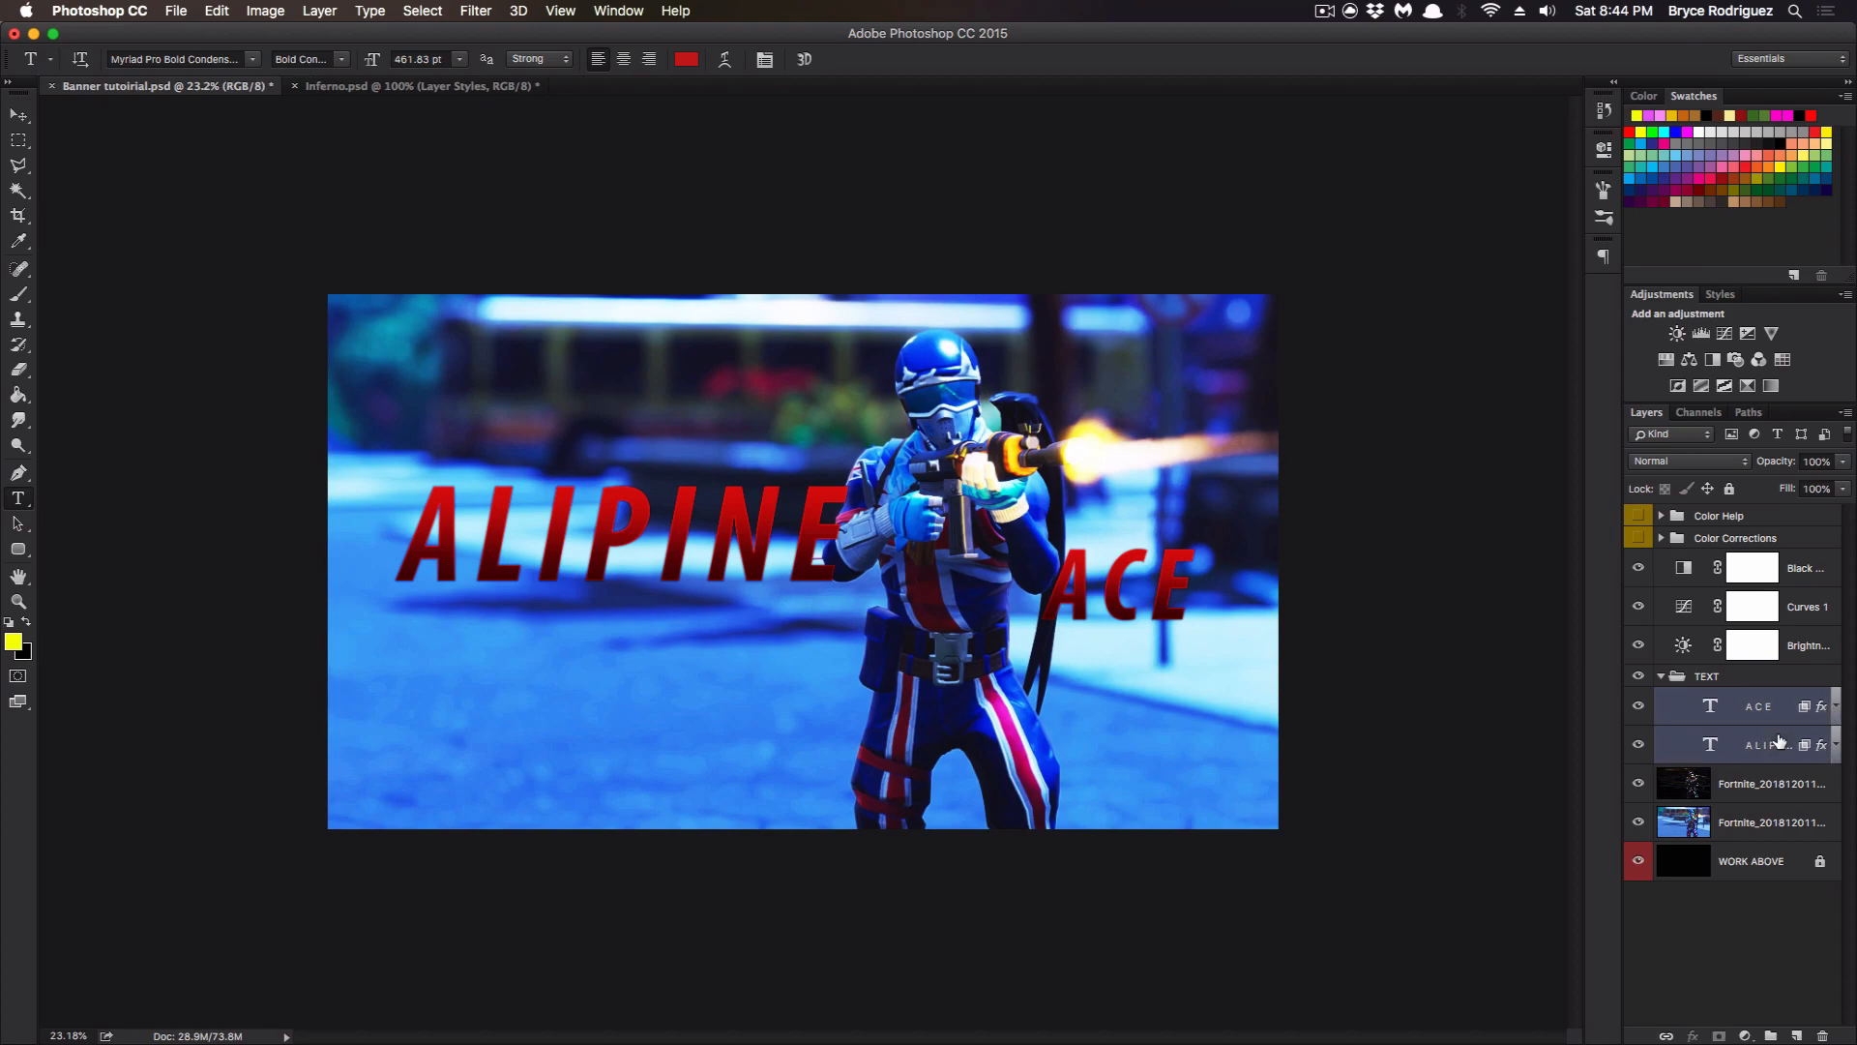
pyautogui.press('super+j')
pyautogui.click(1765, 784)
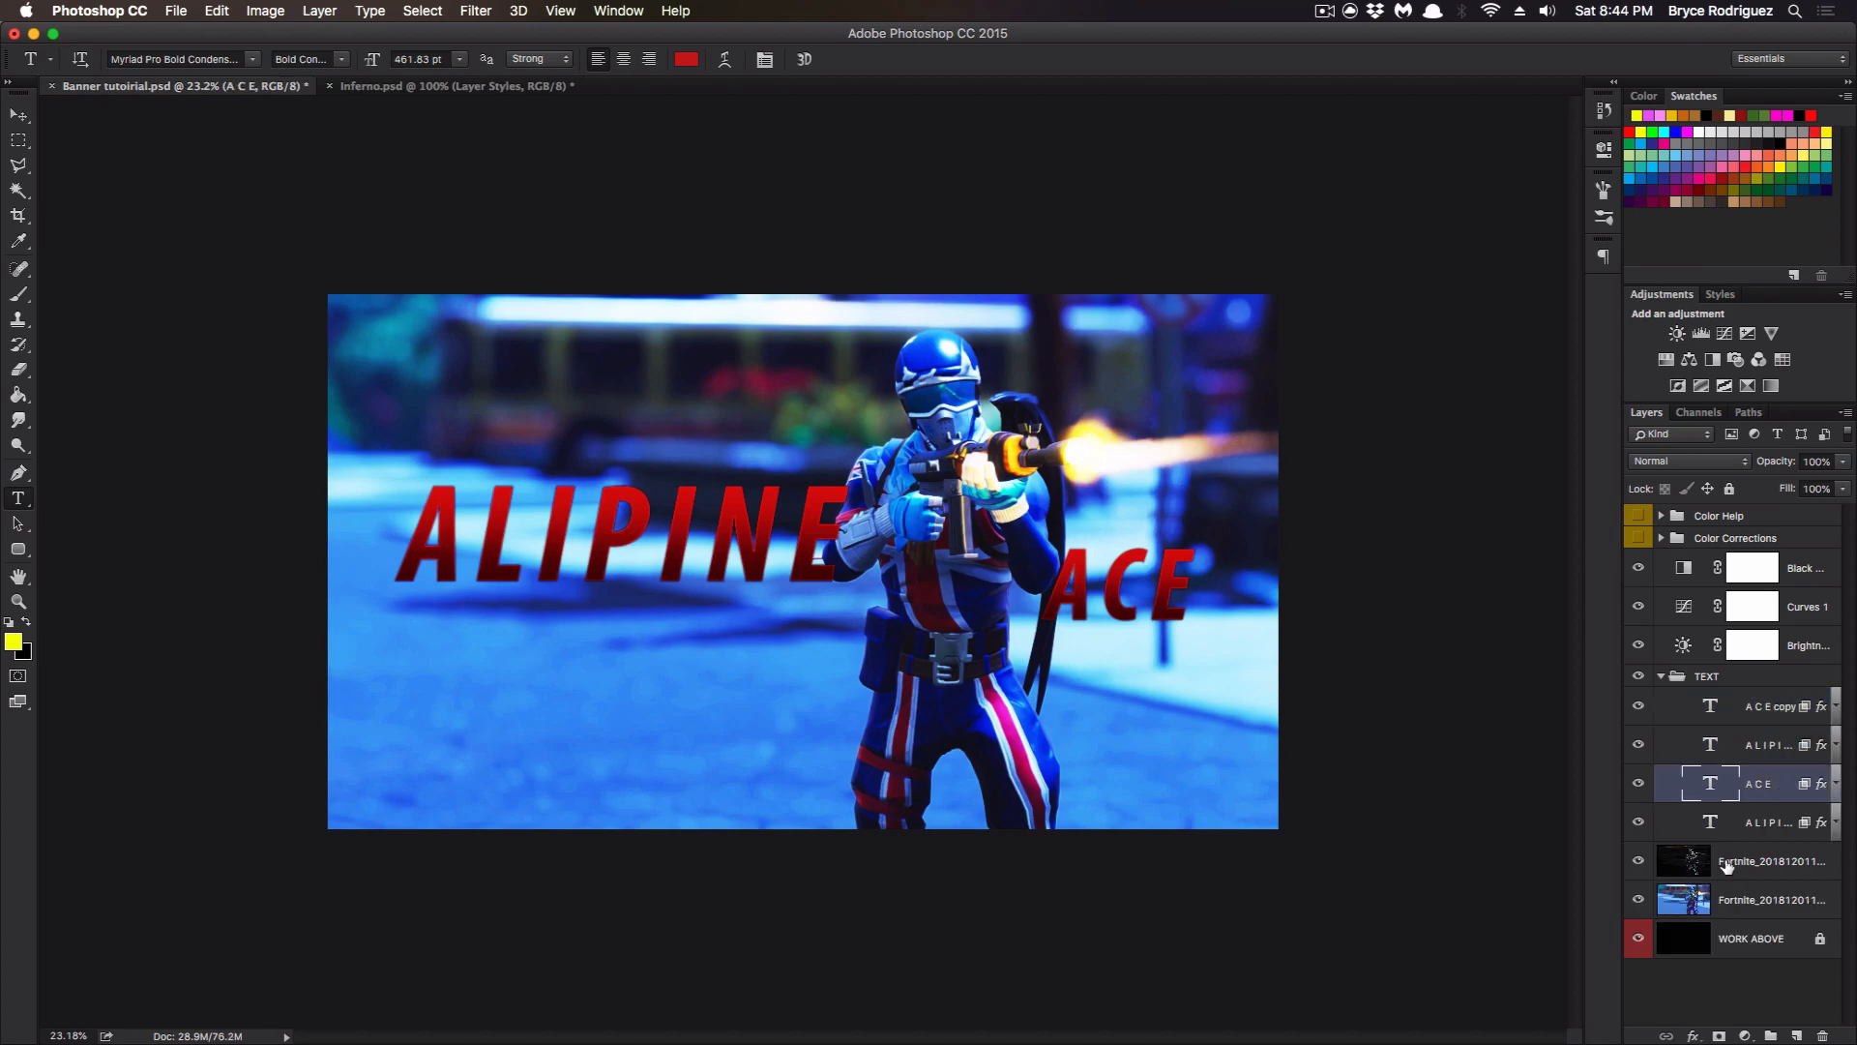
pyautogui.click(1732, 821)
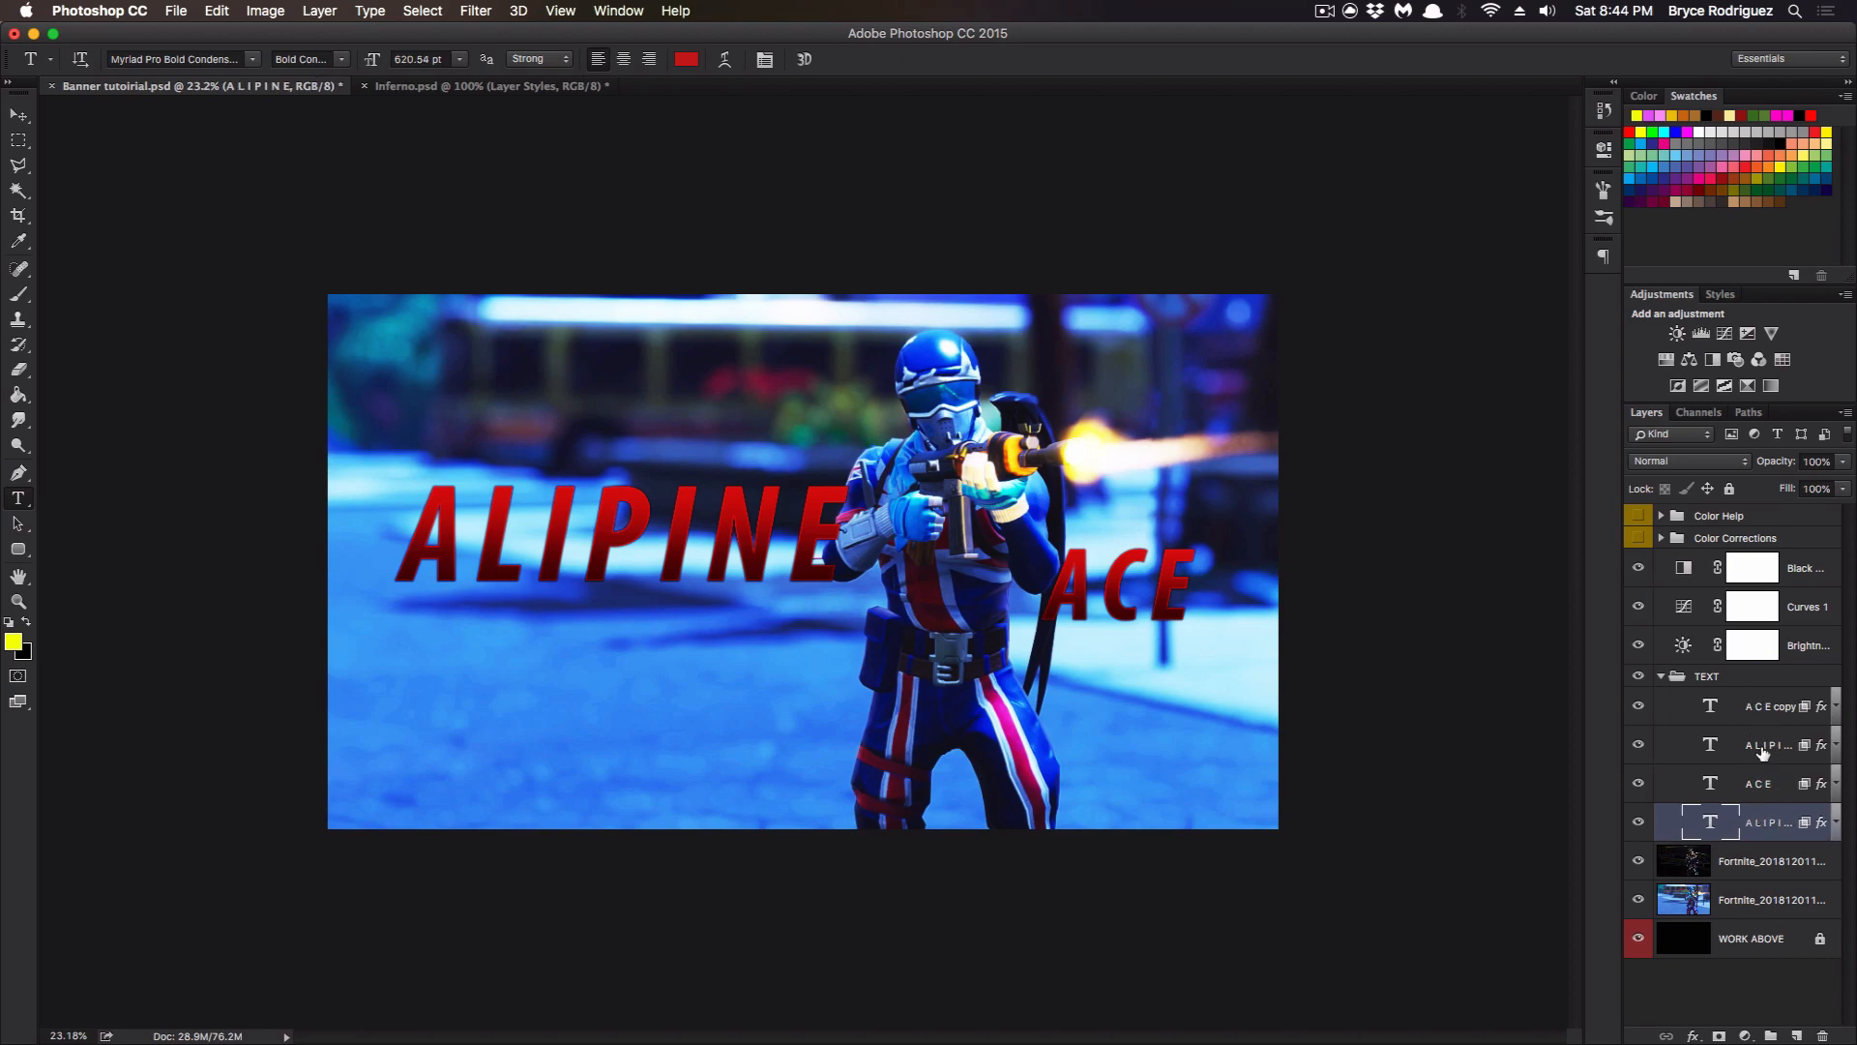
pyautogui.click(1686, 713)
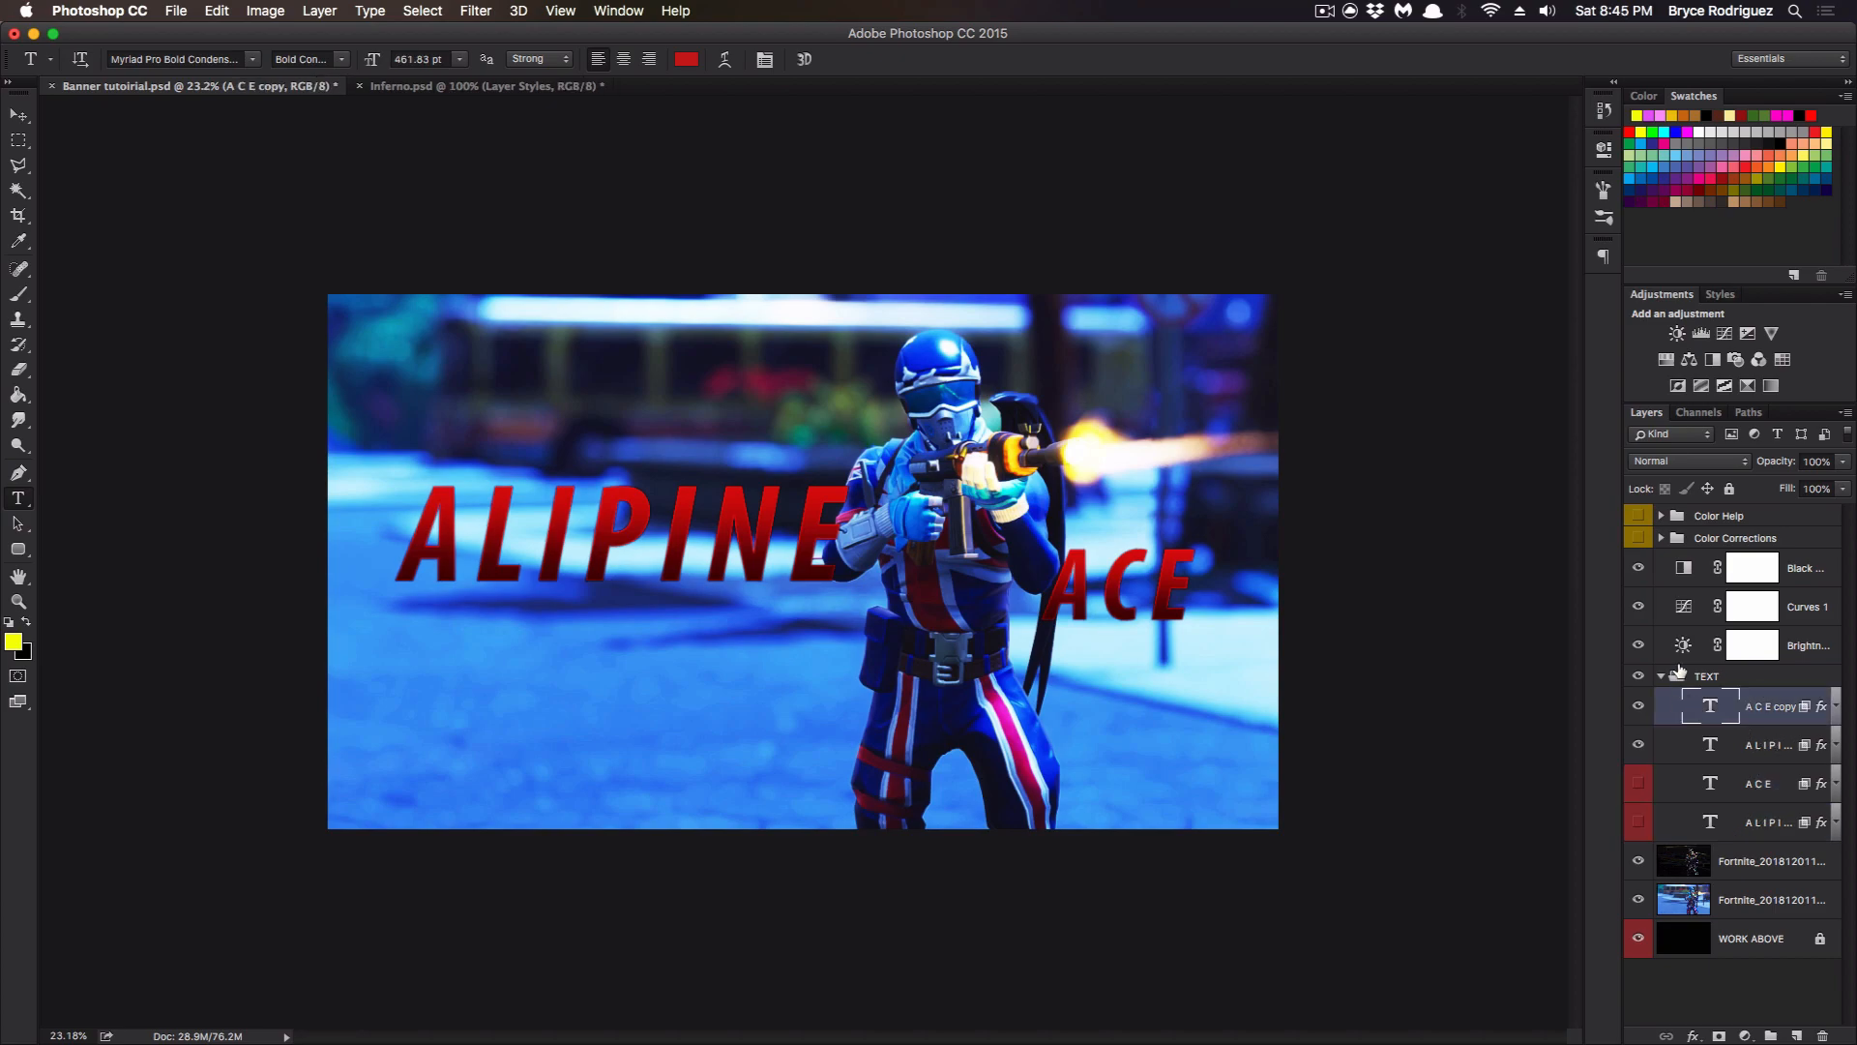
# Rasterize the ACE copy text layer and add a layer mask to it.
pyautogui.rightClick(1679, 694)
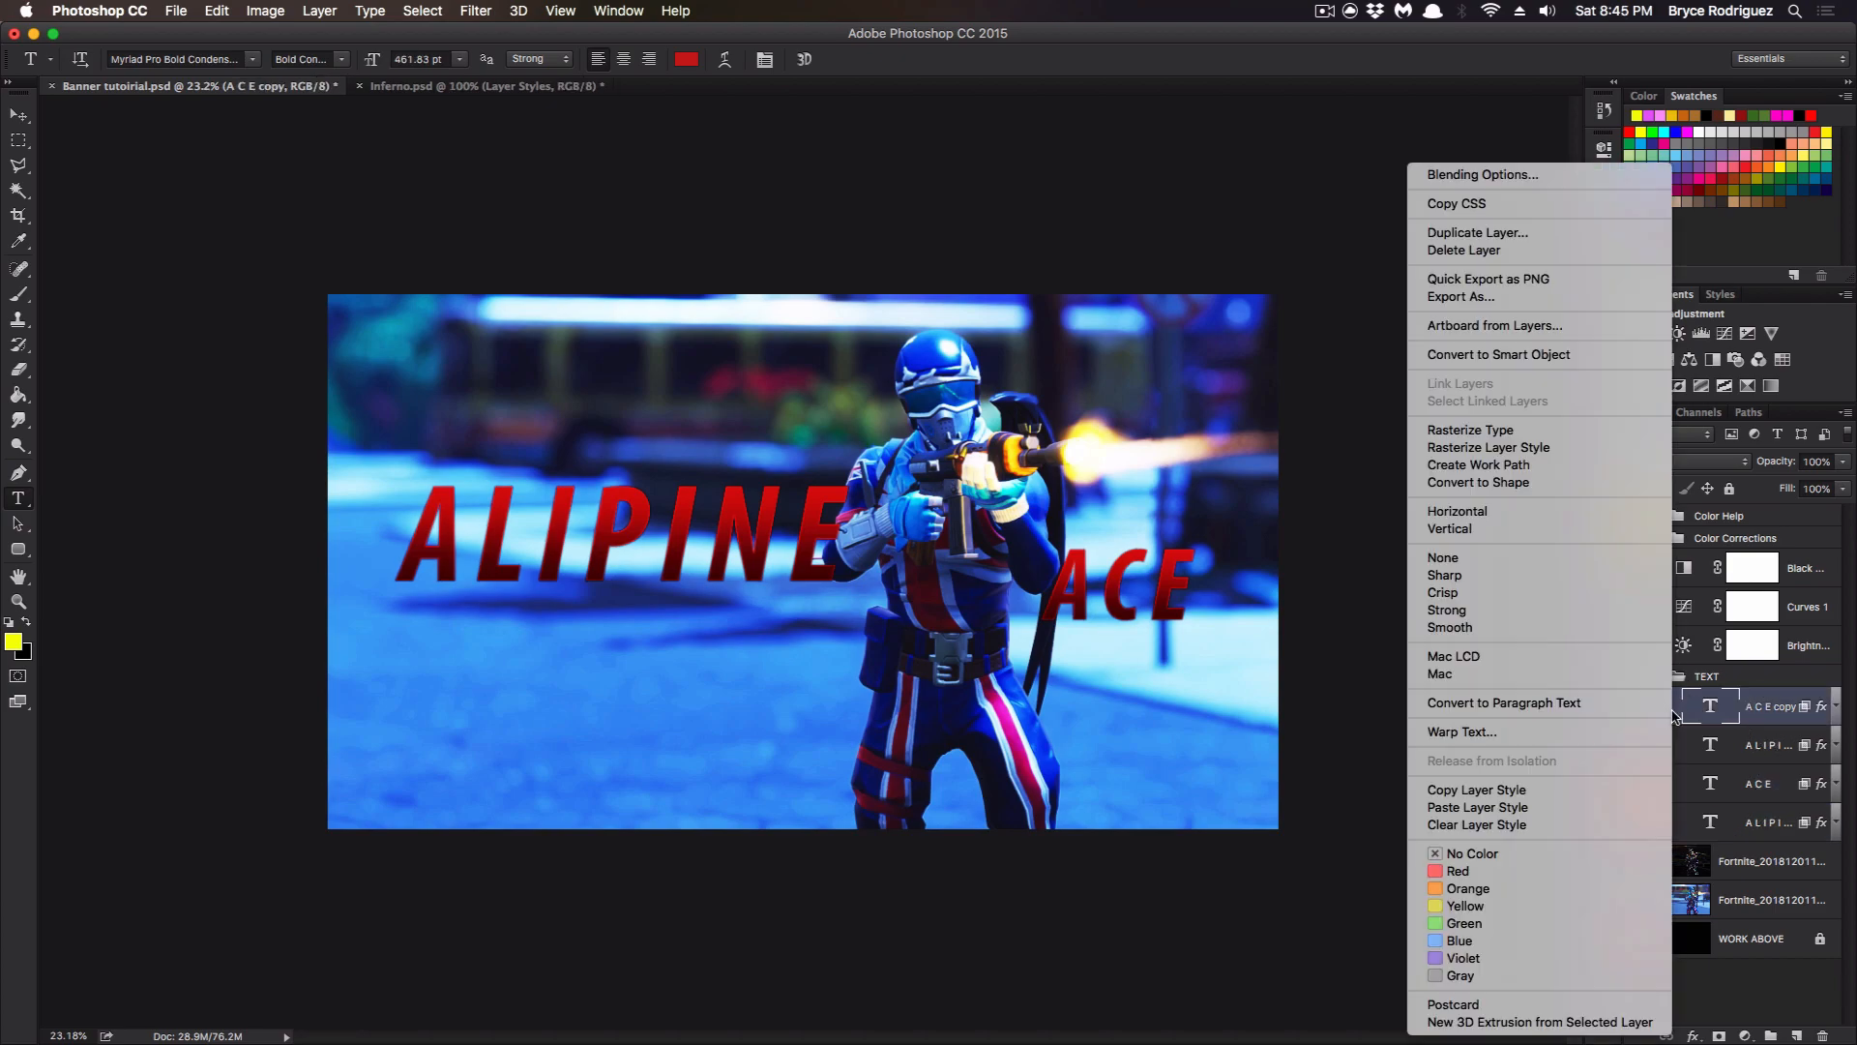
pyautogui.click(1623, 436)
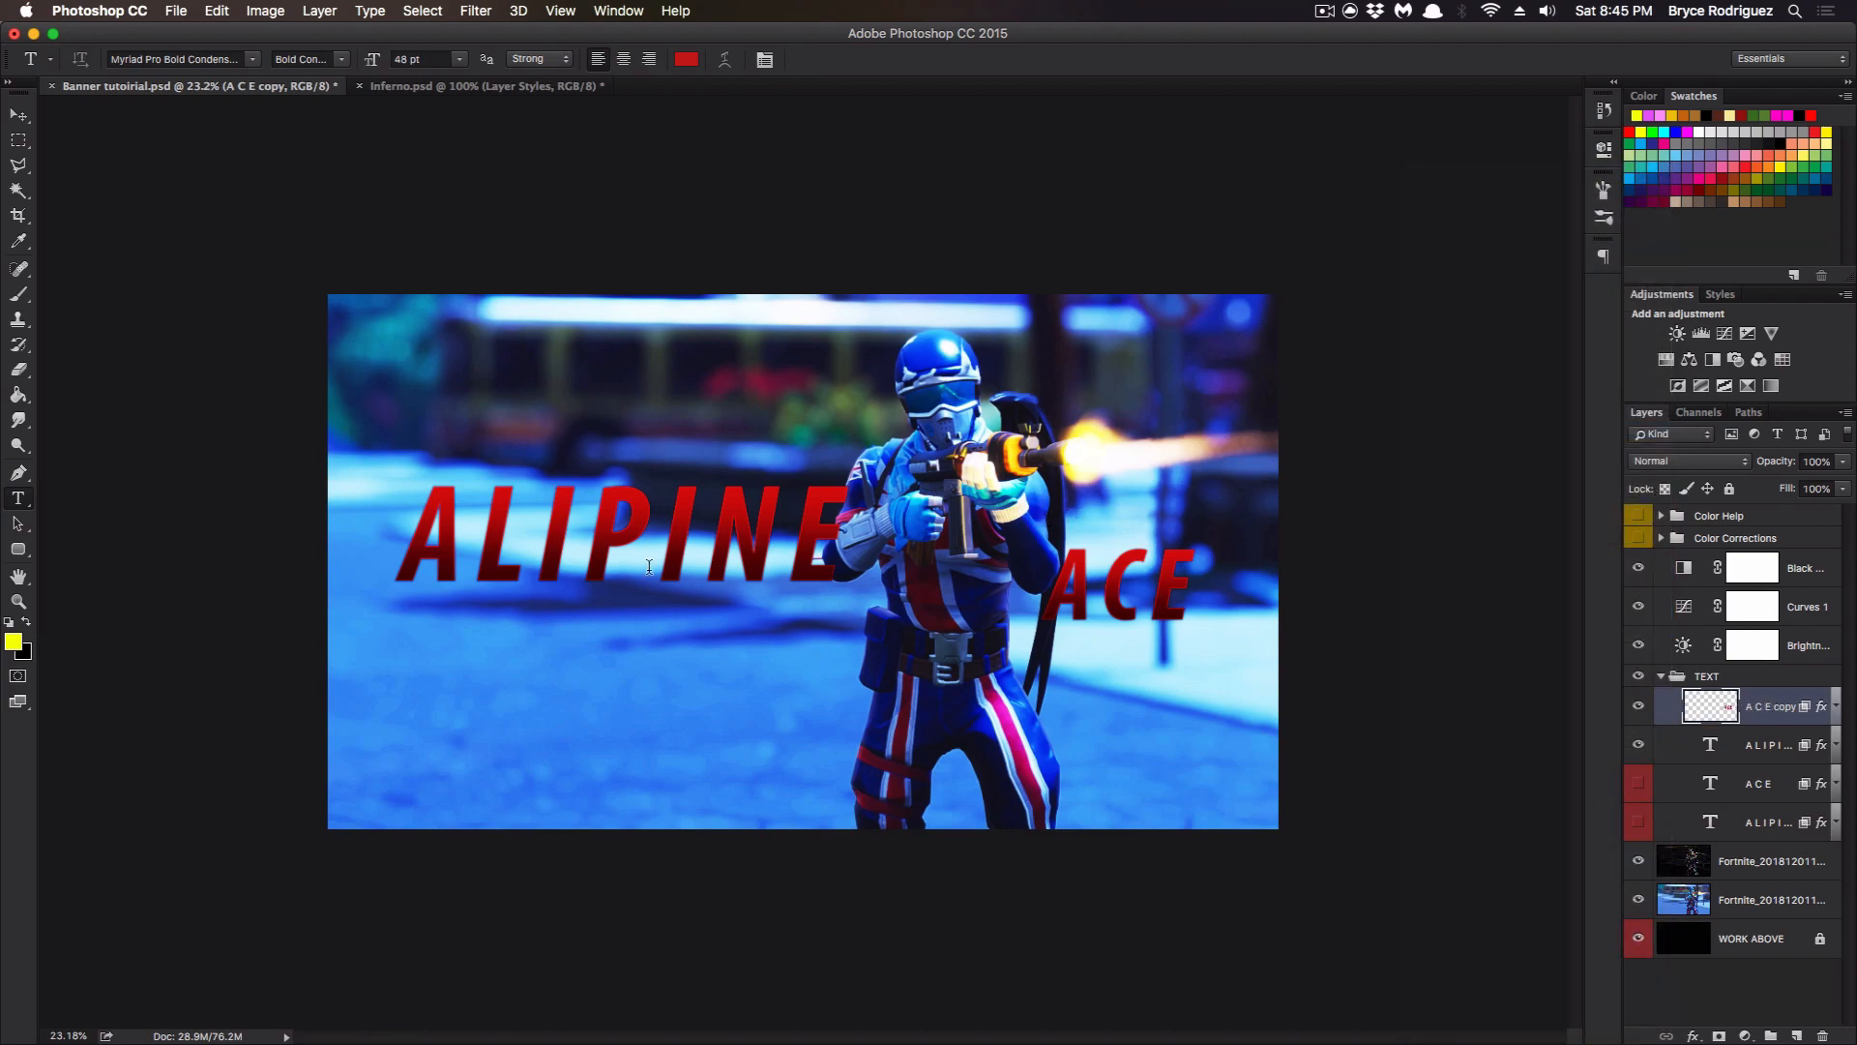
pyautogui.click(15, 603)
pyautogui.moveTo(851, 486); pyautogui.dragTo(1040, 378)
pyautogui.moveTo(888, 371); pyautogui.dragTo(988, 501)
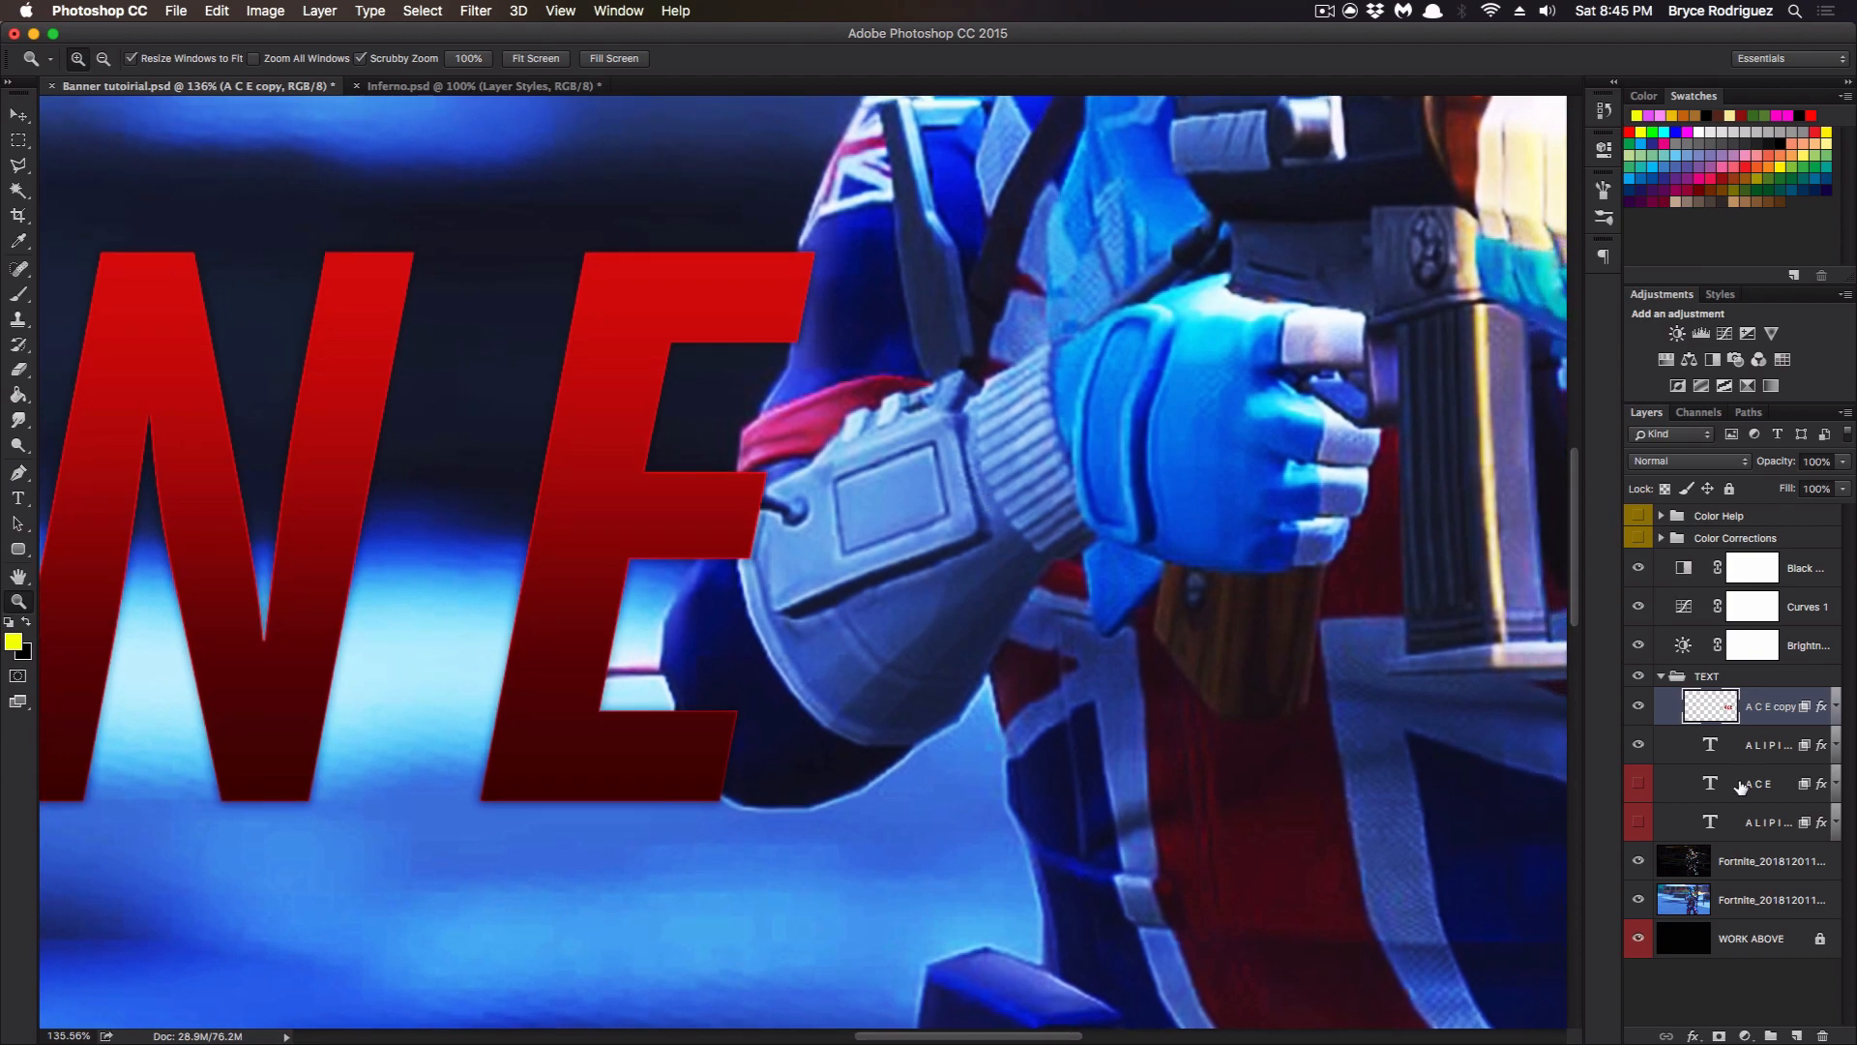
pyautogui.click(1720, 1036)
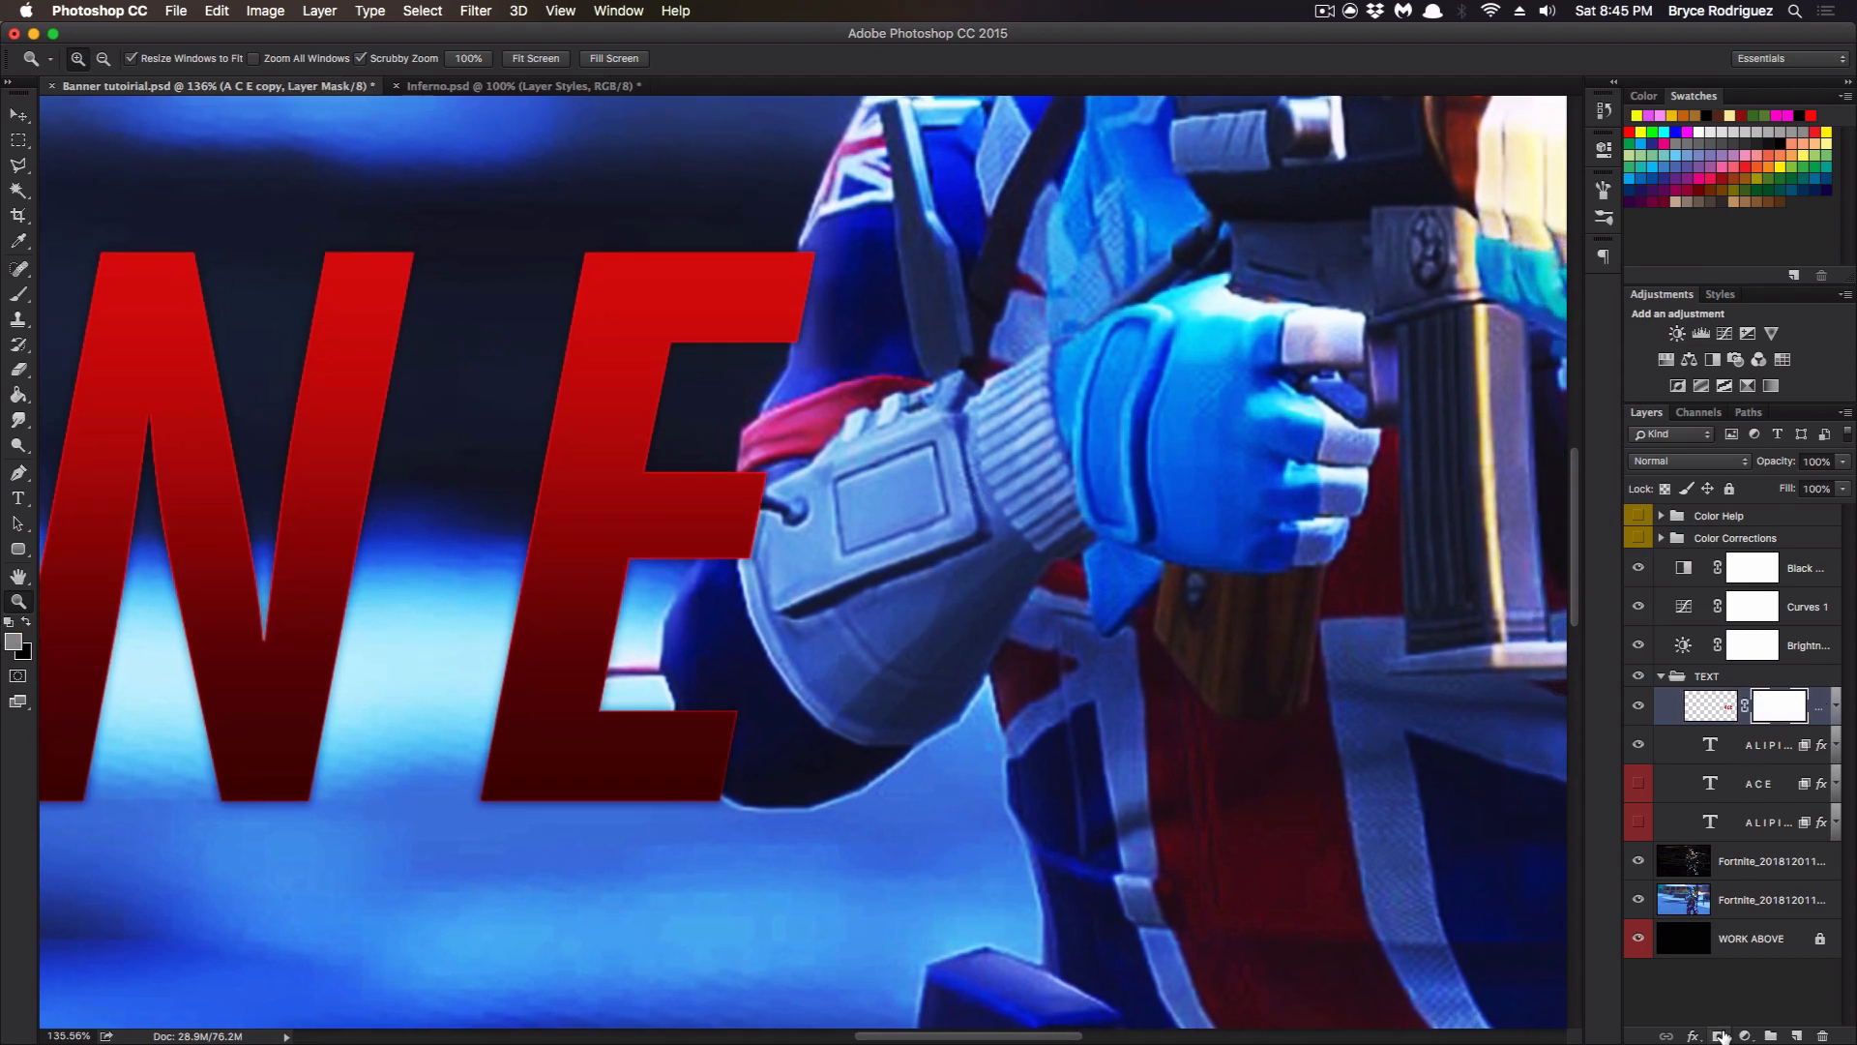
# Choose a hard round brush with 100% hardness and reduce its size to 90 px for painting on the mask.
pyautogui.click(19, 296)
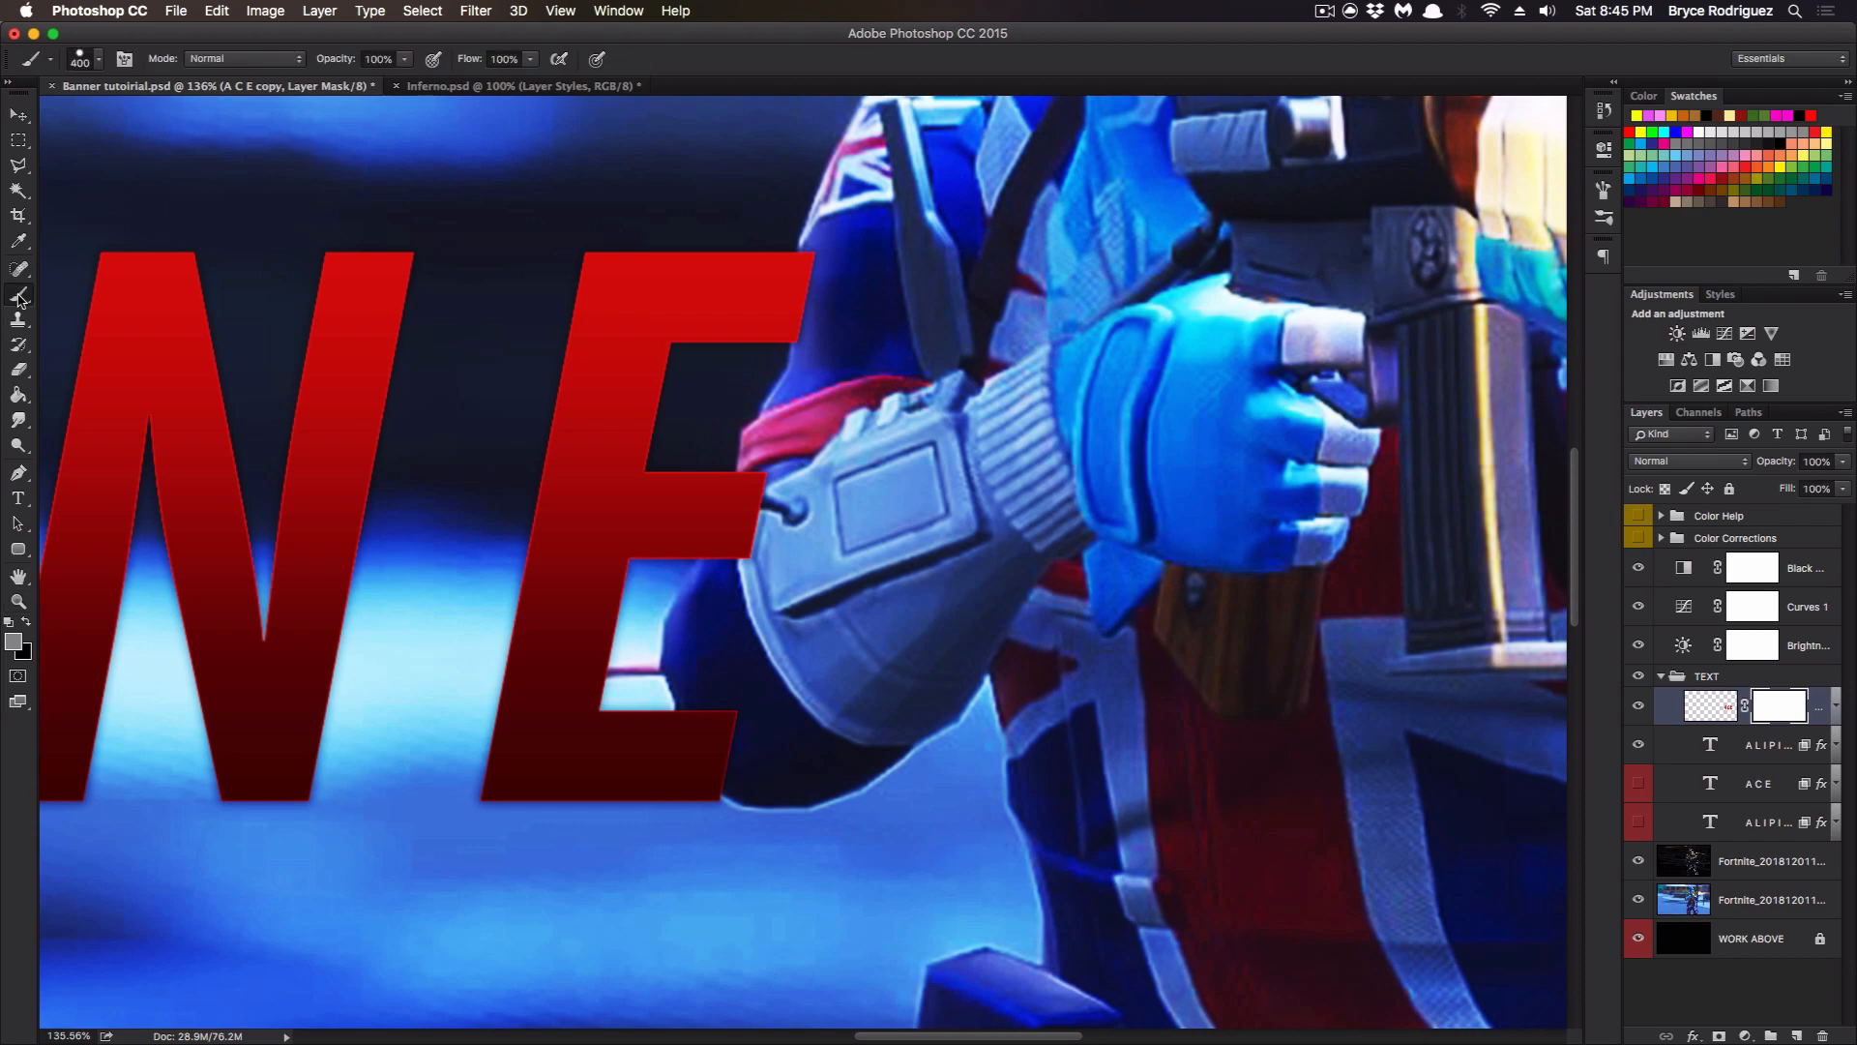
pyautogui.click(100, 62)
pyautogui.click(75, 245)
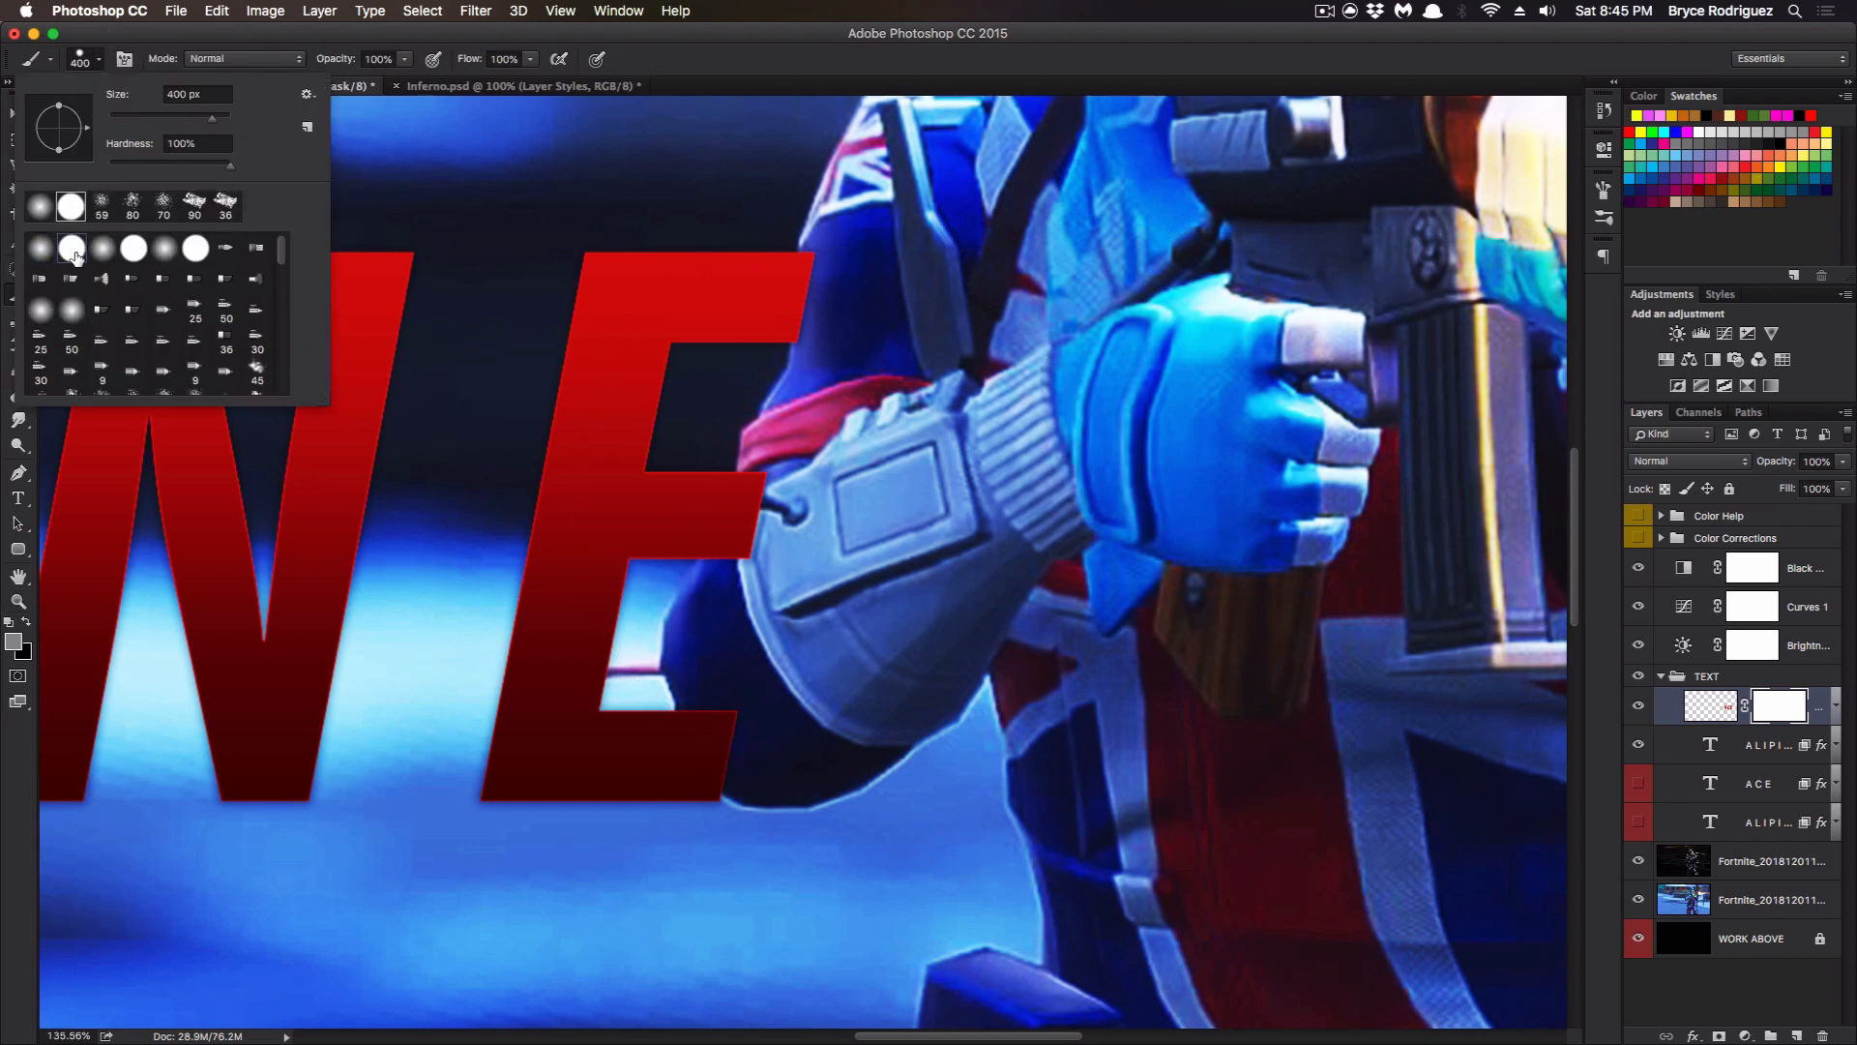
pyautogui.click(98, 39)
pyautogui.press('[')
pyautogui.press('[')
pyautogui.press('[')
pyautogui.press('[')
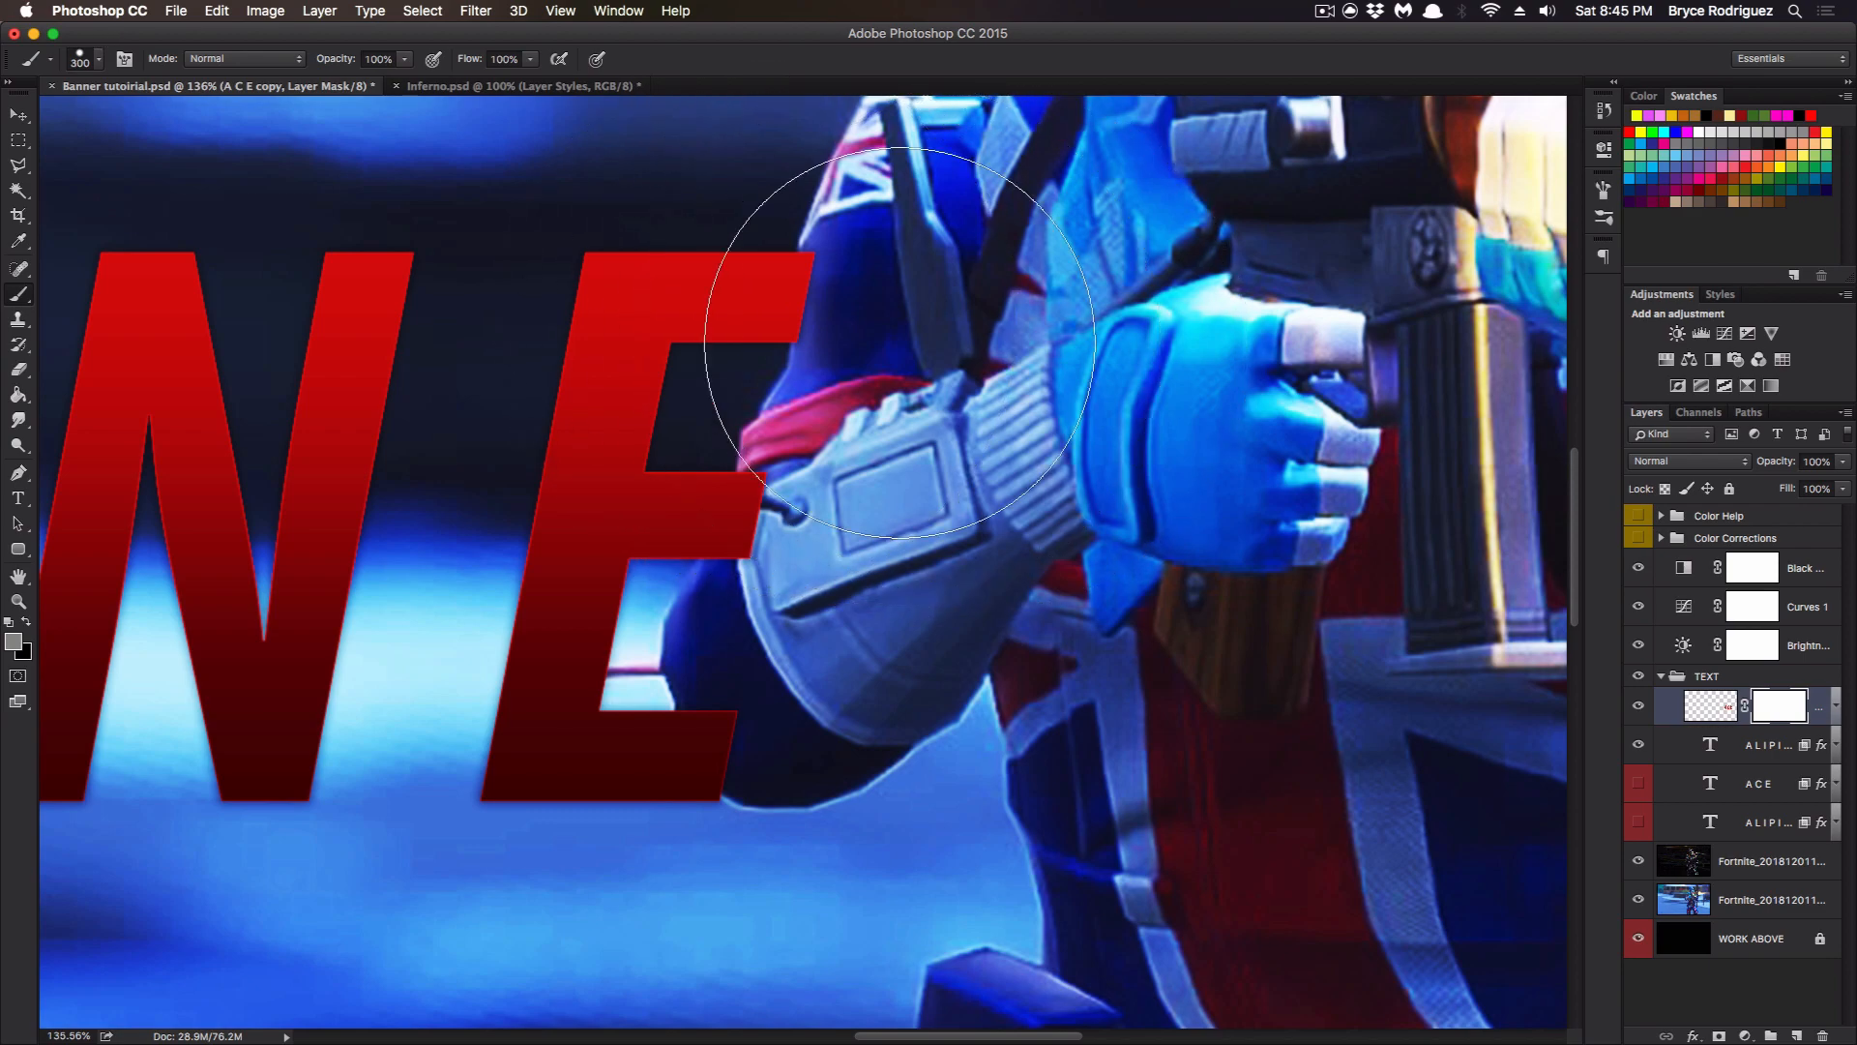
pyautogui.press('[')
pyautogui.press('[')
pyautogui.press('[')
pyautogui.press('[')
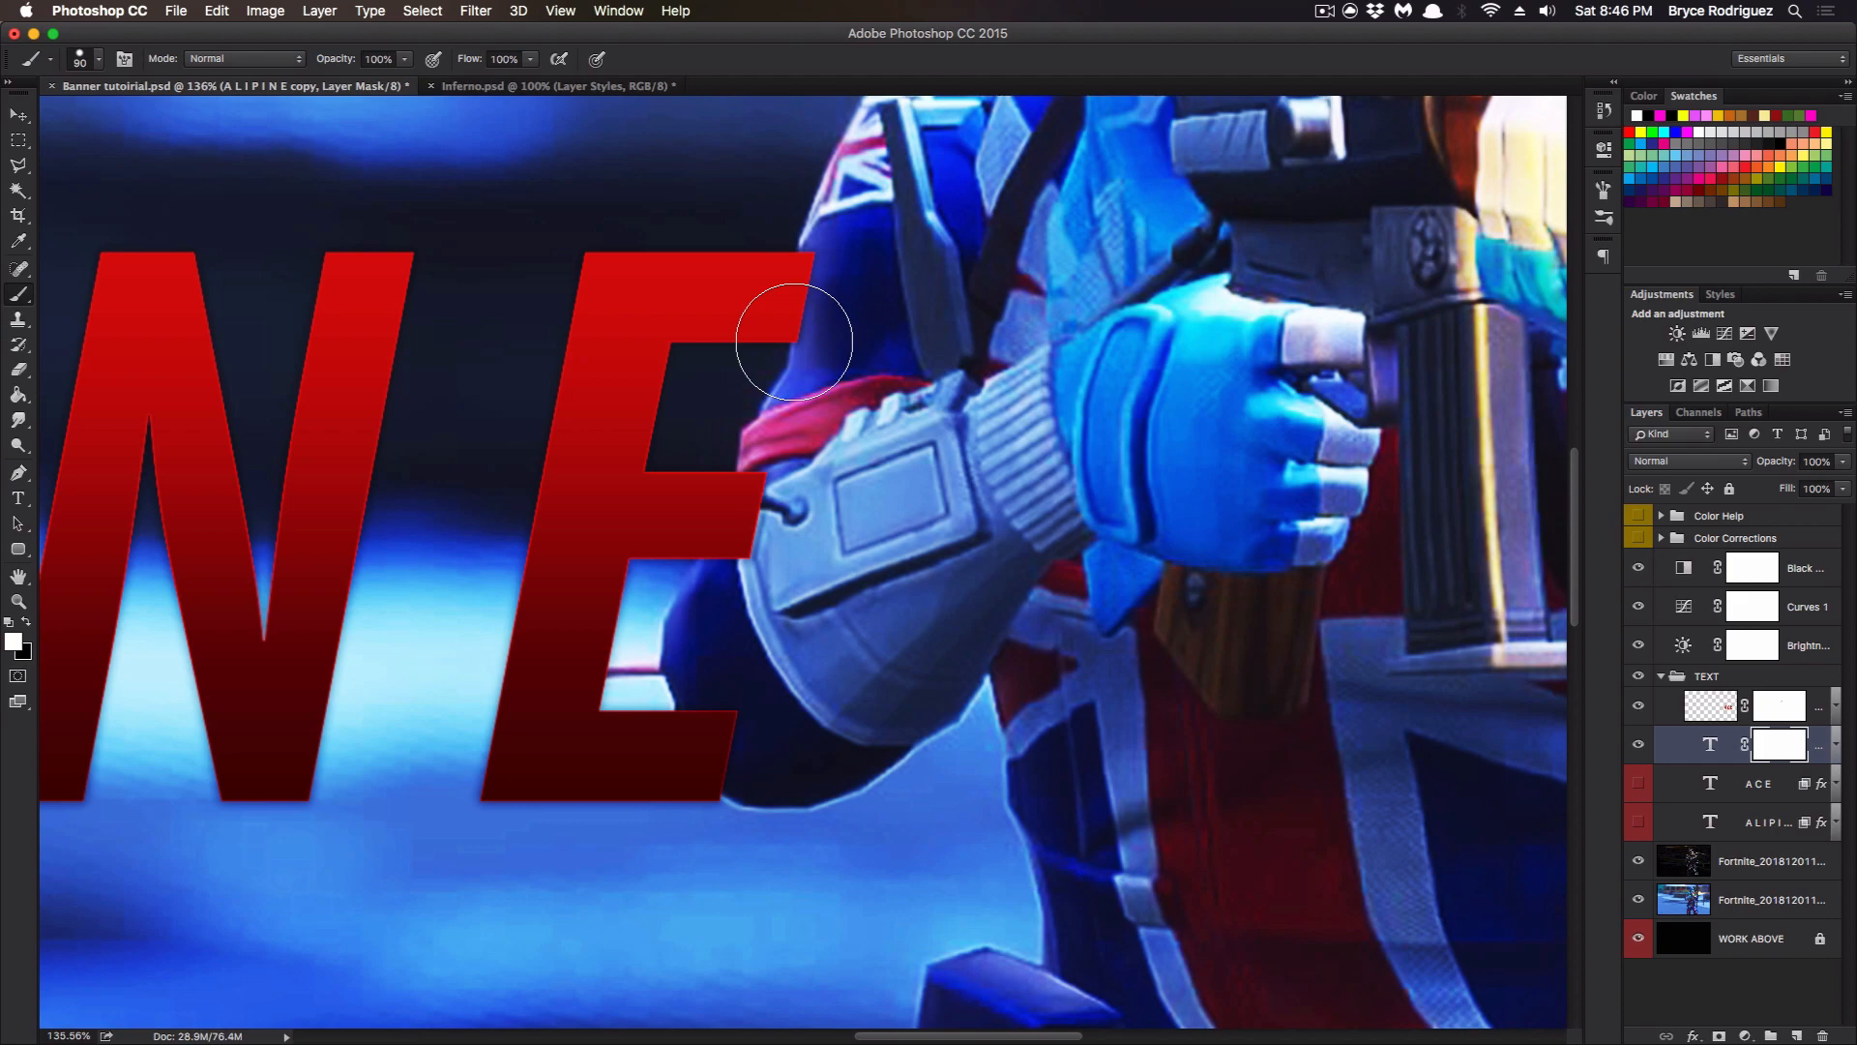
# Try masking the upper end of the E in ALIPINE where it overlaps the character's arm.
pyautogui.press('x')
pyautogui.moveTo(794, 341)
pyautogui.mouseDown()
pyautogui.moveTo(801, 273)
pyautogui.moveTo(780, 342)
pyautogui.moveTo(779, 326)
pyautogui.moveTo(799, 211)
pyautogui.moveTo(772, 309)
pyautogui.moveTo(748, 276)
pyautogui.moveTo(749, 332)
pyautogui.moveTo(752, 252)
pyautogui.moveTo(804, 221)
pyautogui.moveTo(830, 291)
pyautogui.moveTo(822, 233)
pyautogui.mouseUp()
pyautogui.press('x')
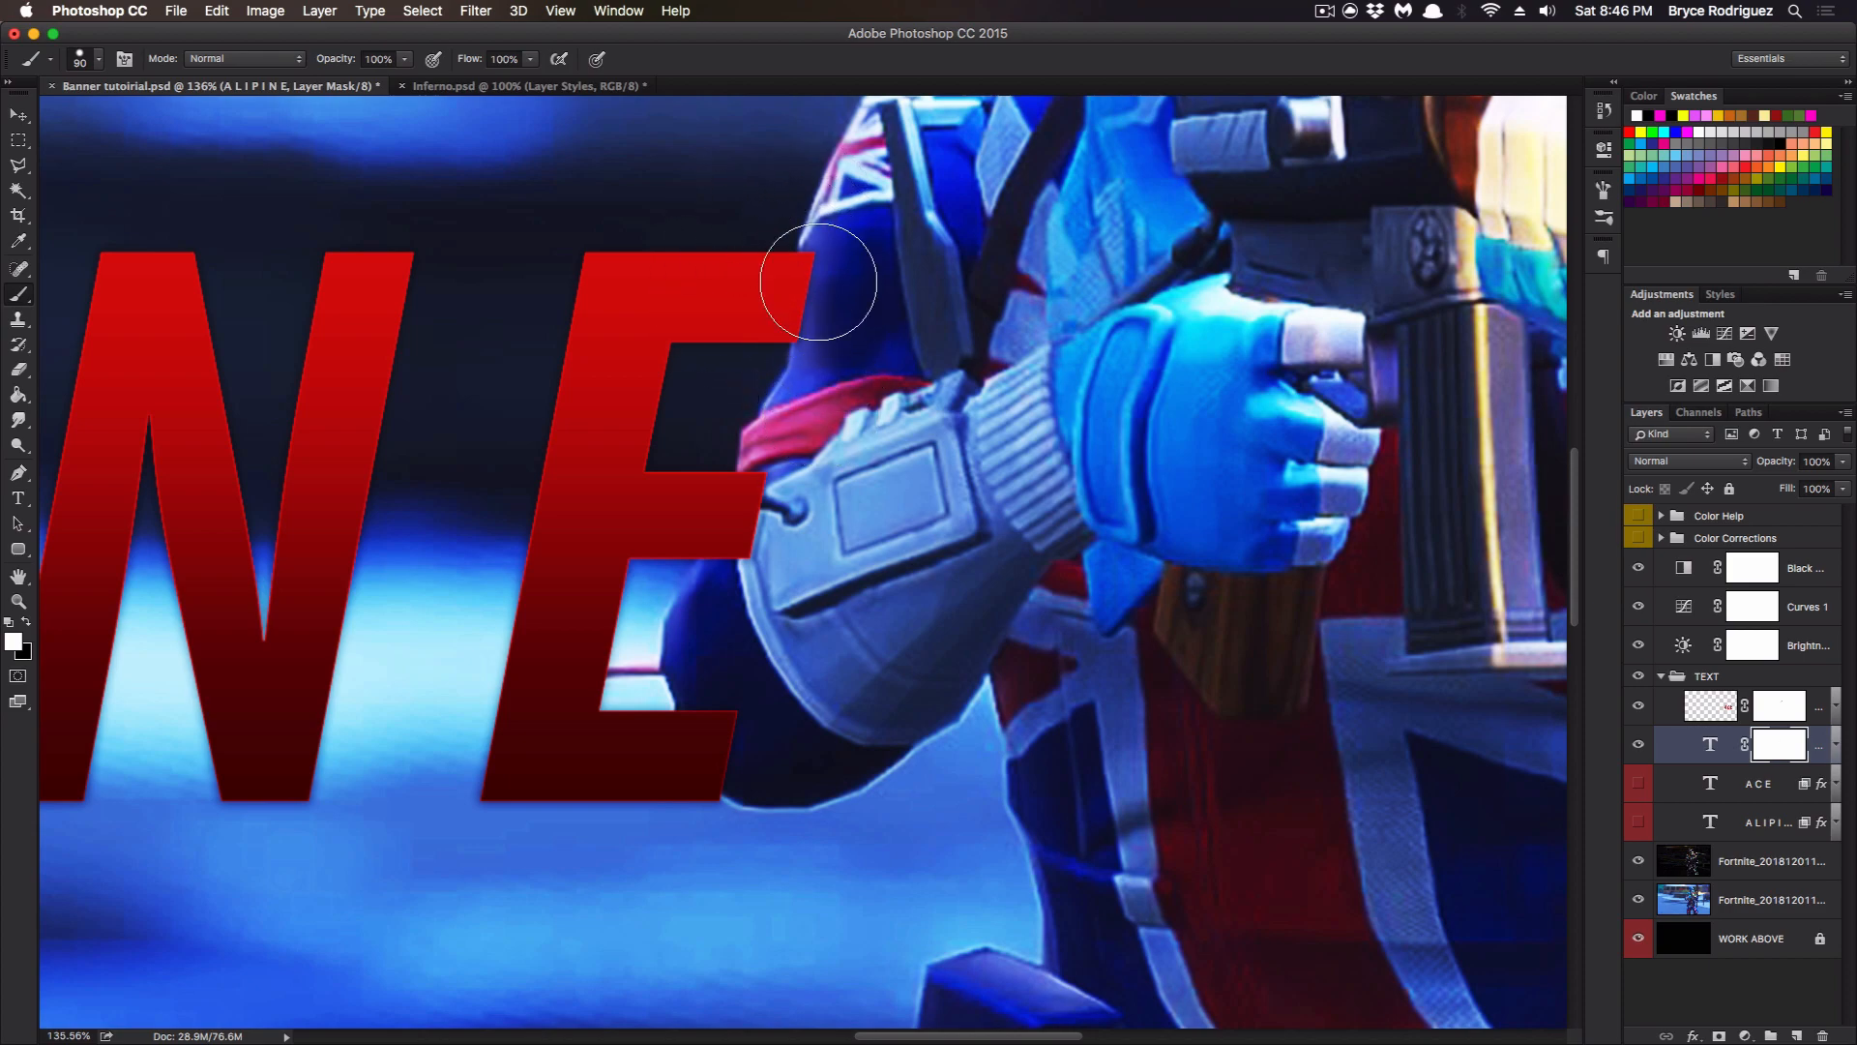
# Pick a muted pink as the foreground color while the ALIPINE layer's mask is active.
pyautogui.click(17, 651)
pyautogui.click(1091, 303)
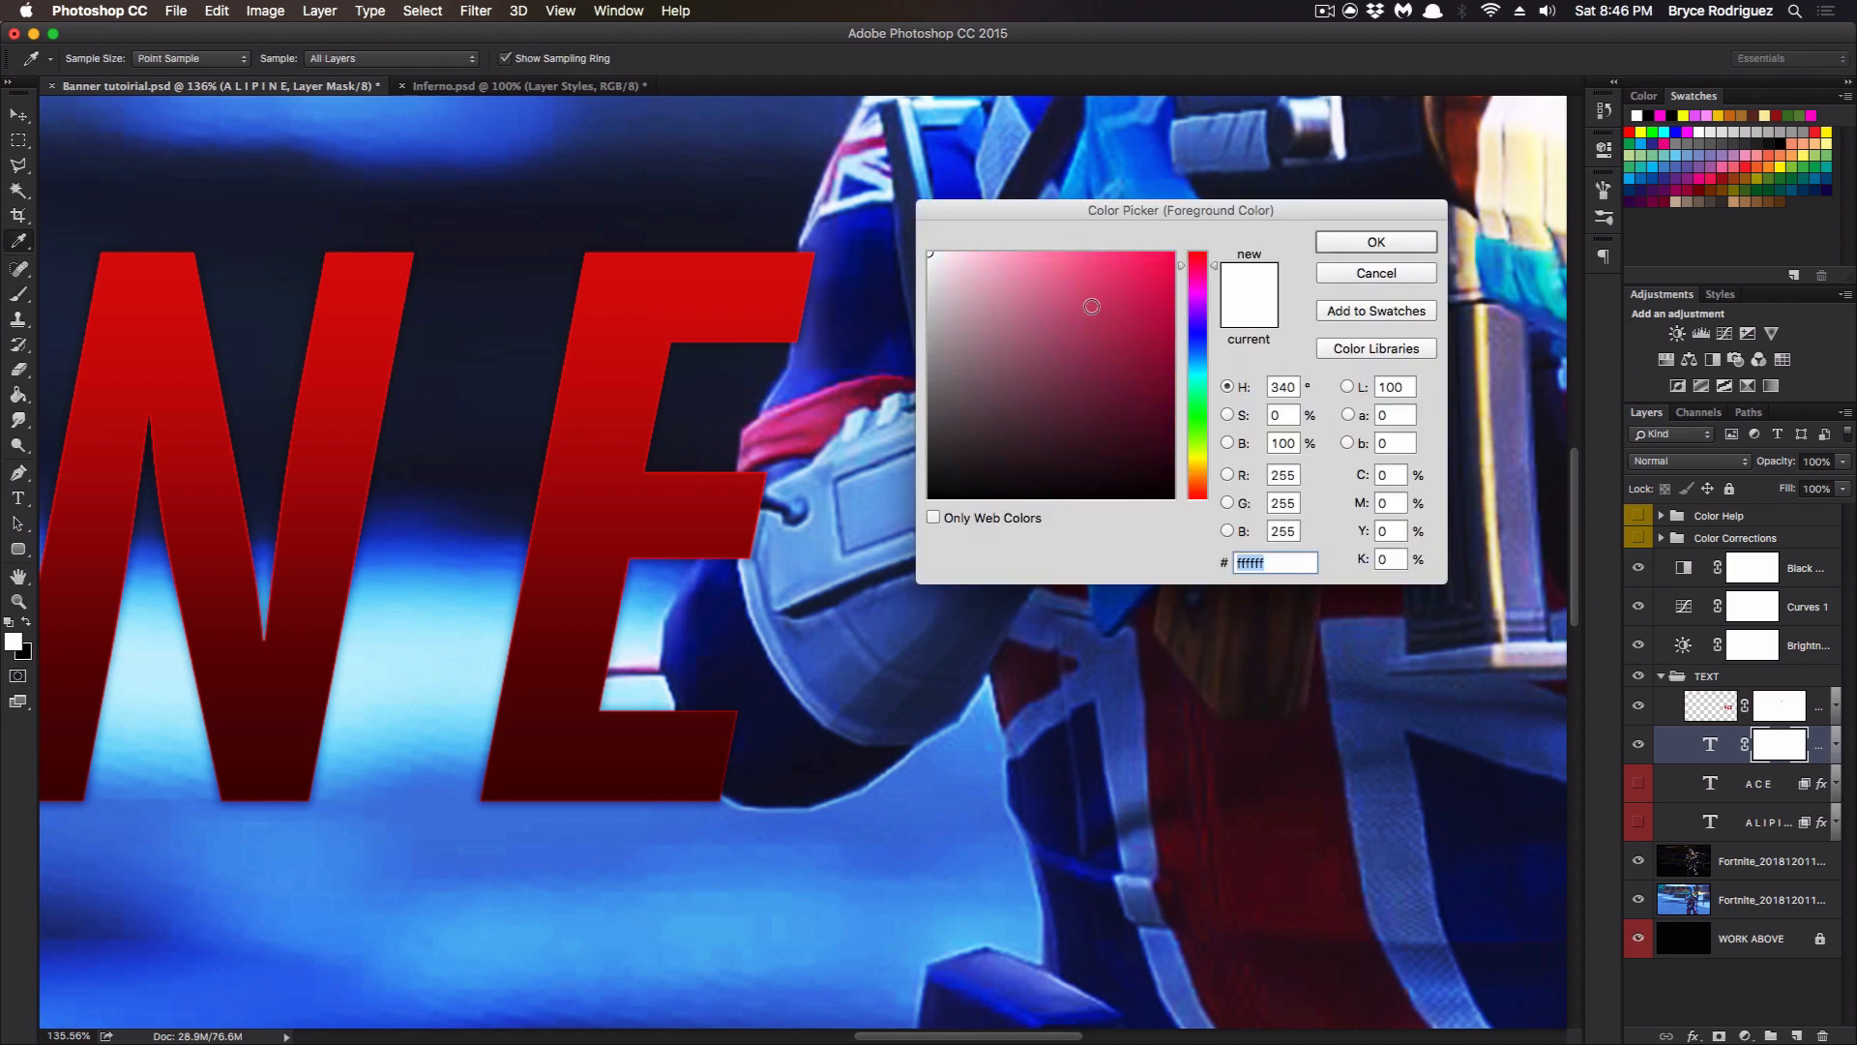
pyautogui.click(1367, 247)
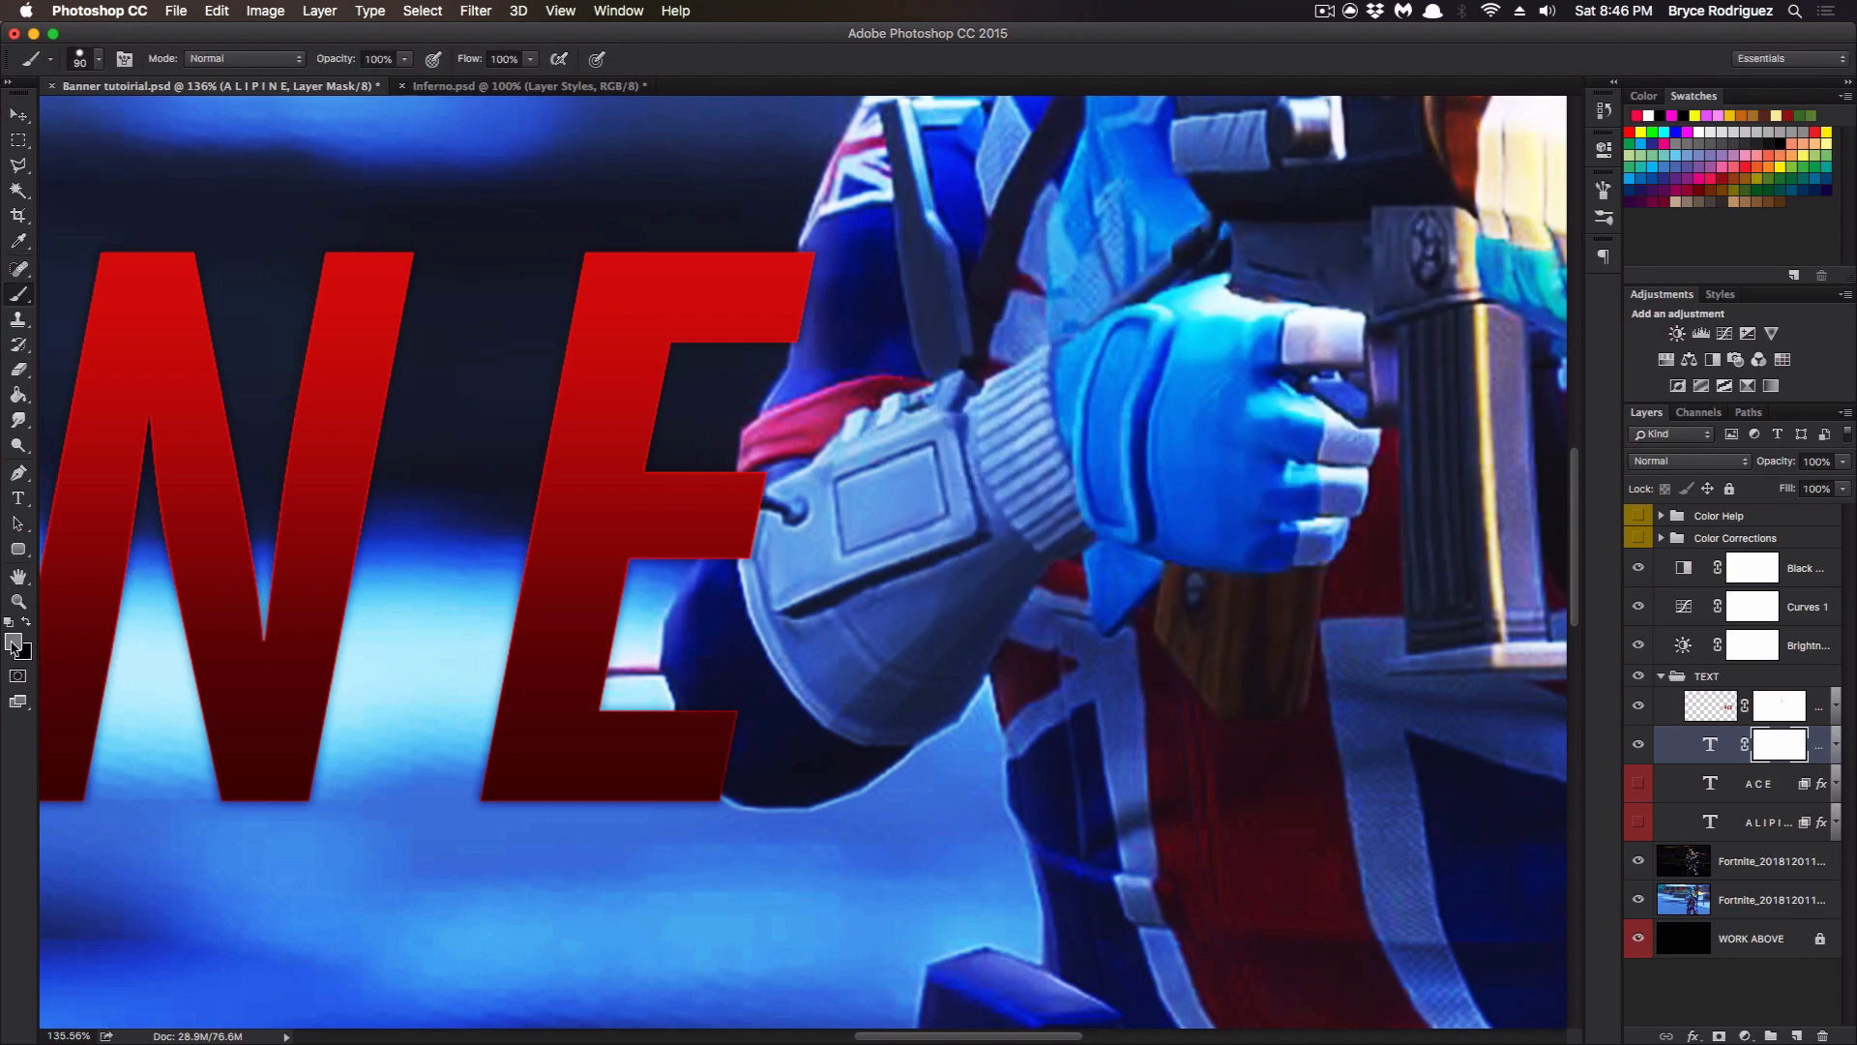
# Try painting on the ALIPINE mask with white at the upper end of the E beside the character's arm.
pyautogui.press('x')
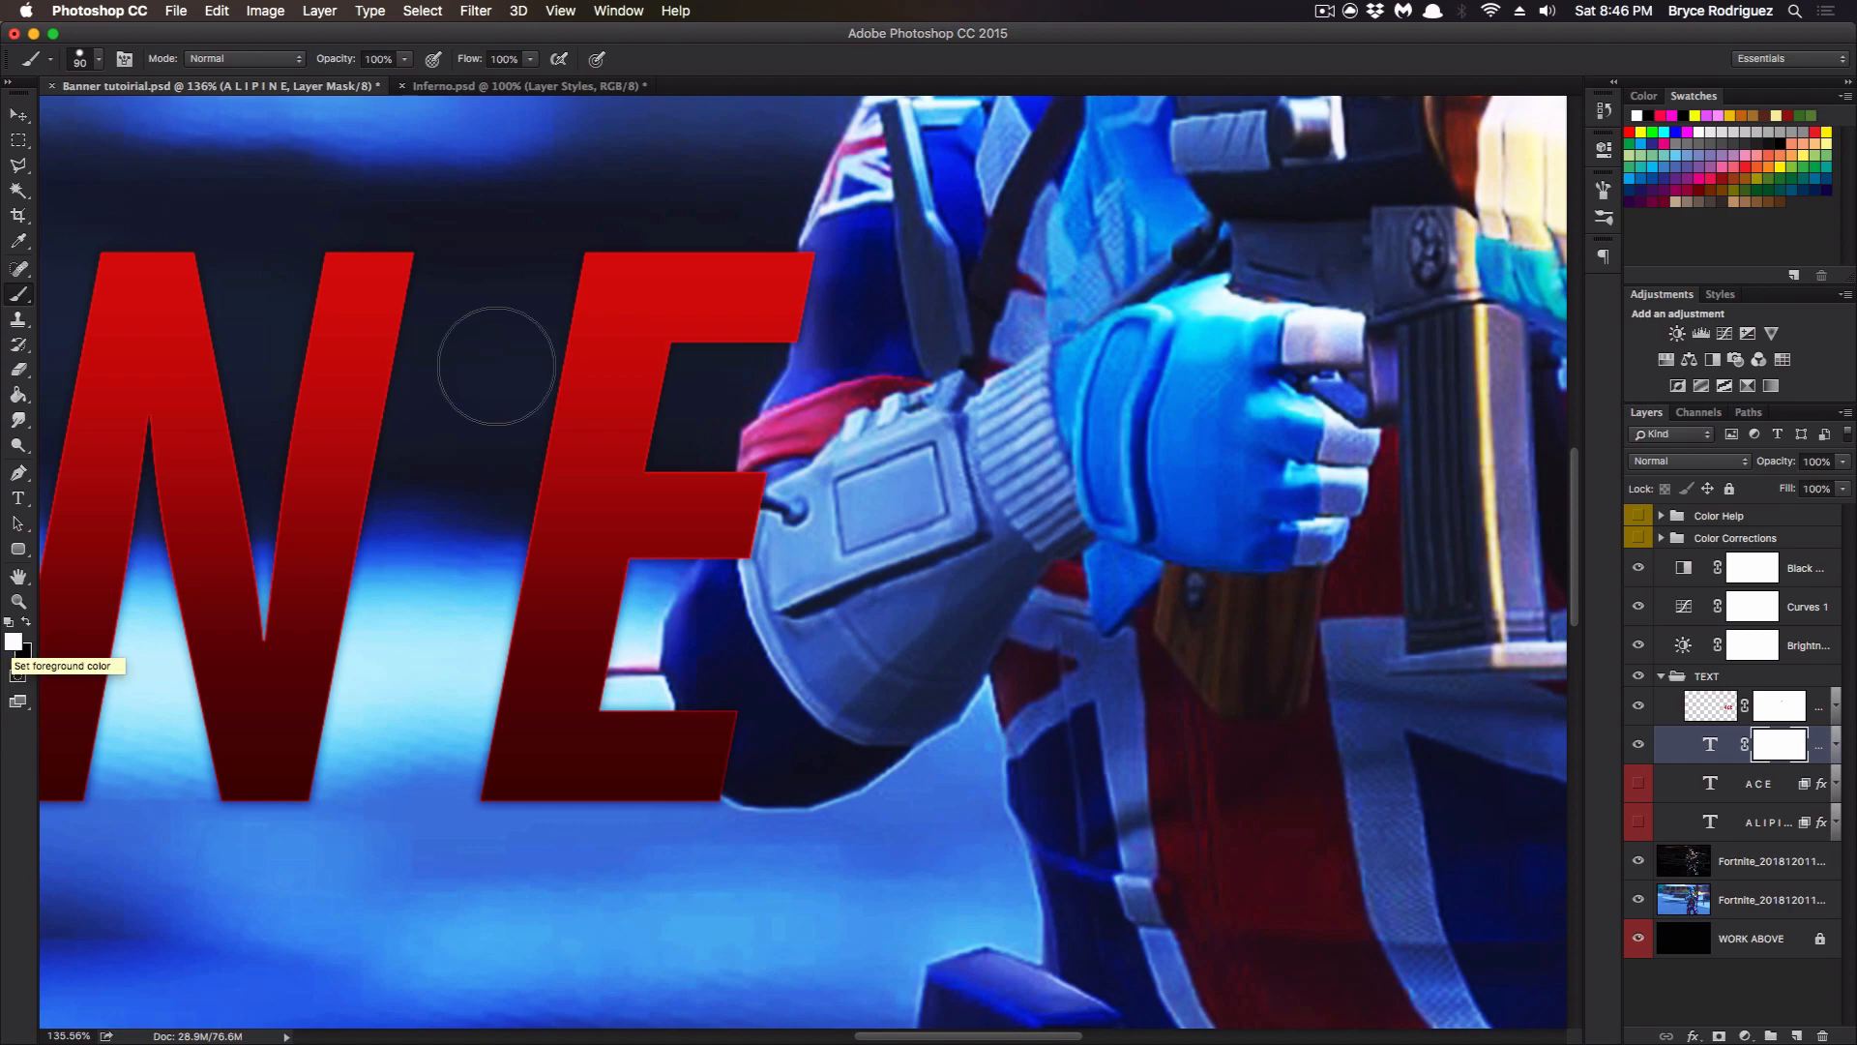
pyautogui.moveTo(820, 301)
pyautogui.mouseDown()
pyautogui.moveTo(773, 328)
pyautogui.moveTo(788, 245)
pyautogui.moveTo(788, 332)
pyautogui.mouseUp()
pyautogui.press('x')
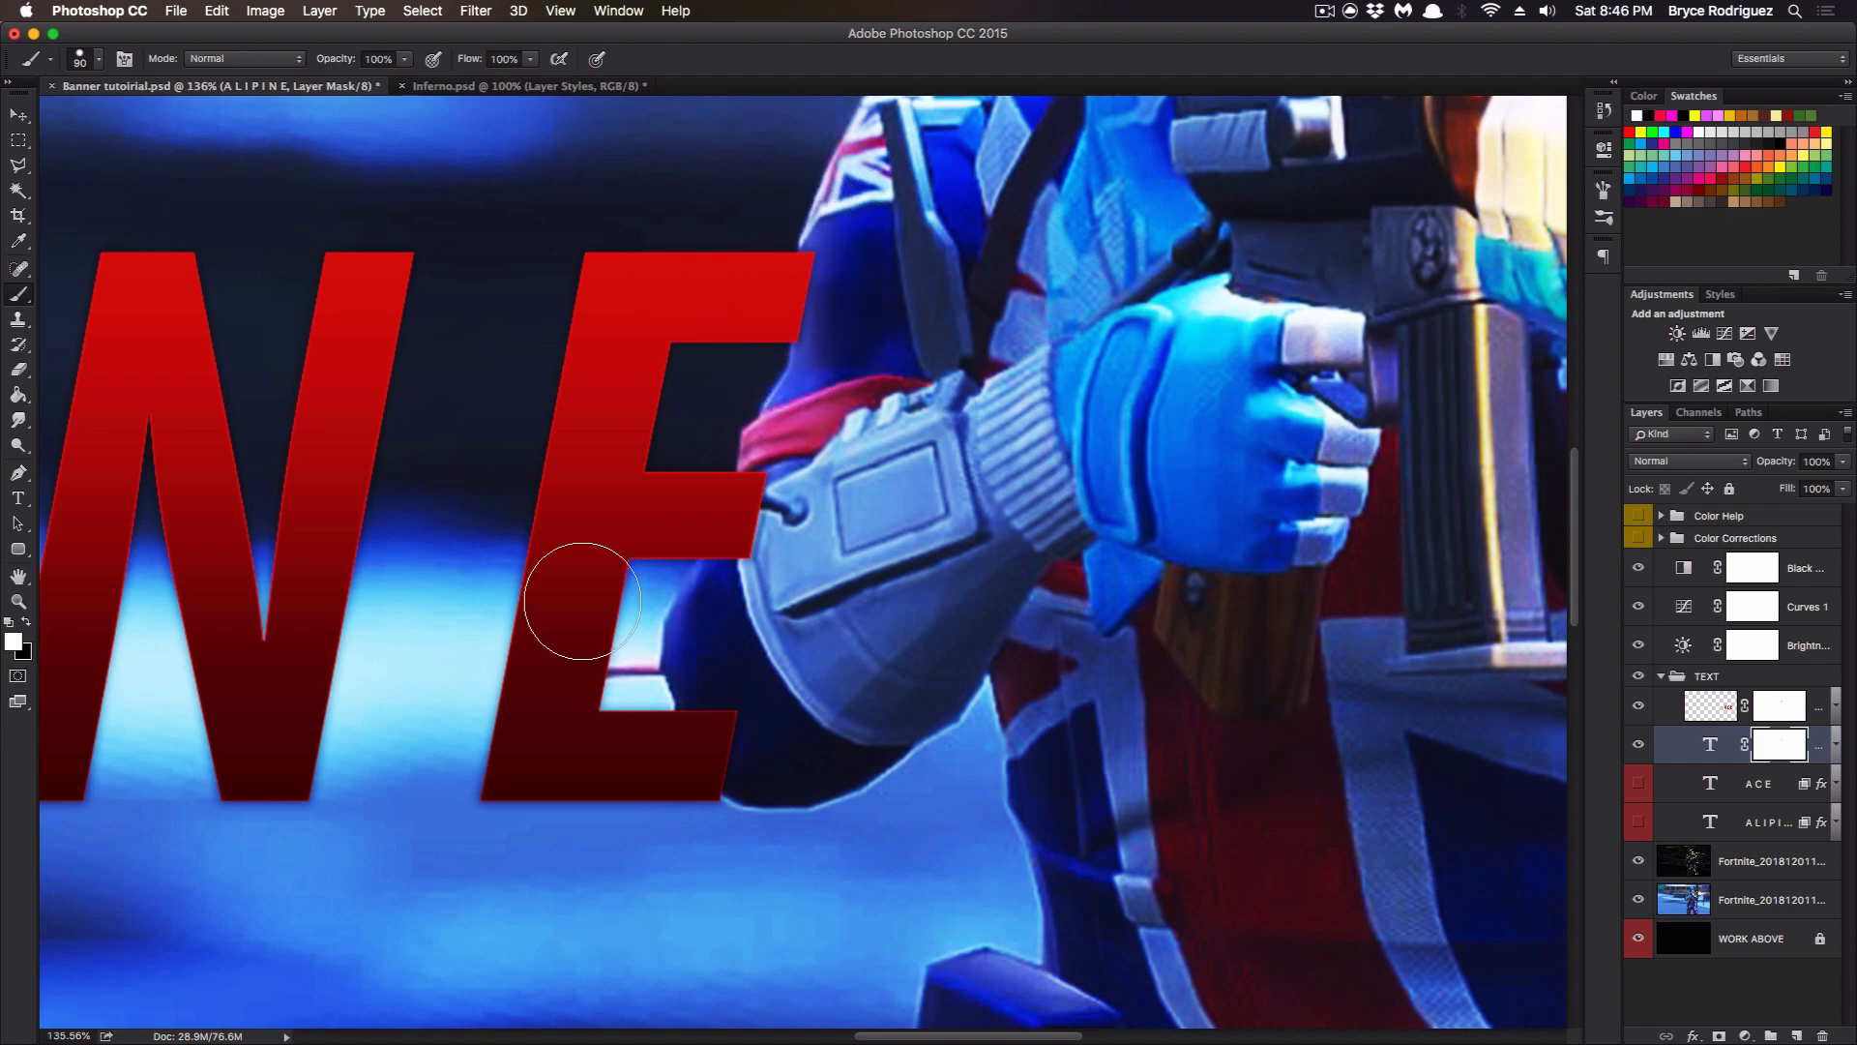
# Lower the ALIPINE layer's opacity to 49% to reveal the character's arm behind the E.
pyautogui.click(19, 602)
pyautogui.moveTo(571, 447); pyautogui.dragTo(690, 606)
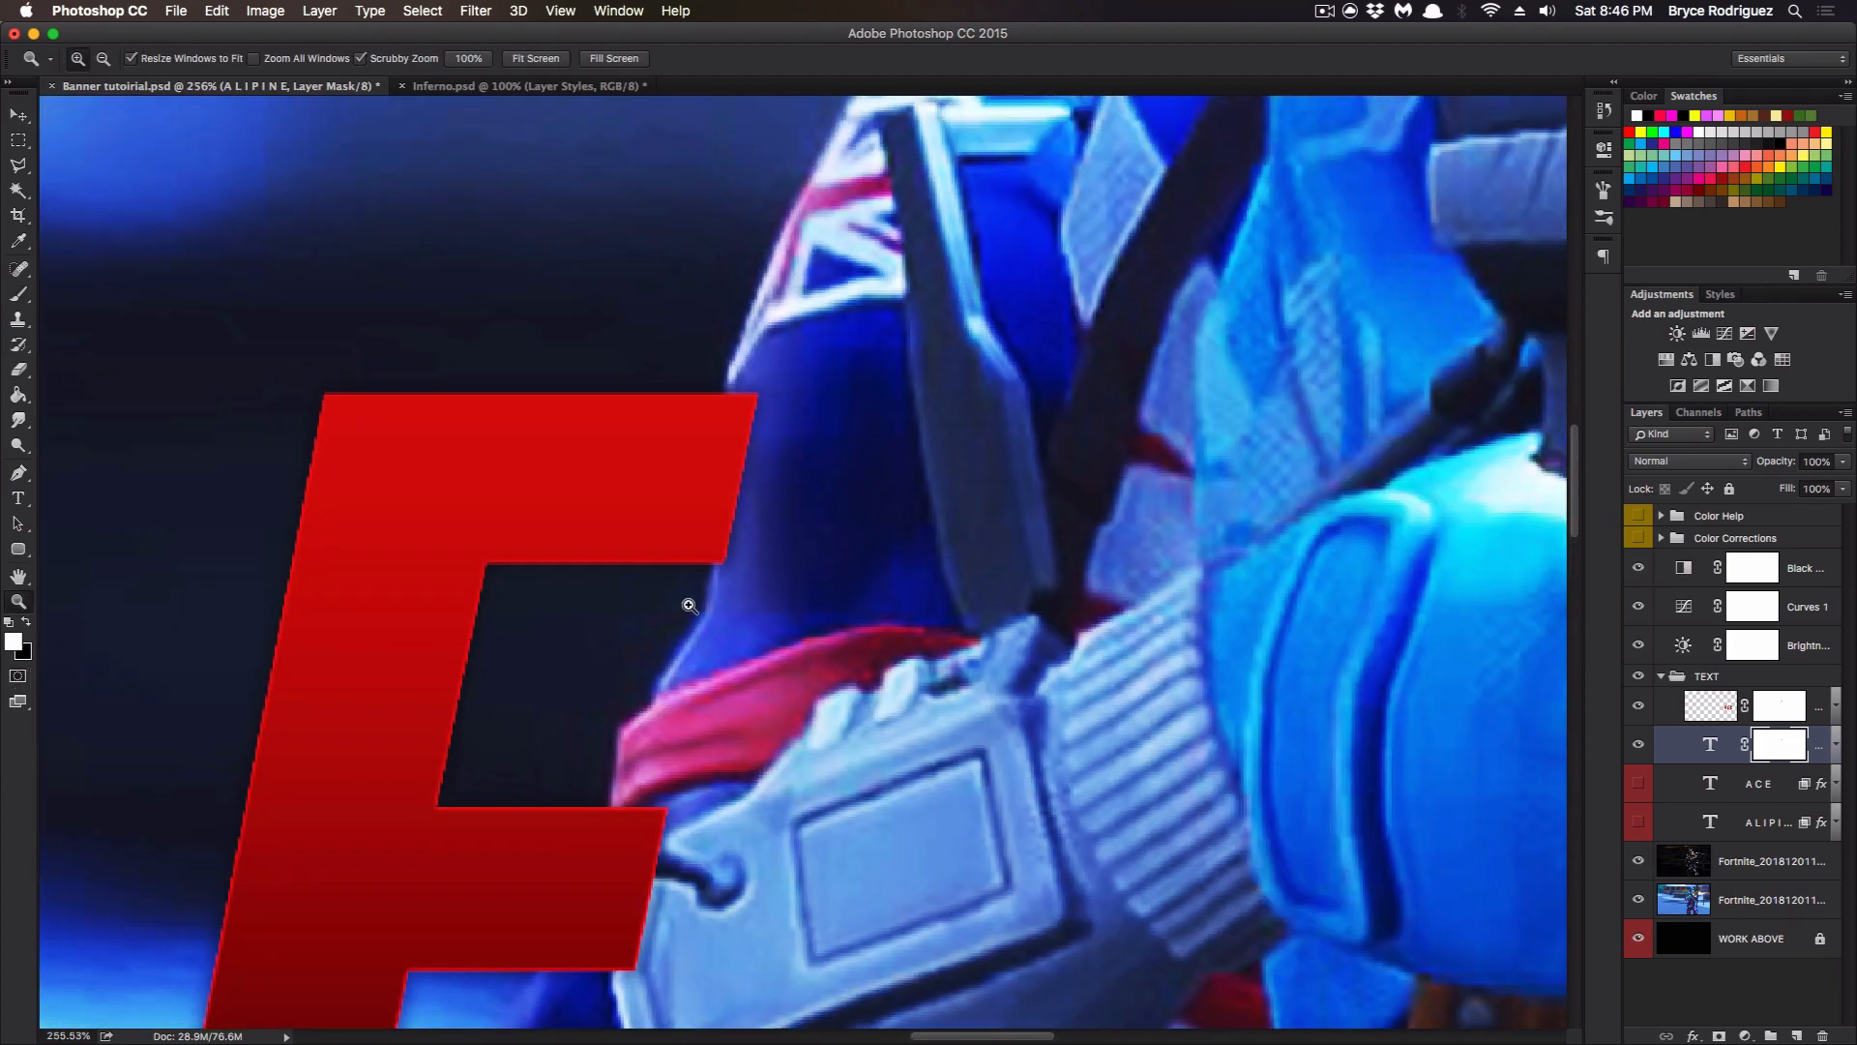
pyautogui.click(1843, 489)
pyautogui.moveTo(1825, 492); pyautogui.dragTo(1798, 488)
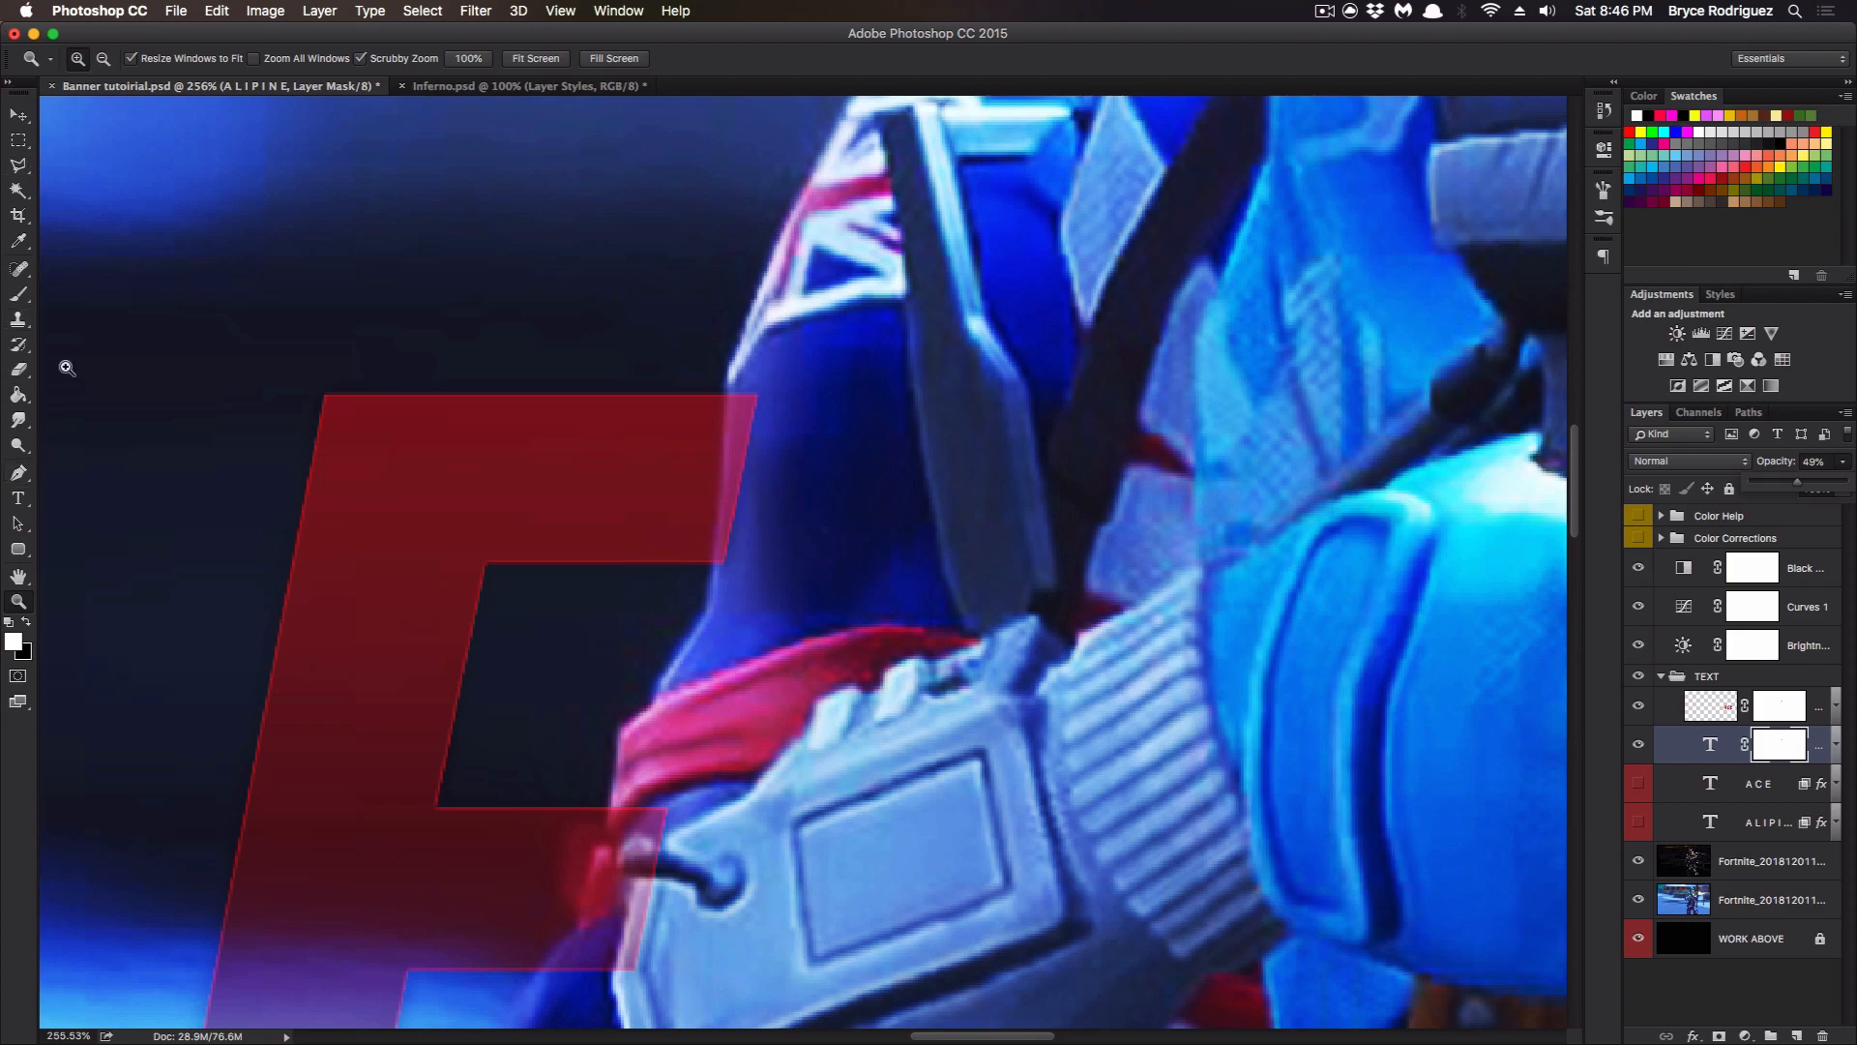
# Reduce the brush size to 45 px and make black the foreground color for masking the E.
pyautogui.click(19, 293)
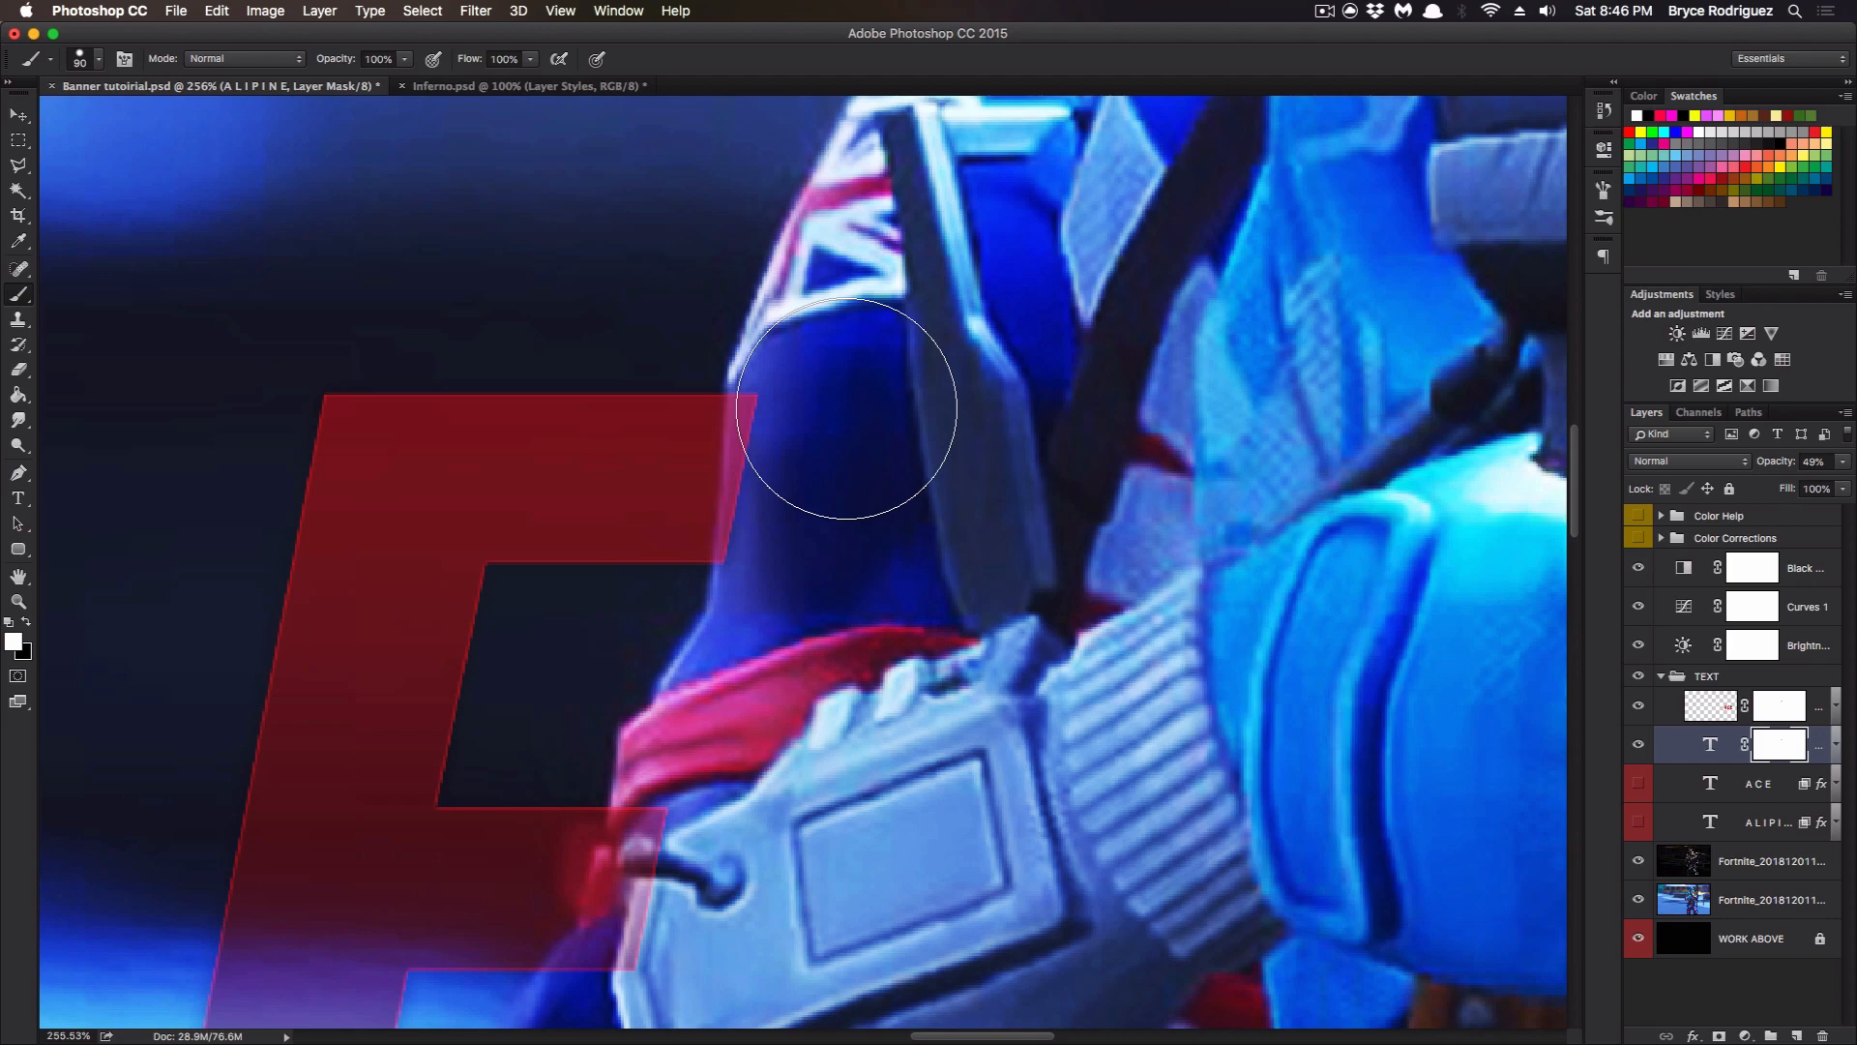
pyautogui.press('[')
pyautogui.press('[')
pyautogui.press(']')
pyautogui.press(']')
pyautogui.press(']')
pyautogui.press(']')
pyautogui.press('[')
pyautogui.press('[')
pyautogui.press('[')
pyautogui.press('[')
pyautogui.press('x')
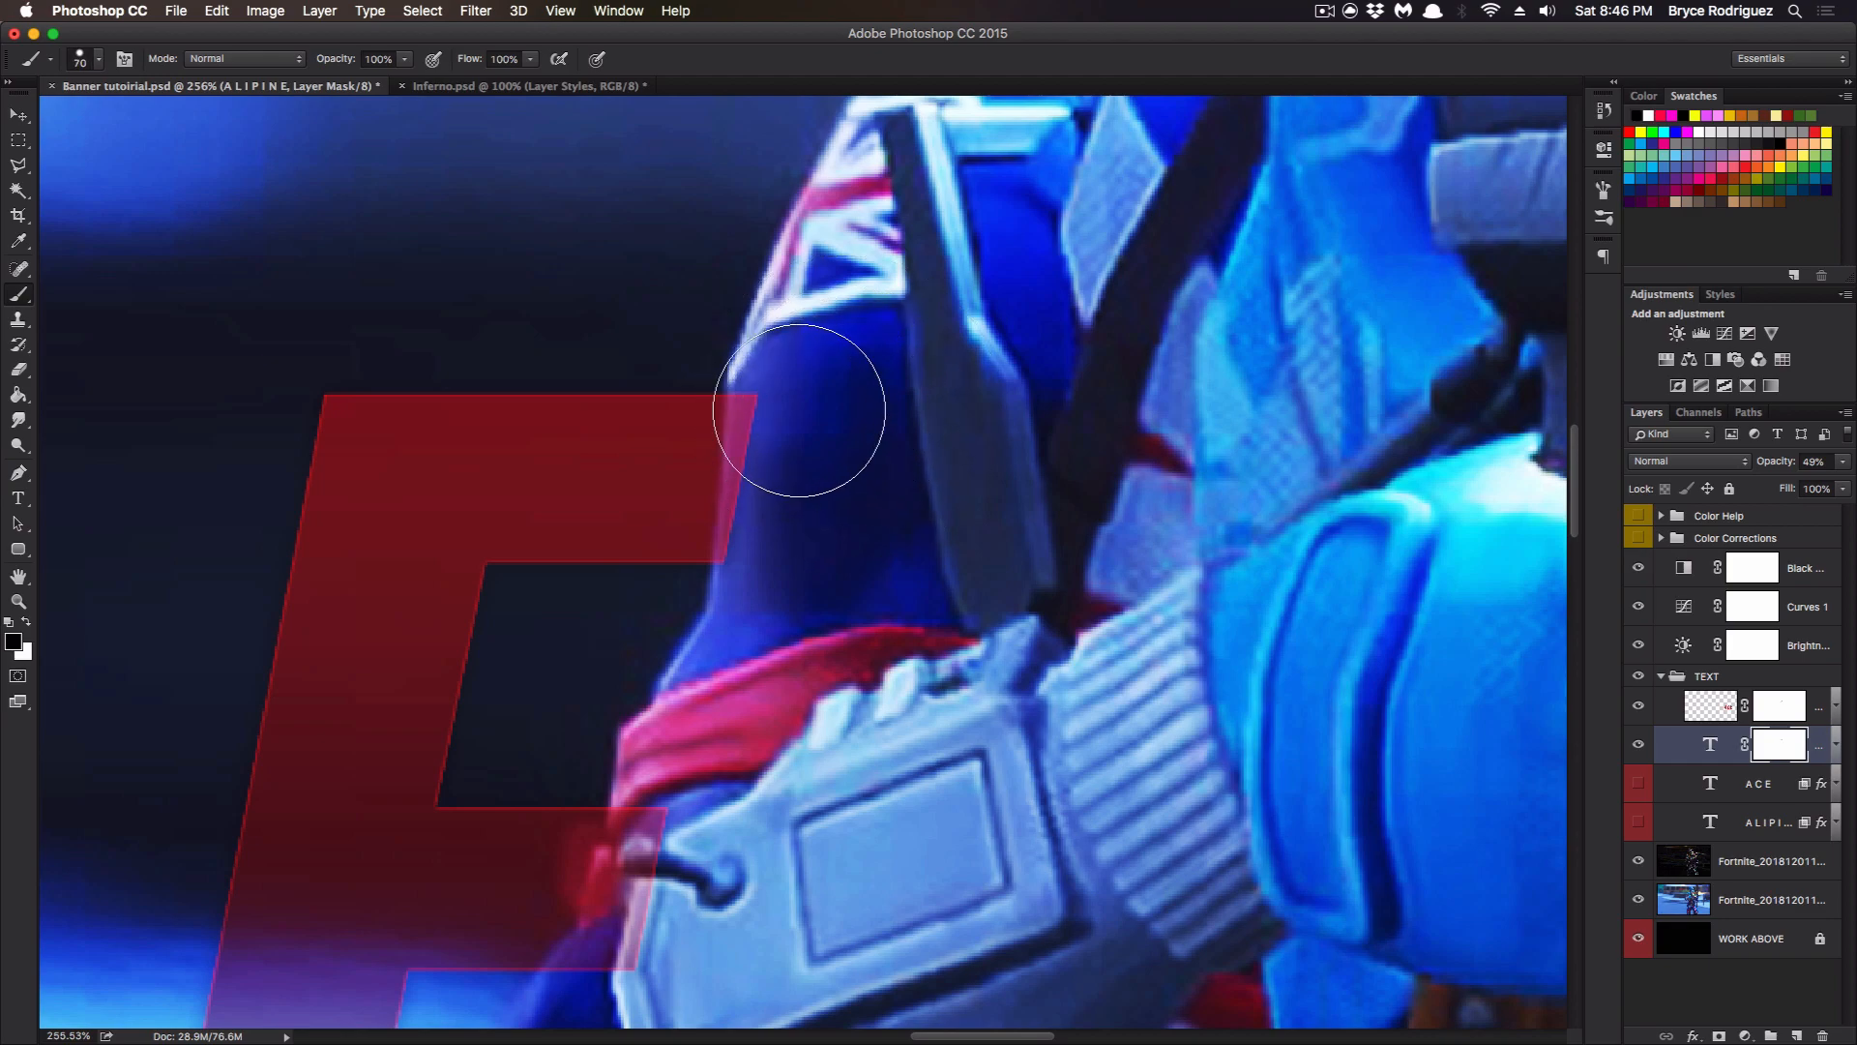
pyautogui.press('[')
pyautogui.press('[')
pyautogui.press('[')
# Mask the upper end of the E along the edge of the character's upper arm.
pyautogui.moveTo(783, 461)
pyautogui.mouseDown()
pyautogui.moveTo(784, 410)
pyautogui.moveTo(773, 570)
pyautogui.moveTo(780, 406)
pyautogui.mouseUp()
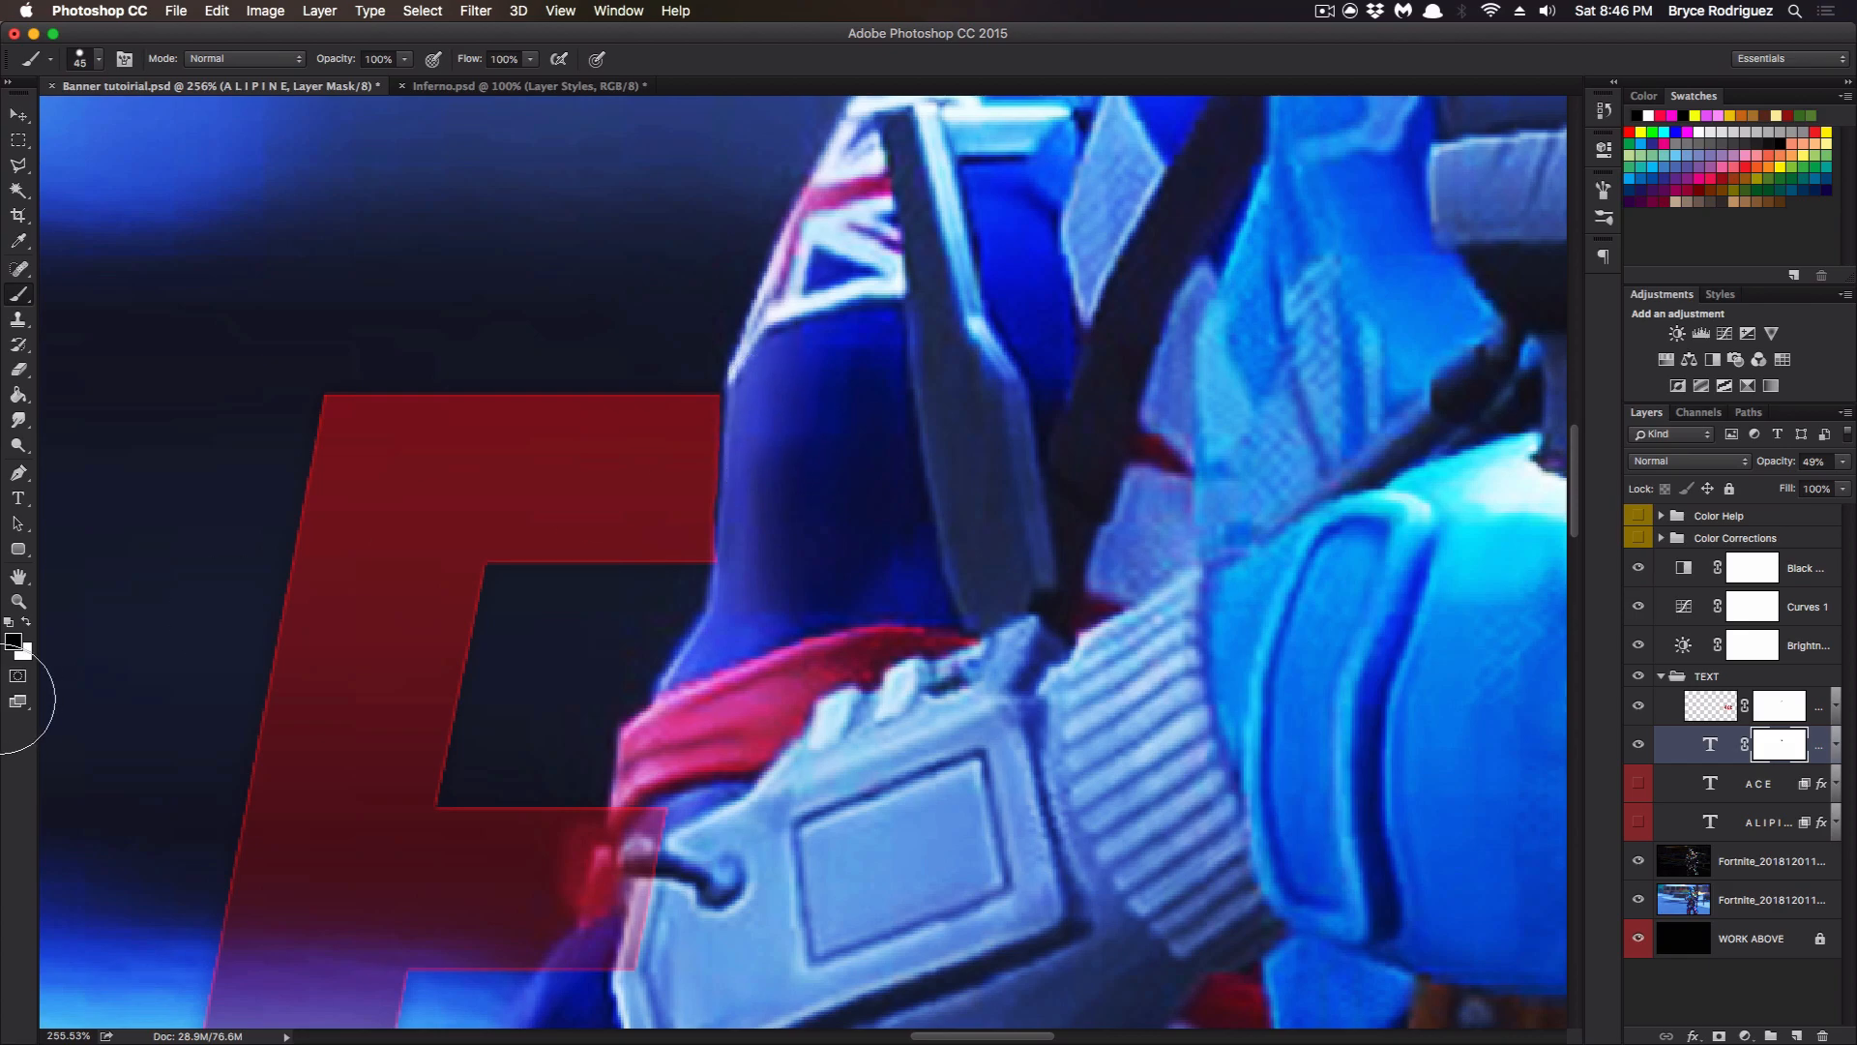
pyautogui.click(18, 600)
pyautogui.click(928, 491)
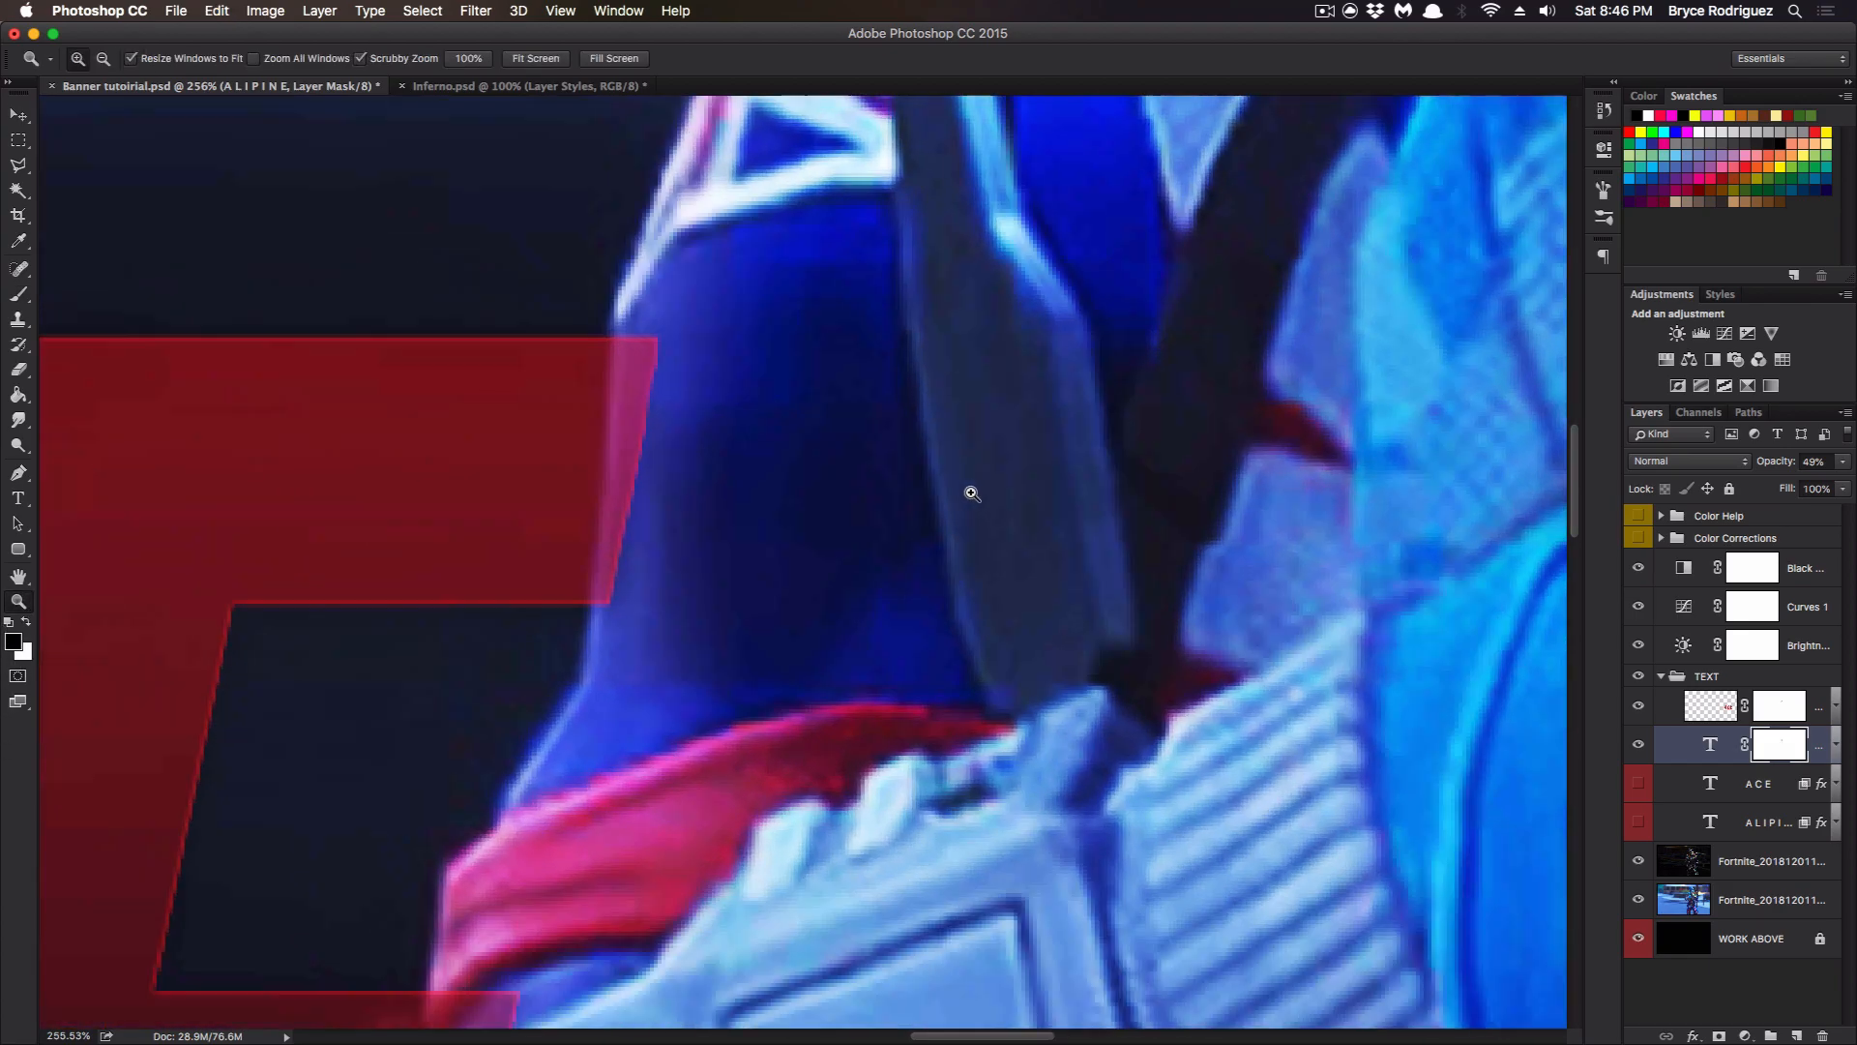
pyautogui.moveTo(535, 498); pyautogui.dragTo(525, 498)
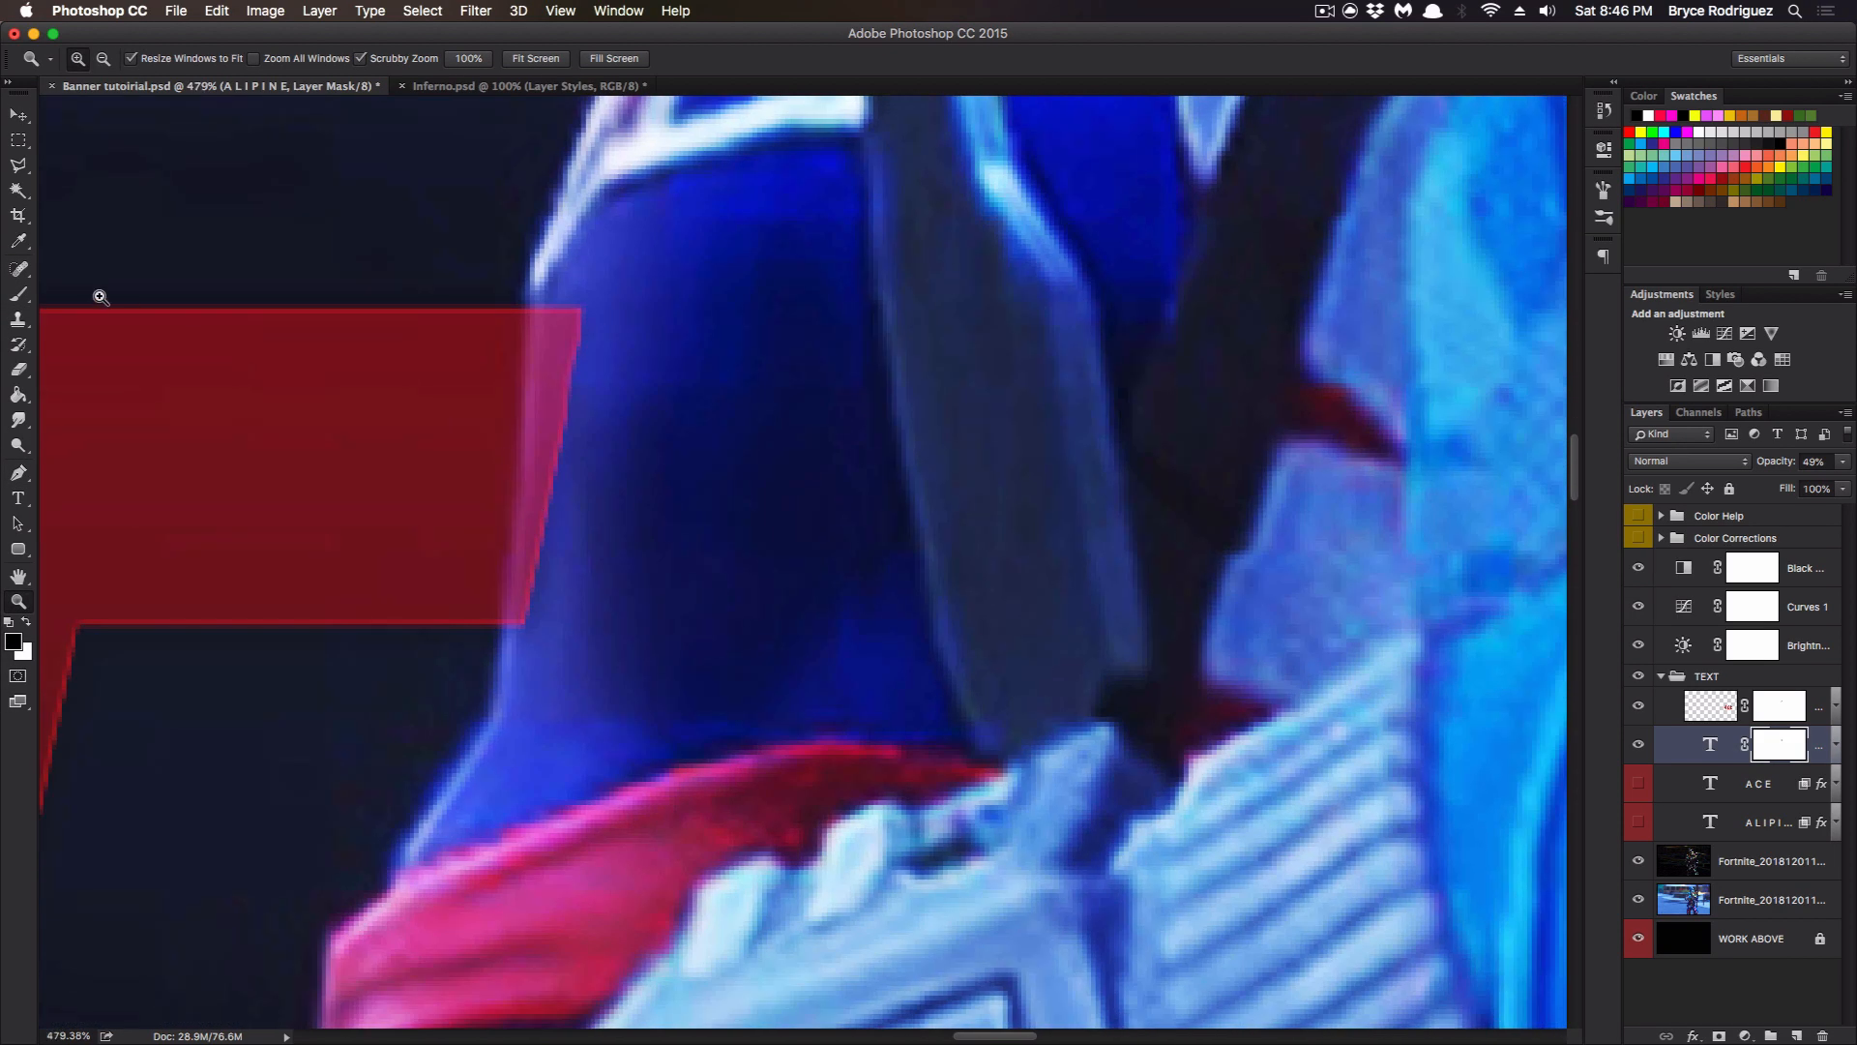
pyautogui.click(21, 295)
pyautogui.moveTo(643, 323)
pyautogui.mouseDown()
pyautogui.moveTo(618, 639)
pyautogui.moveTo(635, 295)
pyautogui.mouseUp()
pyautogui.moveTo(775, 514)
pyautogui.mouseDown()
pyautogui.moveTo(851, 116)
pyautogui.moveTo(817, 709)
pyautogui.mouseUp()
pyautogui.moveTo(682, 435)
pyautogui.mouseDown()
pyautogui.moveTo(646, 634)
pyautogui.moveTo(588, 736)
pyautogui.mouseUp()
# Reduce the brush to 15 px and mask the E's middle and lower bars where they cover the character's sleeve and elbow.
pyautogui.press('[')
pyautogui.press('[')
pyautogui.press('[')
pyautogui.moveTo(515, 686)
pyautogui.mouseDown()
pyautogui.moveTo(479, 704)
pyautogui.moveTo(564, 622)
pyautogui.moveTo(611, 375)
pyautogui.mouseUp()
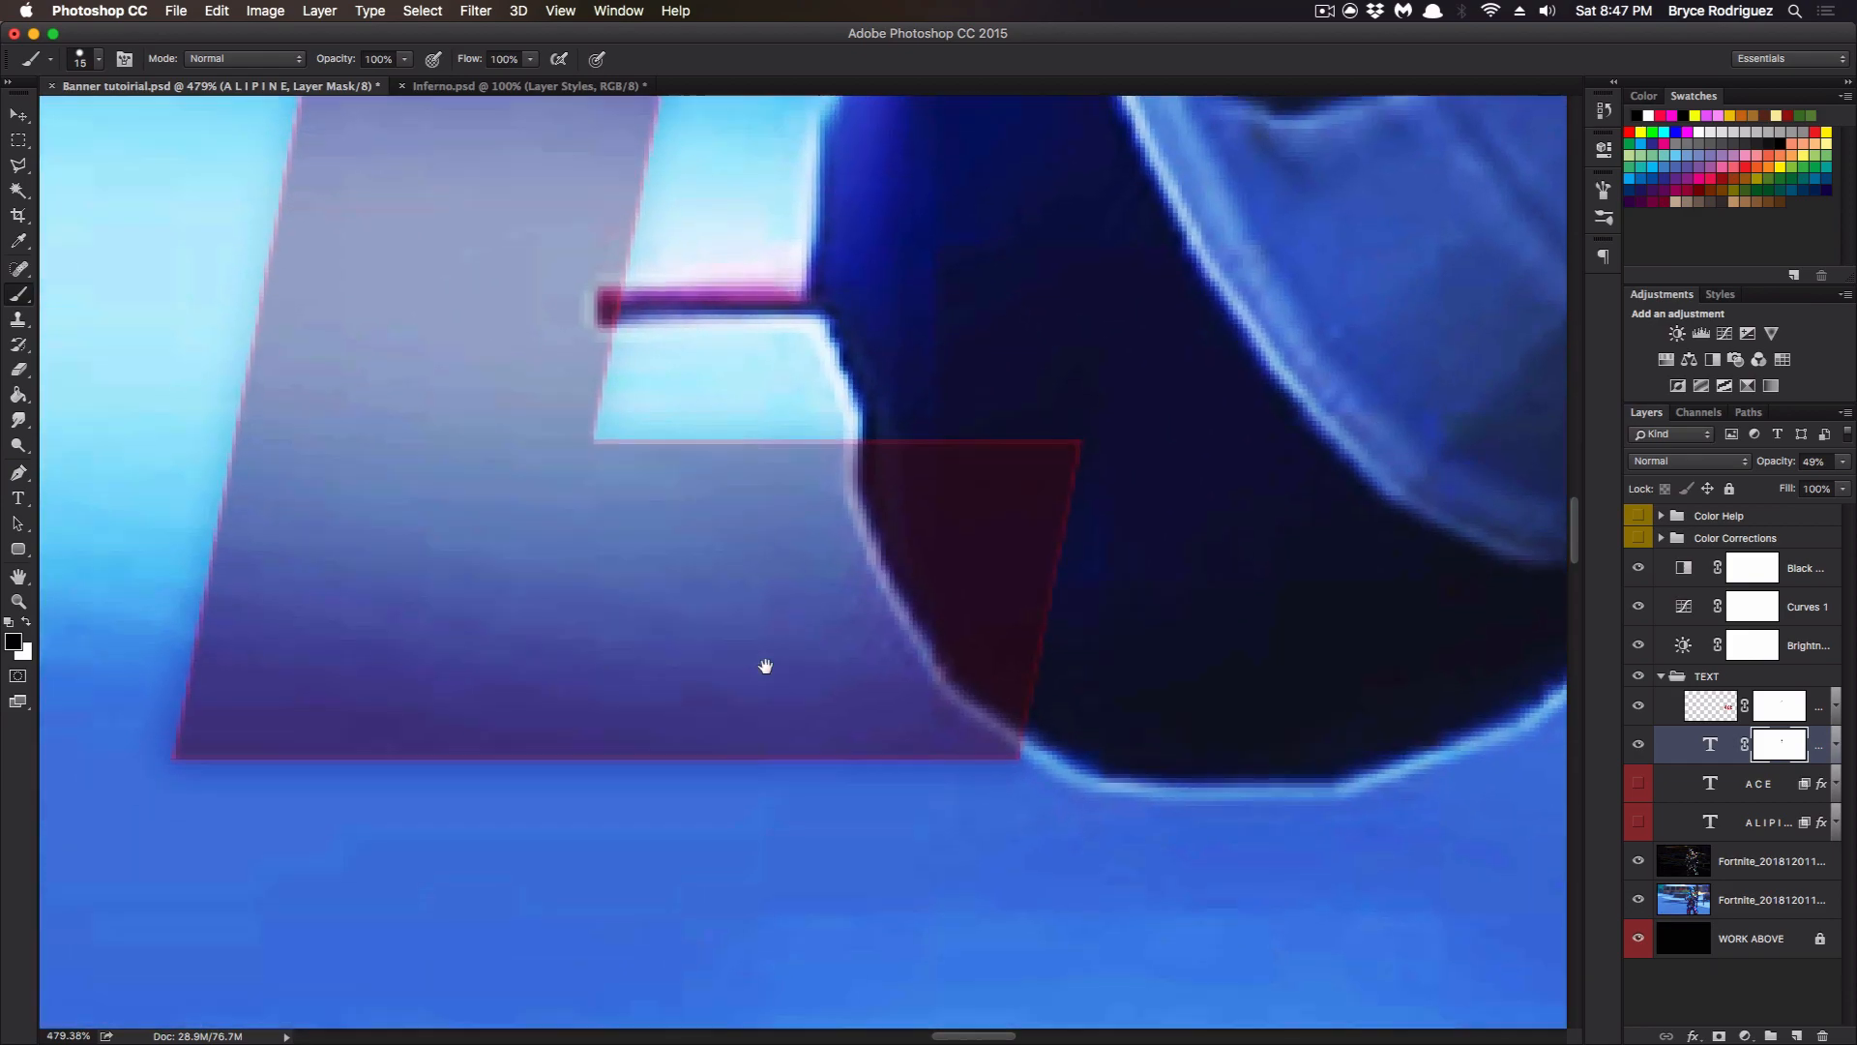
pyautogui.moveTo(765, 666); pyautogui.dragTo(642, 791)
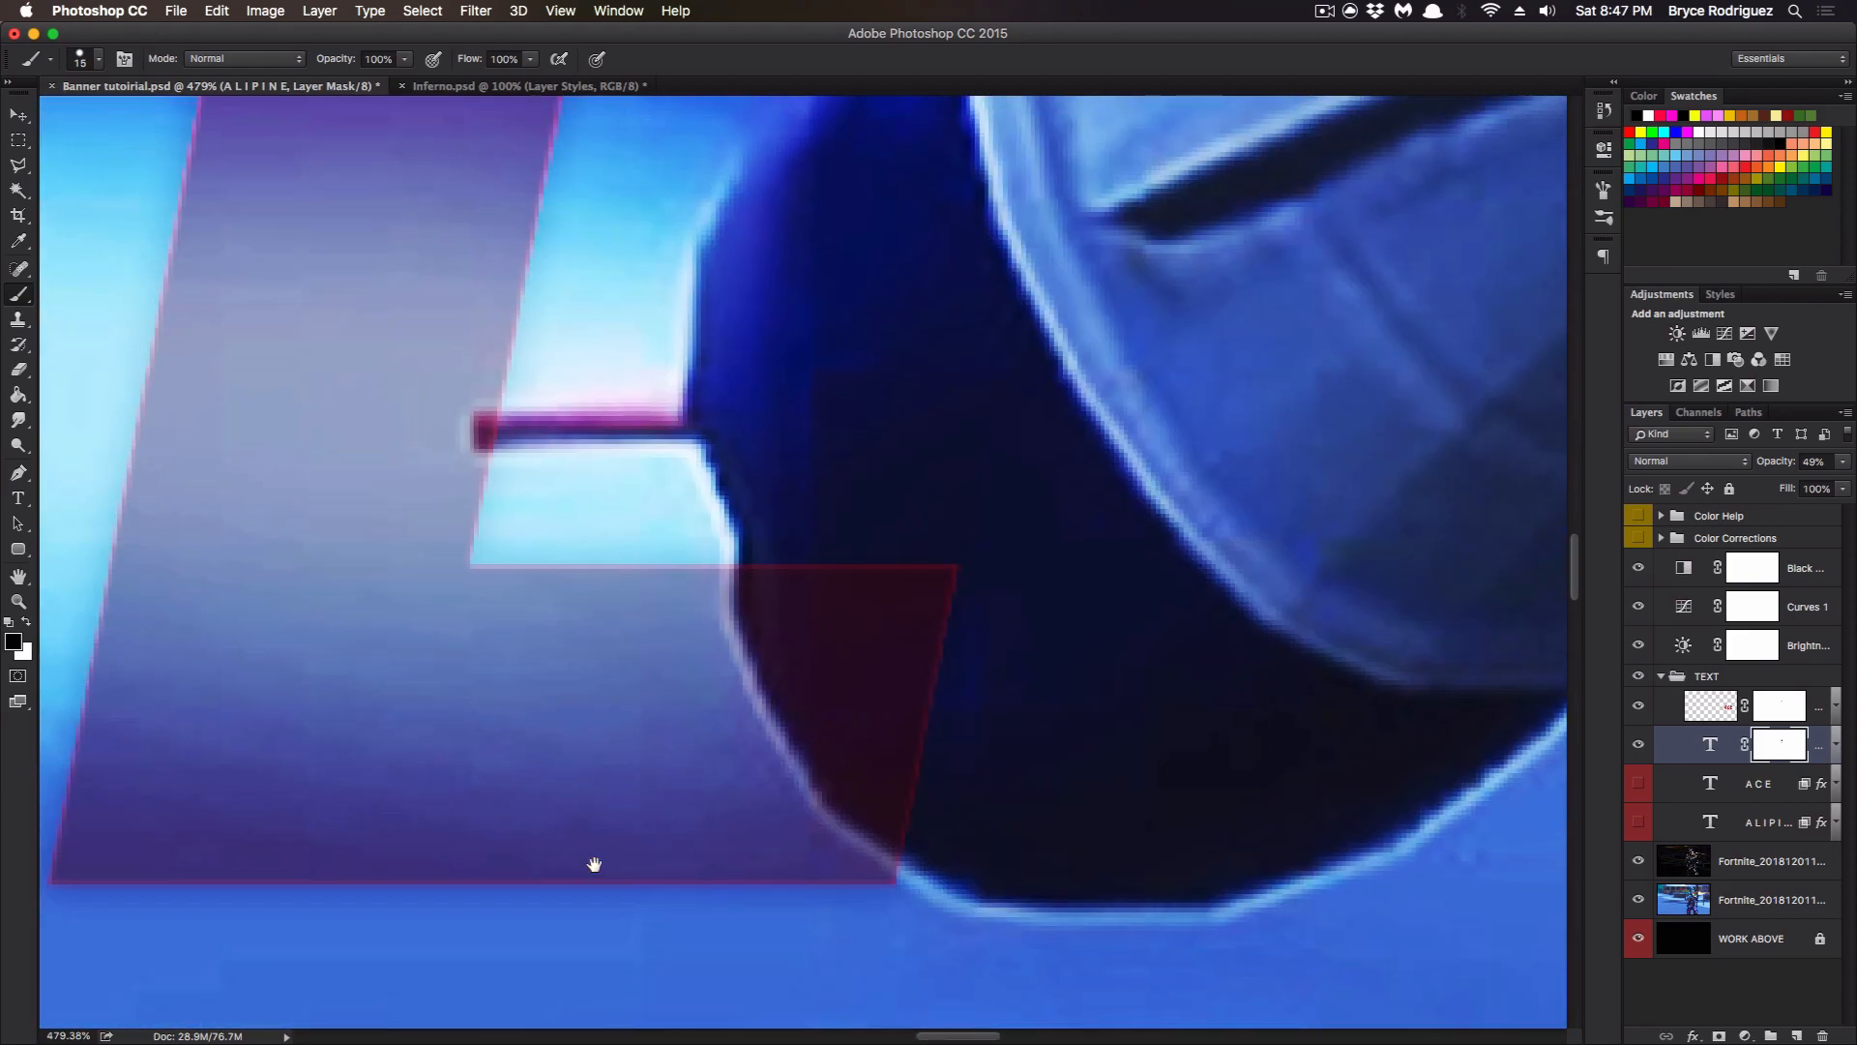
pyautogui.moveTo(812, 539)
pyautogui.mouseDown()
pyautogui.moveTo(766, 589)
pyautogui.moveTo(779, 640)
pyautogui.moveTo(819, 740)
pyautogui.moveTo(888, 813)
pyautogui.moveTo(934, 550)
pyautogui.moveTo(822, 735)
pyautogui.moveTo(846, 600)
pyautogui.moveTo(888, 765)
pyautogui.mouseUp()
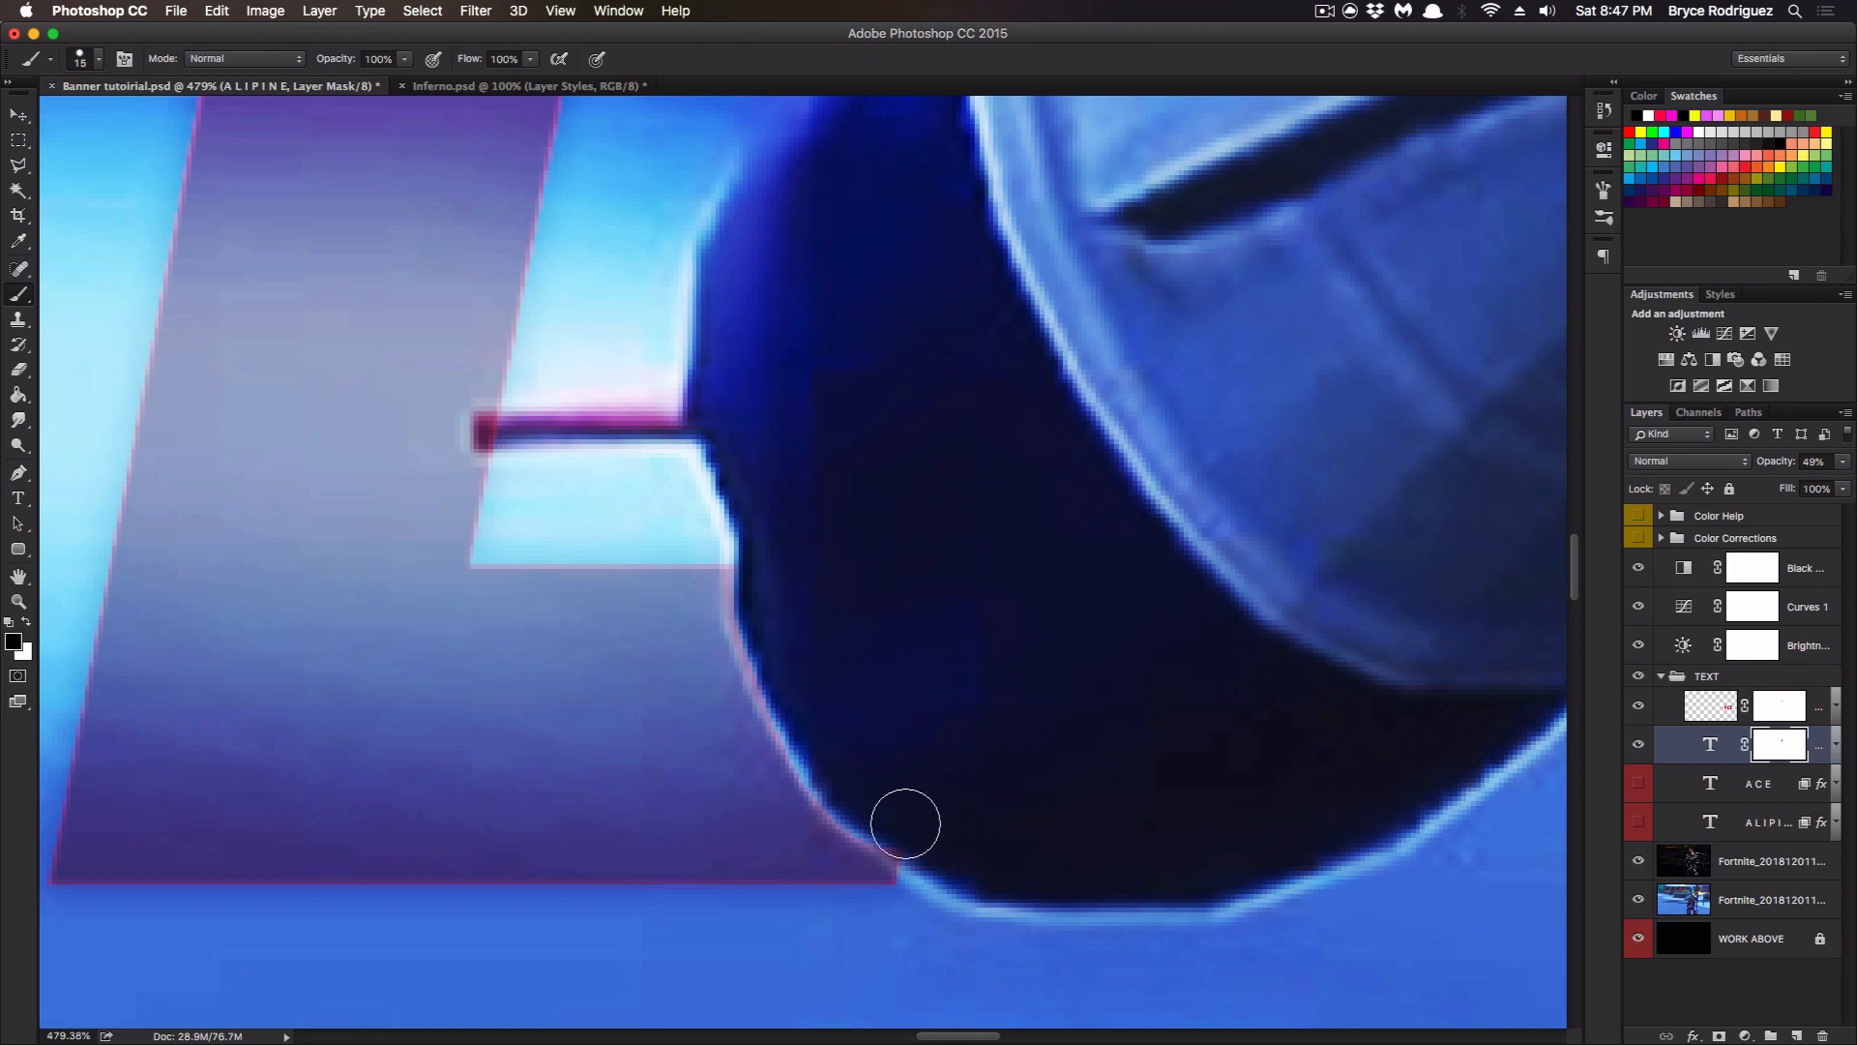
# Mask the end of the E's middle bar around the red patch beside the character's wrist guard.
pyautogui.click(22, 603)
pyautogui.moveTo(981, 293); pyautogui.dragTo(840, 328)
pyautogui.moveTo(971, 257); pyautogui.dragTo(1034, 273)
pyautogui.moveTo(1010, 422); pyautogui.dragTo(1091, 420)
pyautogui.moveTo(435, 339); pyautogui.dragTo(414, 339)
pyautogui.click(18, 294)
pyautogui.moveTo(827, 404)
pyautogui.mouseDown()
pyautogui.moveTo(800, 394)
pyautogui.moveTo(824, 336)
pyautogui.mouseUp()
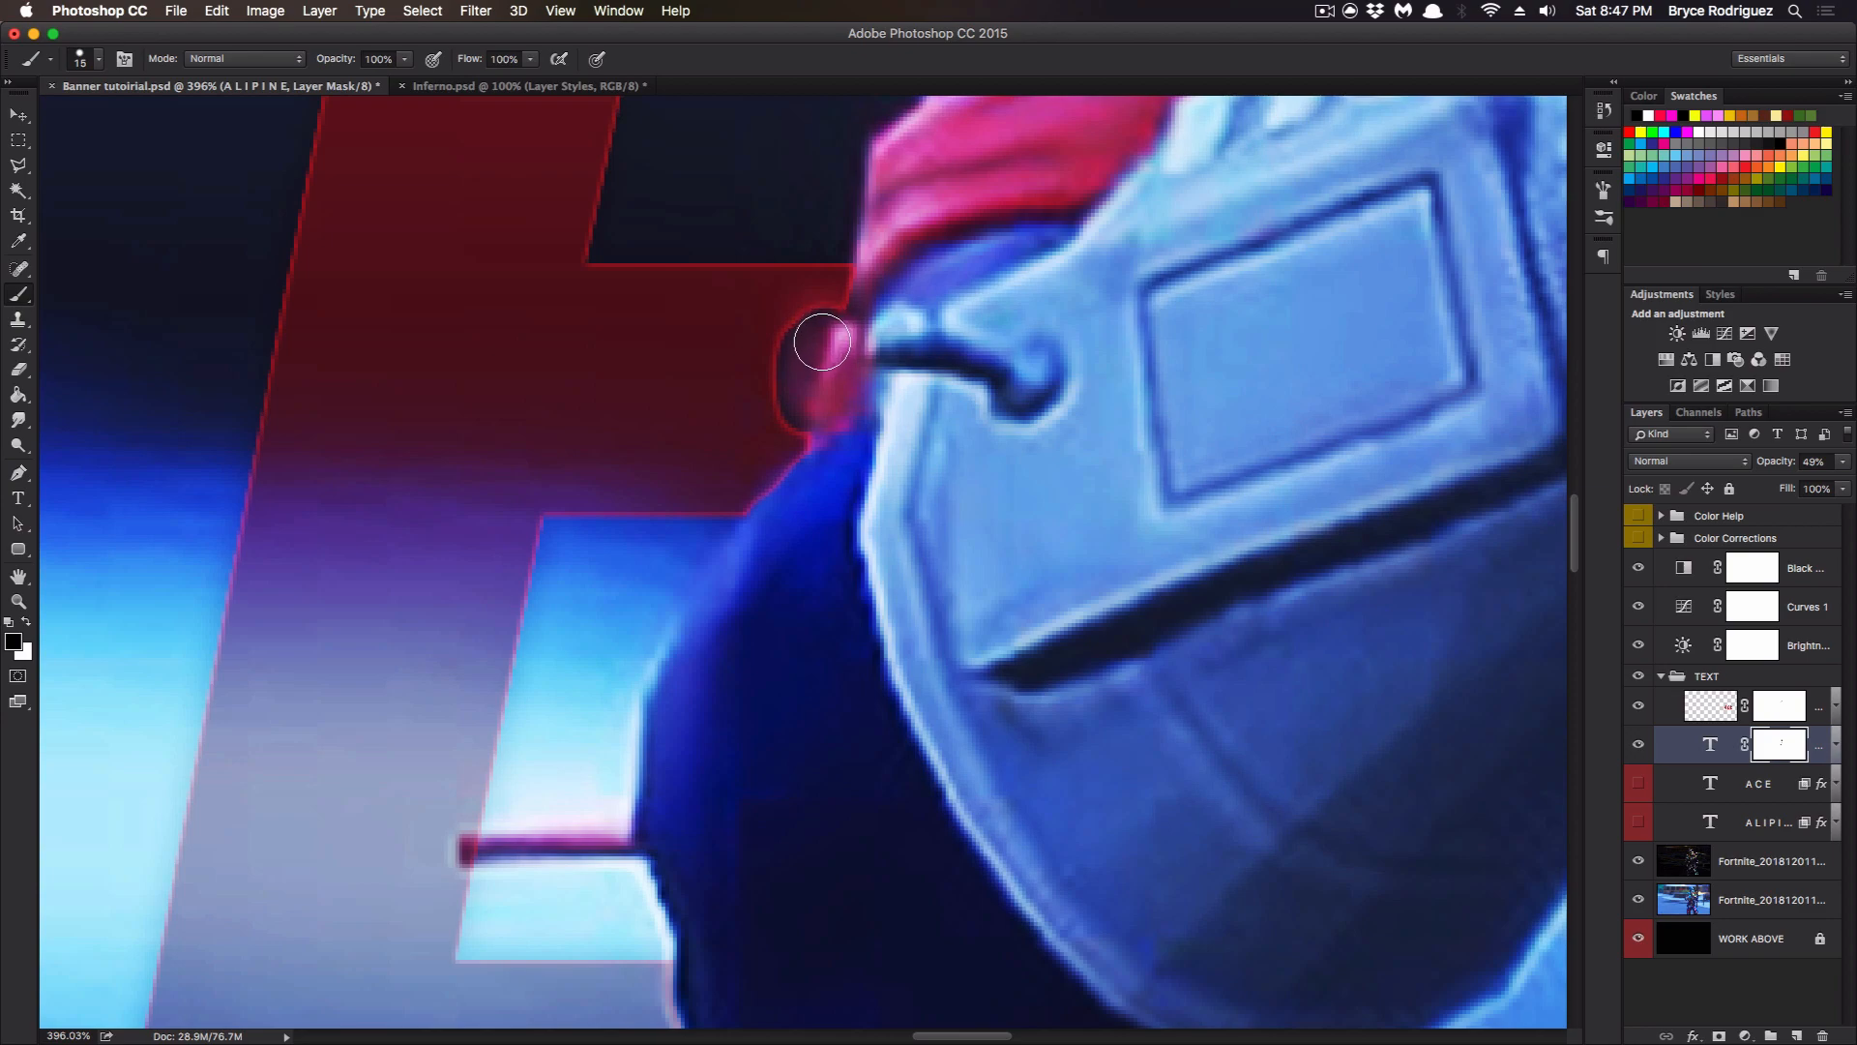
# Paint white with a soft round brush on the mask to restore the over-masked end of the E's middle bar.
pyautogui.press('x')
pyautogui.moveTo(767, 426)
pyautogui.mouseDown()
pyautogui.moveTo(780, 328)
pyautogui.moveTo(824, 292)
pyautogui.mouseUp()
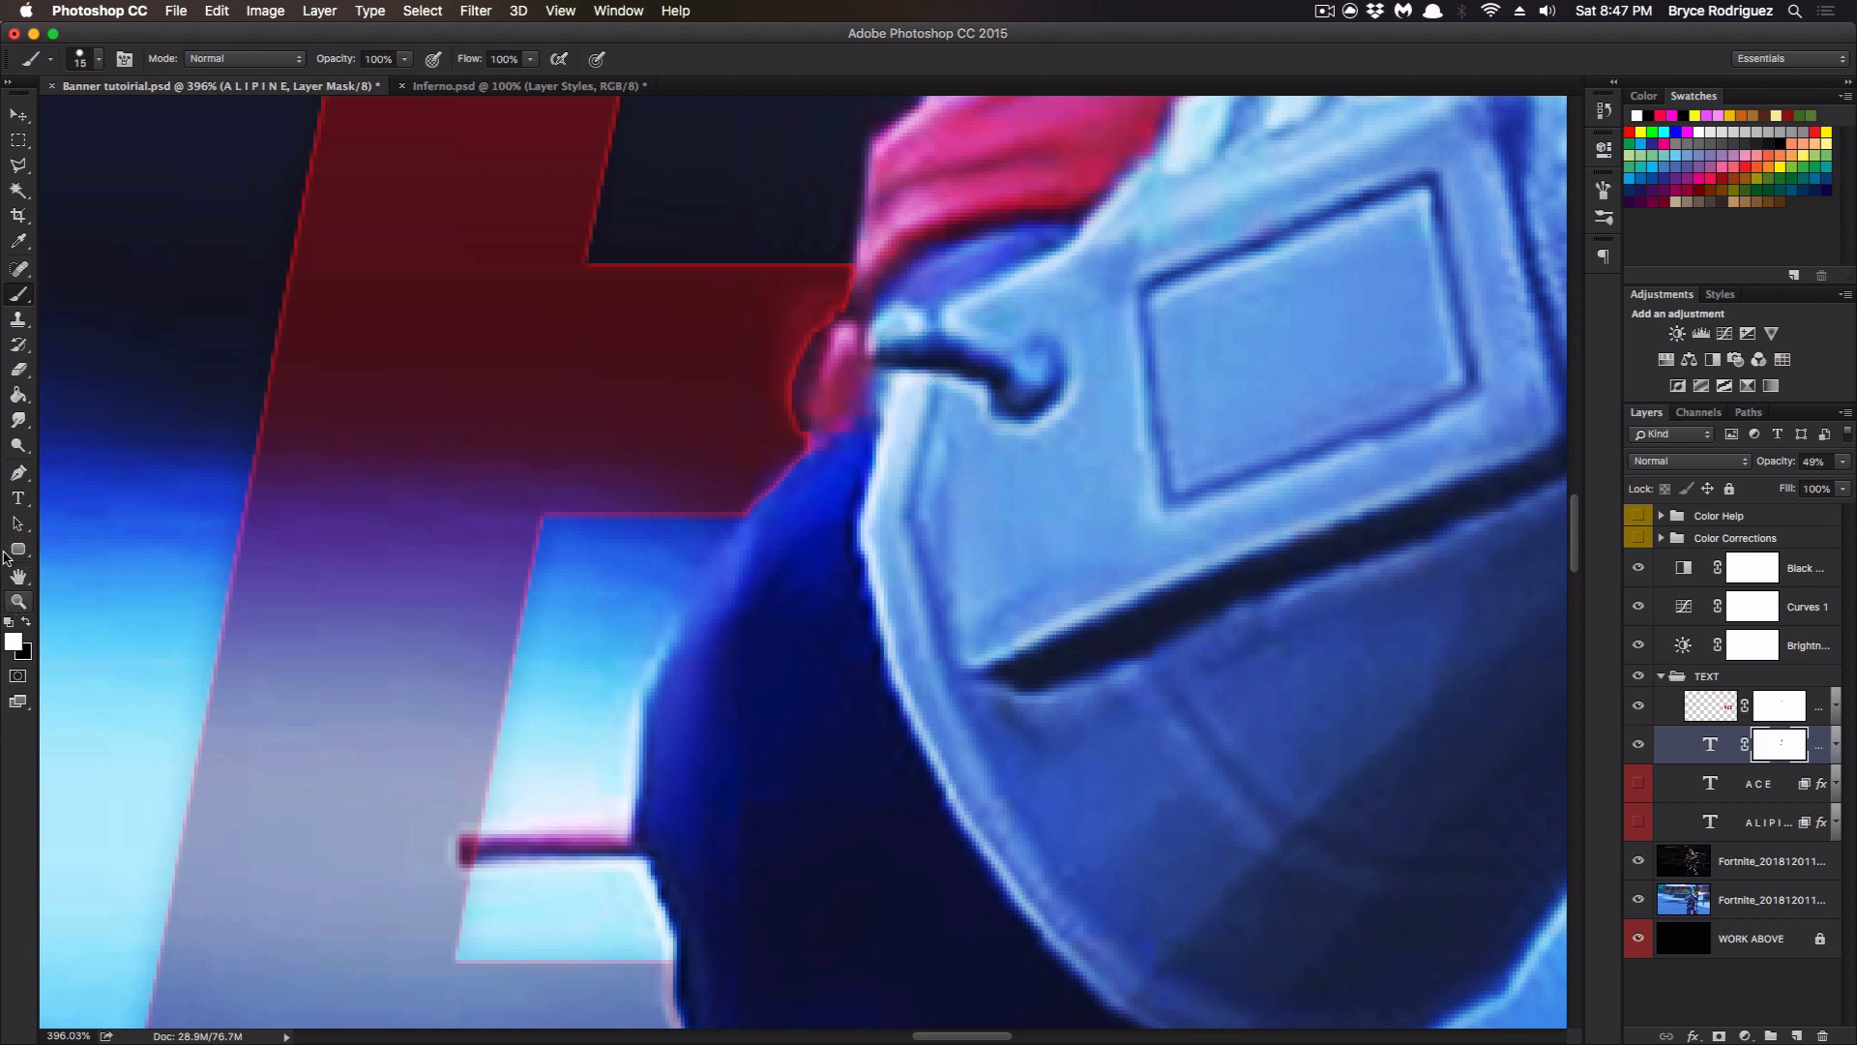
pyautogui.click(99, 60)
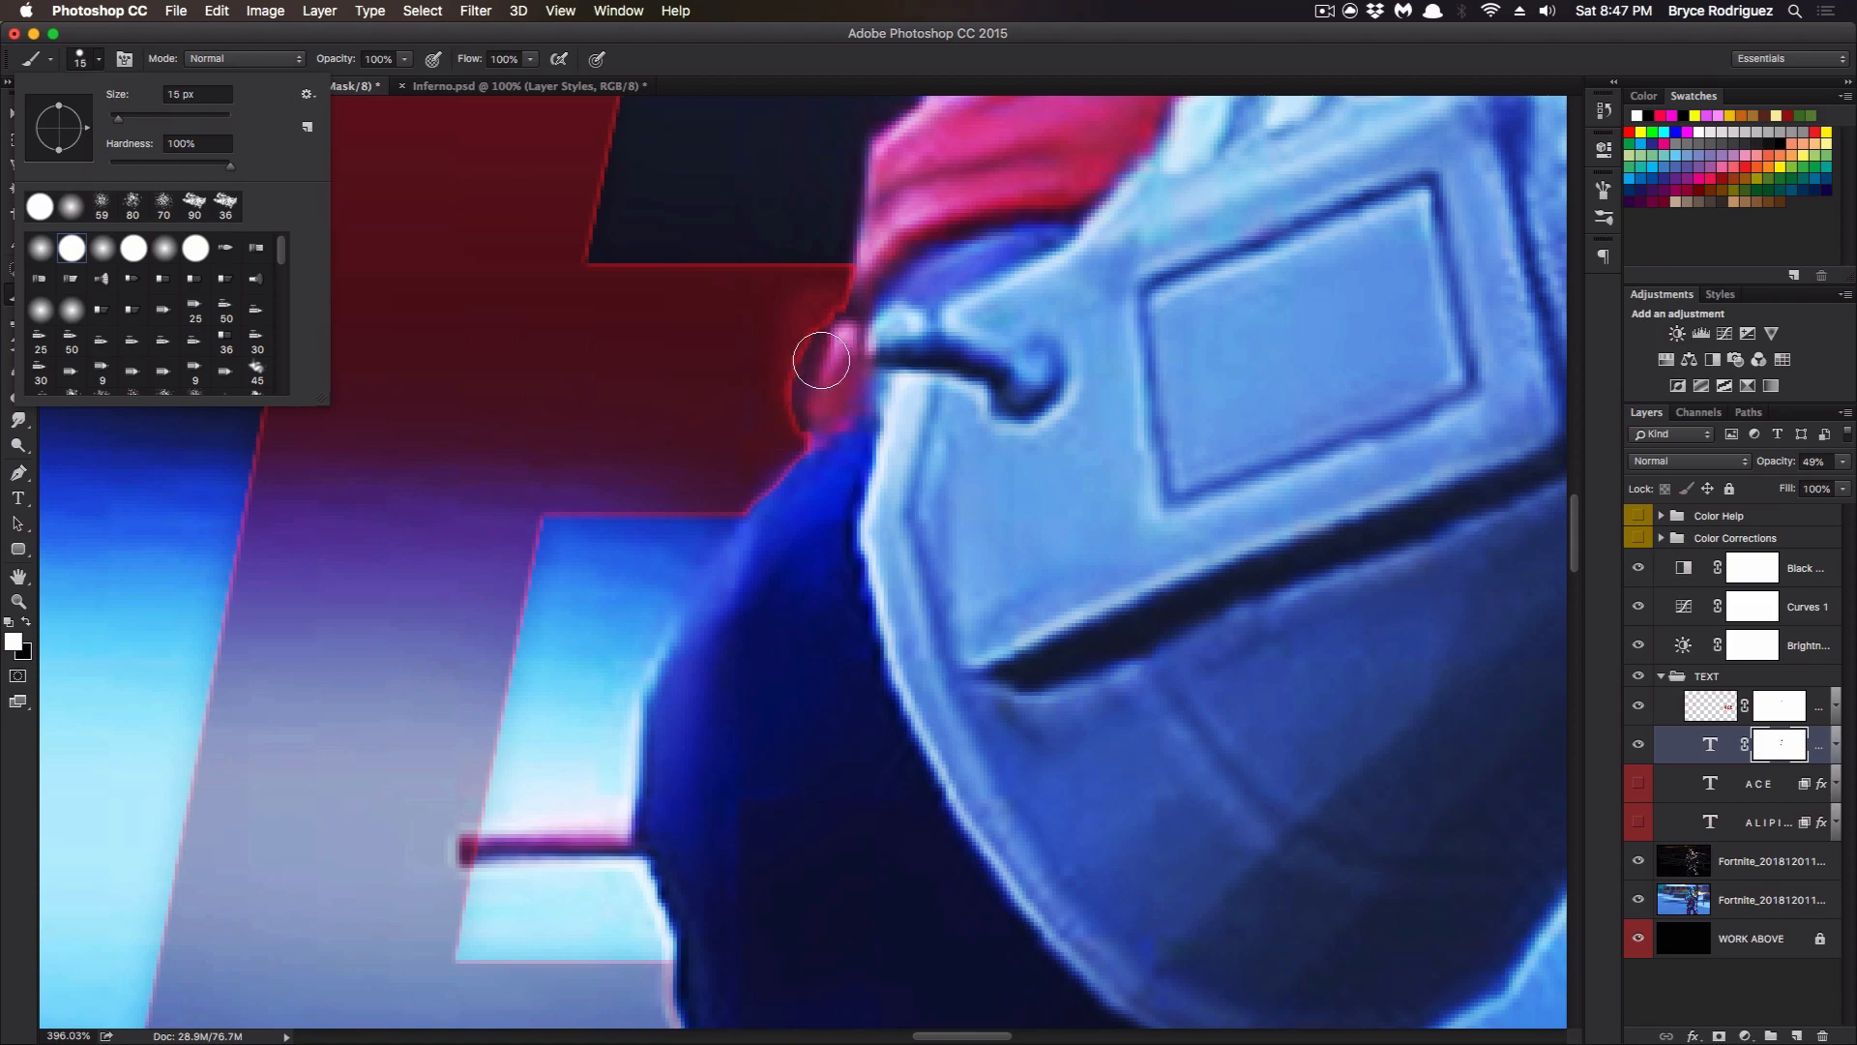
pyautogui.click(35, 249)
pyautogui.moveTo(783, 406); pyautogui.dragTo(818, 322)
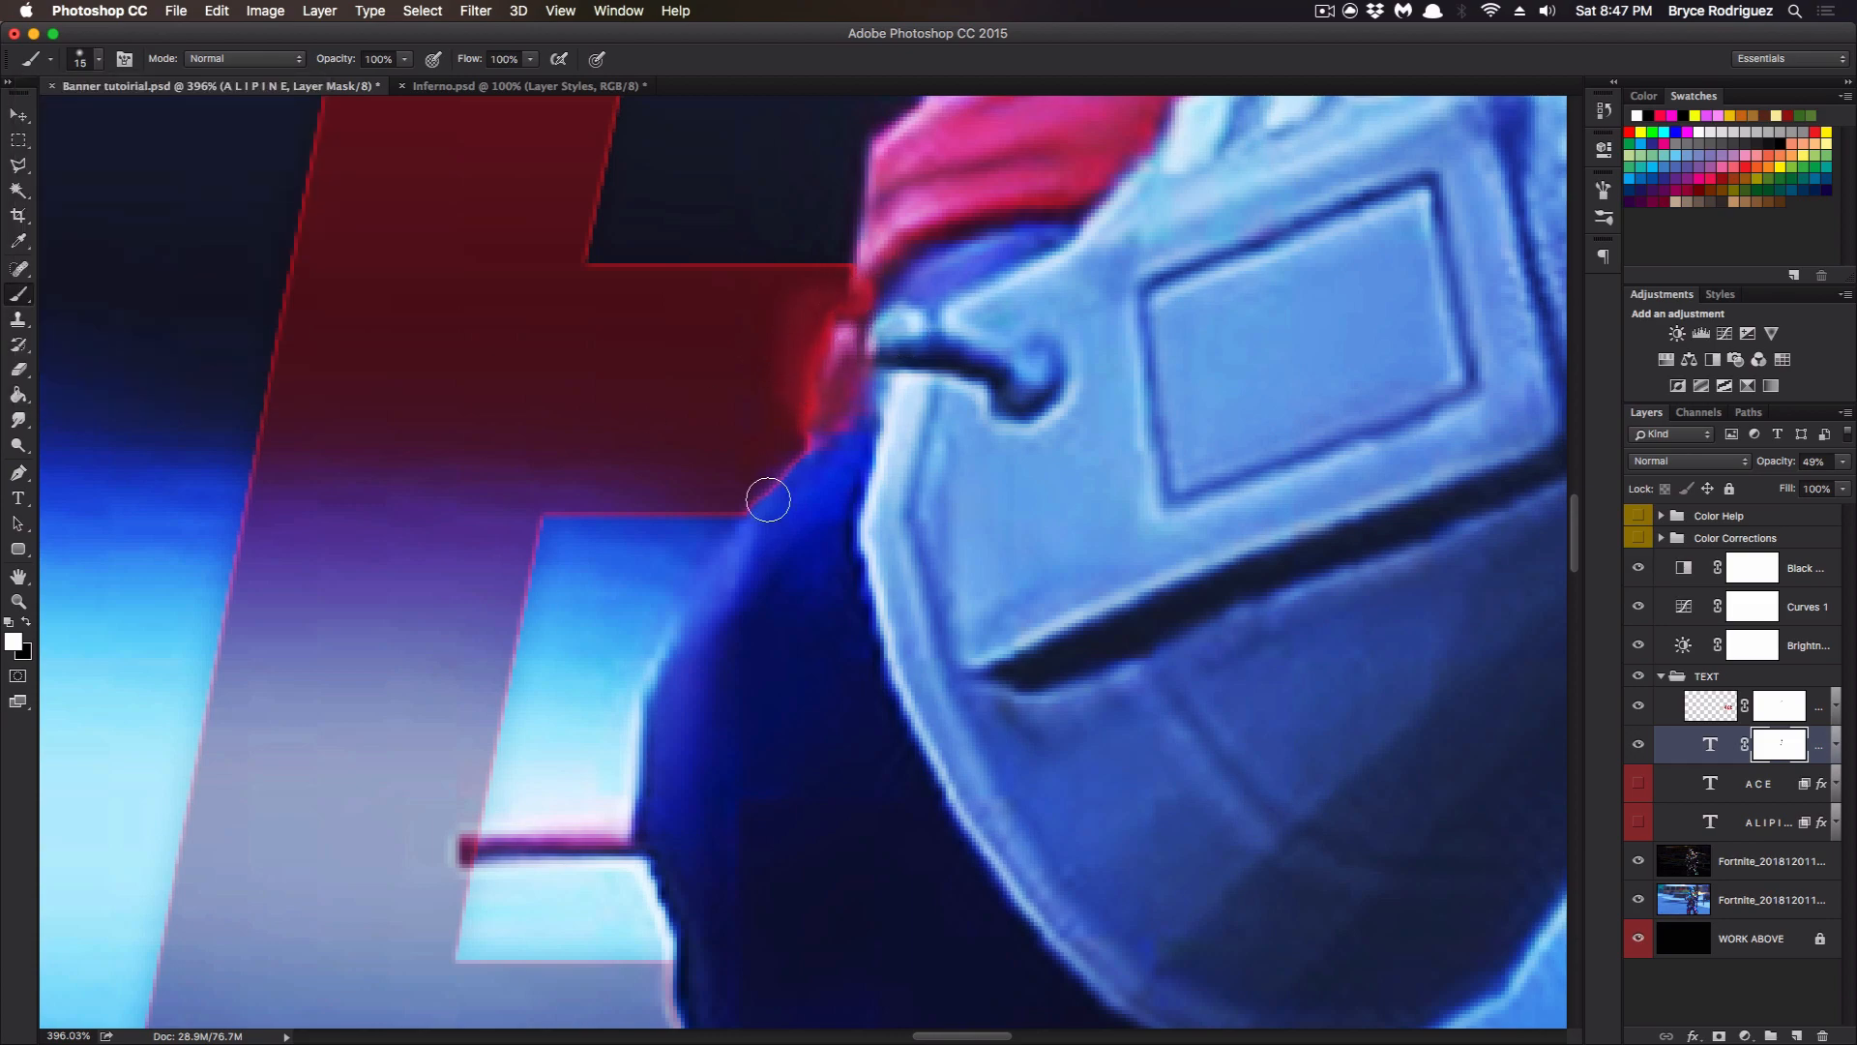
# Restore the ALIPINE layer's opacity to 100%.
pyautogui.click(19, 601)
pyautogui.moveTo(847, 447); pyautogui.dragTo(681, 468)
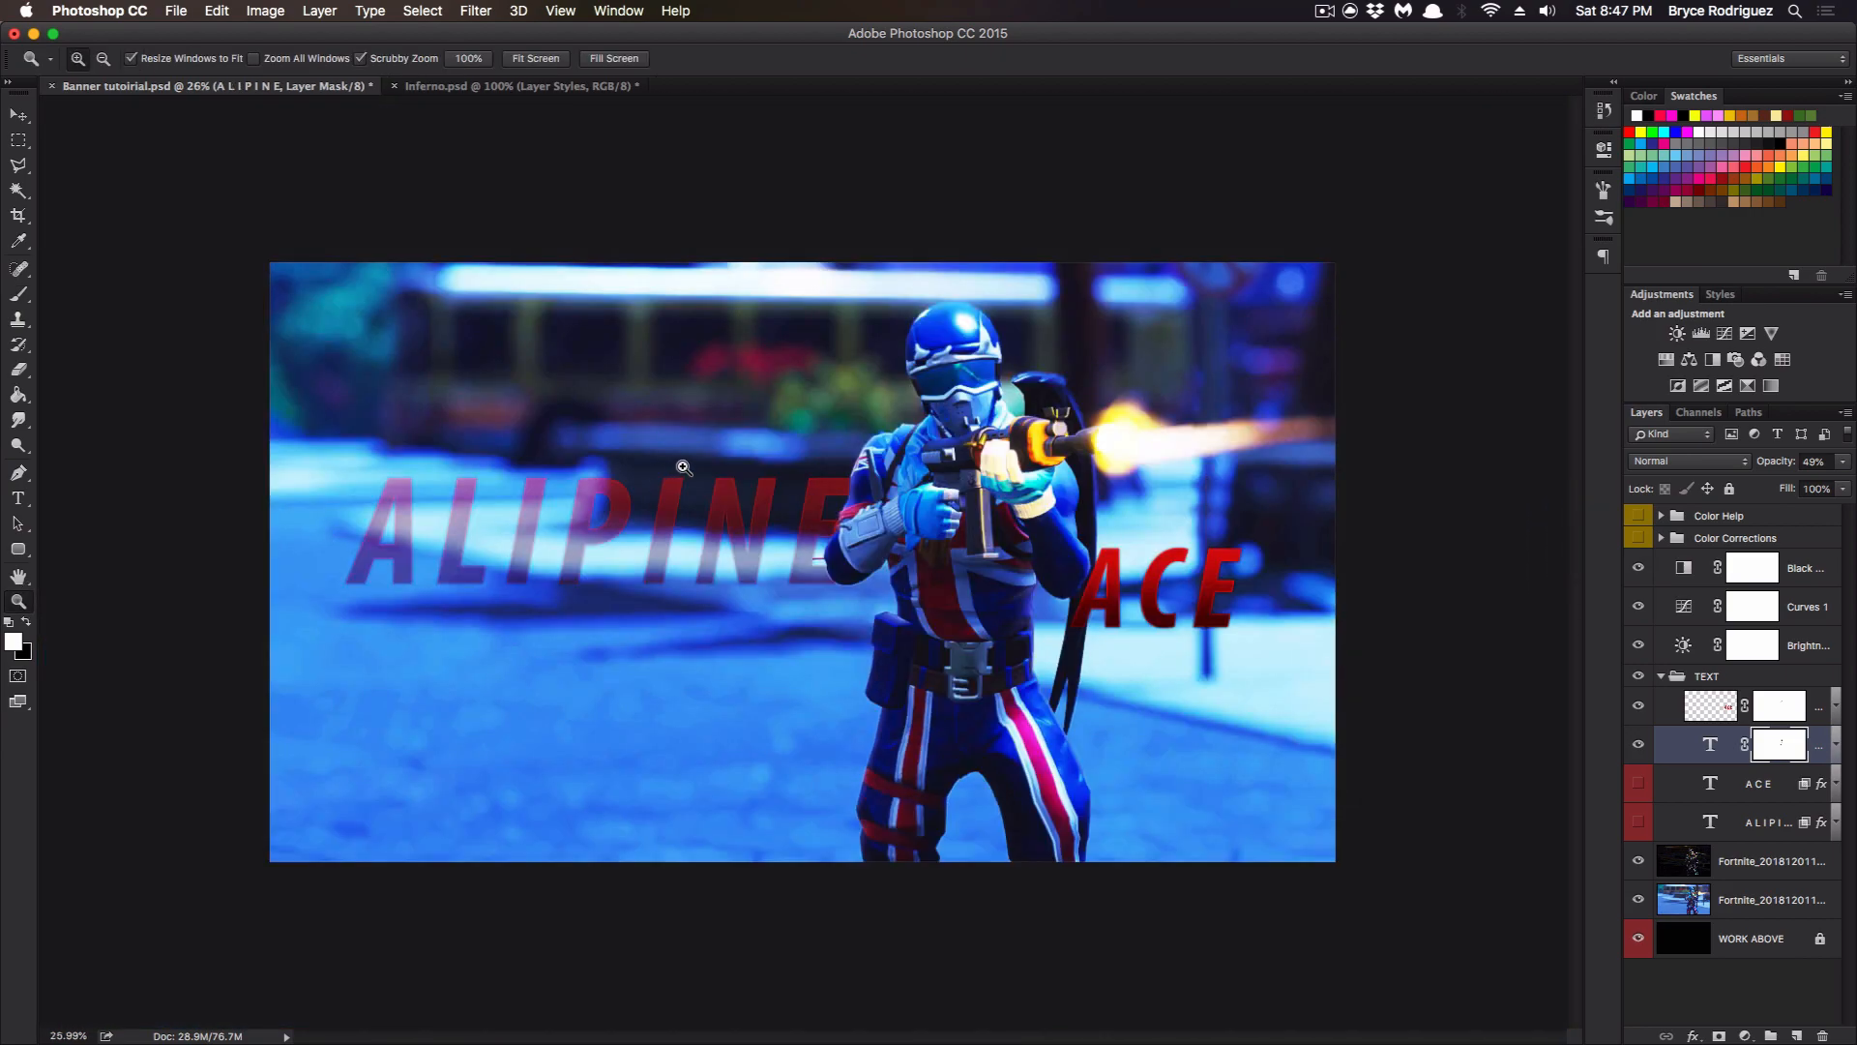
pyautogui.click(1843, 461)
pyautogui.click(1842, 461)
pyautogui.click(1842, 462)
pyautogui.moveTo(1835, 480); pyautogui.dragTo(1856, 475)
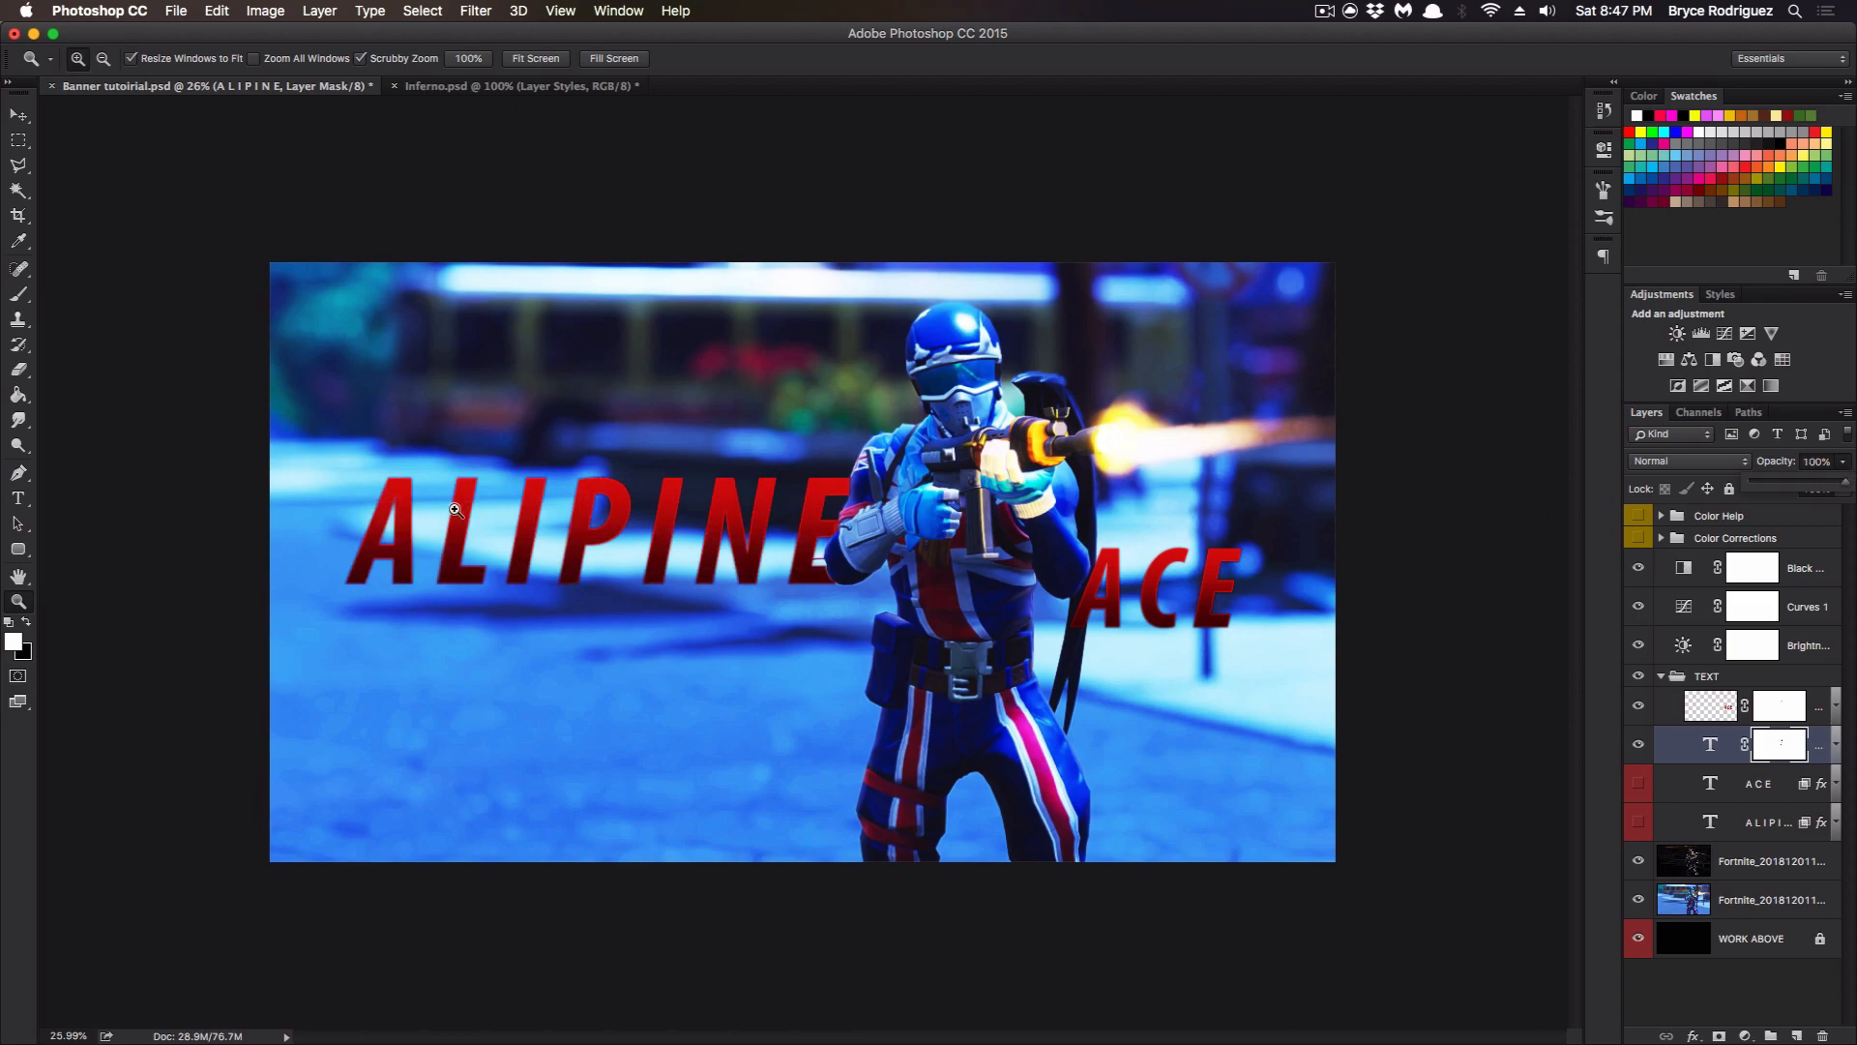
# Touch up the ALIPINE mask with white along the E's lower bar where it meets the character's elbow.
pyautogui.moveTo(705, 435); pyautogui.dragTo(986, 339)
pyautogui.moveTo(903, 636); pyautogui.dragTo(785, 303)
pyautogui.press('b')
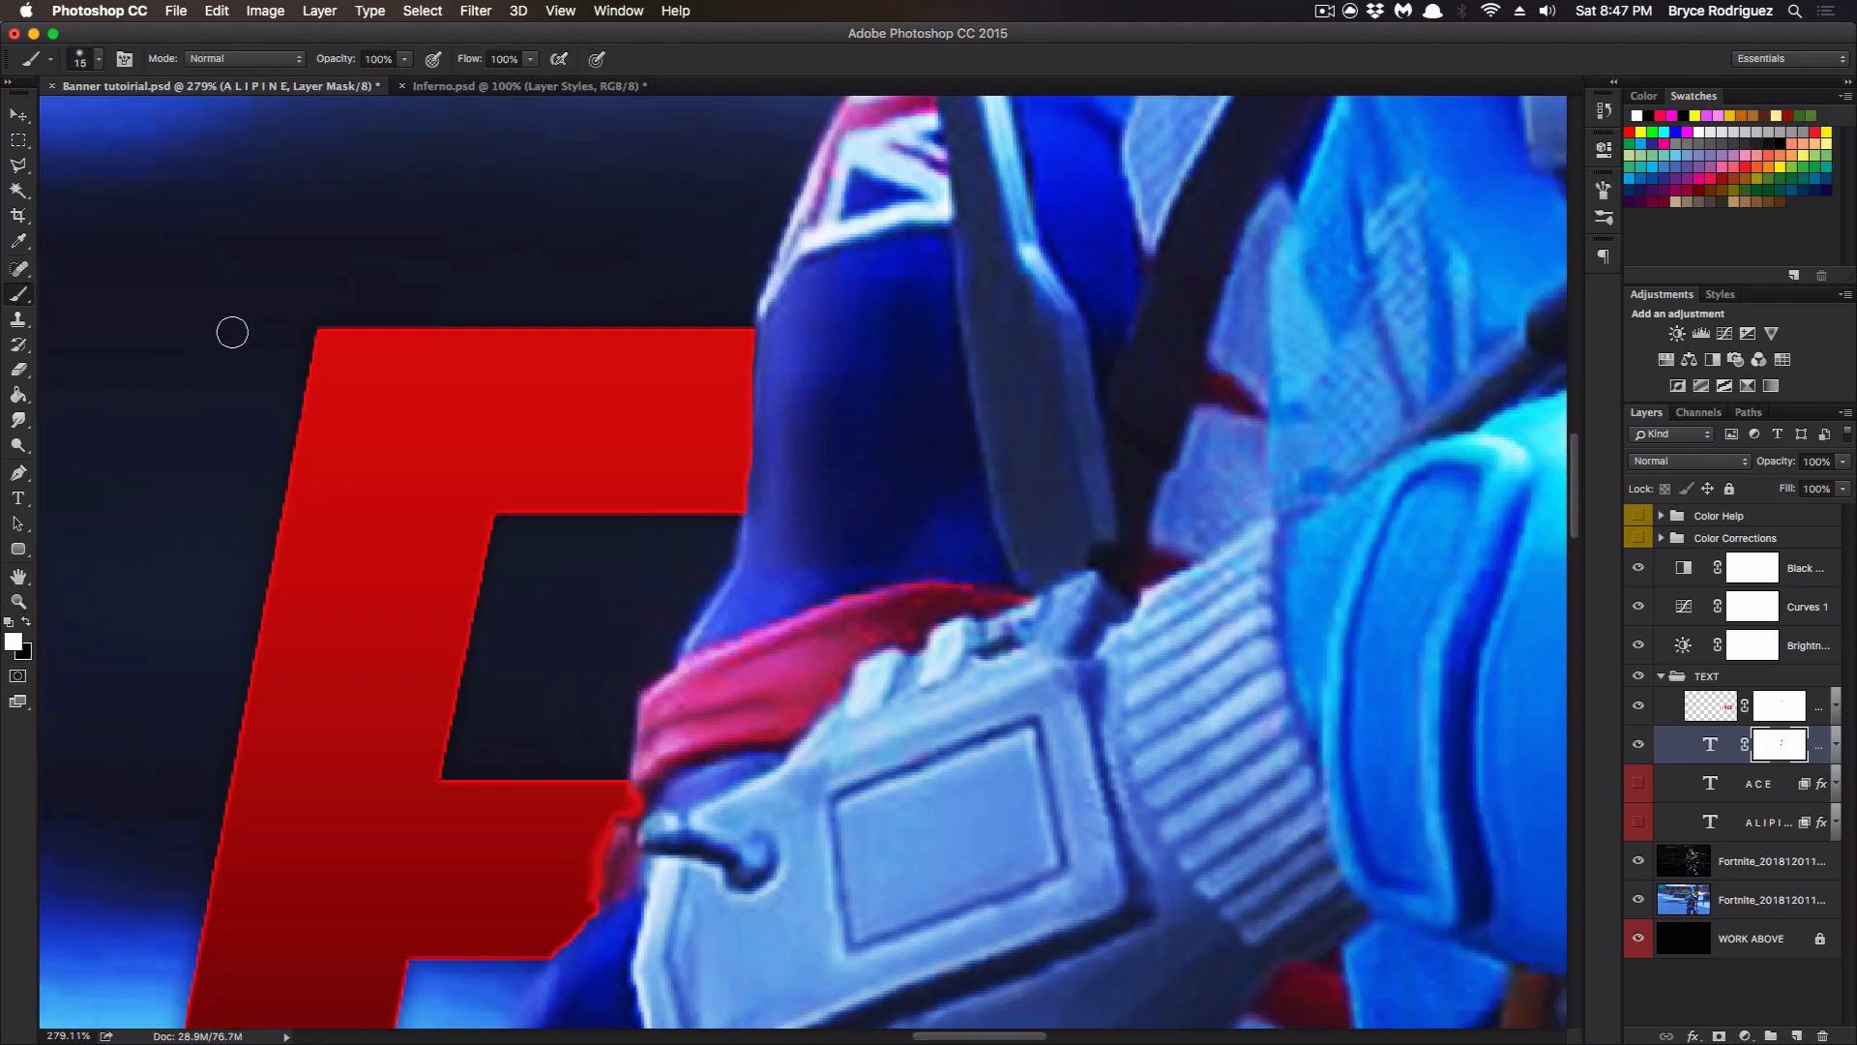
pyautogui.hotkey('ctrl', 'z')
pyautogui.press('x')
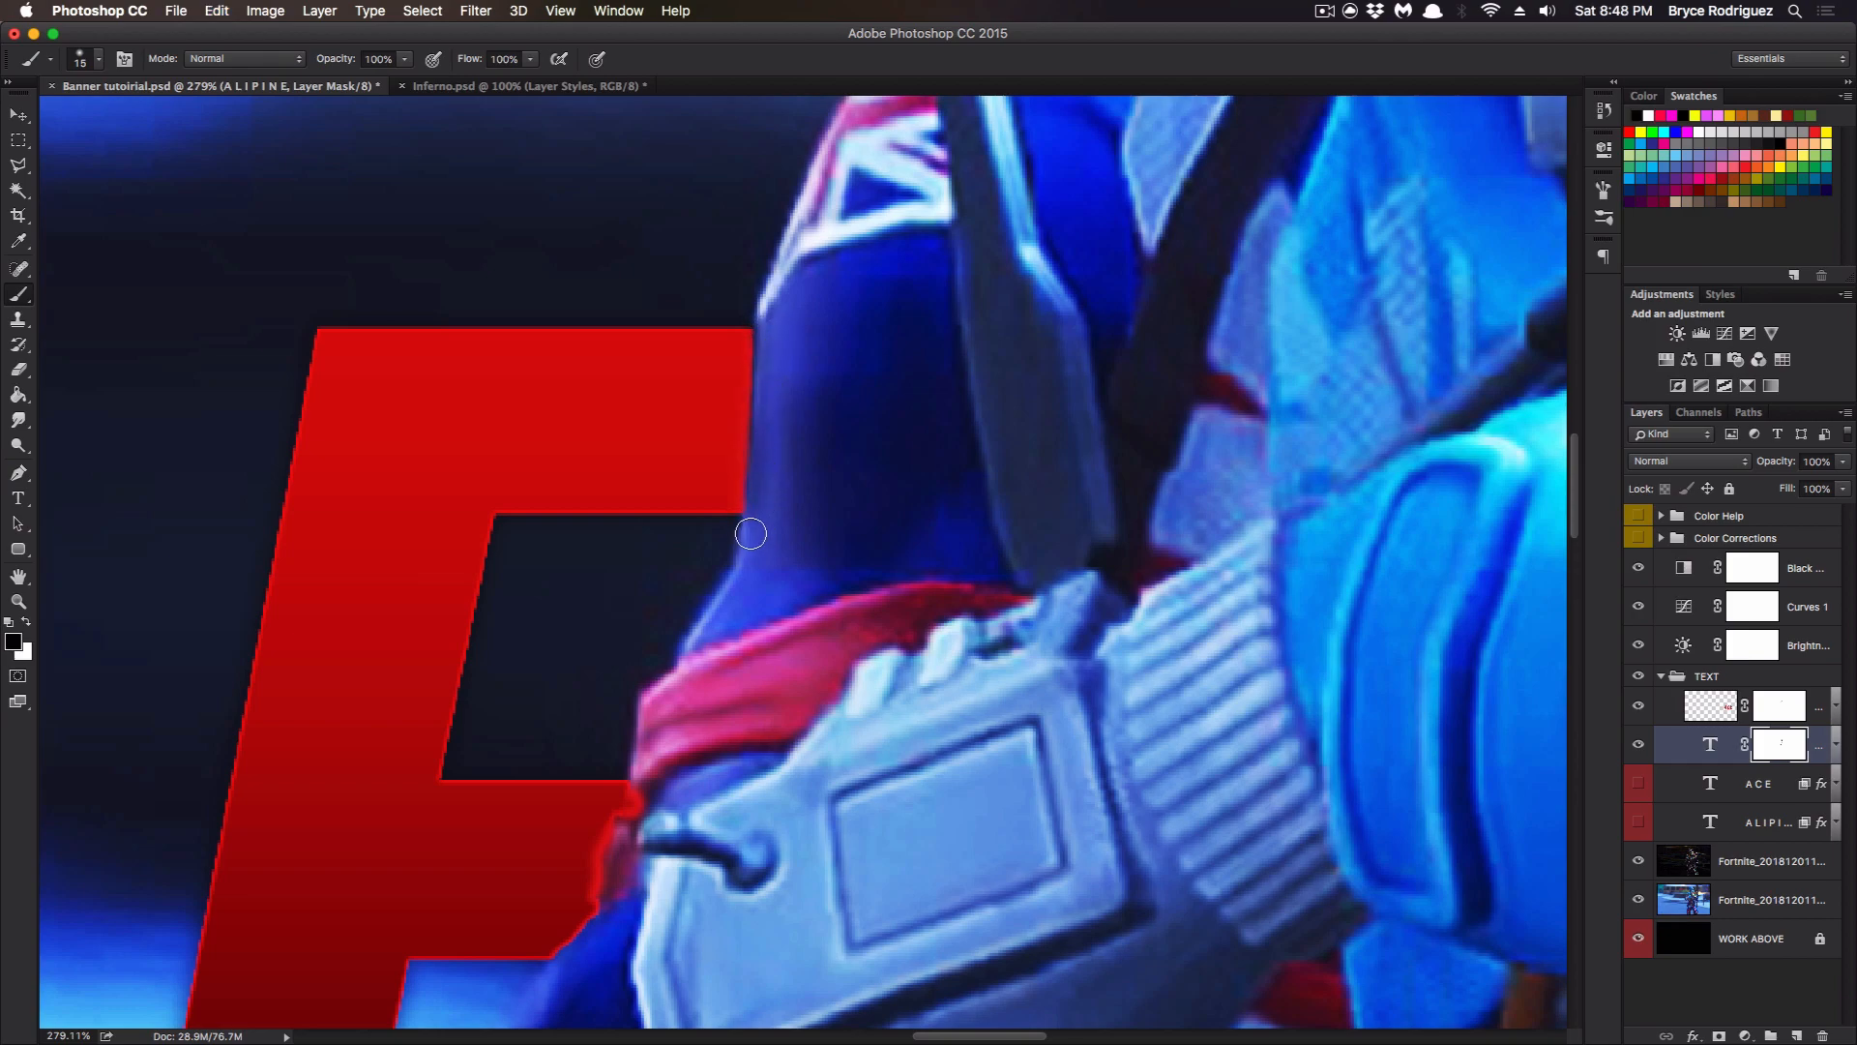
pyautogui.scroll(-6, 791, 497)
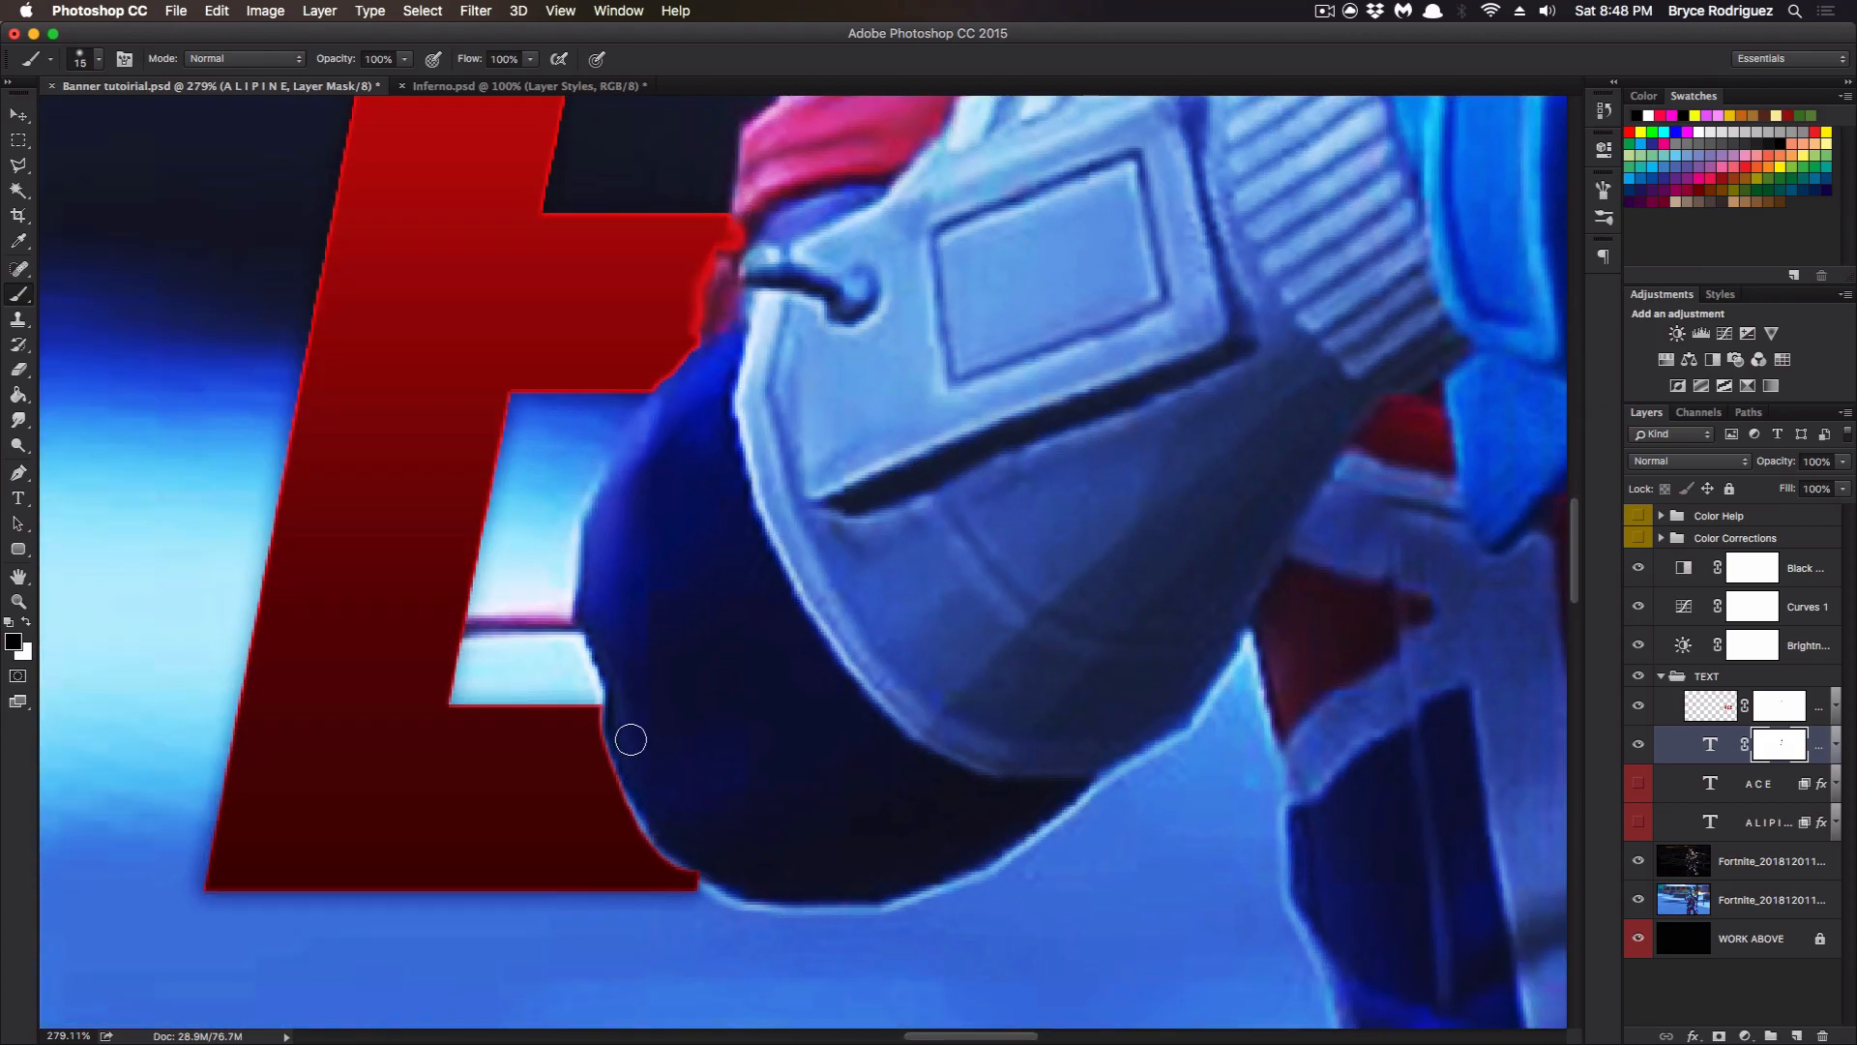
pyautogui.press('x')
pyautogui.moveTo(660, 874)
pyautogui.mouseDown()
pyautogui.moveTo(619, 827)
pyautogui.moveTo(590, 730)
pyautogui.mouseUp()
# Try a white touch-up stroke on the mask at the E's middle bar beside the wrist guard, and undo it.
pyautogui.click(19, 603)
pyautogui.moveTo(1451, 476)
pyautogui.mouseDown()
pyautogui.moveTo(1327, 506)
pyautogui.moveTo(1247, 569)
pyautogui.mouseUp()
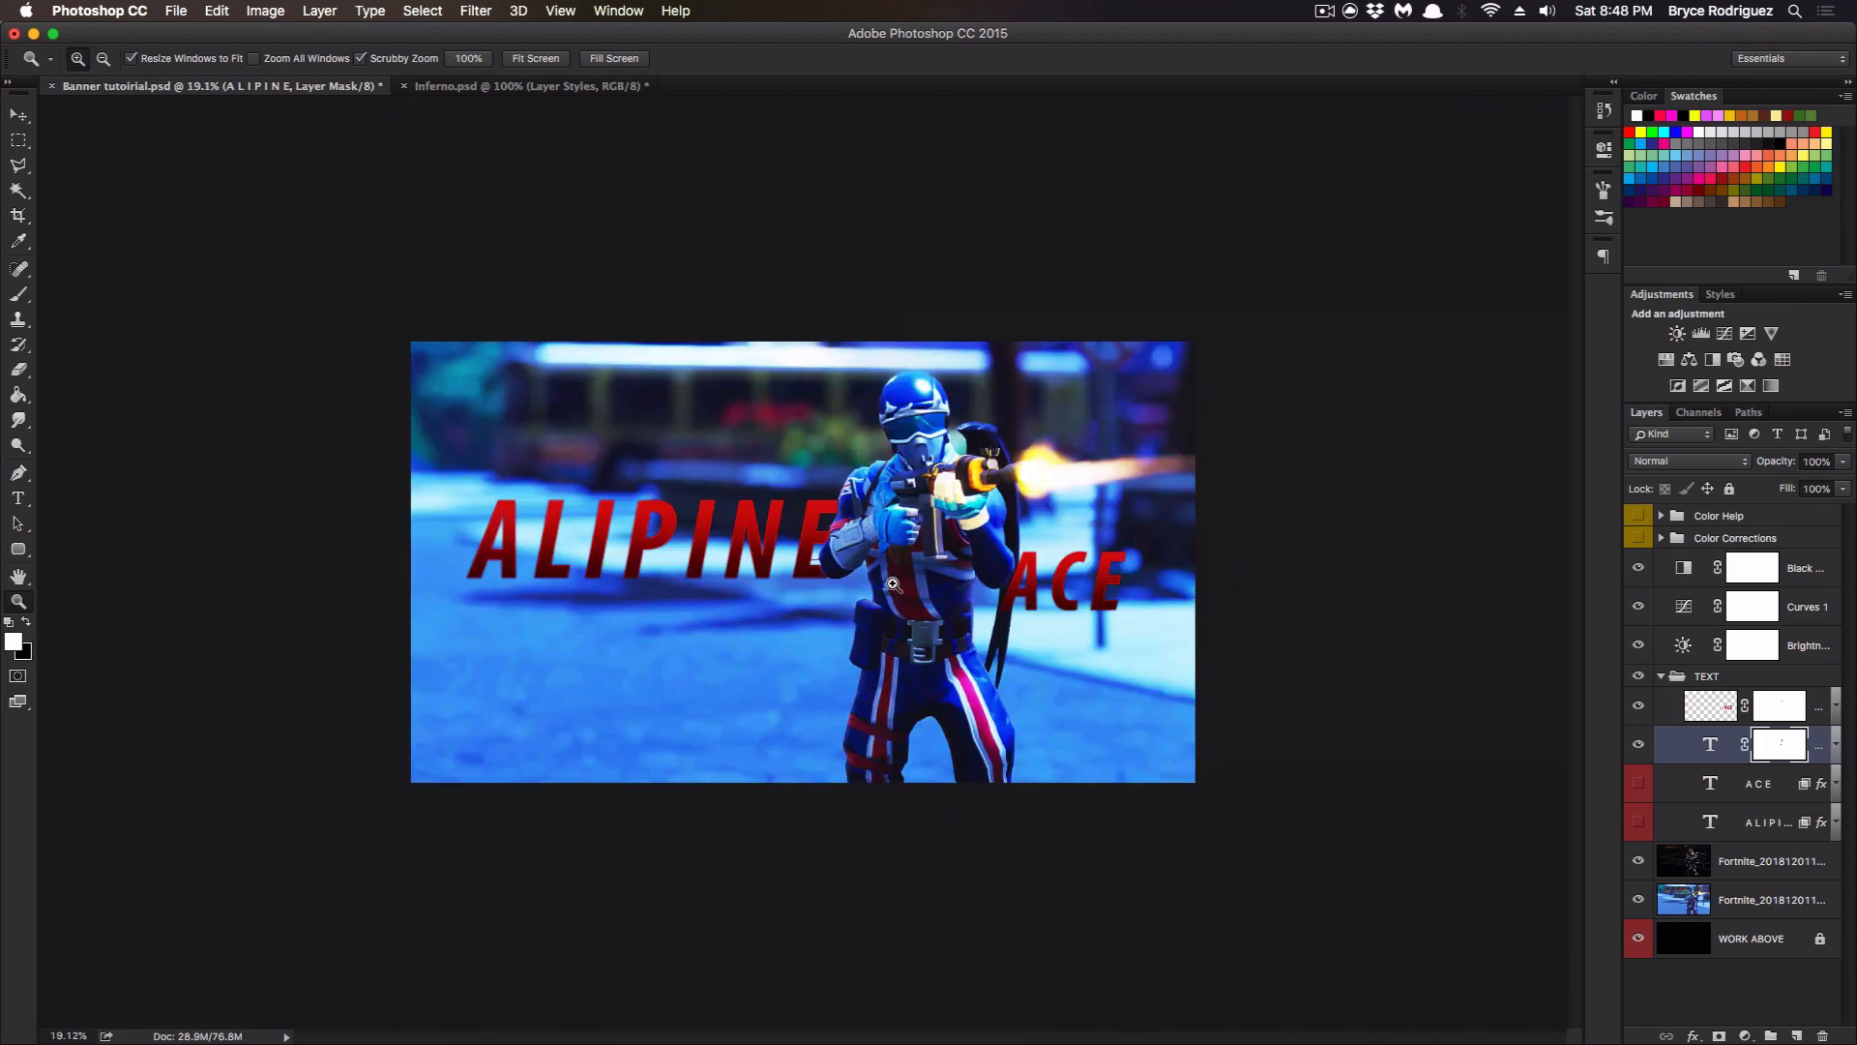
pyautogui.moveTo(829, 537)
pyautogui.mouseDown()
pyautogui.moveTo(815, 545)
pyautogui.moveTo(892, 553)
pyautogui.mouseUp()
pyautogui.click(27, 303)
pyautogui.moveTo(661, 477); pyautogui.dragTo(679, 481)
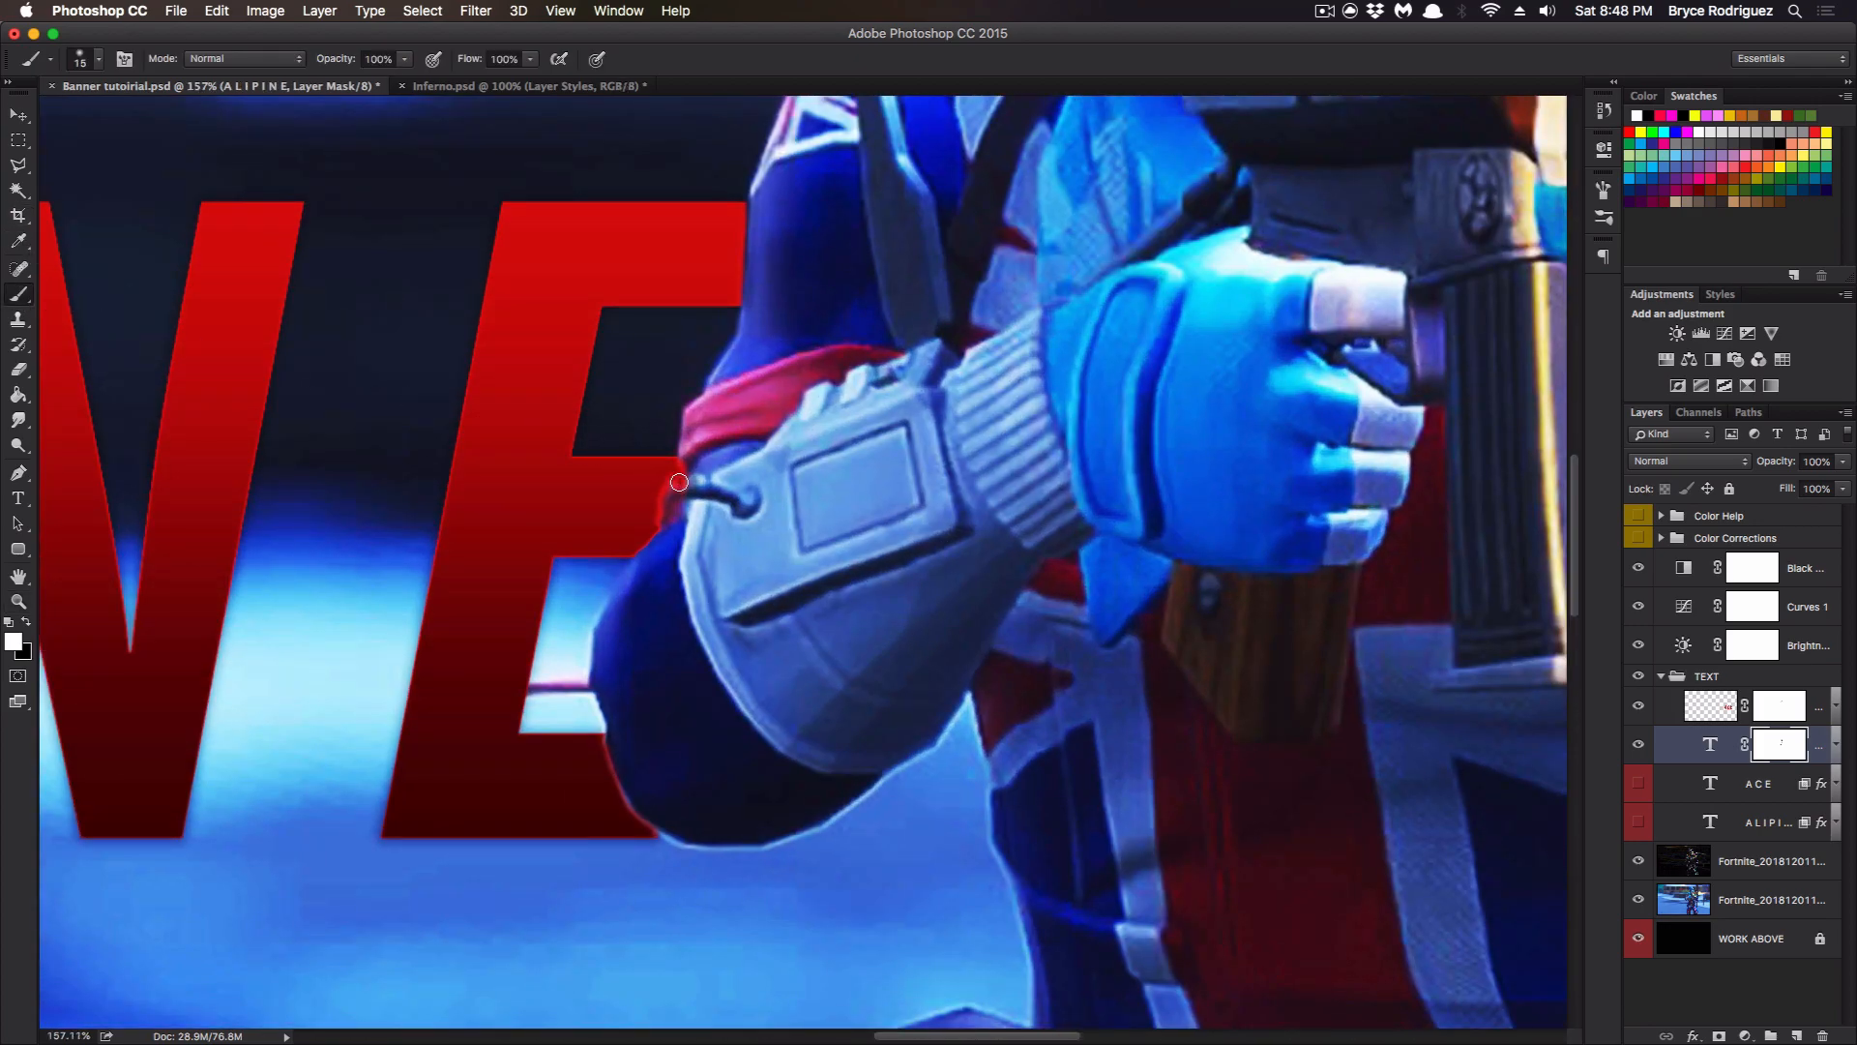
pyautogui.press('super+z')
pyautogui.click(17, 600)
pyautogui.moveTo(728, 454); pyautogui.dragTo(633, 468)
pyautogui.moveTo(864, 450); pyautogui.dragTo(802, 451)
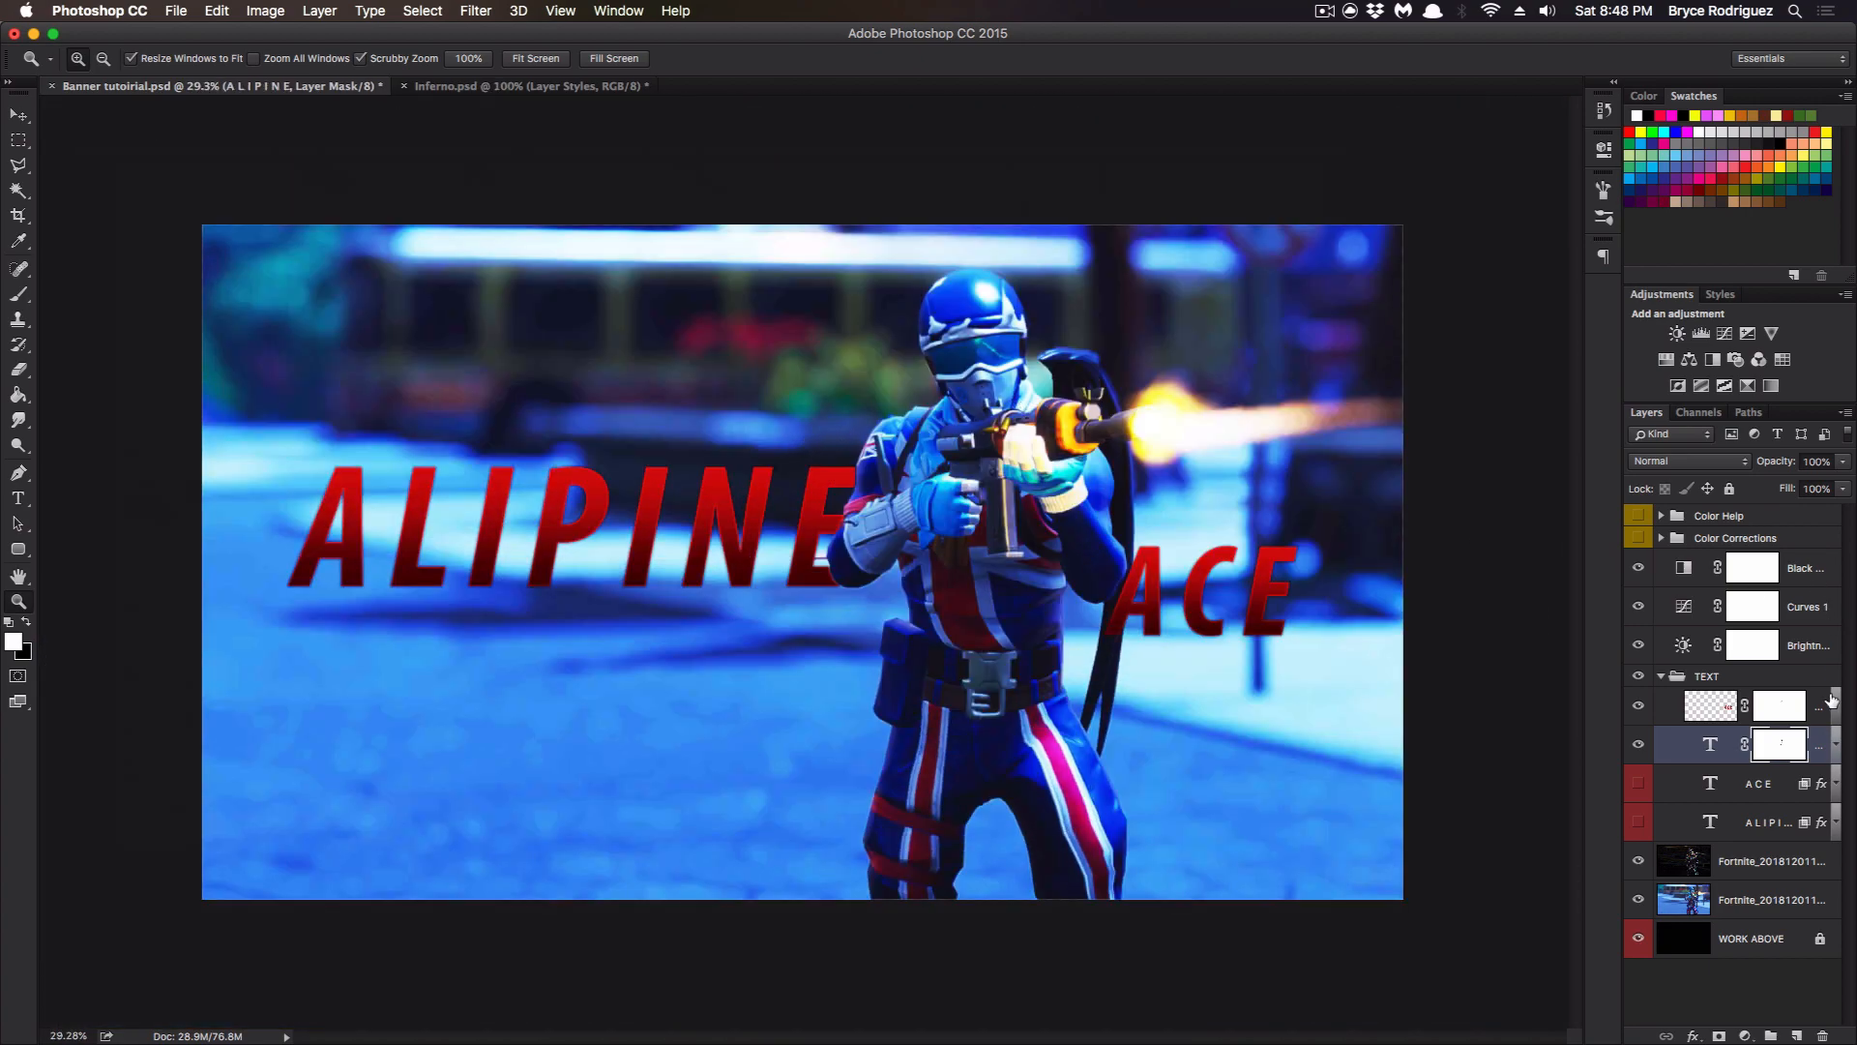
# Select the ACE copy layer and lower its opacity to 62% for masking the A.
pyautogui.click(1813, 718)
pyautogui.moveTo(184, 584); pyautogui.dragTo(280, 584)
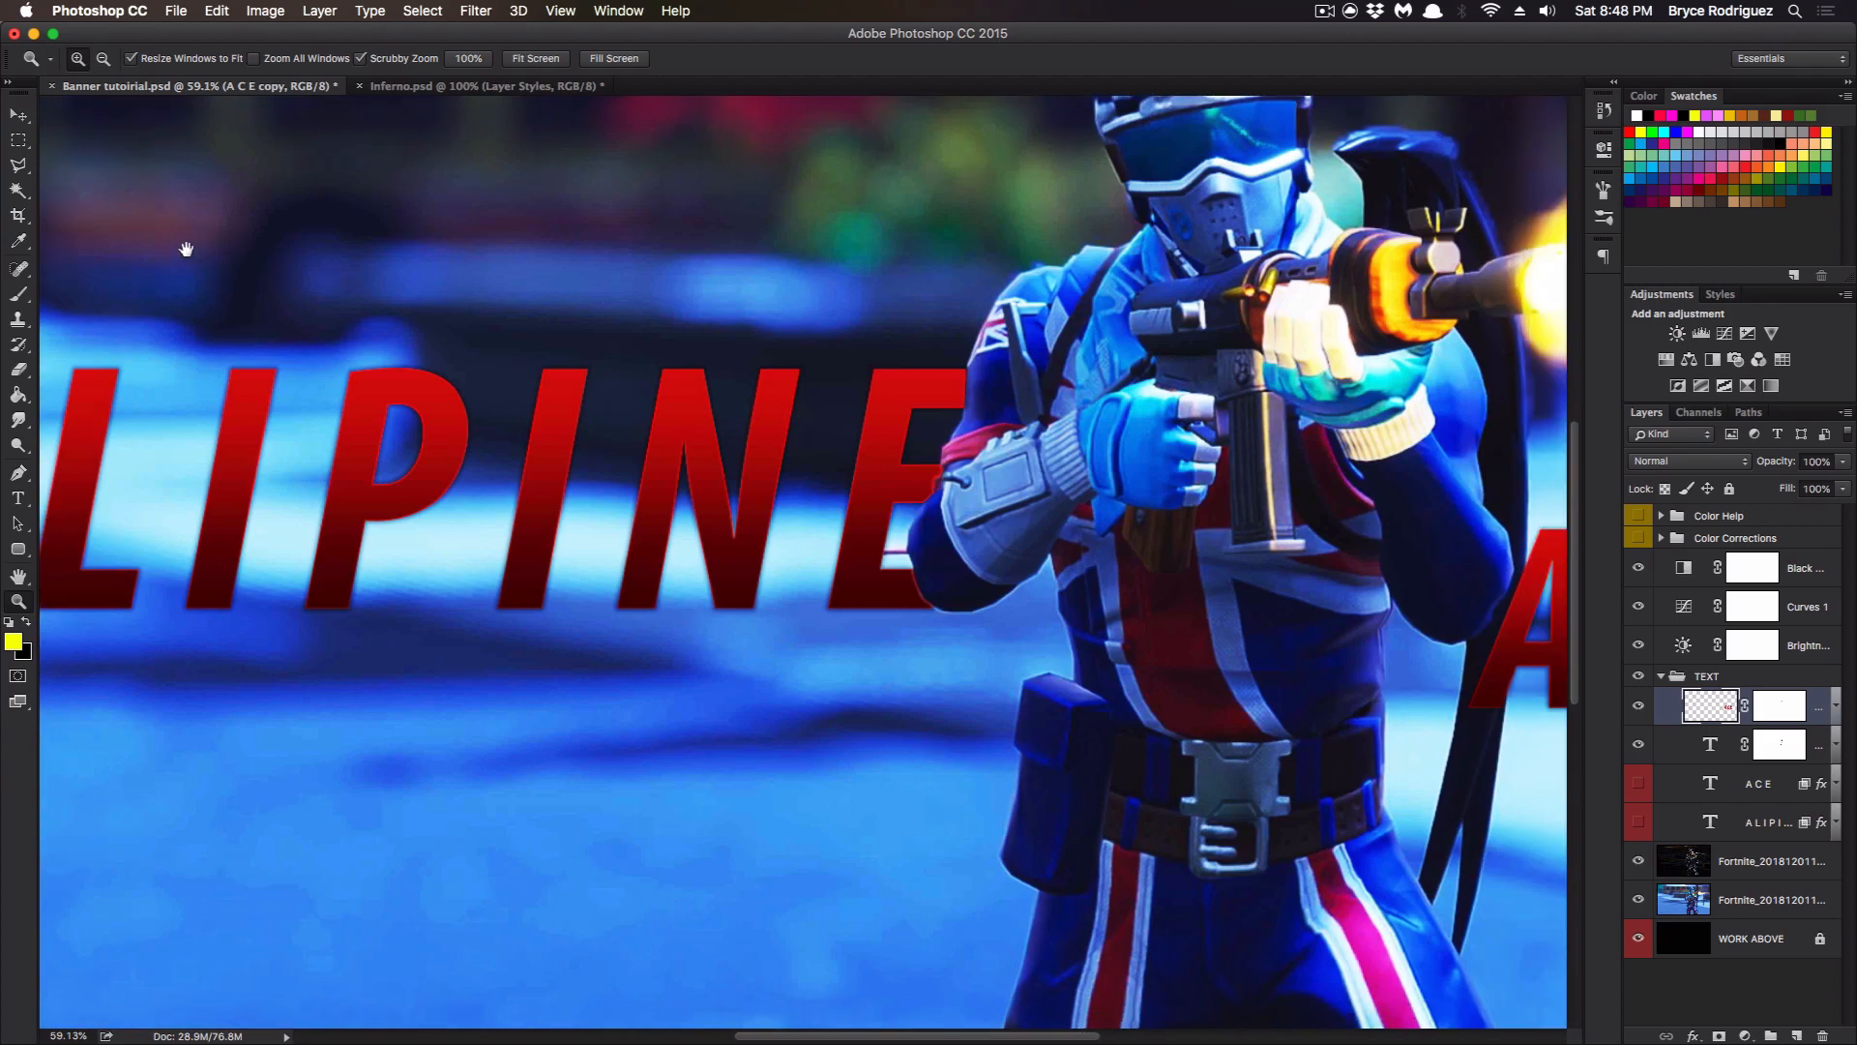
pyautogui.moveTo(1106, 486); pyautogui.dragTo(495, 313)
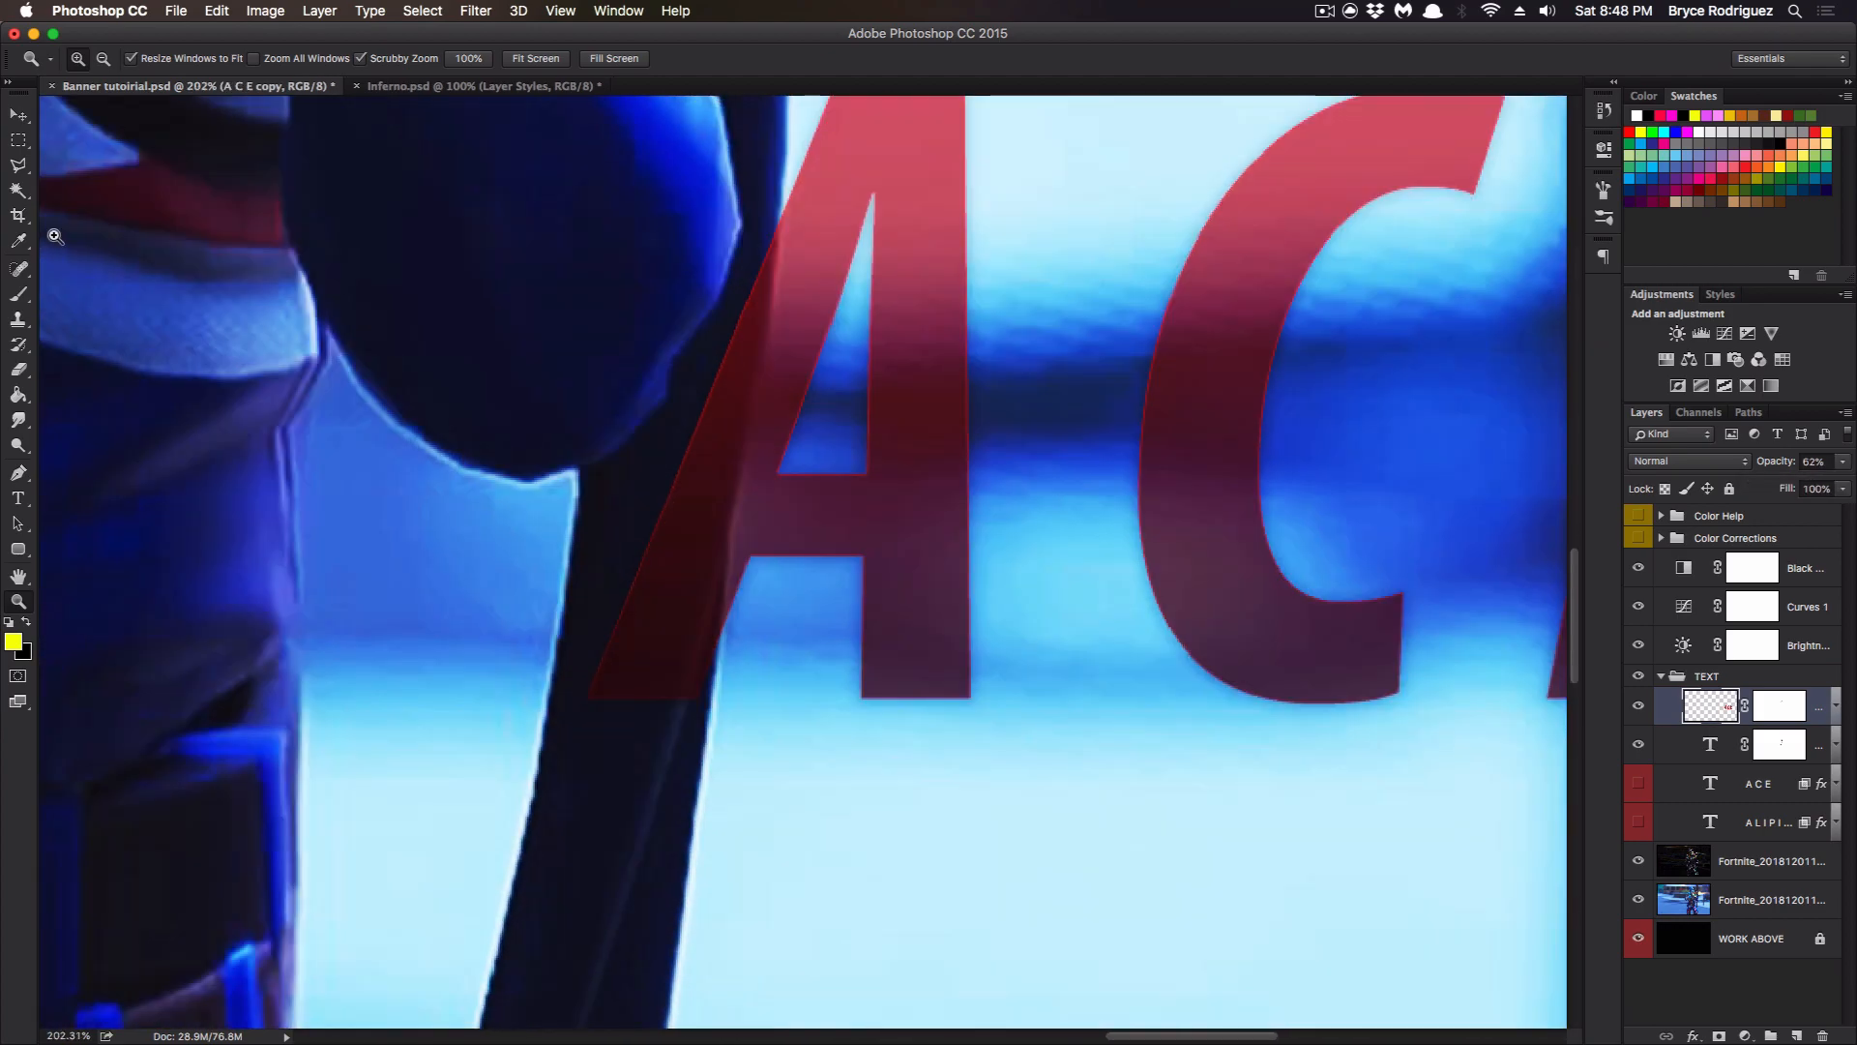
# Mask the A of ACE where it overlaps the character's dark strap, using a 35 px brush on the layer mask.
pyautogui.press('d')
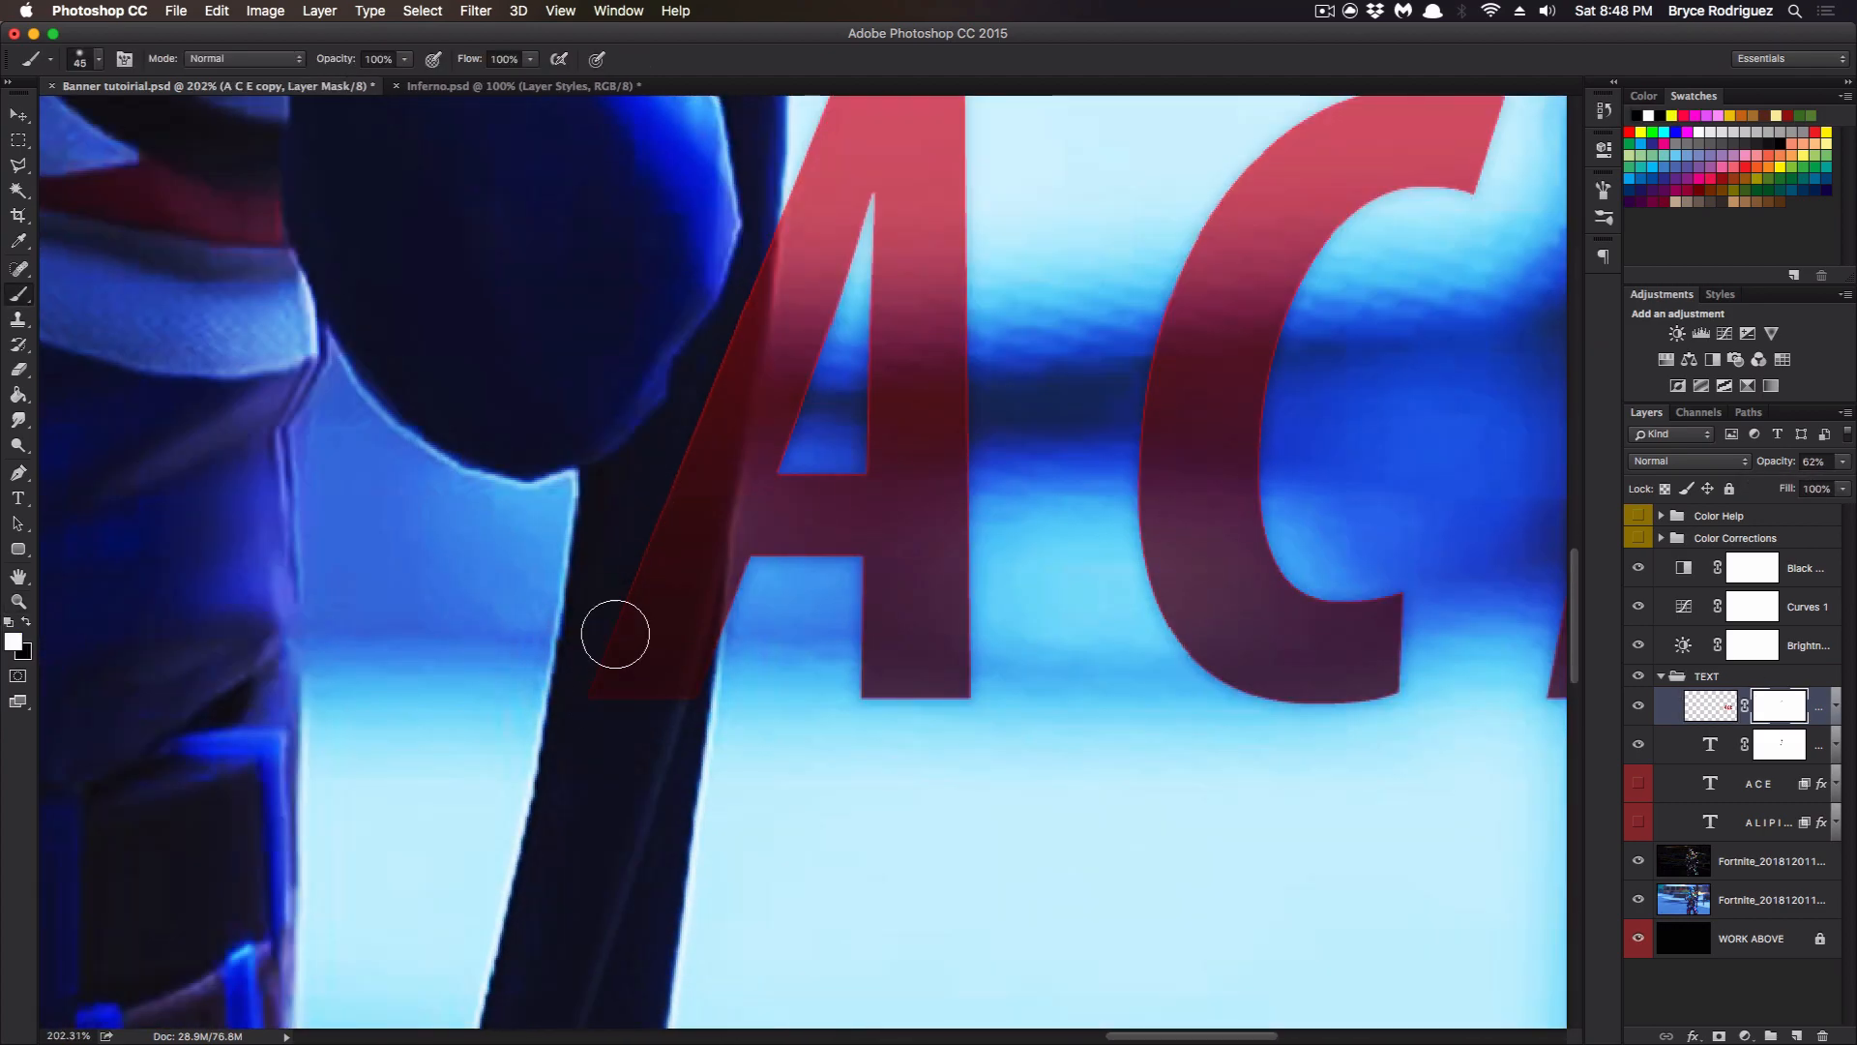
pyautogui.press('b')
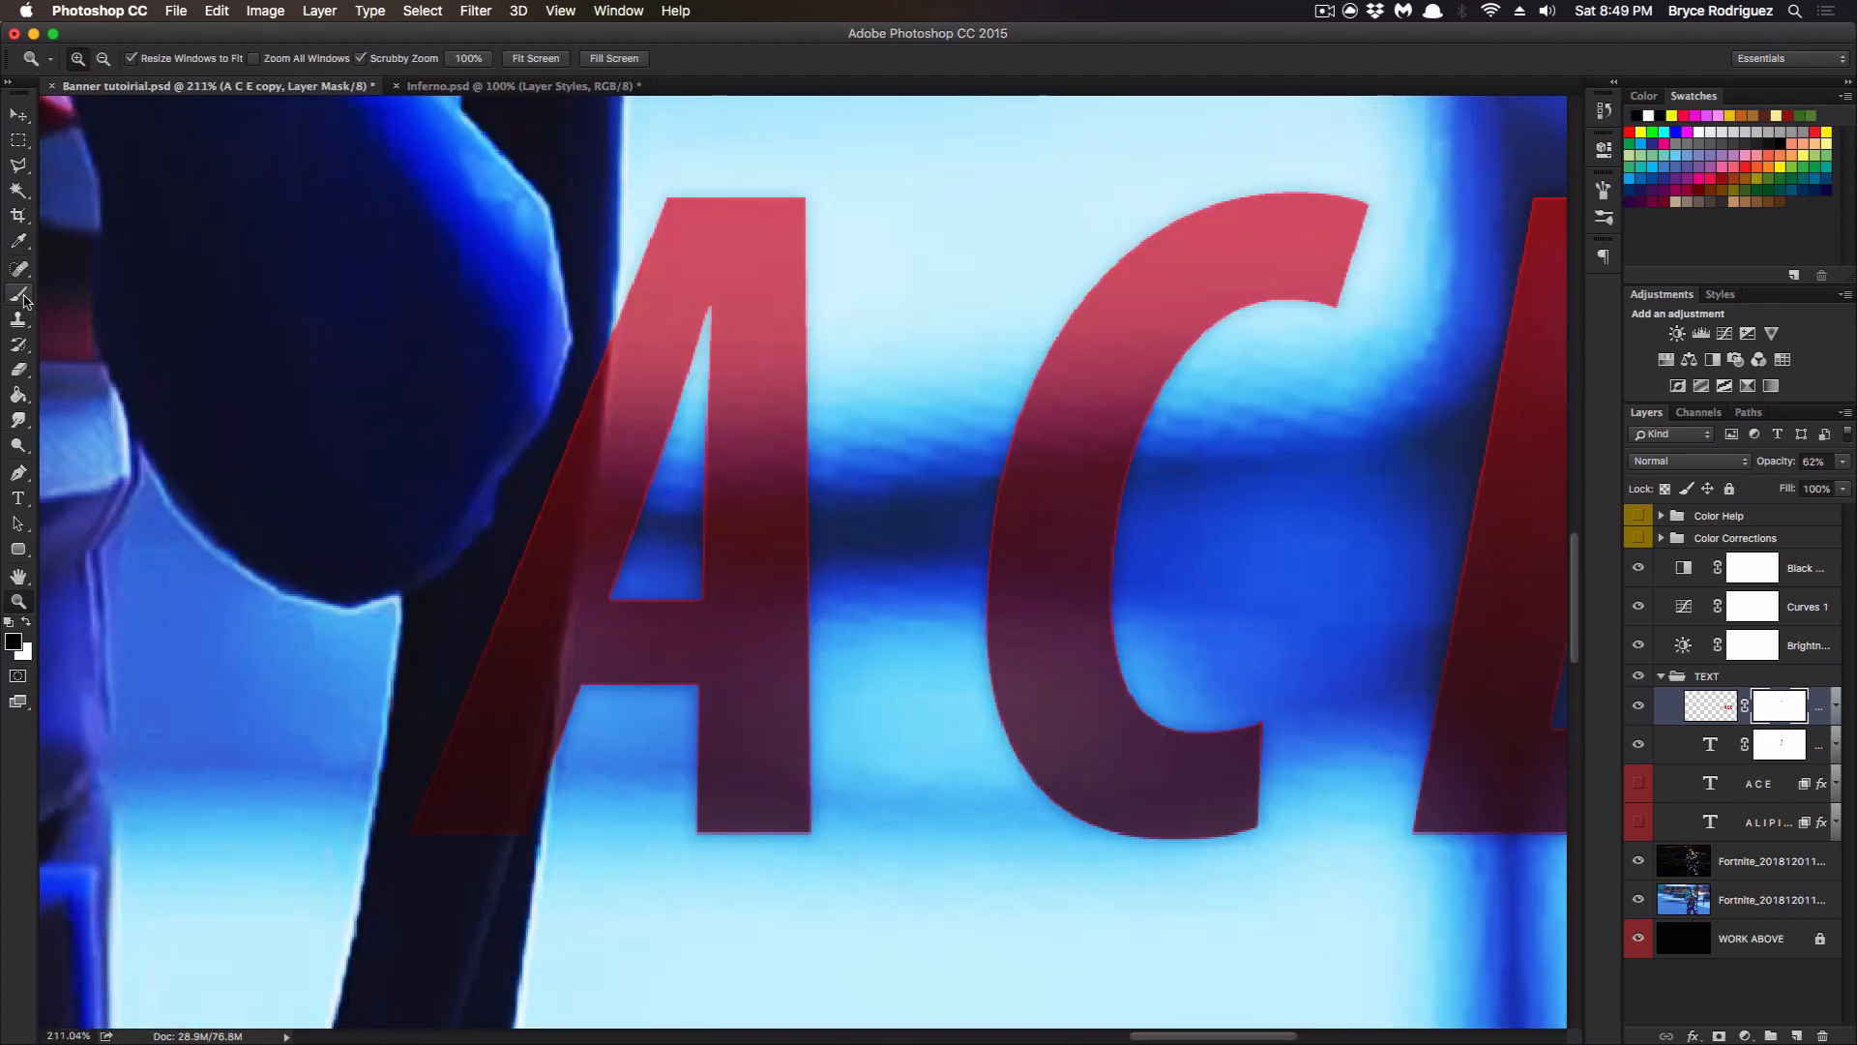
pyautogui.click(87, 60)
pyautogui.press('Return')
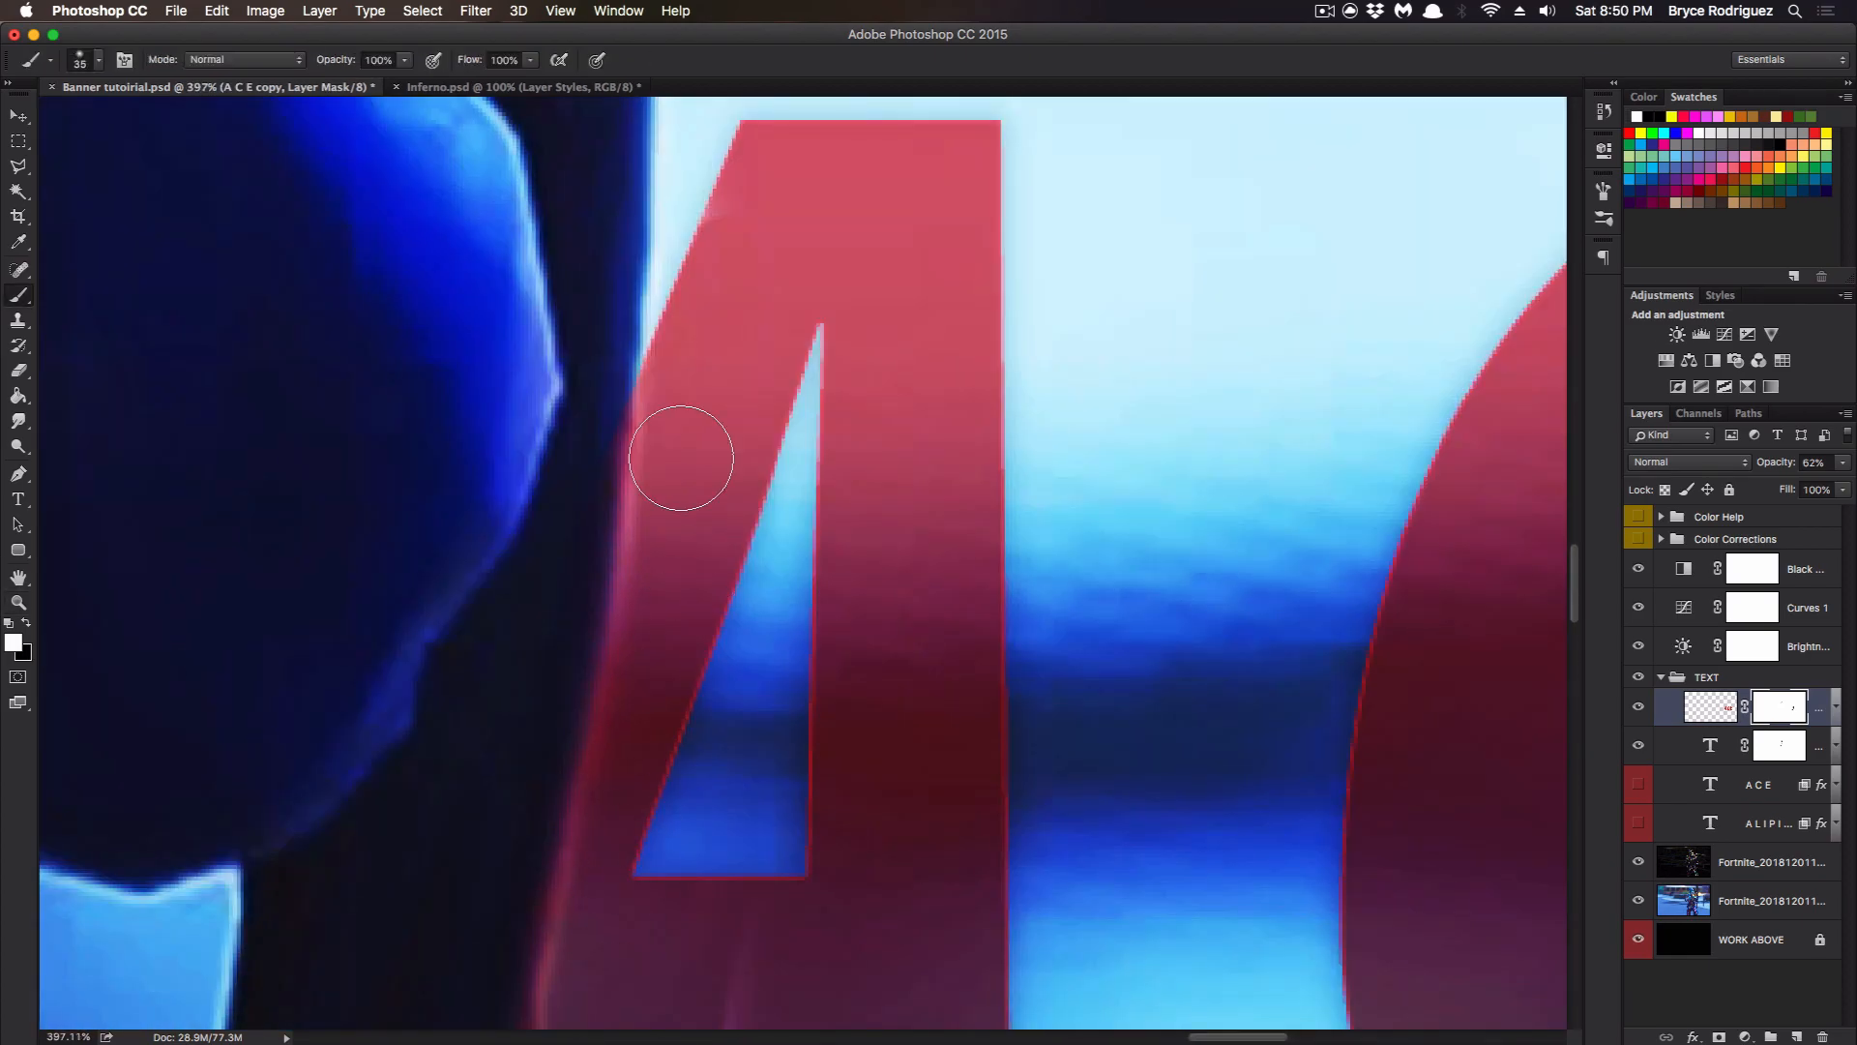
# Restore the ACE copy layer's opacity to 100%.
pyautogui.press('z')
pyautogui.moveTo(904, 451); pyautogui.dragTo(543, 535)
pyautogui.press('0')
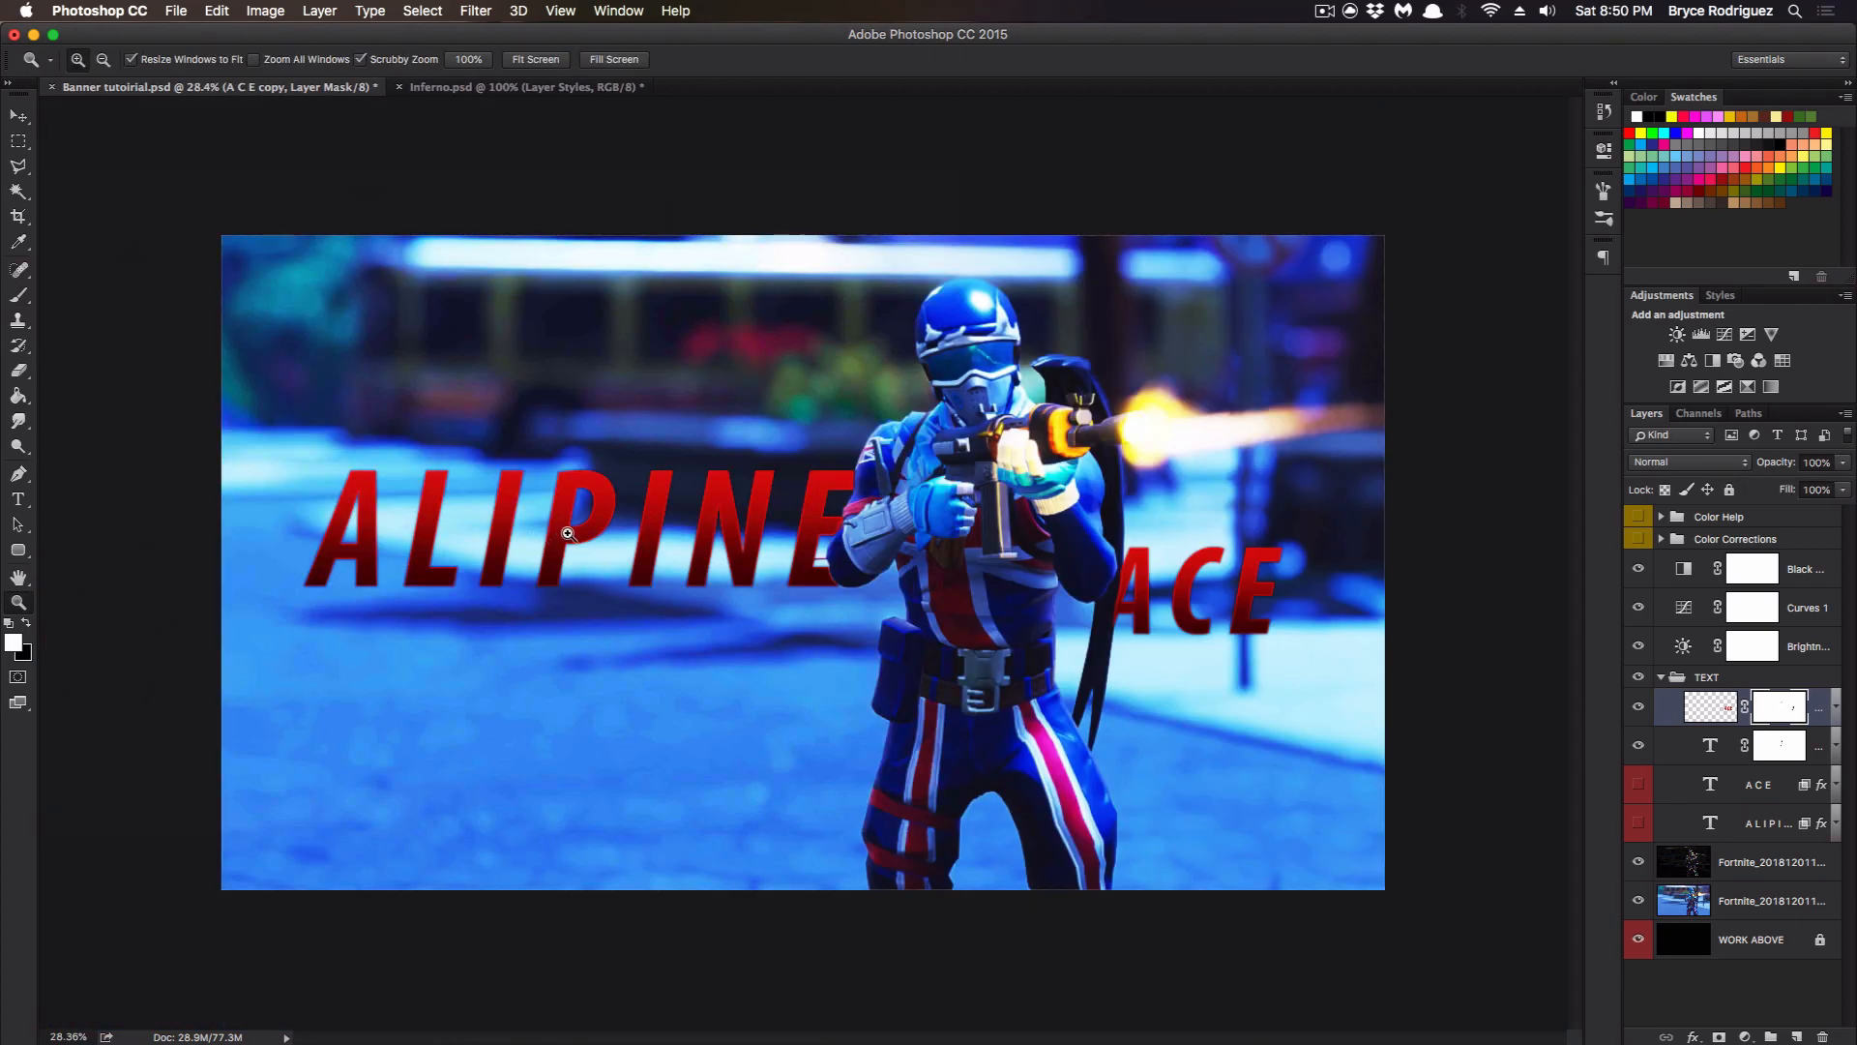
# Try a polygonal lasso selection diagonally across the ALIPINE lettering with the ACE copy layer active, and deselect it.
pyautogui.click(1689, 739)
pyautogui.click(1704, 710)
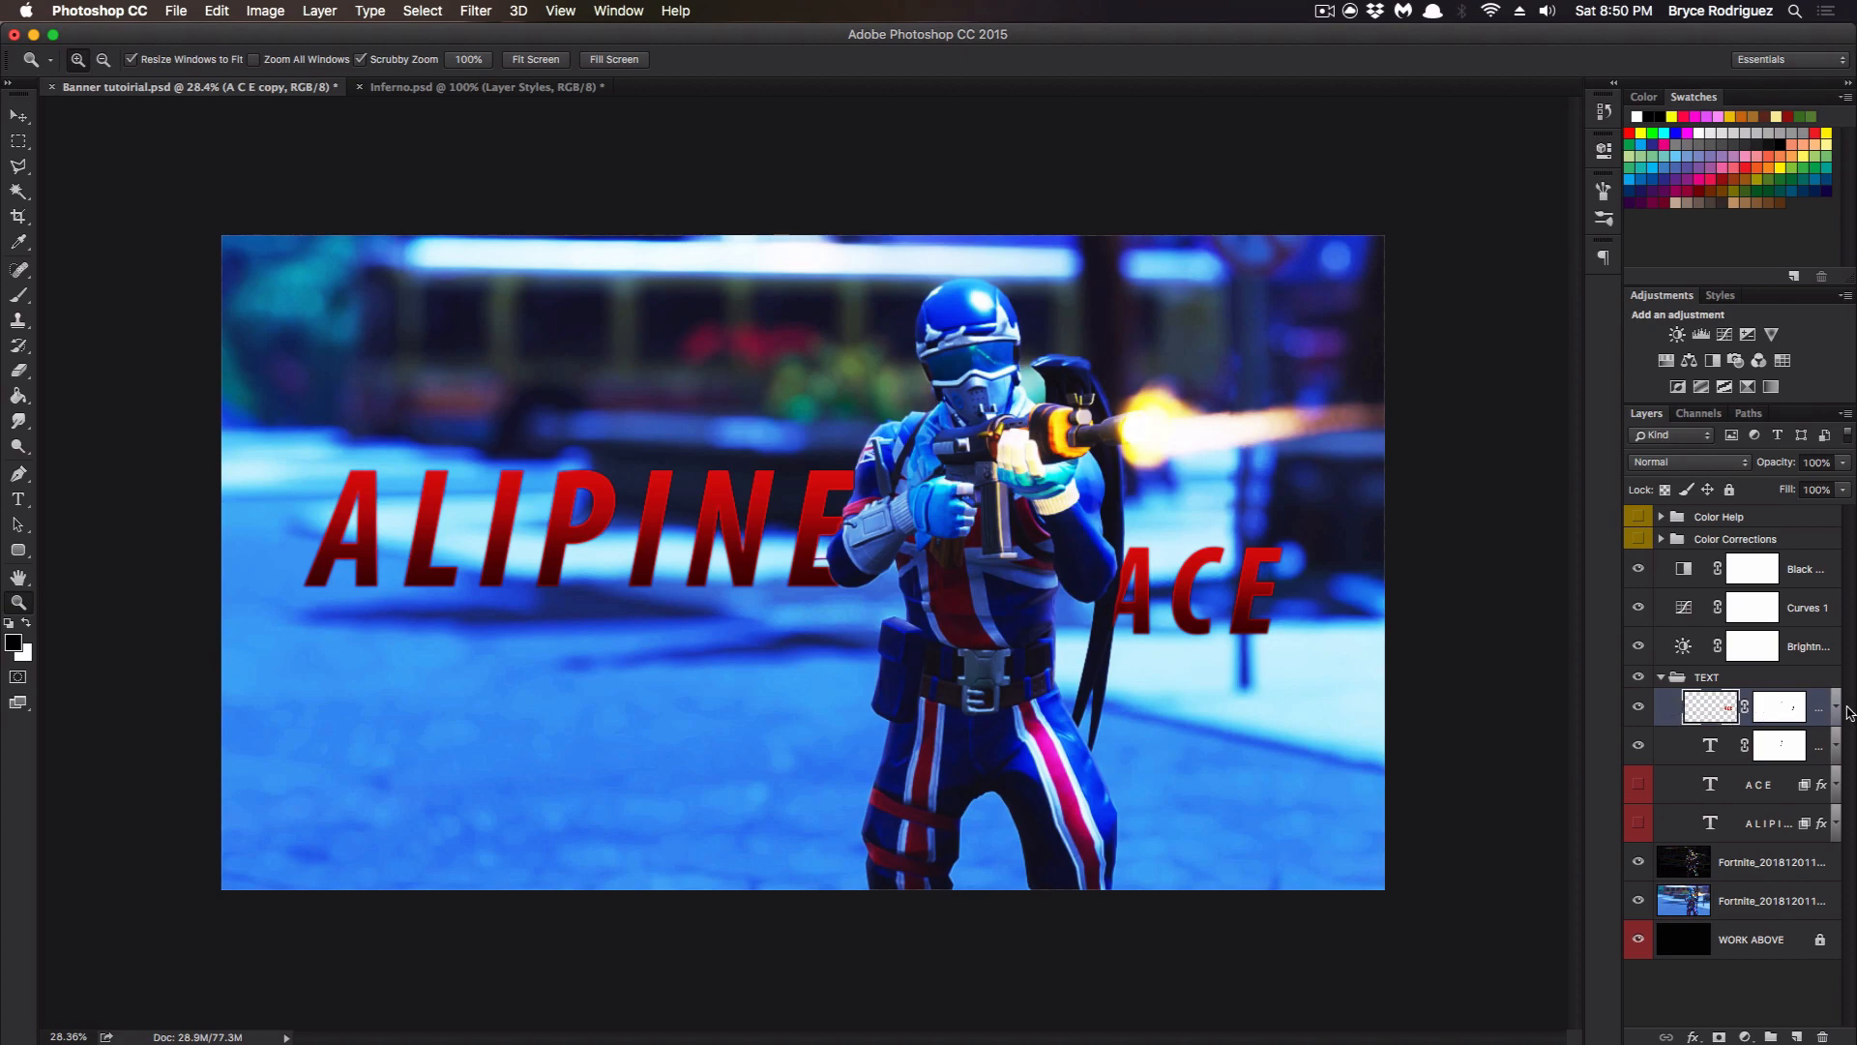
pyautogui.click(18, 166)
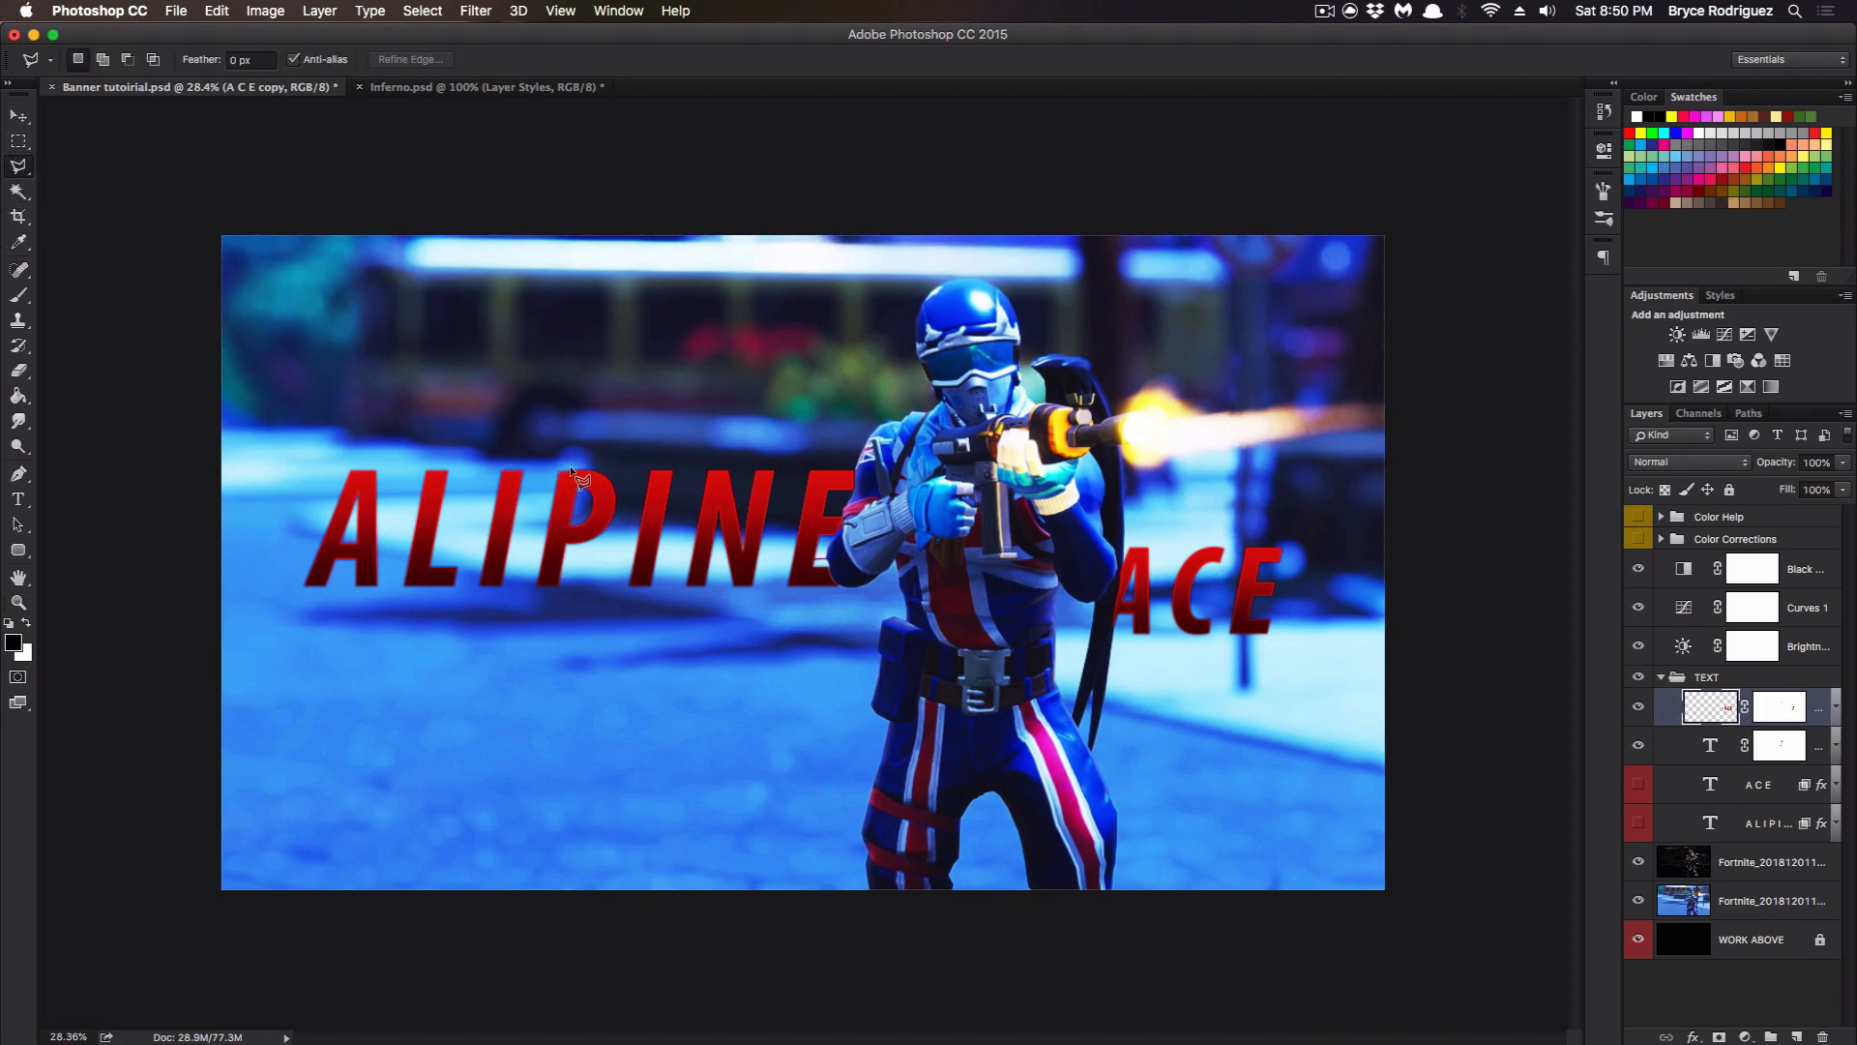
pyautogui.click(328, 610)
pyautogui.click(862, 294)
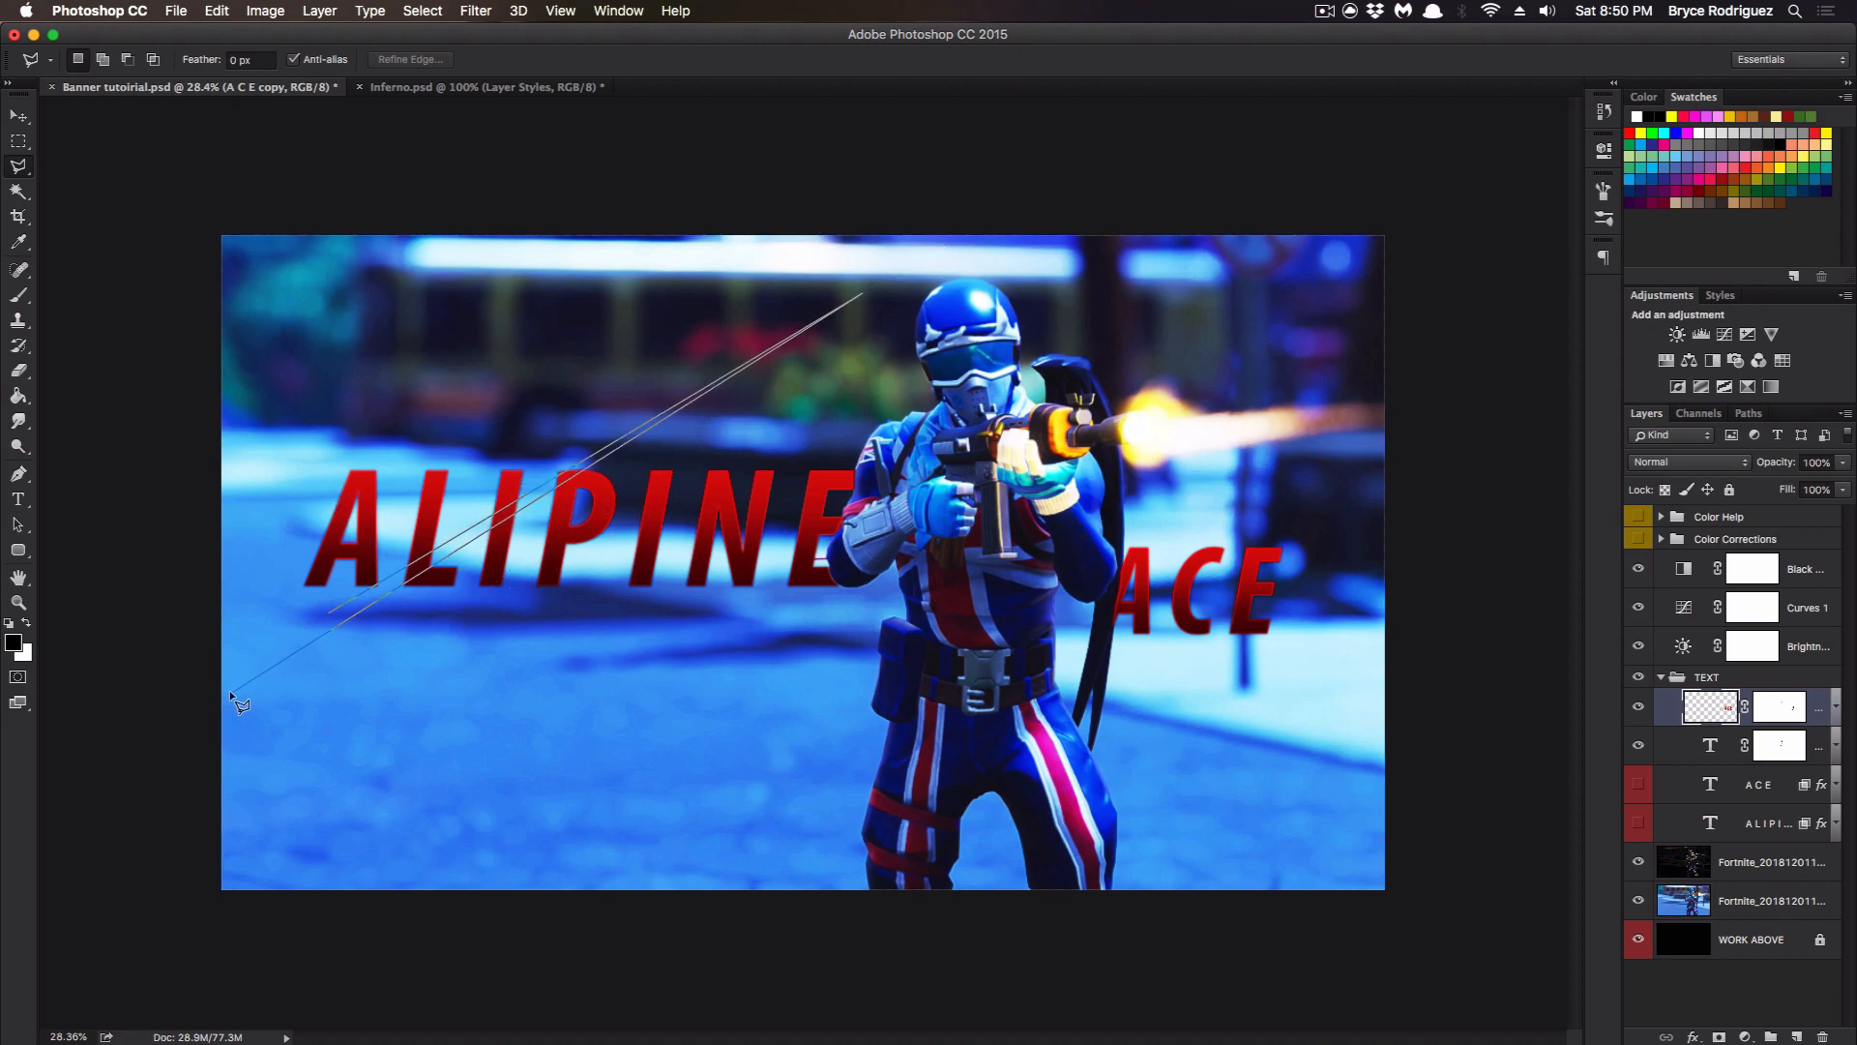
pyautogui.click(328, 611)
pyautogui.press('super+d')
# Rasterize the layer style of the masked ACE copy layer.
pyautogui.rightClick(1704, 698)
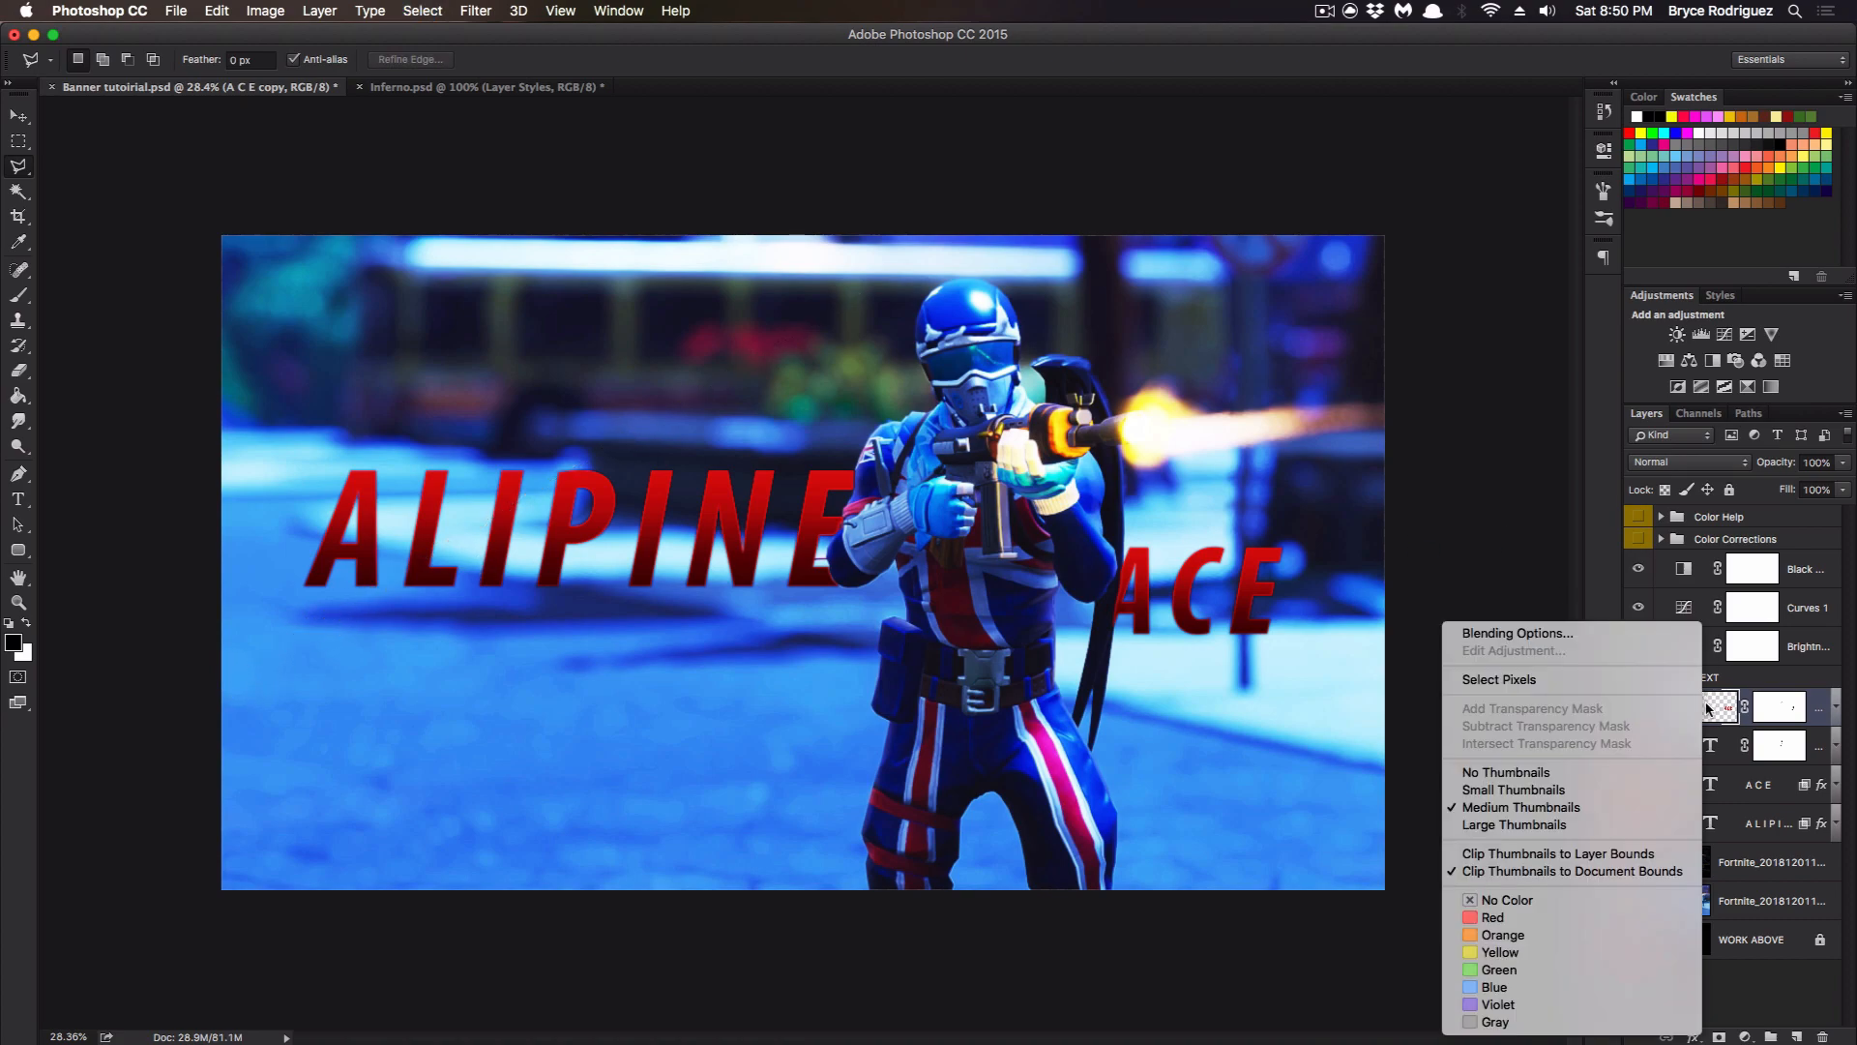
pyautogui.rightClick(1822, 717)
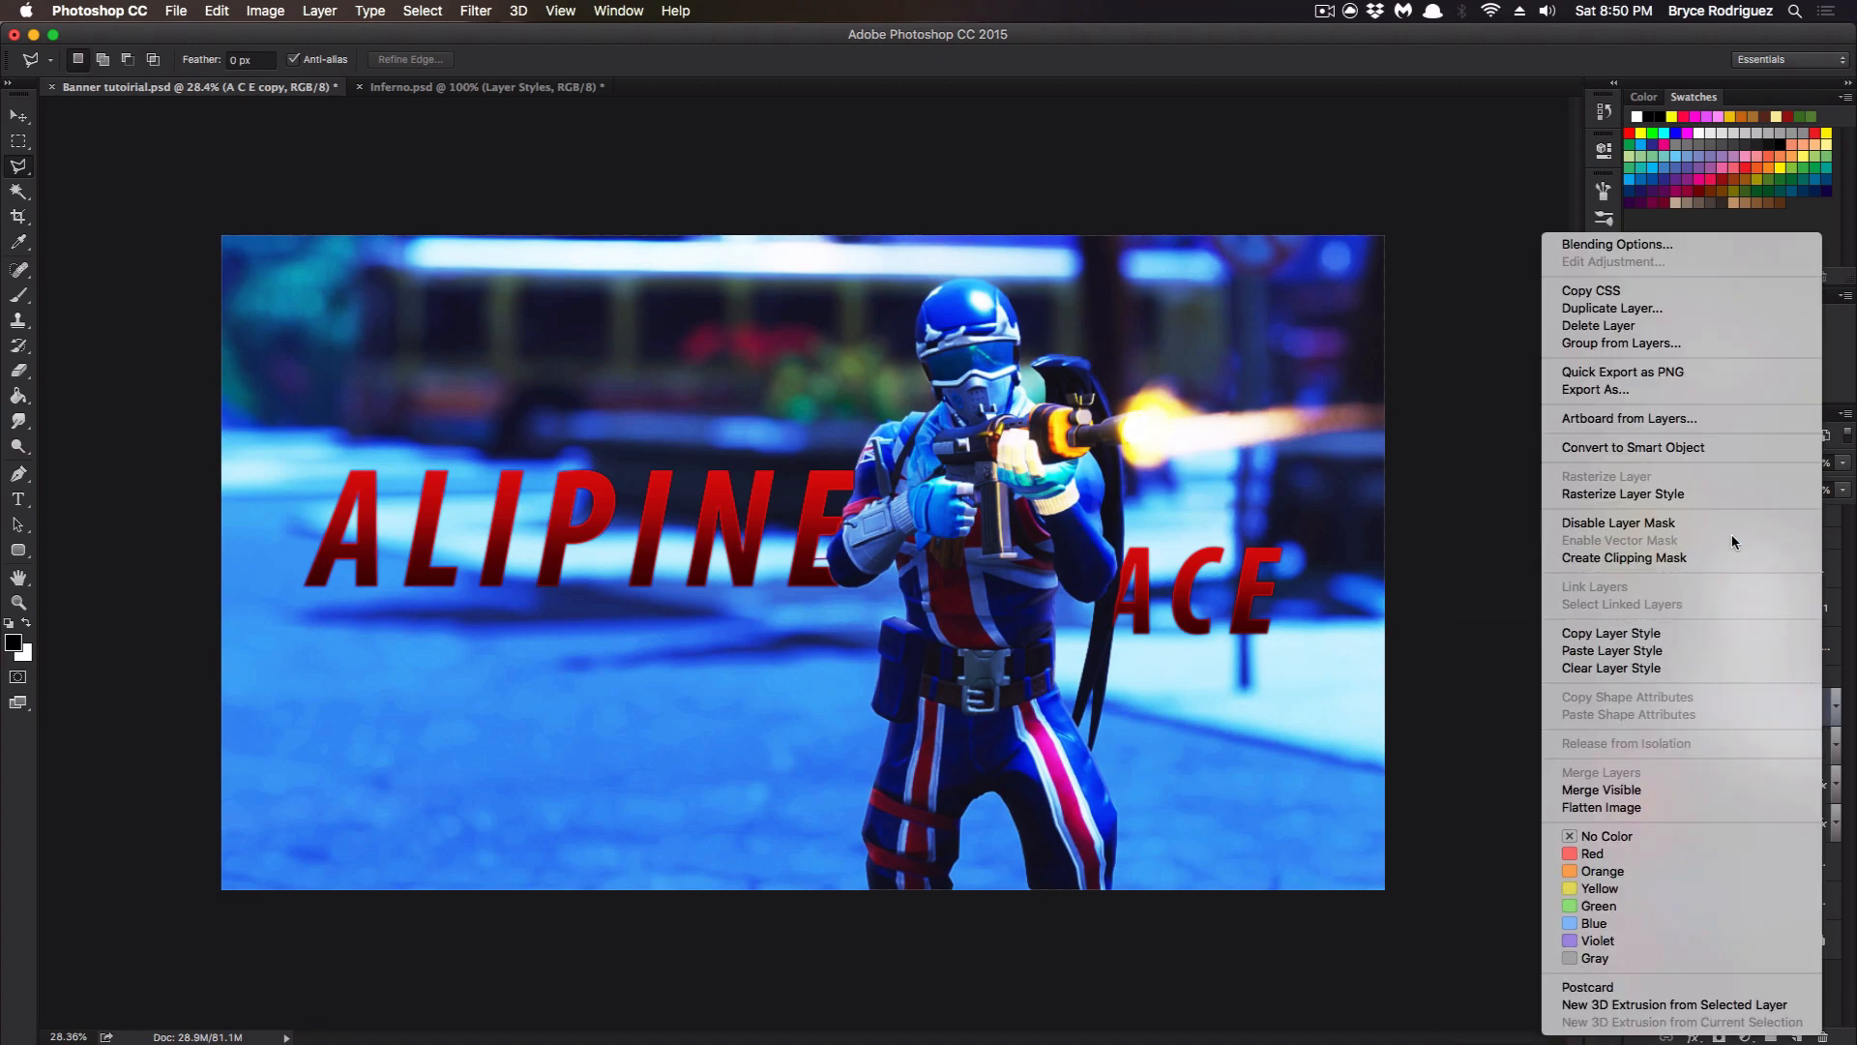
pyautogui.click(1729, 495)
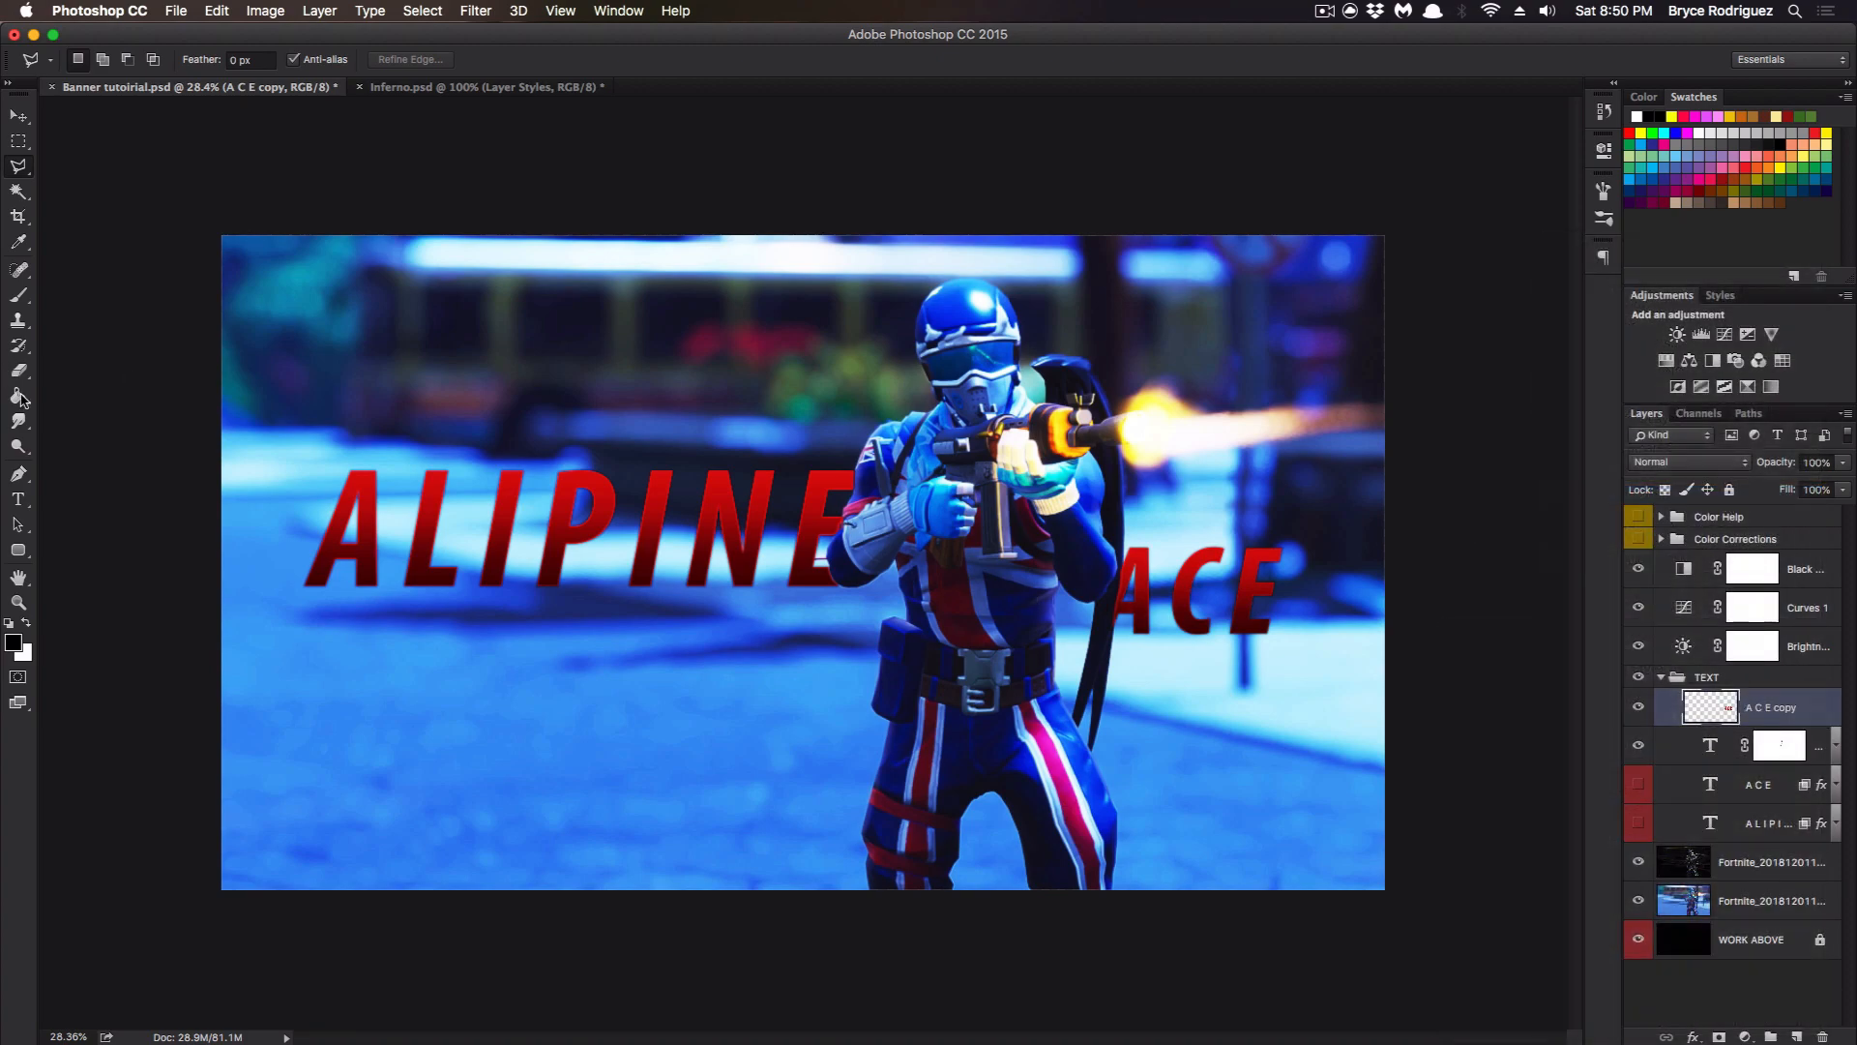
pyautogui.click(451, 700)
pyautogui.press('Escape')
pyautogui.click(312, 416)
pyautogui.click(818, 740)
pyautogui.click(145, 316)
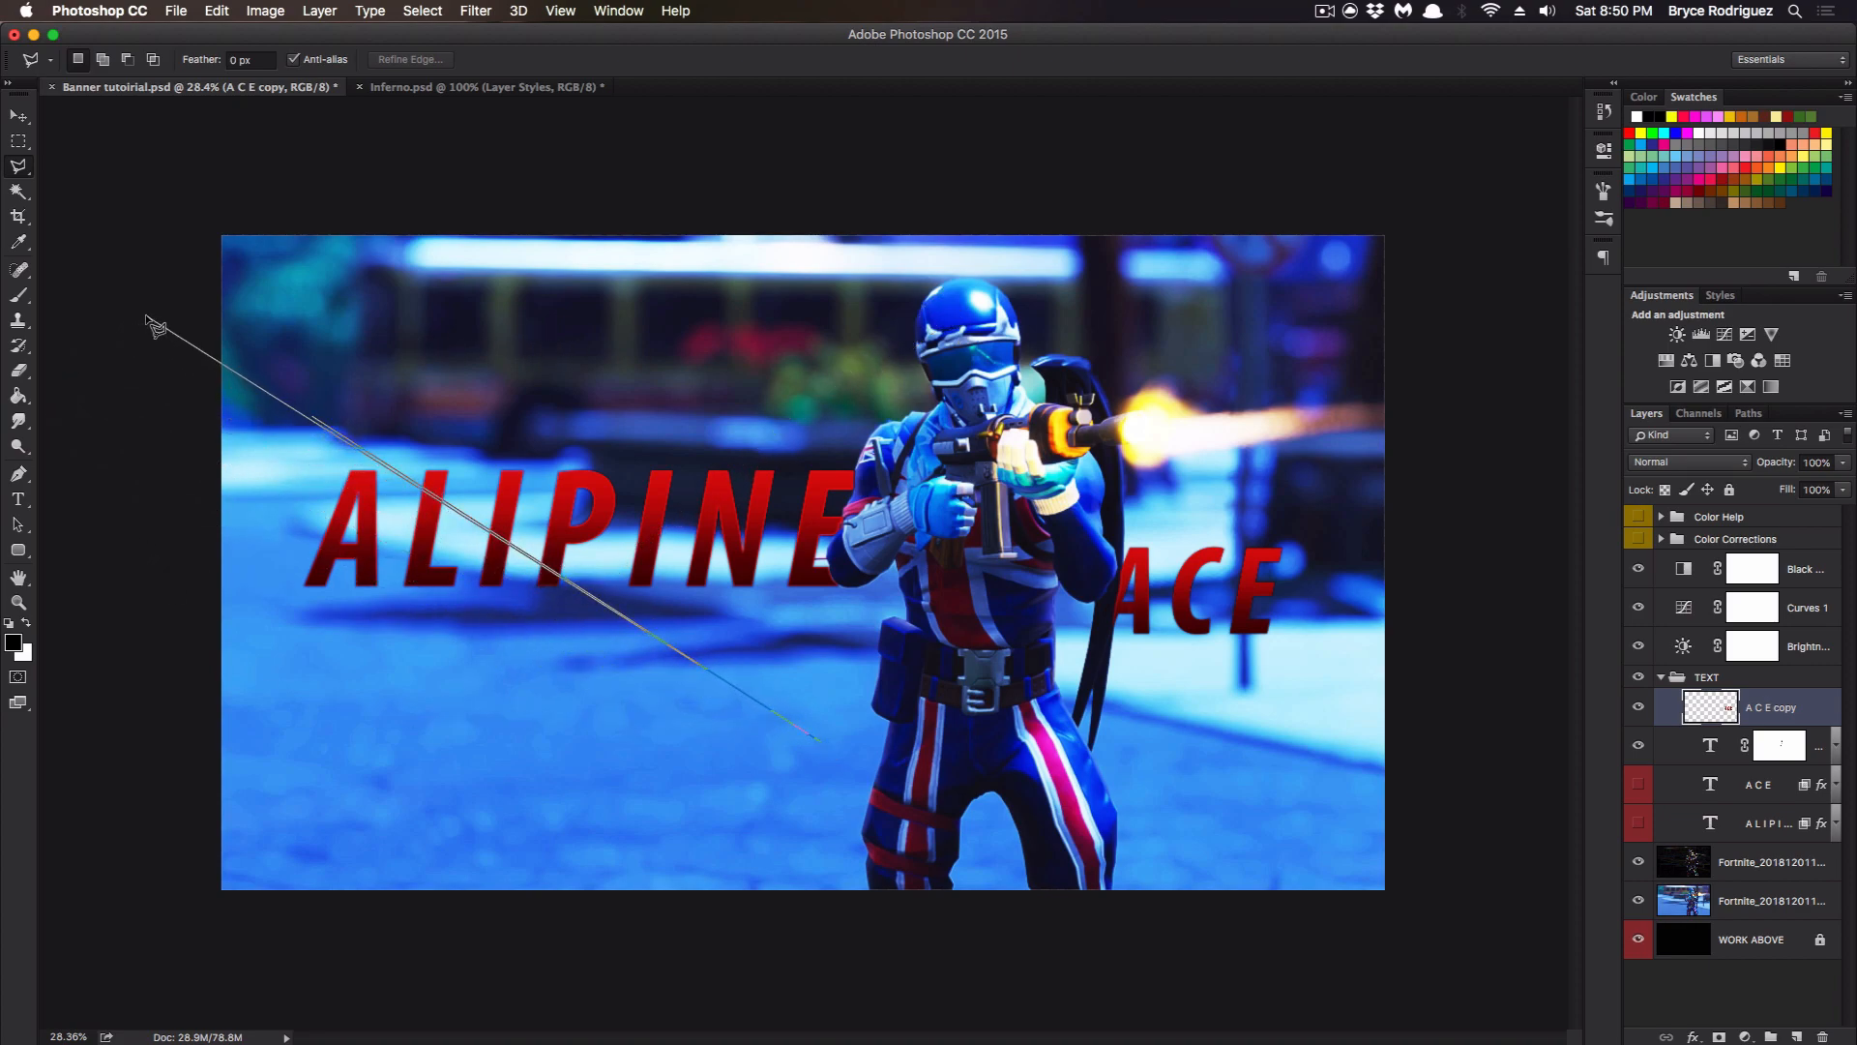
pyautogui.click(313, 416)
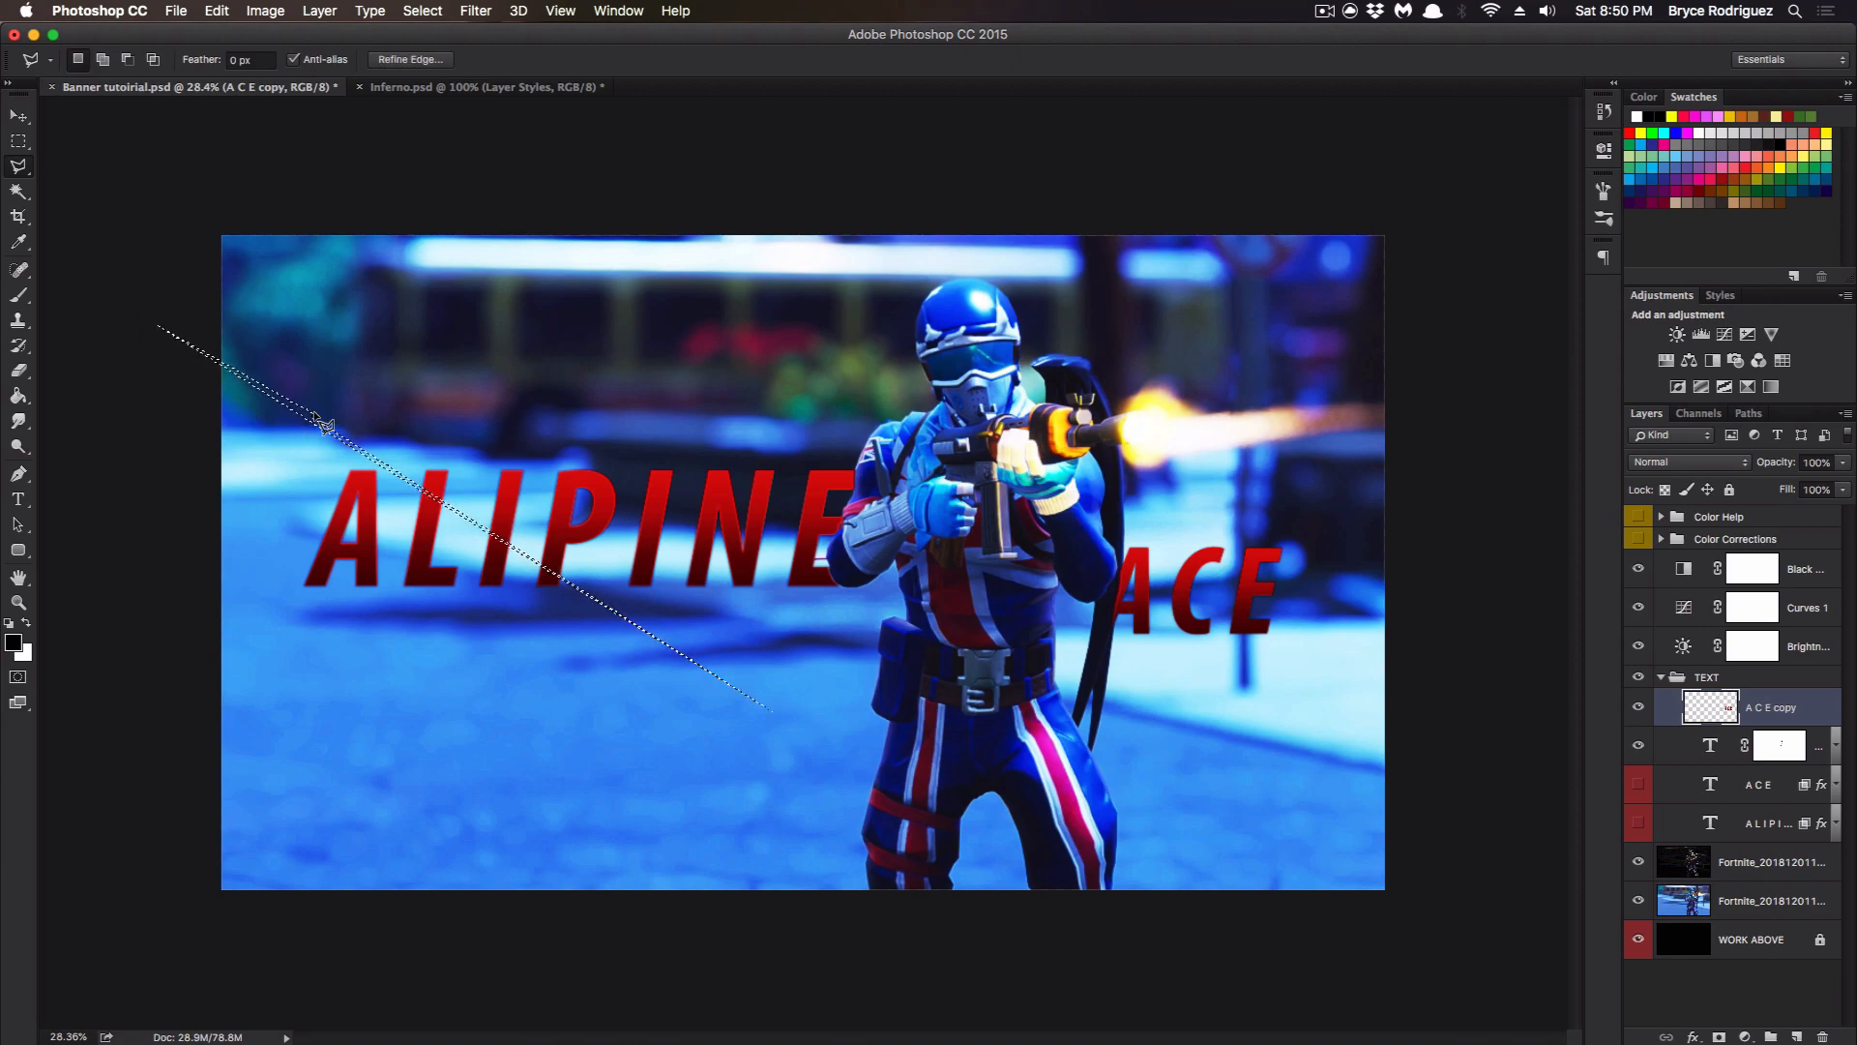
pyautogui.press('super+d')
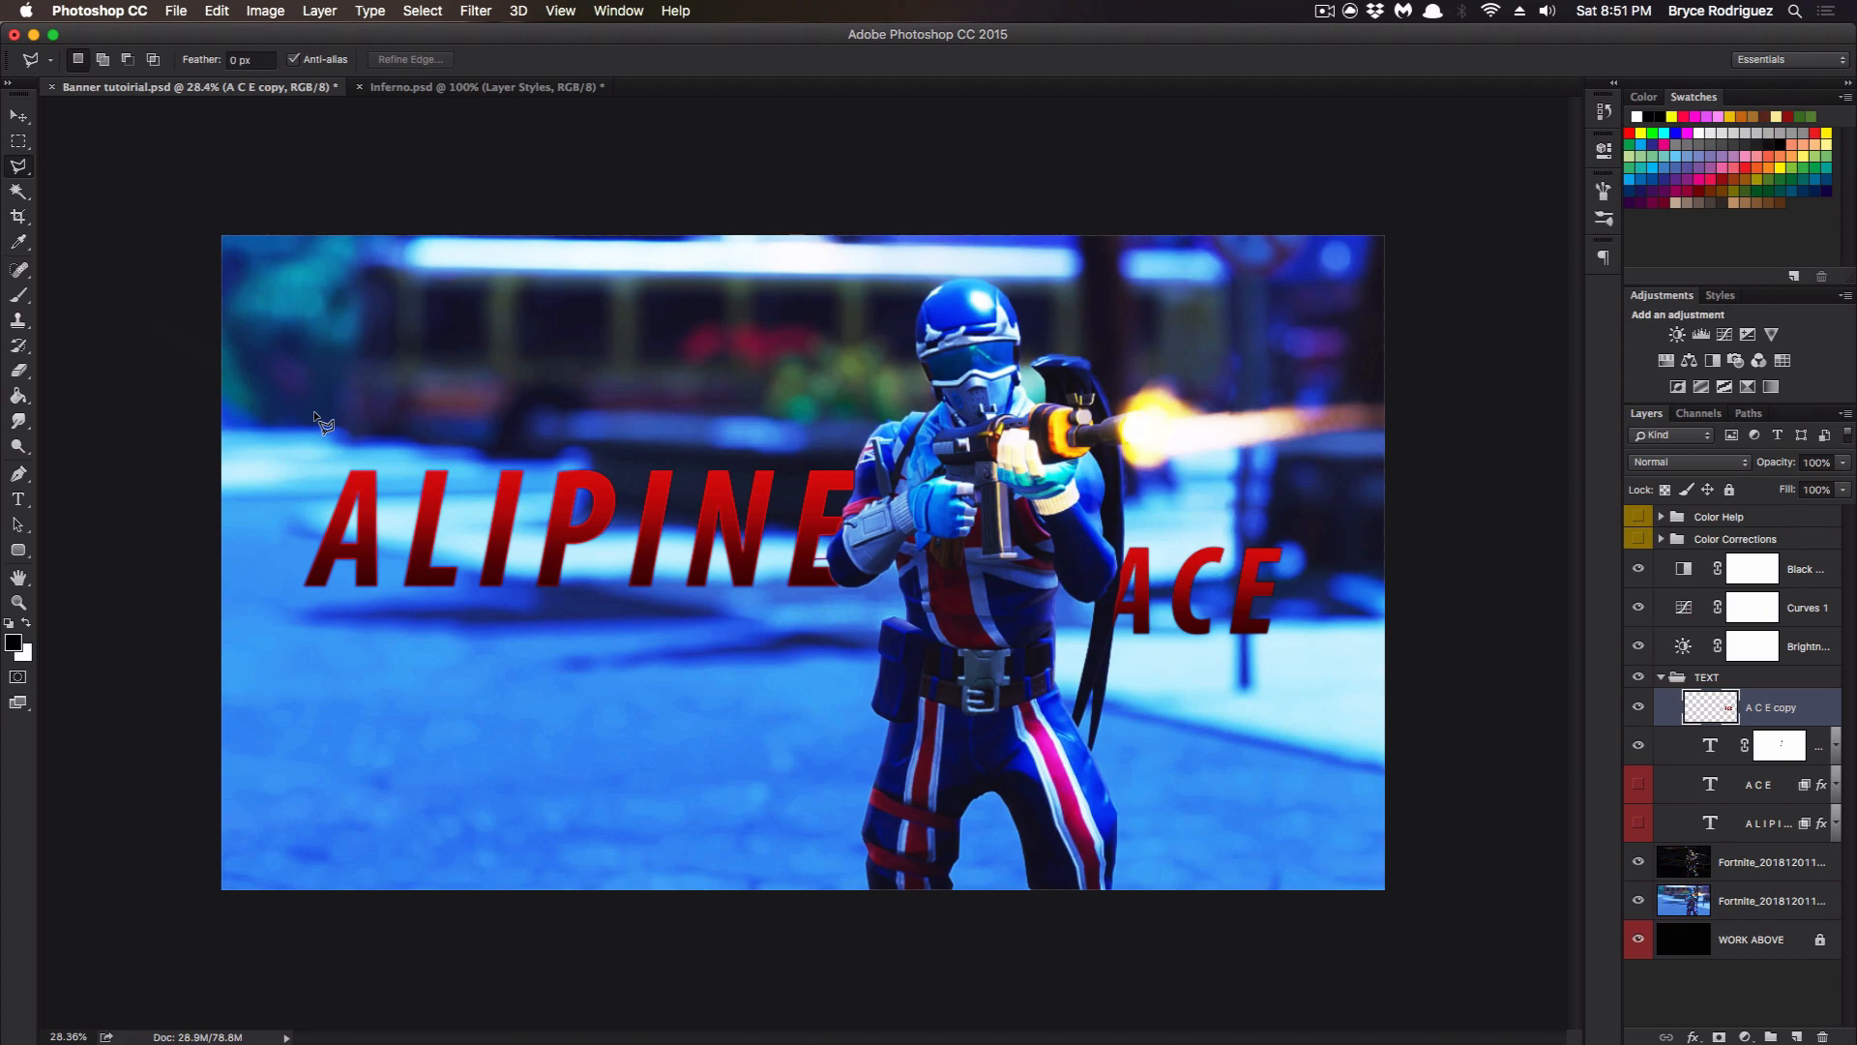
# Rasterize the type of the visible, masked ALIPINE layer.
pyautogui.click(1803, 739)
pyautogui.rightClick(1813, 733)
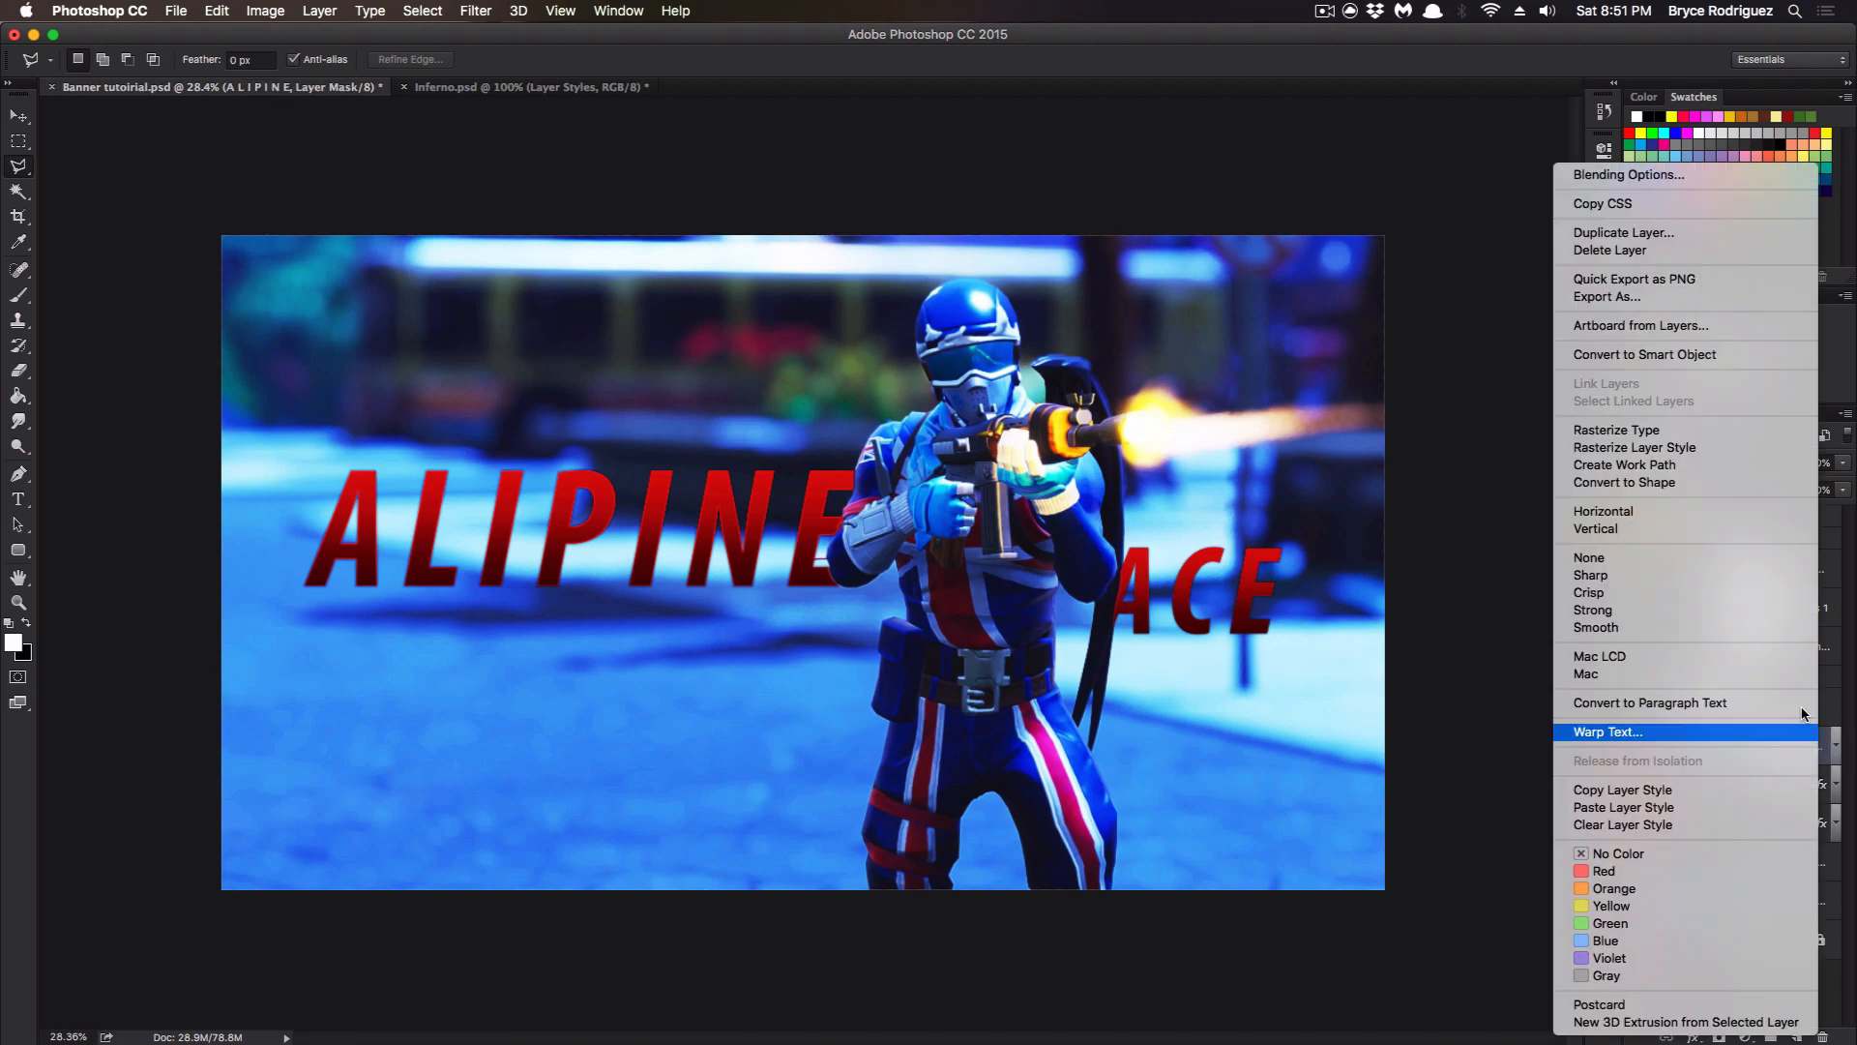
pyautogui.click(1676, 429)
# Cut a thin downward diagonal slash through the A, L and I of ALIPINE using a polygonal lasso selection, and deselect.
pyautogui.rightClick(303, 431)
pyautogui.click(303, 434)
pyautogui.click(772, 751)
pyautogui.click(222, 373)
pyautogui.click(303, 435)
pyautogui.press('Delete')
pyautogui.press('super+d')
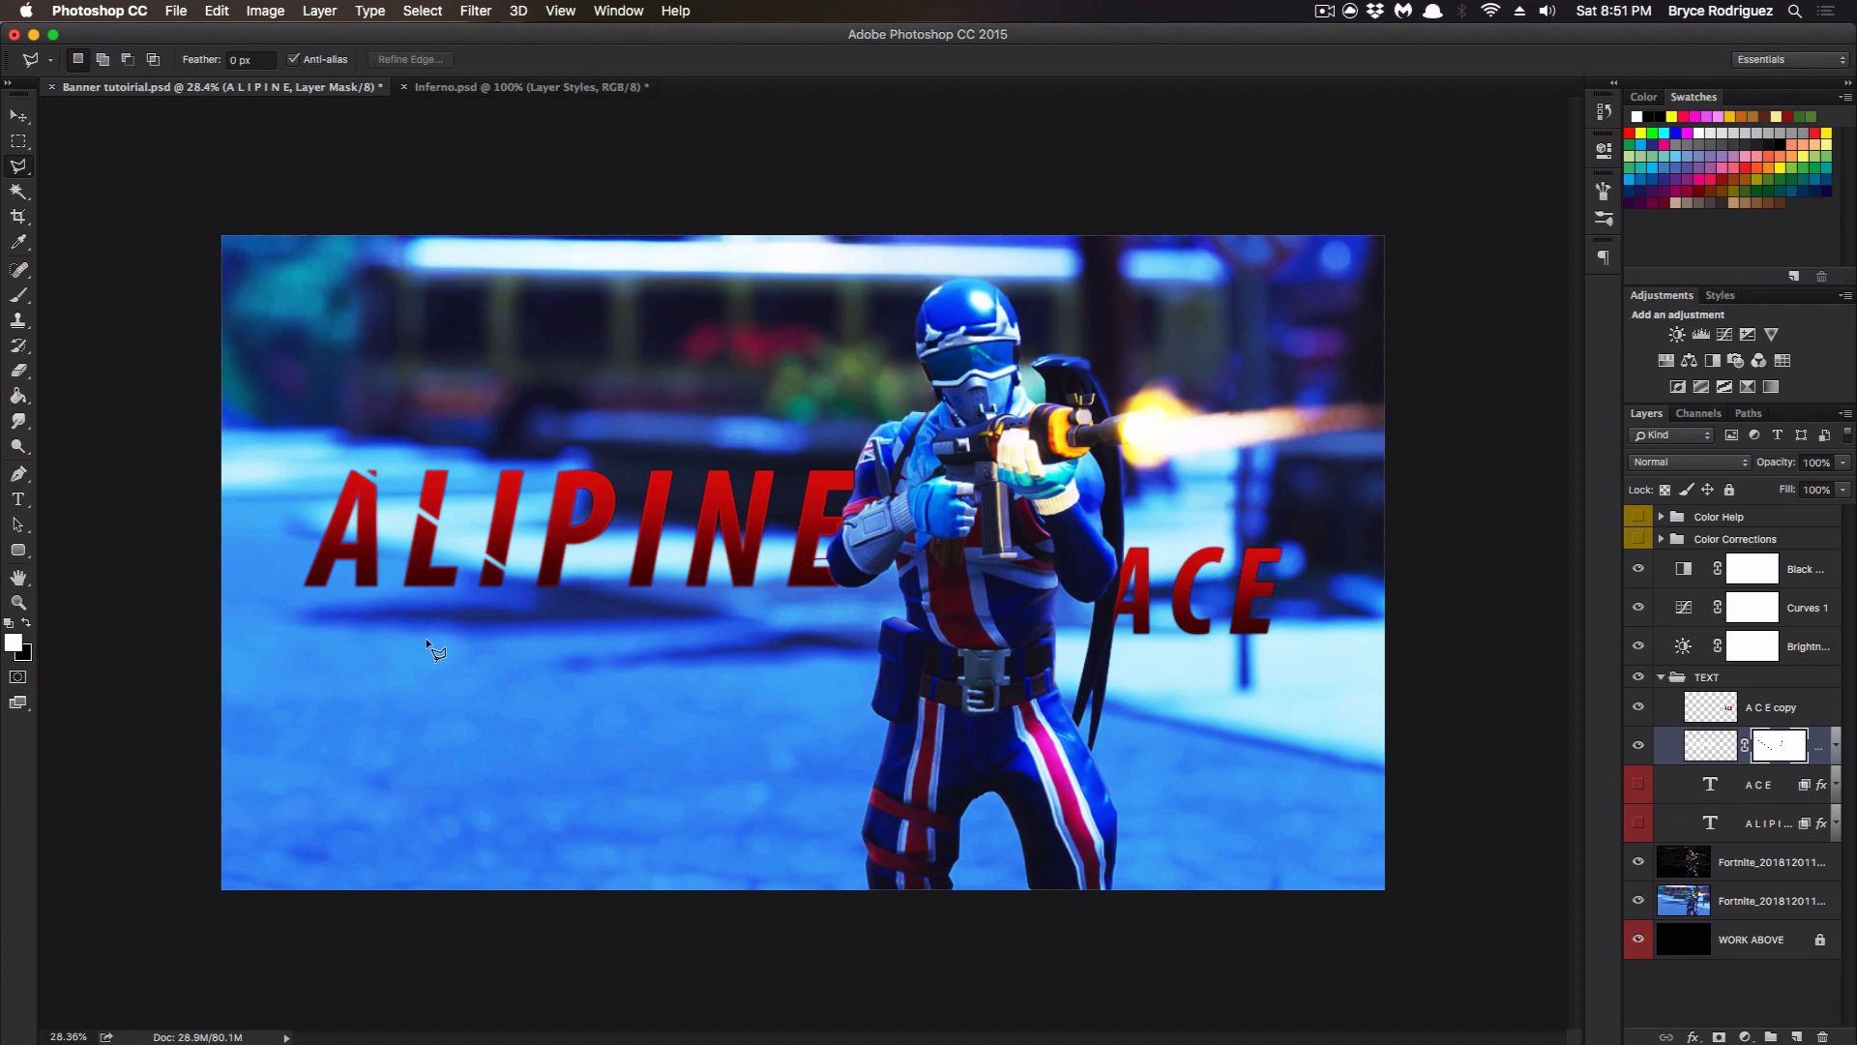
# Cut a second thin slash rising diagonally through the N and E of ALIPINE with a polygonal lasso selection, and deselect.
pyautogui.click(713, 611)
pyautogui.click(921, 331)
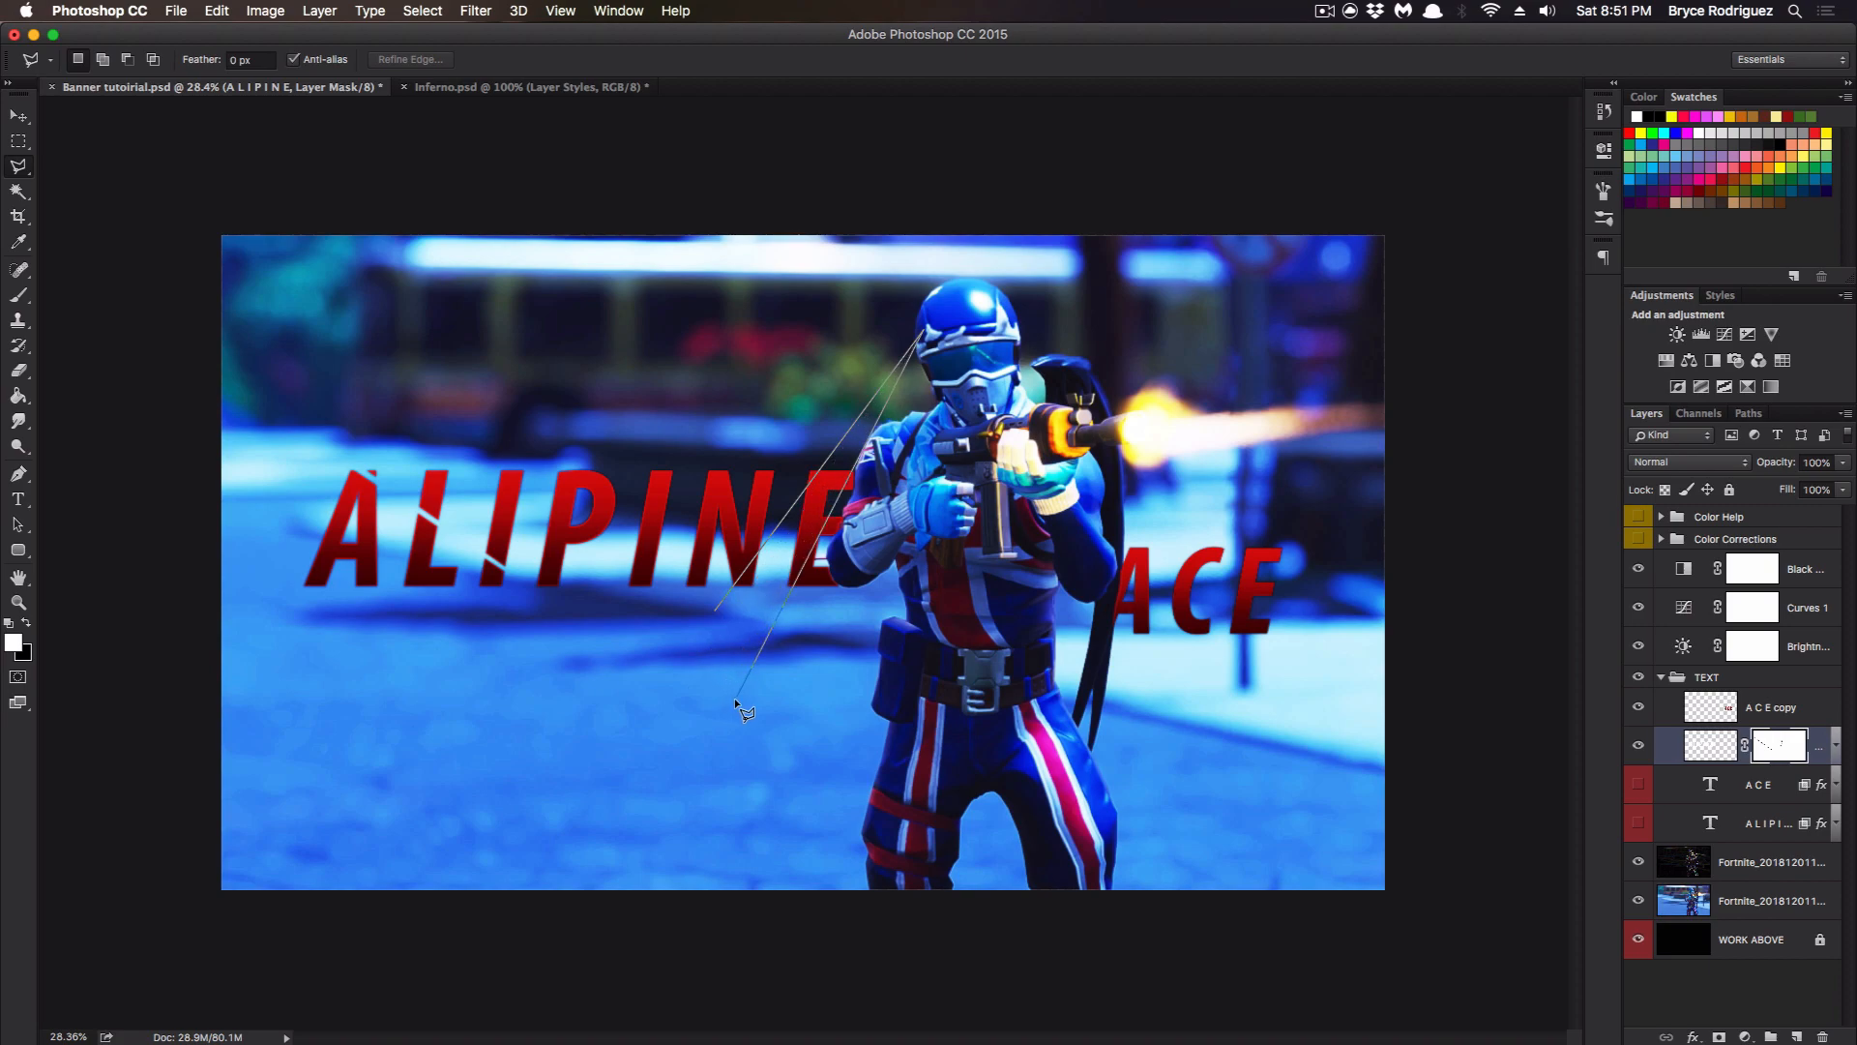
pyautogui.click(665, 681)
pyautogui.doubleClick(717, 610)
pyautogui.press('Delete')
pyautogui.hotkey('ctrl', 'd')
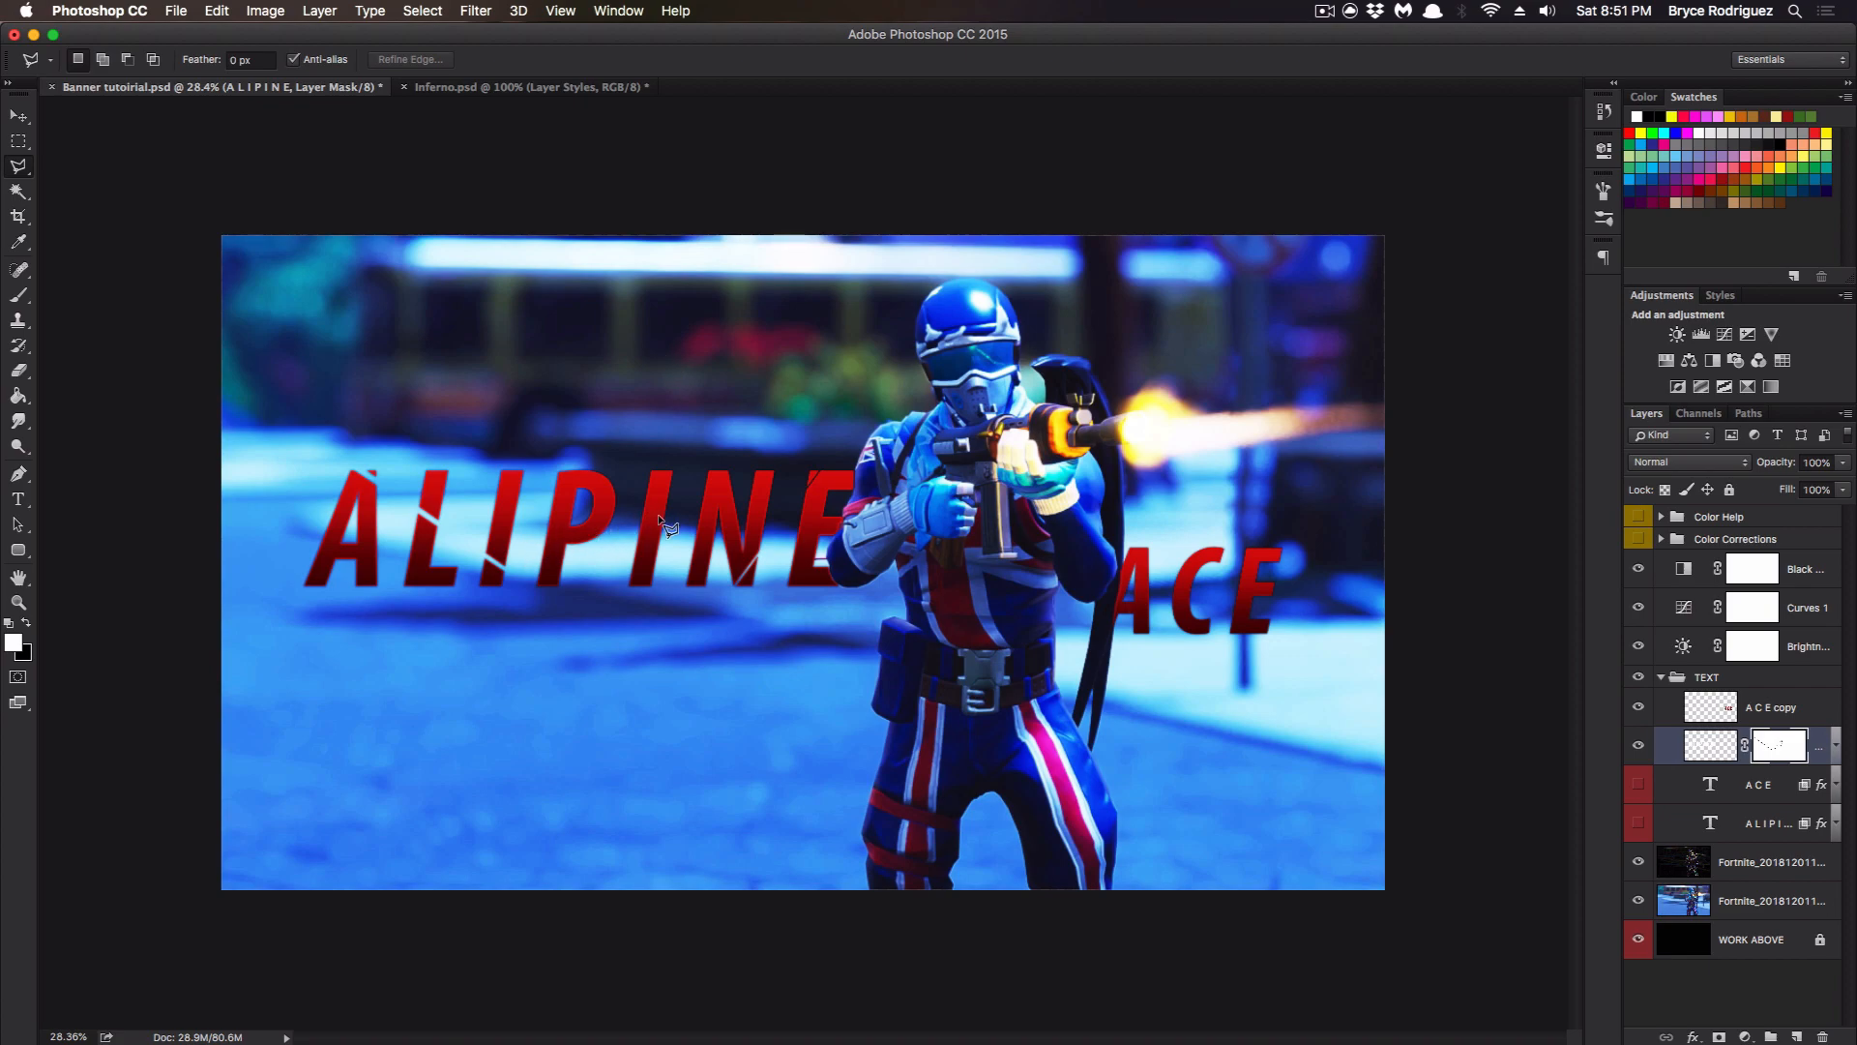
# Cut a thin rising diagonal slash across the ACE lettering on the ACE copy layer, and deselect.
pyautogui.click(1823, 716)
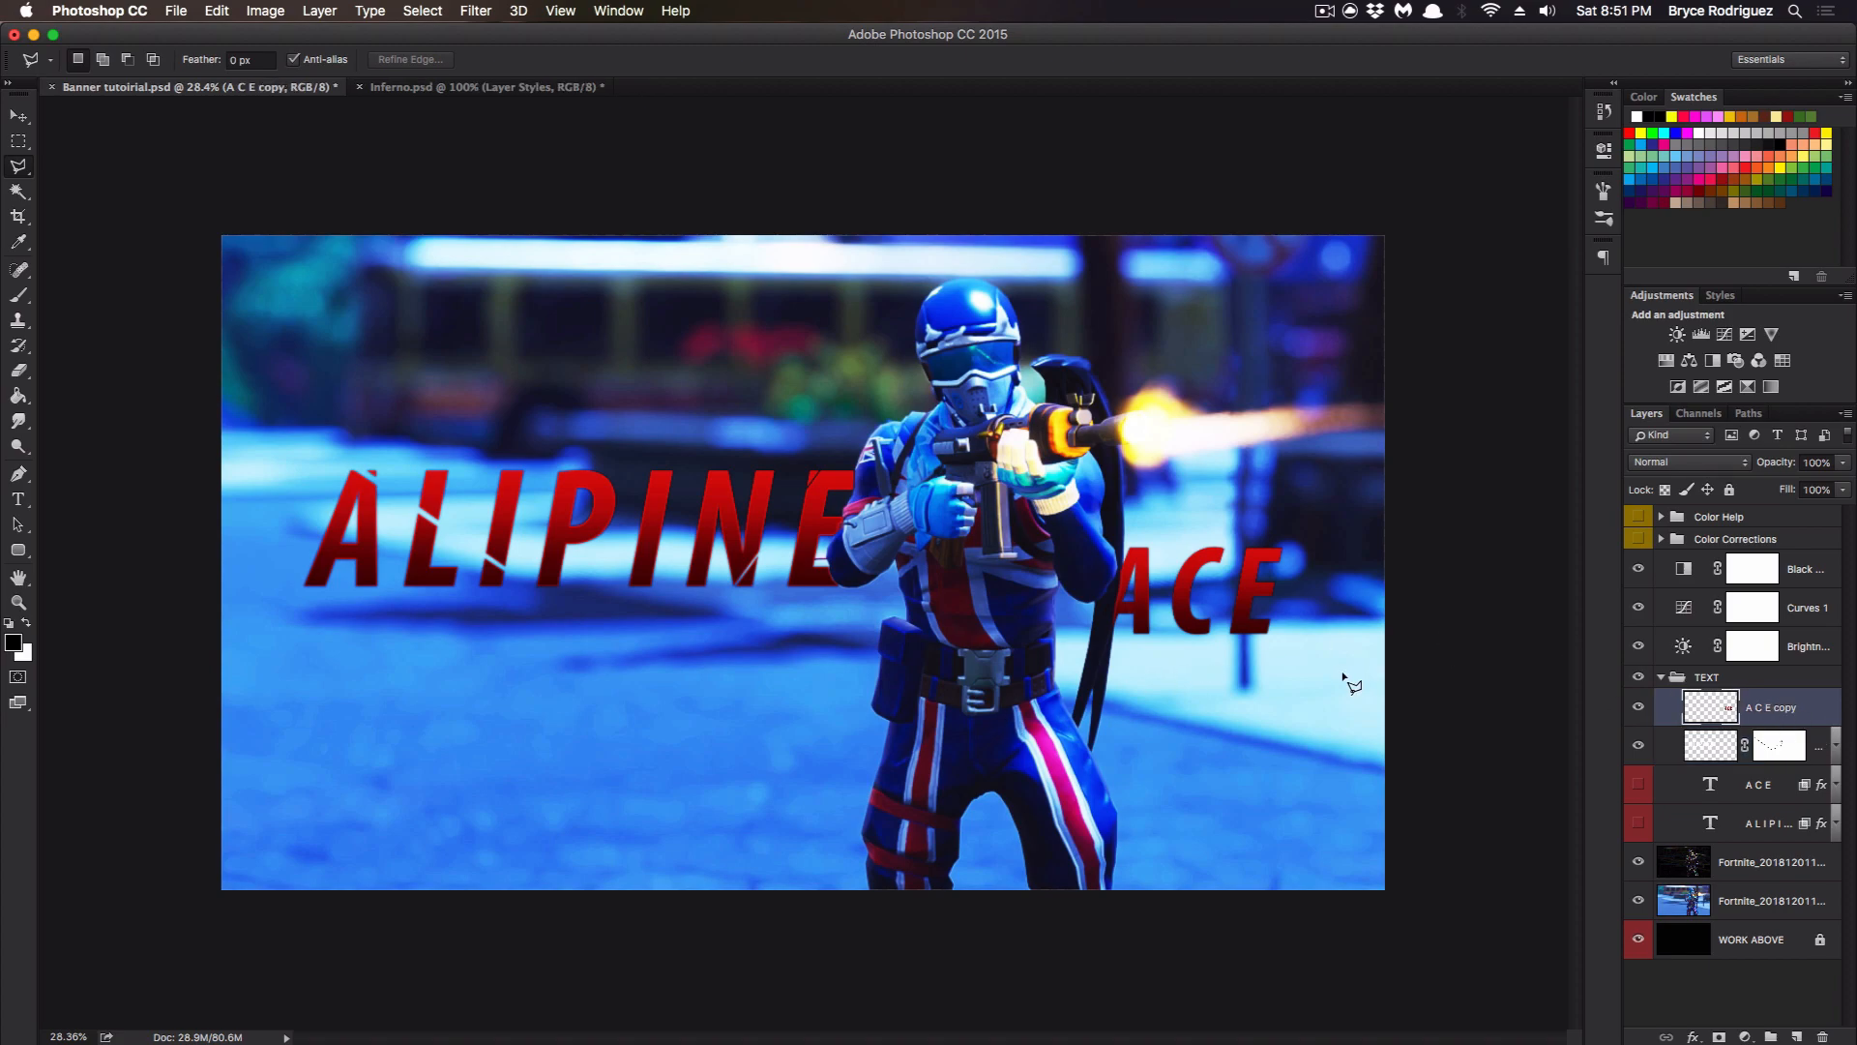
pyautogui.click(1371, 462)
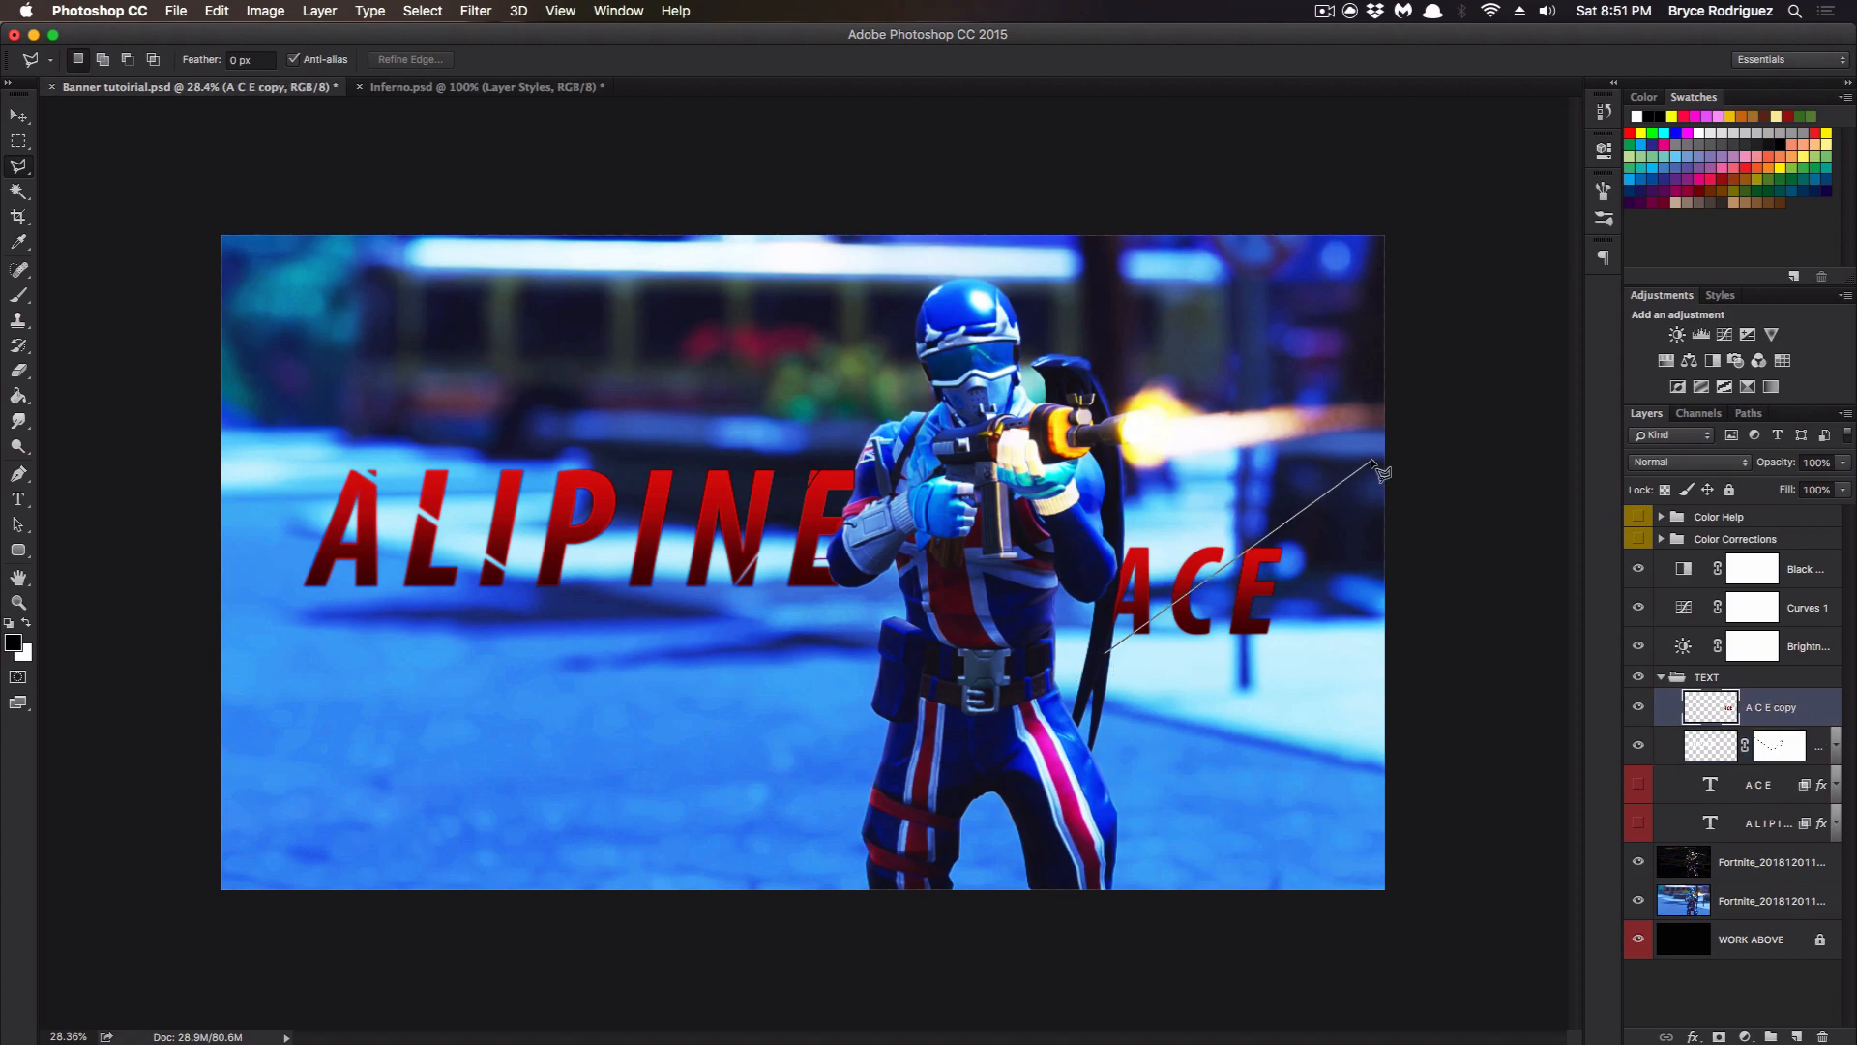
pyautogui.doubleClick(1076, 679)
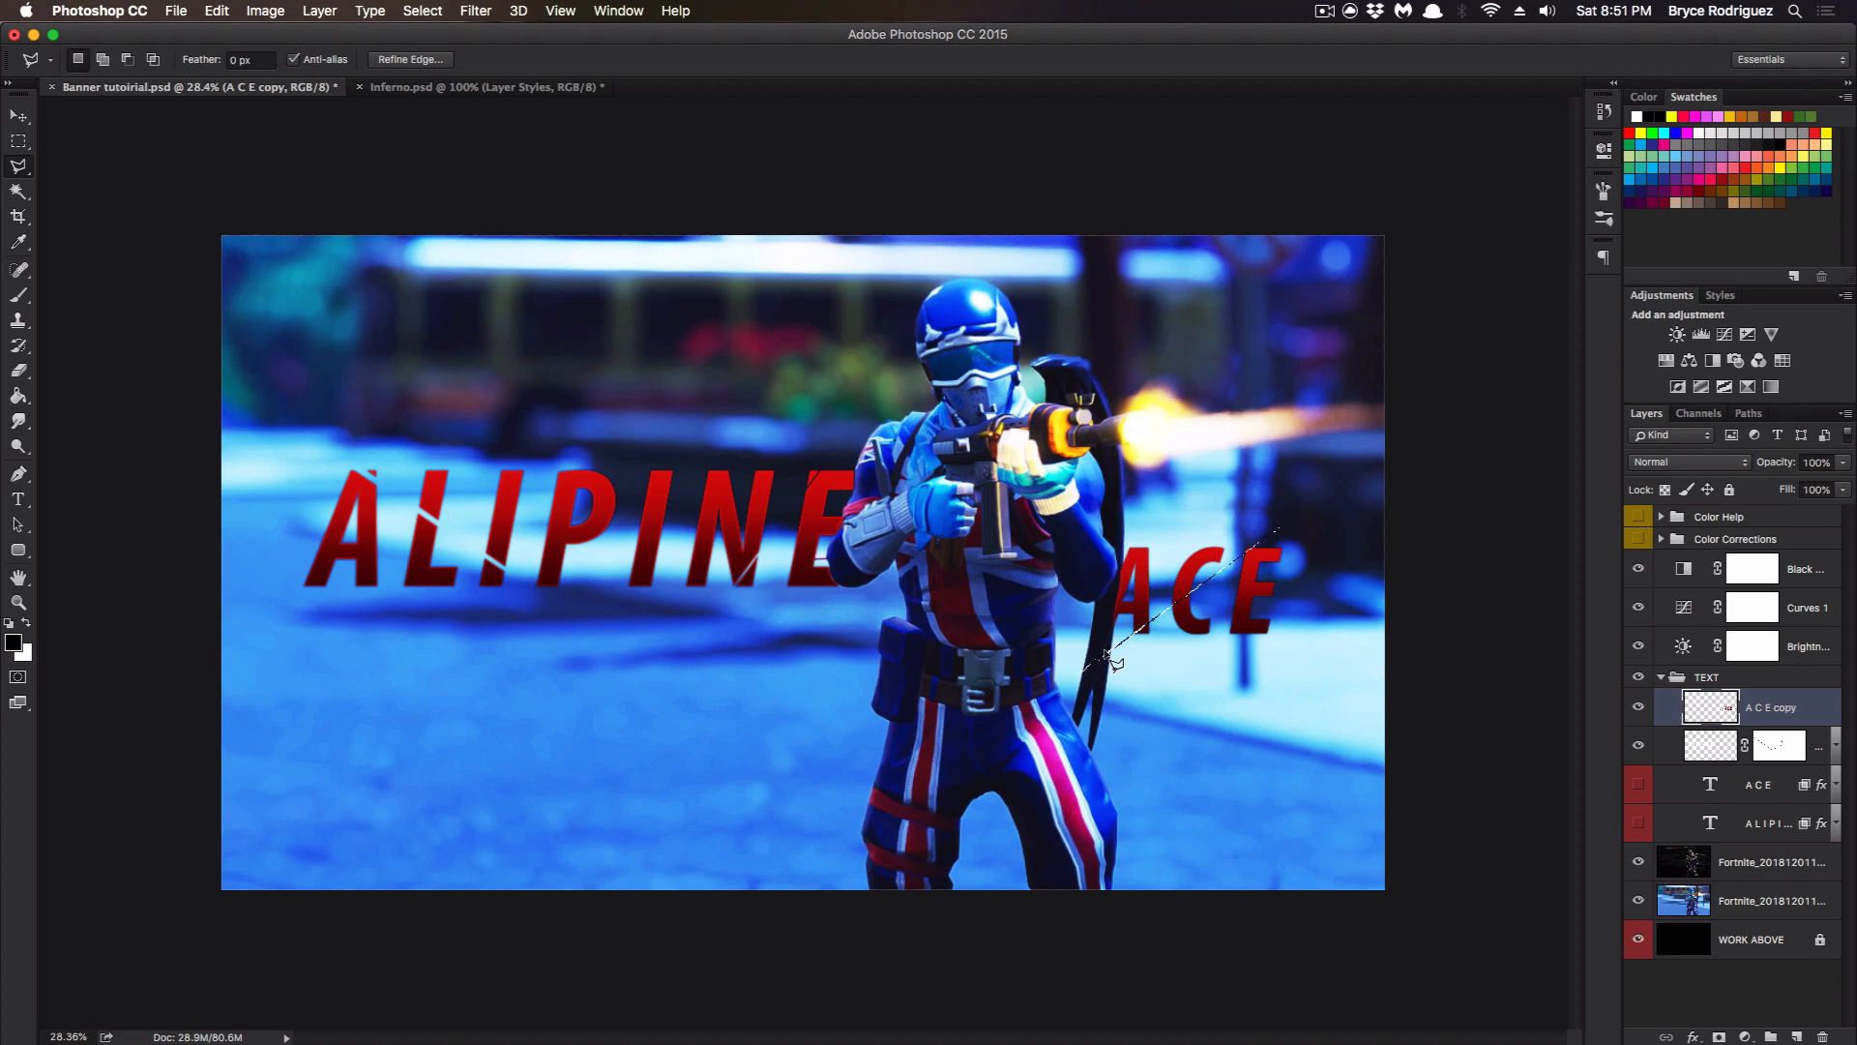
pyautogui.press('super+d')
# Erase small round holes in the ALIPINE lettering with a hard round 35 px eraser, and select the ACE copy layer.
pyautogui.click(1814, 756)
pyautogui.click(18, 370)
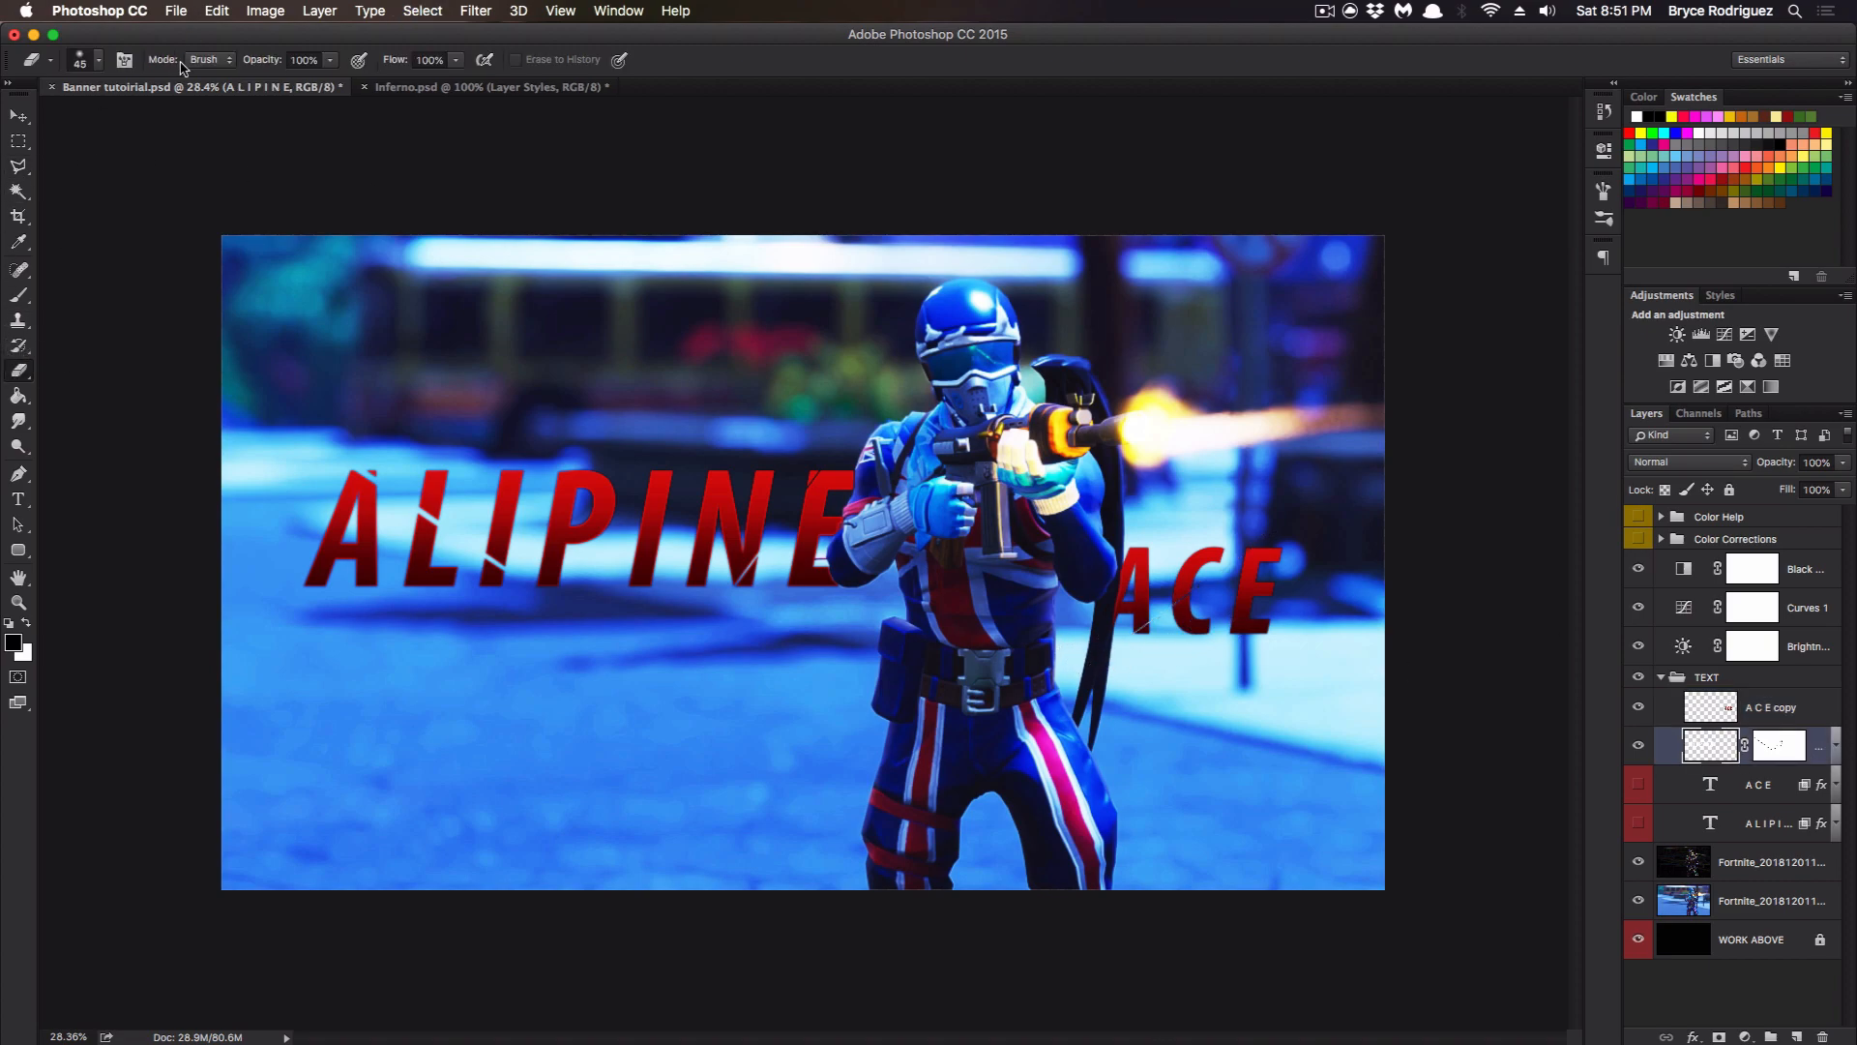
pyautogui.click(92, 67)
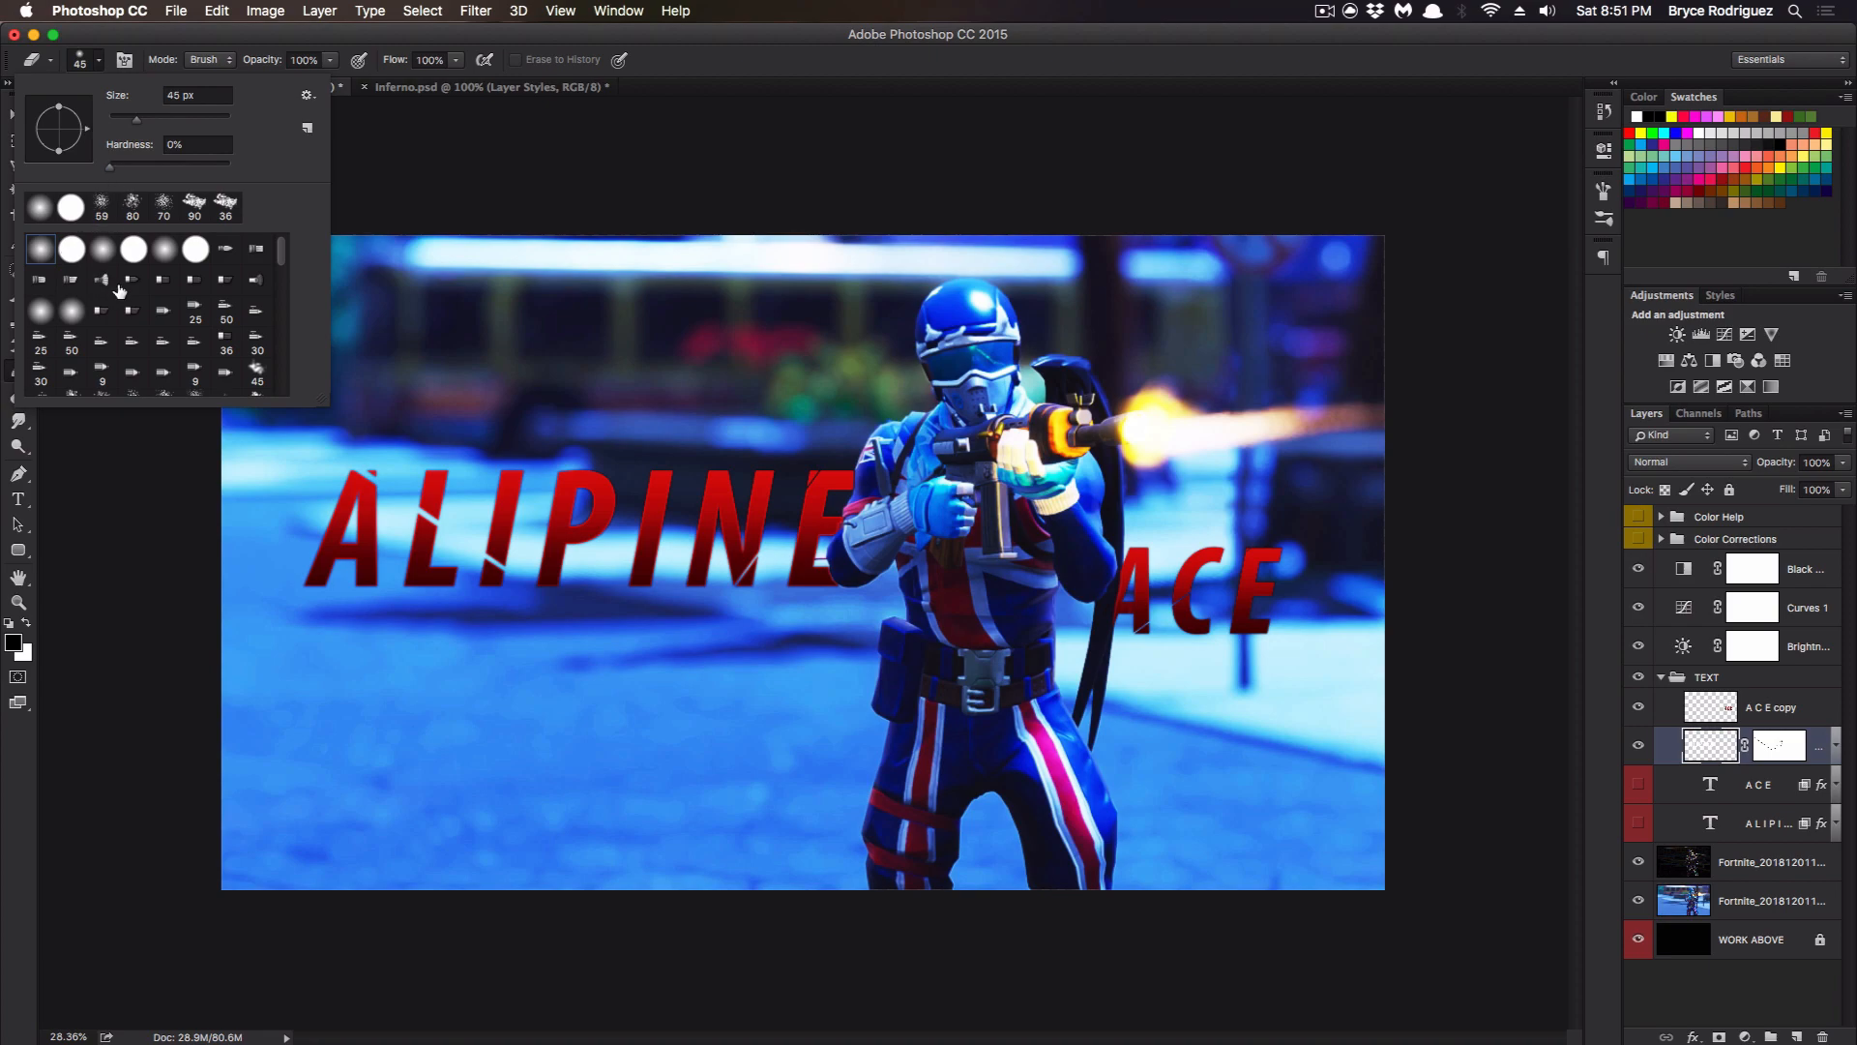
pyautogui.scroll(-5, 119, 290)
pyautogui.click(134, 383)
pyautogui.scroll(6, 152, 316)
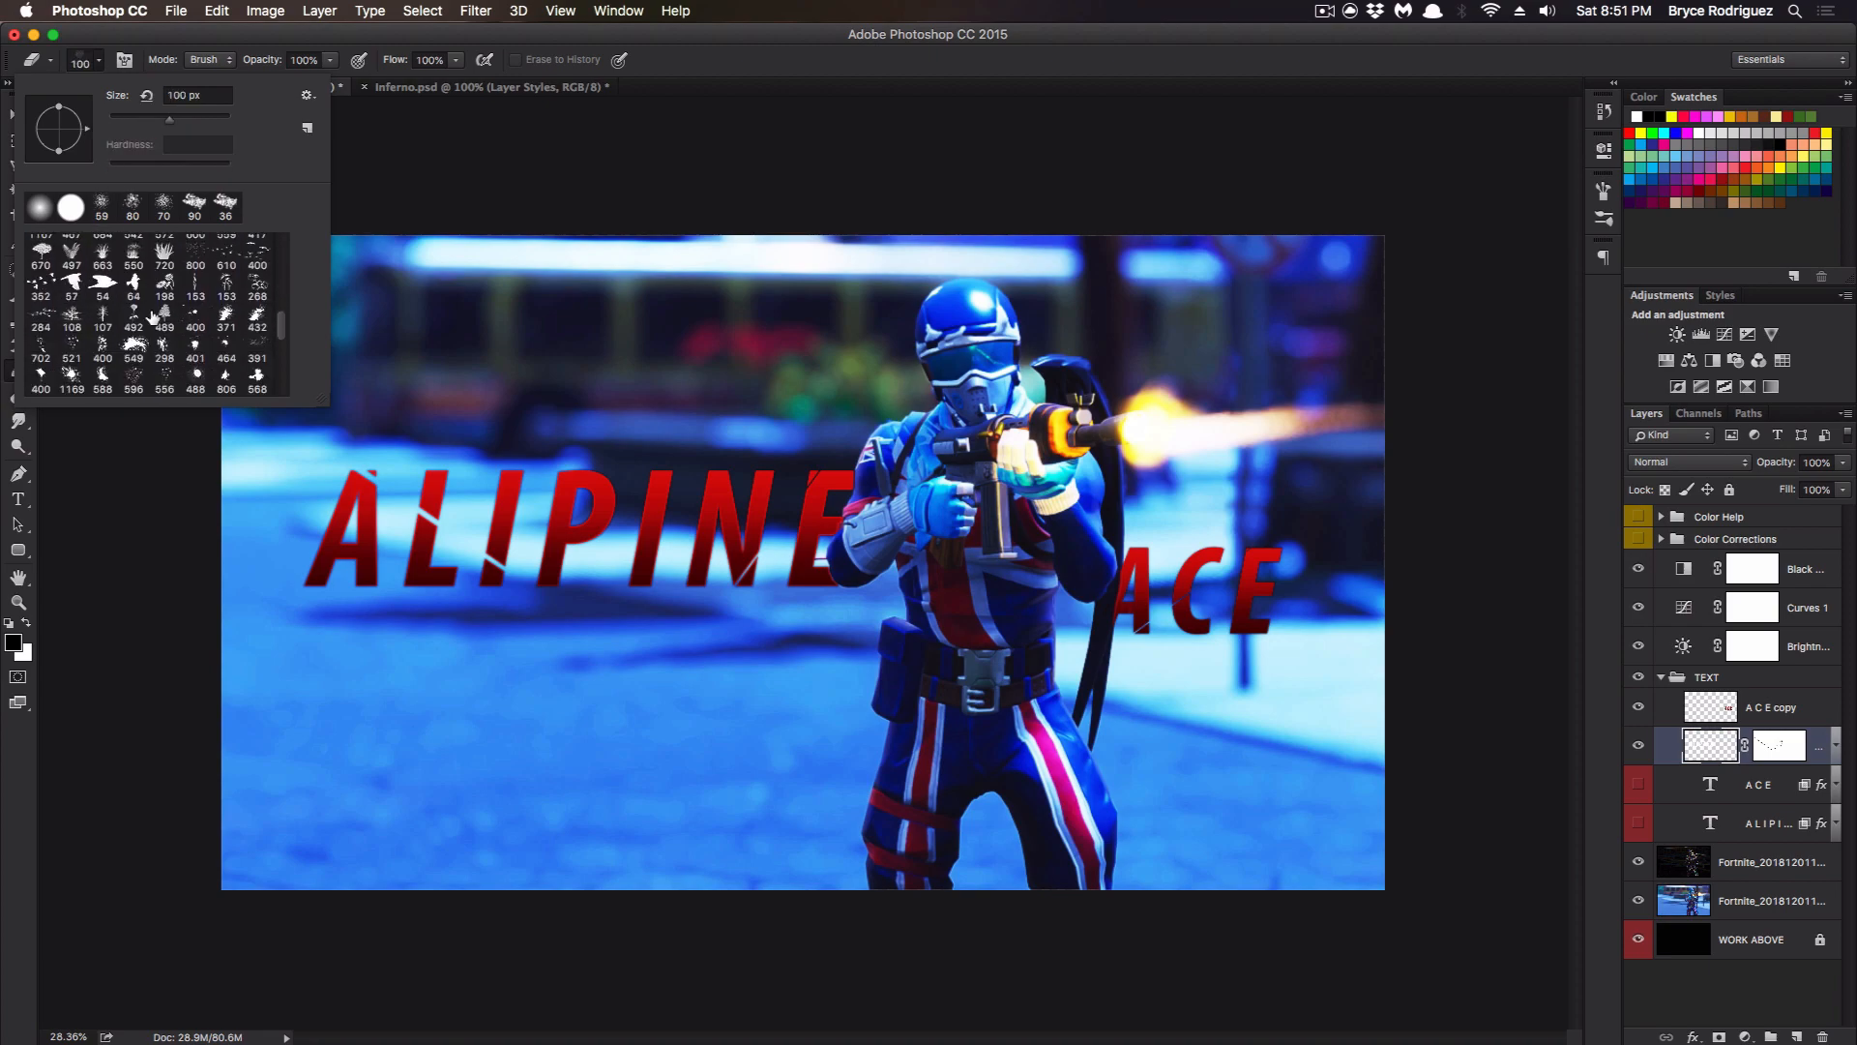
pyautogui.click(69, 251)
pyautogui.click(19, 602)
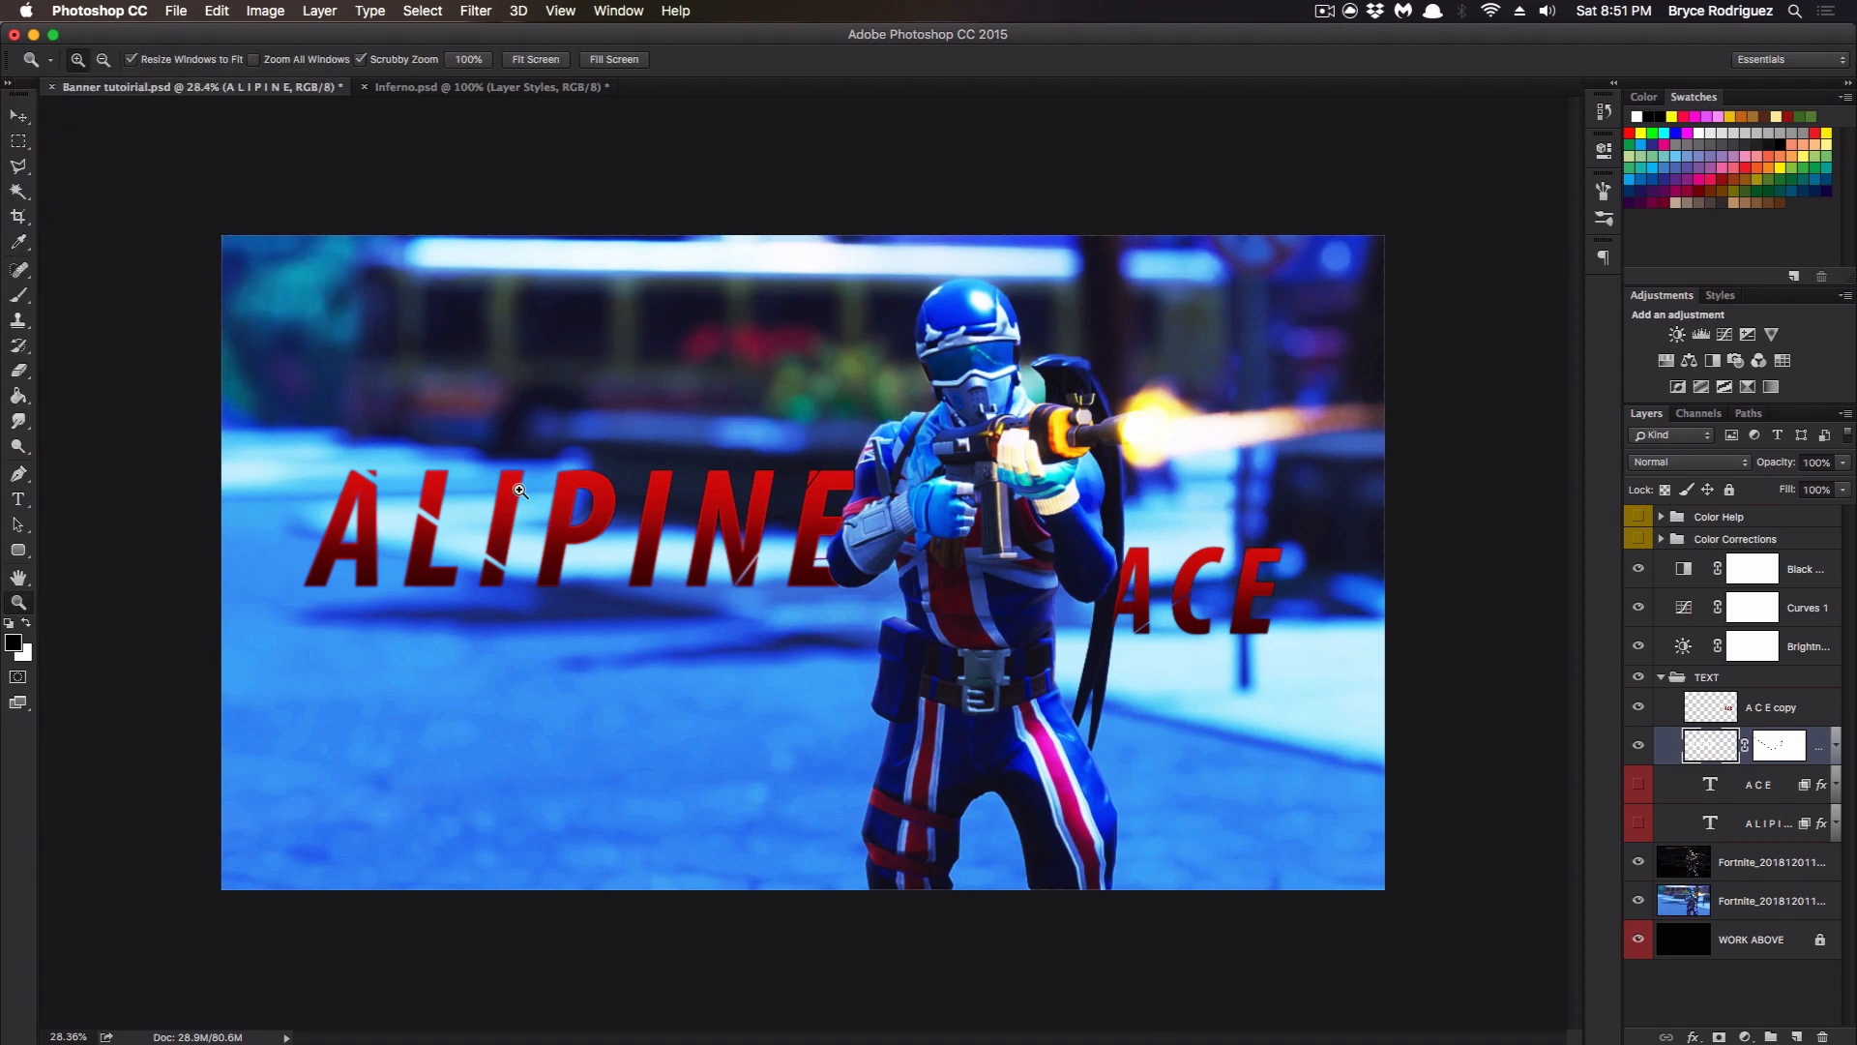
pyautogui.click(18, 295)
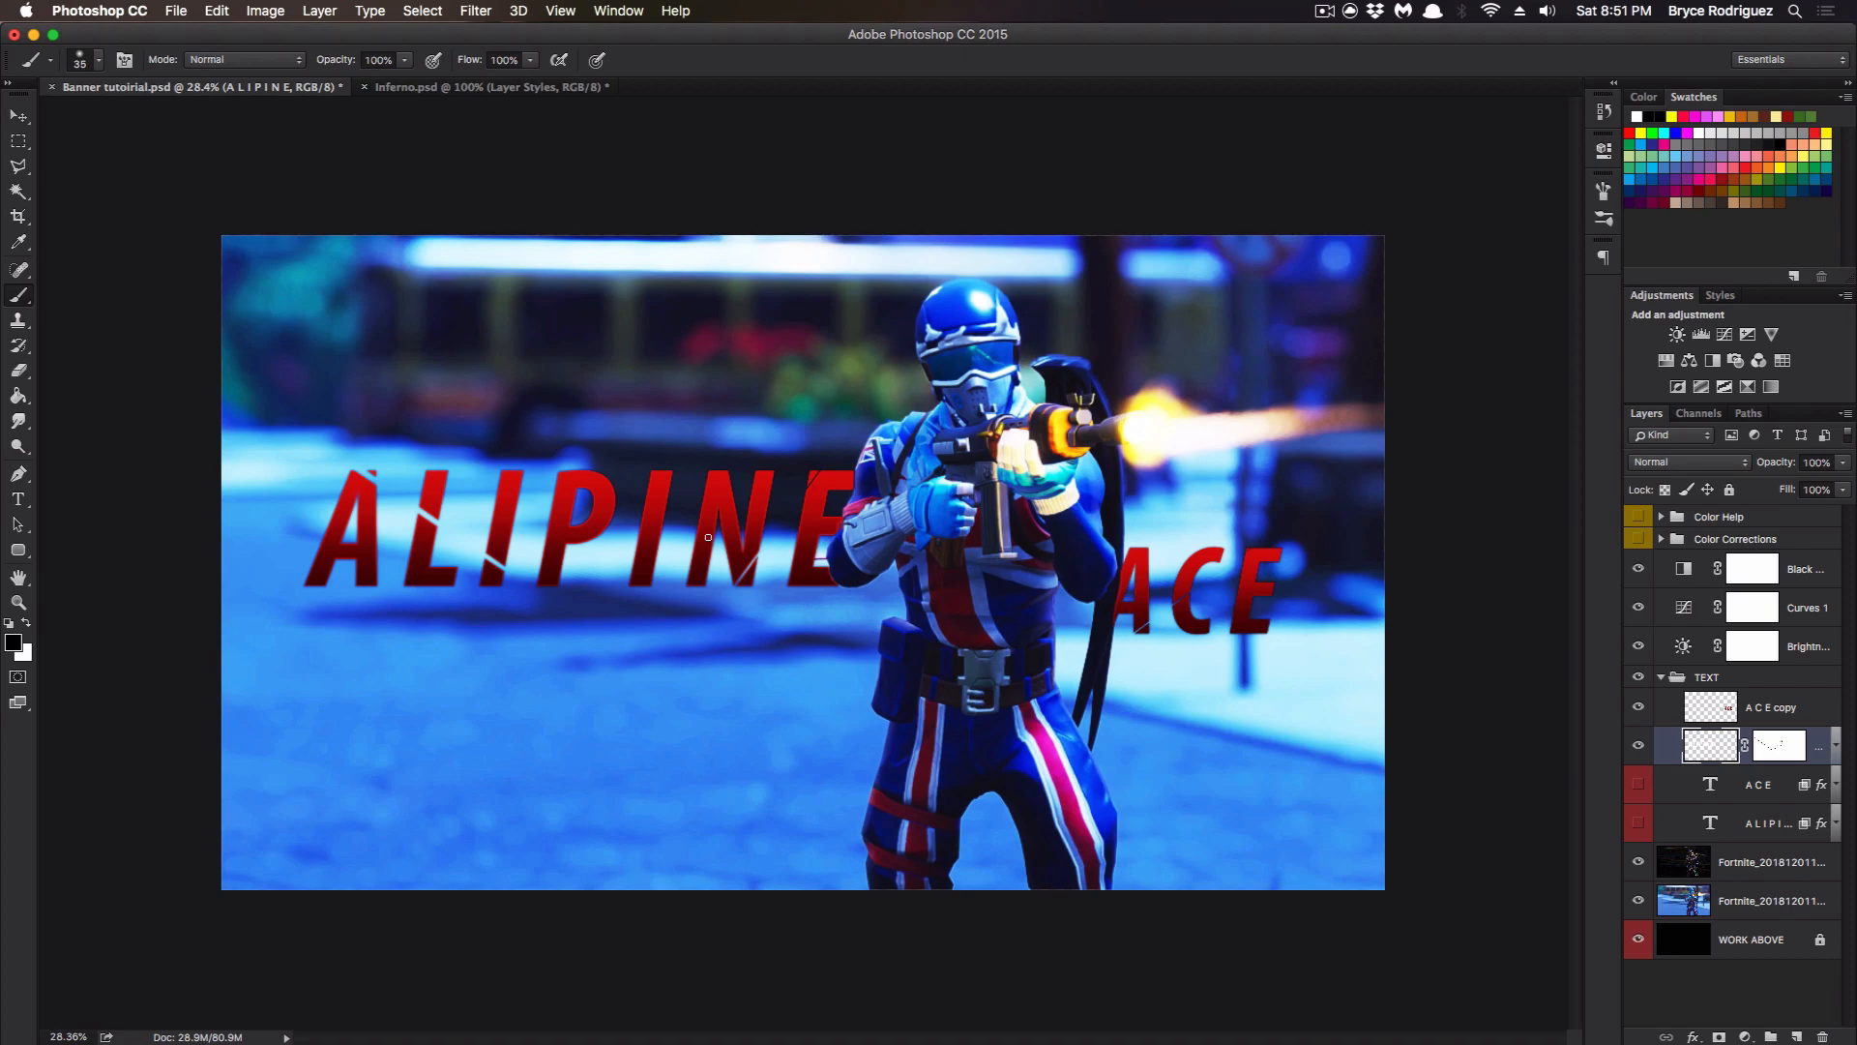
pyautogui.click(18, 375)
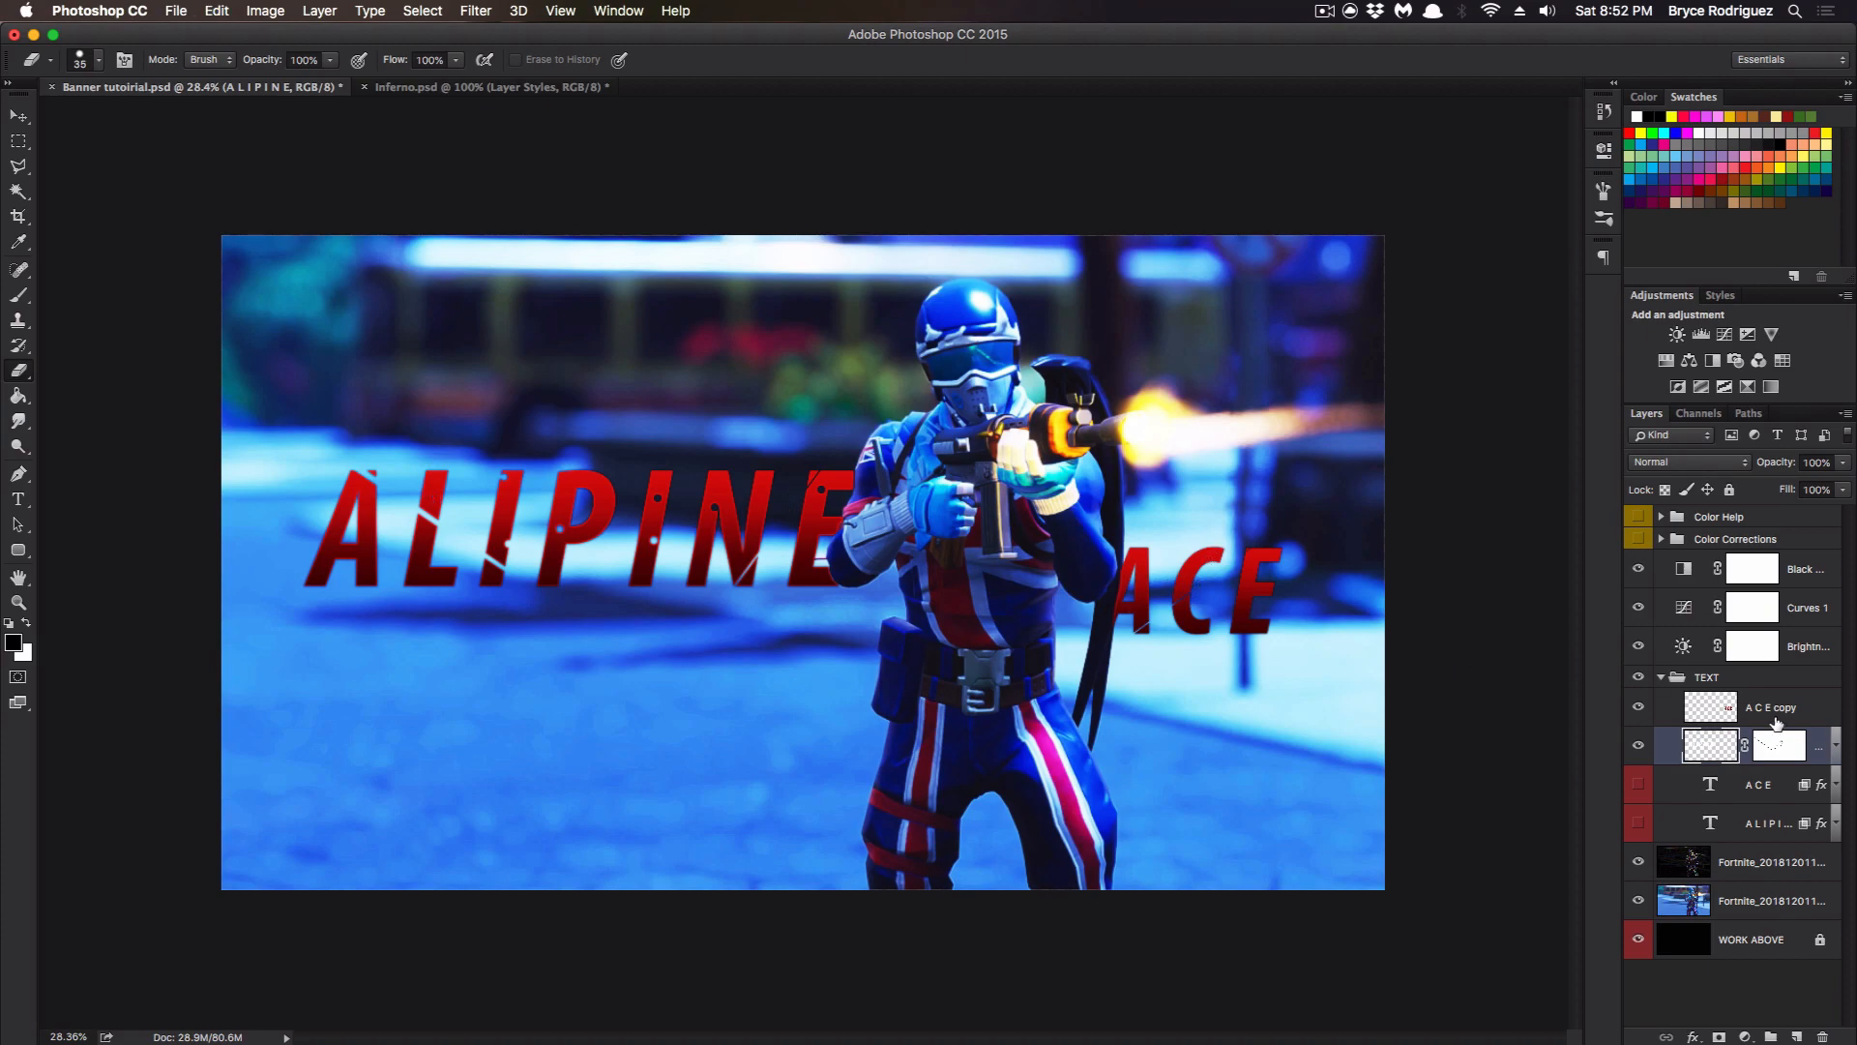
pyautogui.click(1778, 710)
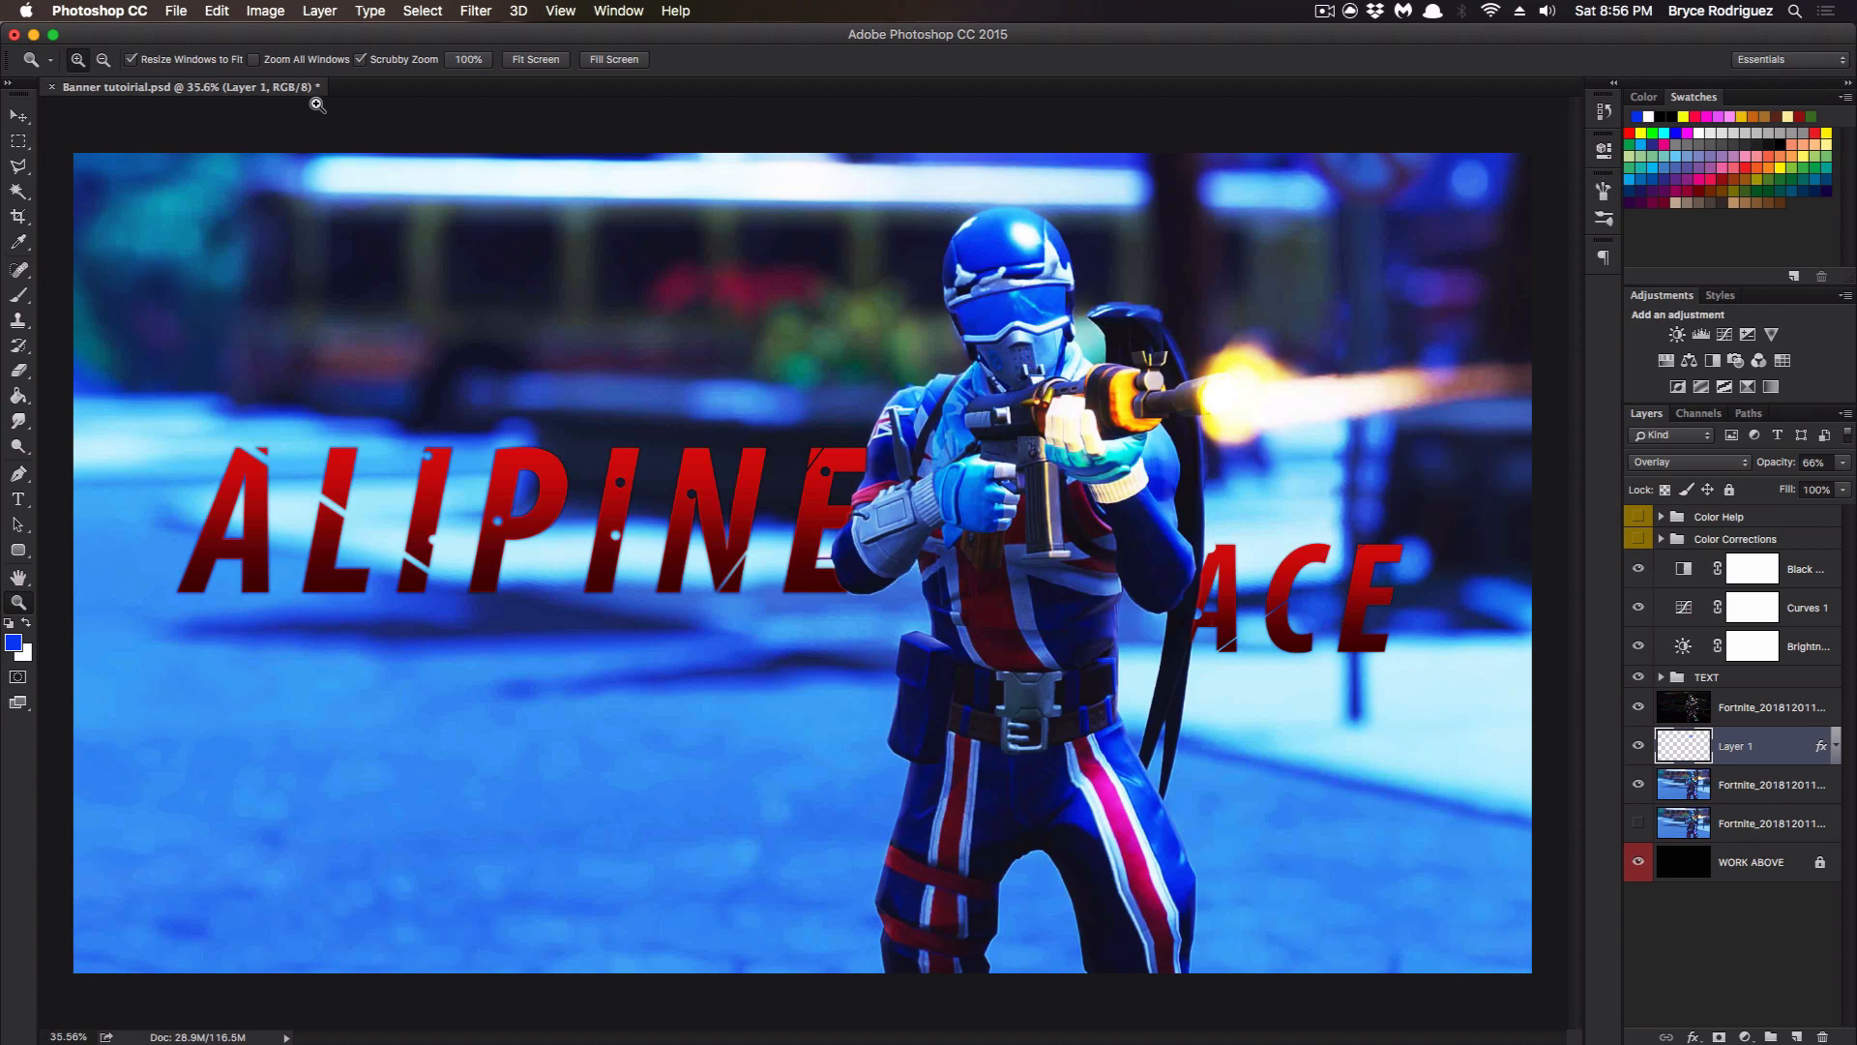
# Switch to Chrome and search Google Images for "overlay particles".
pyautogui.moveTo(551, 1041)
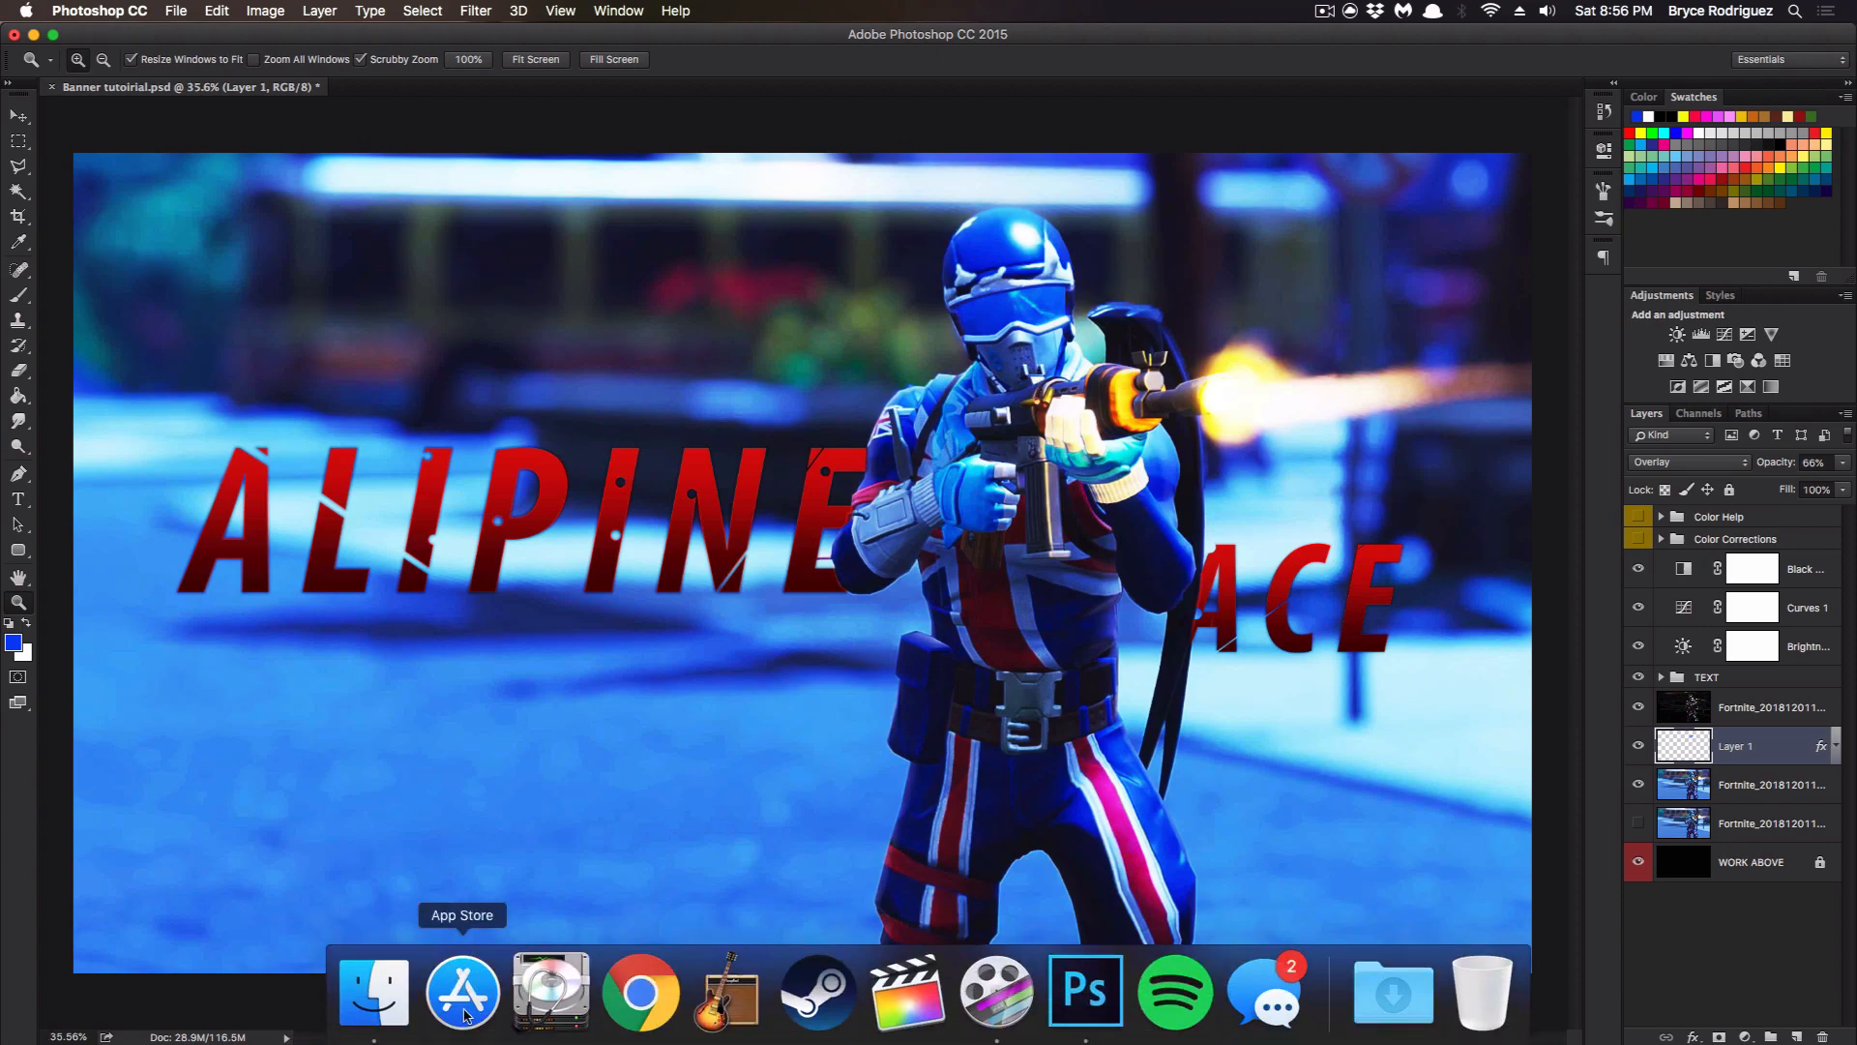
pyautogui.click(619, 1006)
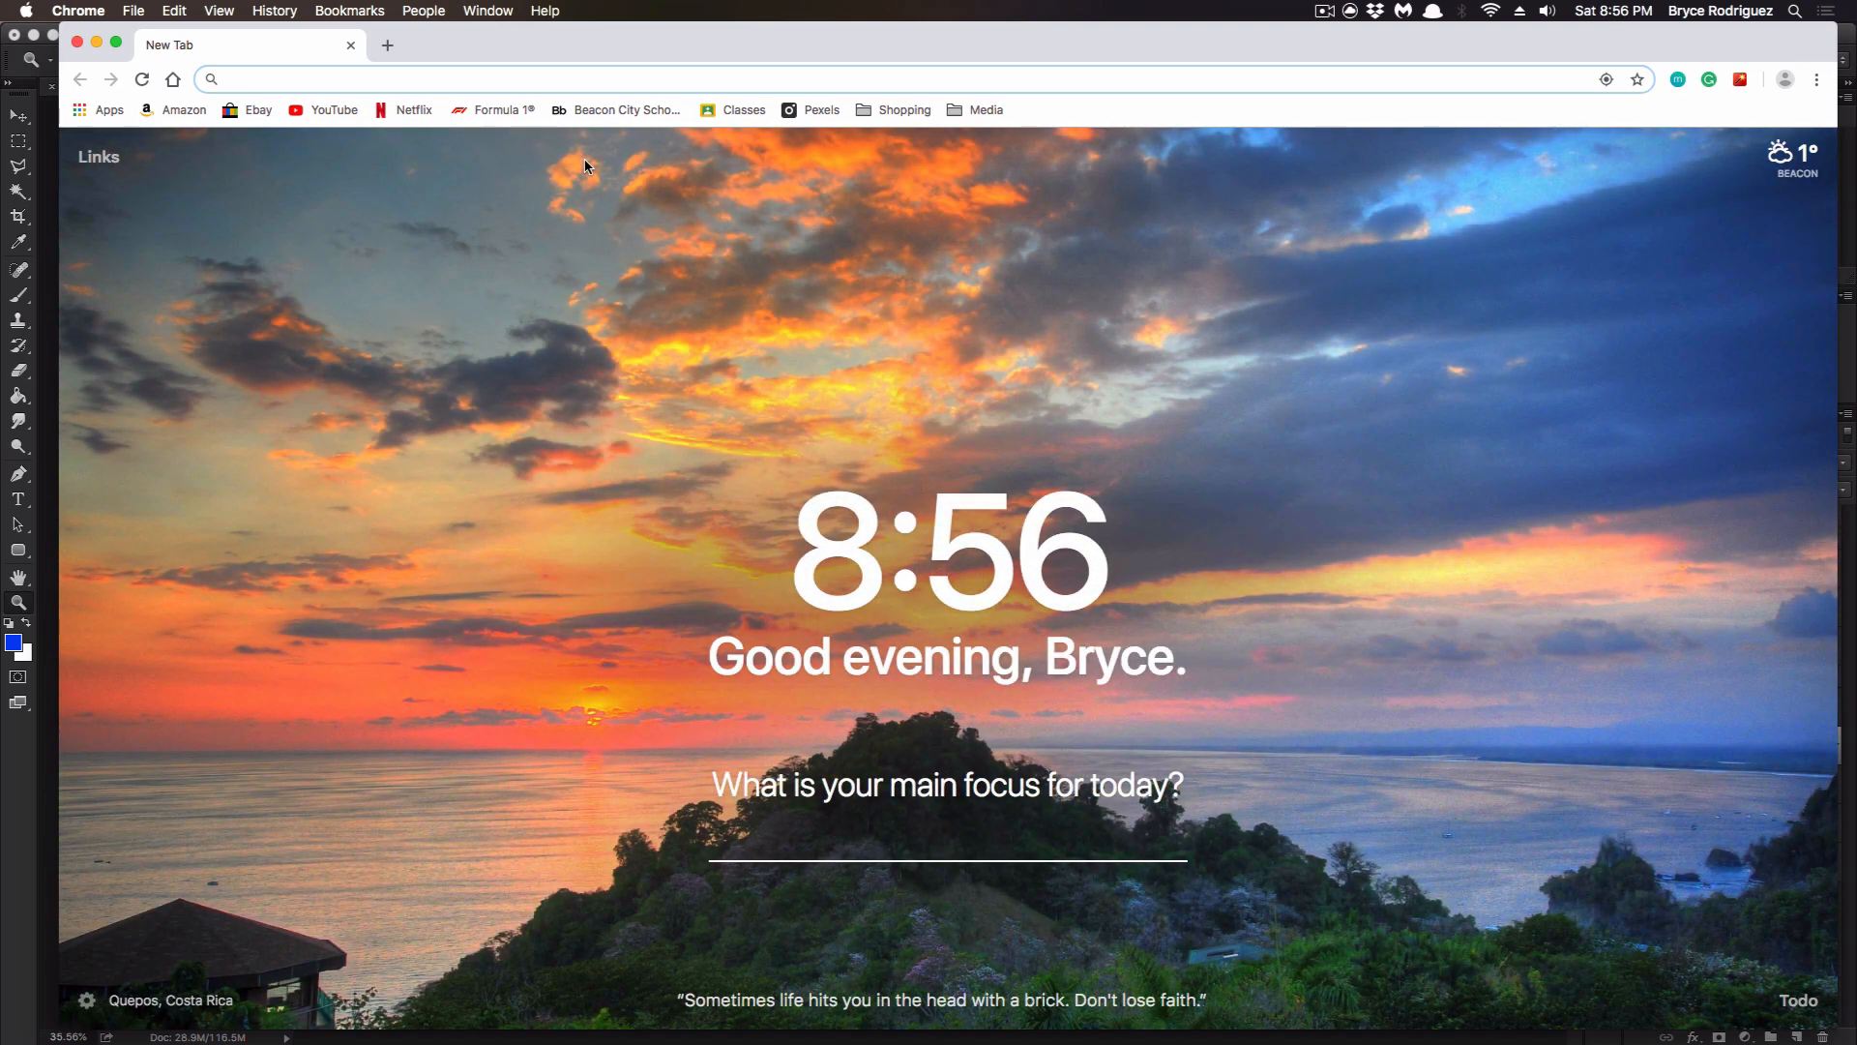
pyautogui.write('overlay per')
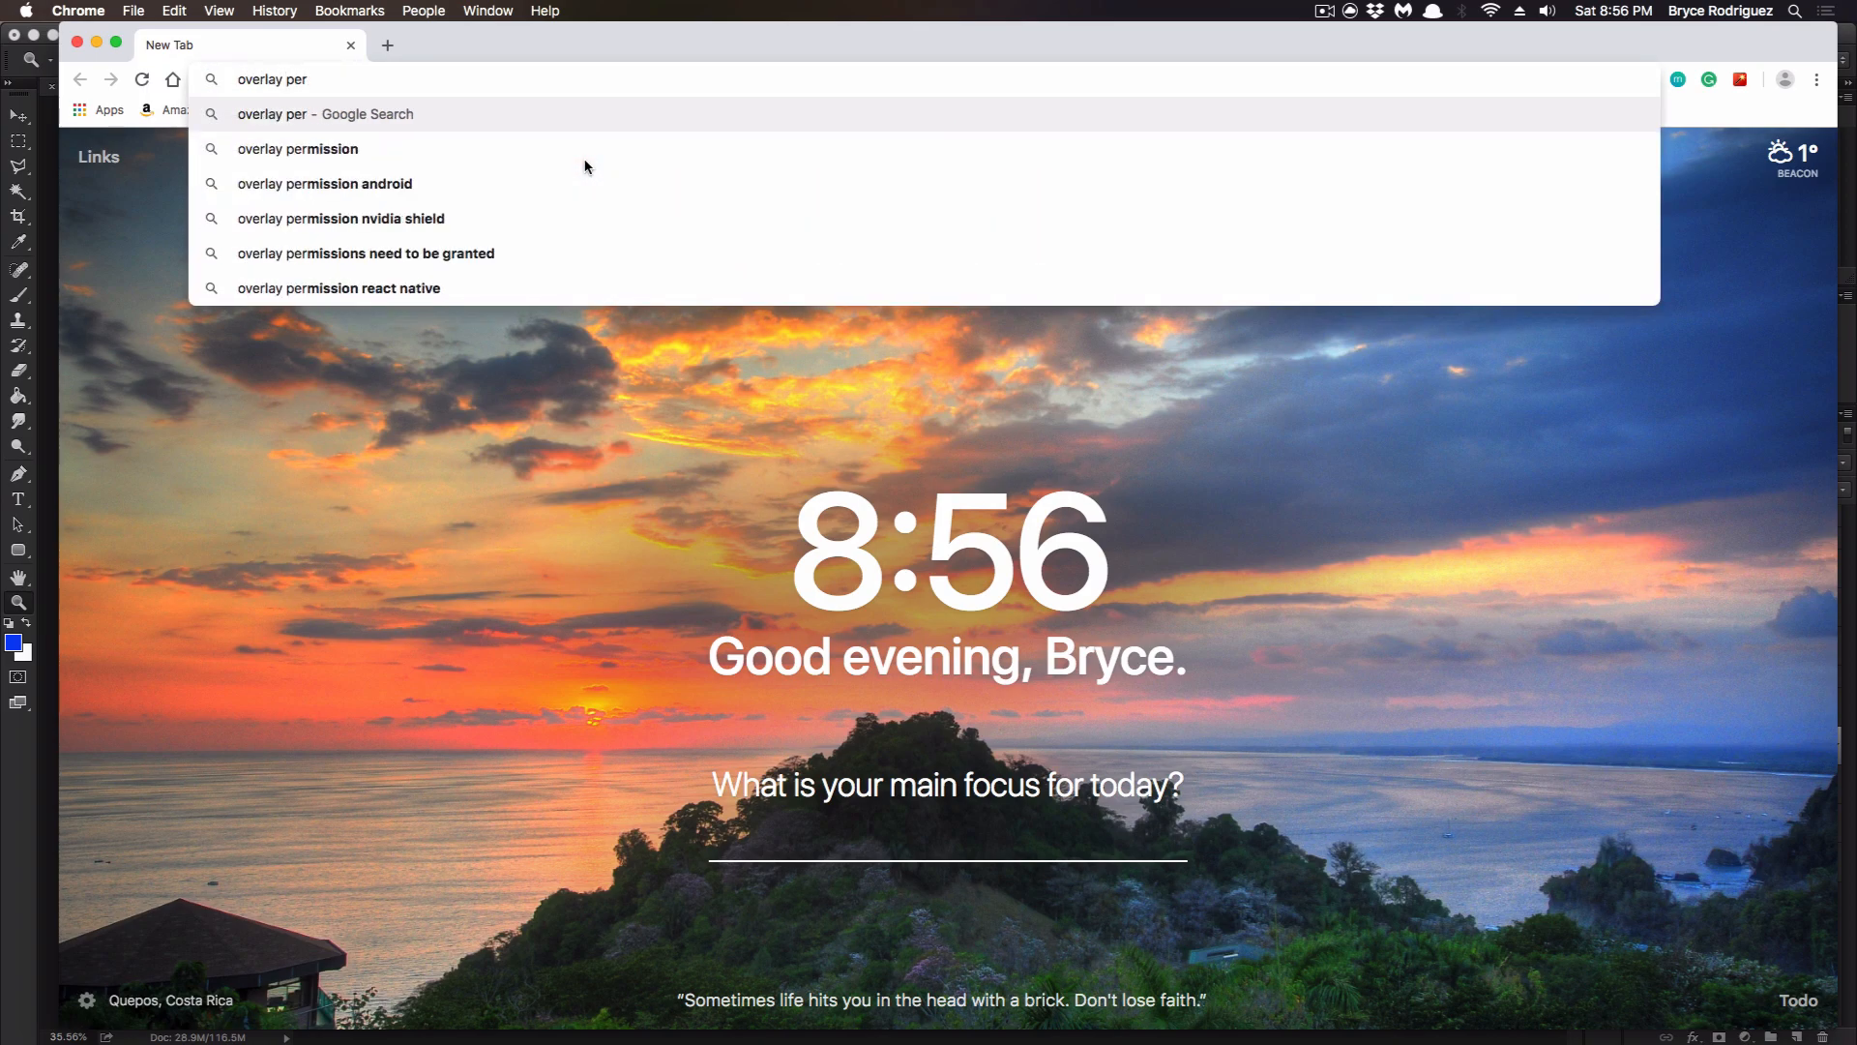
pyautogui.press('BackSpace')
pyautogui.press('BackSpace')
pyautogui.write('articles')
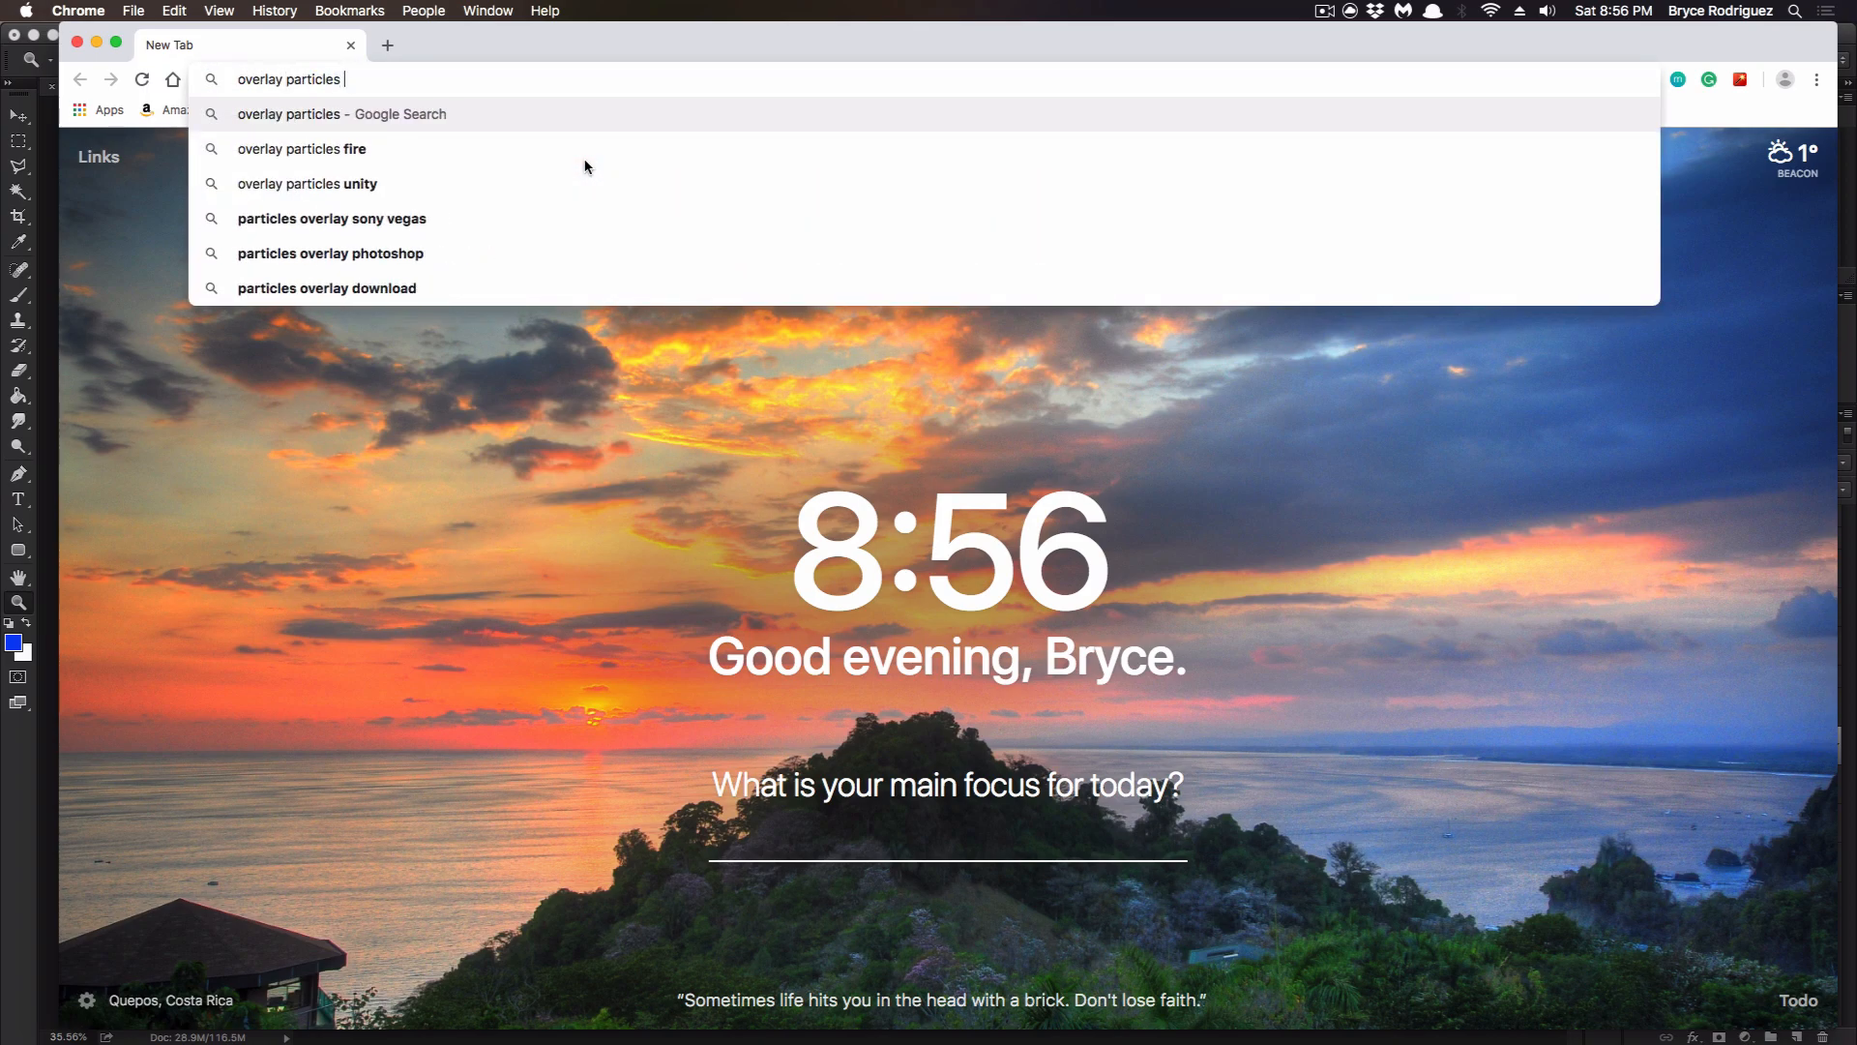
pyautogui.press('Return')
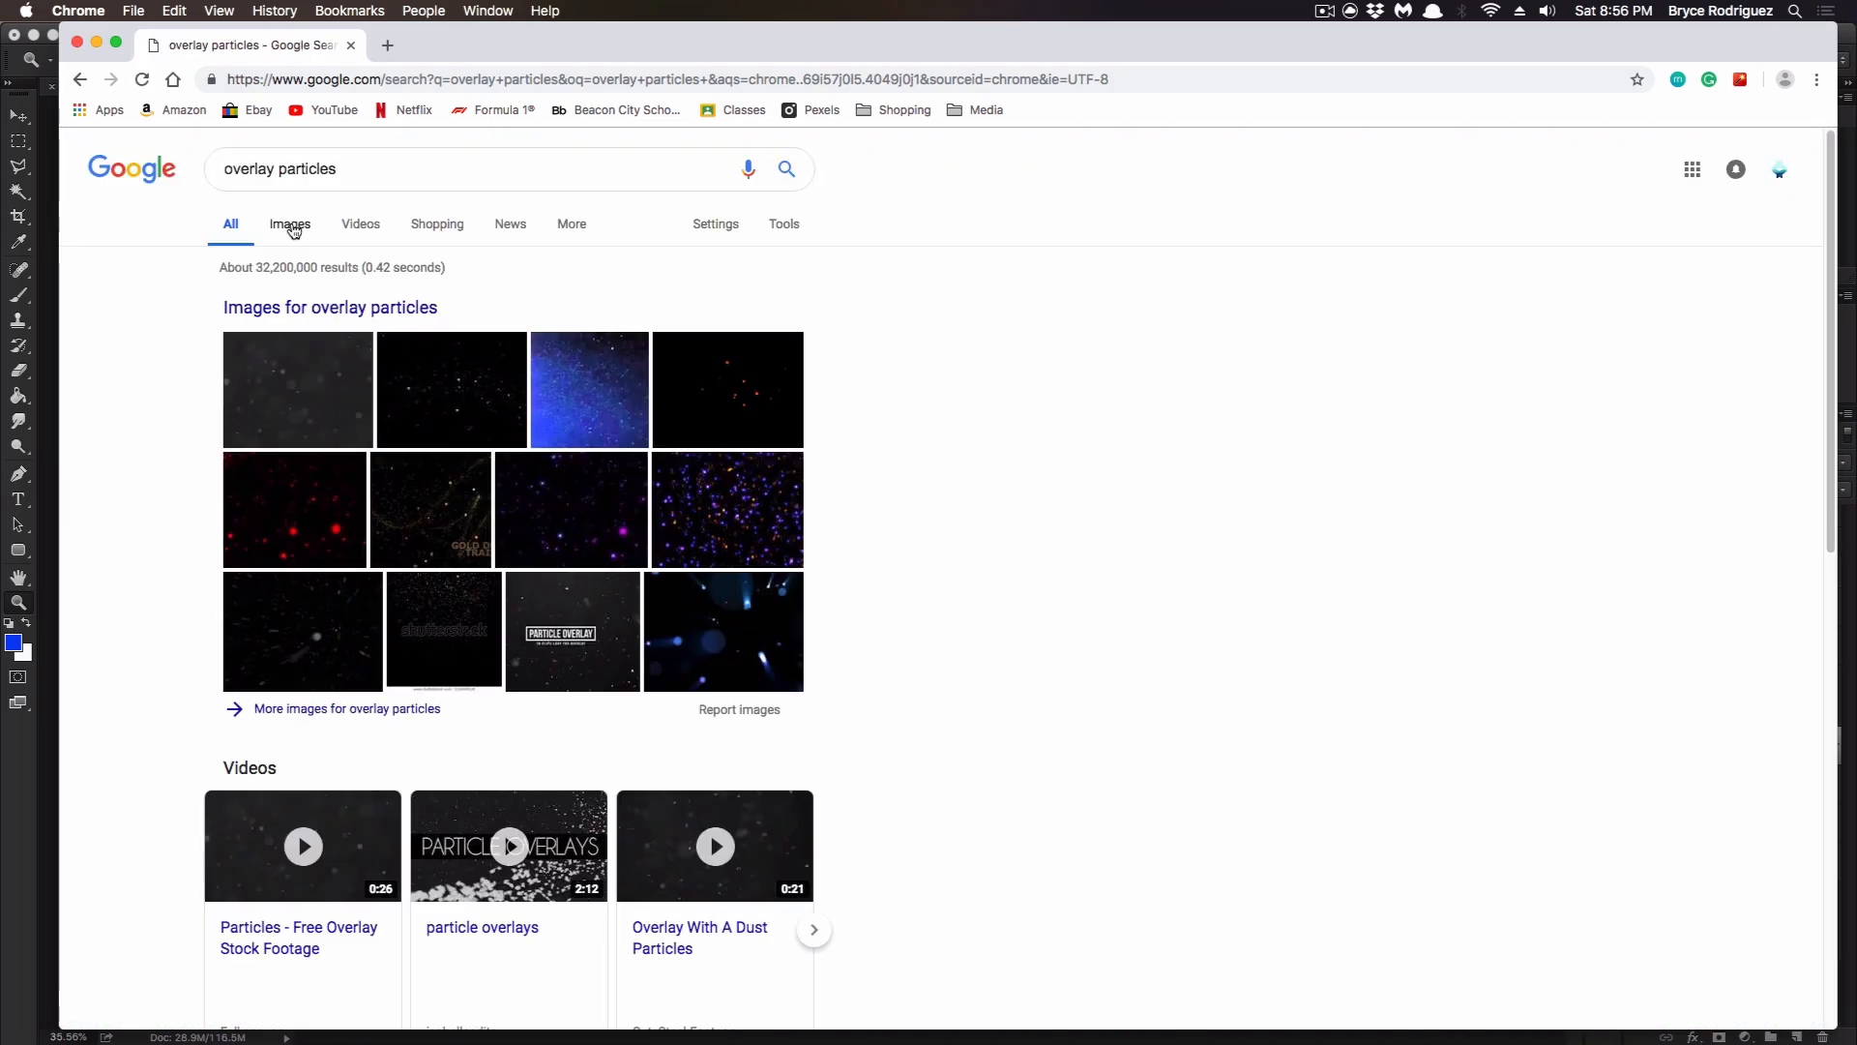
pyautogui.click(292, 228)
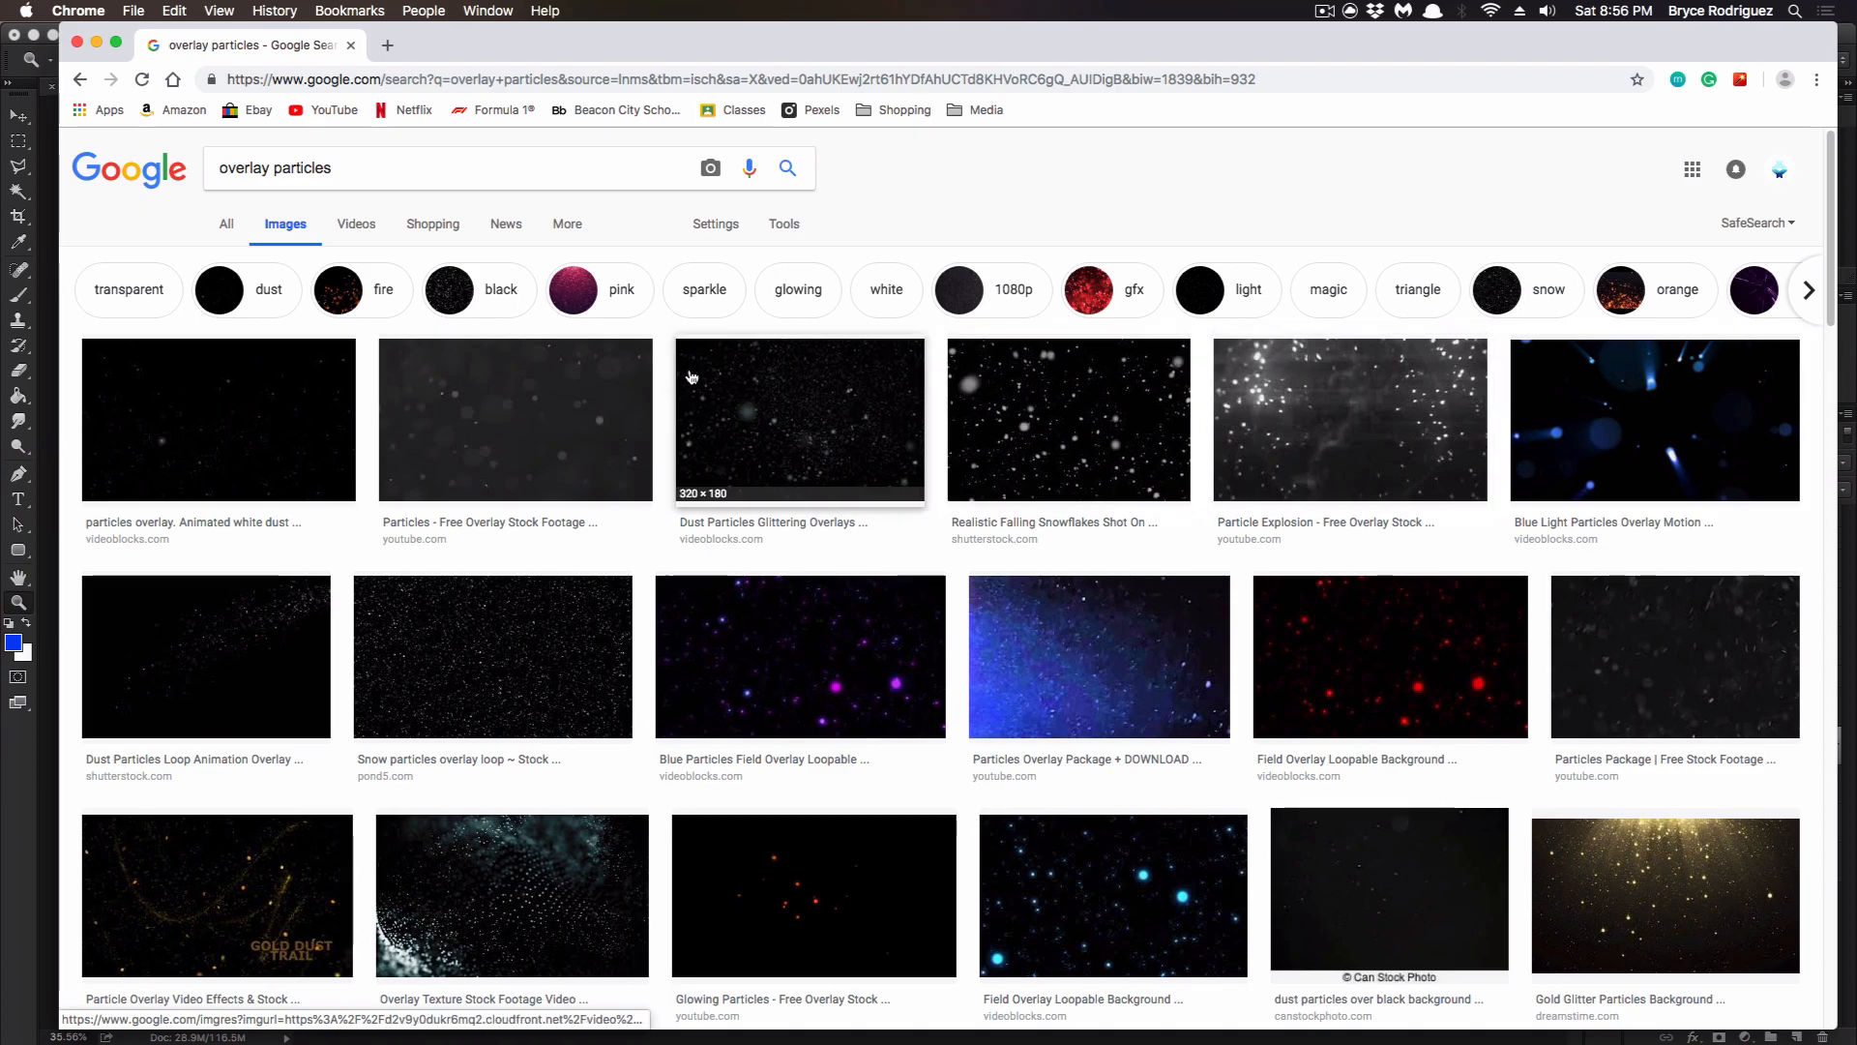
# Open the VideoBlocks white dust particles overlay image and bring it into the Photoshop banner as a new layer.
pyautogui.scroll(-5, 820, 542)
pyautogui.click(487, 749)
pyautogui.scroll(10, 631, 610)
pyautogui.click(270, 424)
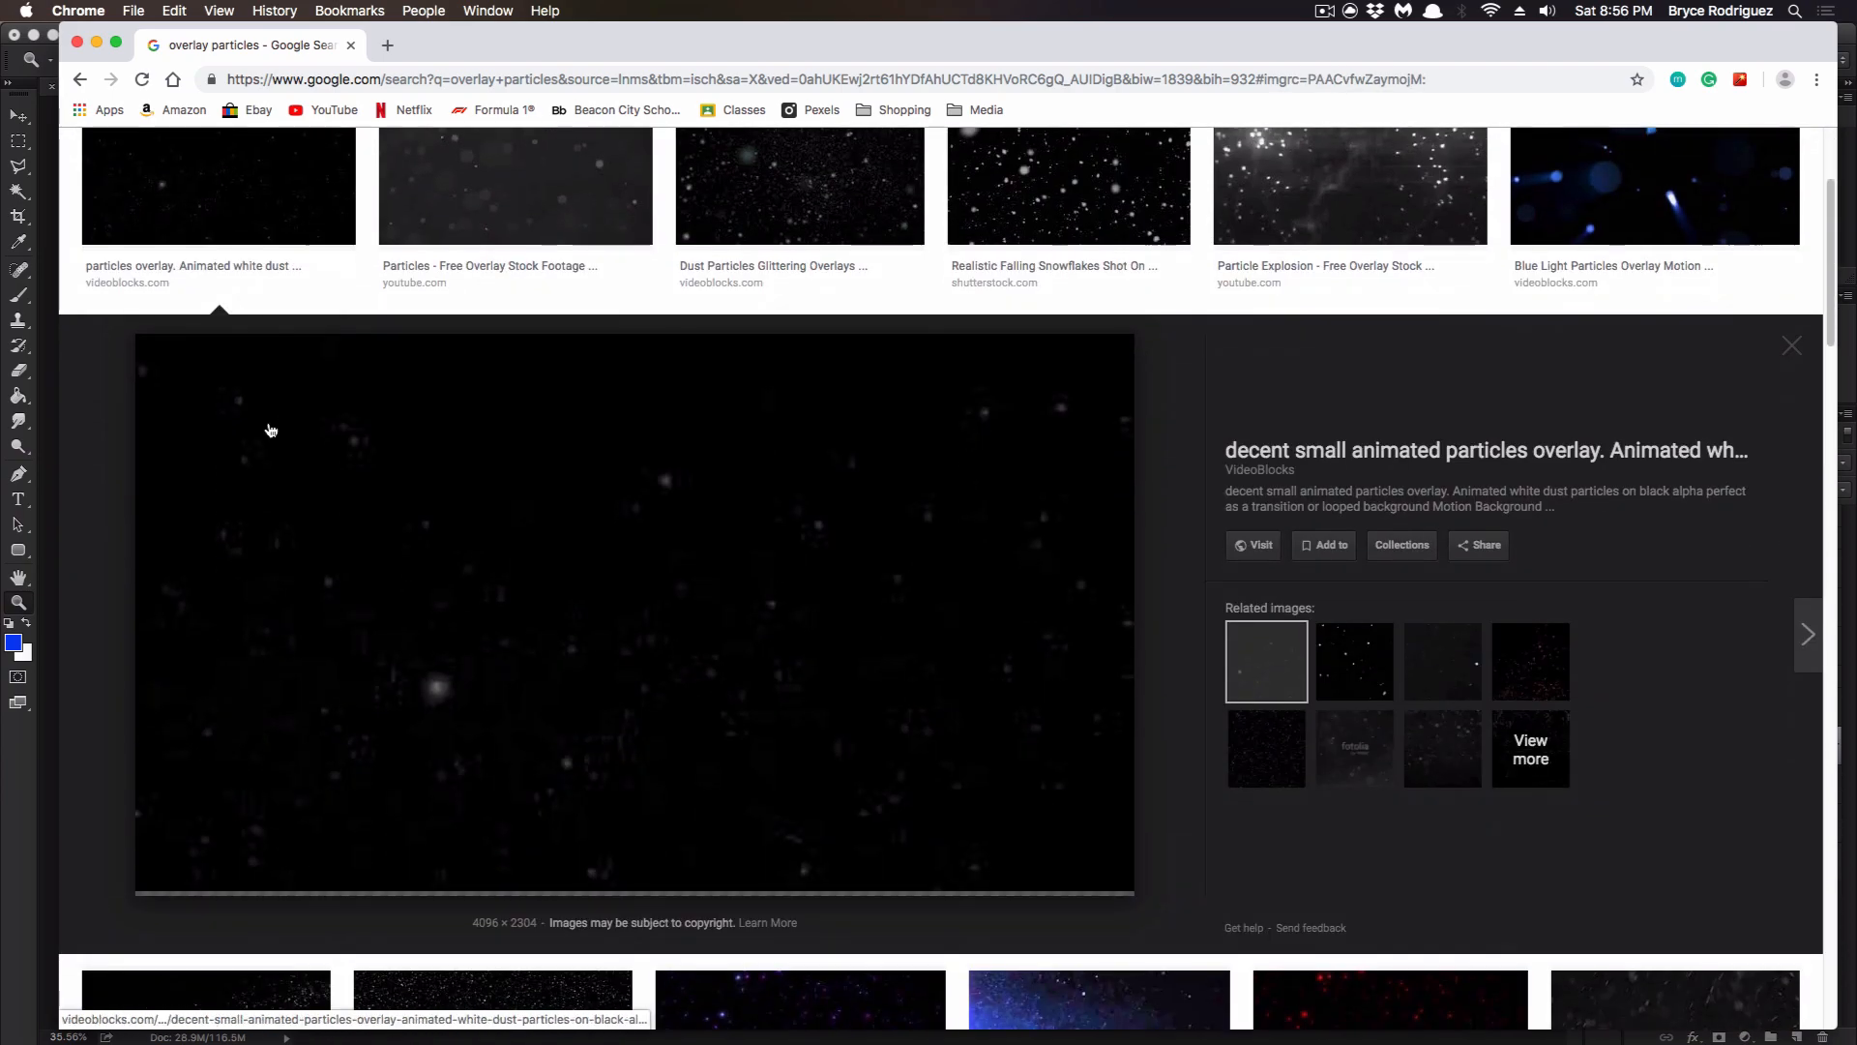
pyautogui.moveTo(857, 38); pyautogui.dragTo(1475, 11)
pyautogui.moveTo(986, 541); pyautogui.dragTo(407, 527)
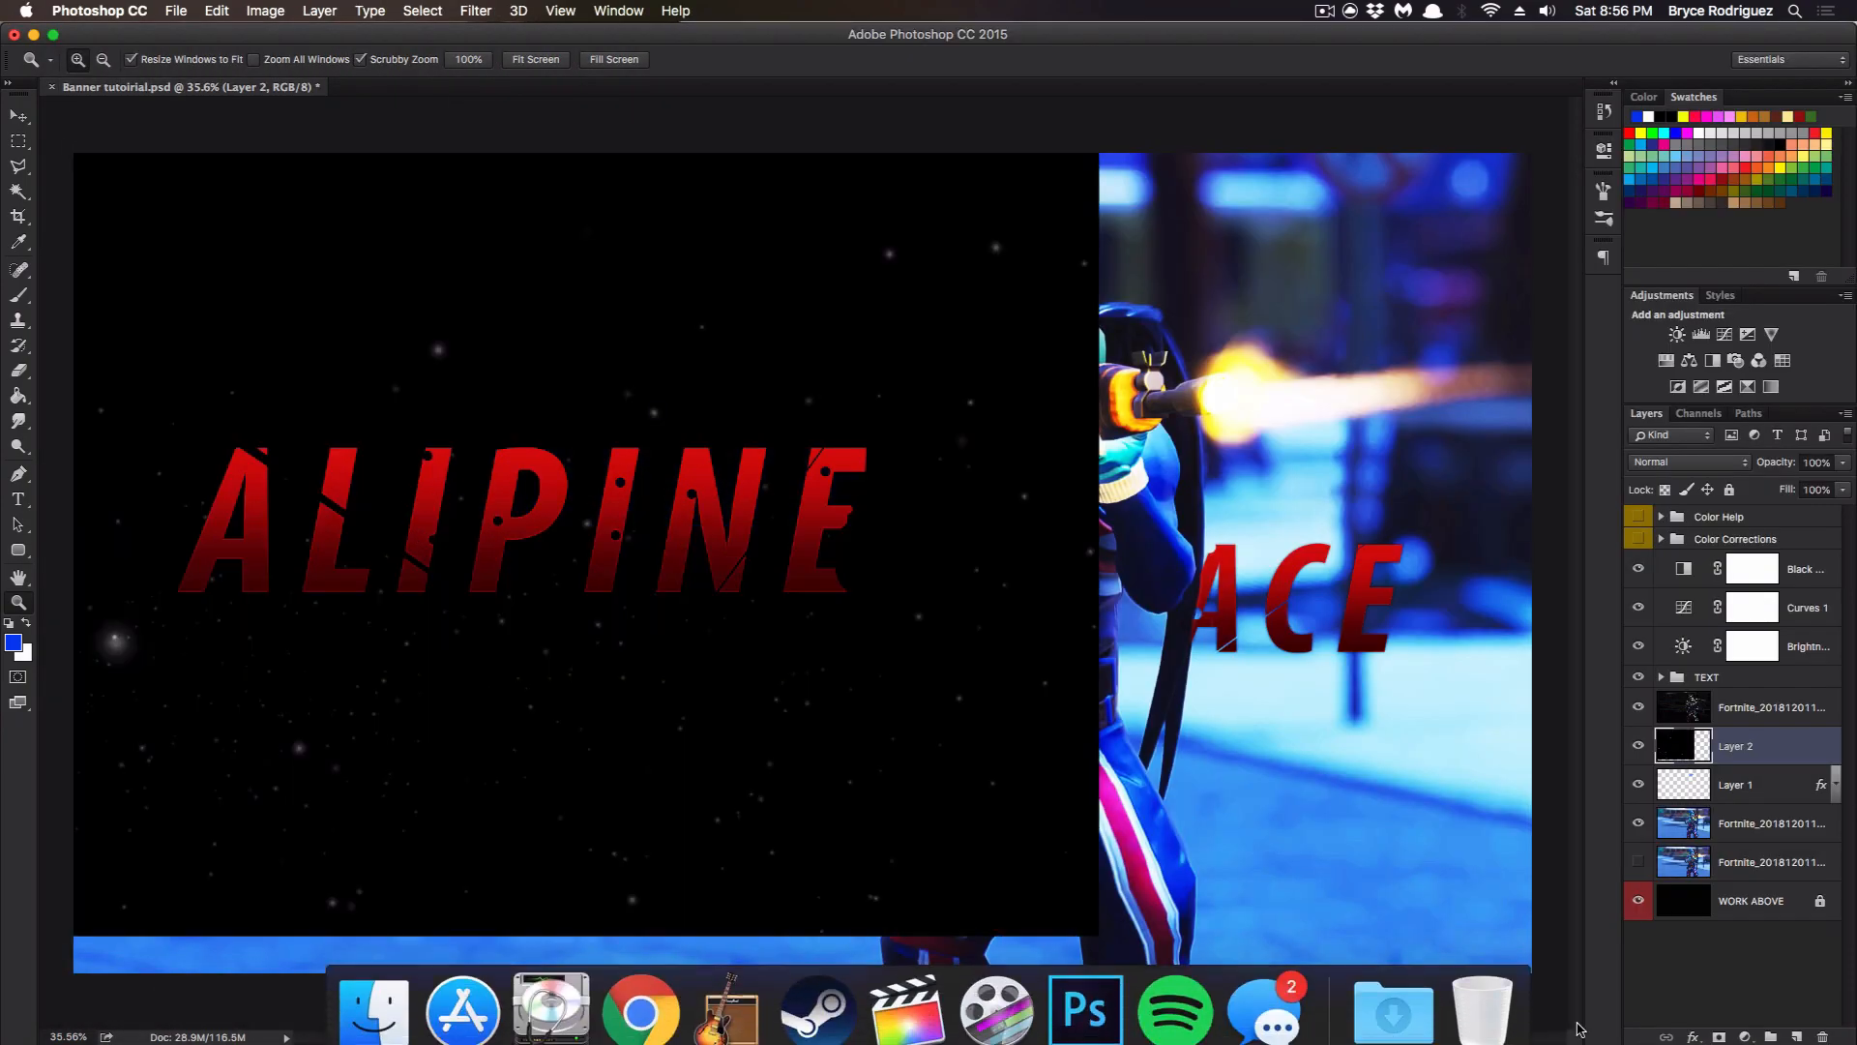
# Return to Chrome and search Google Images for "sparks".
pyautogui.click(640, 997)
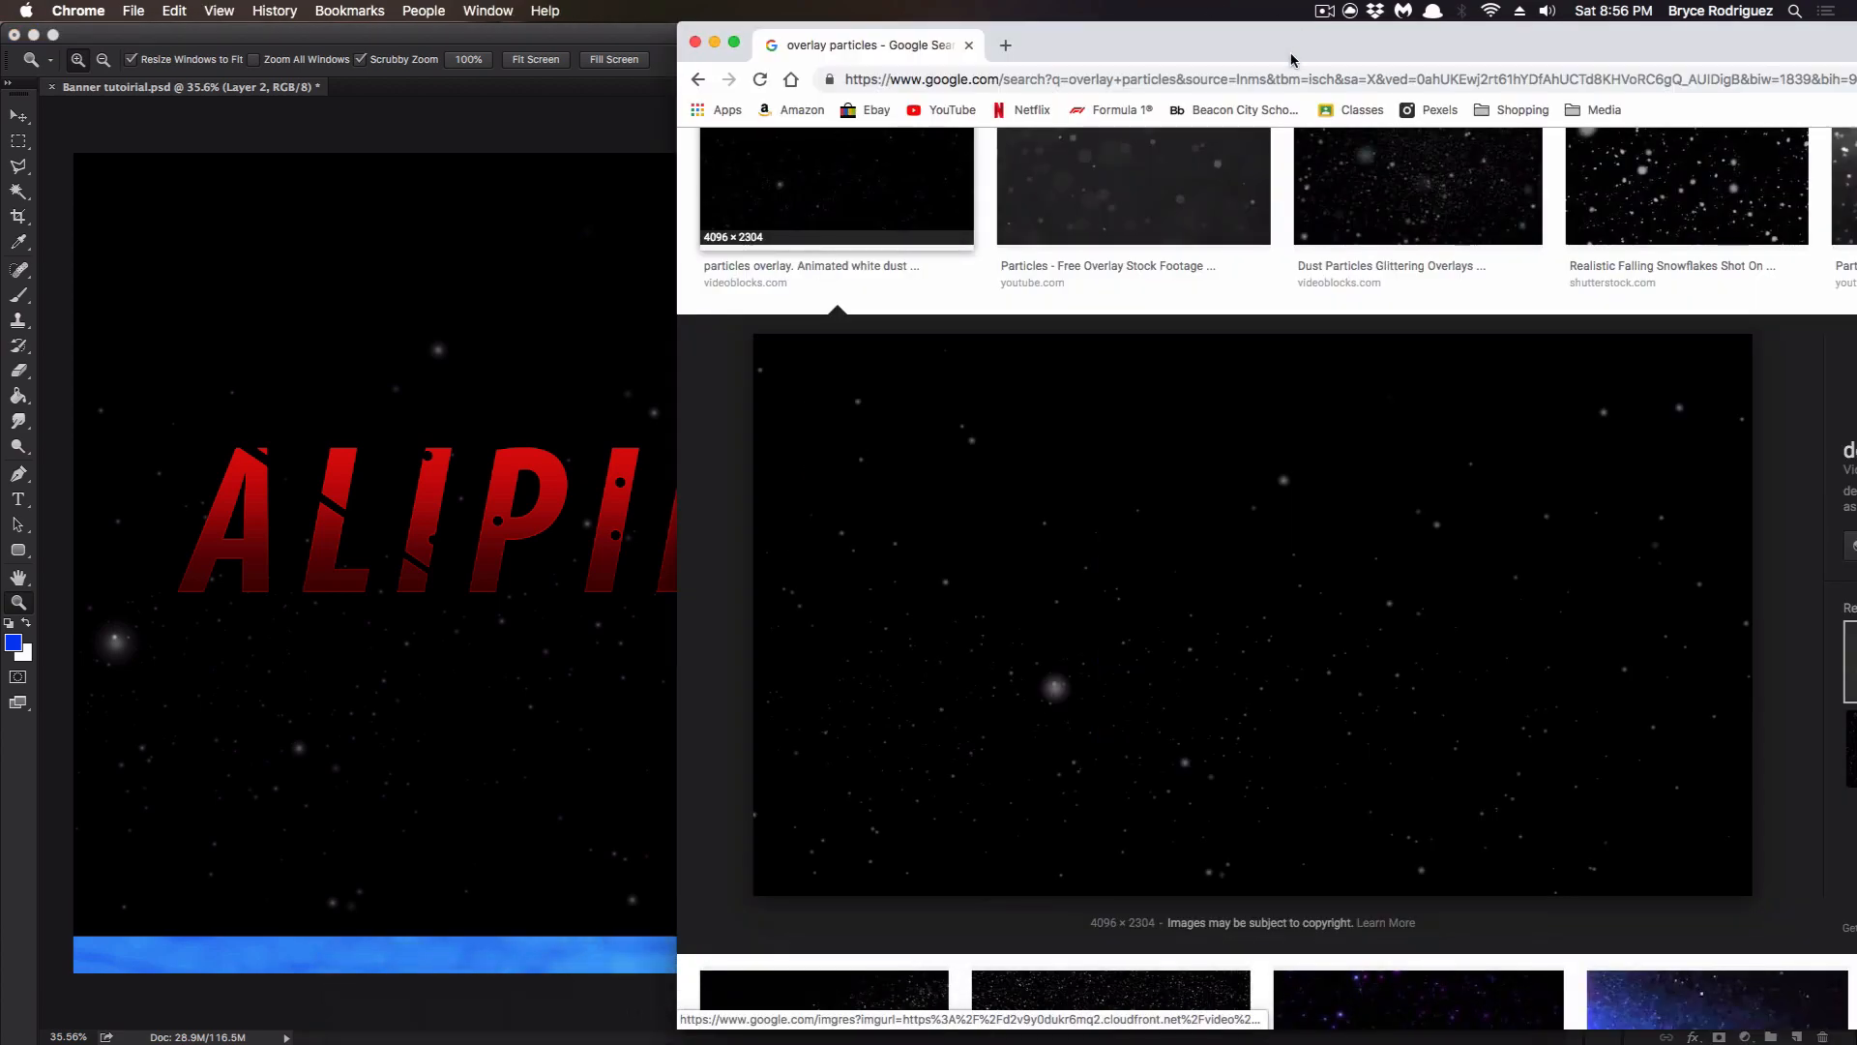
pyautogui.moveTo(1227, 49); pyautogui.dragTo(751, 48)
pyautogui.click(747, 73)
pyautogui.write('sparks')
pyautogui.press('Return')
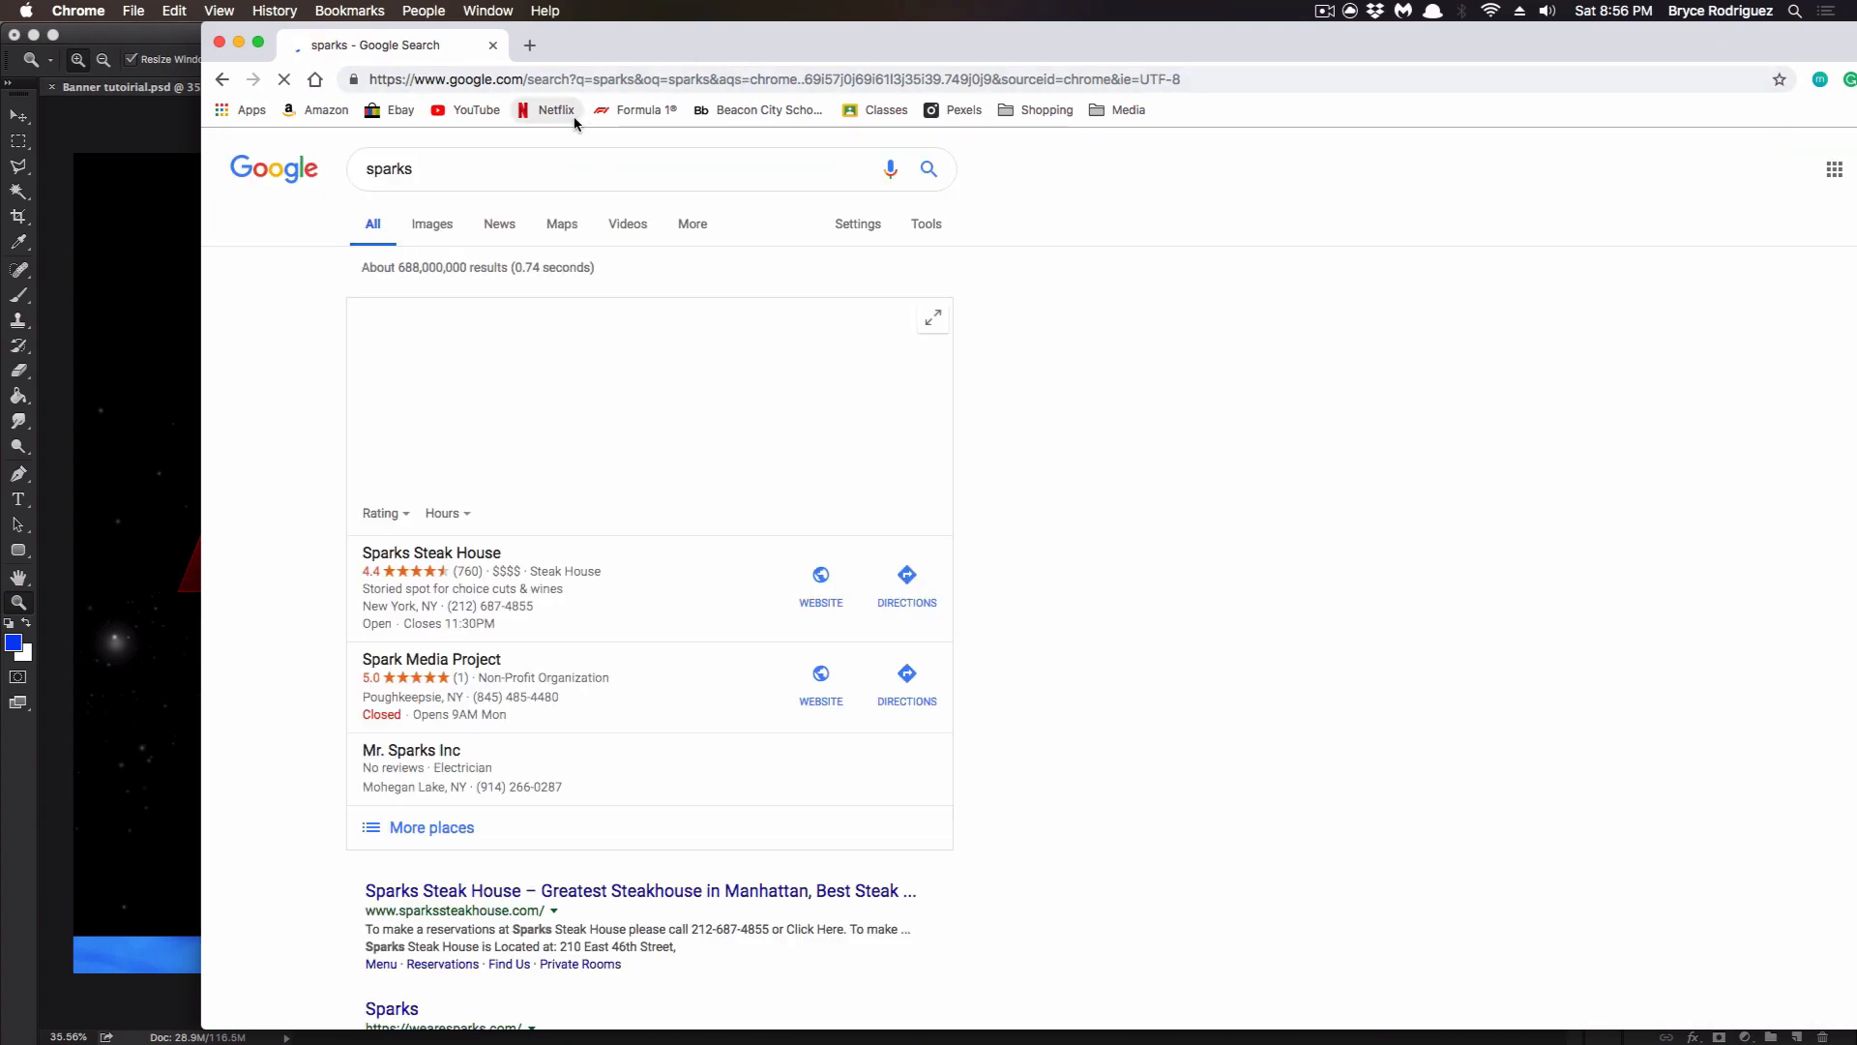
pyautogui.click(432, 248)
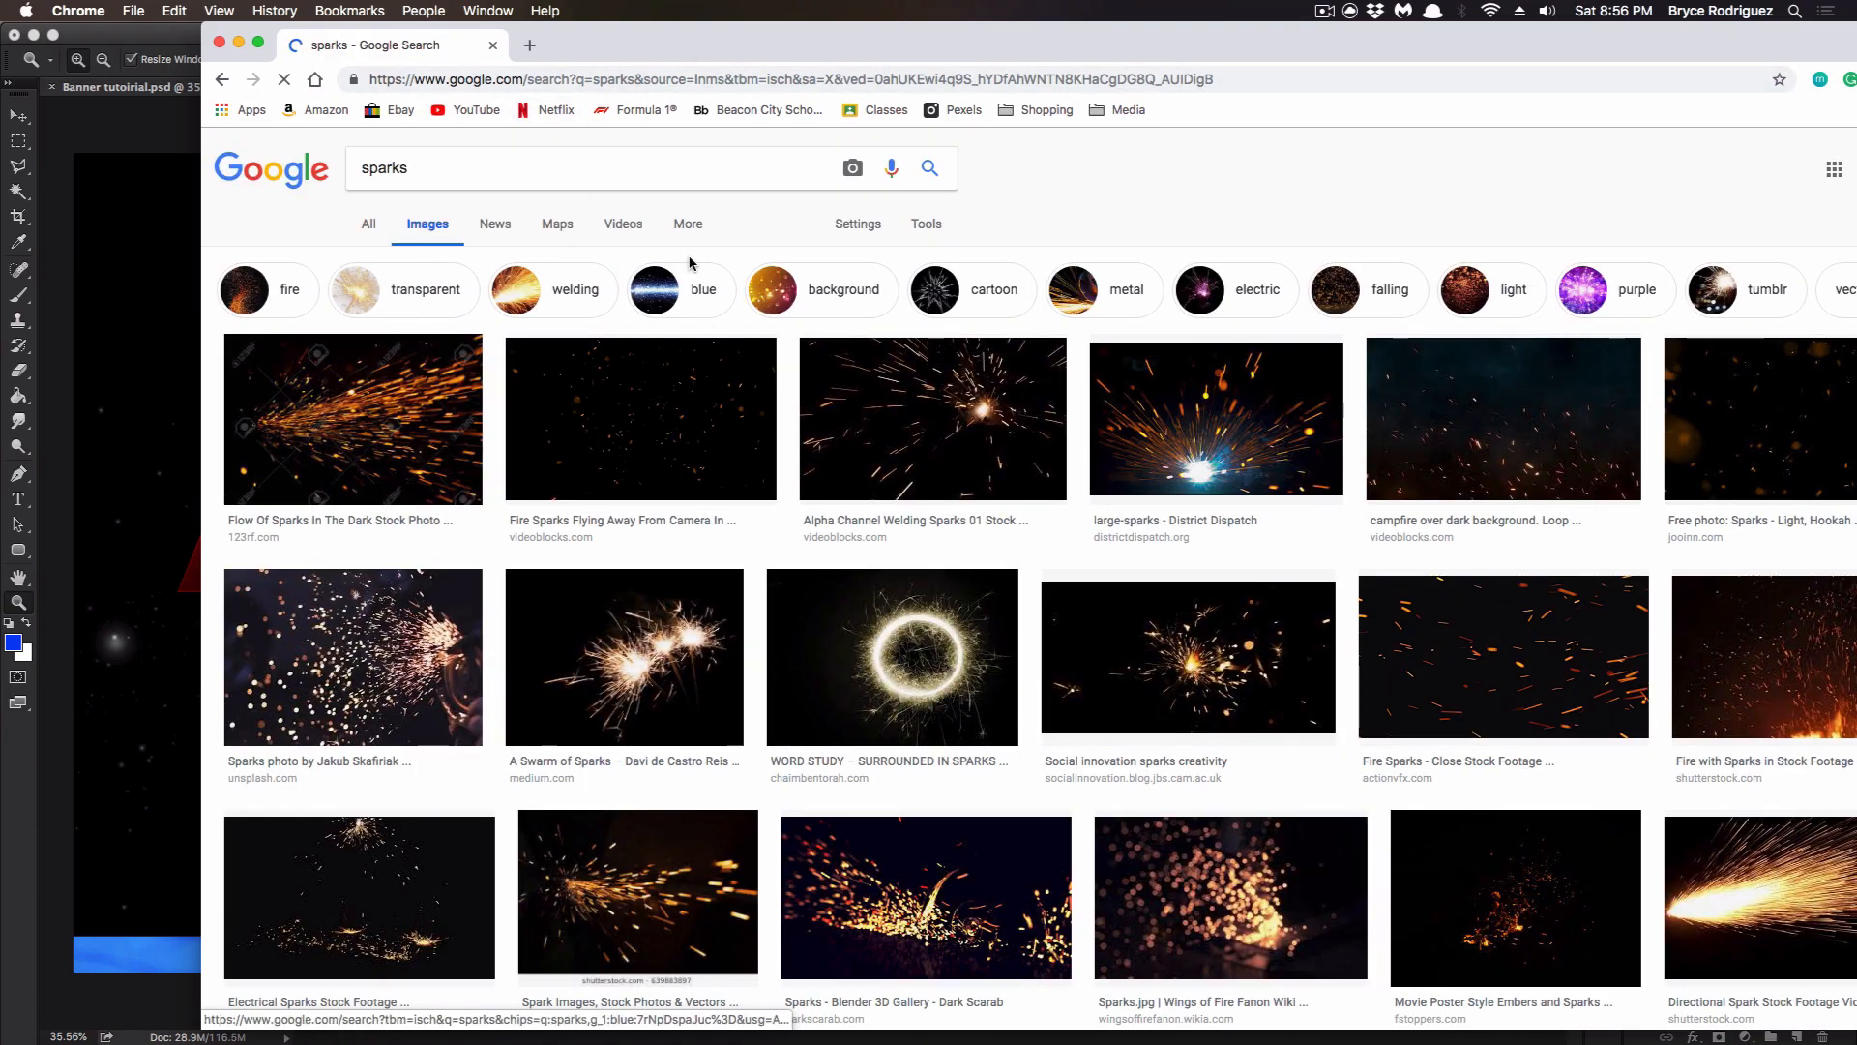
pyautogui.moveTo(699, 49); pyautogui.dragTo(619, 39)
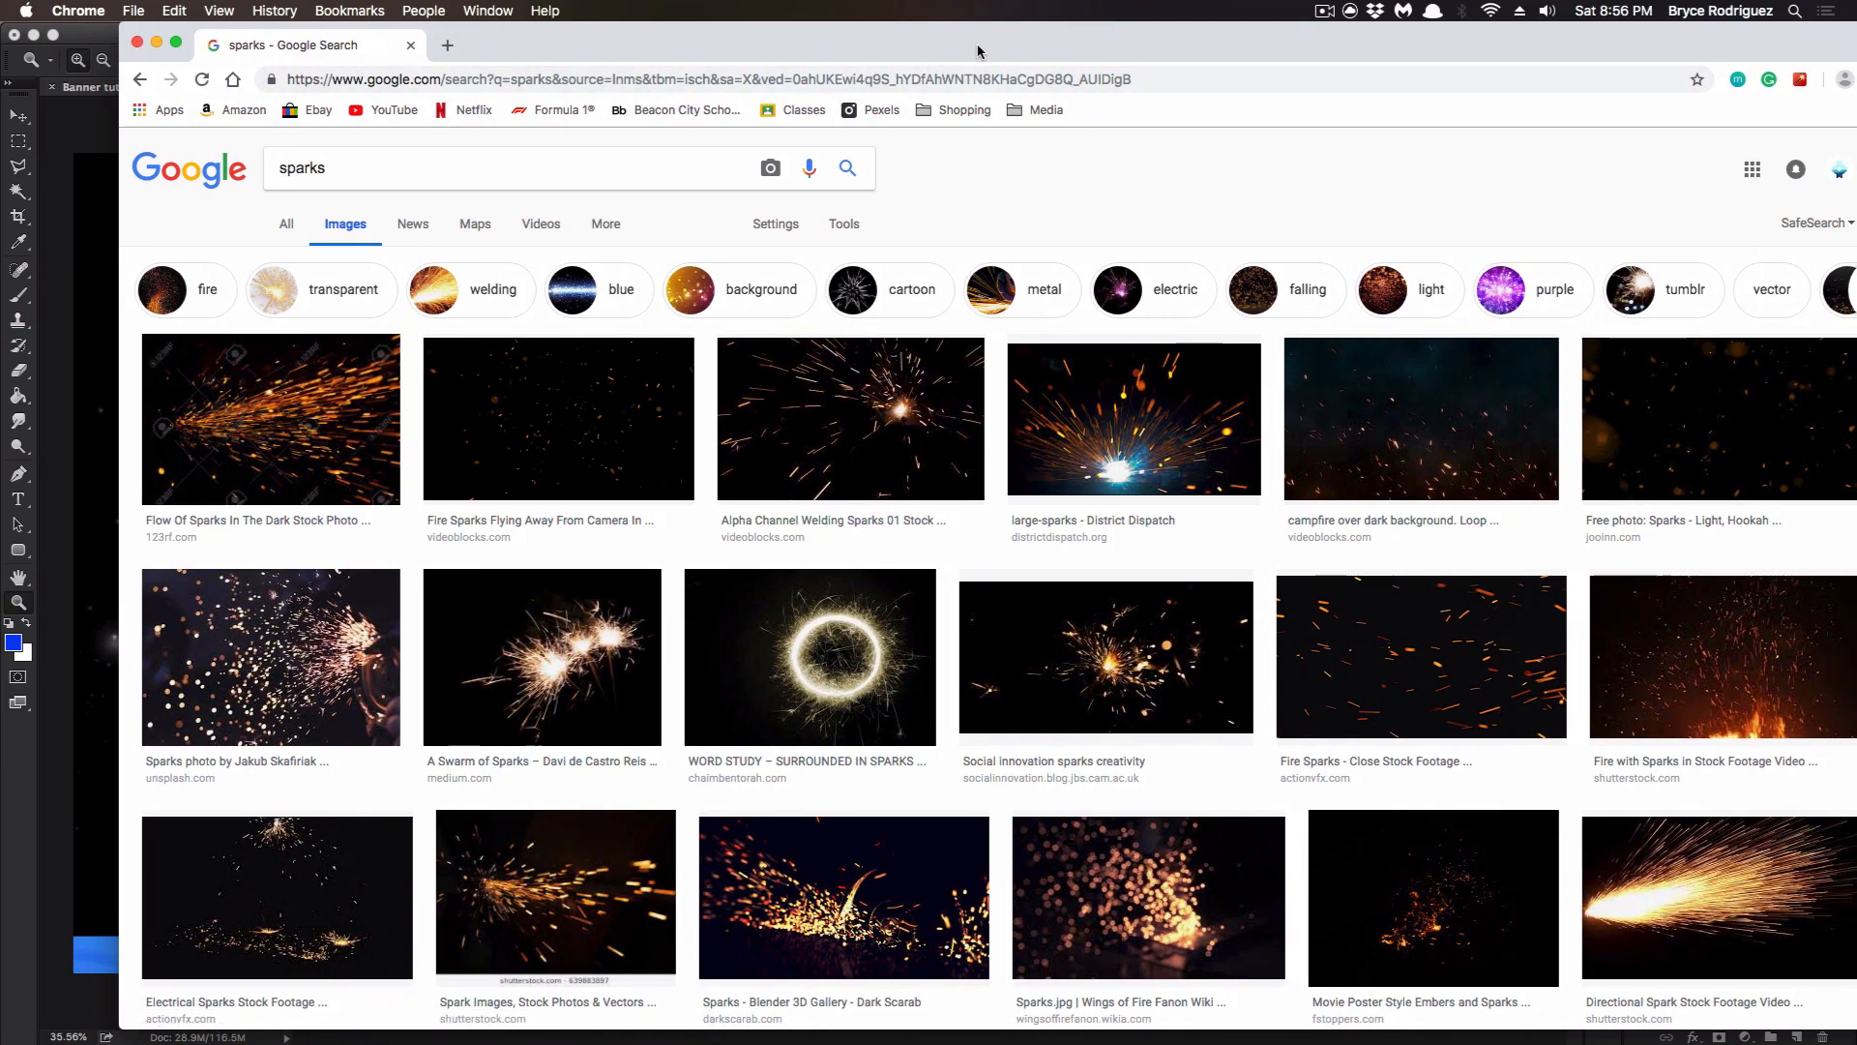
pyautogui.moveTo(977, 51); pyautogui.dragTo(781, 52)
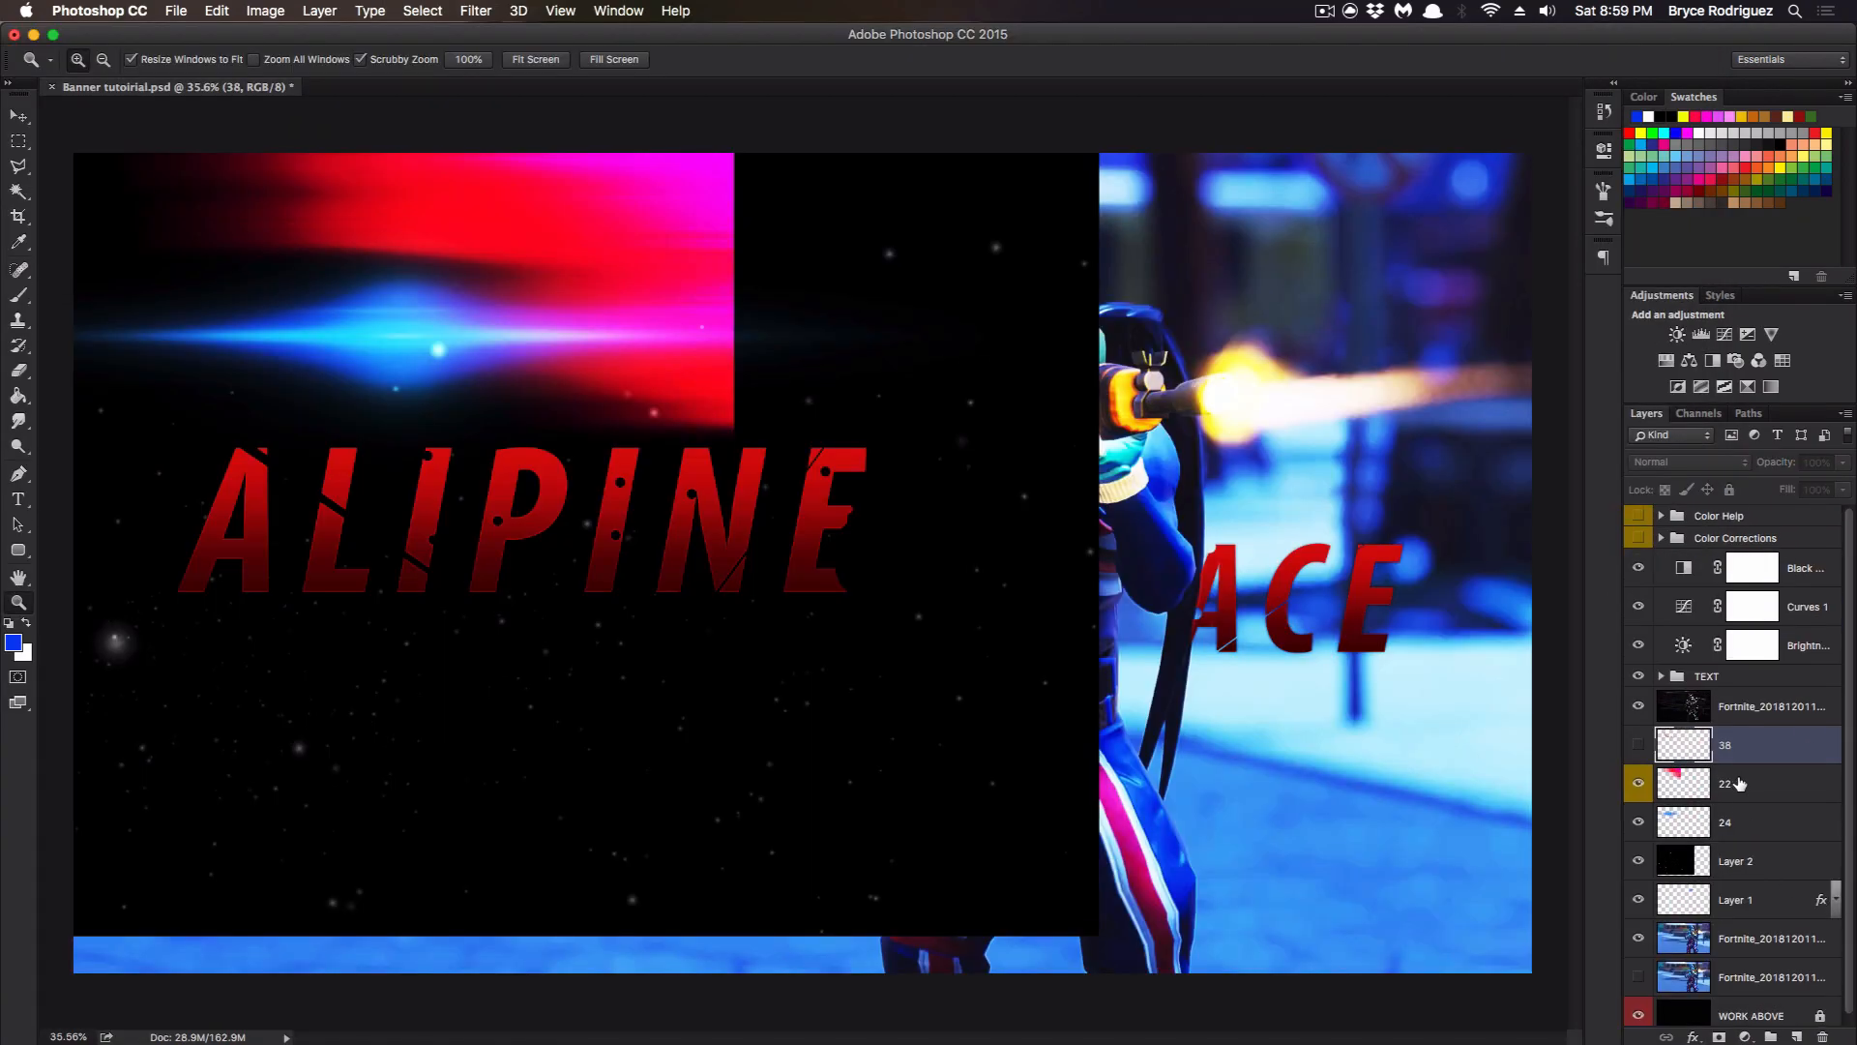
# Hide layers 22, 24 and Layer 2 so that none of the overlay images cover the banner.
pyautogui.scroll(-1, 1634, 861)
pyautogui.click(1636, 813)
pyautogui.click(1638, 773)
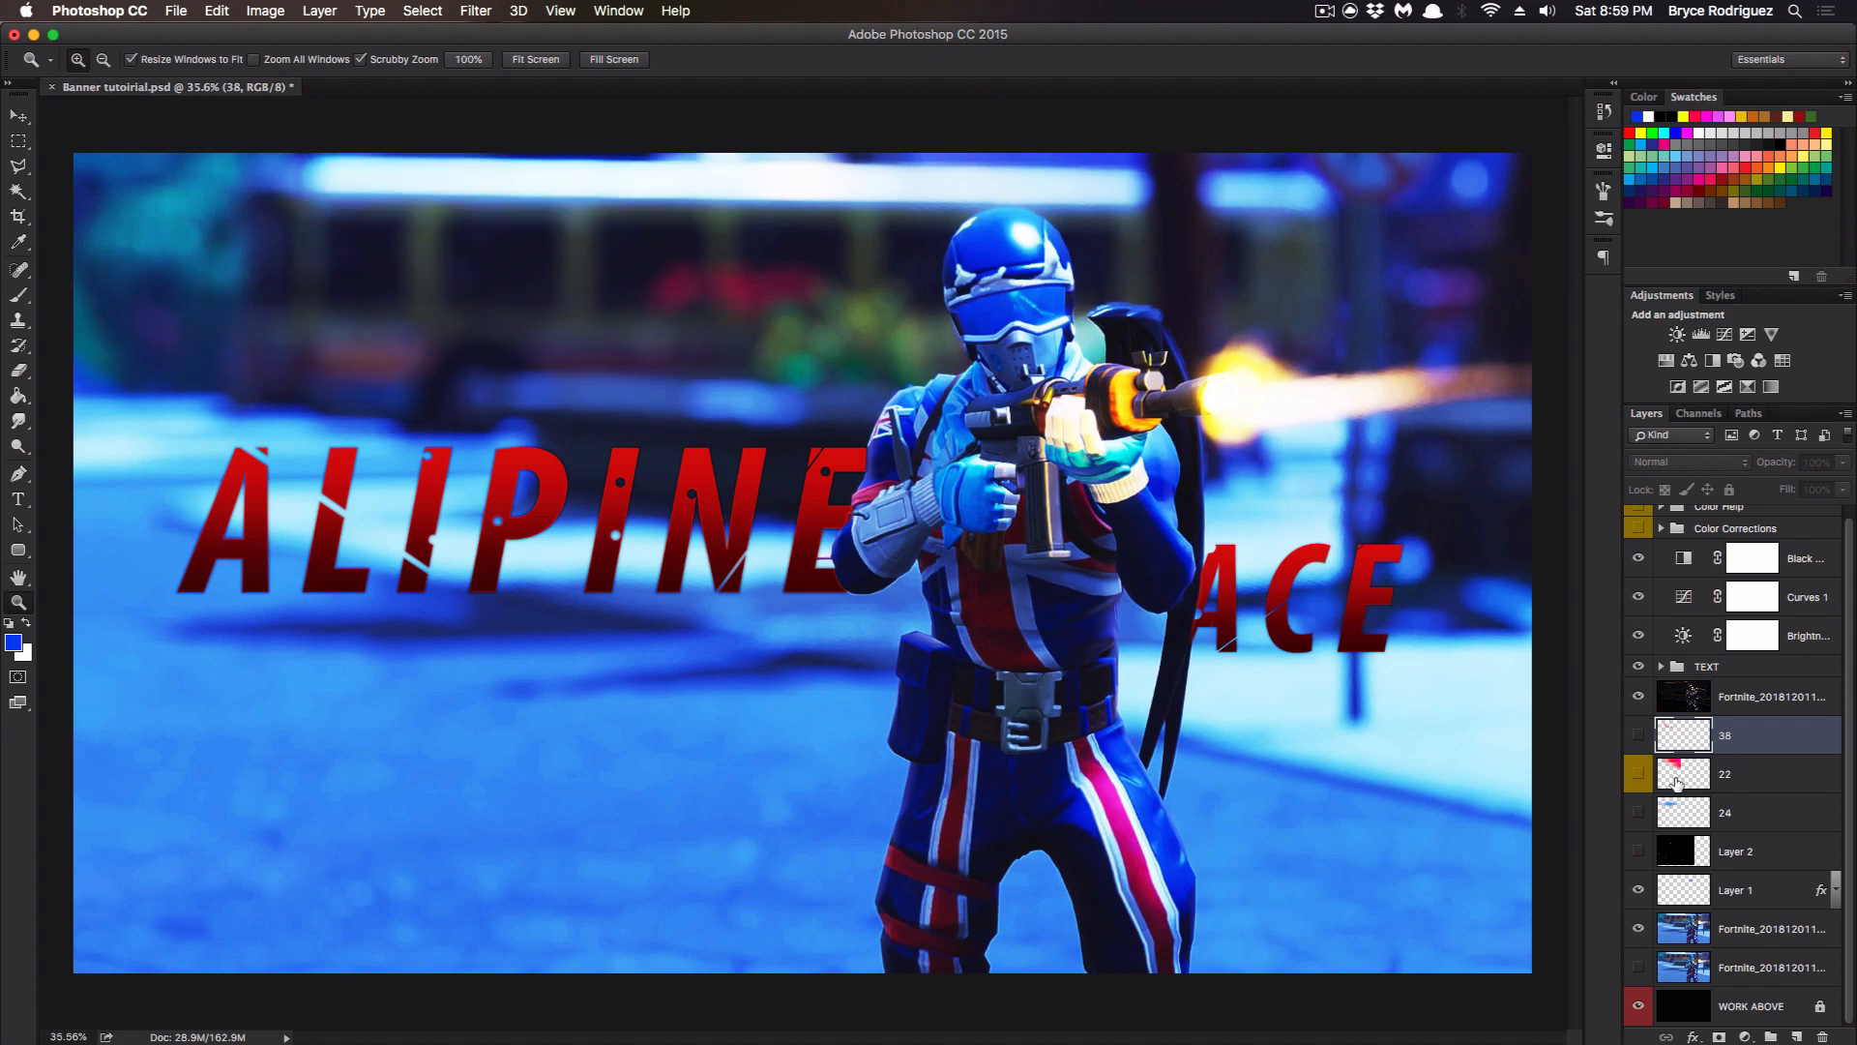
pyautogui.keyDown('alt'); pyautogui.click(148, 585); pyautogui.keyUp('alt')
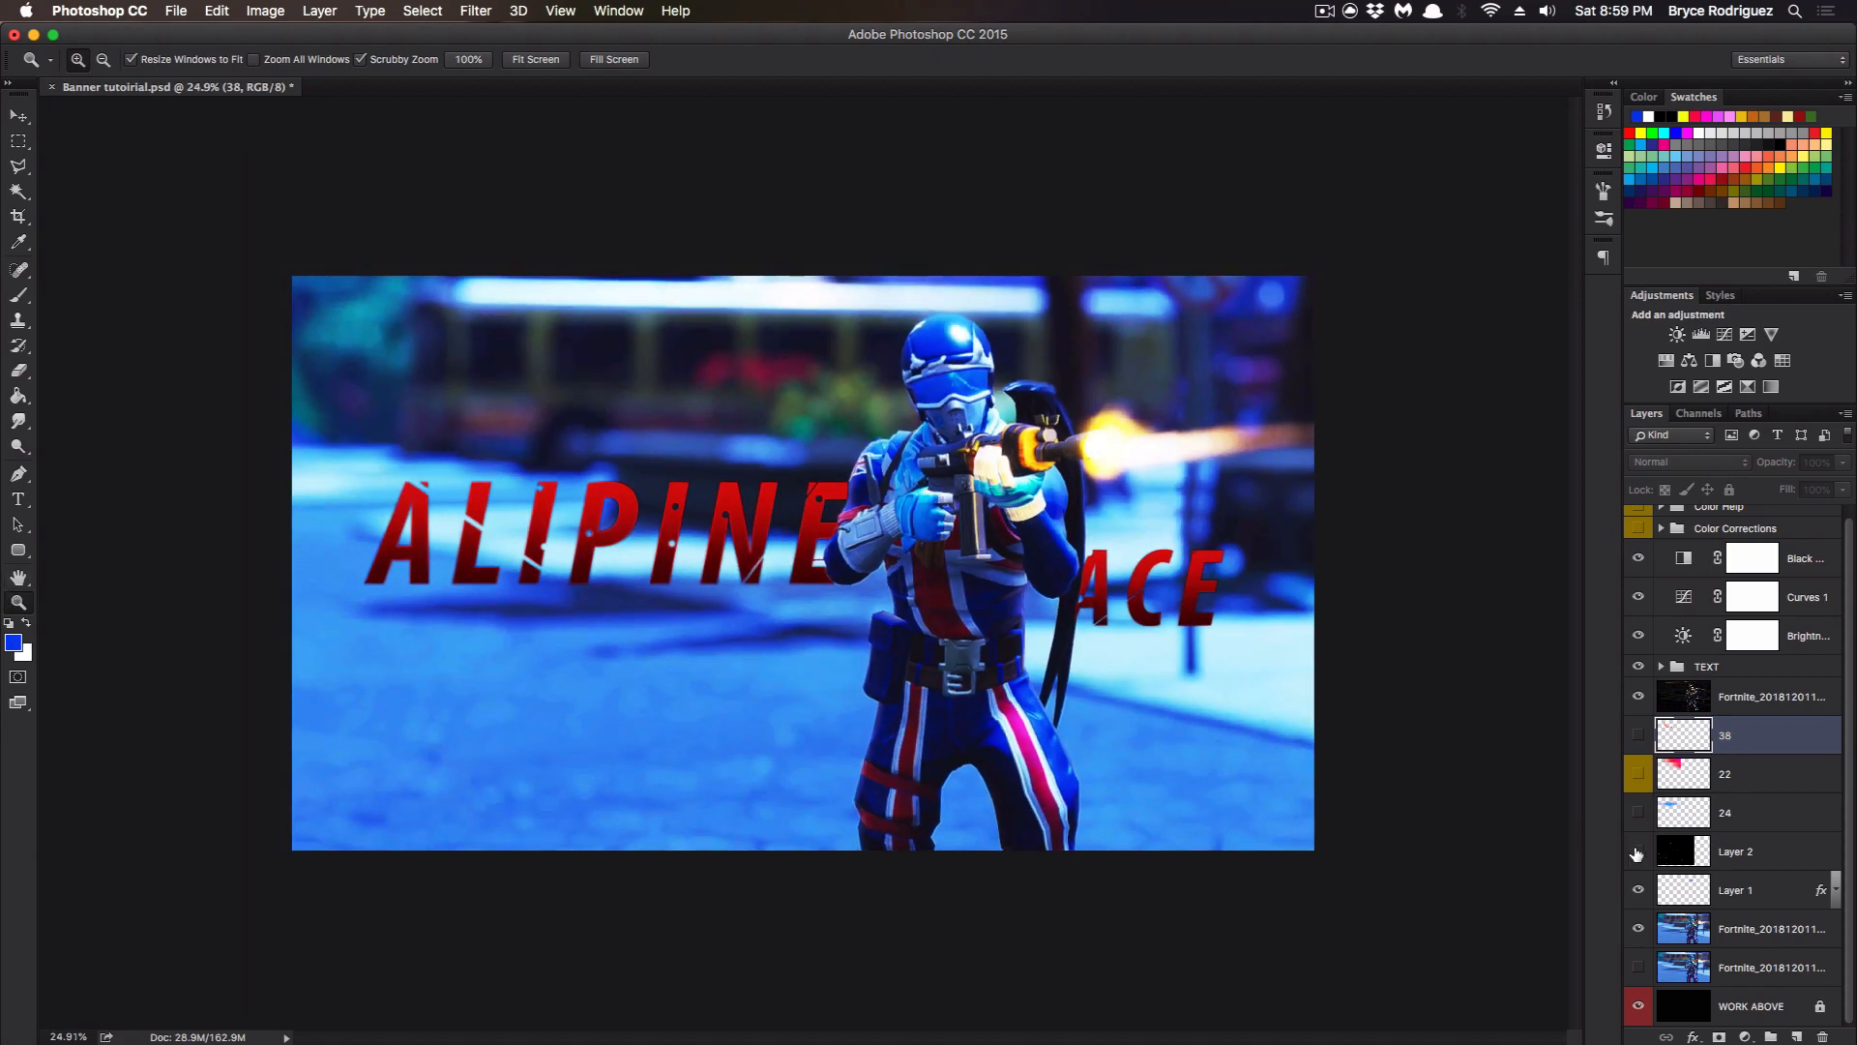
# Show the dust particles Layer 2, move it above the TEXT group, and enlarge it to cover the whole banner.
pyautogui.click(1637, 853)
pyautogui.moveTo(1752, 869); pyautogui.dragTo(1796, 690)
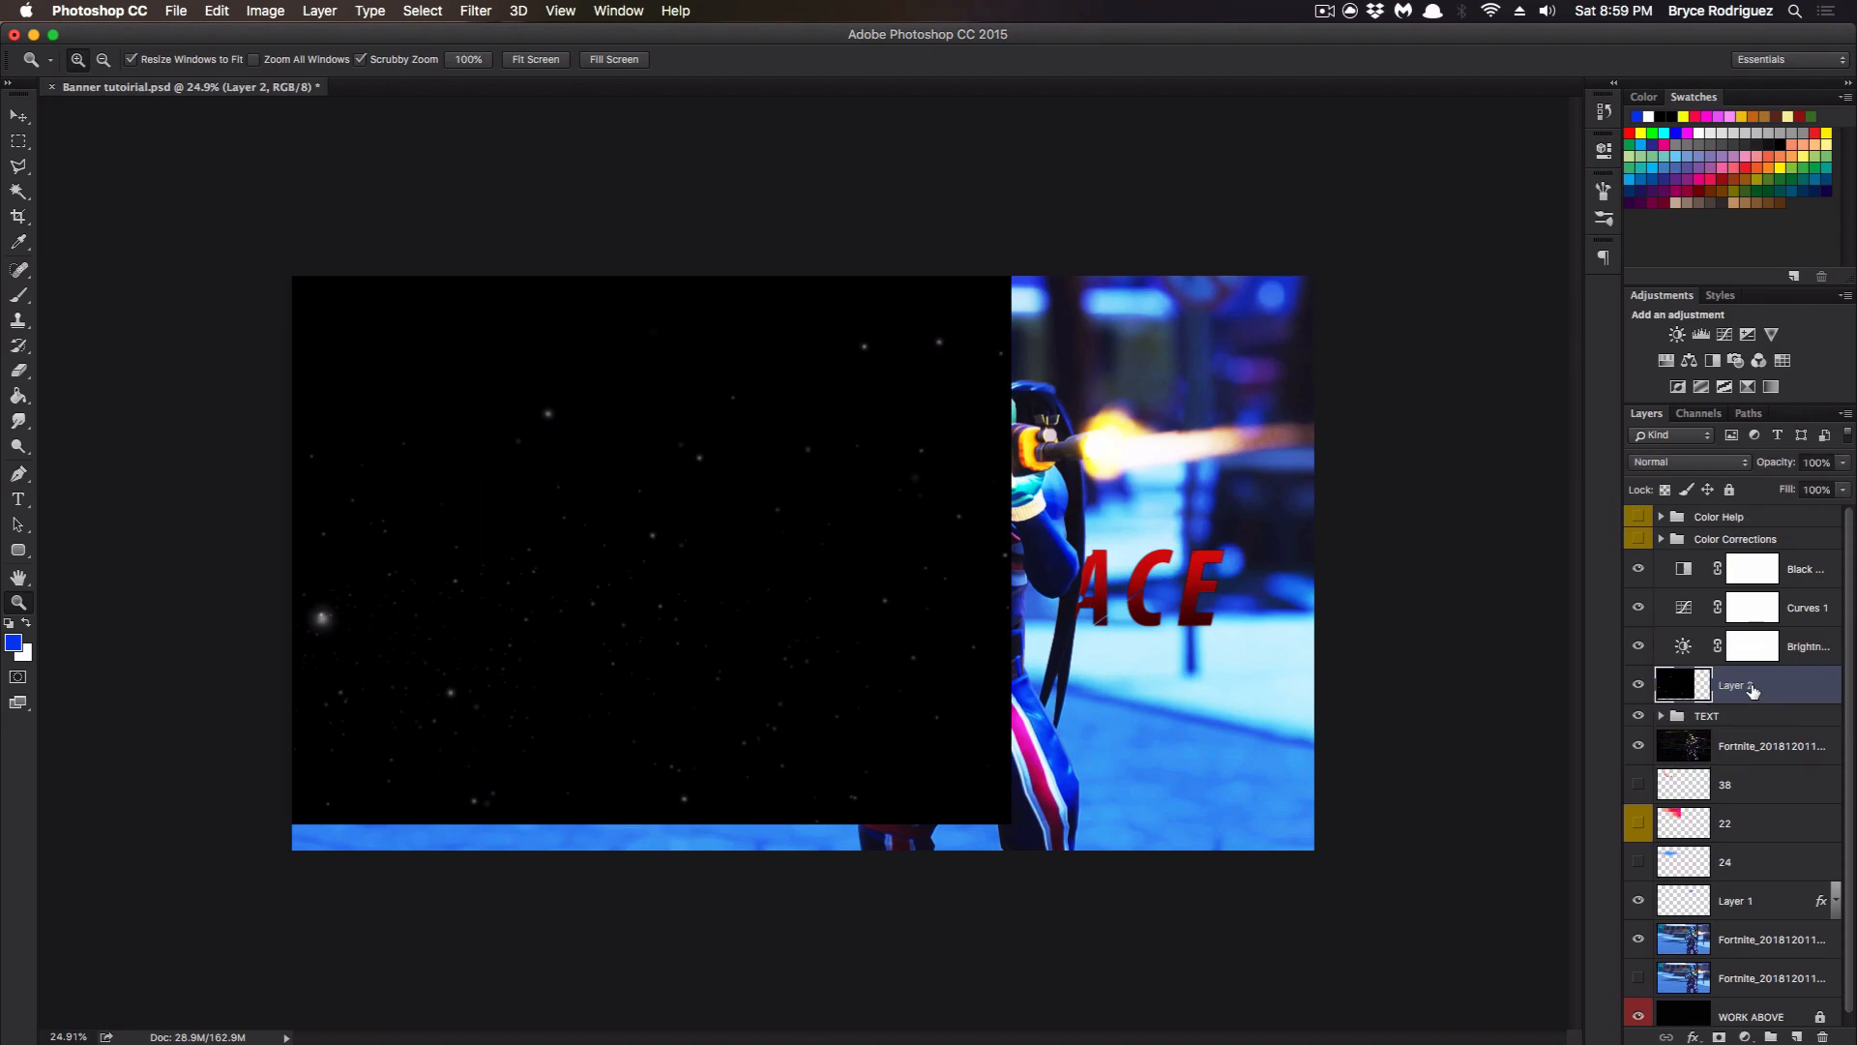
pyautogui.press('super+t')
pyautogui.moveTo(852, 620); pyautogui.dragTo(1108, 616)
pyautogui.moveTo(1279, 829); pyautogui.dragTo(1394, 894)
pyautogui.moveTo(1222, 725); pyautogui.dragTo(1182, 717)
pyautogui.press('z')
# Compare blend modes for Layer 2, set it to Screen at 50% opacity, and check its effect by hiding and showing it.
pyautogui.click(1688, 462)
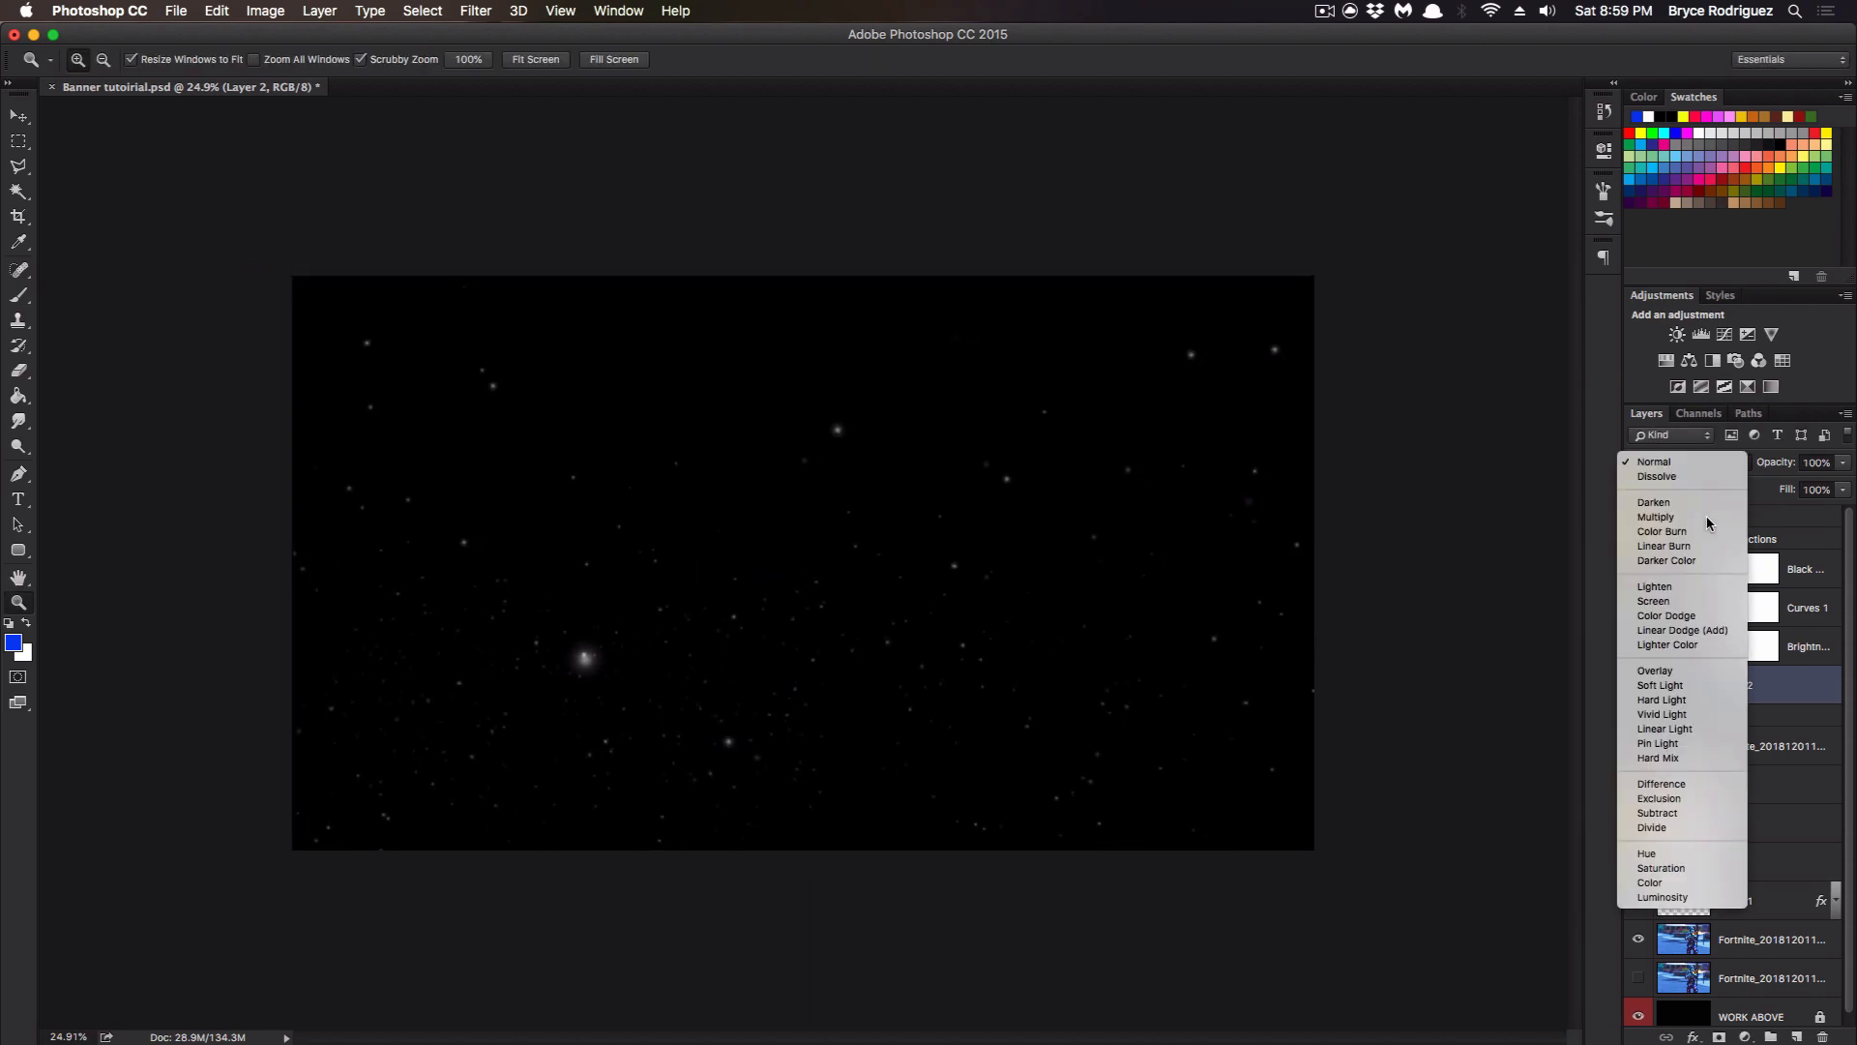
pyautogui.click(1680, 674)
pyautogui.click(1703, 462)
pyautogui.click(1705, 477)
pyautogui.click(1707, 463)
pyautogui.click(1705, 490)
pyautogui.click(1702, 462)
pyautogui.click(1700, 476)
pyautogui.click(1699, 463)
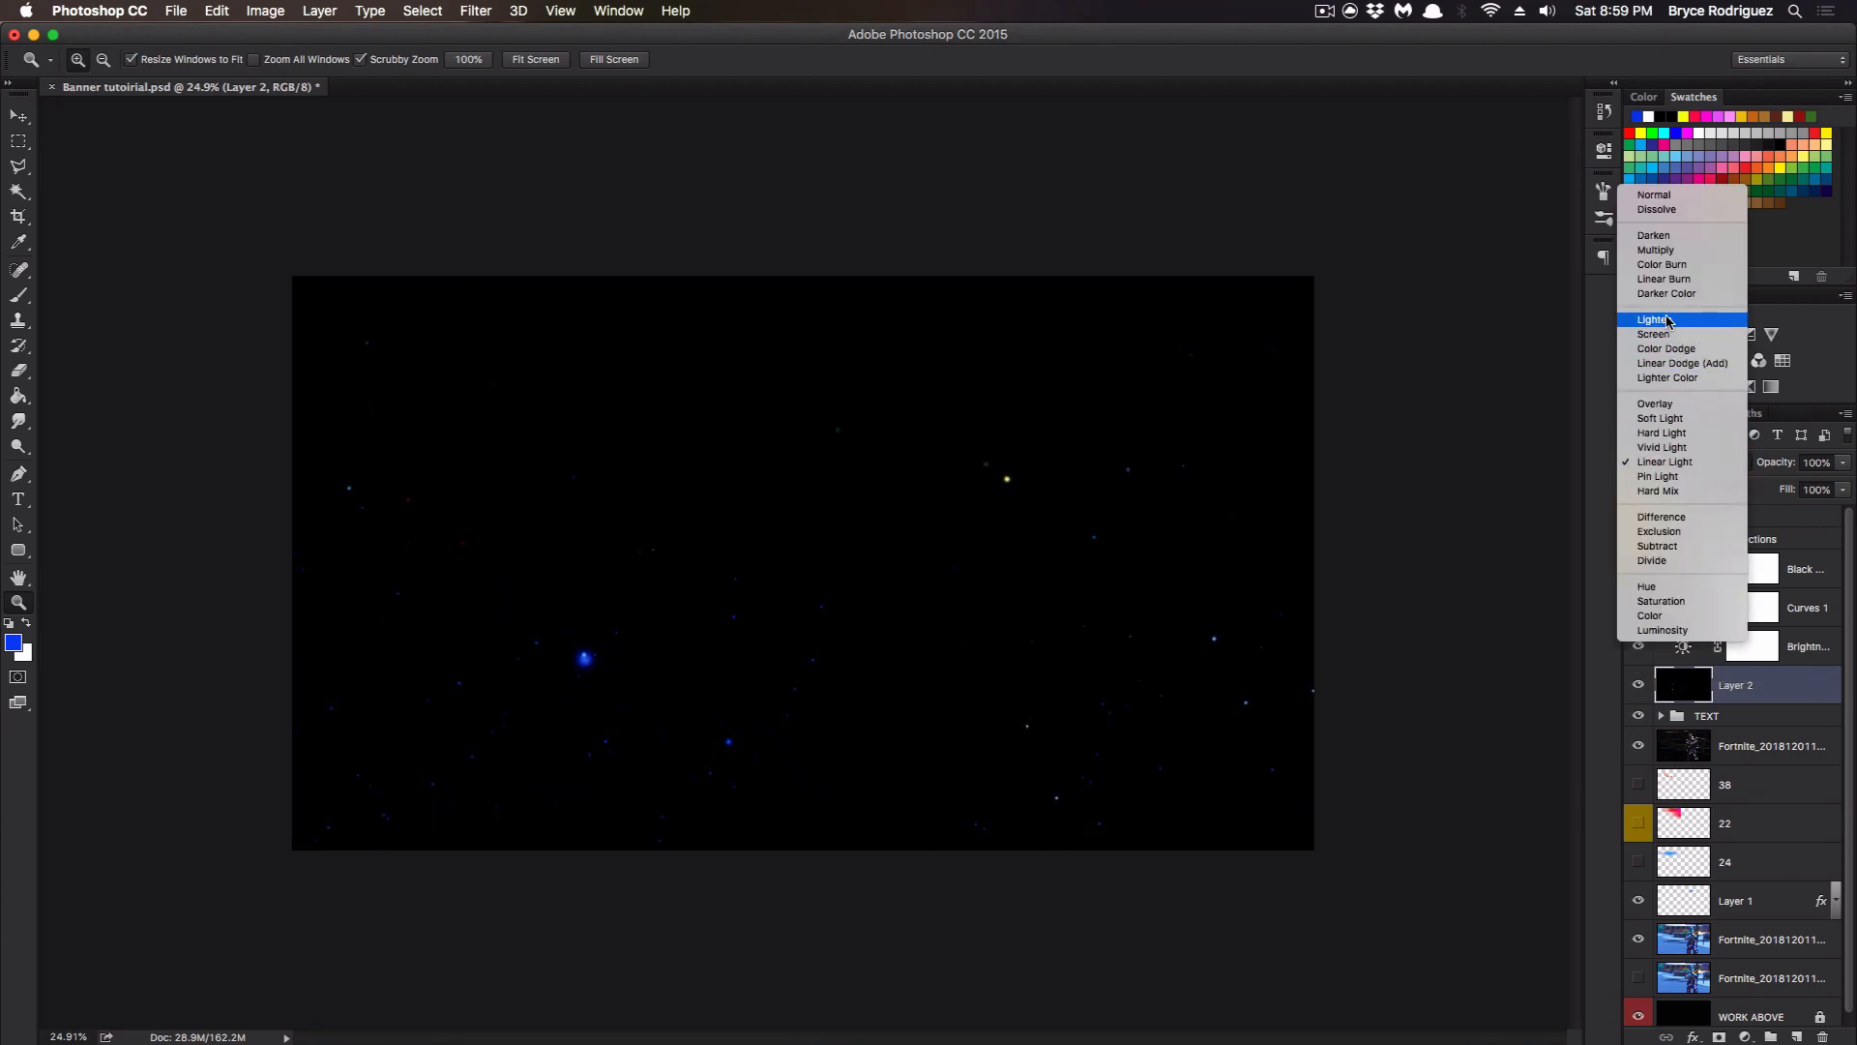
pyautogui.click(1683, 331)
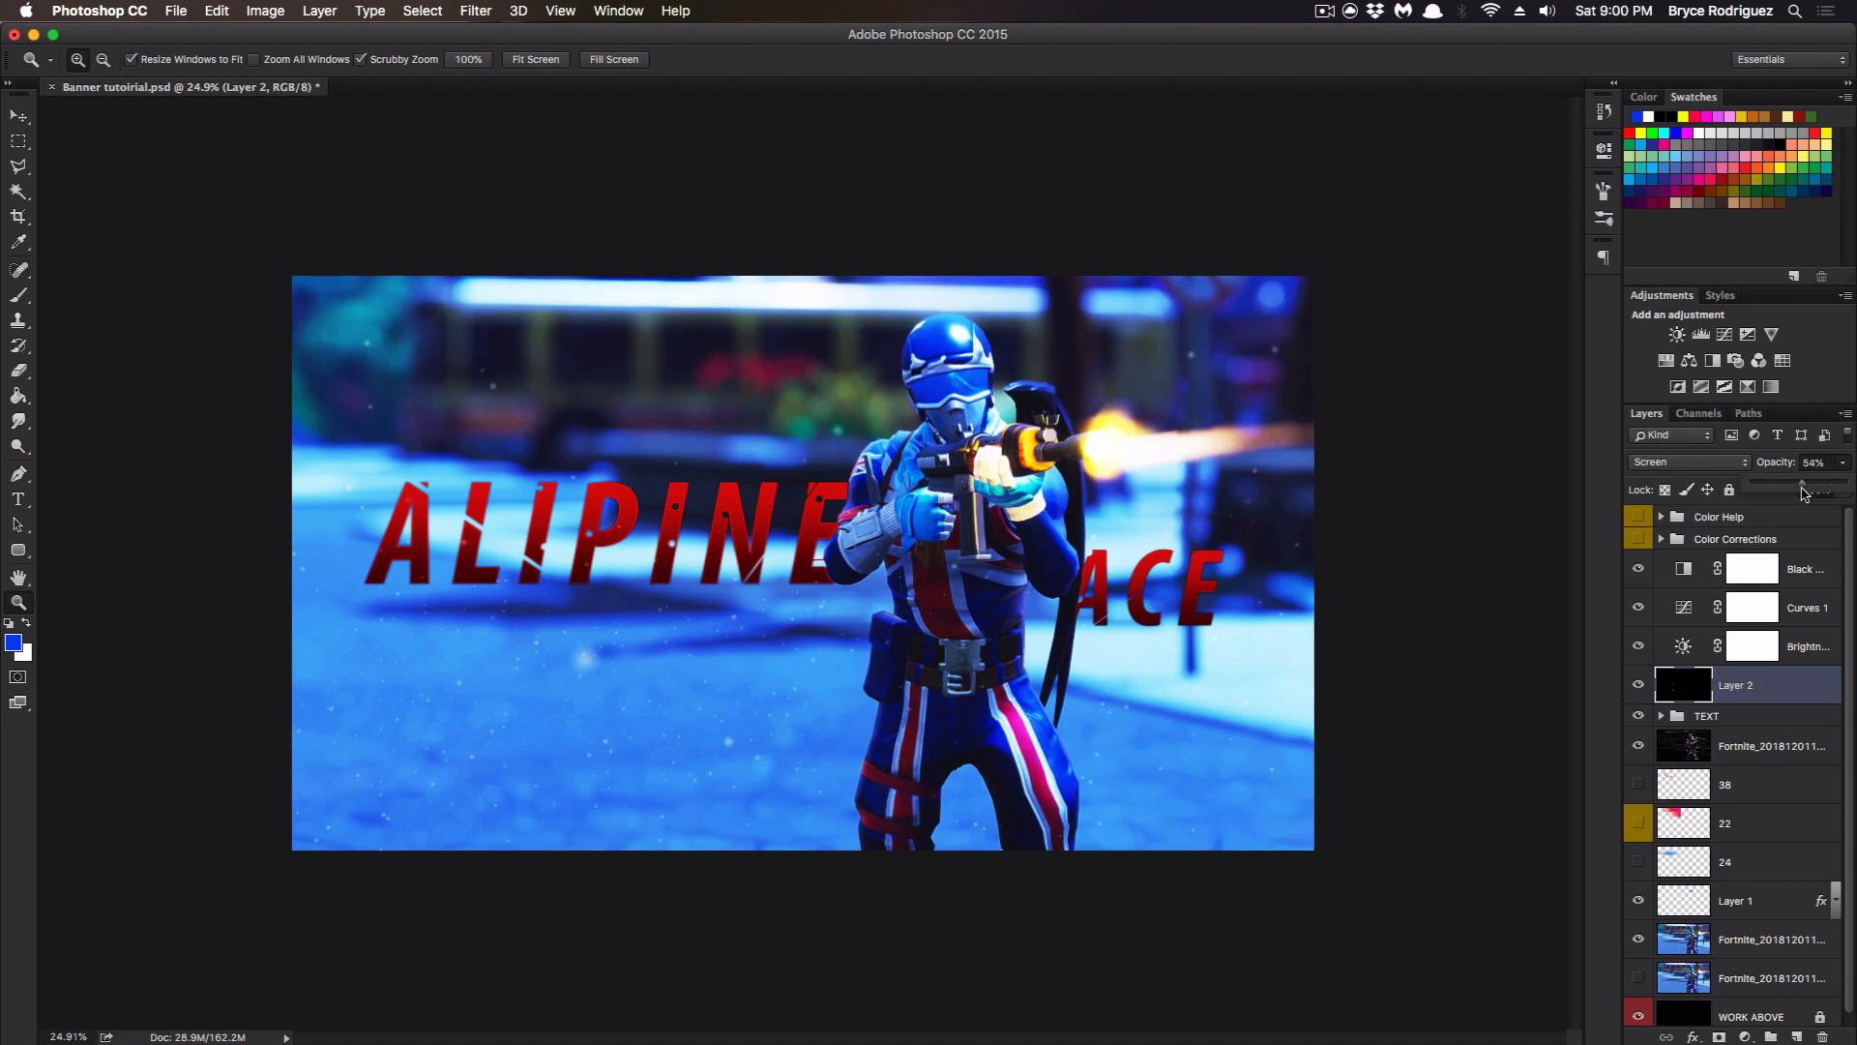
pyautogui.click(1636, 687)
pyautogui.click(1637, 687)
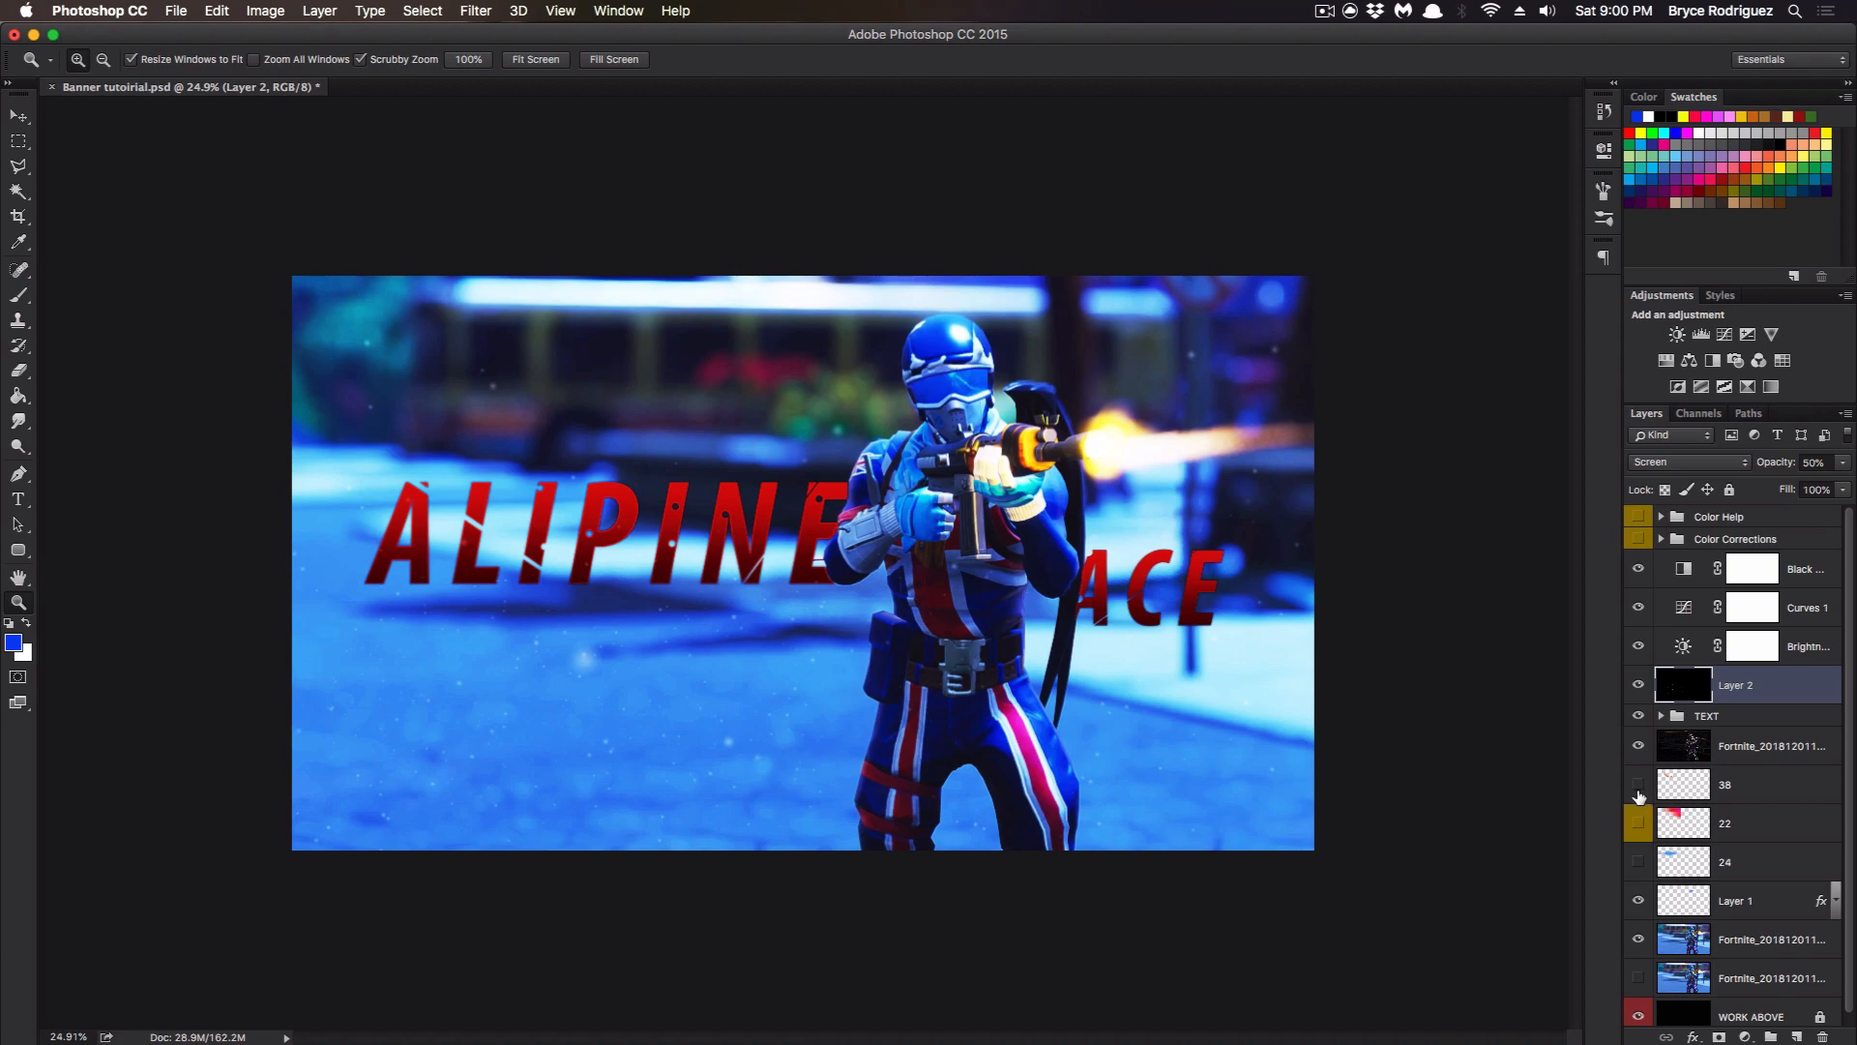
# Show the orange streak on layer 38 and shift its hue to -37 with Hue/Saturation.
pyautogui.click(1637, 787)
pyautogui.click(1753, 789)
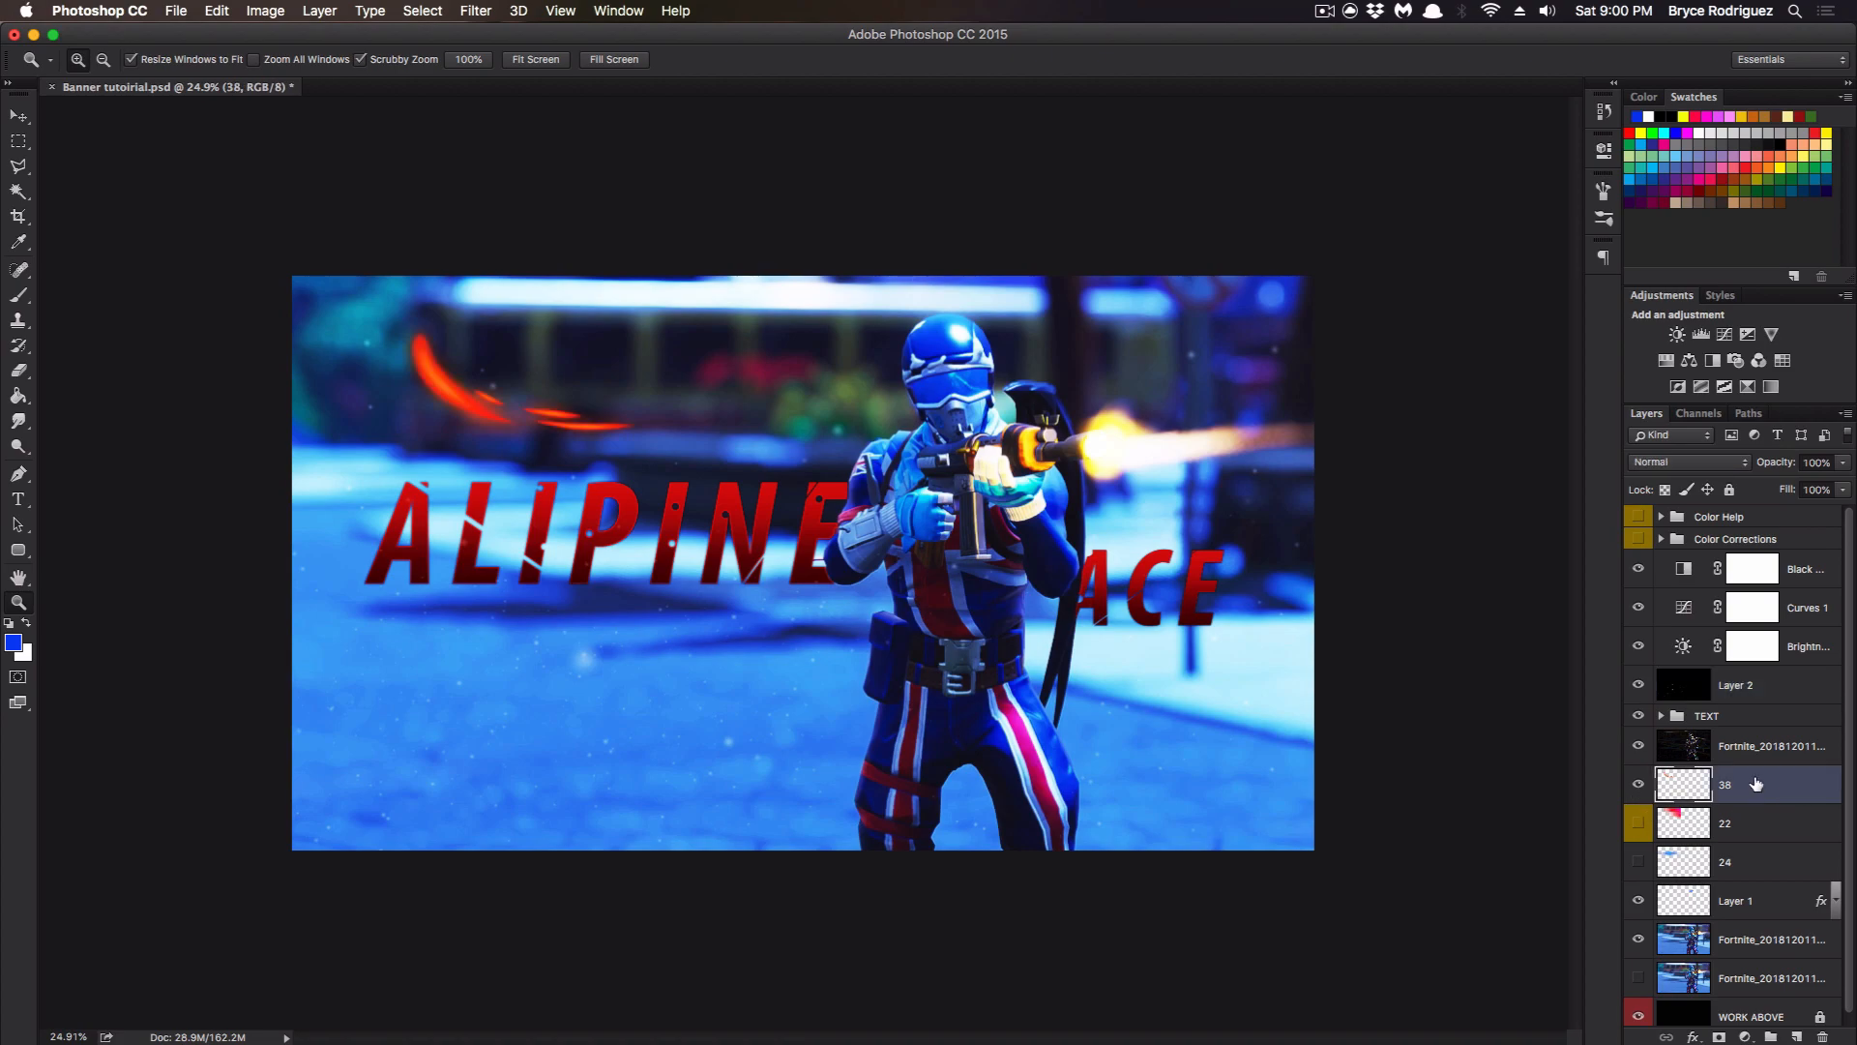
pyautogui.press('super+u')
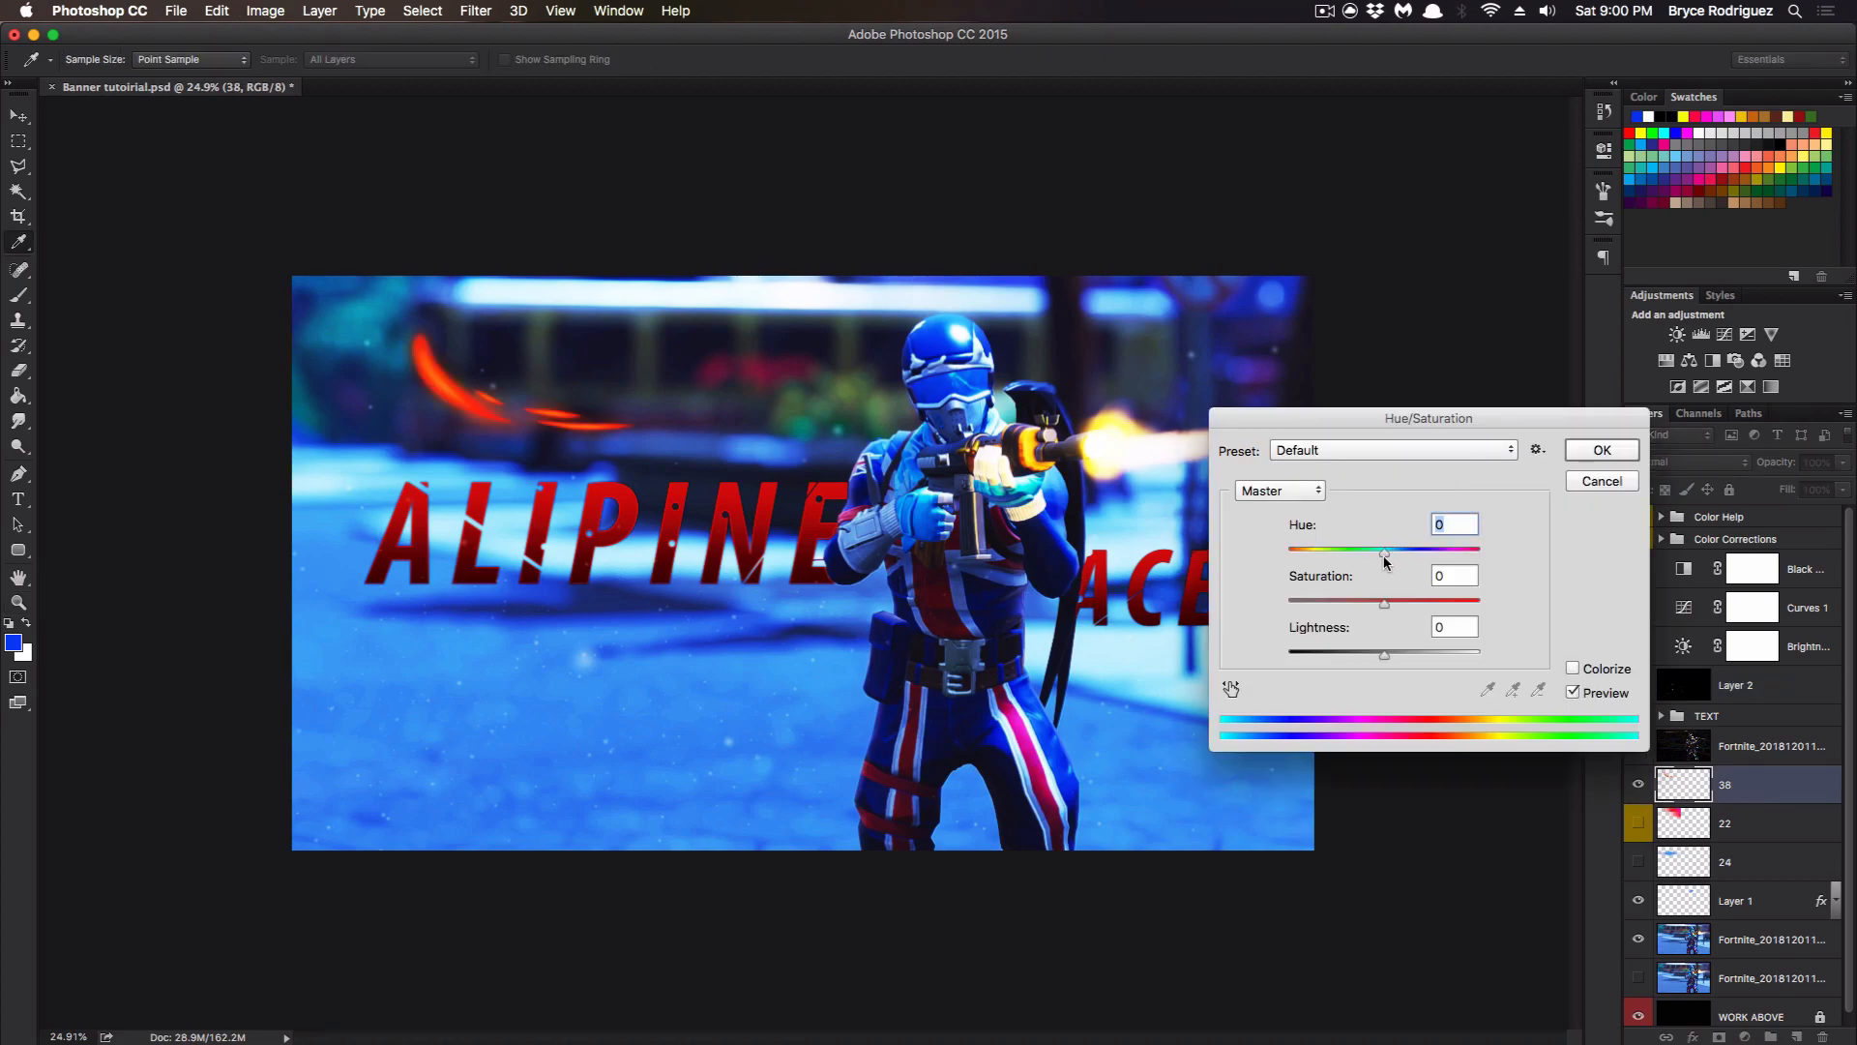
pyautogui.moveTo(1379, 550)
pyautogui.mouseDown()
pyautogui.moveTo(1348, 550)
pyautogui.moveTo(1471, 549)
pyautogui.moveTo(1303, 550)
pyautogui.moveTo(1350, 550)
pyautogui.mouseUp()
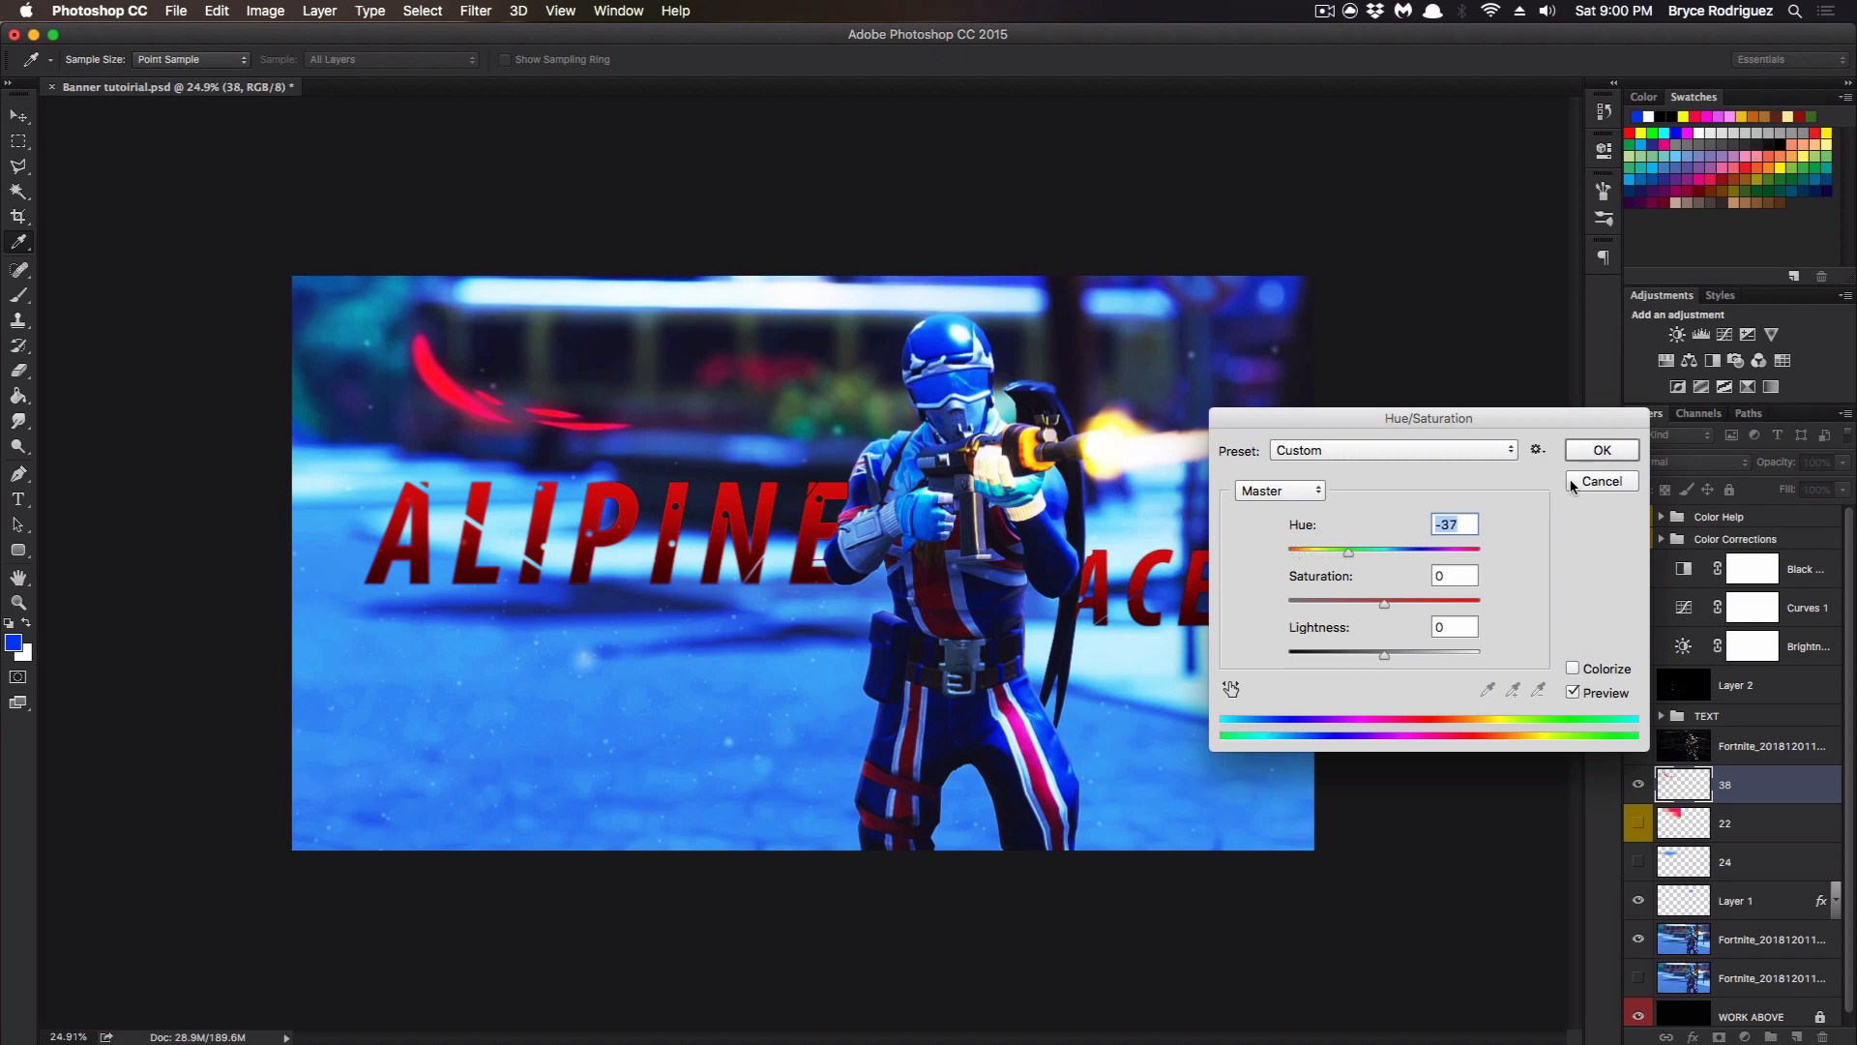
pyautogui.click(1613, 453)
pyautogui.press('z')
# Move the layer 38 streak down and over so it curves beneath the first letters of ALIPINE.
pyautogui.hotkey('ctrl', 't')
pyautogui.moveTo(576, 415); pyautogui.dragTo(481, 586)
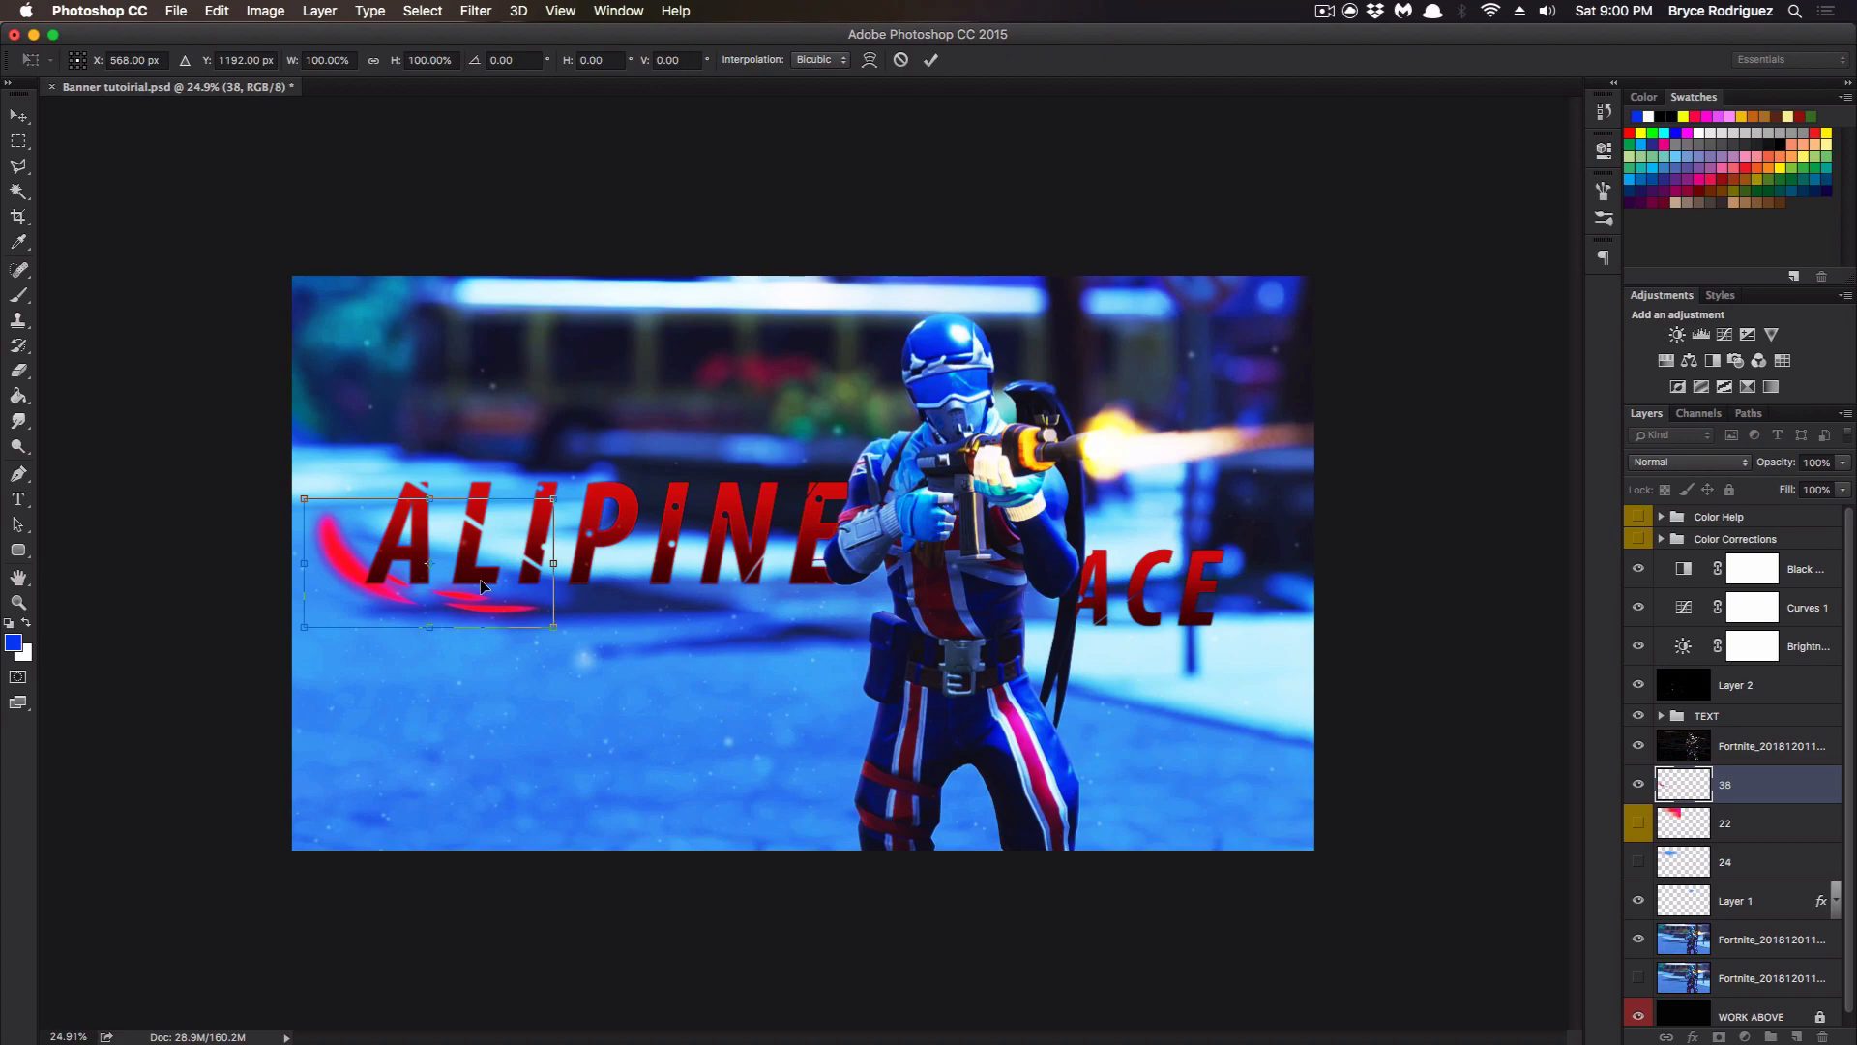
pyautogui.press('Return')
pyautogui.hotkey('ctrl', 'u')
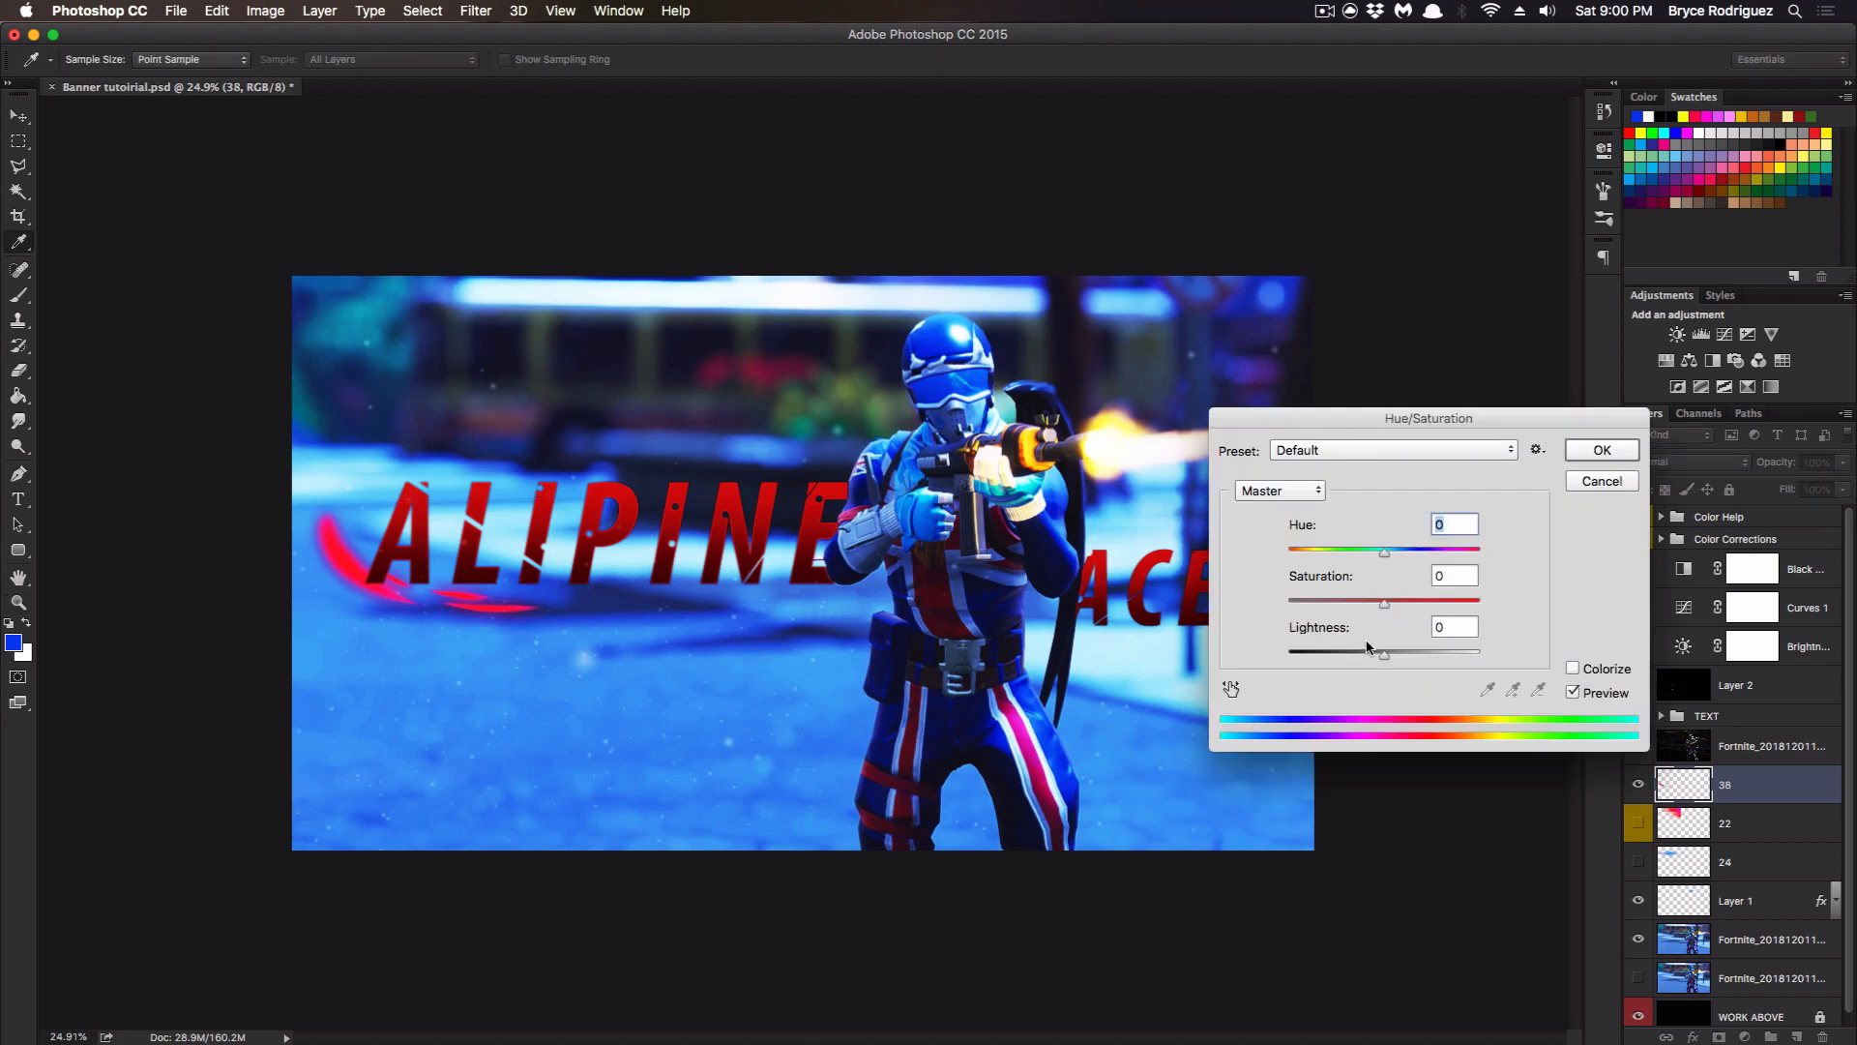
pyautogui.click(1588, 461)
pyautogui.scroll(-1, 1772, 853)
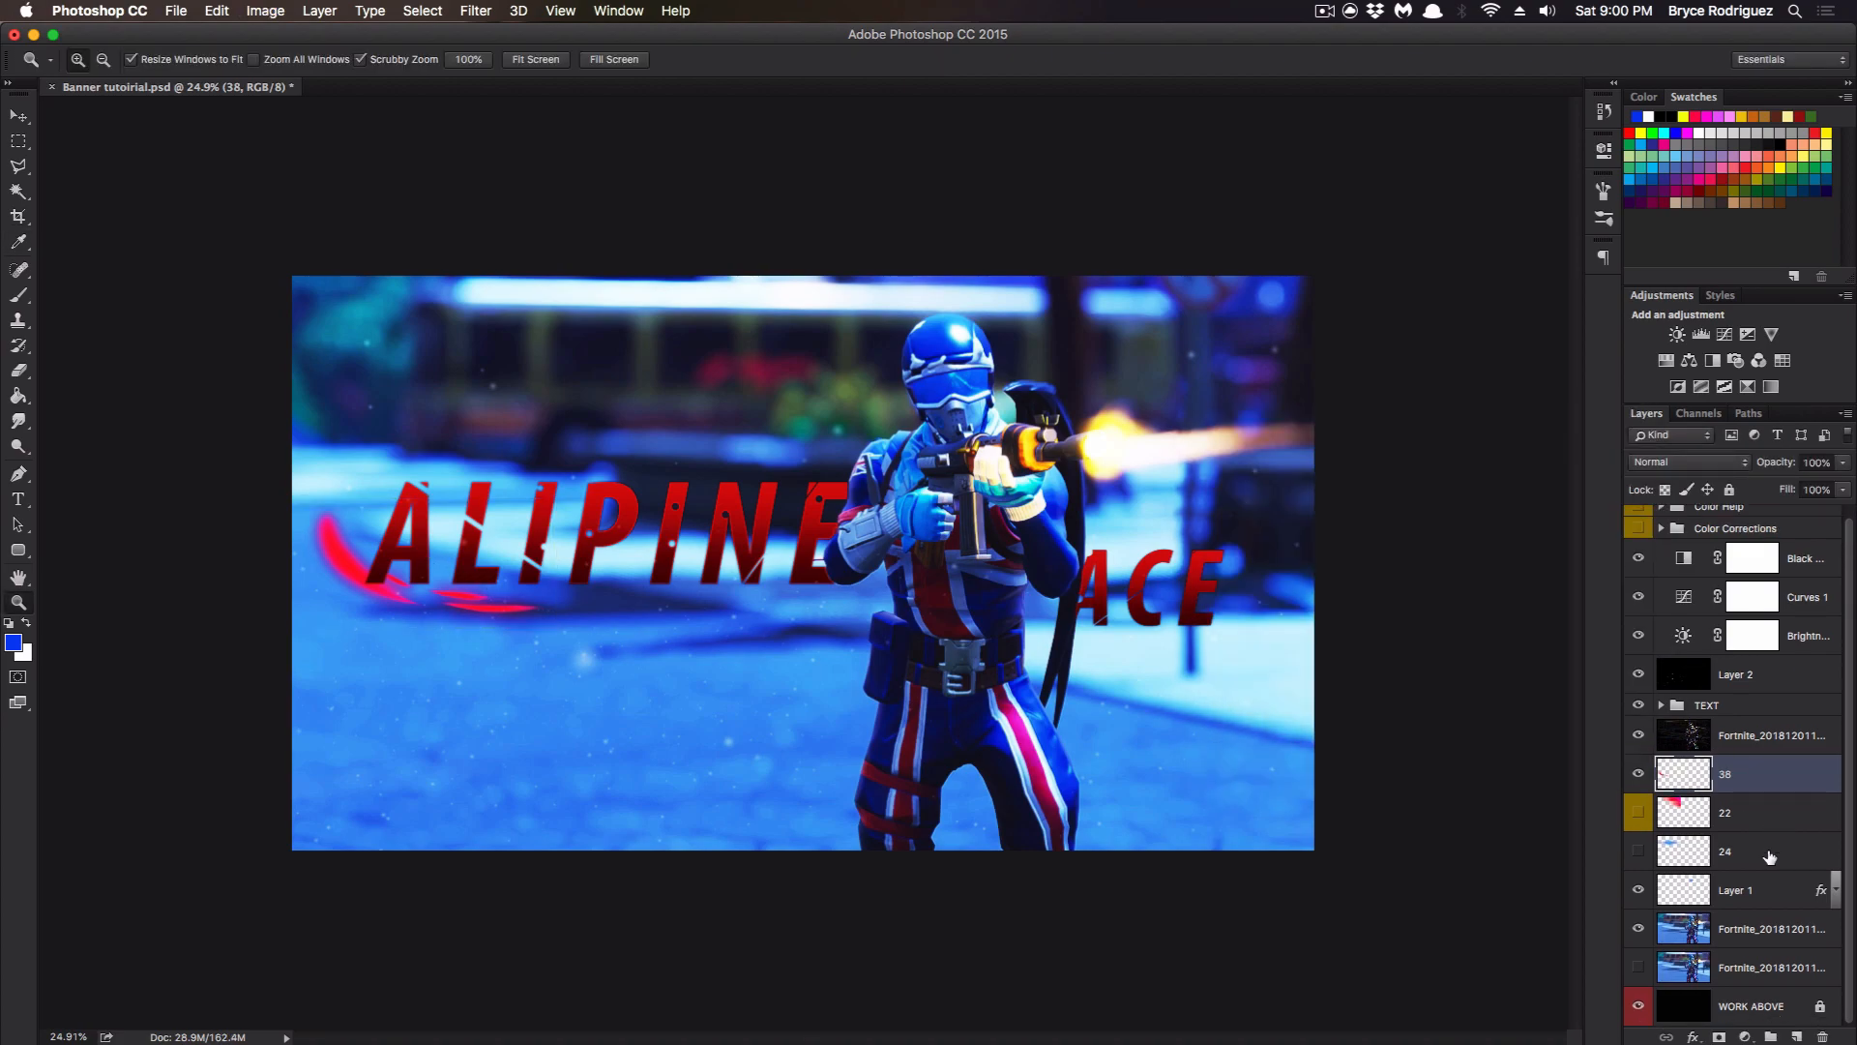
# Copy the layer style from a hidden title text layer in the TEXT group and paste it onto layer 38.
pyautogui.click(1662, 705)
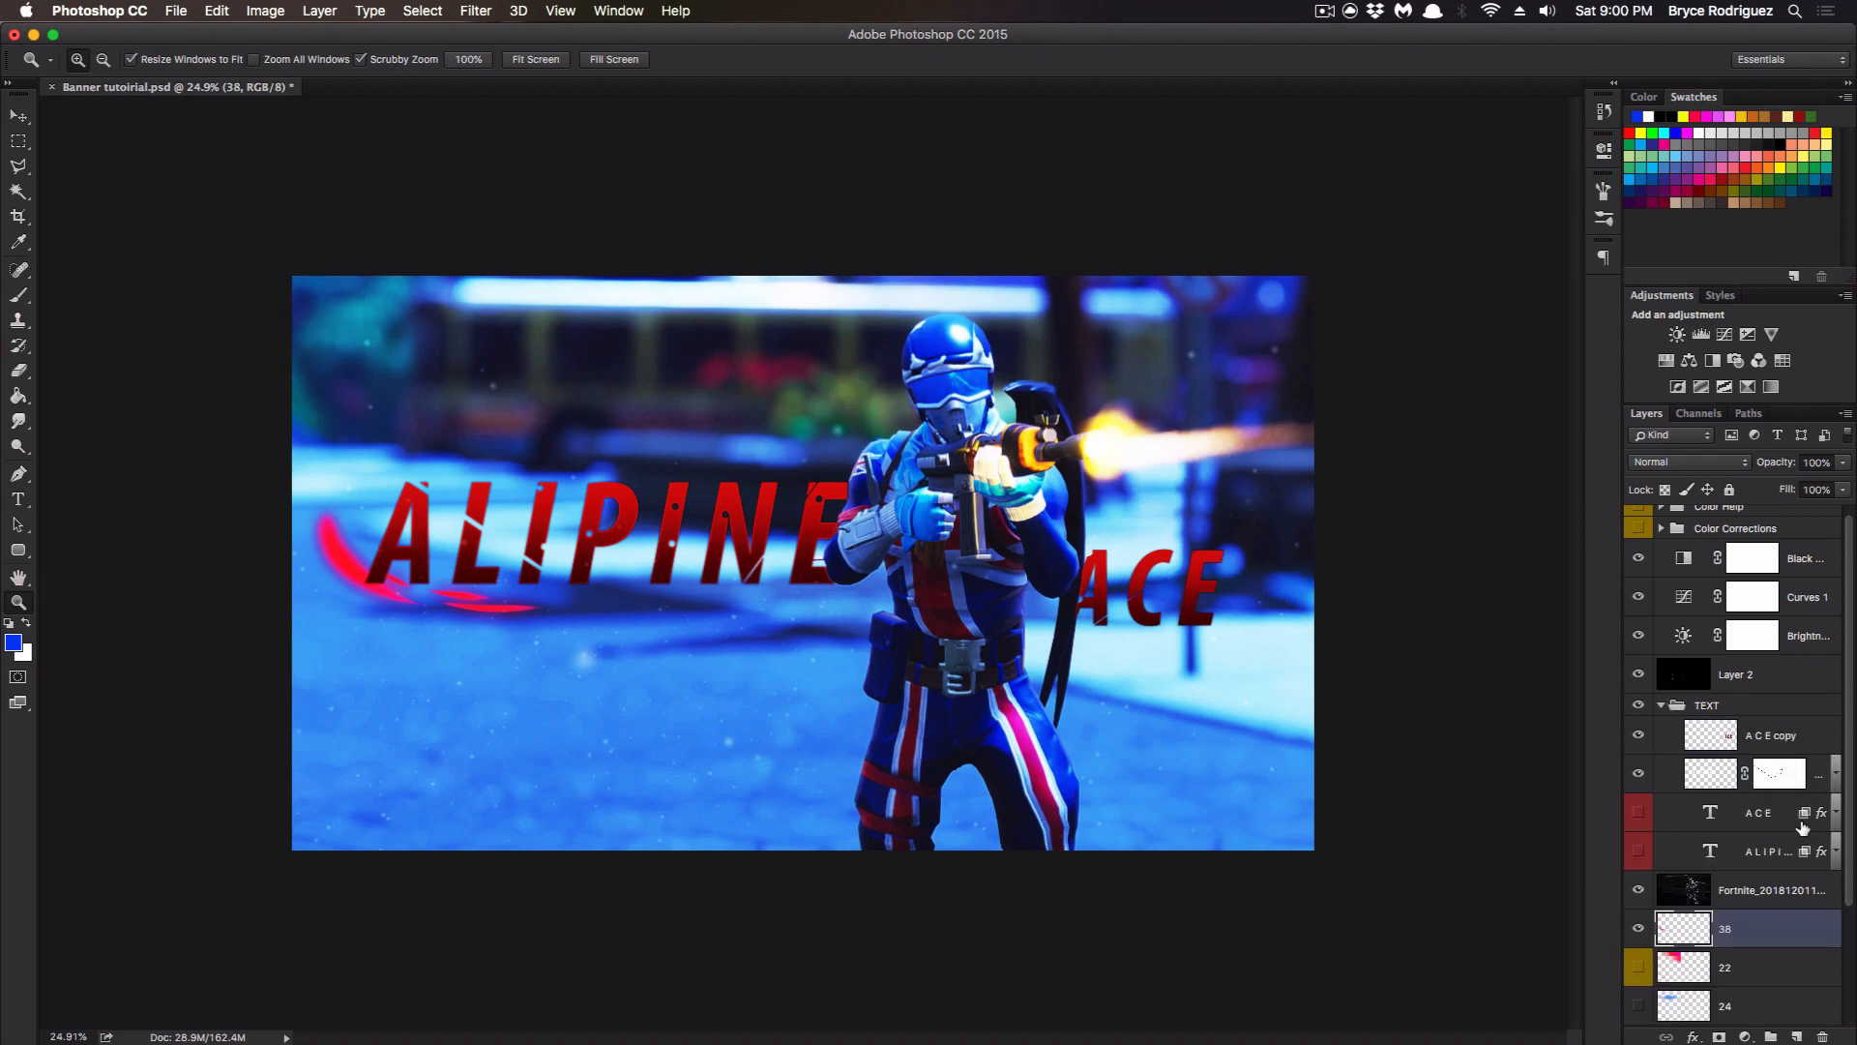
pyautogui.rightClick(1805, 832)
pyautogui.click(1706, 792)
pyautogui.rightClick(1772, 939)
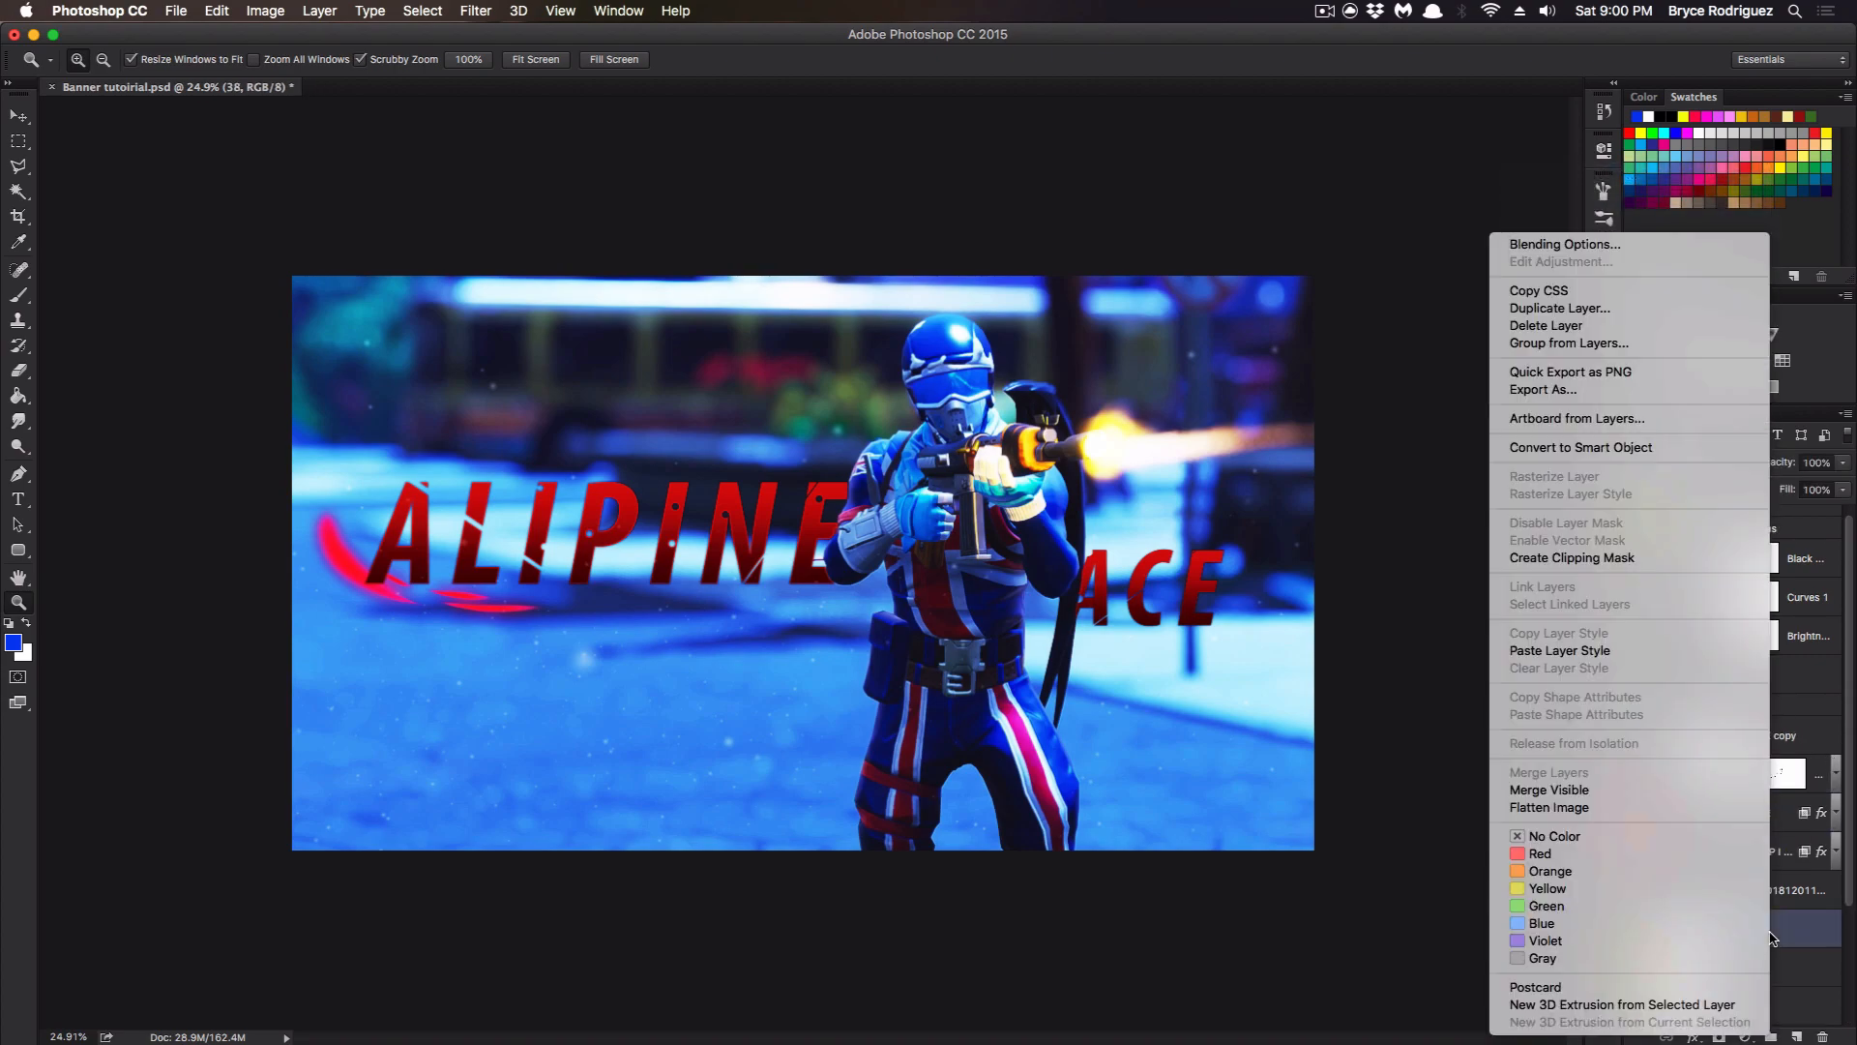
pyautogui.click(1629, 651)
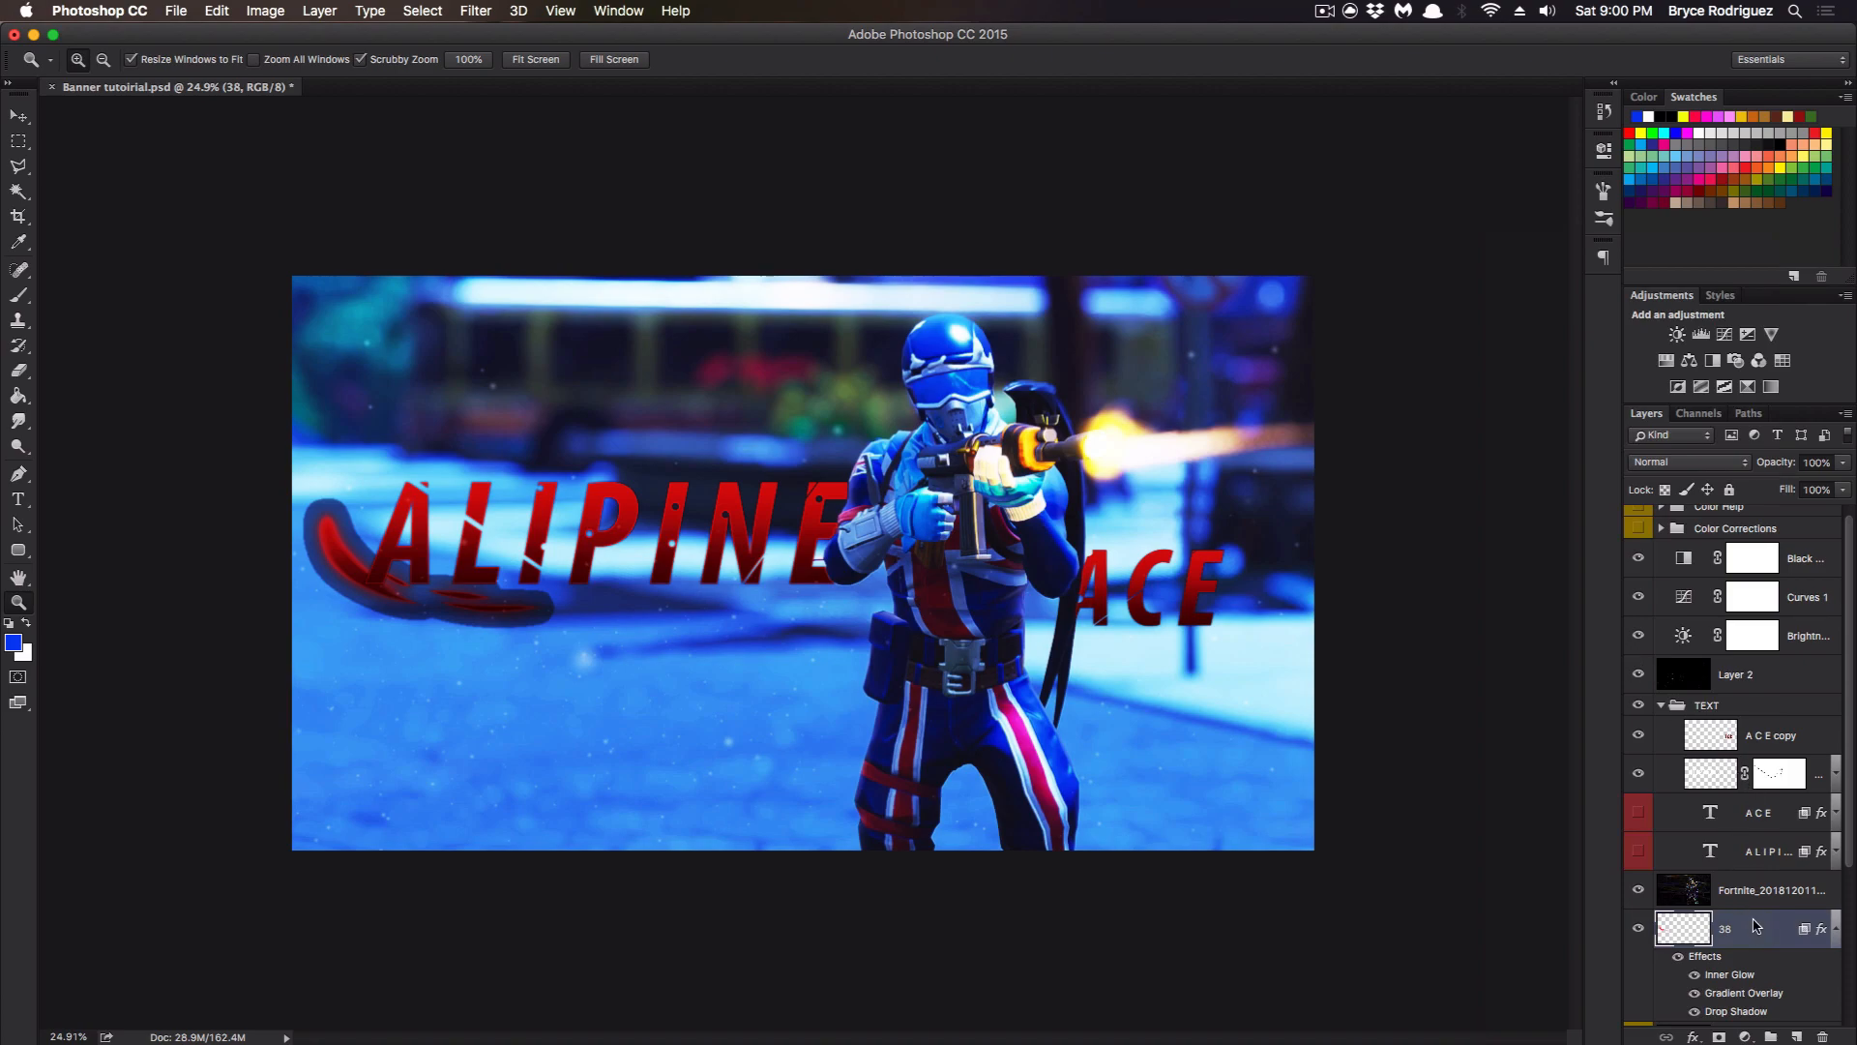
# Turn off the Drop Shadow in layer 38's layer style, keeping the Inner Glow and Gradient Overlay.
pyautogui.doubleClick(1757, 927)
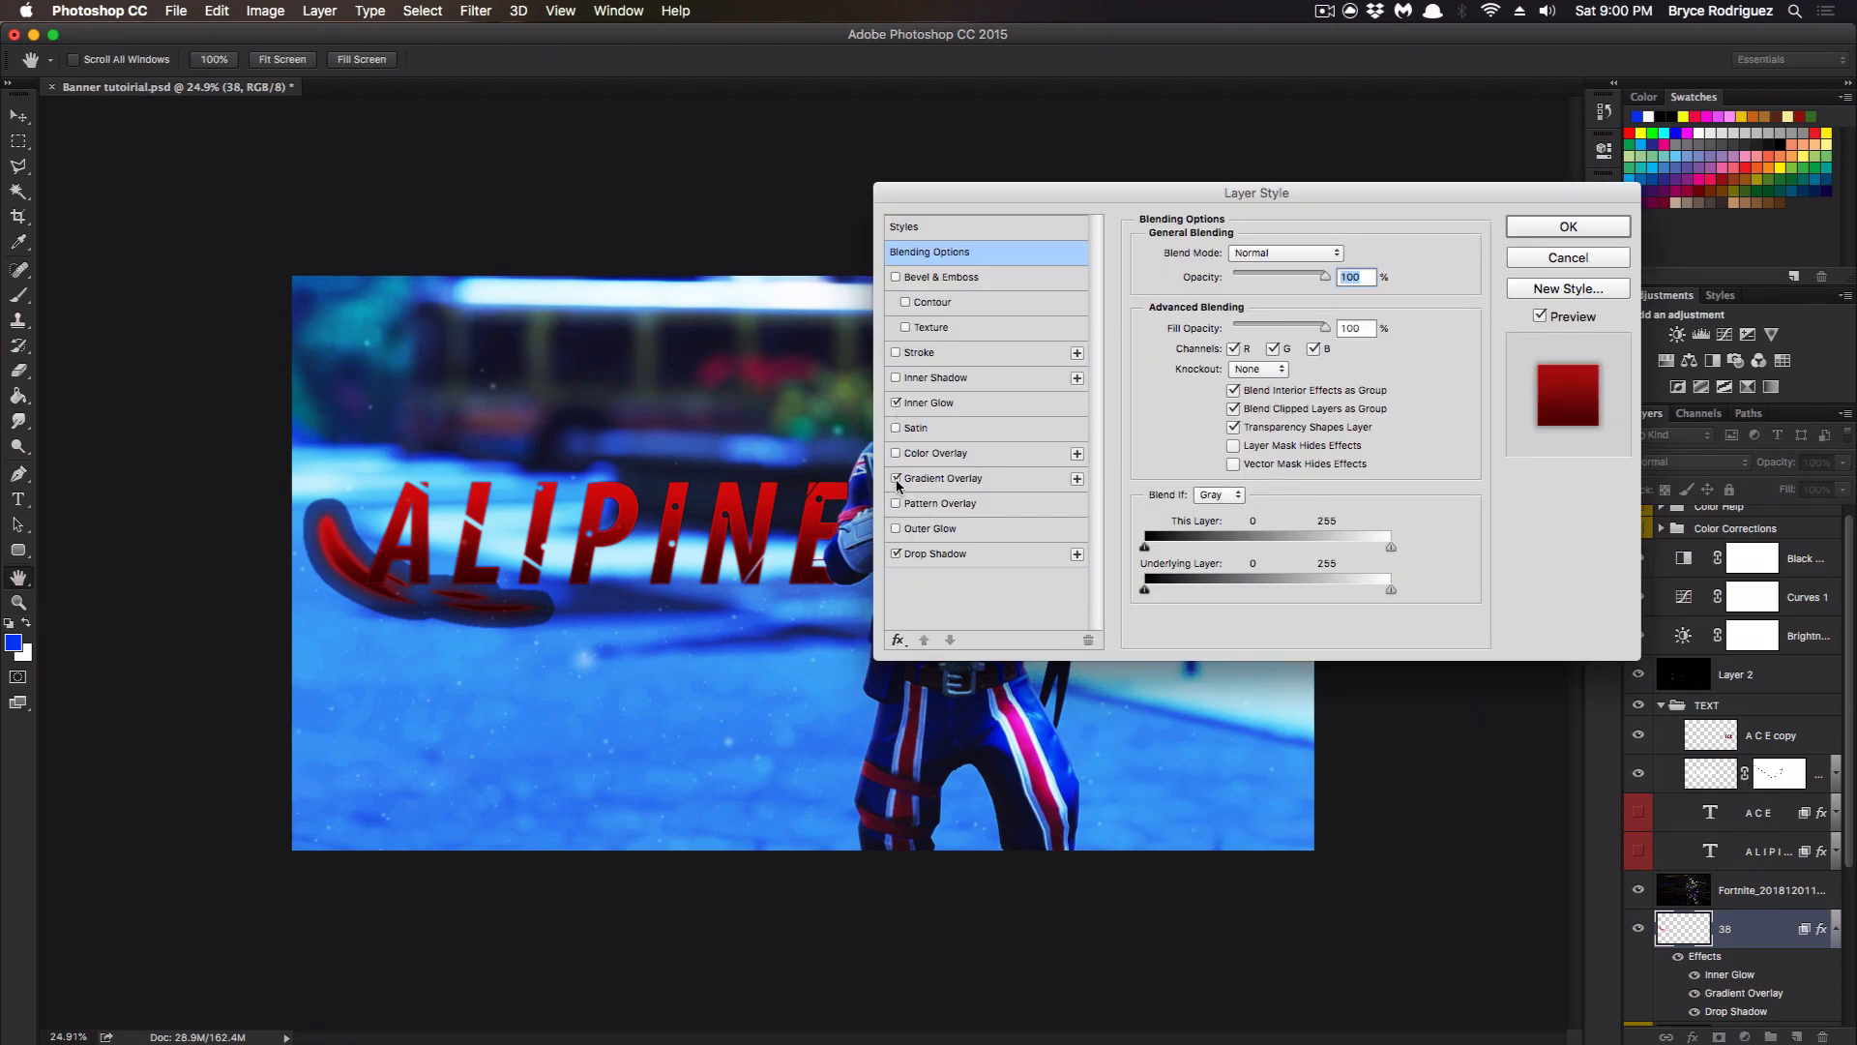
pyautogui.click(896, 402)
pyautogui.click(896, 555)
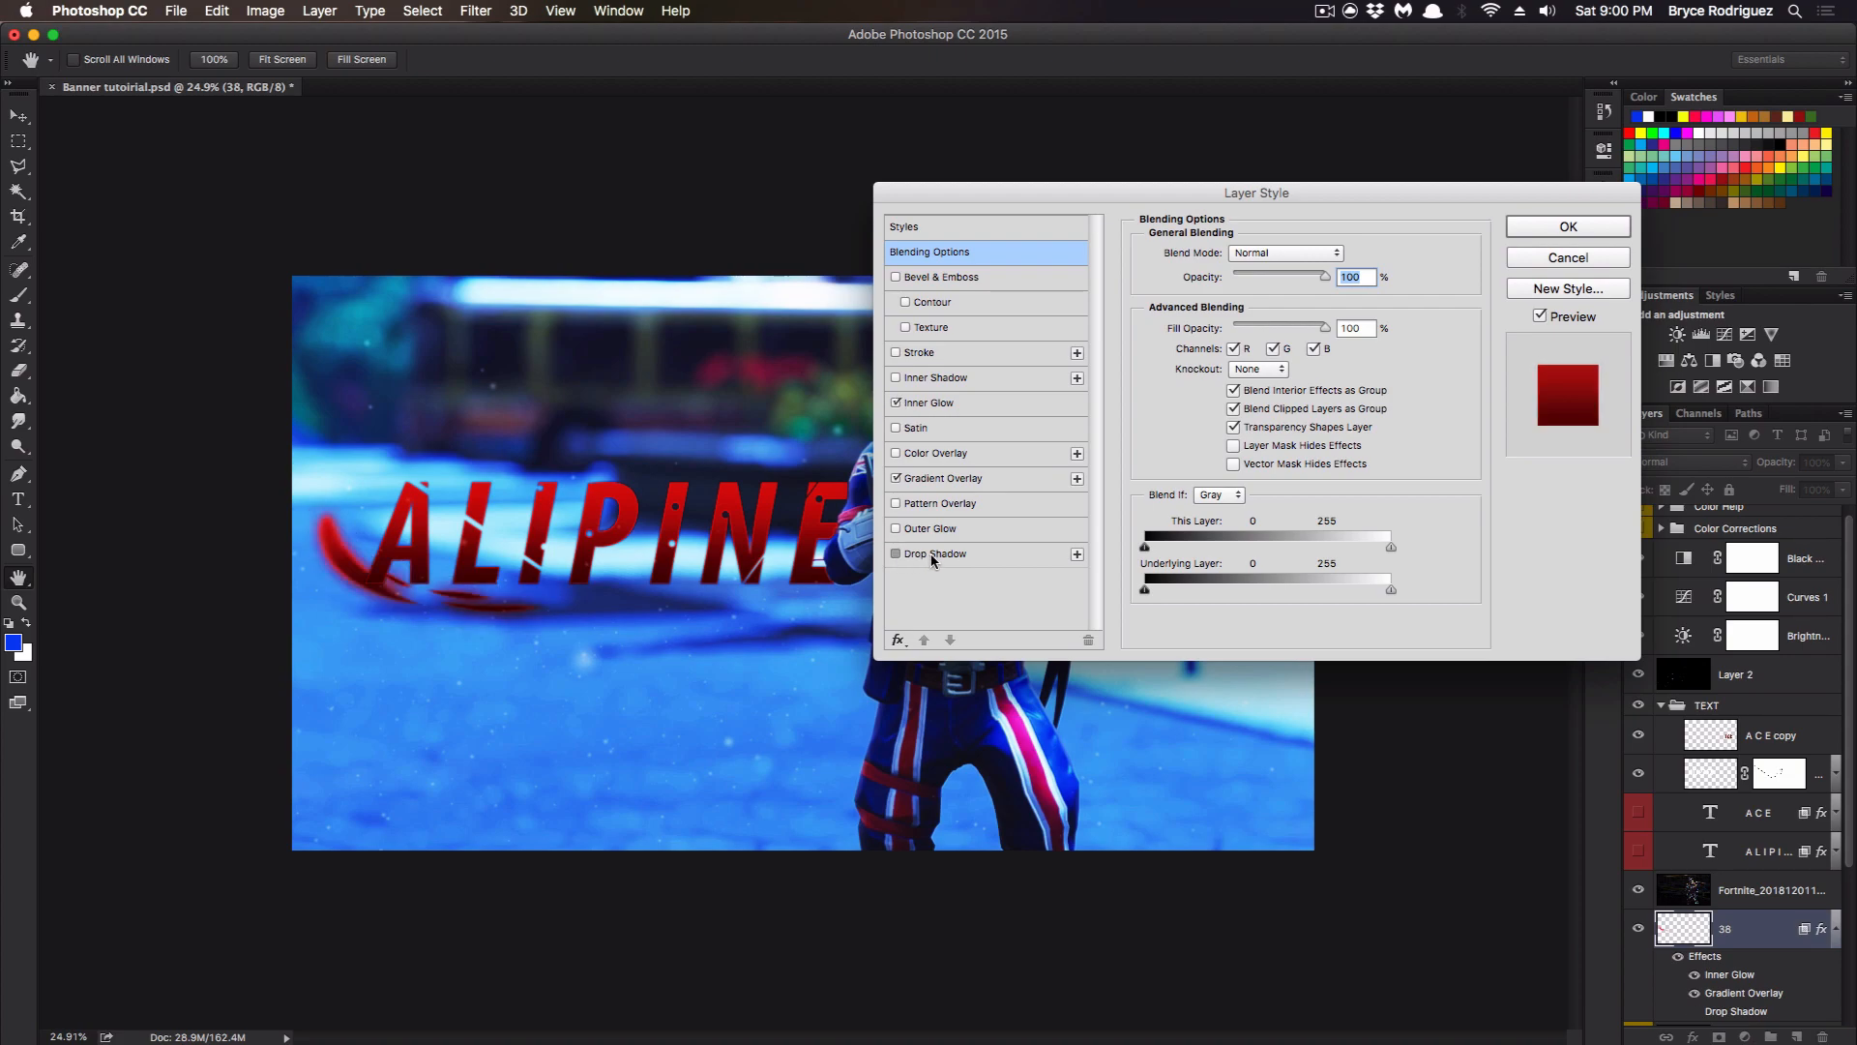
pyautogui.click(935, 554)
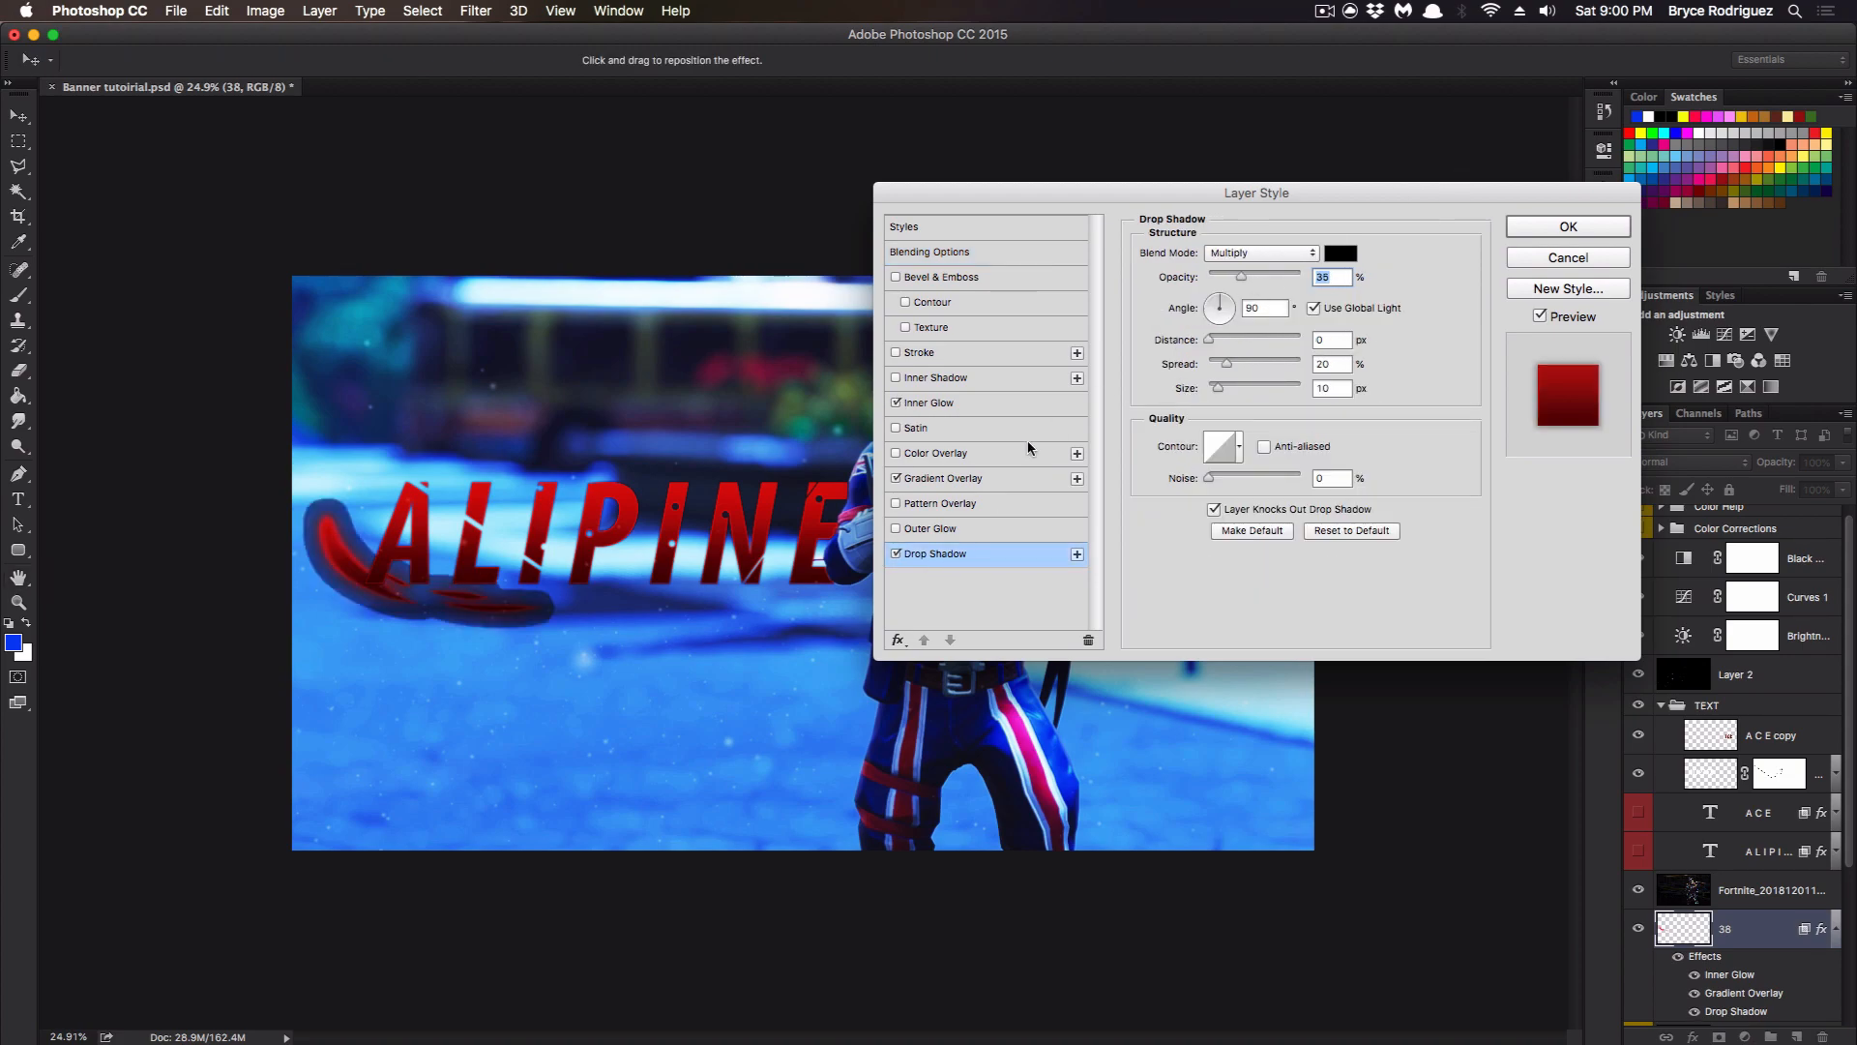
pyautogui.click(896, 554)
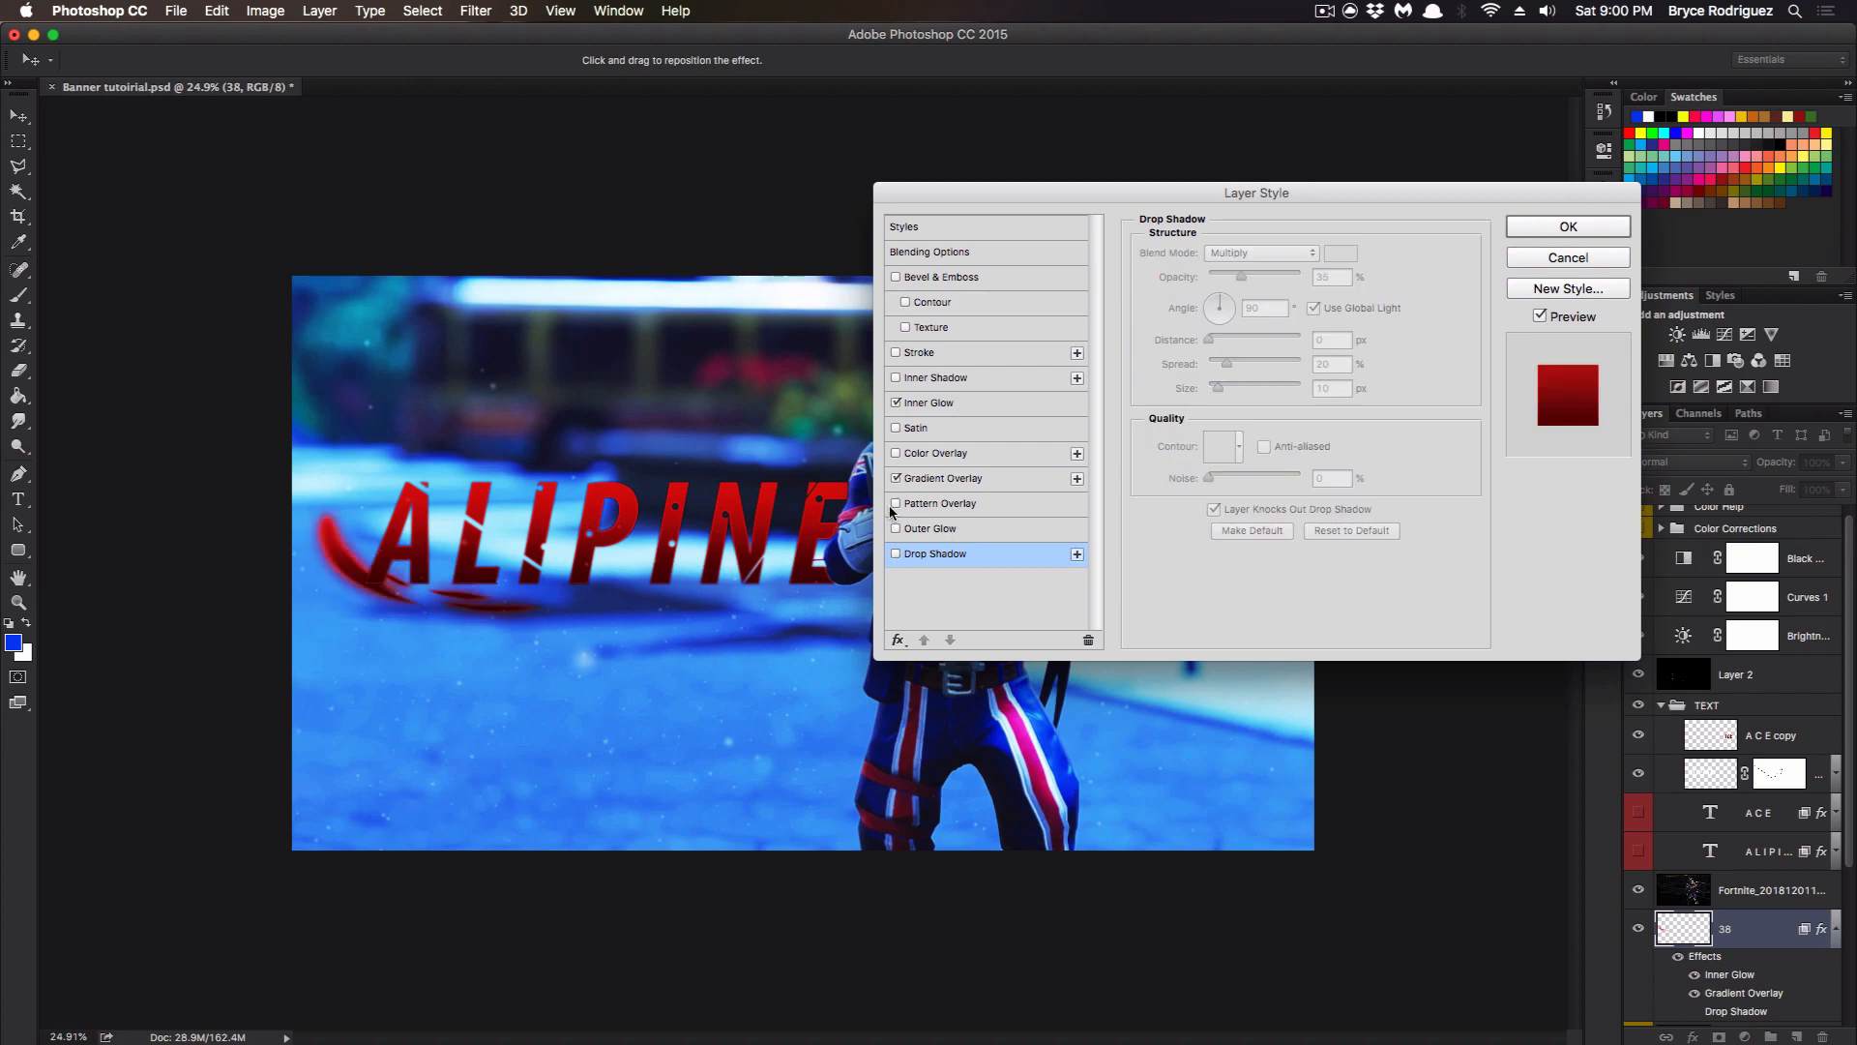
pyautogui.click(1573, 230)
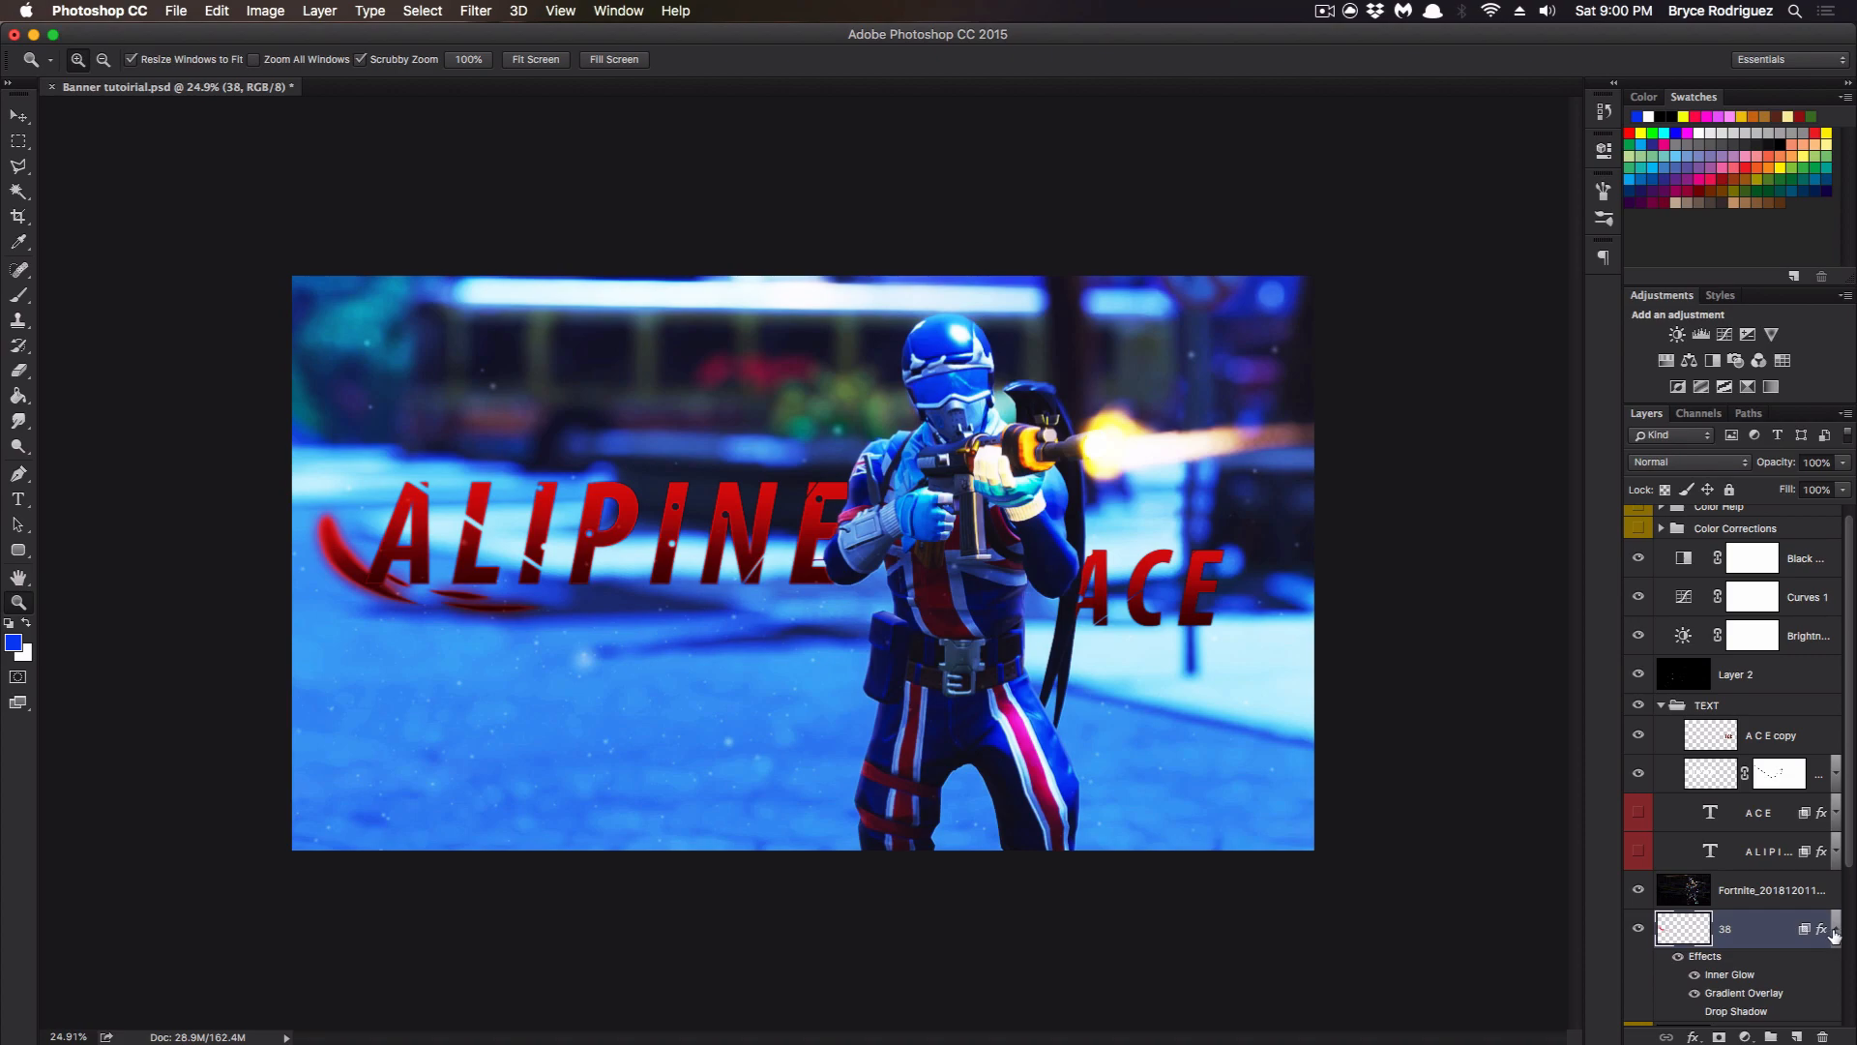
# Collapse layer 38's effects list, move the layer above the TEXT group, and collapse the group.
pyautogui.click(1834, 931)
pyautogui.moveTo(1755, 927); pyautogui.dragTo(1762, 691)
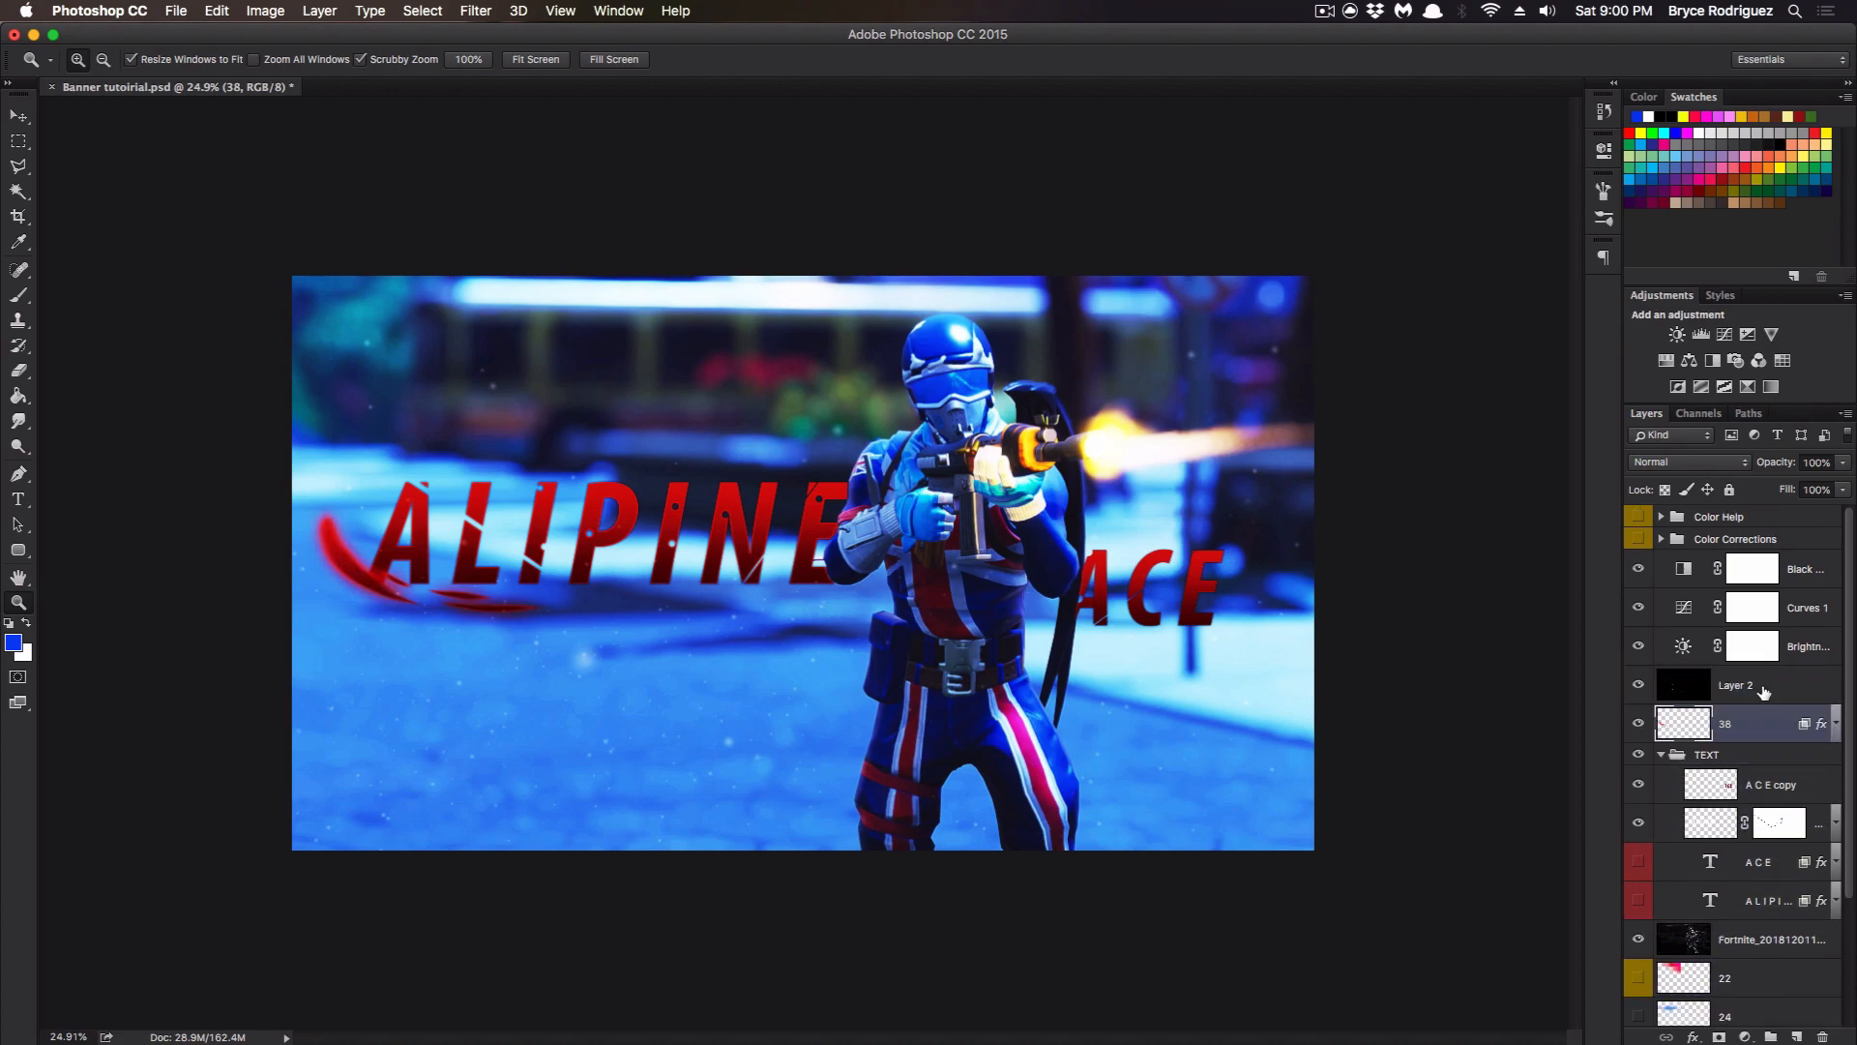
pyautogui.click(1661, 754)
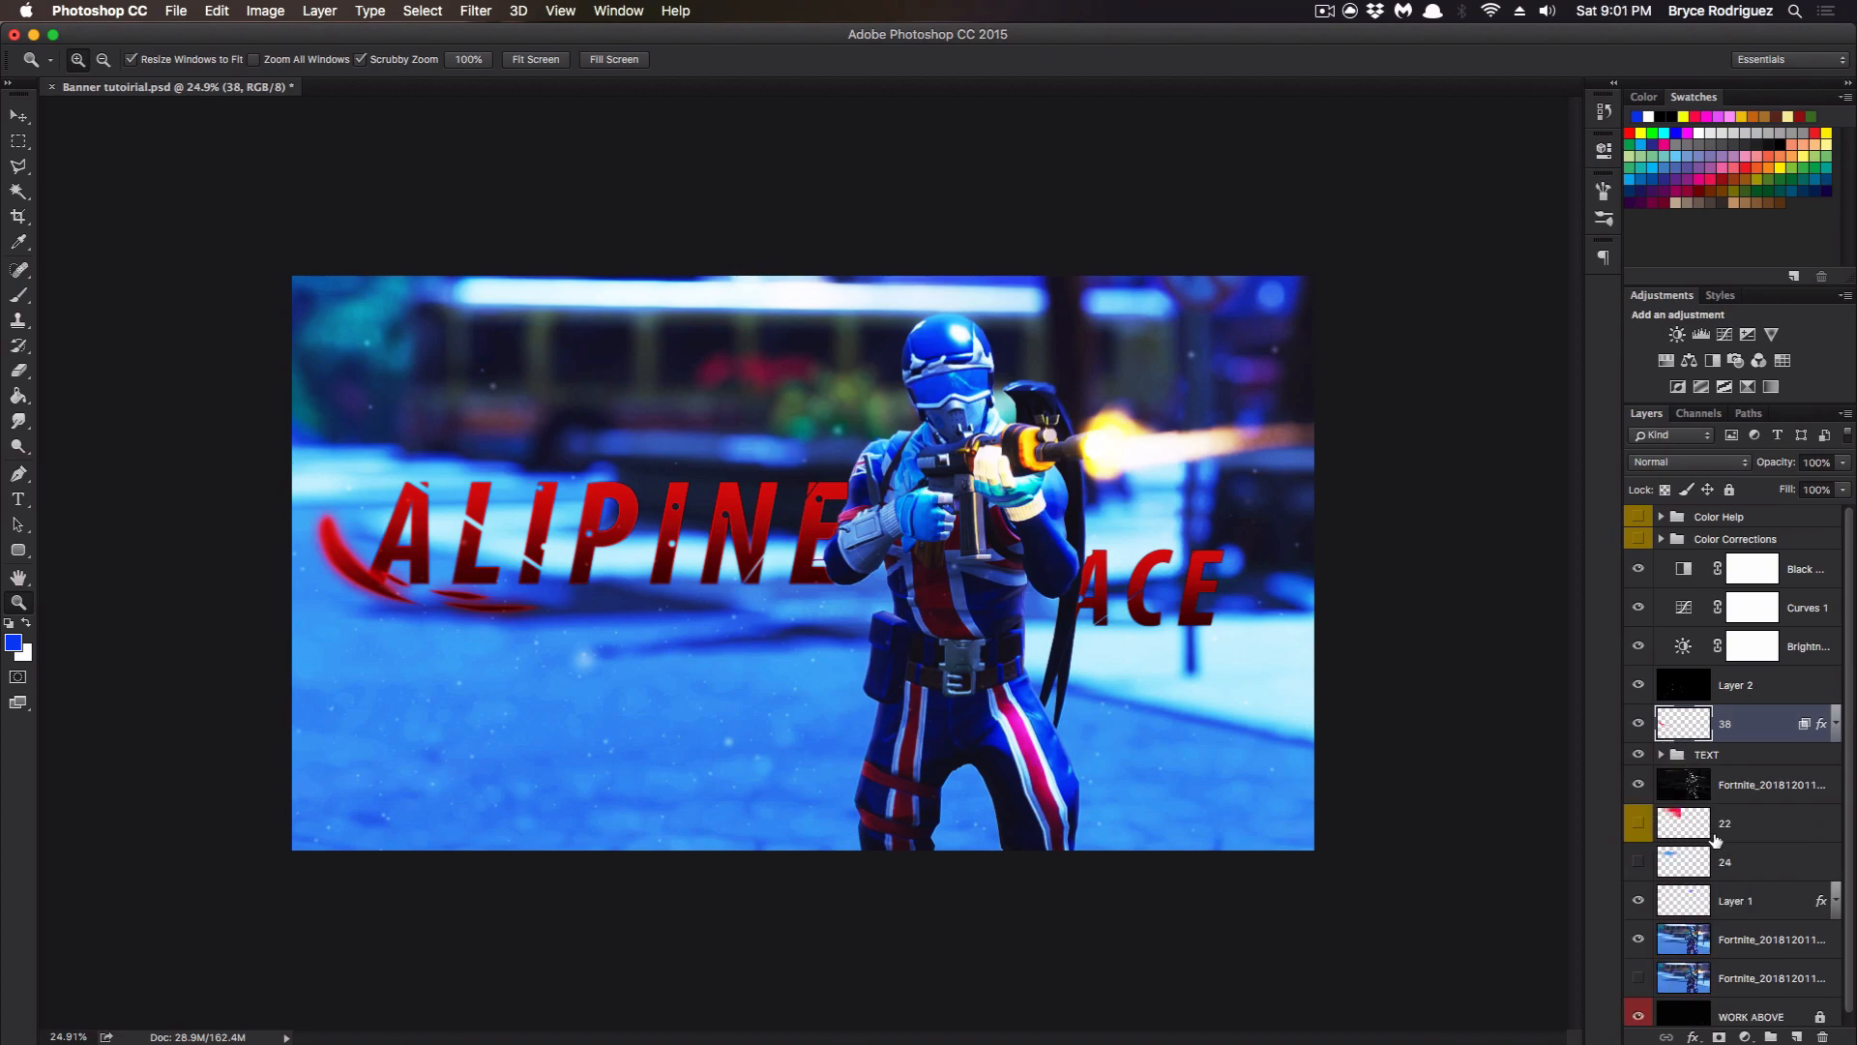
# Try the pink light of layer 22 in the banner's upper-right corner at about 150% scale, and delete the layer.
pyautogui.click(1634, 820)
pyautogui.click(1756, 843)
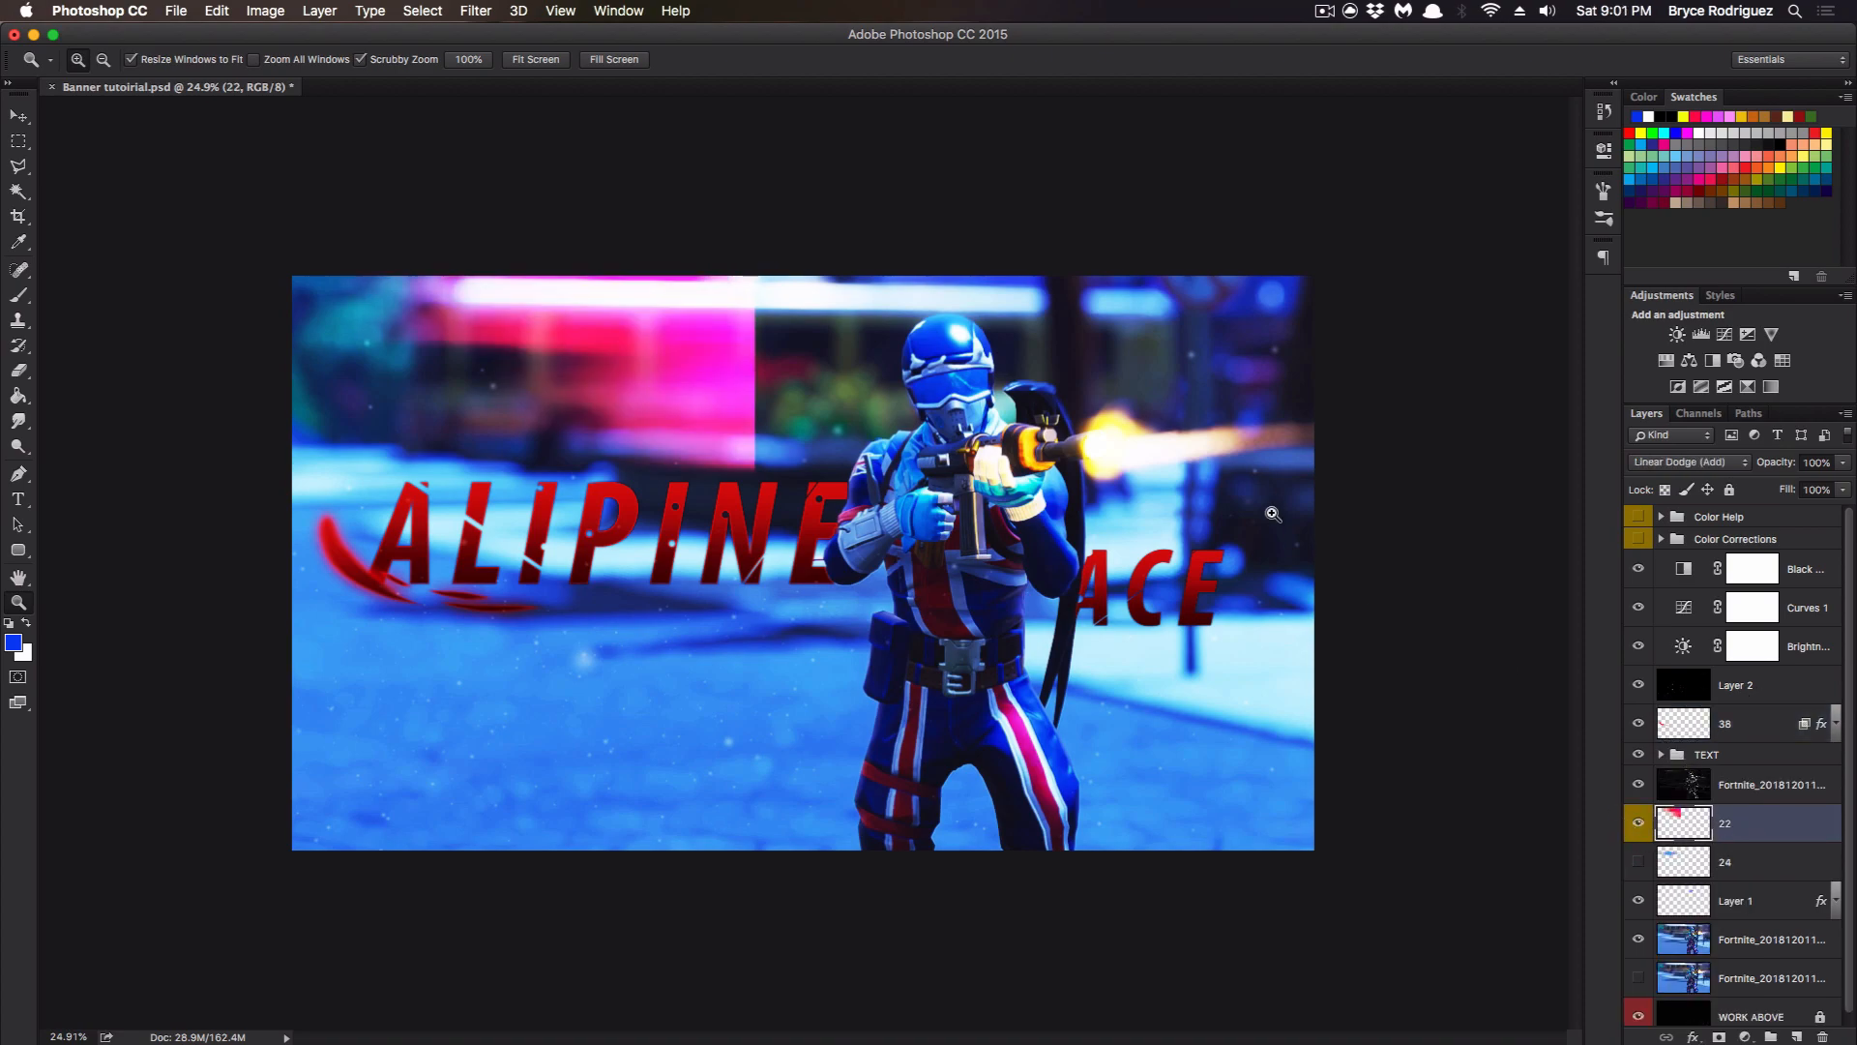
pyautogui.press('super+t')
pyautogui.moveTo(599, 455); pyautogui.dragTo(1167, 451)
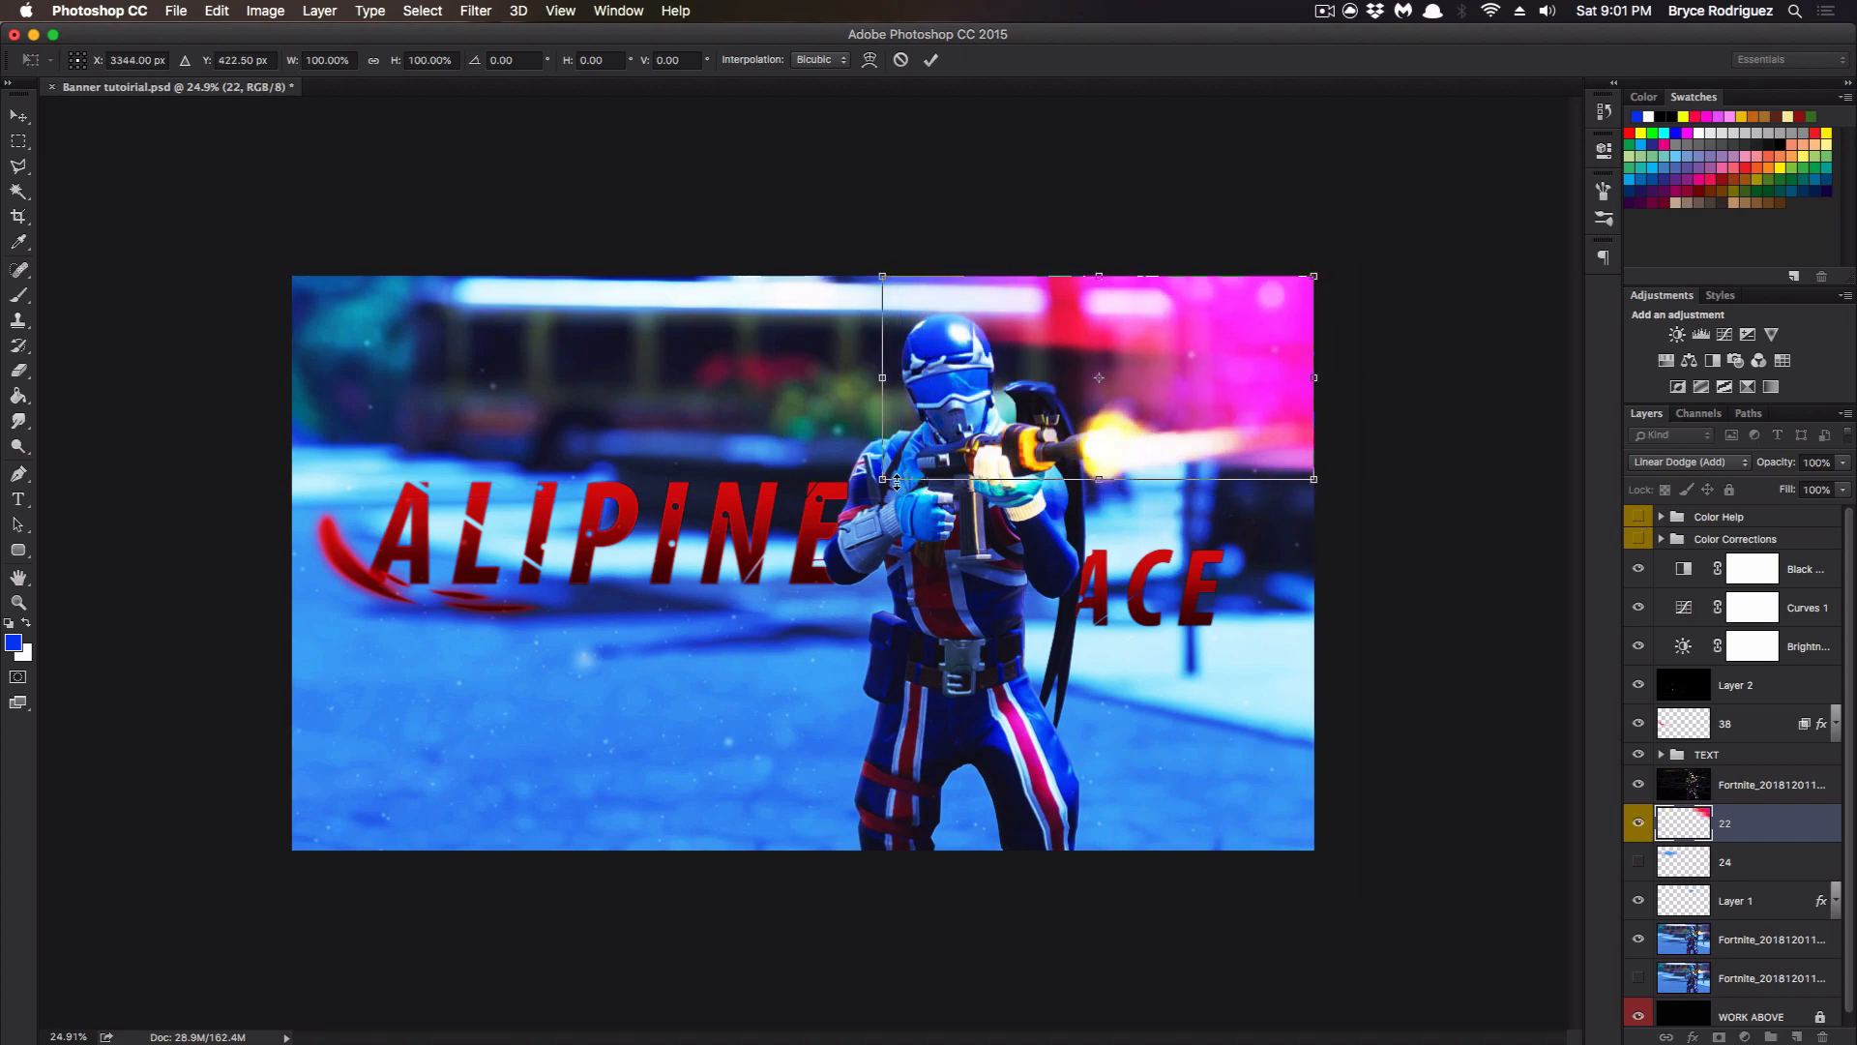
pyautogui.moveTo(863, 484); pyautogui.dragTo(649, 527)
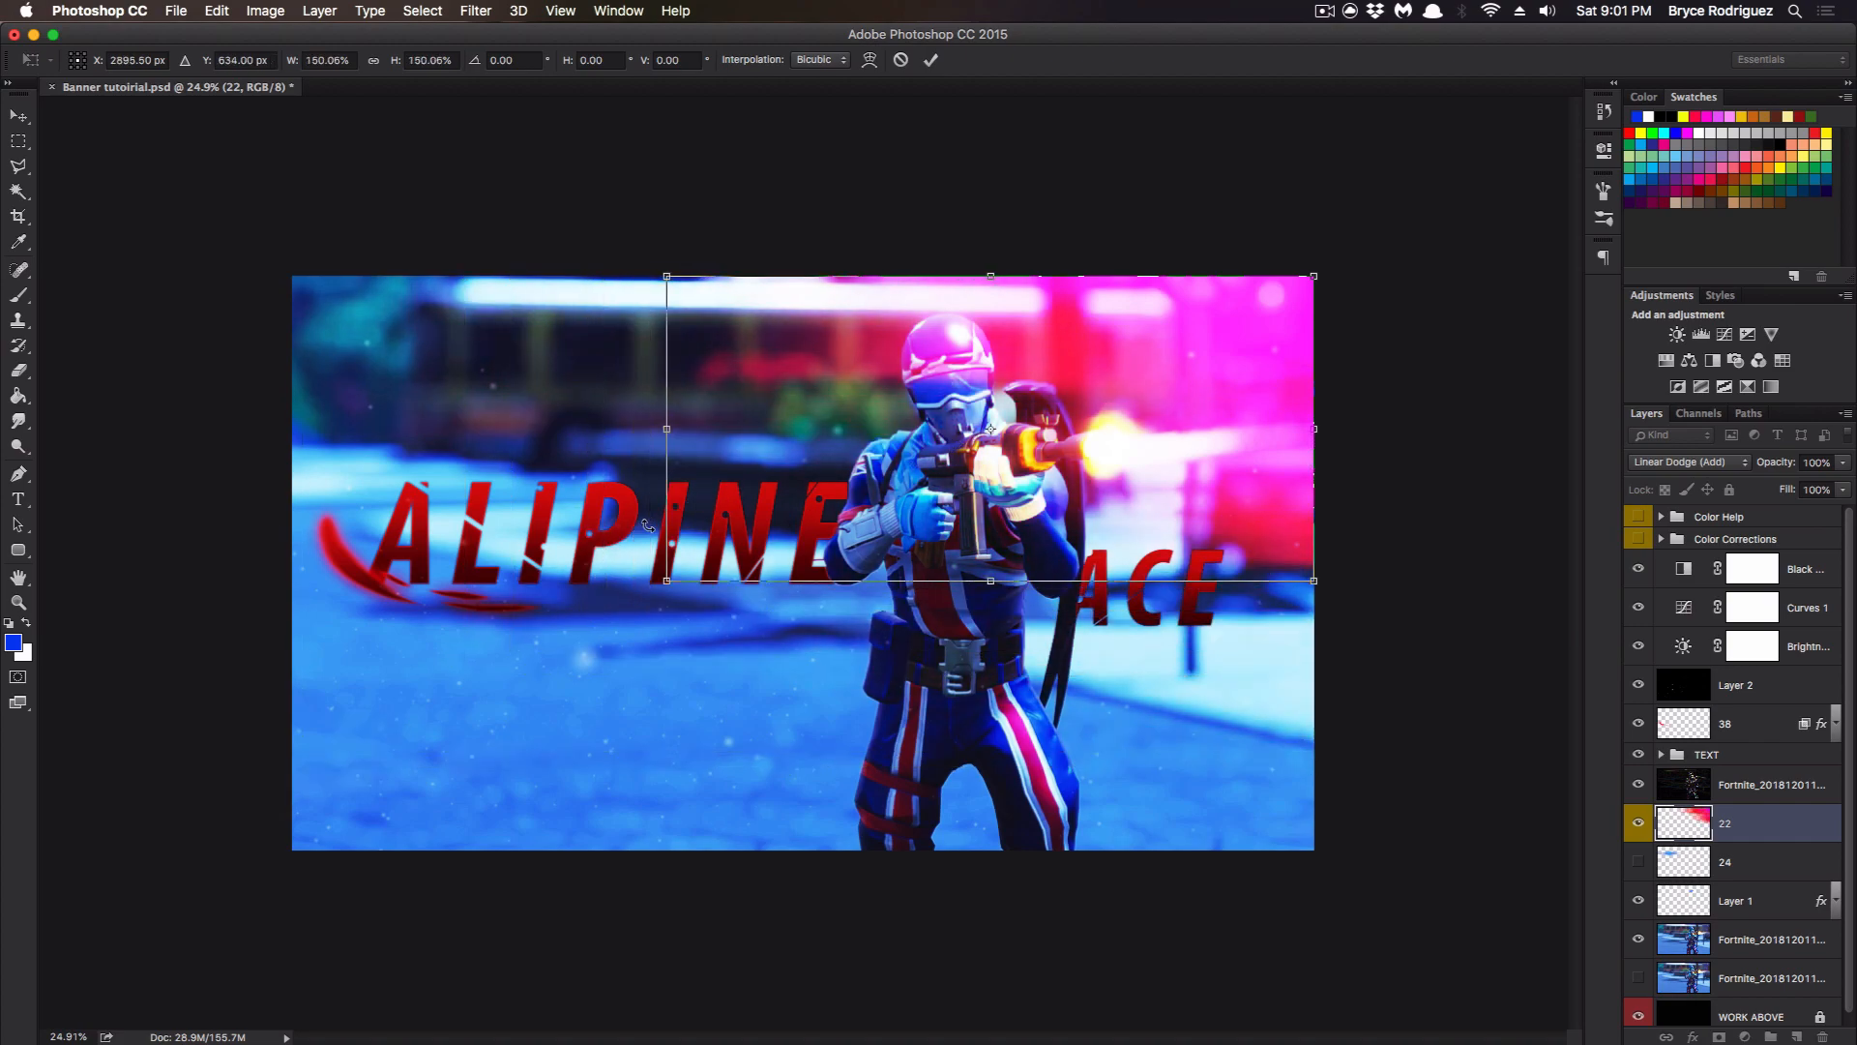
pyautogui.press('Return')
pyautogui.press('BackSpace')
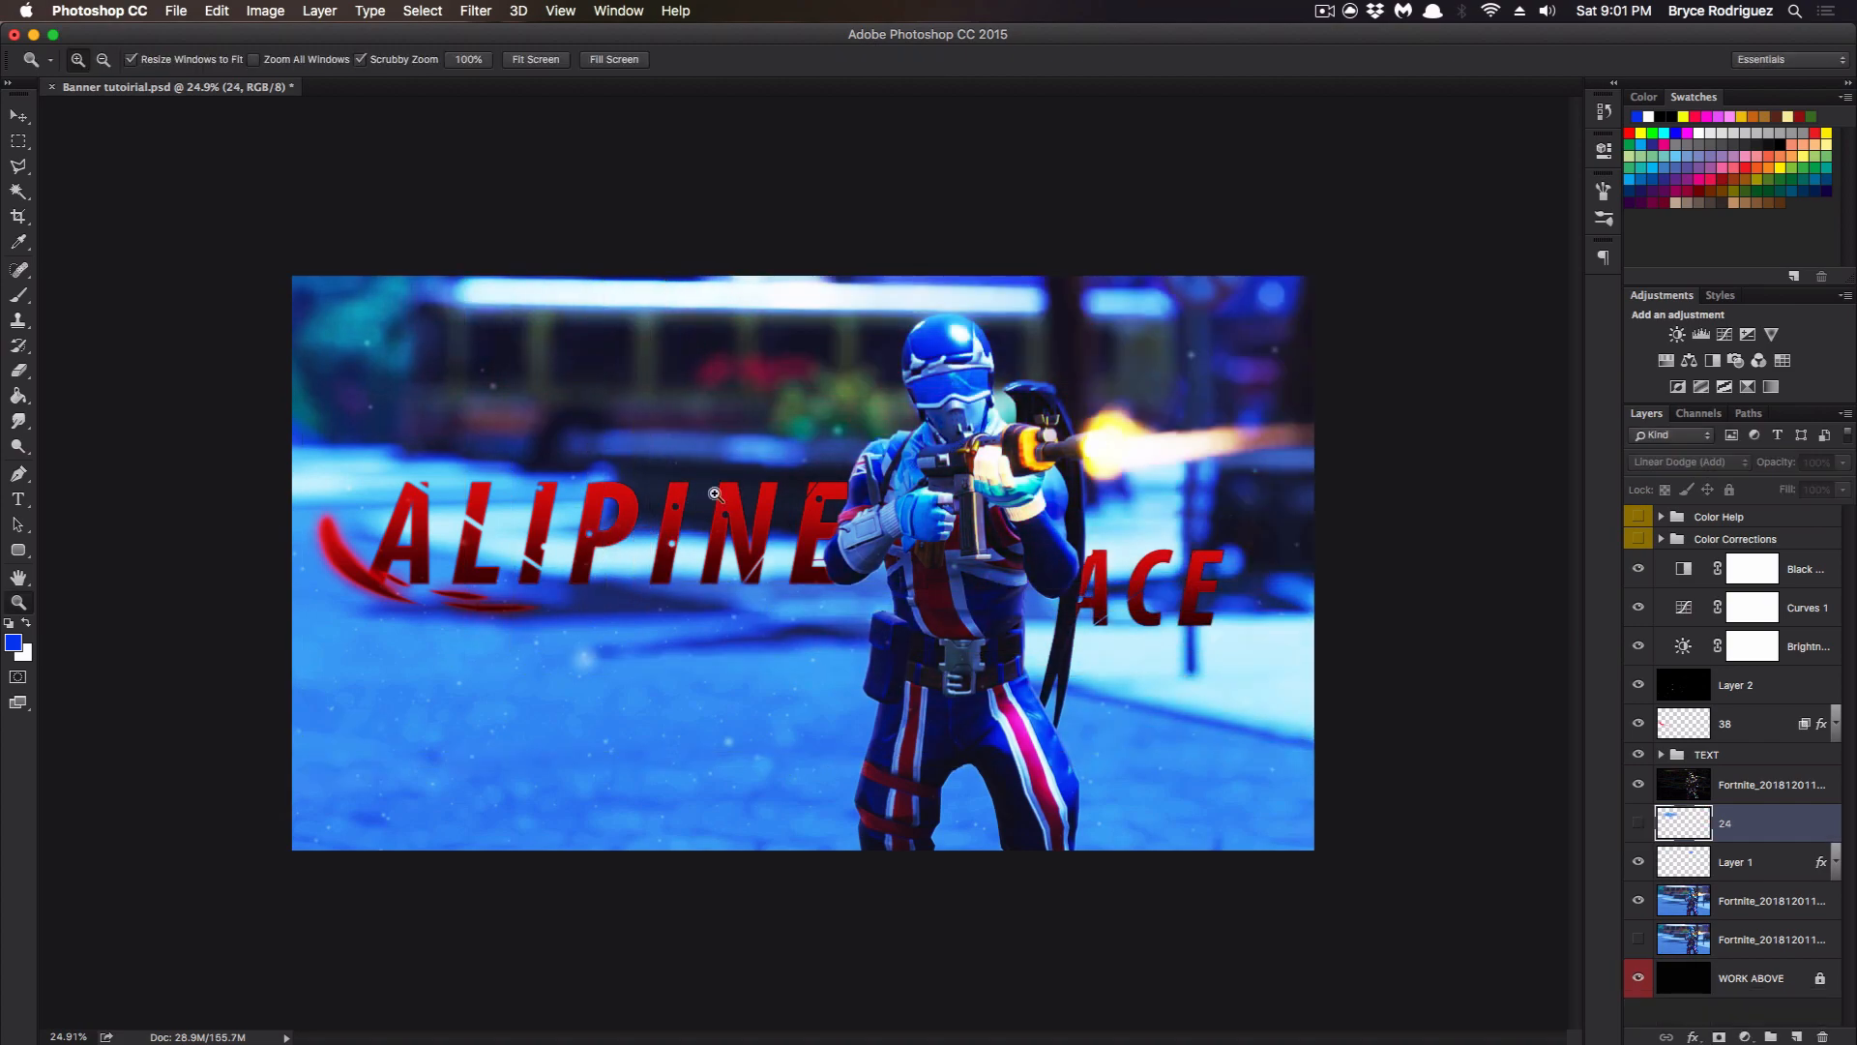
# Show the cyan flare on layer 24, move it over the character's visor, and scale it to about 68%.
pyautogui.click(1638, 822)
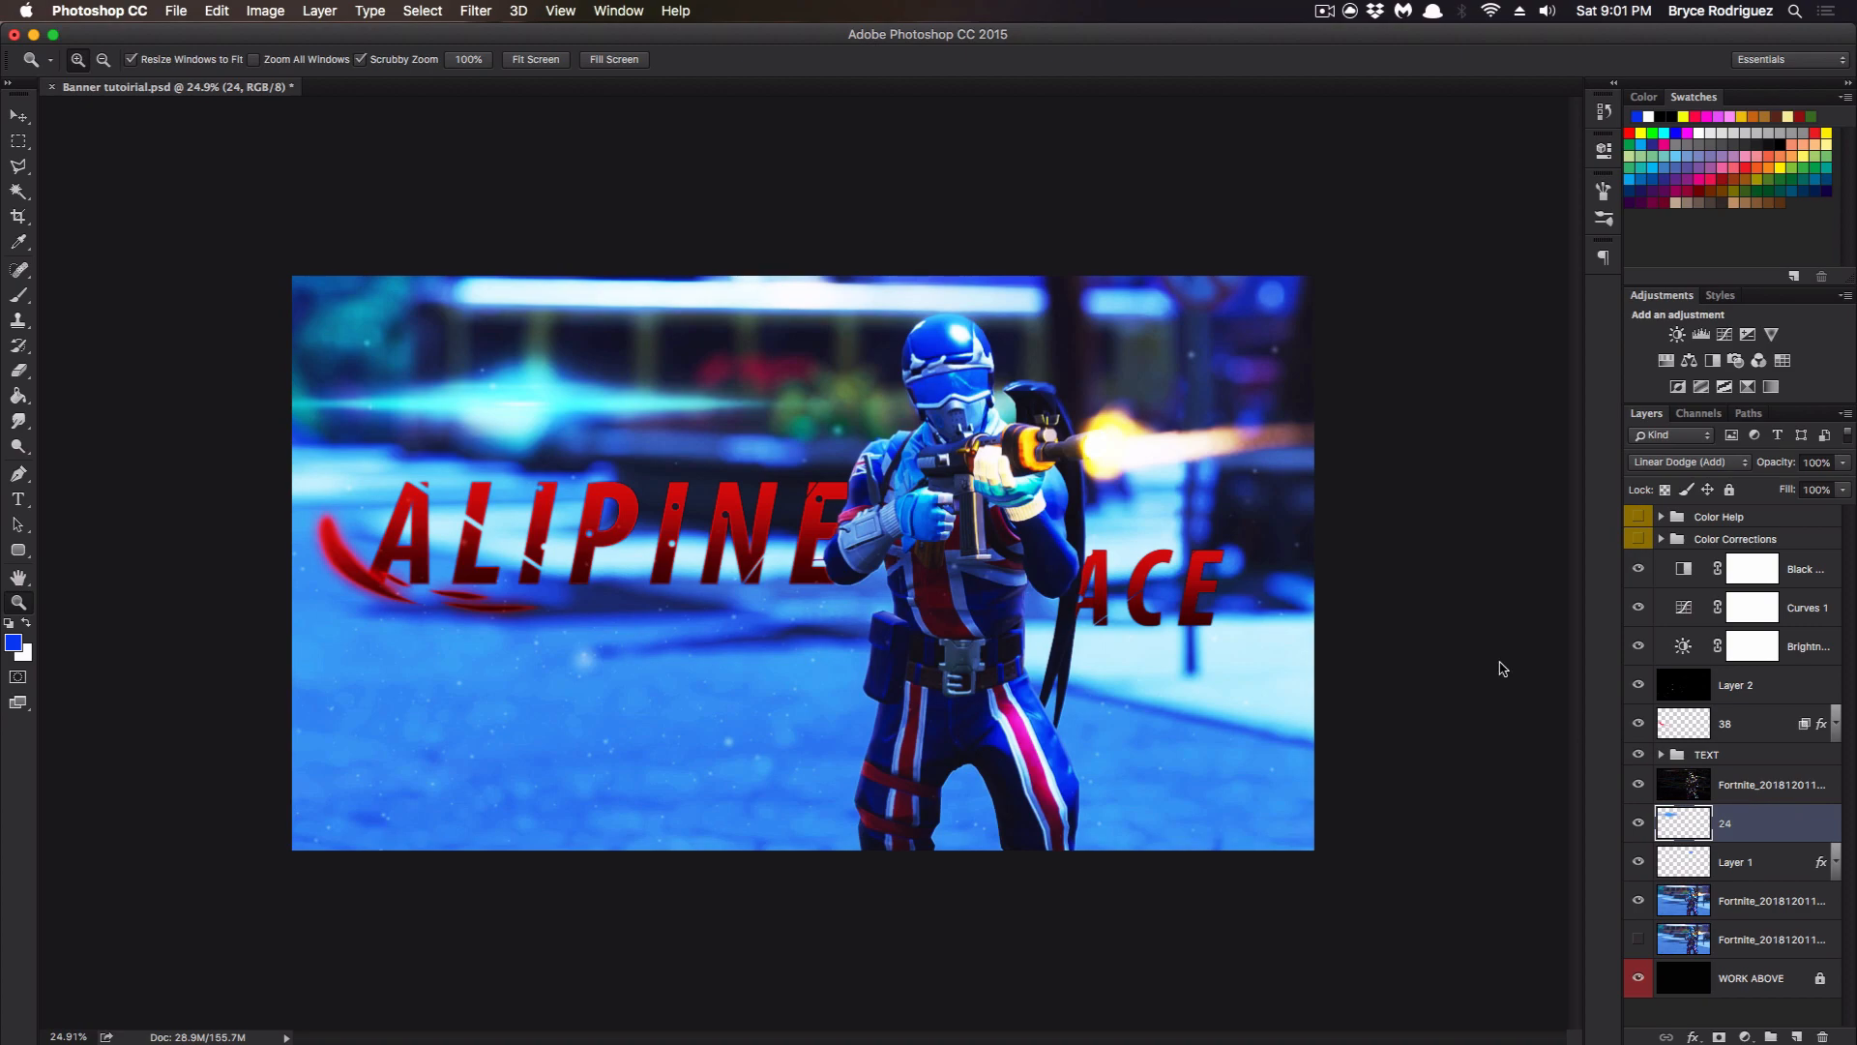
pyautogui.hotkey('ctrl', 't')
pyautogui.moveTo(687, 420); pyautogui.dragTo(1114, 382)
pyautogui.press('Return')
pyautogui.press('z')
pyautogui.hotkey('ctrl', 't')
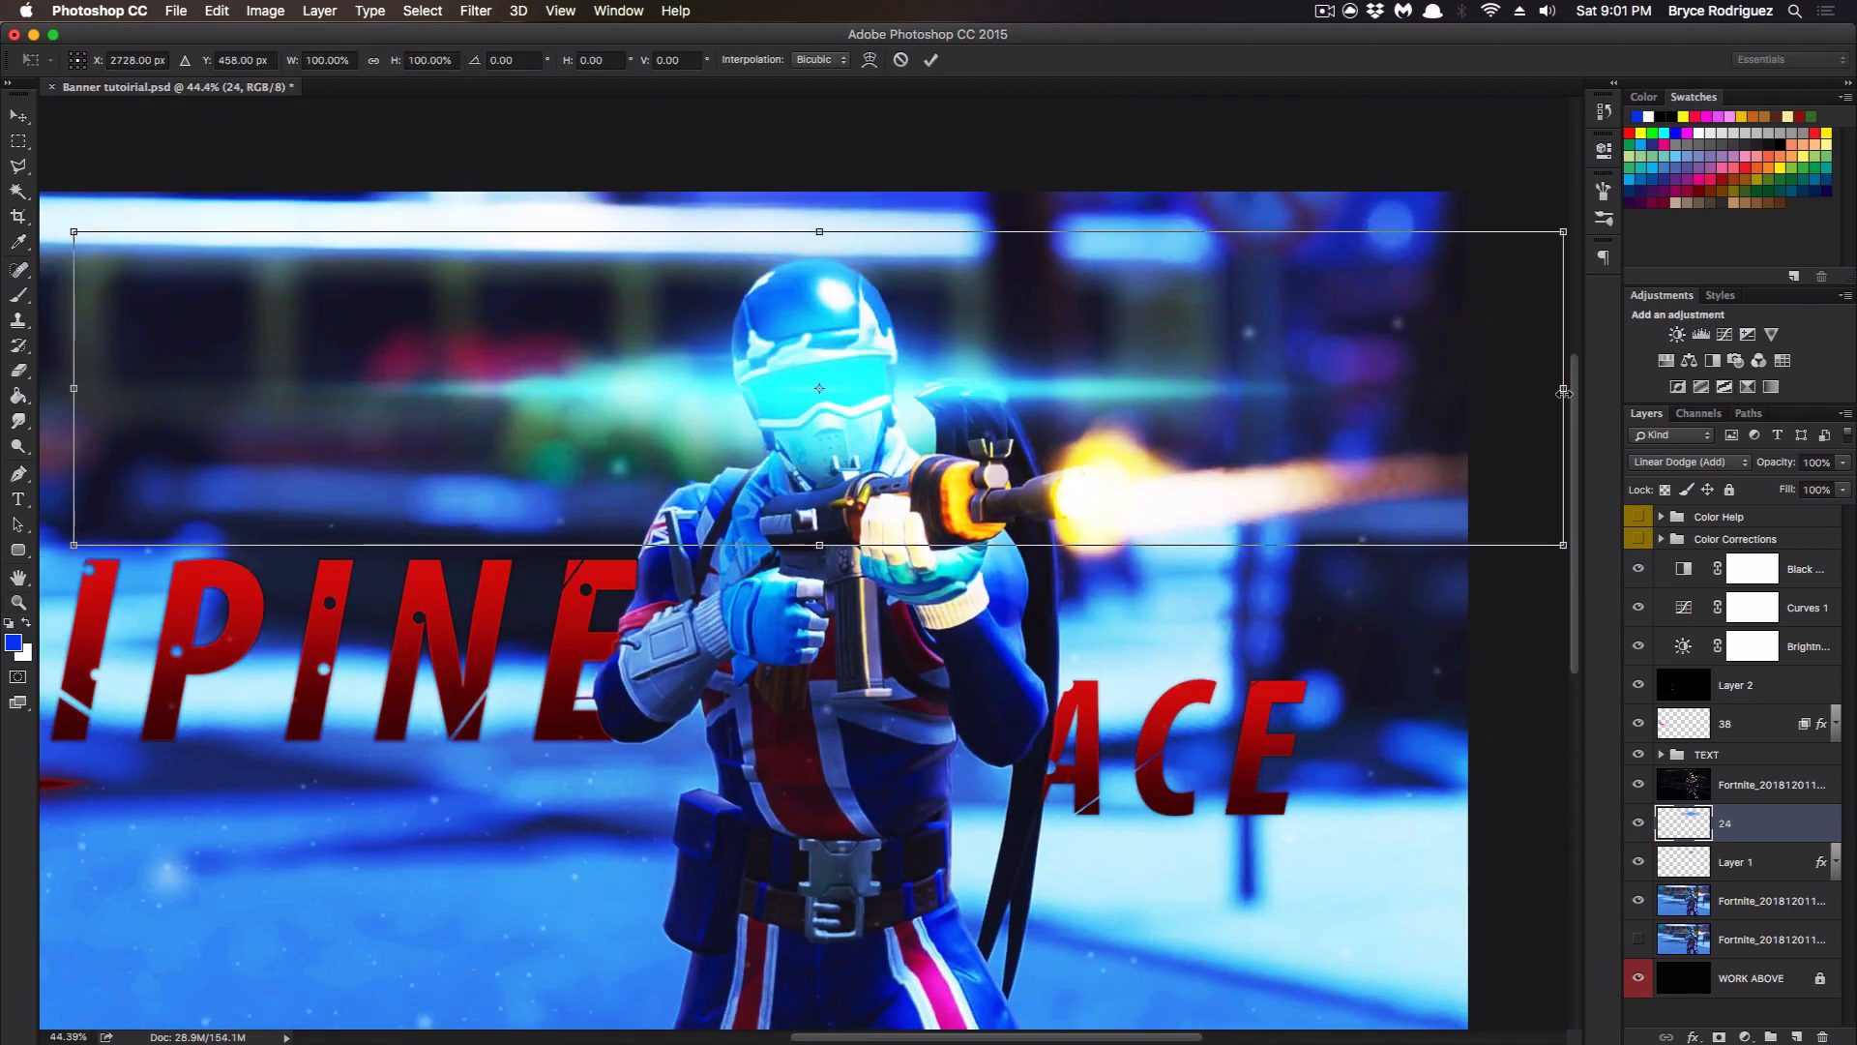
pyautogui.moveTo(1566, 221); pyautogui.dragTo(1088, 408)
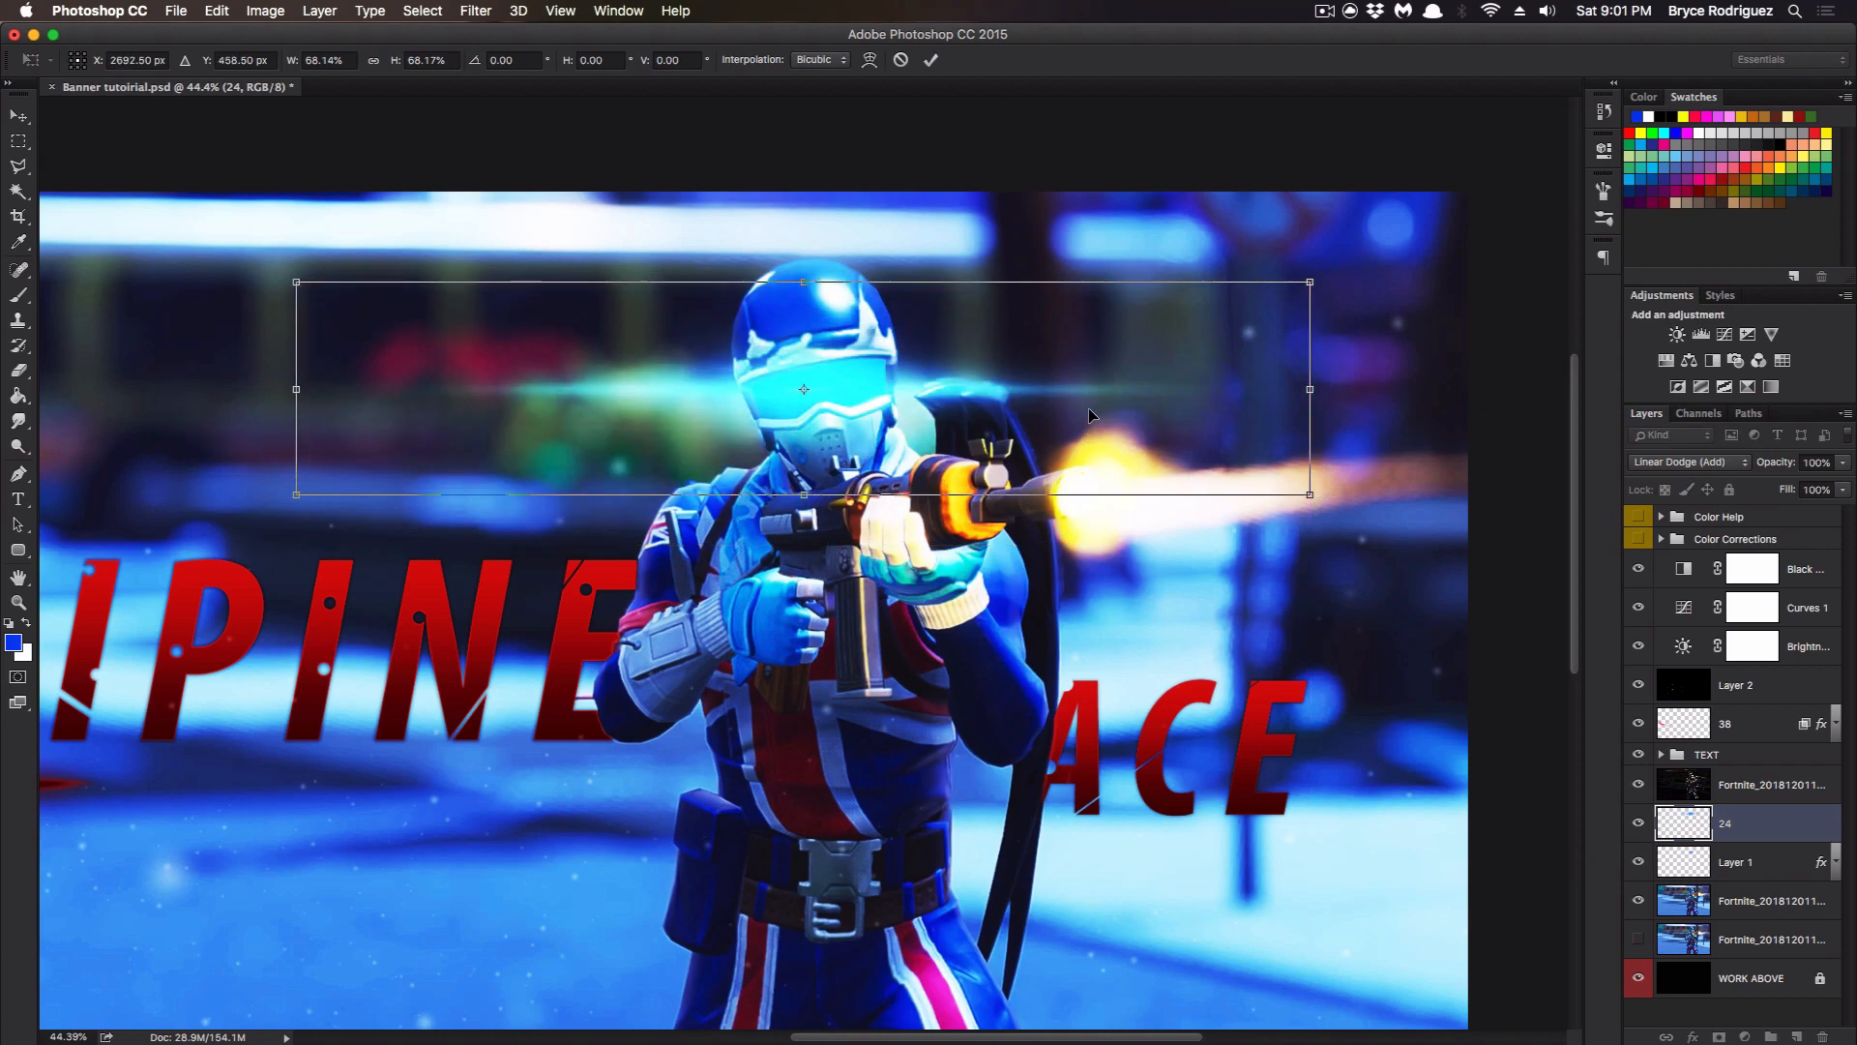
pyautogui.press('Return')
# Try Soft Light on the layer 24 flare, return it to Linear Dodge (Add), and set its opacity to 47%.
pyautogui.click(1688, 463)
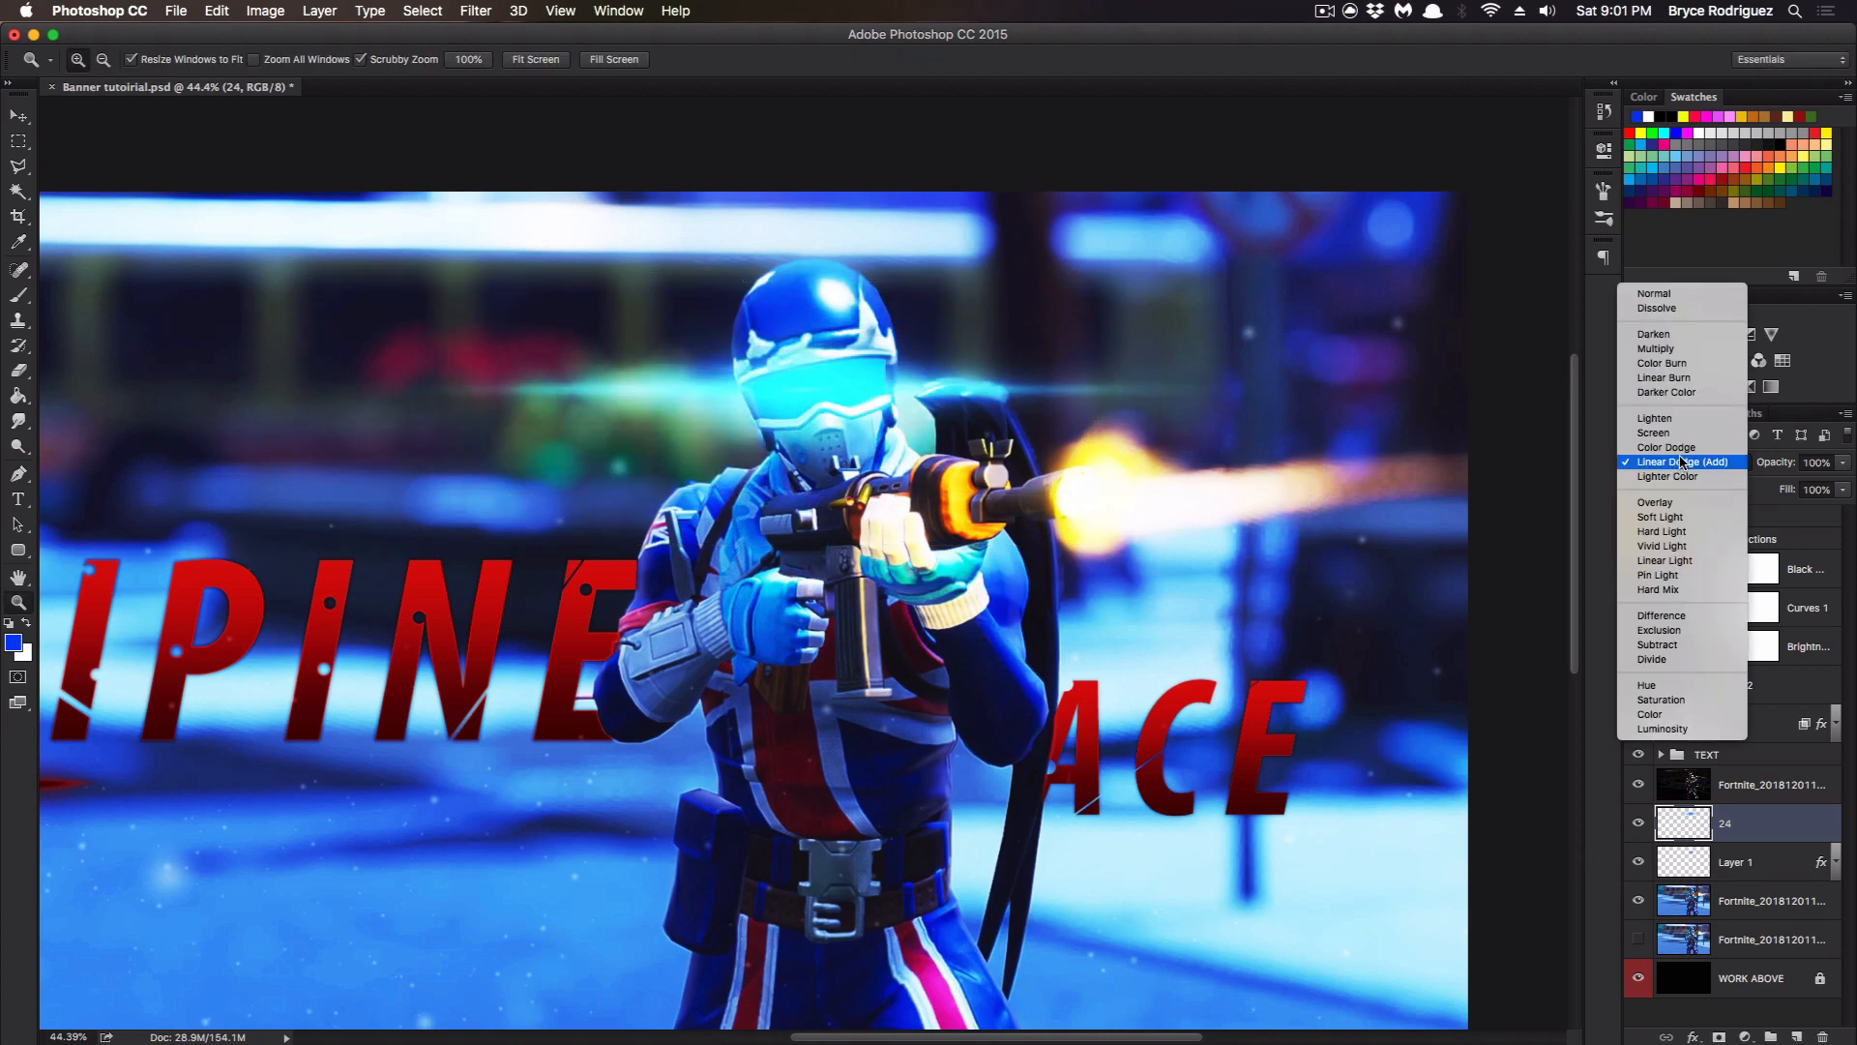
pyautogui.click(1693, 518)
pyautogui.click(1705, 463)
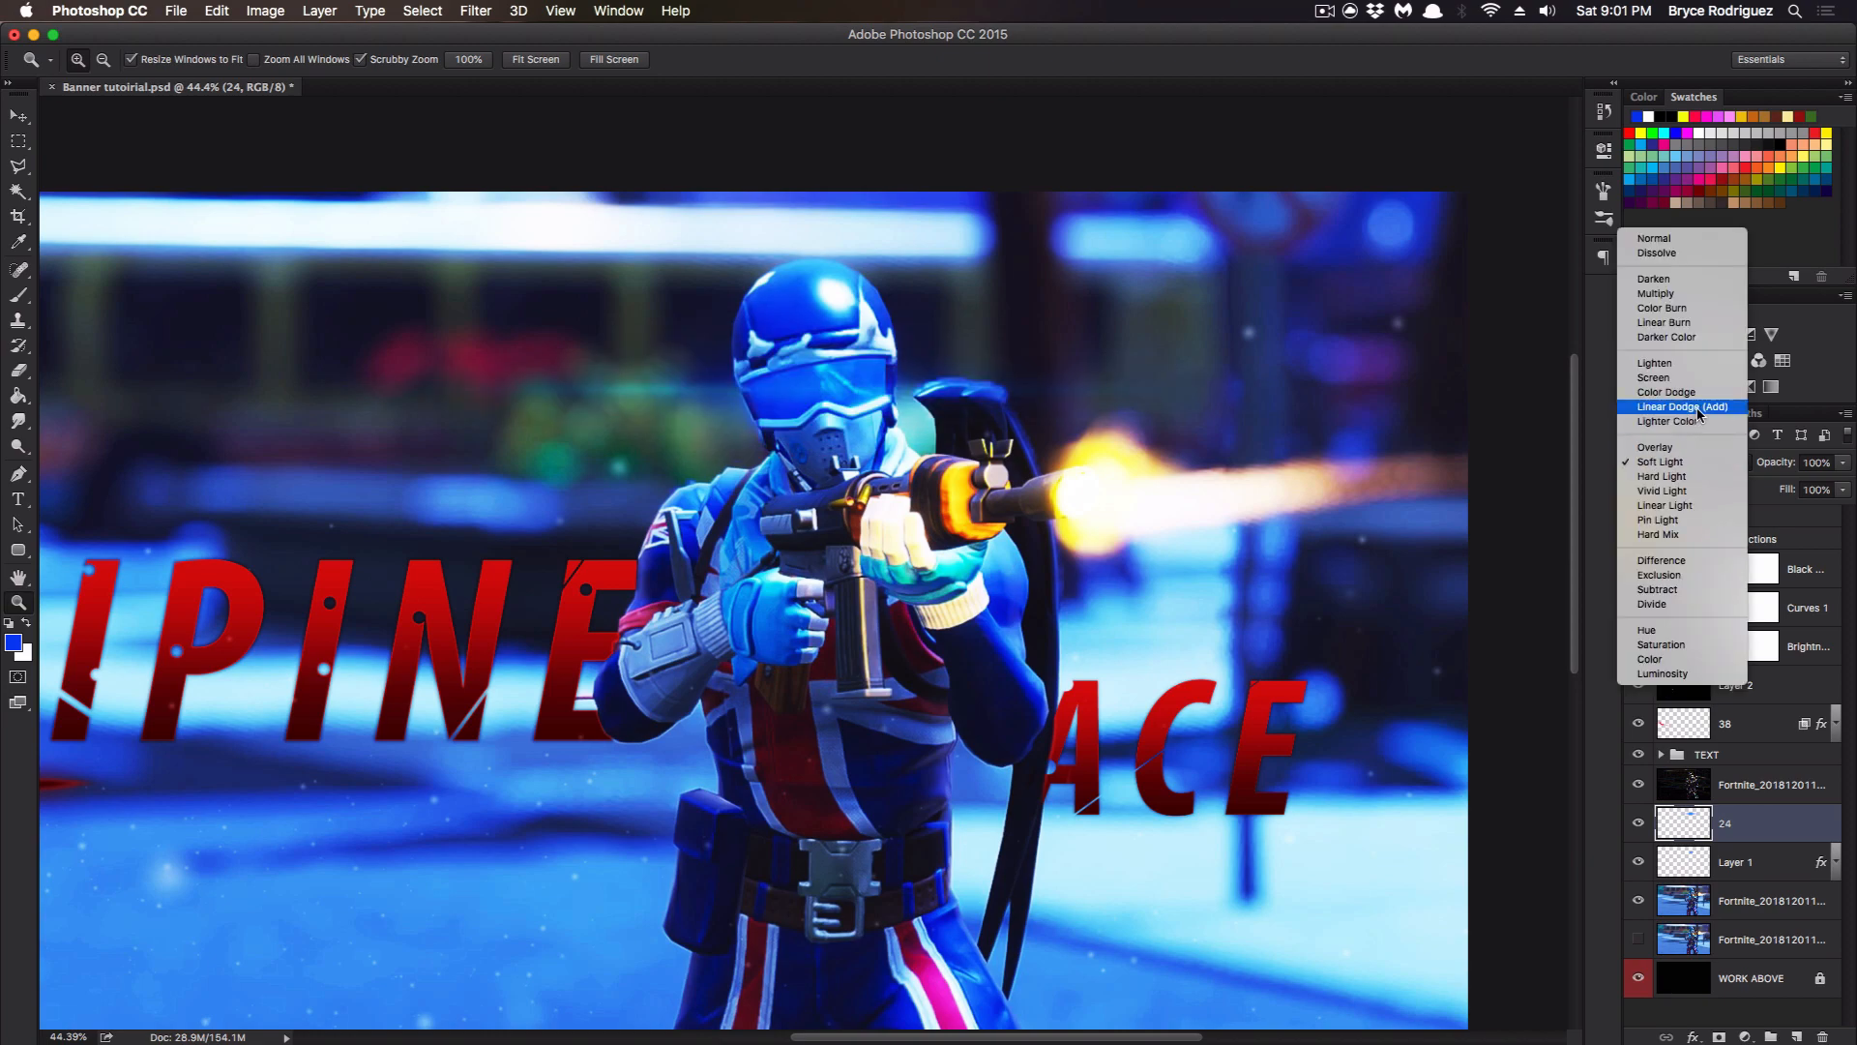
pyautogui.click(1703, 416)
pyautogui.moveTo(1848, 471); pyautogui.dragTo(1797, 490)
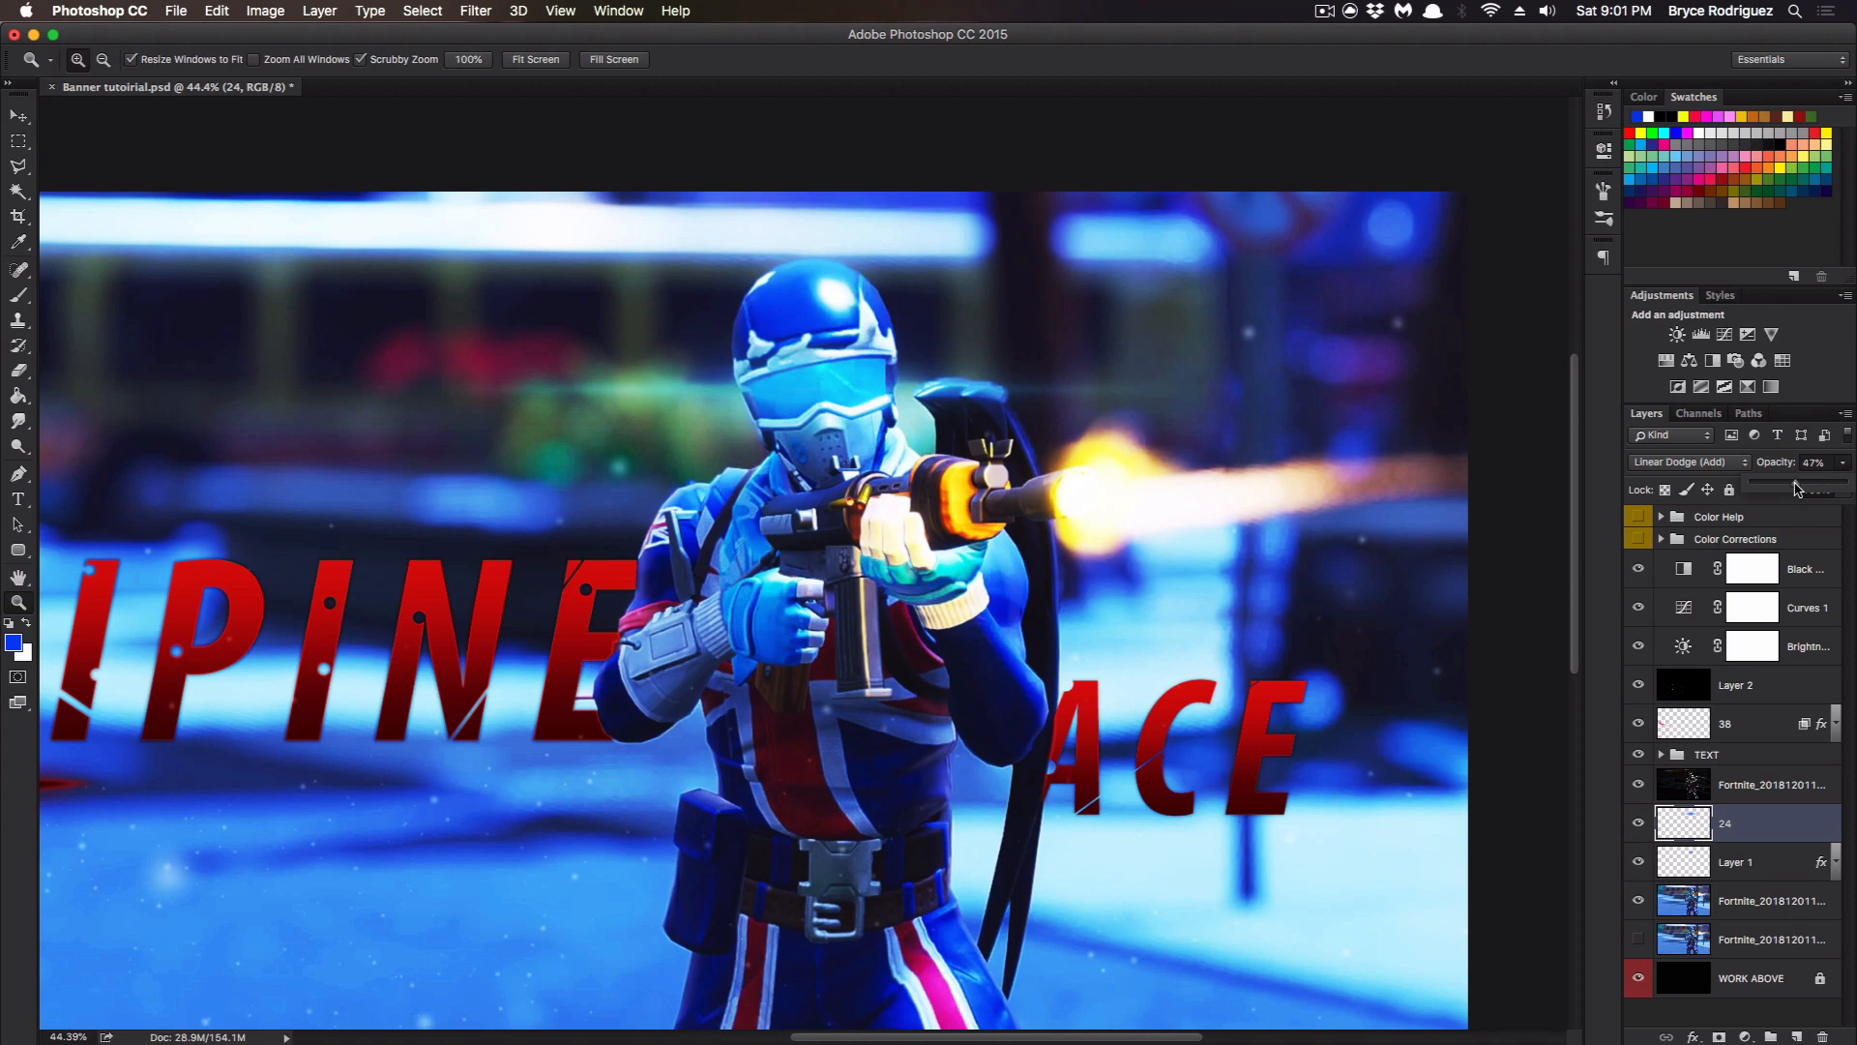
pyautogui.moveTo(476, 512); pyautogui.dragTo(382, 517)
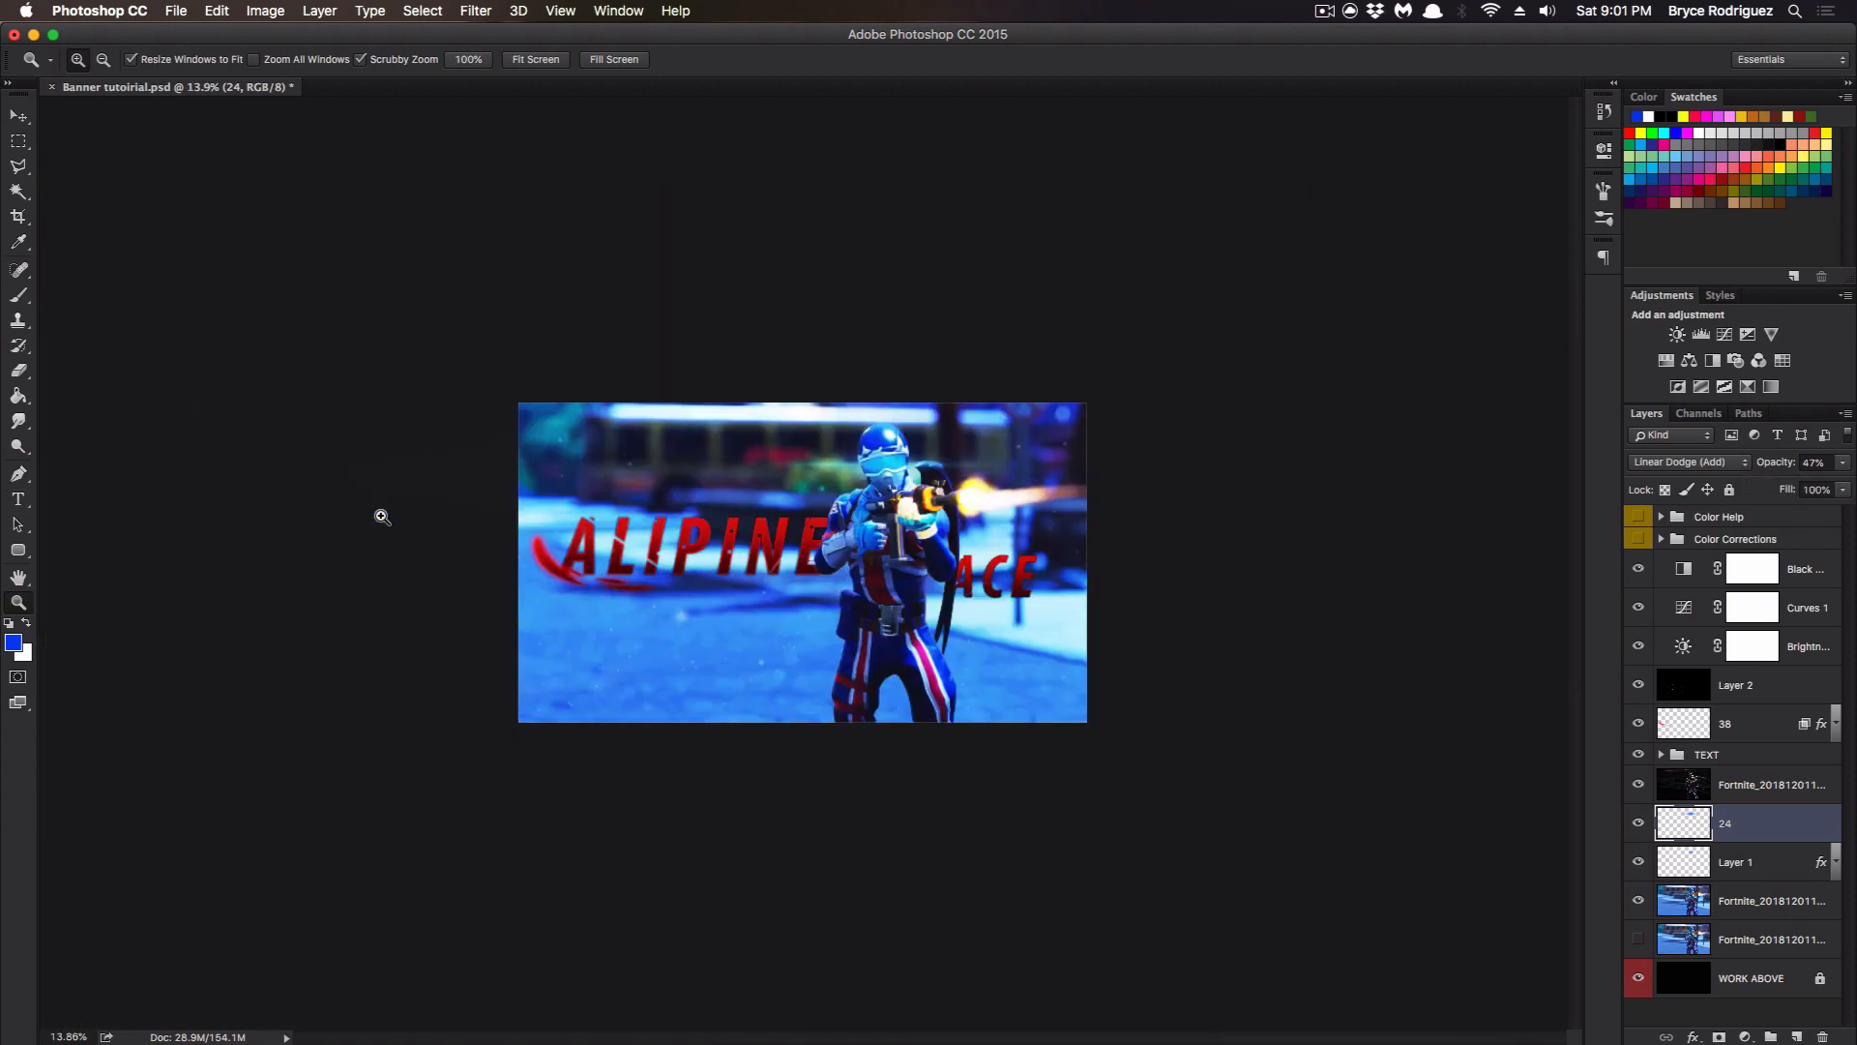
pyautogui.moveTo(845, 532); pyautogui.dragTo(900, 534)
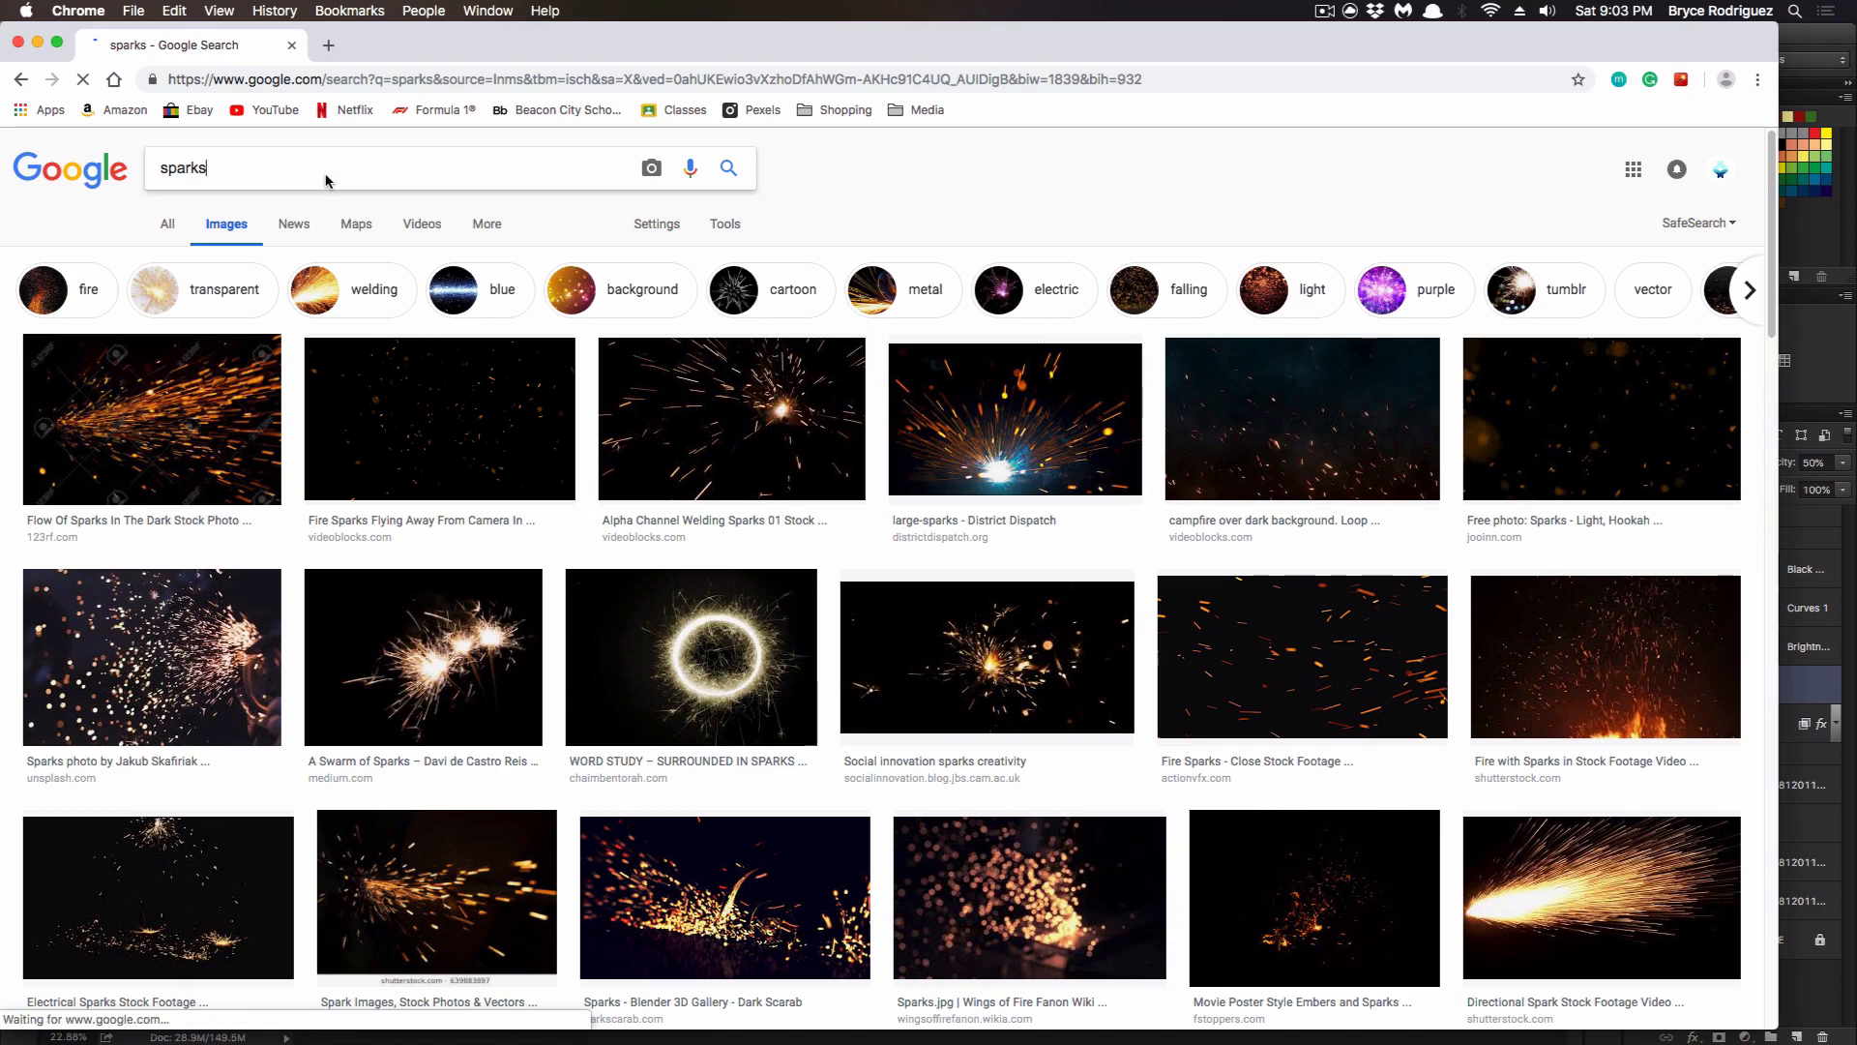
# Switch to Chrome, search Google Images for "sparks overlay", and browse the results.
pyautogui.write('overlay')
pyautogui.press('Return')
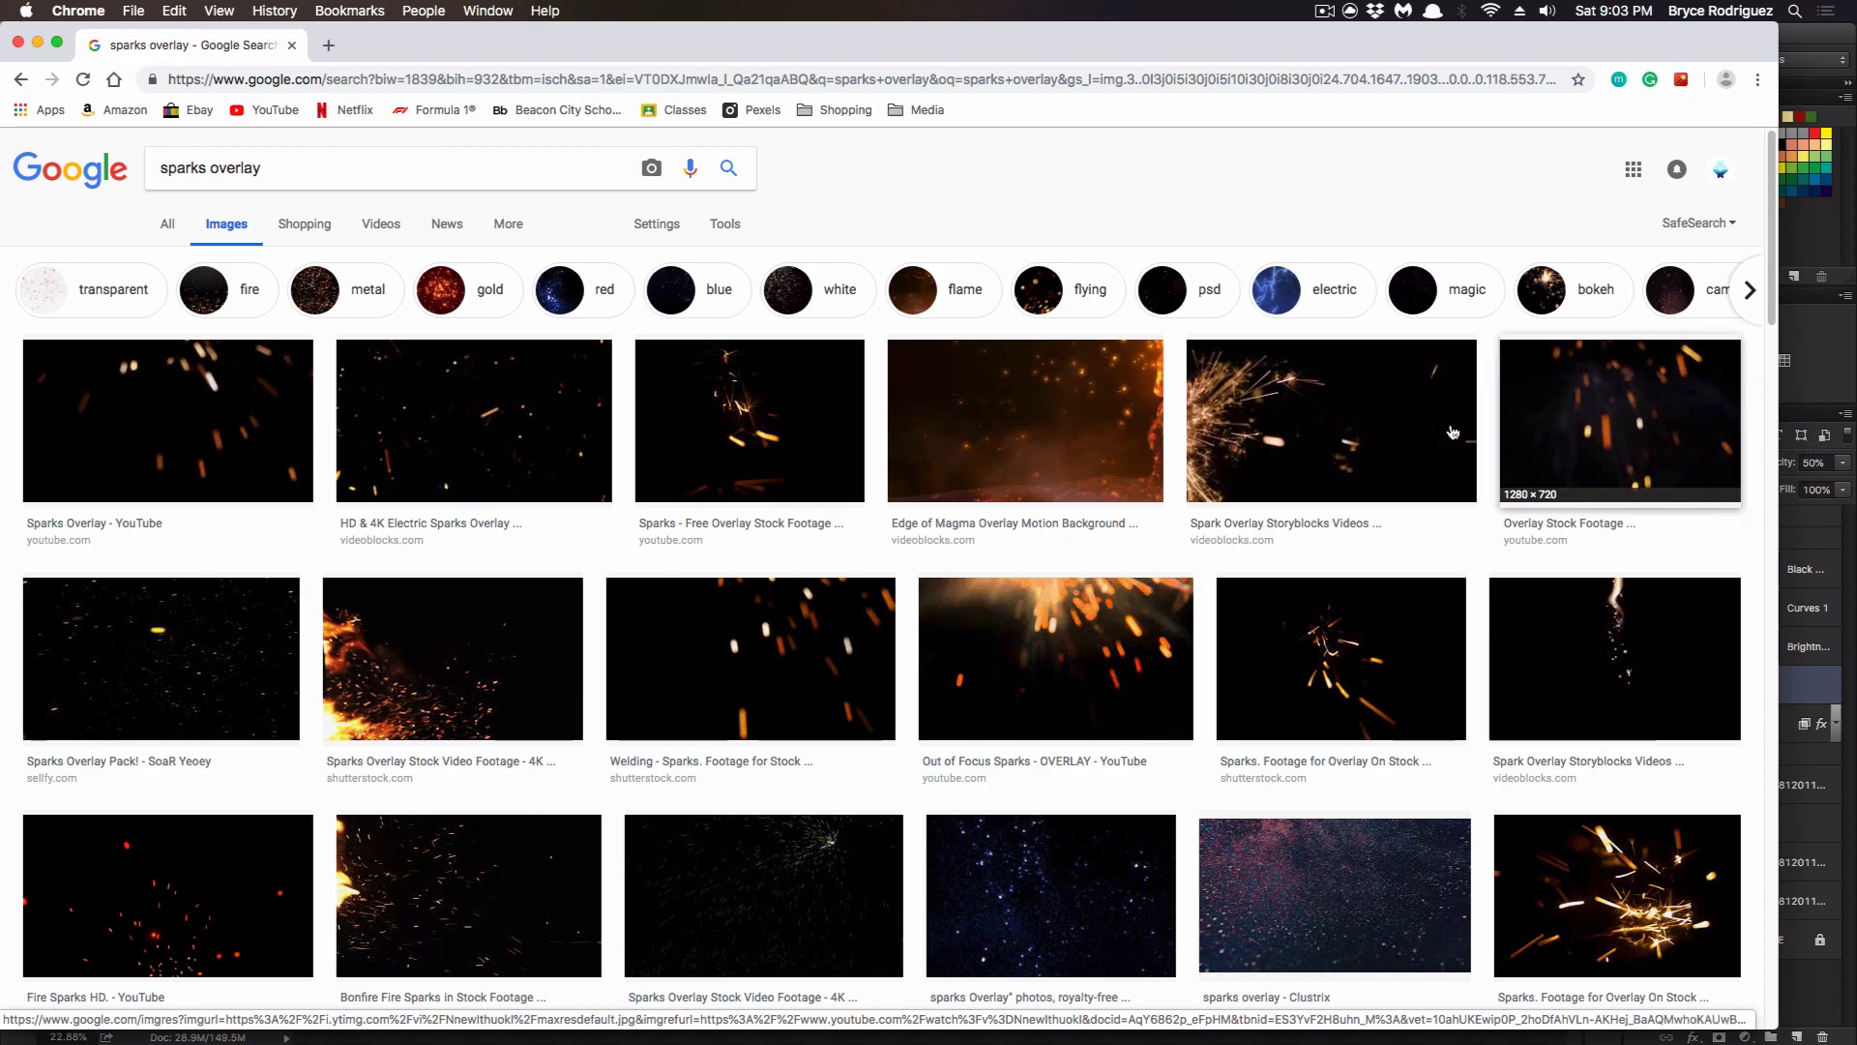
pyautogui.scroll(-2, 1557, 523)
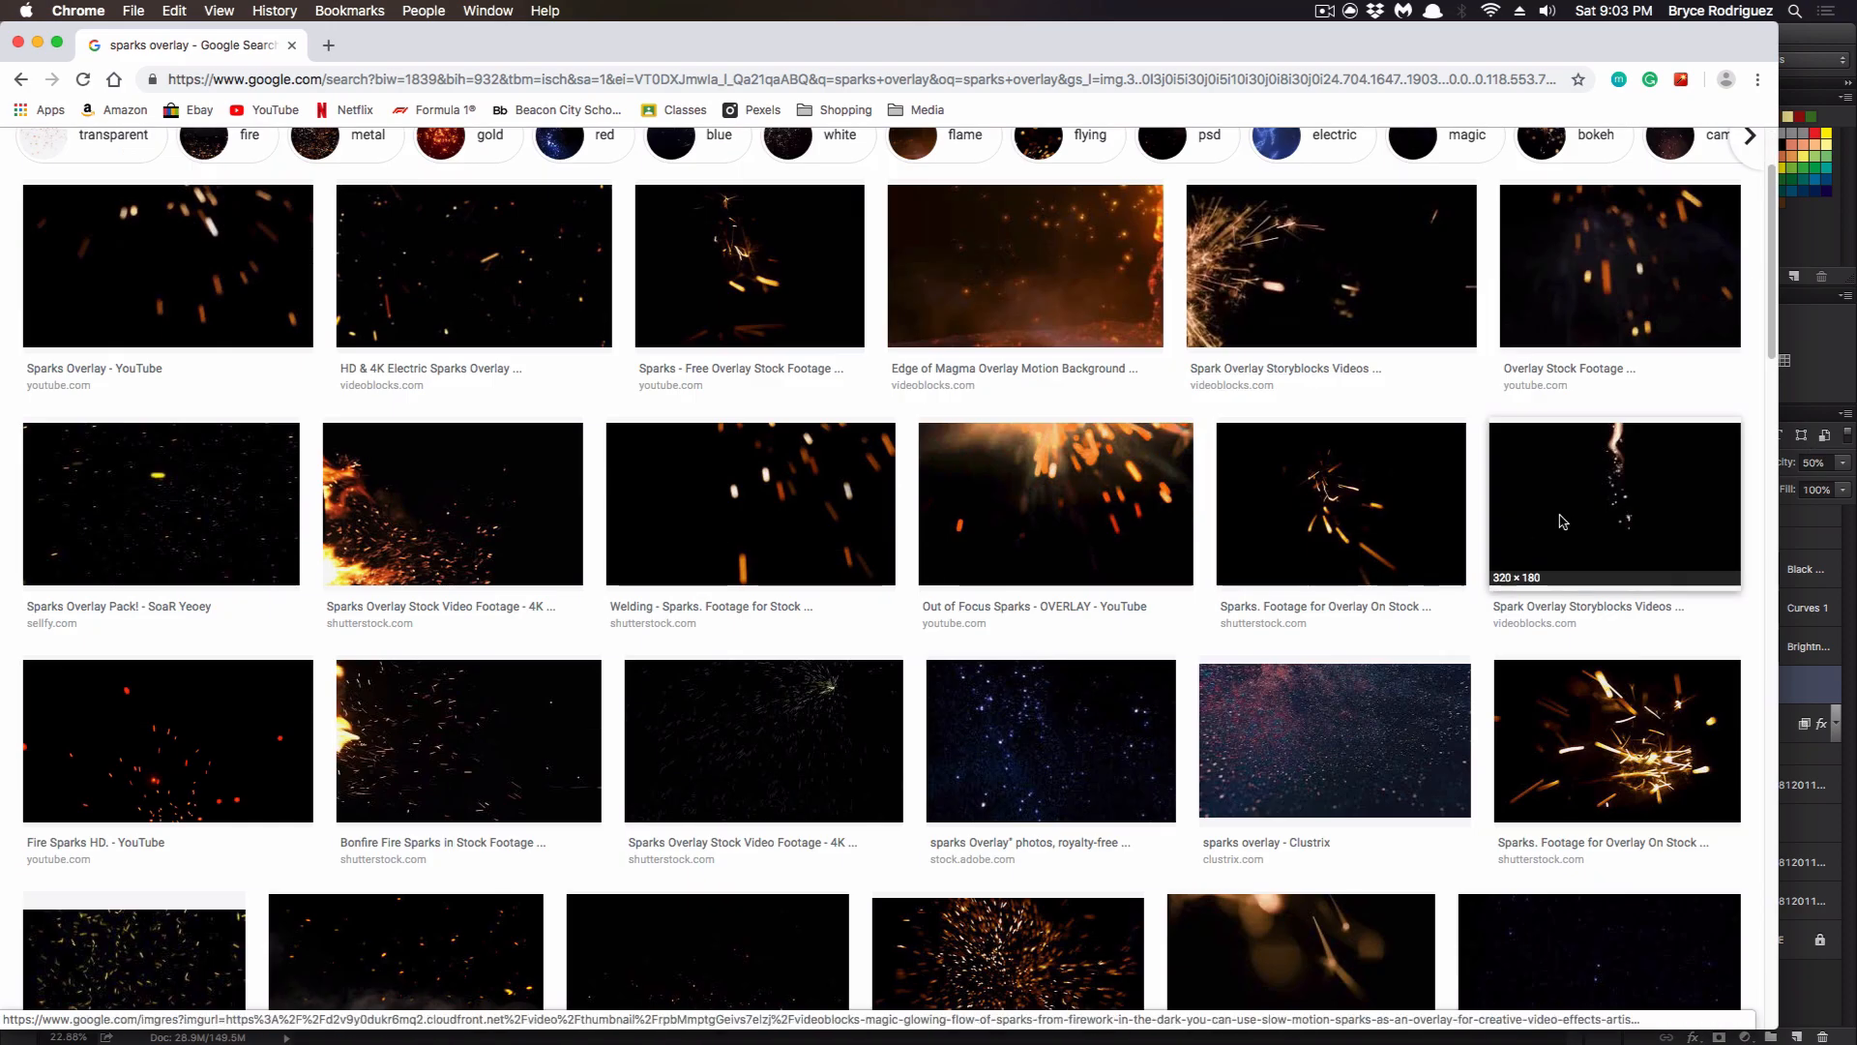
# Search Google Images for "smoke overlay" and browse the results.
pyautogui.scroll(-1, 1559, 523)
pyautogui.click(1601, 418)
pyautogui.scroll(4, 968, 435)
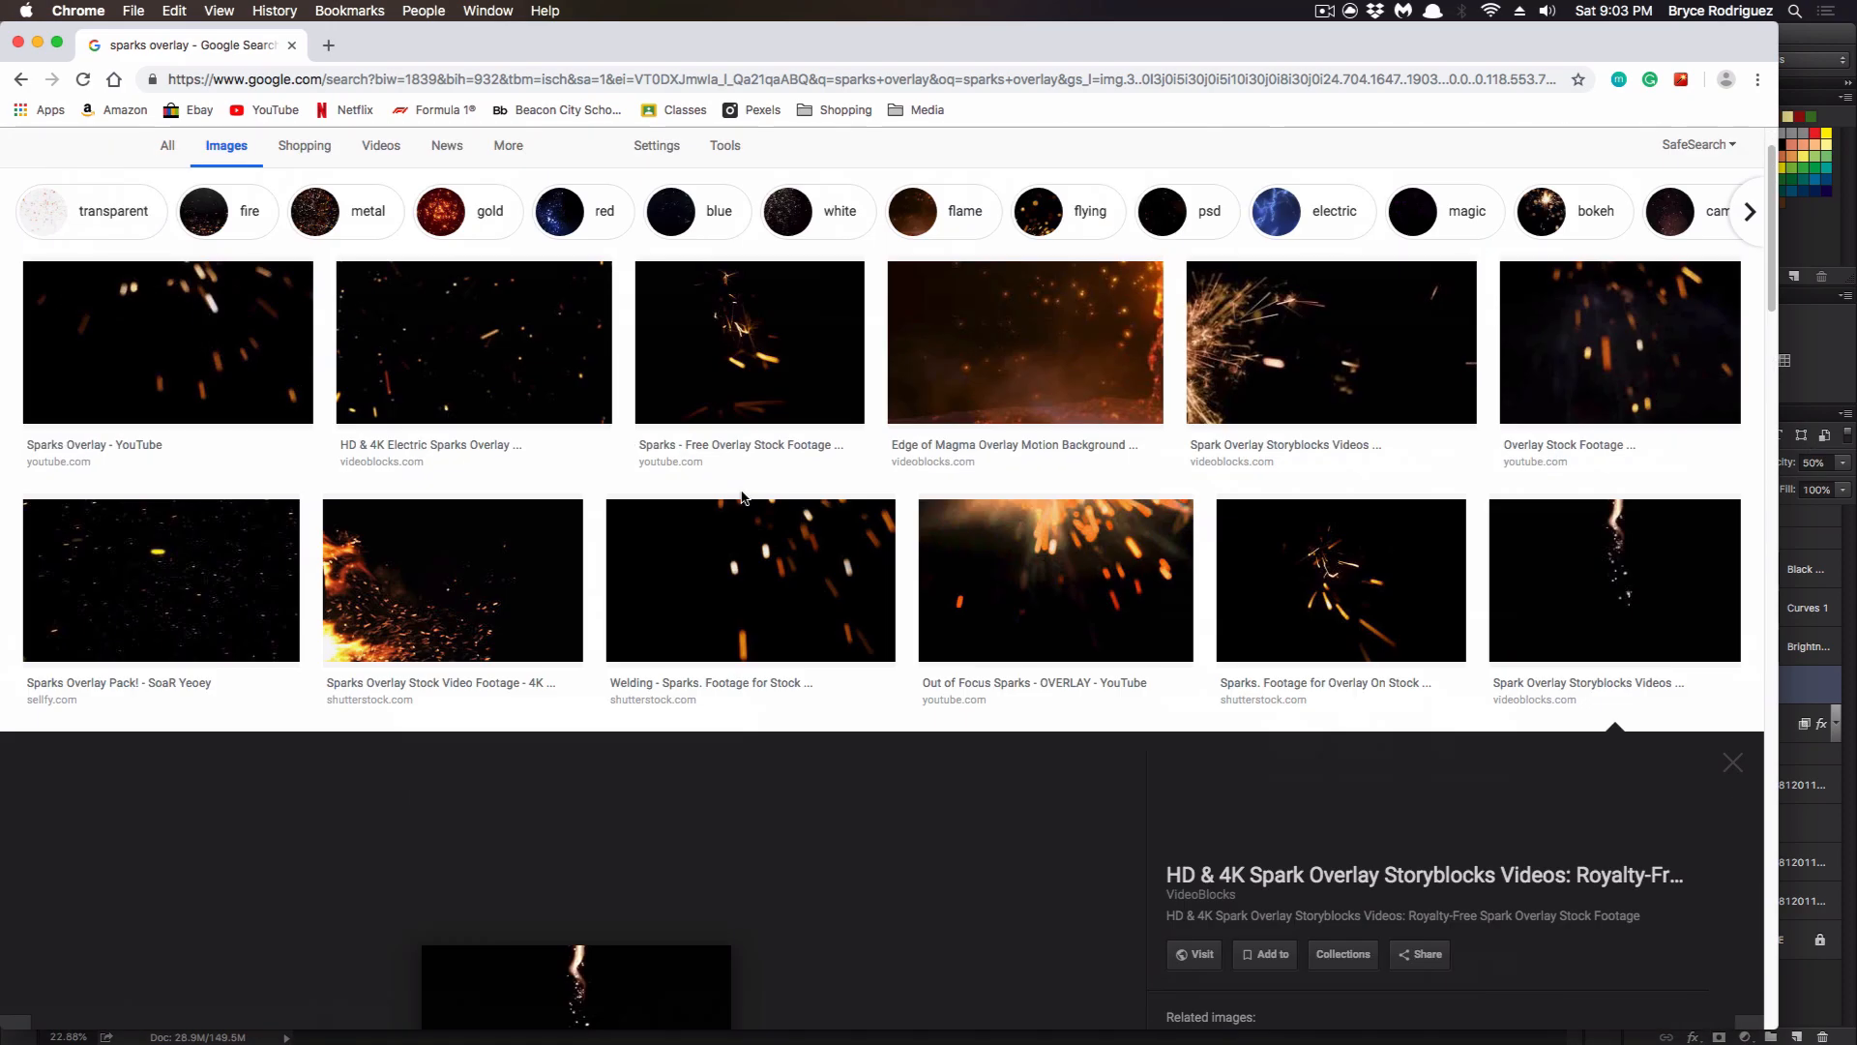
pyautogui.tripleClick(179, 166)
pyautogui.write('smok')
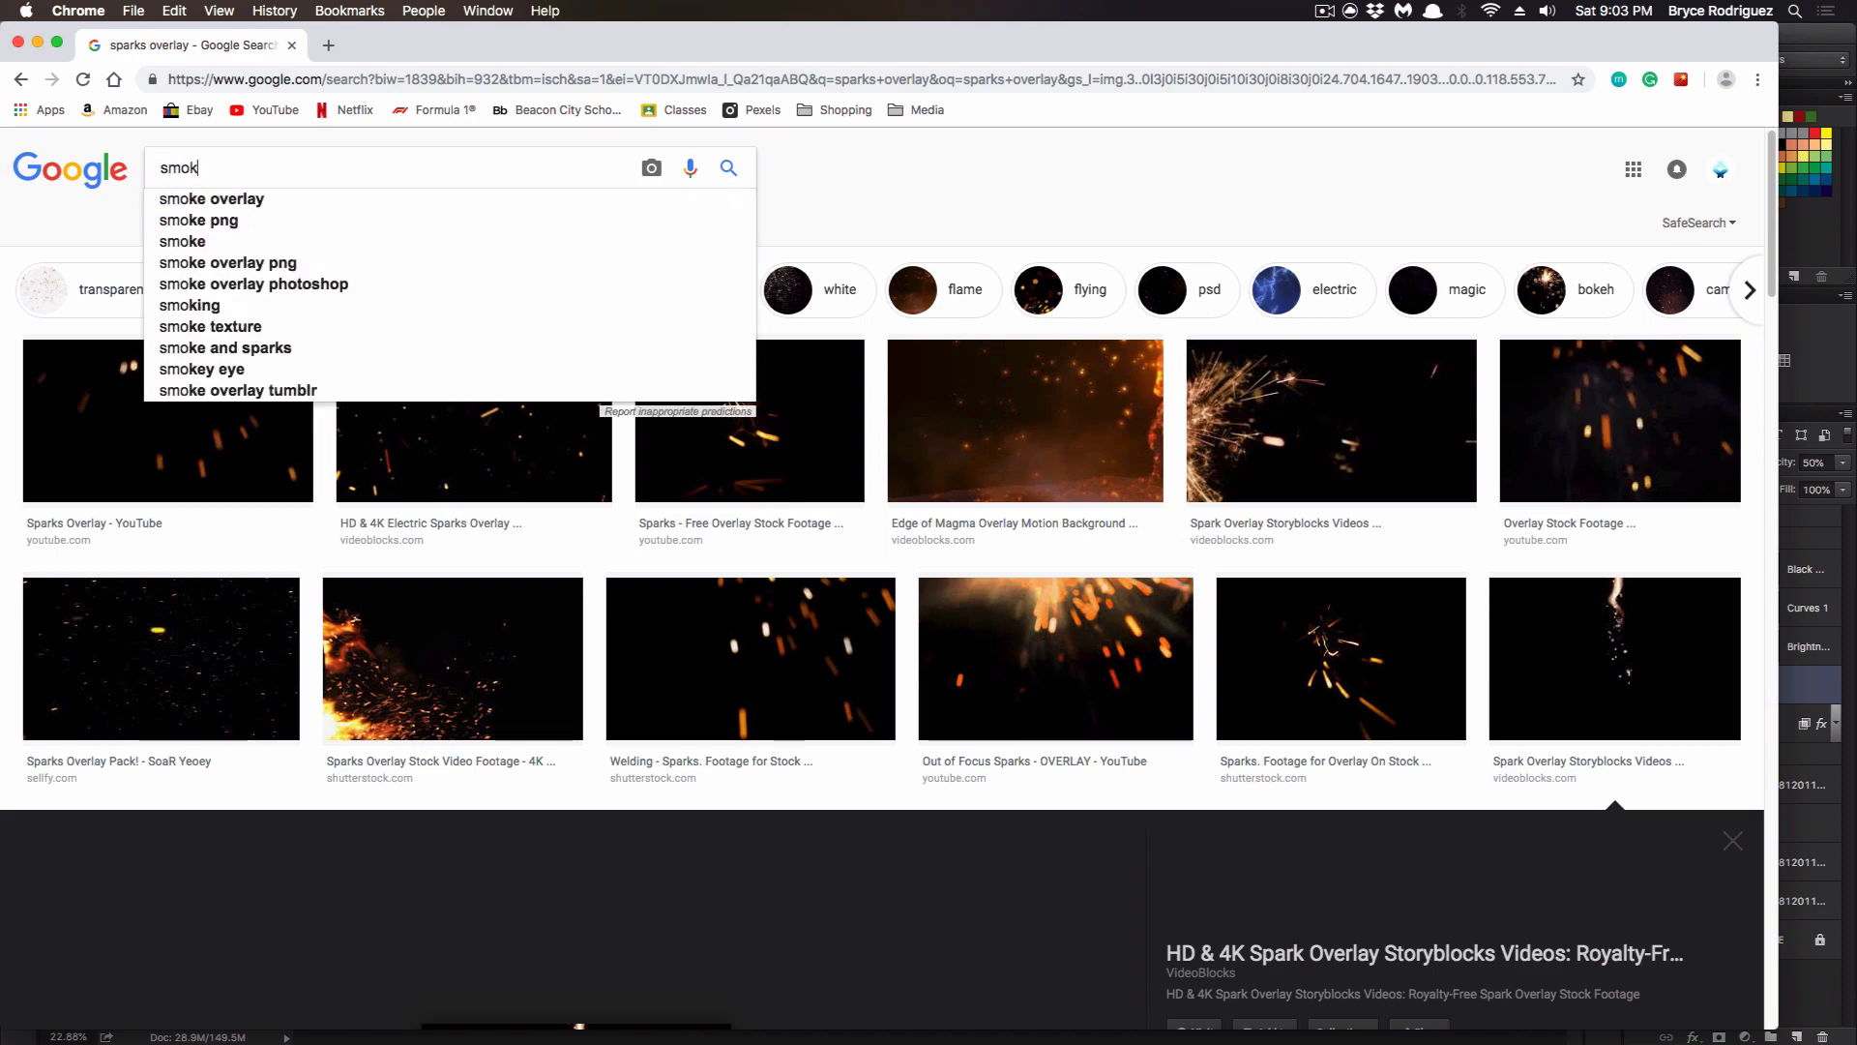
pyautogui.write('e ove')
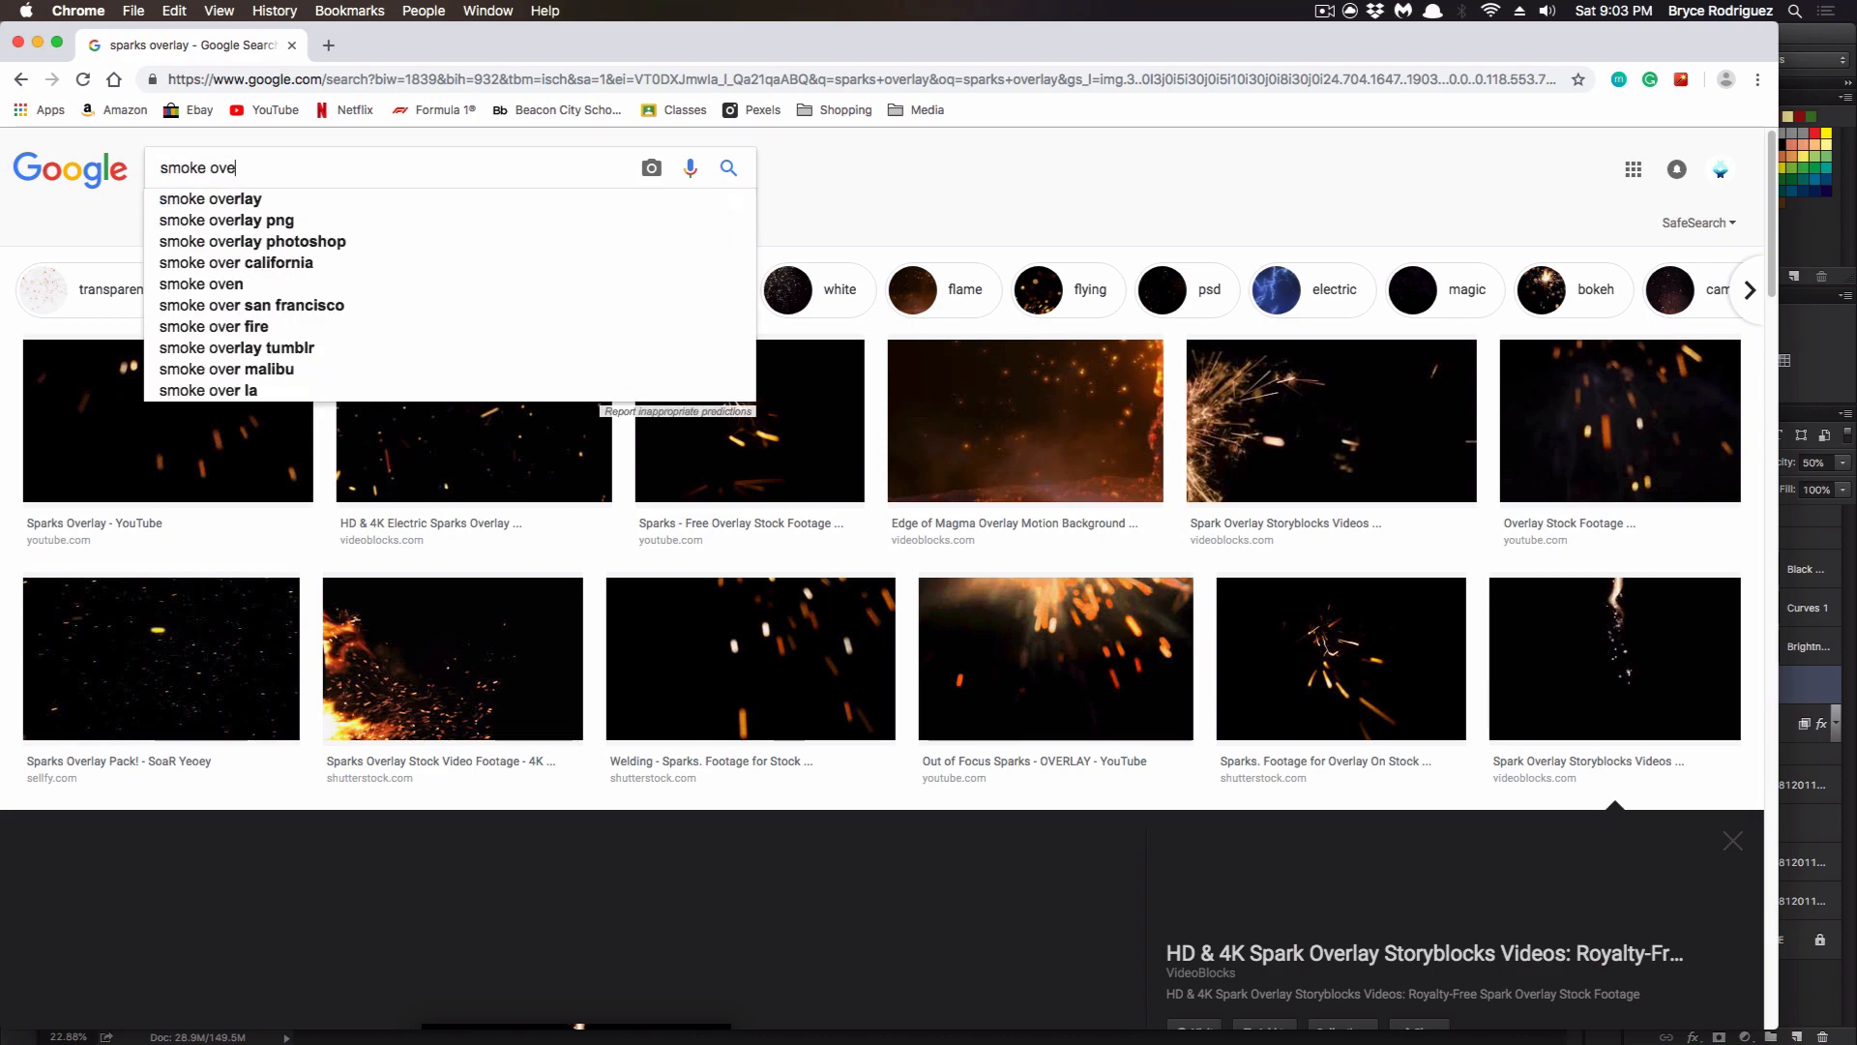
pyautogui.press('Down')
pyautogui.press('Return')
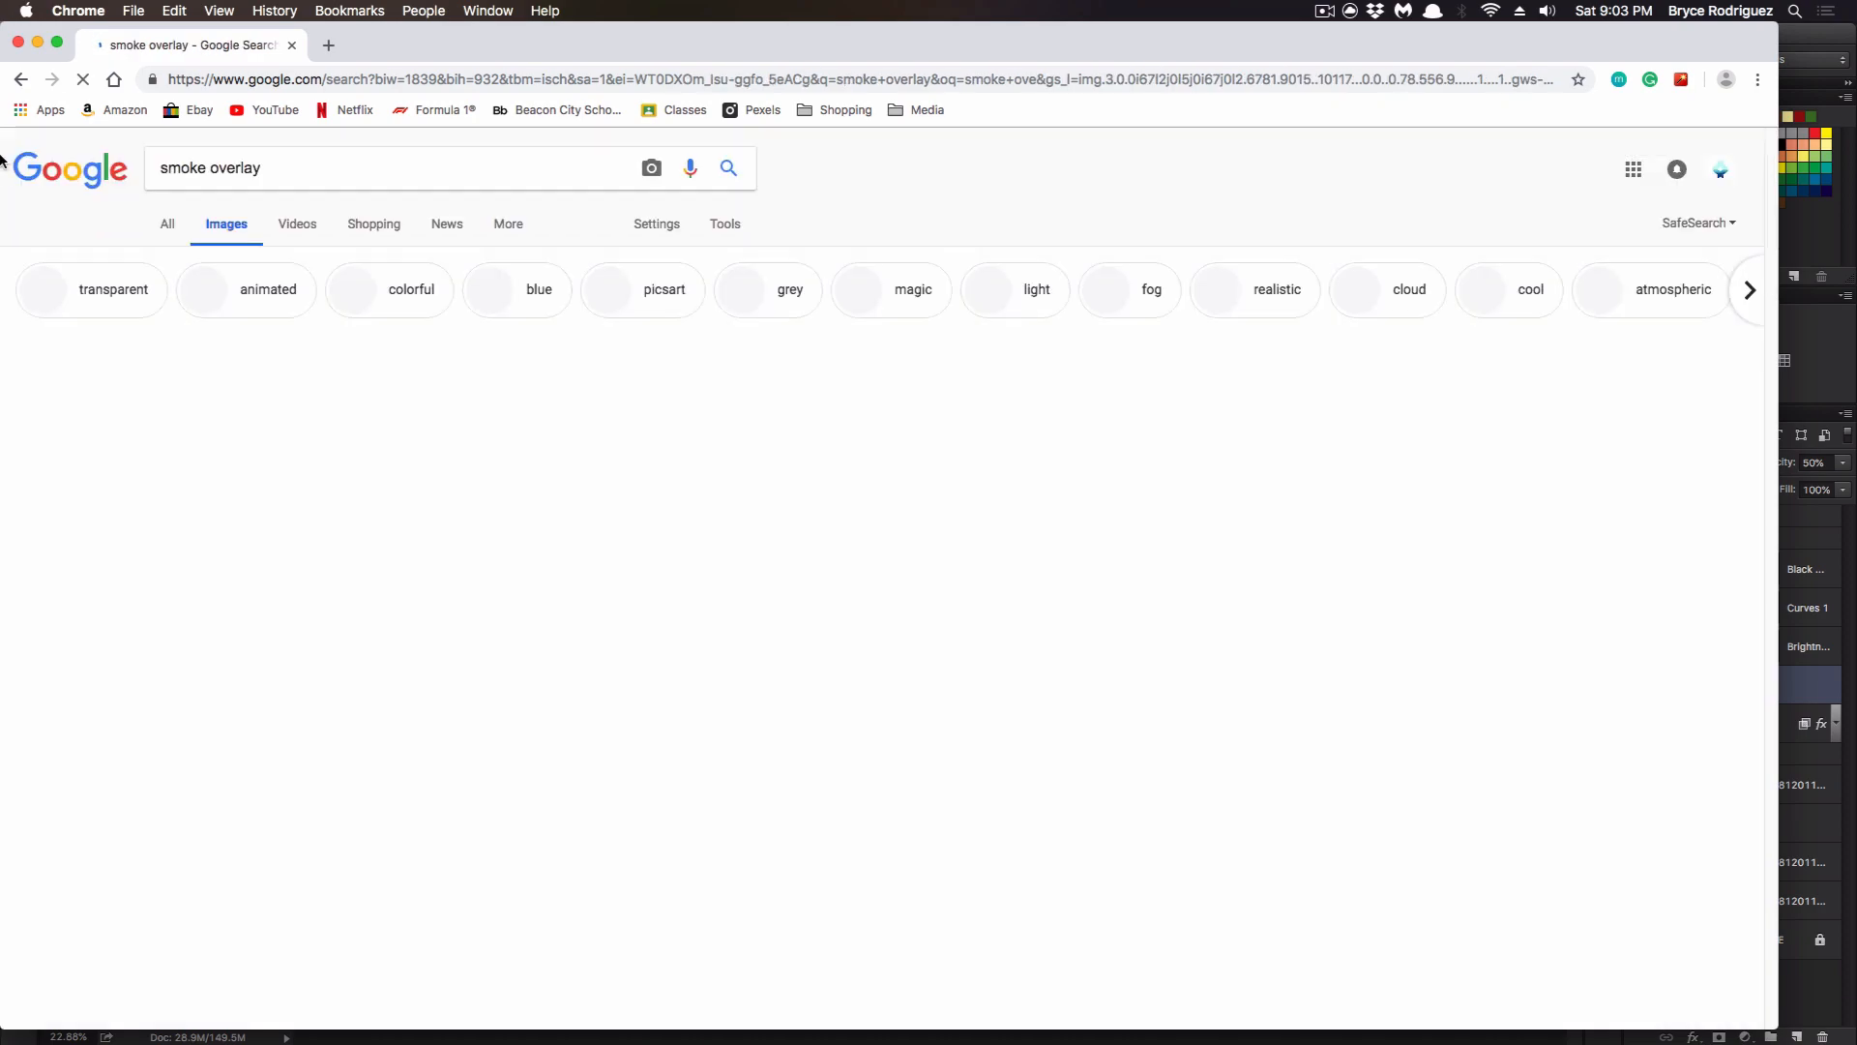
pyautogui.scroll(-8, 614, 539)
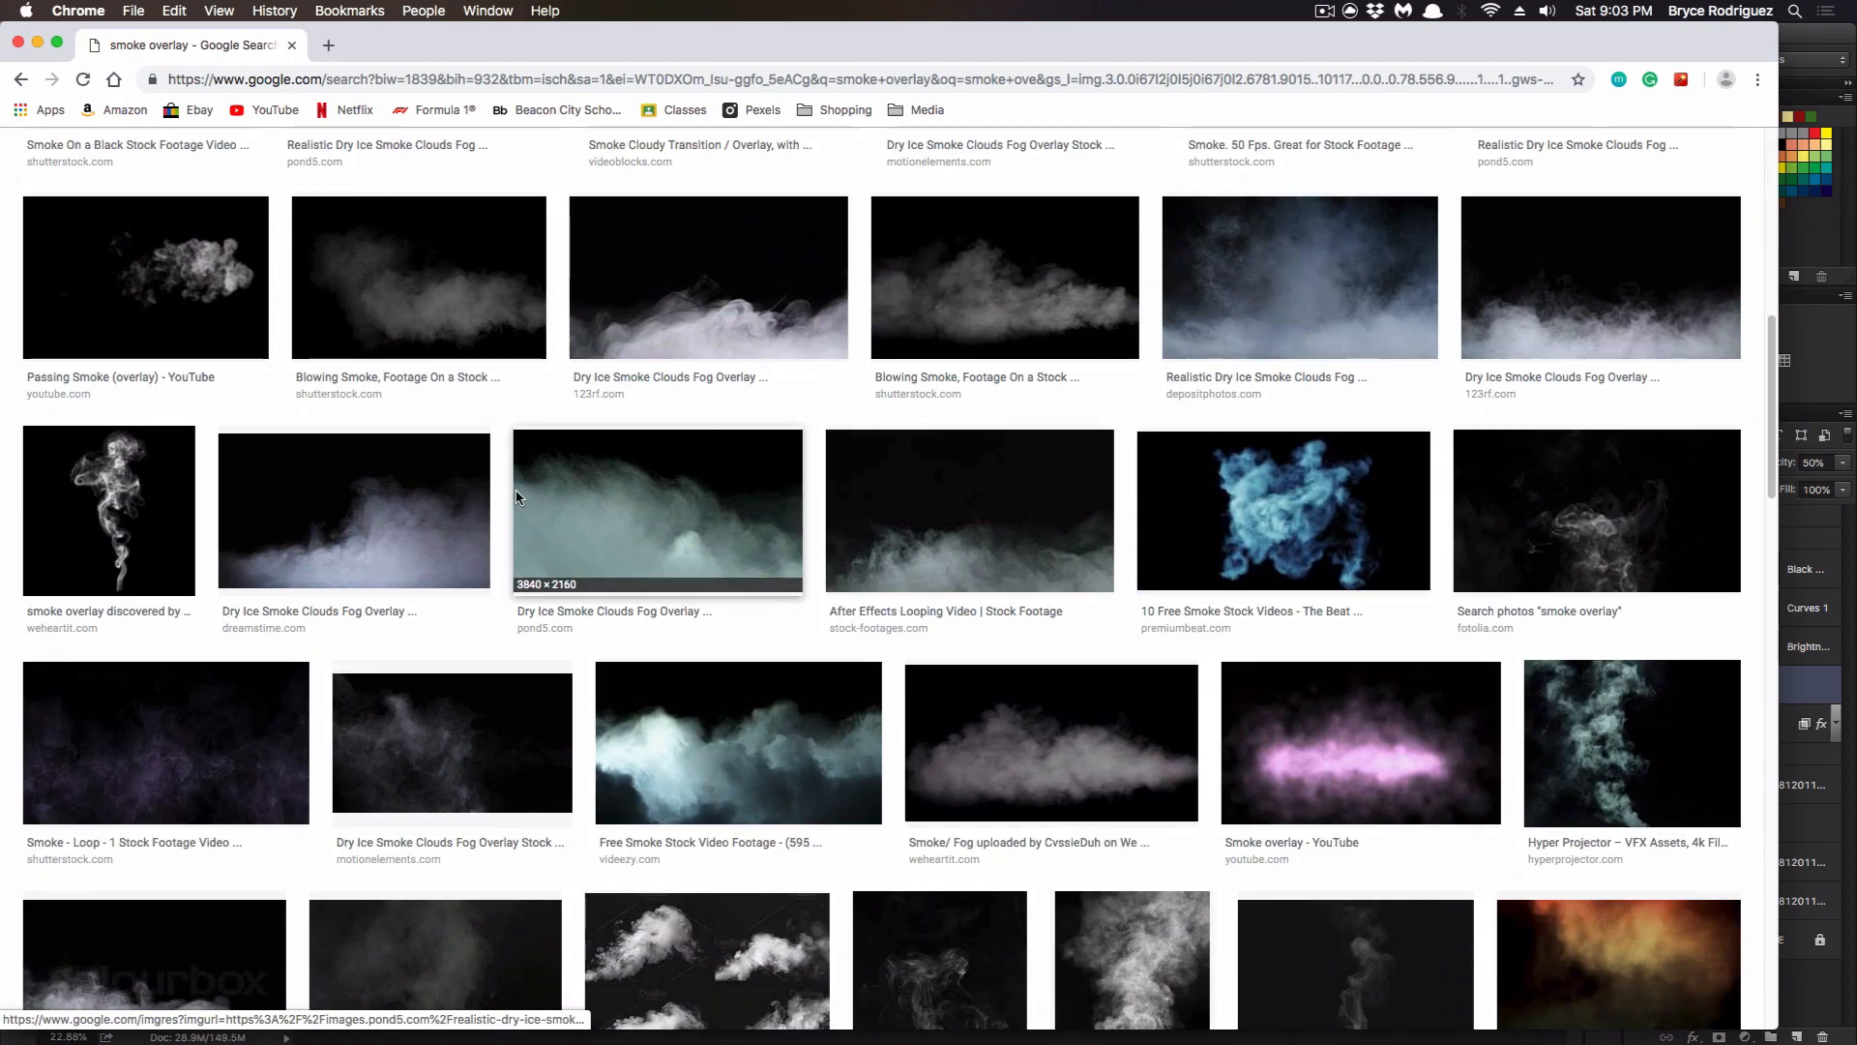
# Preview several smoke results and open the related "Thin Trickle of Steam" image from Shutterstock.
pyautogui.scroll(4, 164, 848)
pyautogui.click(164, 848)
pyautogui.moveTo(614, 33); pyautogui.dragTo(1280, 33)
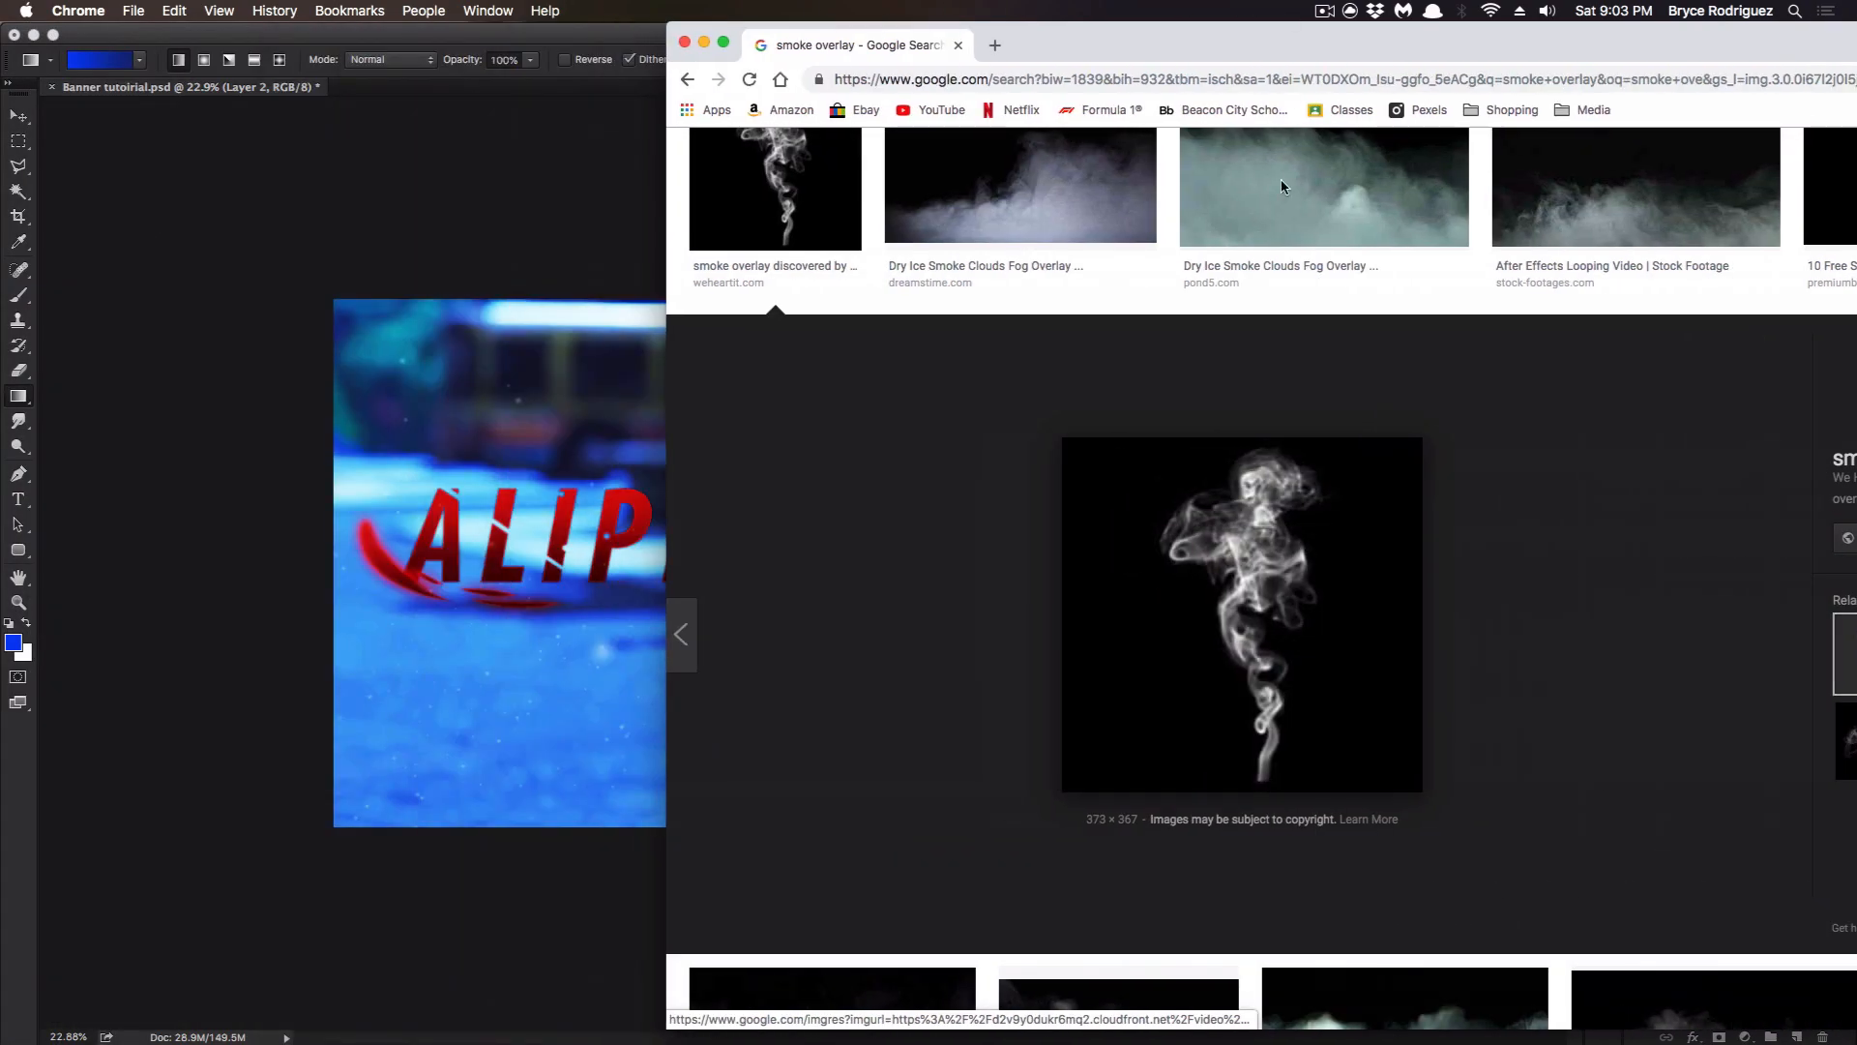
pyautogui.scroll(8, 1016, 418)
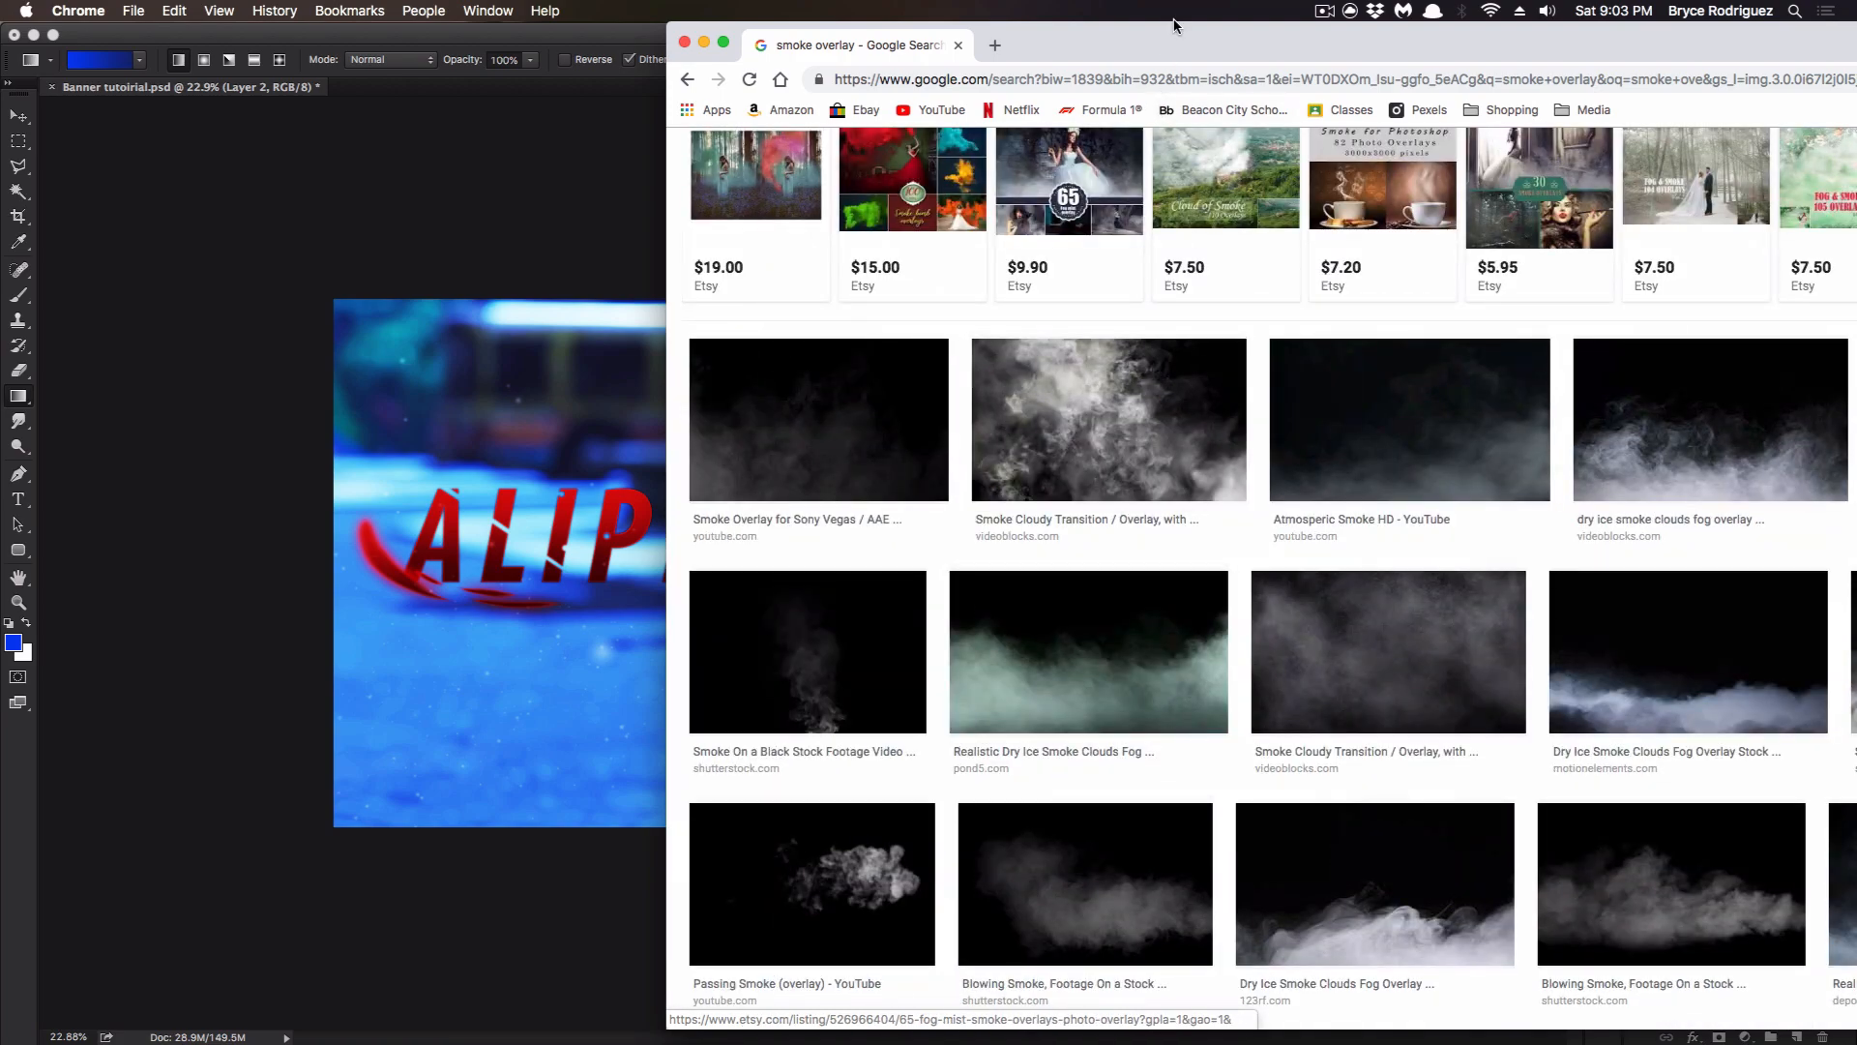
pyautogui.click(752, 730)
pyautogui.moveTo(1849, 27); pyautogui.dragTo(1435, 27)
pyautogui.scroll(-3, 1239, 542)
pyautogui.click(1635, 408)
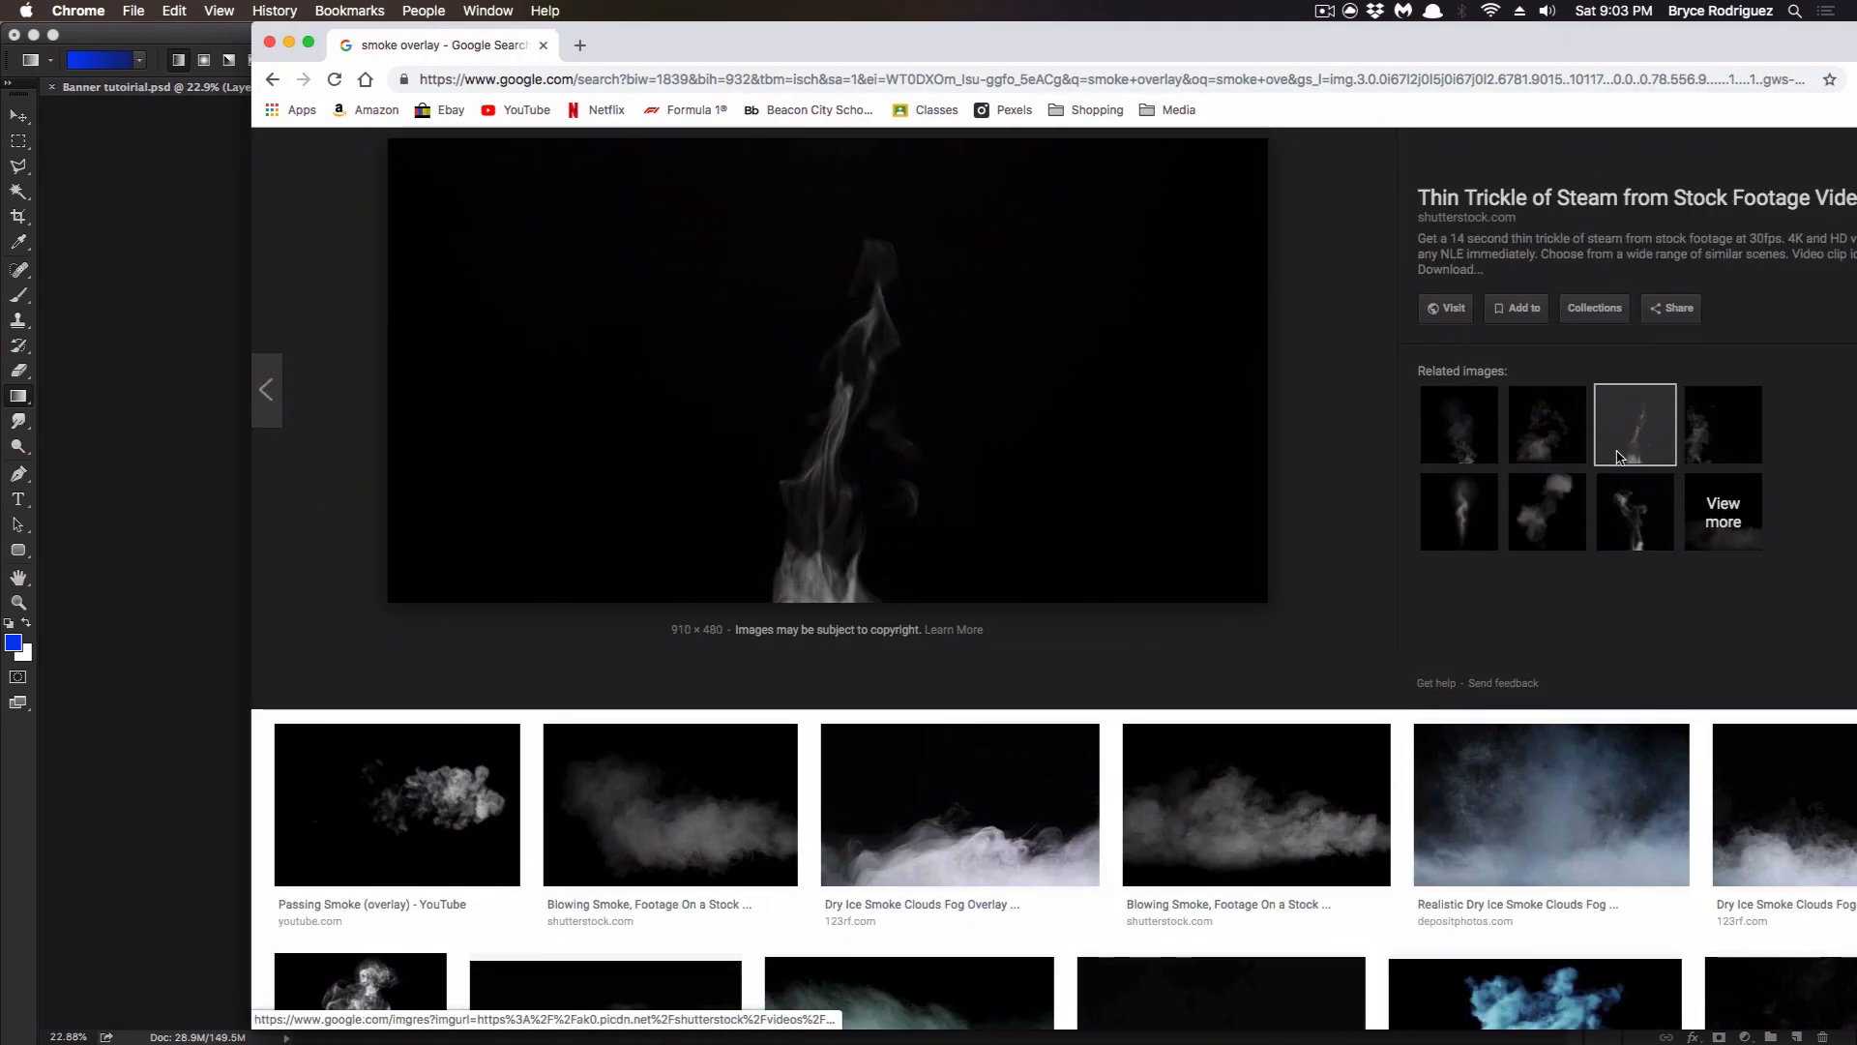
# Bring the thin steam image from the browser into the Photoshop banner as a new layer.
pyautogui.scroll(6, 1509, 455)
pyautogui.moveTo(840, 38); pyautogui.dragTo(1269, 37)
pyautogui.scroll(-4, 1102, 753)
pyautogui.moveTo(1298, 687); pyautogui.dragTo(319, 548)
pyautogui.moveTo(821, 1006)
pyautogui.click(645, 994)
# Search Google Images for "sparks overlay" again and look through the results for a suitable spark burst.
pyautogui.moveTo(1118, 46); pyautogui.dragTo(655, 45)
pyautogui.scroll(8, 701, 222)
pyautogui.scroll(1, 701, 222)
pyautogui.tripleClick(700, 170)
pyautogui.write('sparks overlay')
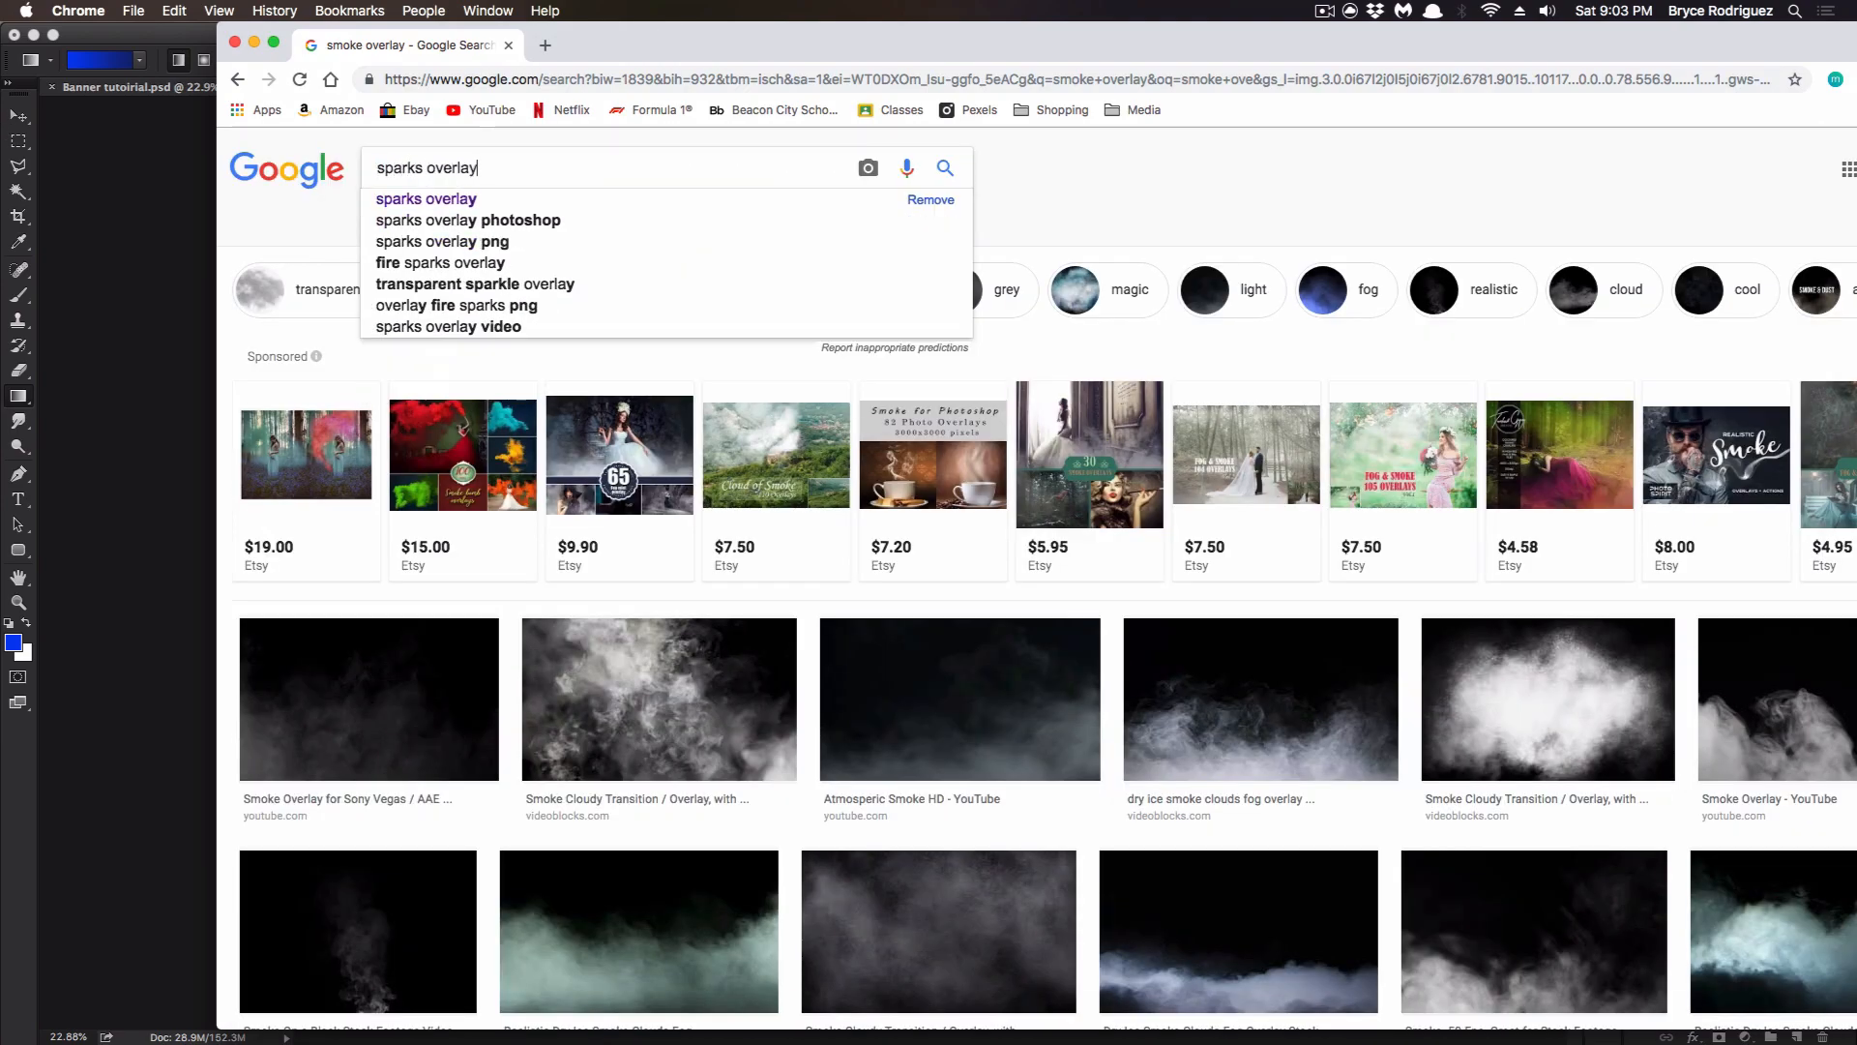
pyautogui.press('Return')
pyautogui.doubleClick(774, 31)
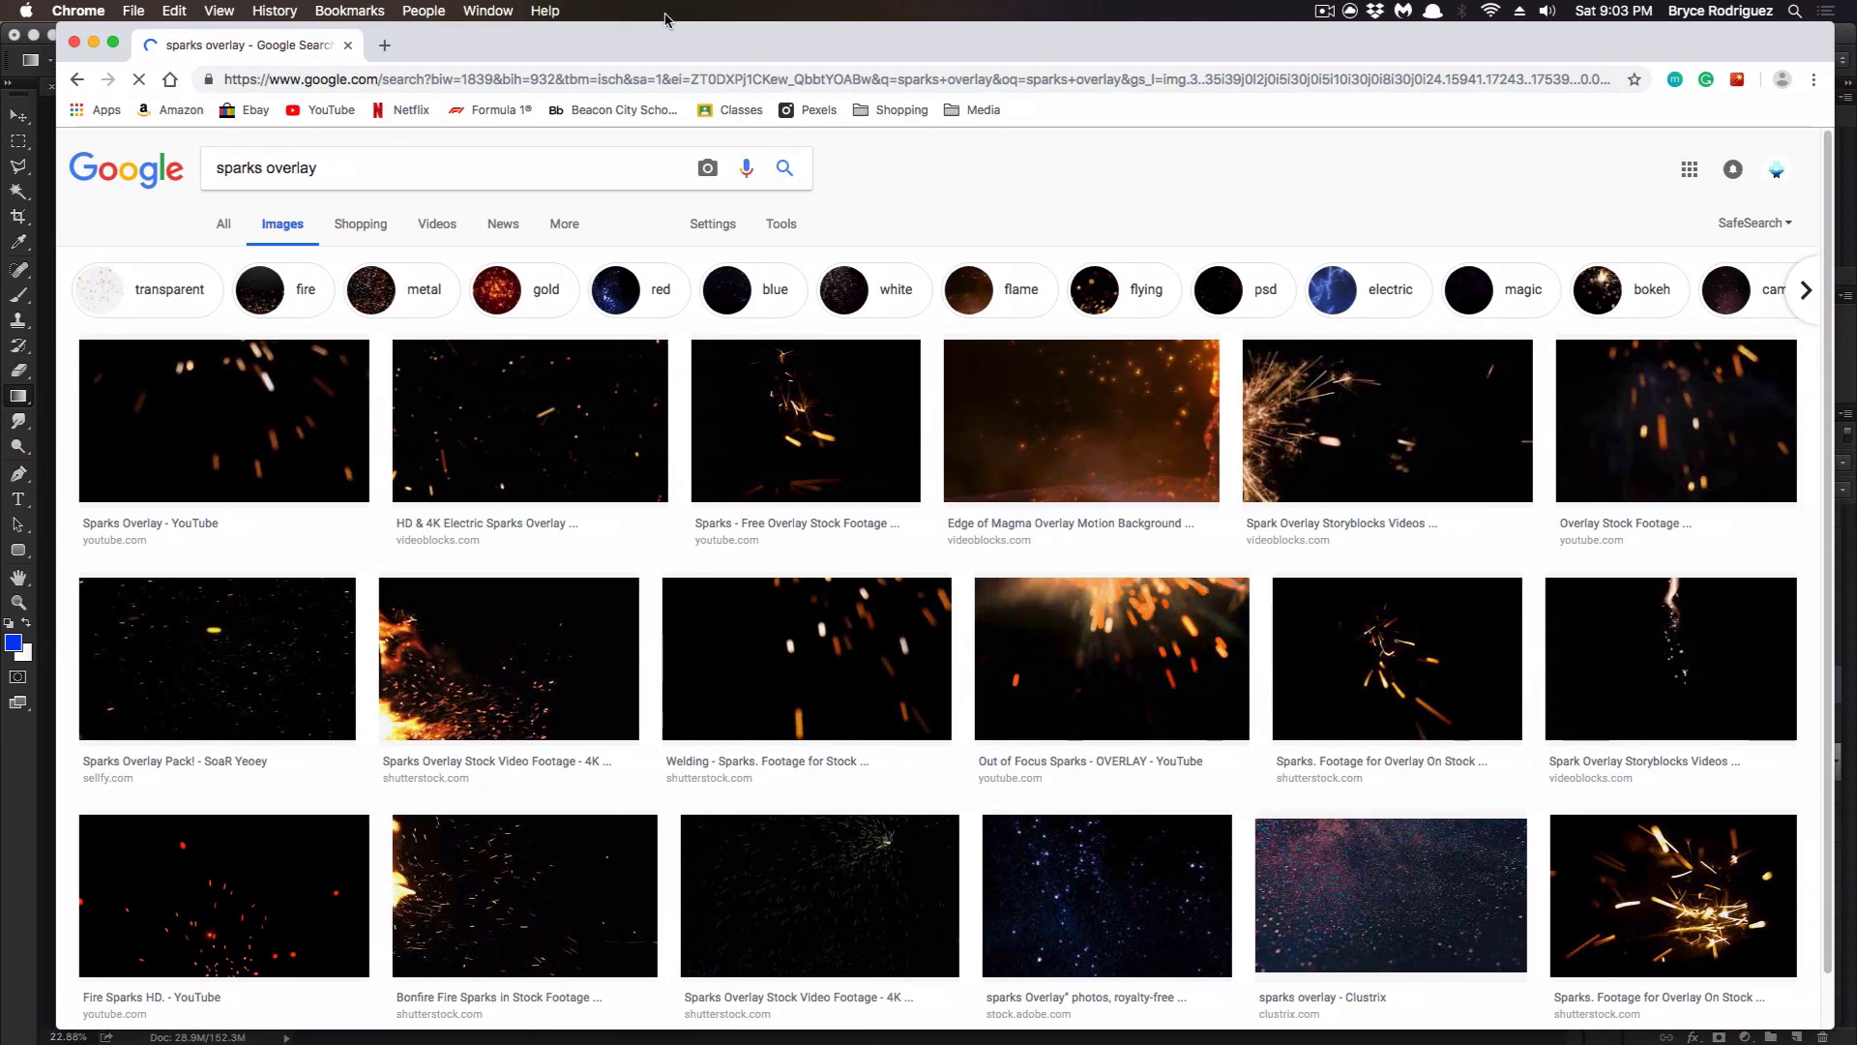
pyautogui.scroll(-5, 913, 534)
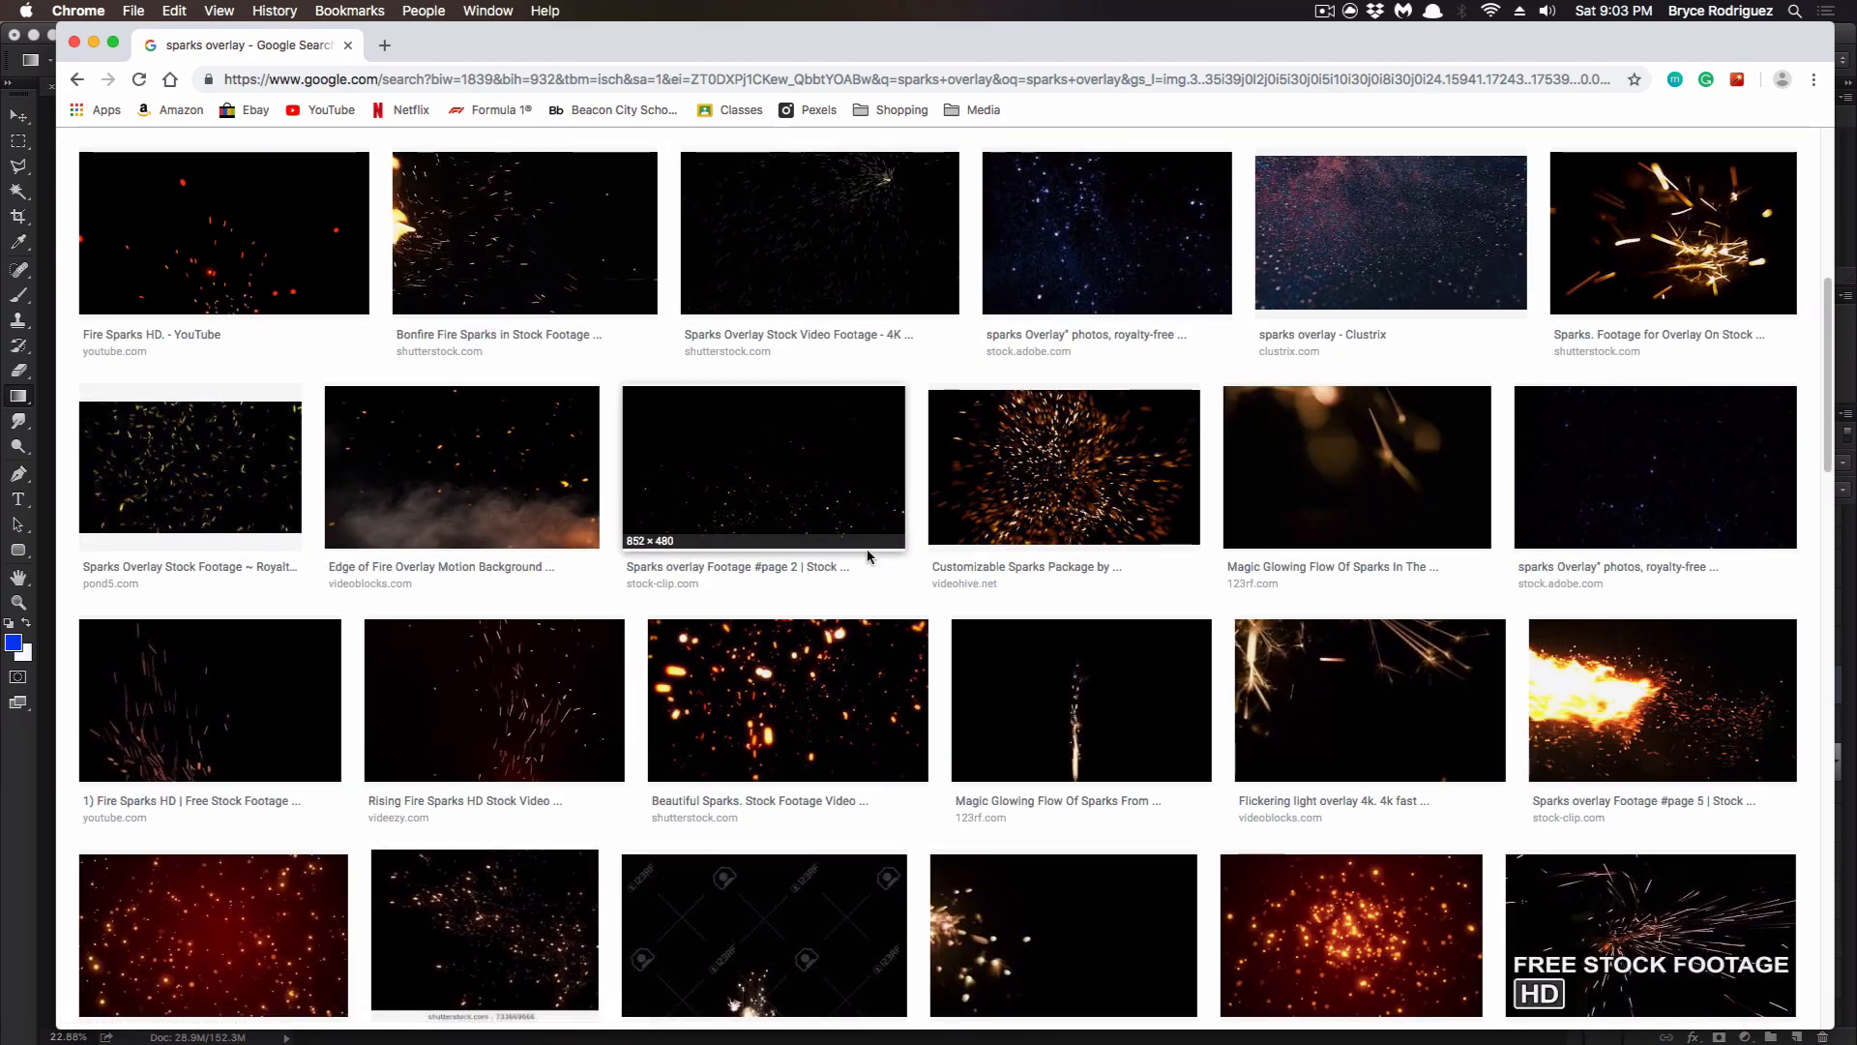
pyautogui.scroll(4, 1174, 539)
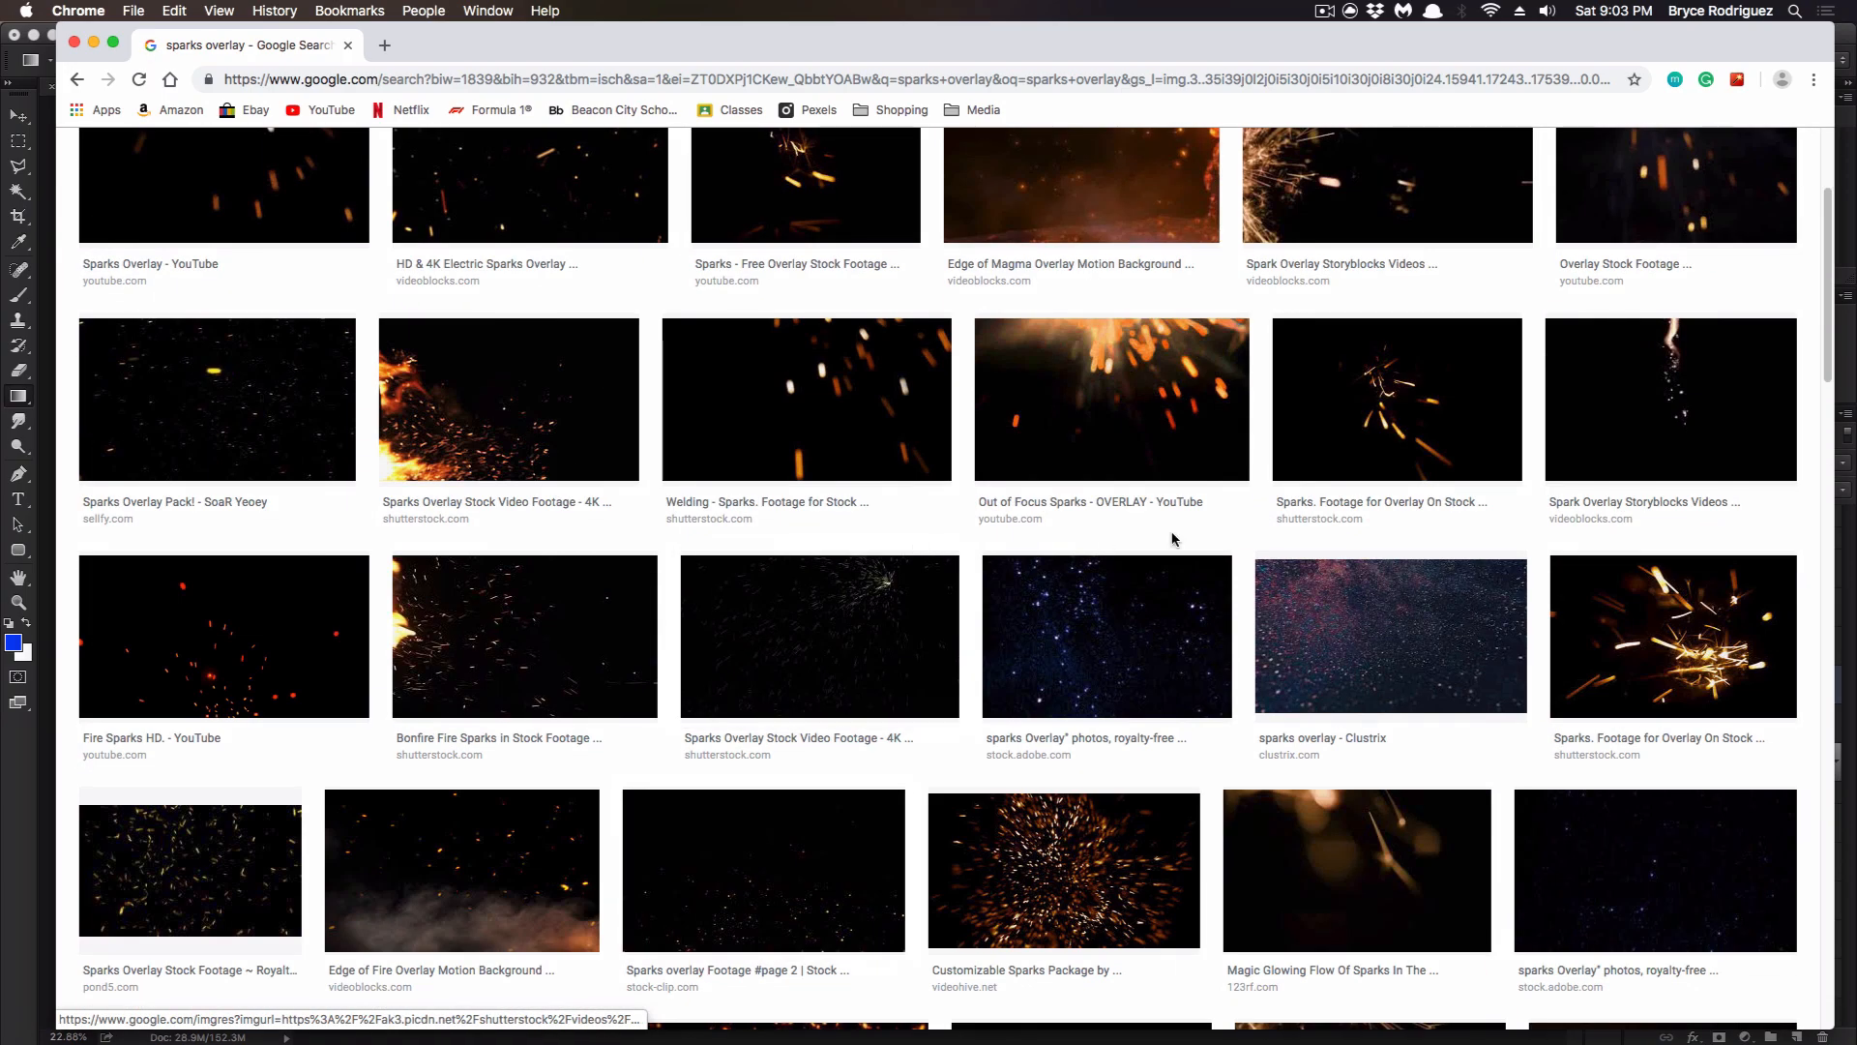
# Bring the Shutterstock "Sparks. Footage for Overlay" burst into the Photoshop banner and hide its layer, Layer 4.
pyautogui.click(1490, 426)
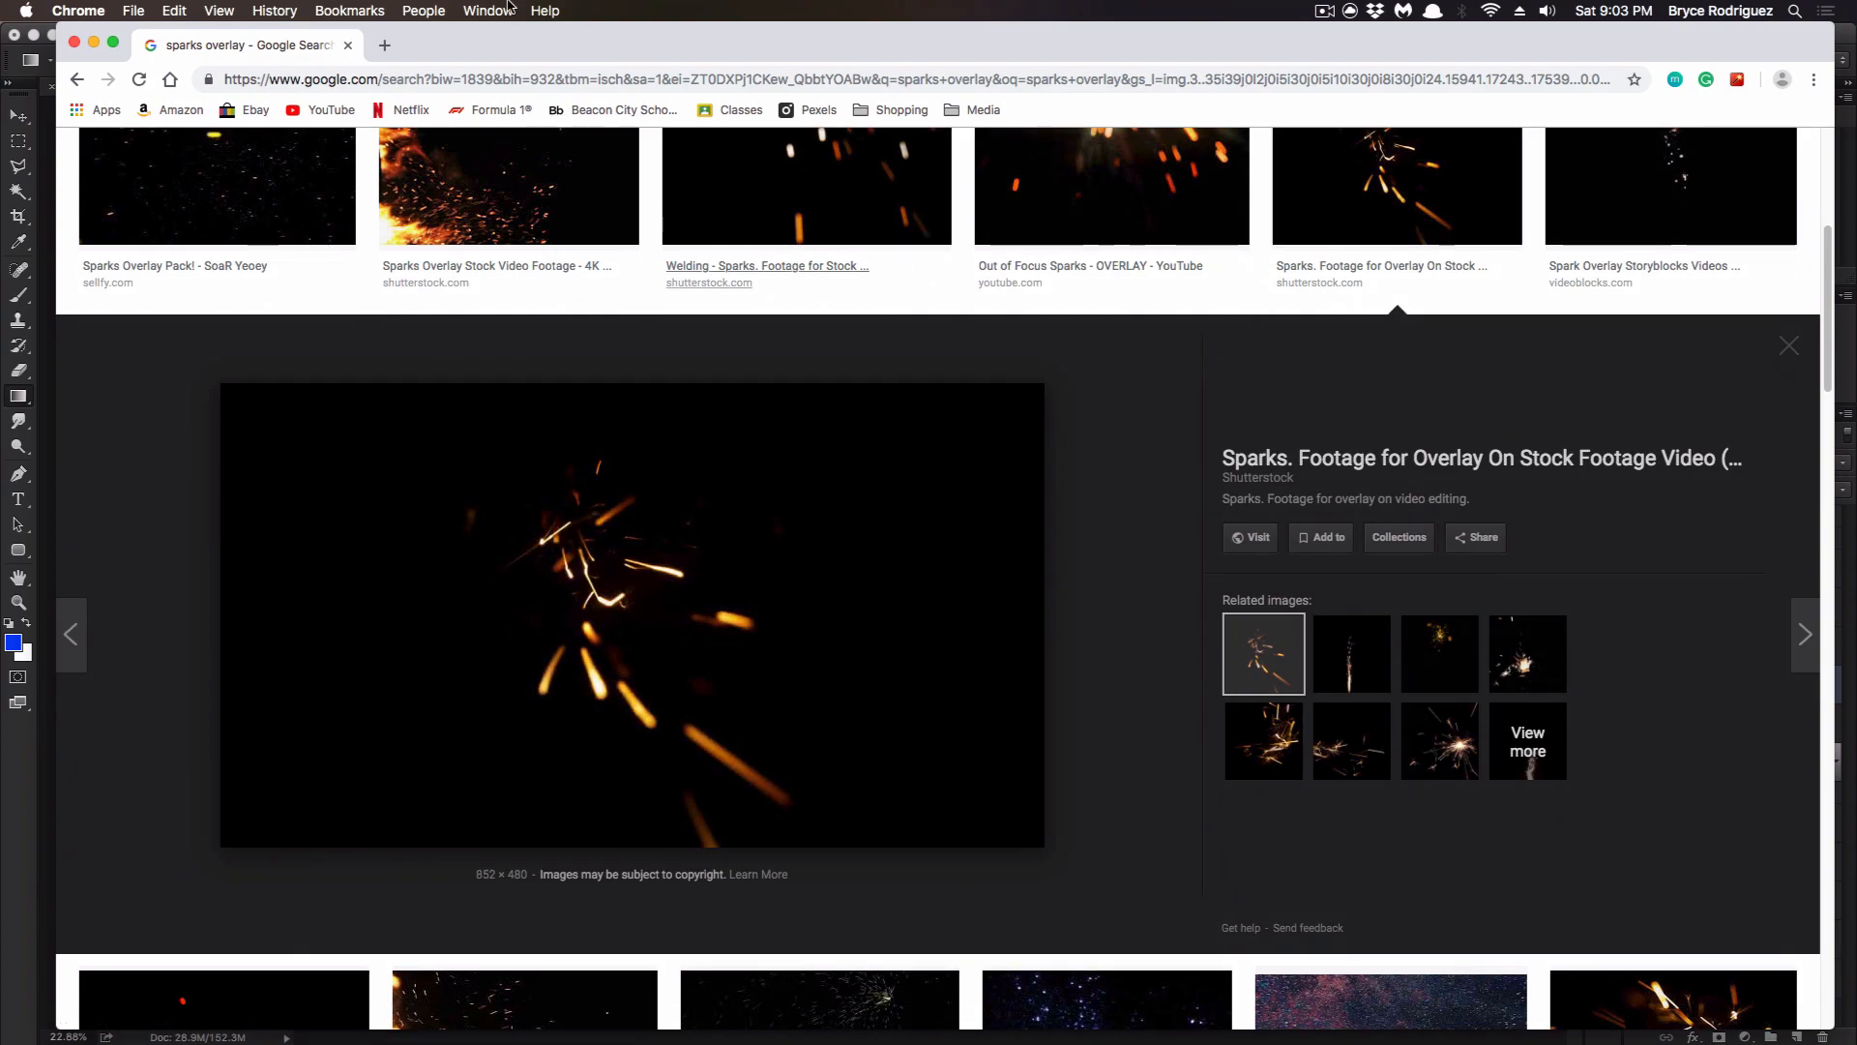
pyautogui.moveTo(579, 58); pyautogui.dragTo(1038, 58)
pyautogui.moveTo(1134, 522); pyautogui.dragTo(349, 525)
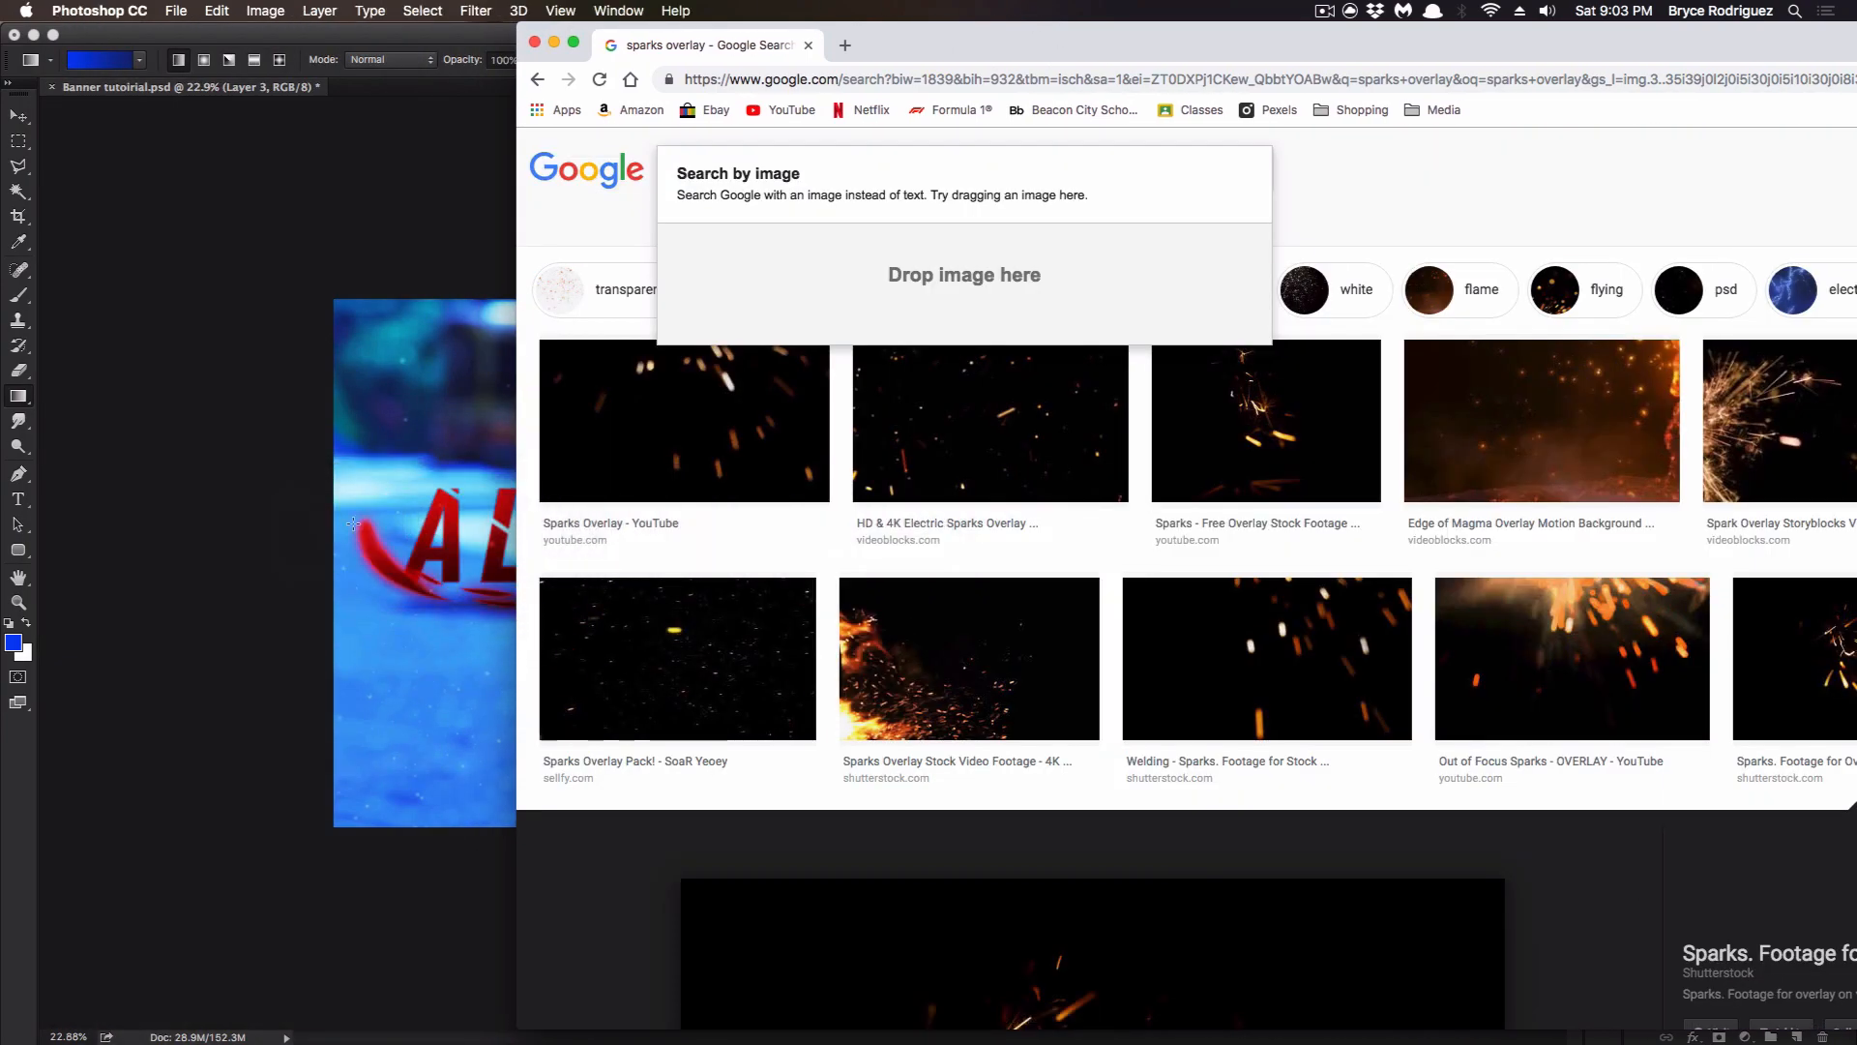
pyautogui.press('super+Tab')
pyautogui.press('super+Tab')
pyautogui.press('super+Tab')
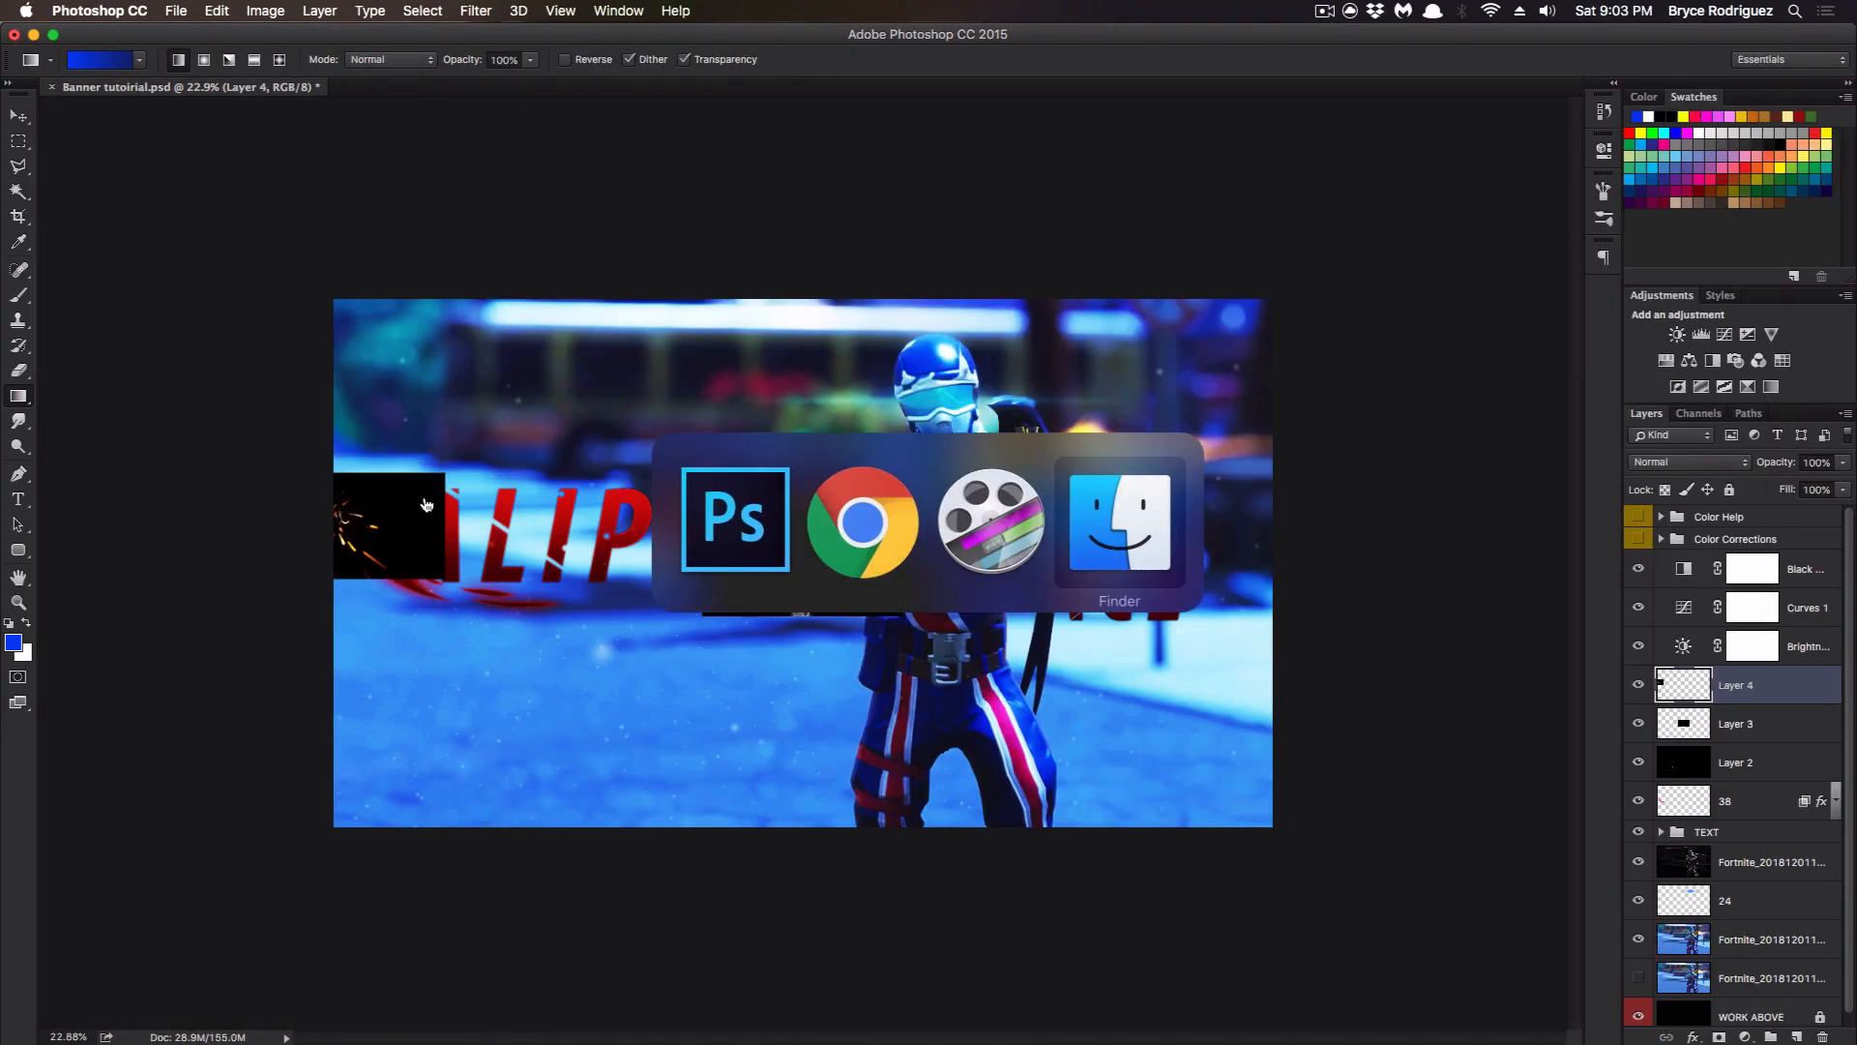
pyautogui.click(569, 95)
pyautogui.click(1773, 690)
pyautogui.click(1639, 686)
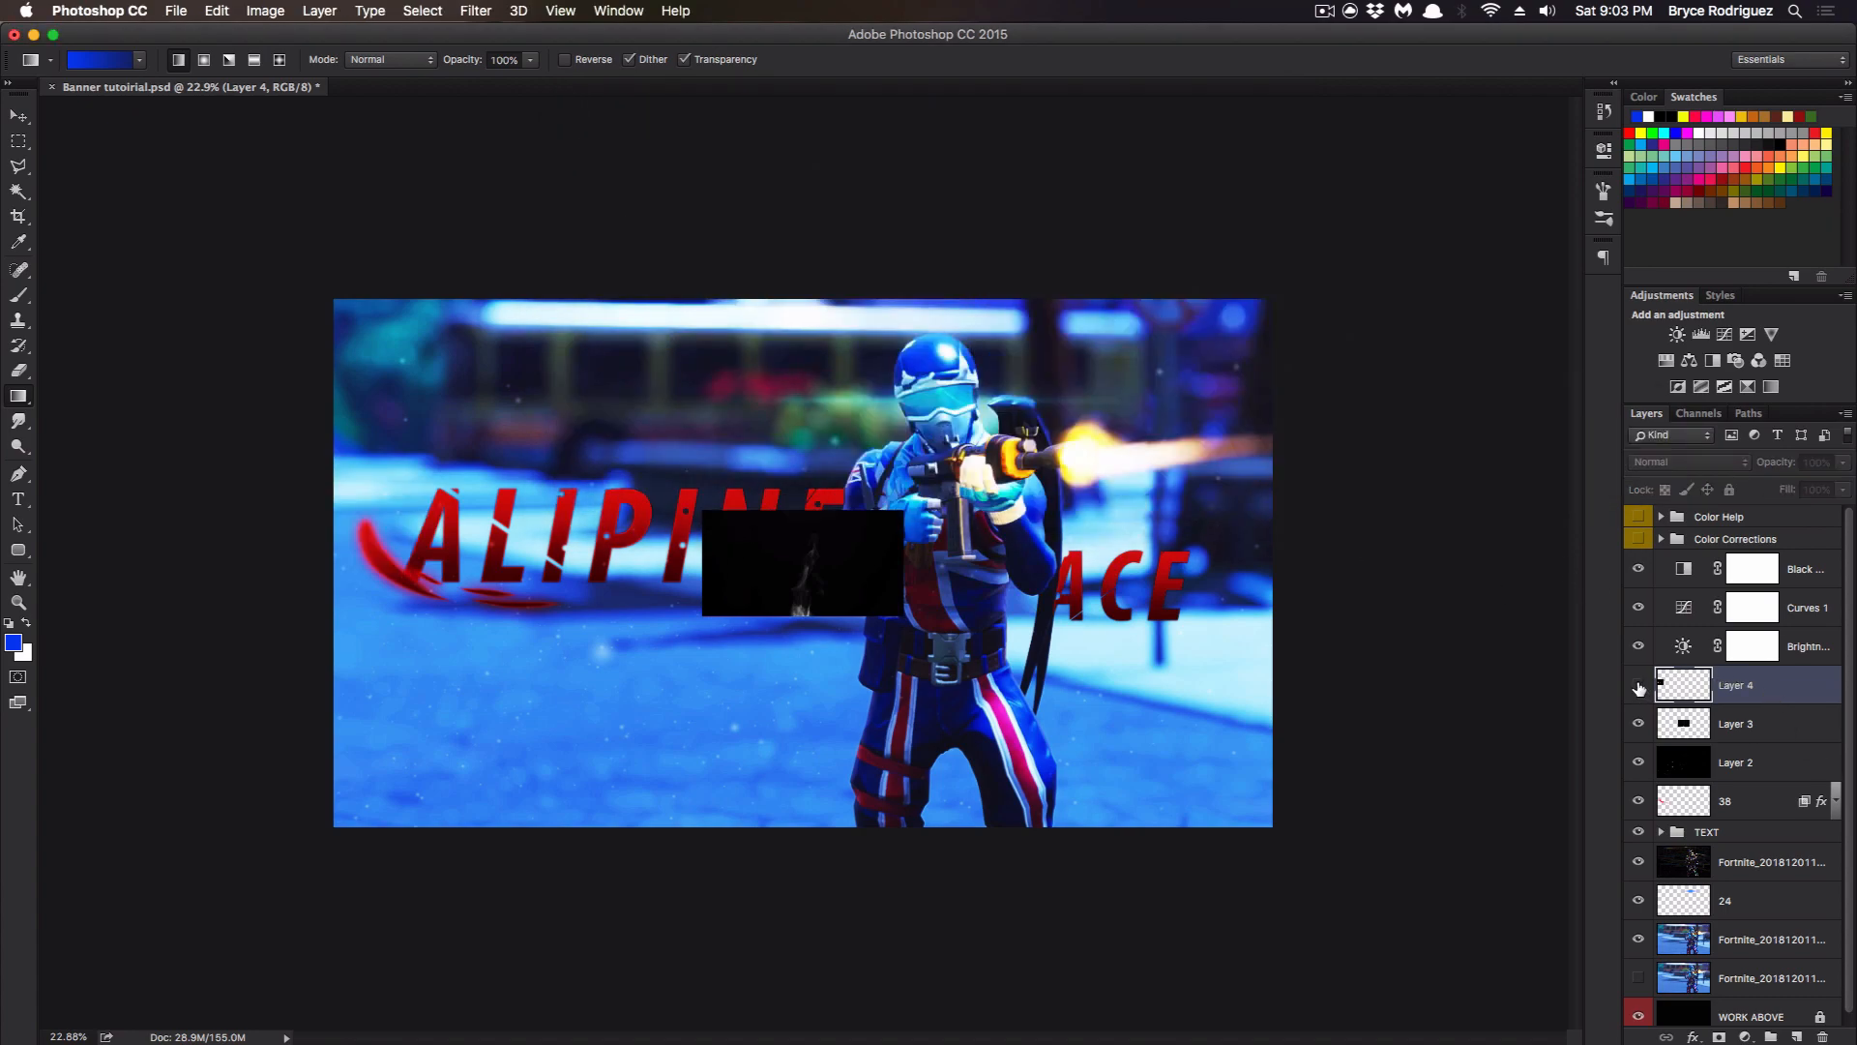
# Scale the smoke image on Layer 3 to about 156% and move it above the gun's muzzle flash.
pyautogui.click(1770, 725)
pyautogui.press('super+t')
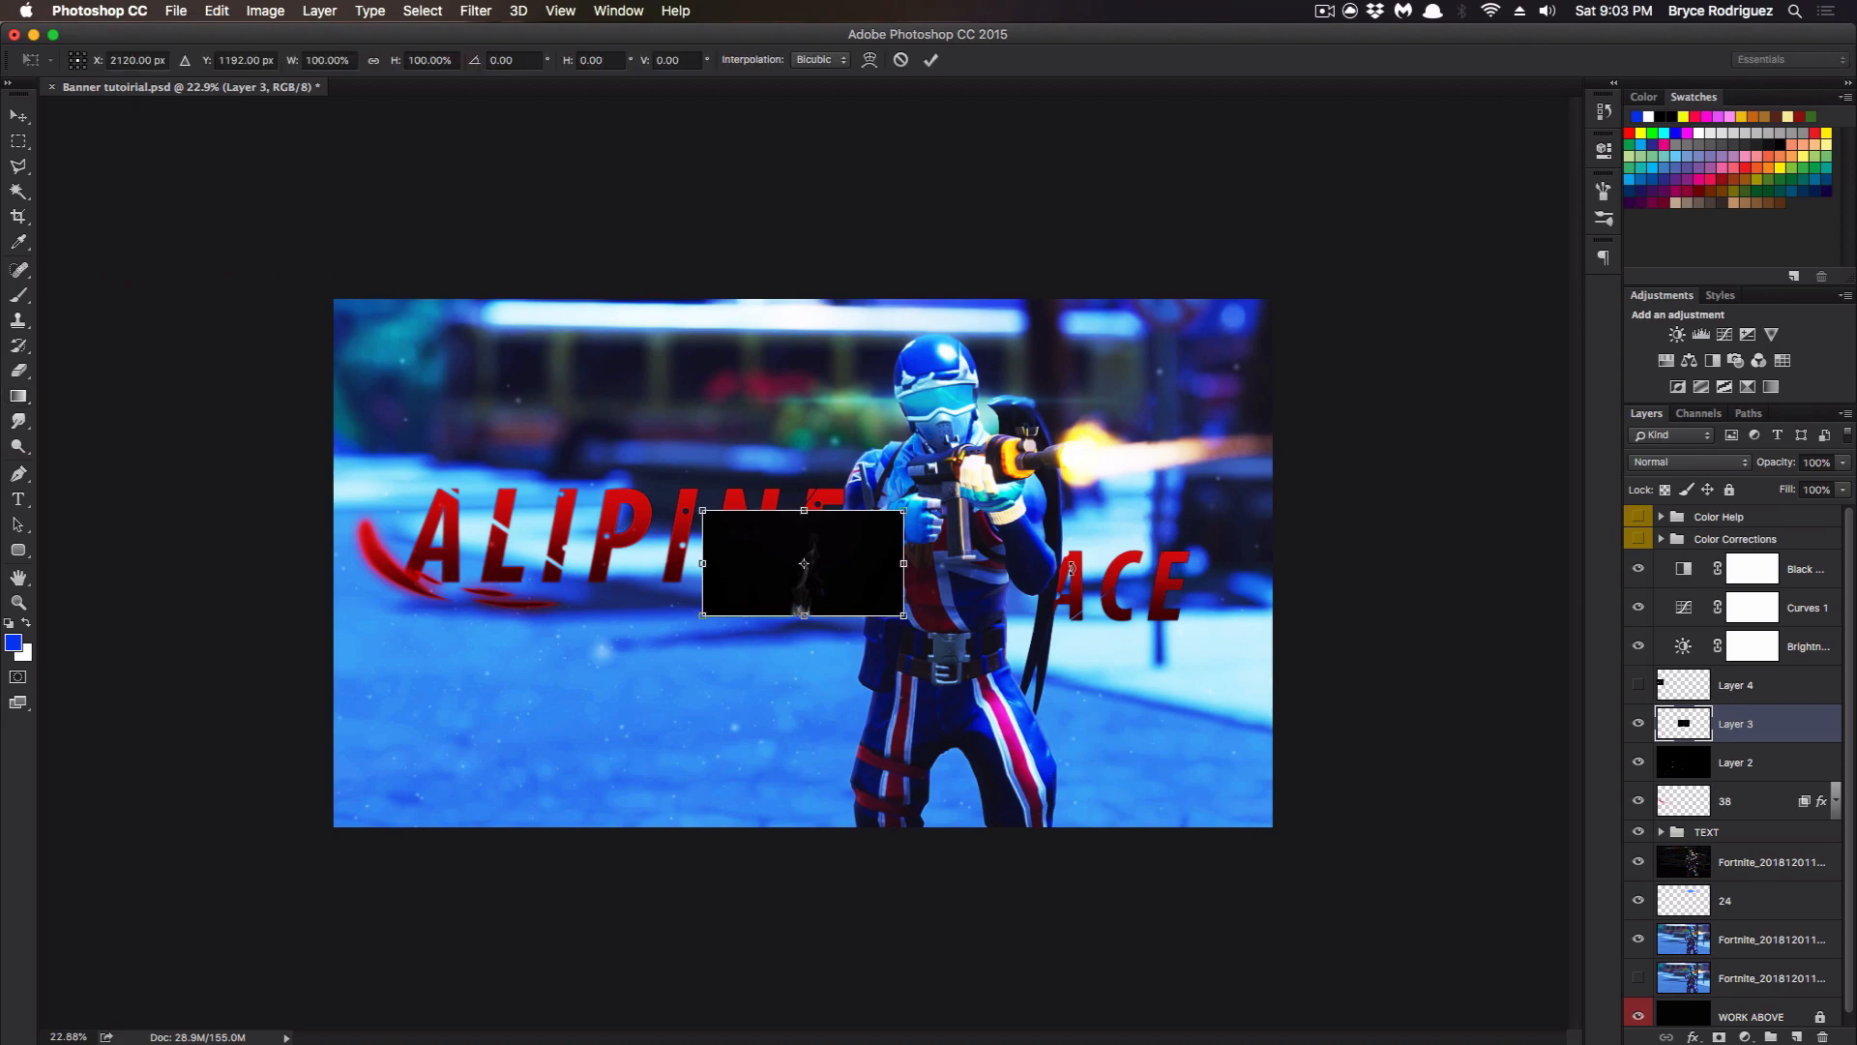
pyautogui.moveTo(869, 579); pyautogui.dragTo(1129, 406)
pyautogui.moveTo(1166, 335)
pyautogui.mouseDown()
pyautogui.moveTo(1258, 291)
pyautogui.moveTo(1182, 330)
pyautogui.mouseUp()
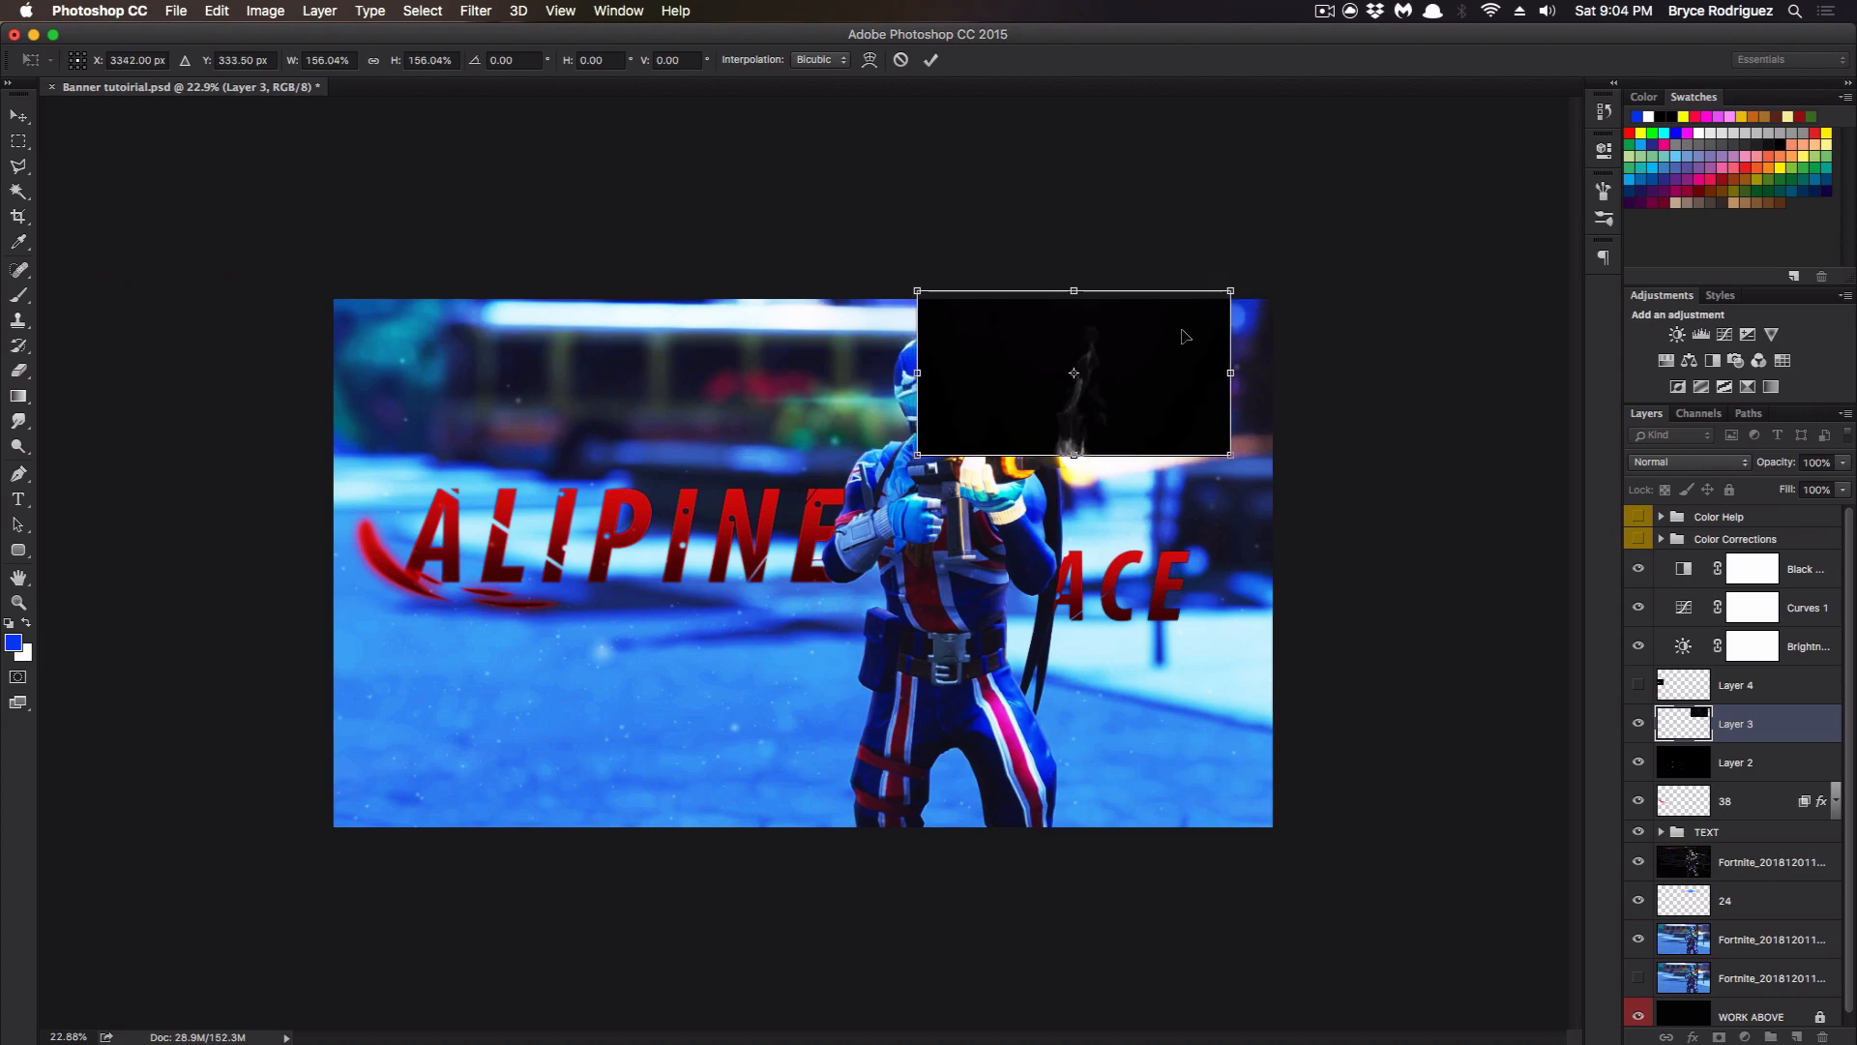
pyautogui.press('Return')
# Set the smoke layer's blend mode to Screen.
pyautogui.press('g')
pyautogui.click(1645, 461)
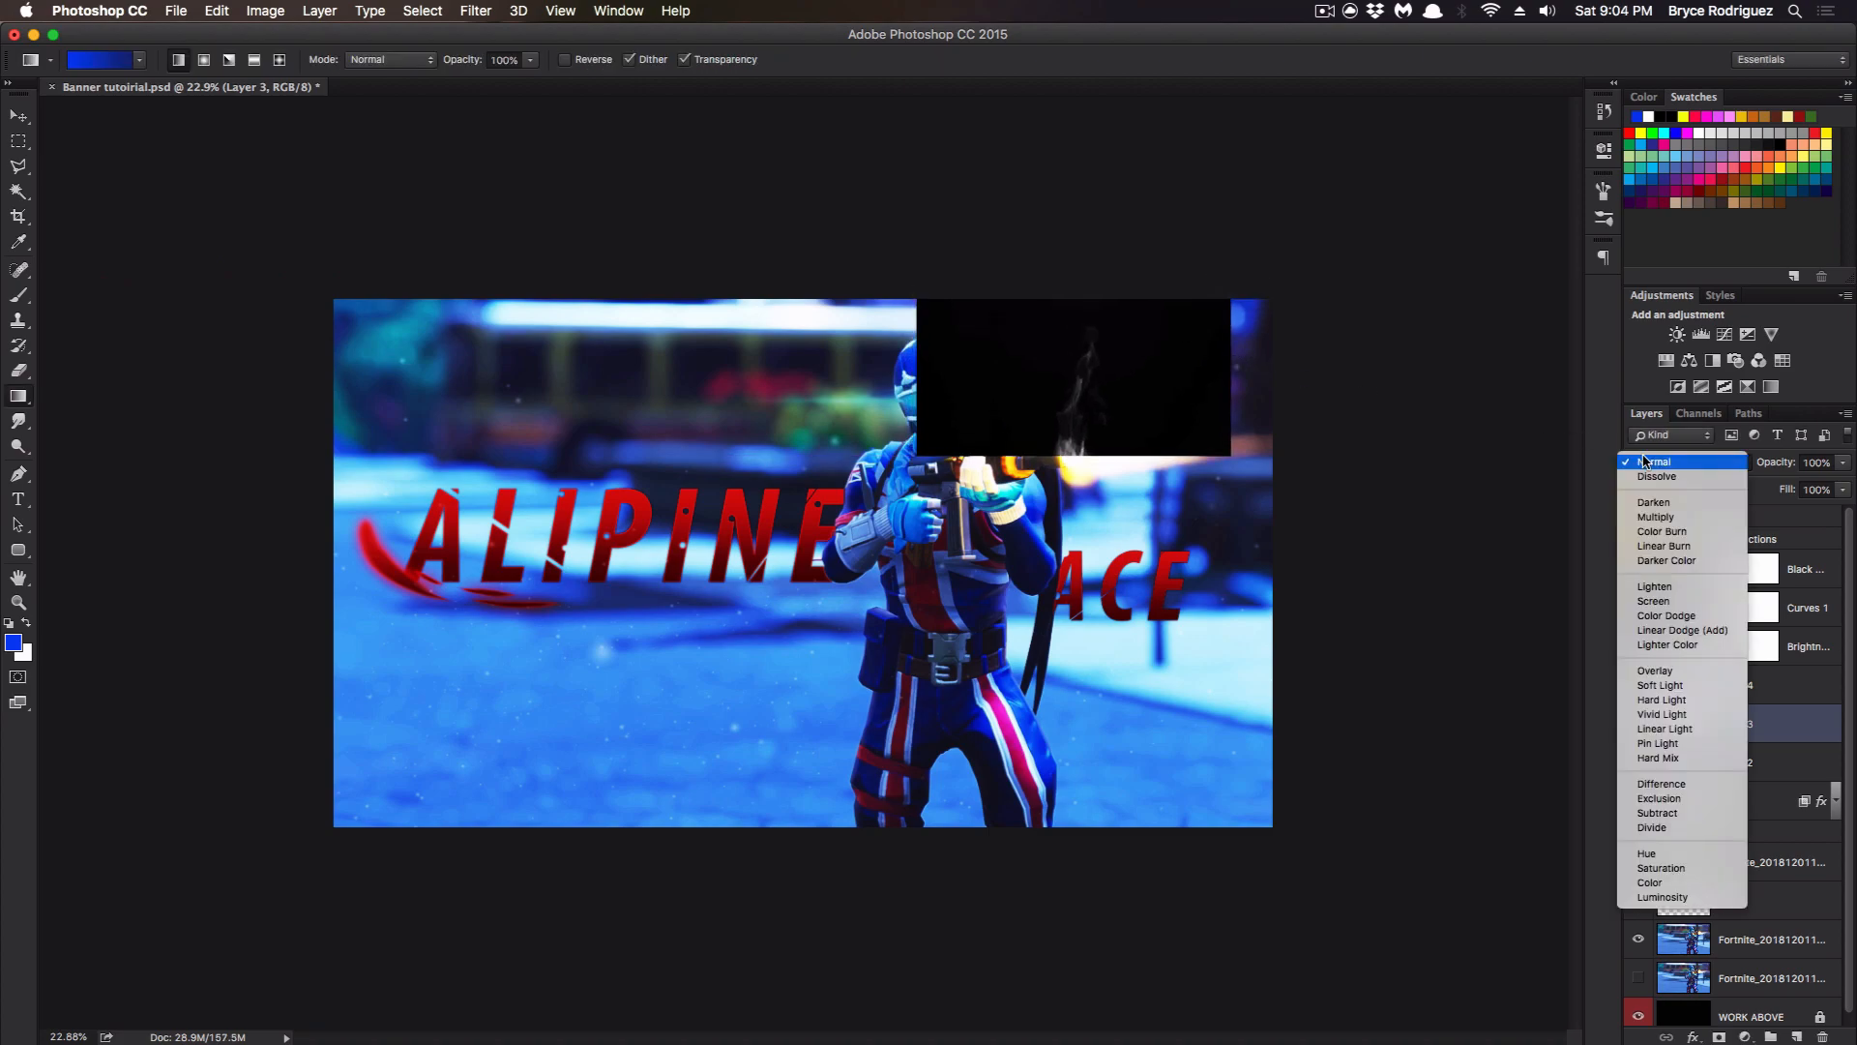
pyautogui.click(1698, 604)
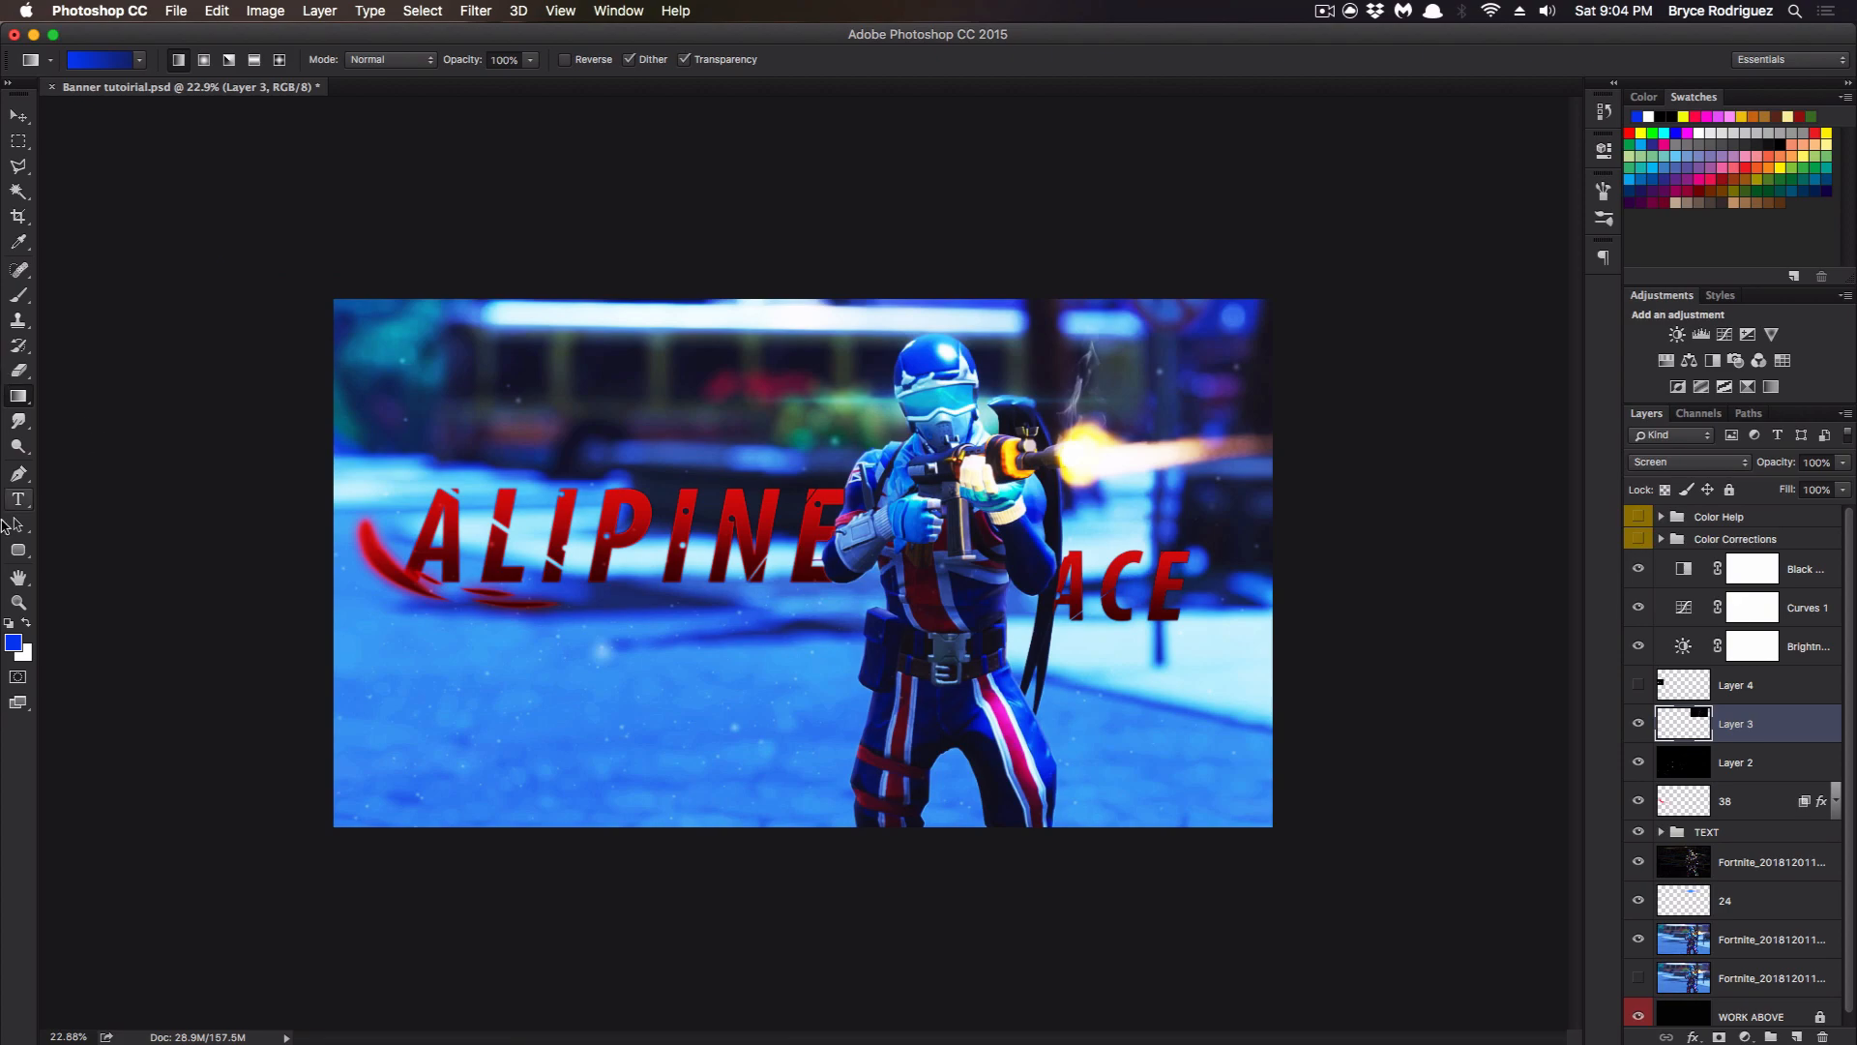
# Shift the smoke on Layer 3 slightly so it rises from the muzzle flash, at about X 3373 px, Y 293.5 px.
pyautogui.click(18, 602)
pyautogui.moveTo(905, 403); pyautogui.dragTo(1101, 305)
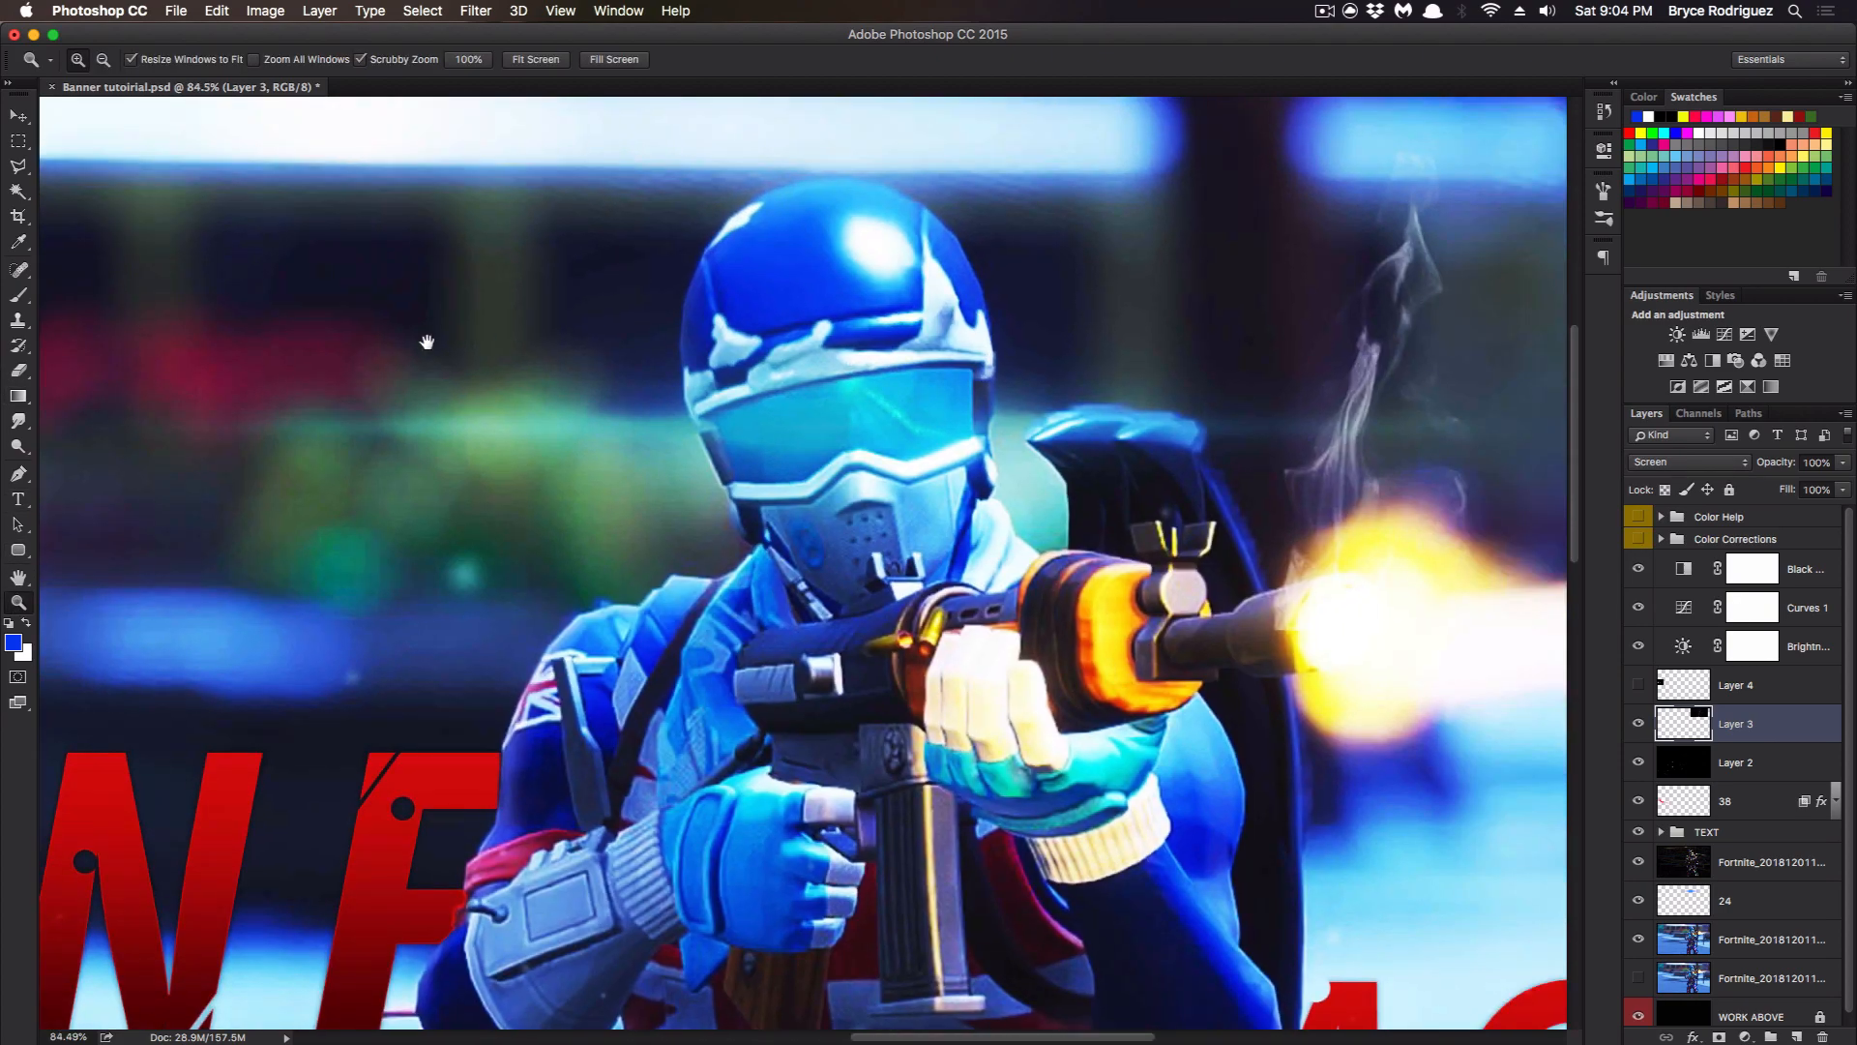
pyautogui.moveTo(485, 338); pyautogui.dragTo(369, 340)
pyautogui.moveTo(745, 351); pyautogui.dragTo(722, 351)
pyautogui.press('super+t')
pyautogui.moveTo(844, 475)
pyautogui.mouseDown()
pyautogui.moveTo(857, 397)
pyautogui.moveTo(864, 464)
pyautogui.mouseUp()
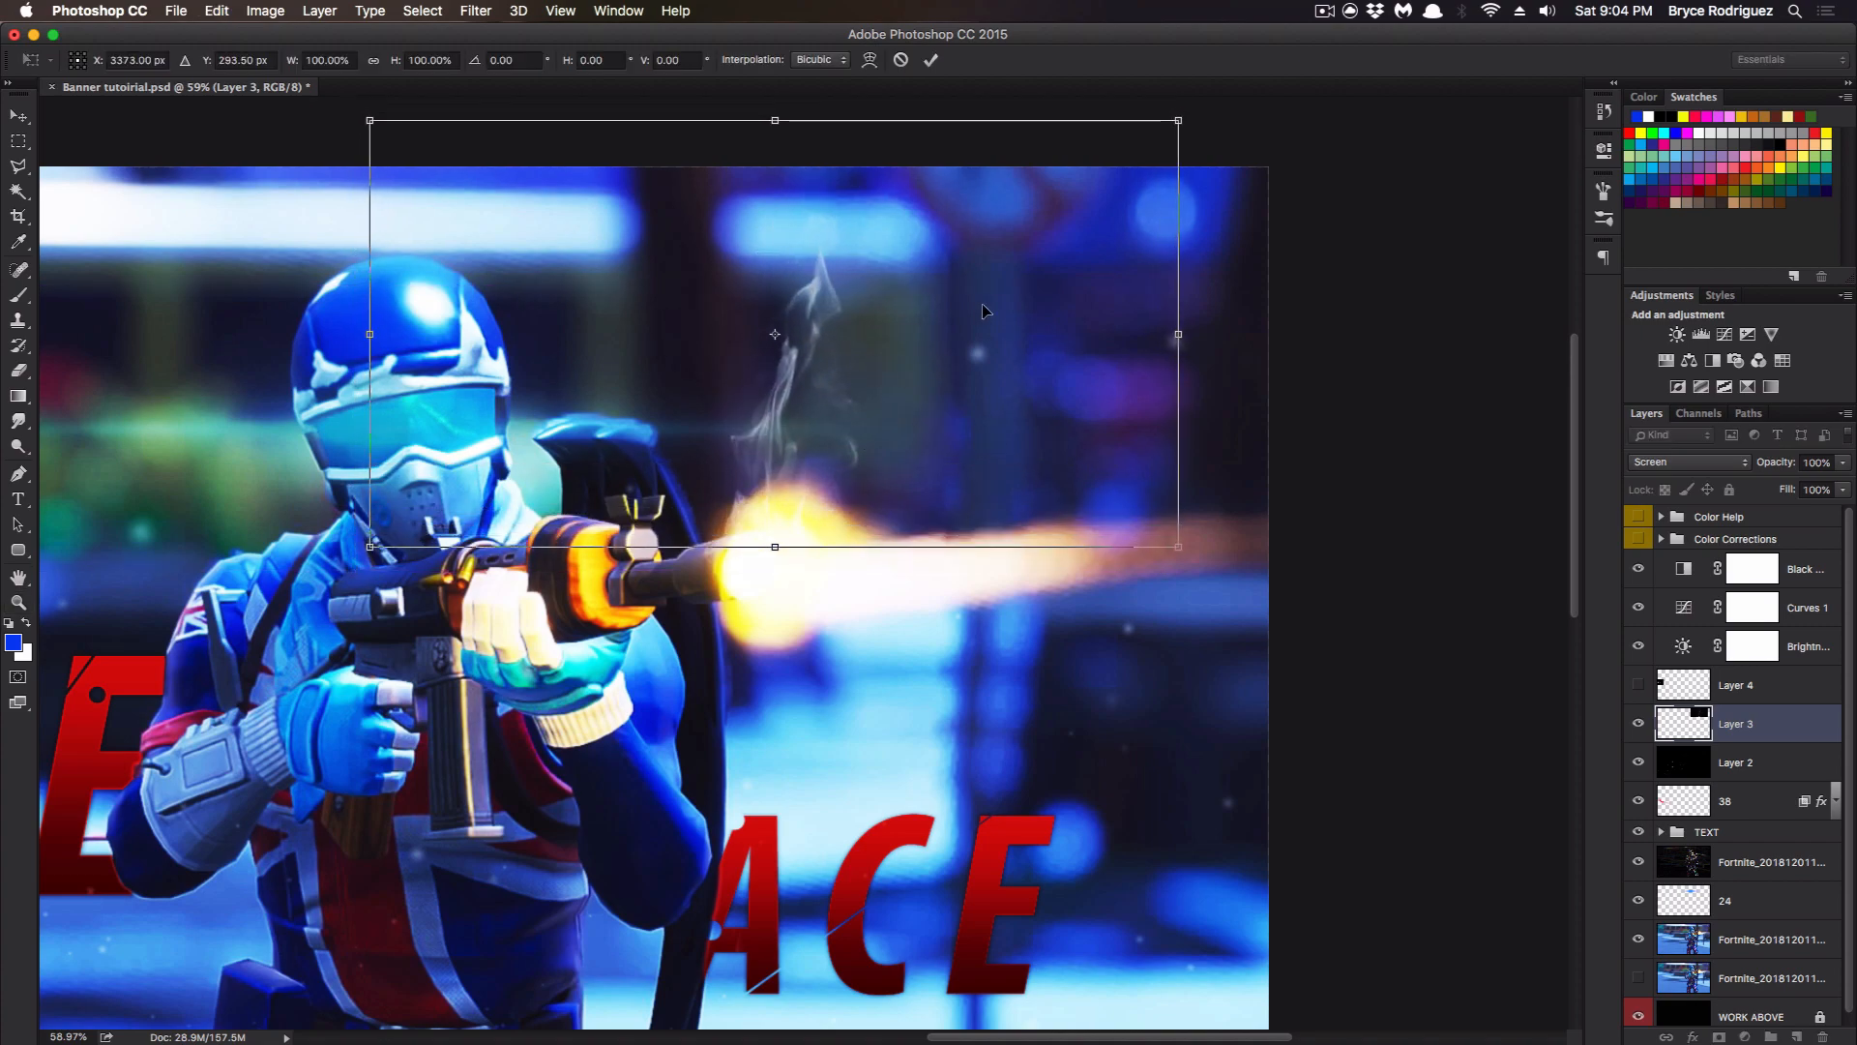
pyautogui.press('Return')
pyautogui.press('z')
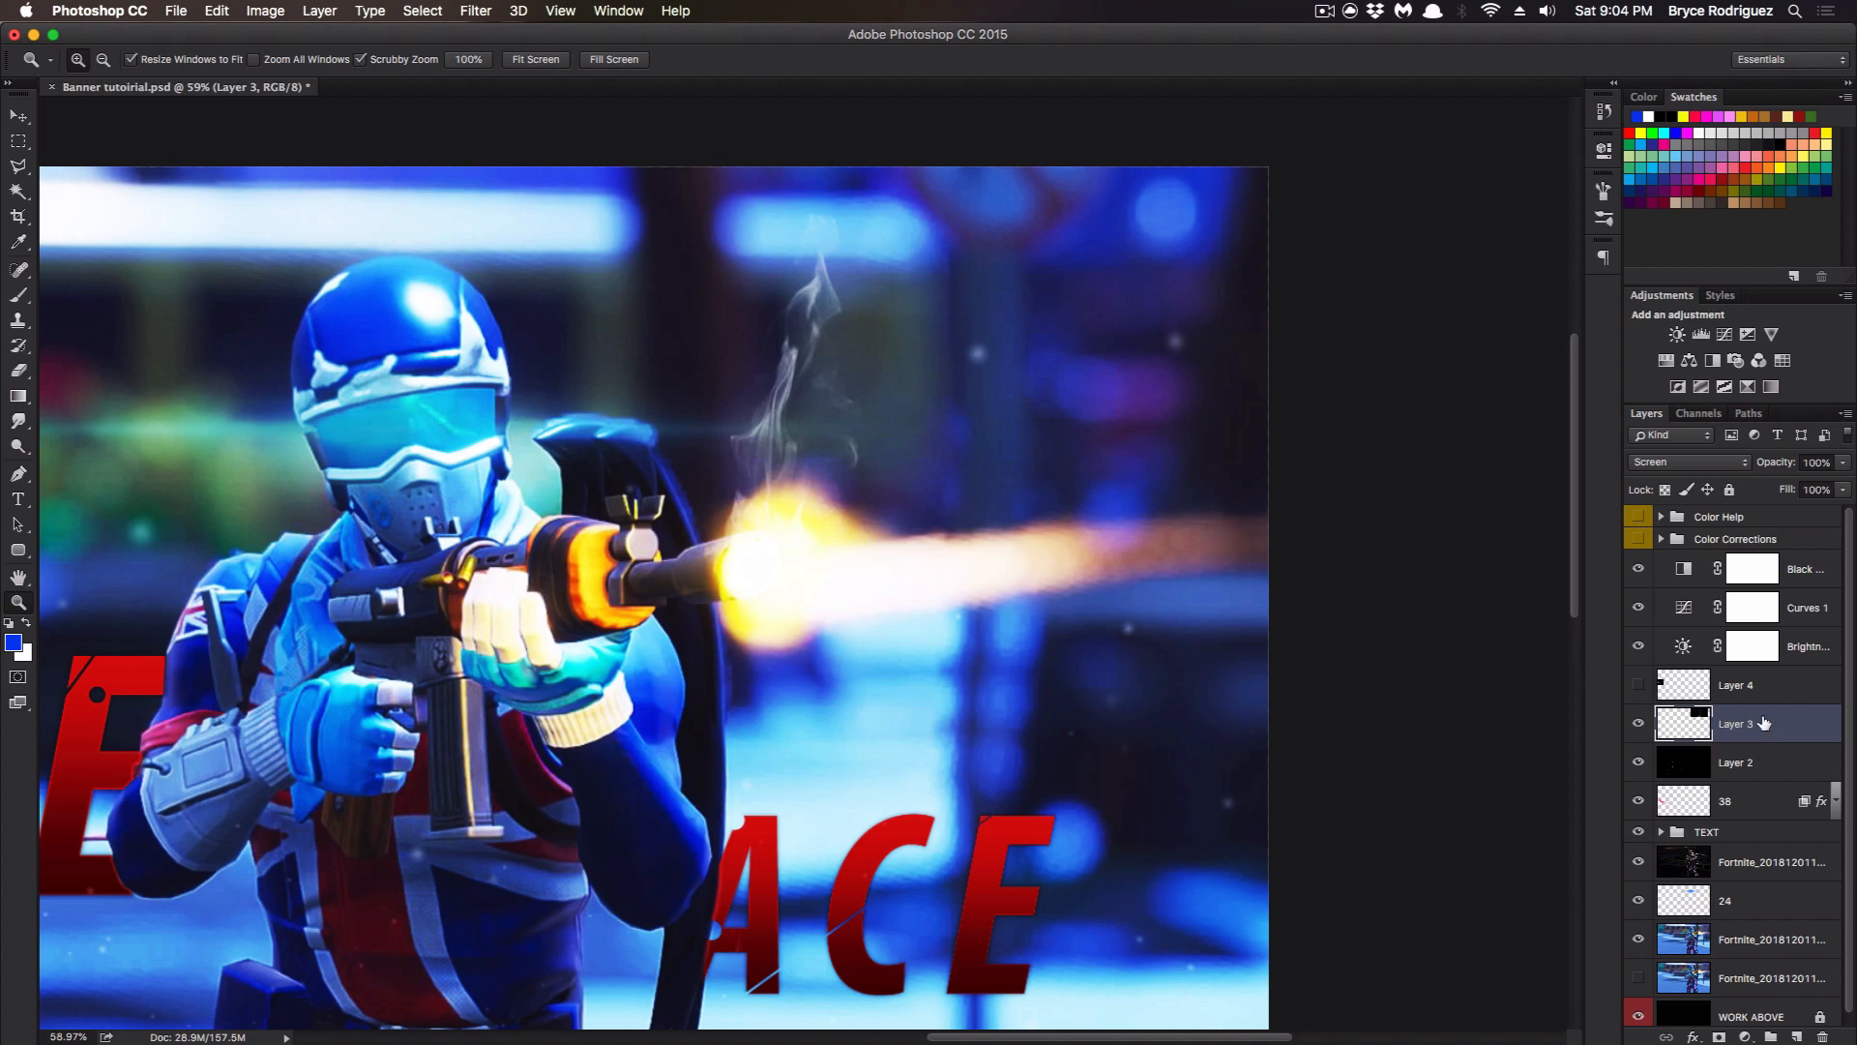
# Warp the smoke on Layer 3 slightly so the wisp bends up from the muzzle flash.
pyautogui.click(267, 11)
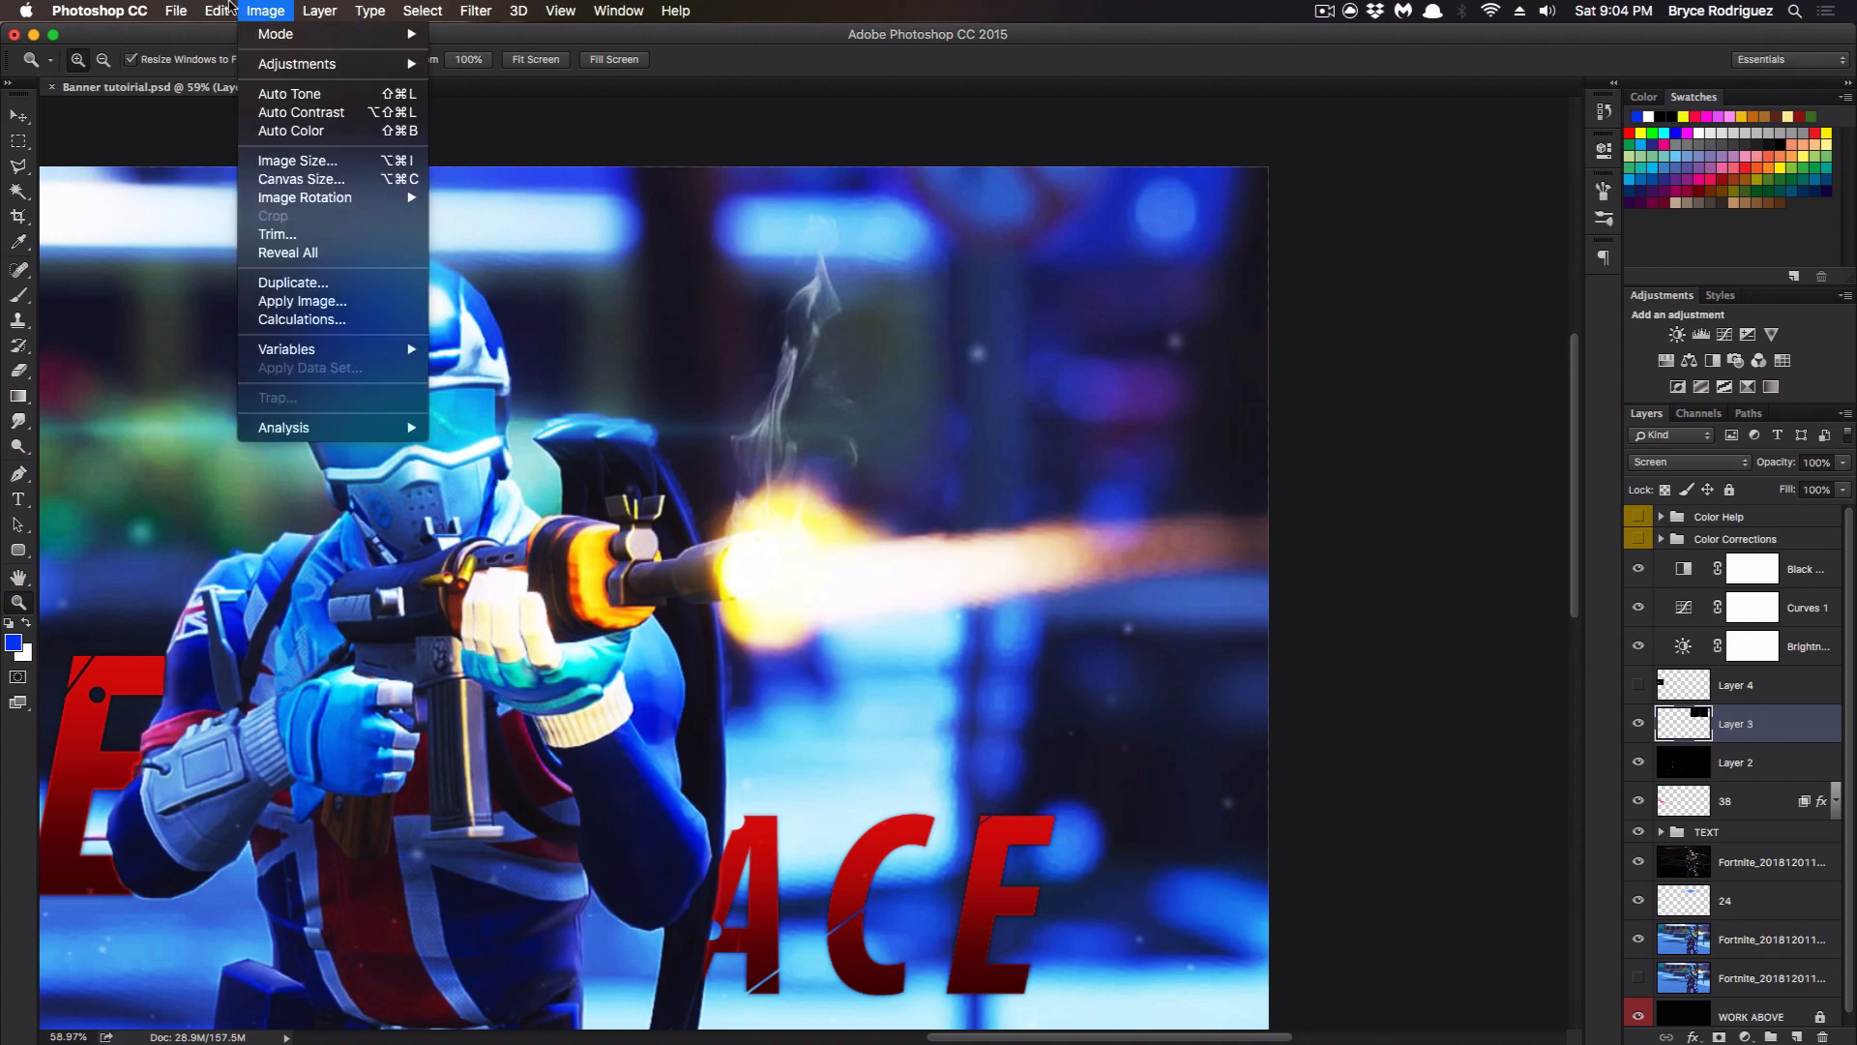
pyautogui.moveTo(216, 11)
pyautogui.moveTo(303, 422)
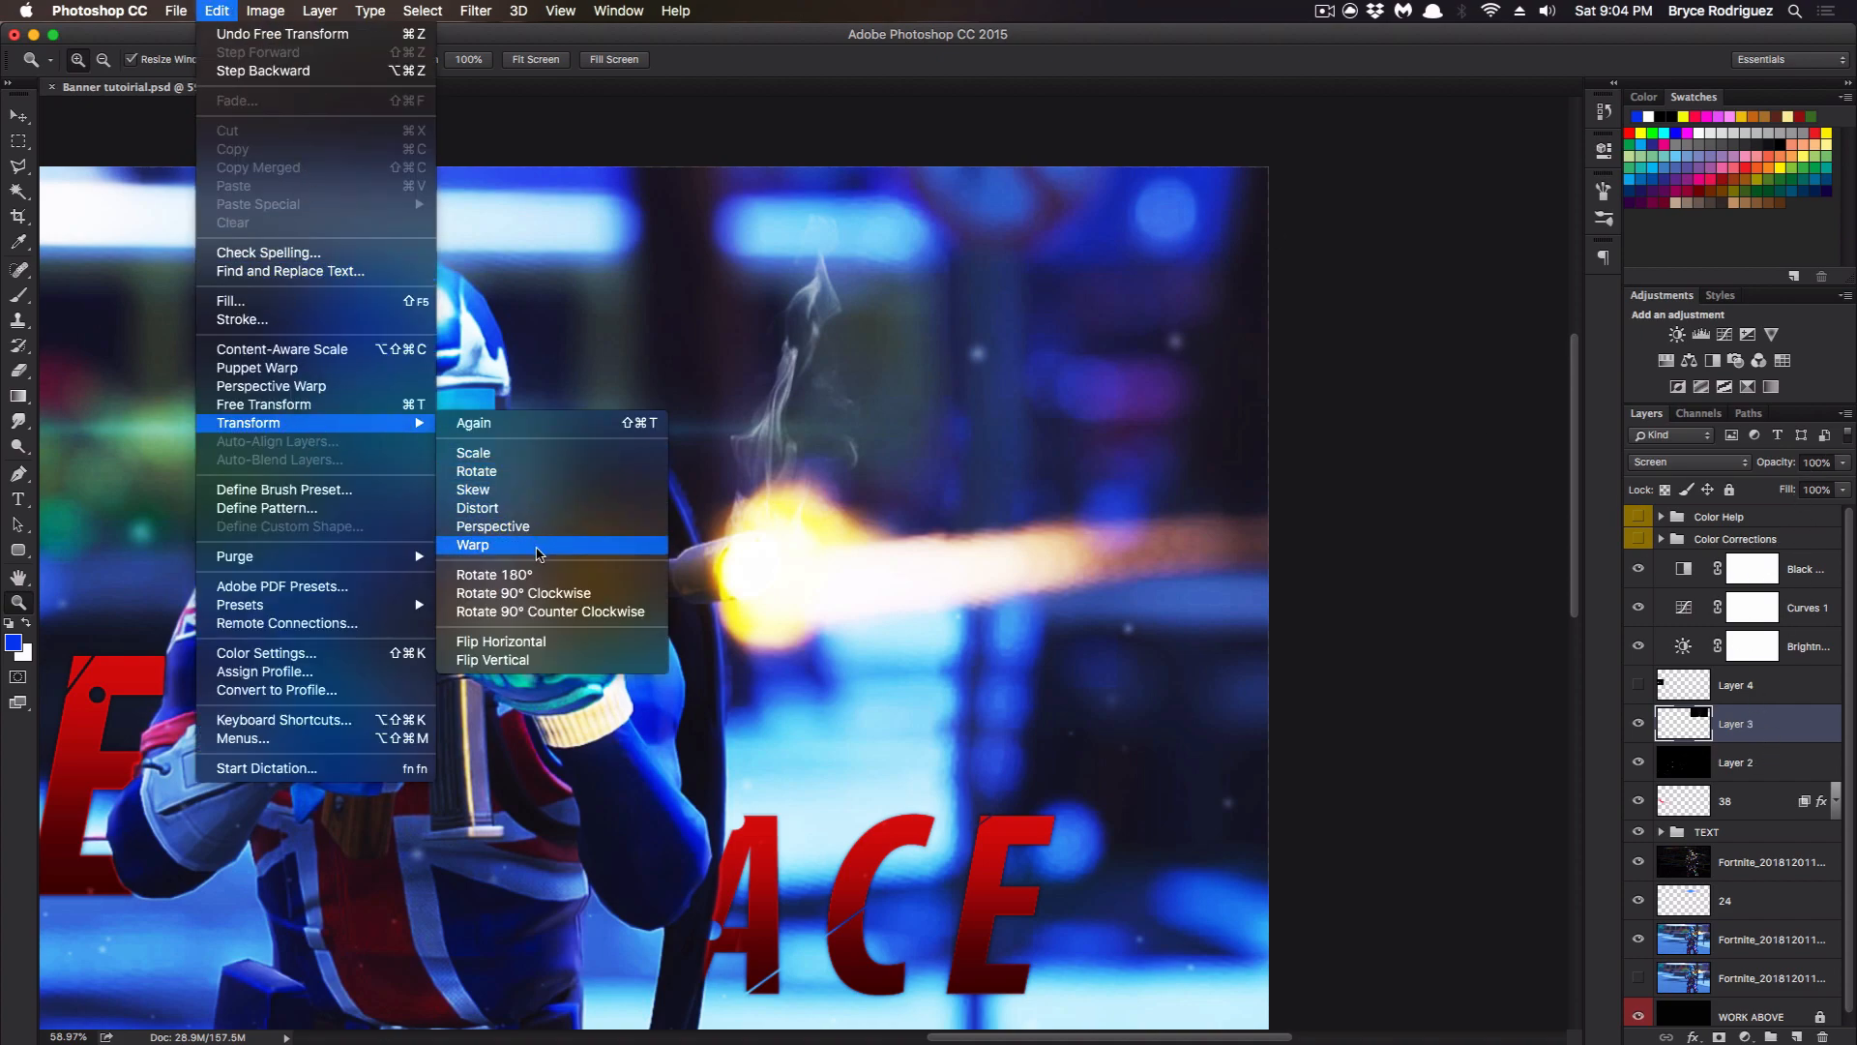
pyautogui.click(533, 544)
pyautogui.moveTo(626, 496); pyautogui.dragTo(630, 508)
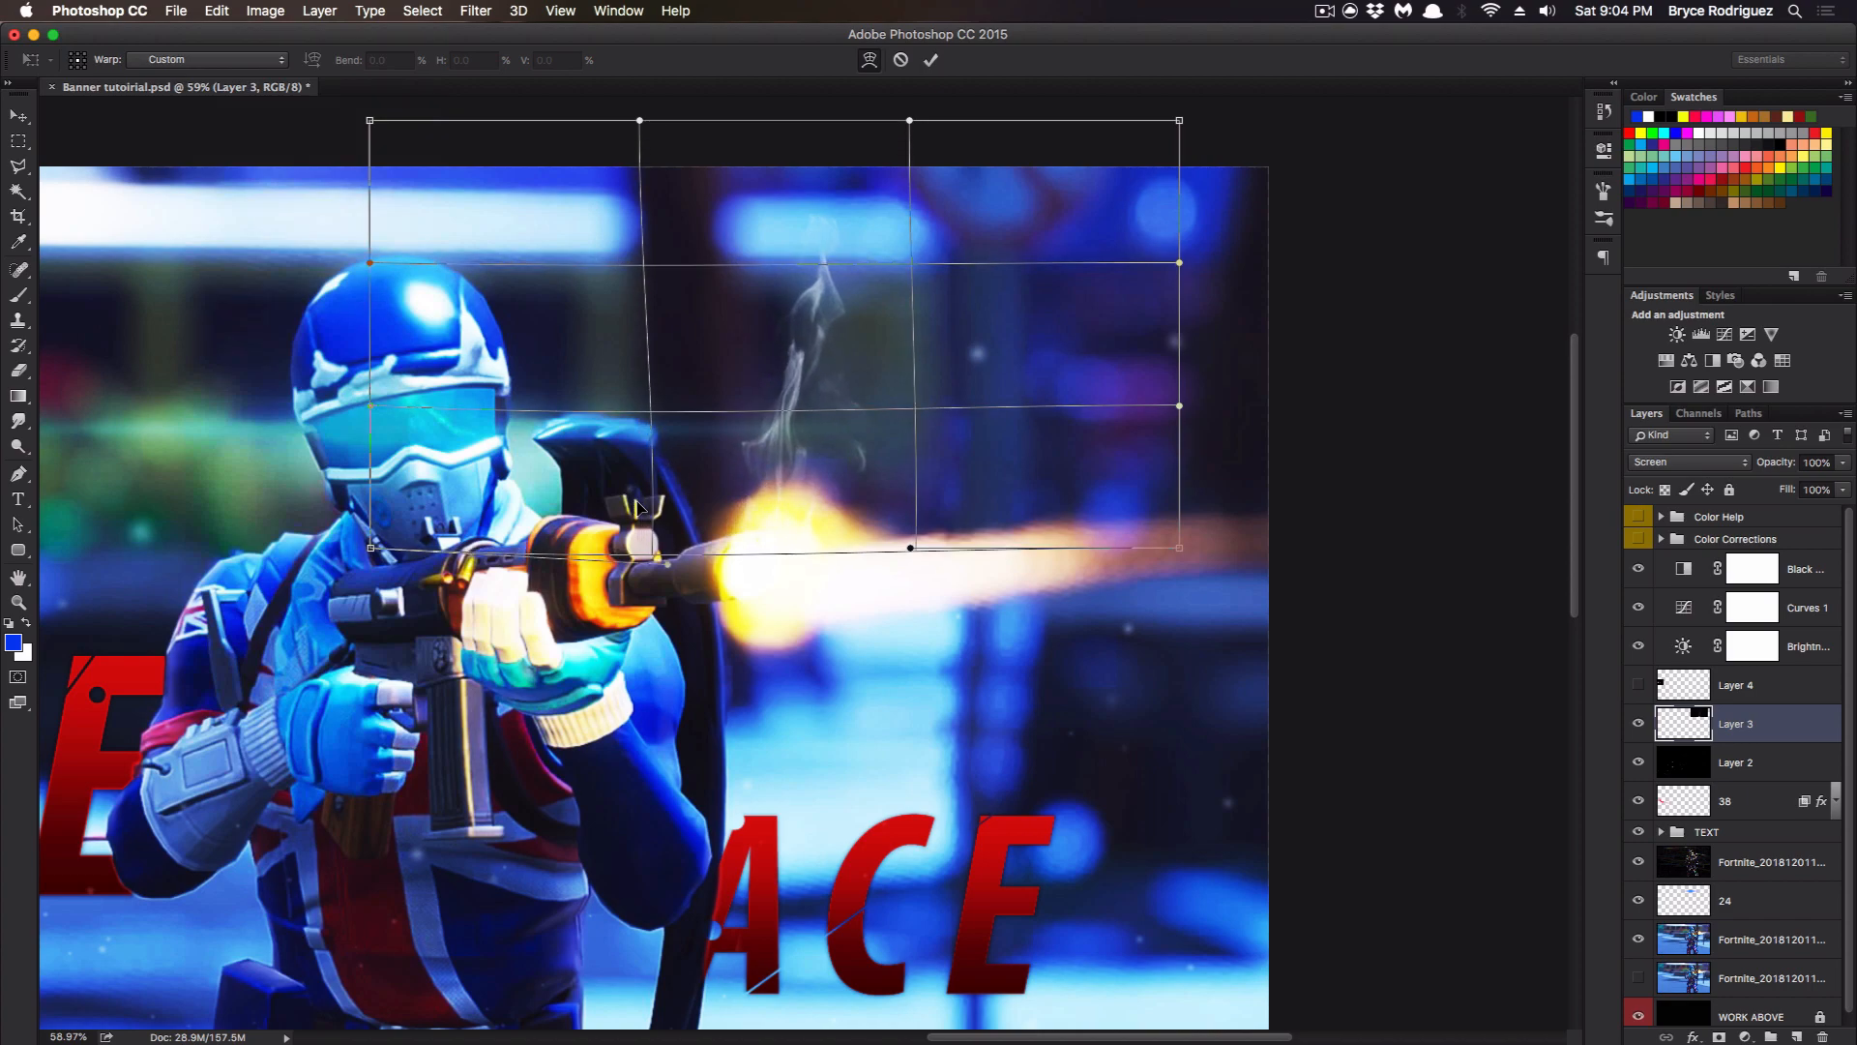
pyautogui.moveTo(1025, 479); pyautogui.dragTo(1017, 494)
pyautogui.moveTo(799, 311)
pyautogui.mouseDown()
pyautogui.moveTo(795, 272)
pyautogui.moveTo(792, 305)
pyautogui.mouseUp()
pyautogui.press('Return')
pyautogui.press('z')
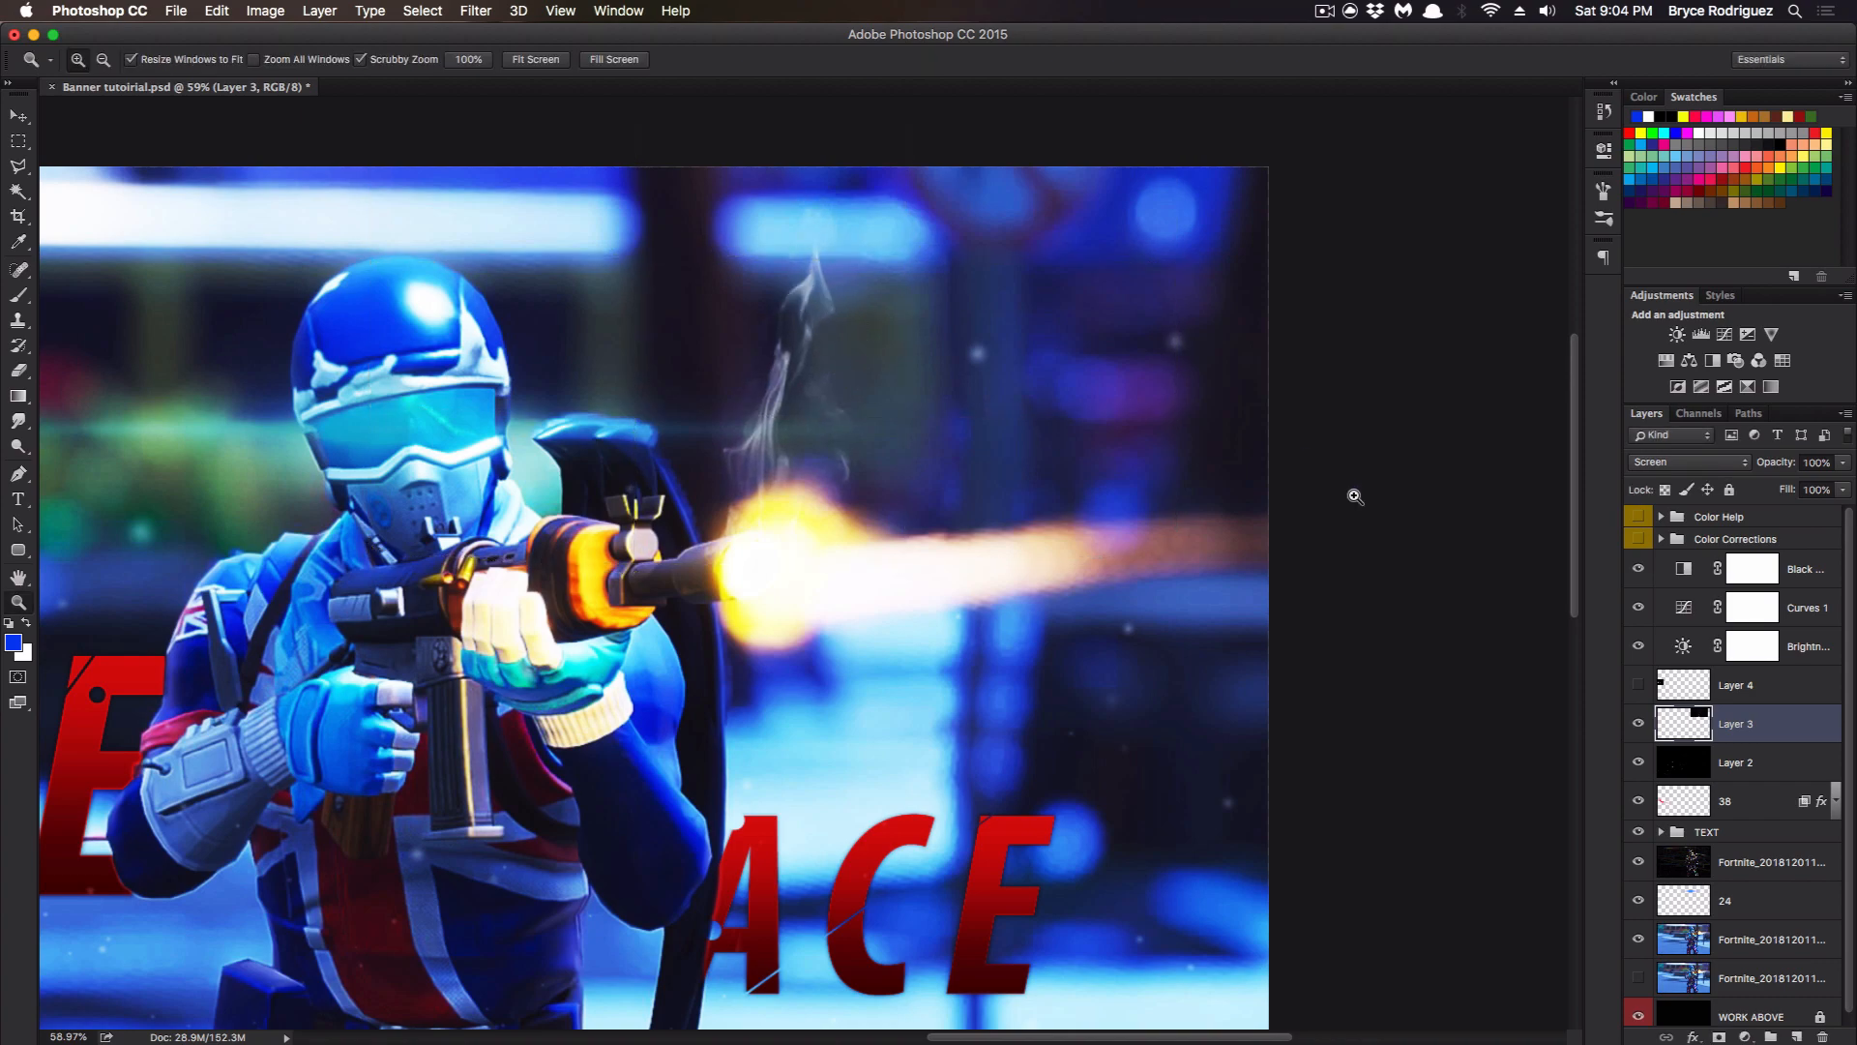
# Show the sparks on Layer 4 and set the layer's blend mode to Screen.
pyautogui.click(1772, 681)
pyautogui.click(1639, 685)
pyautogui.moveTo(794, 401); pyautogui.dragTo(611, 469)
pyautogui.click(1720, 468)
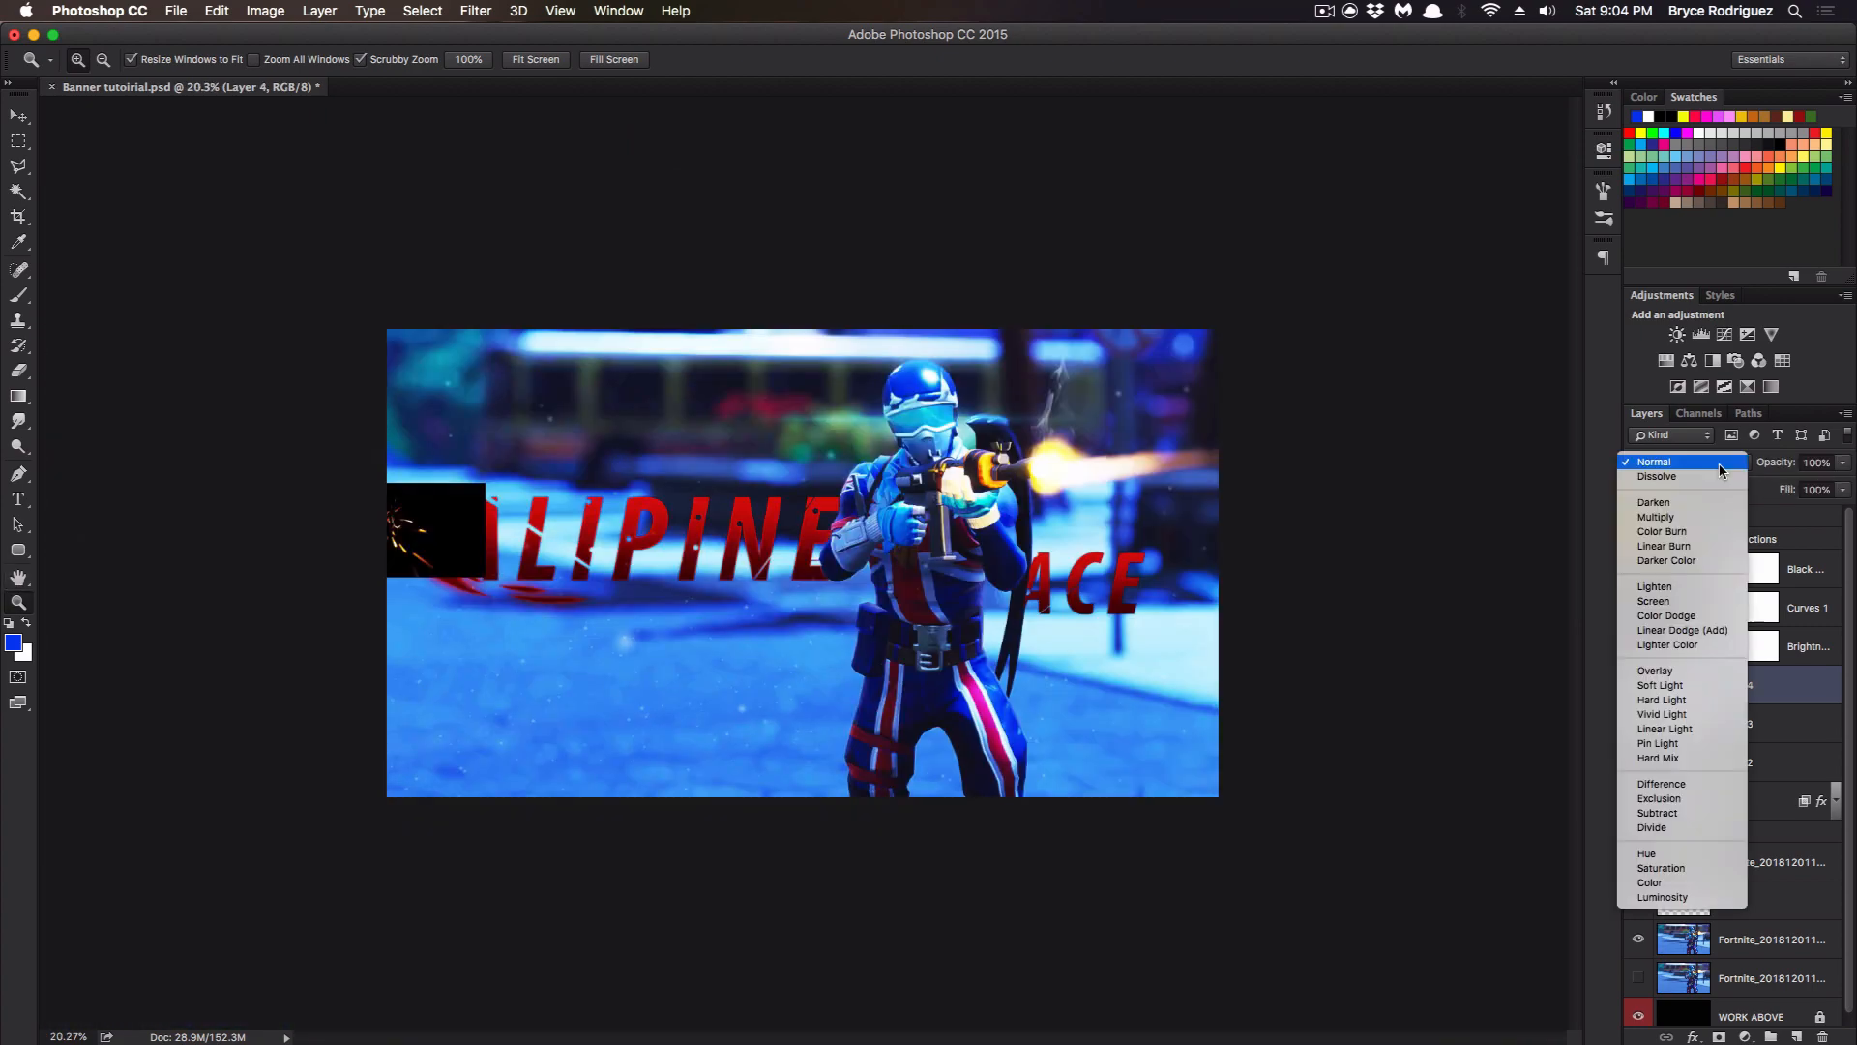
pyautogui.click(1688, 594)
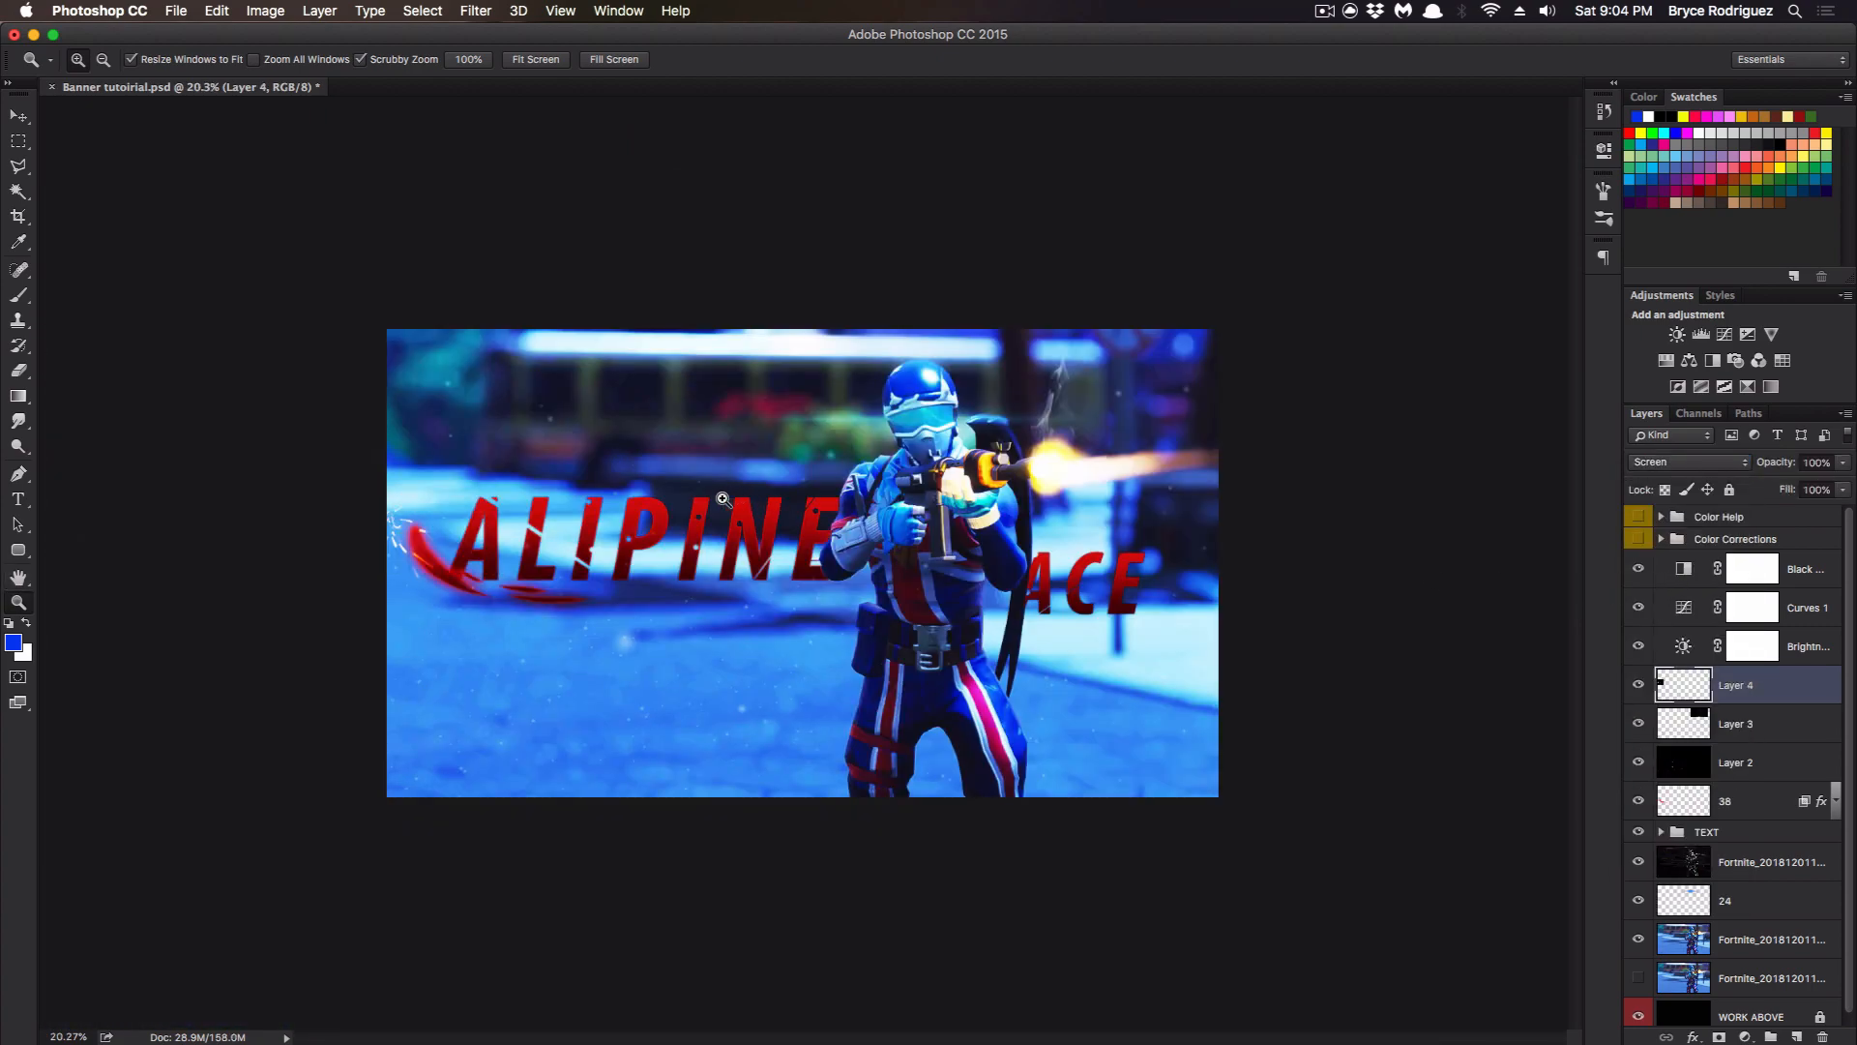
# Move the Layer 4 sparks from the banner's left edge onto the muzzle flash, at about X 3373 px, Y 774 px.
pyautogui.press('super+t')
pyautogui.moveTo(382, 555); pyautogui.dragTo(1072, 518)
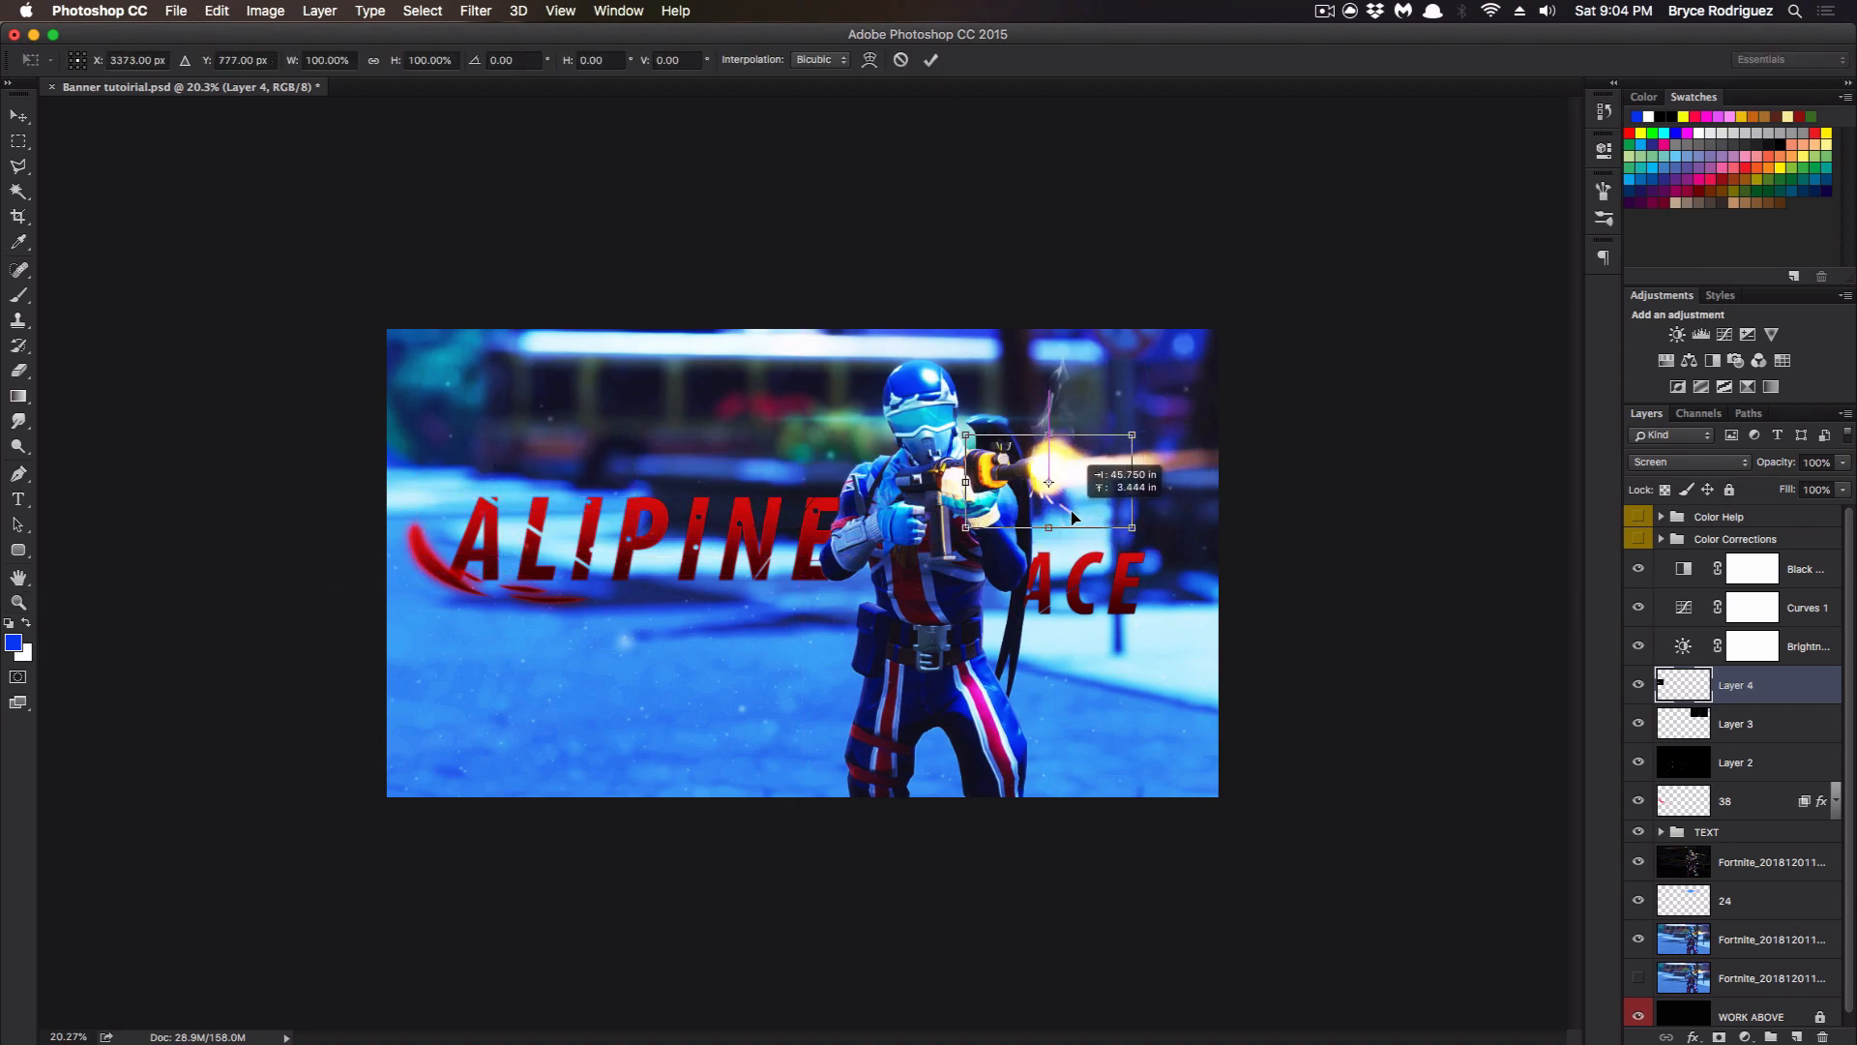
pyautogui.press('Return')
pyautogui.press('z')
pyautogui.press('super+t')
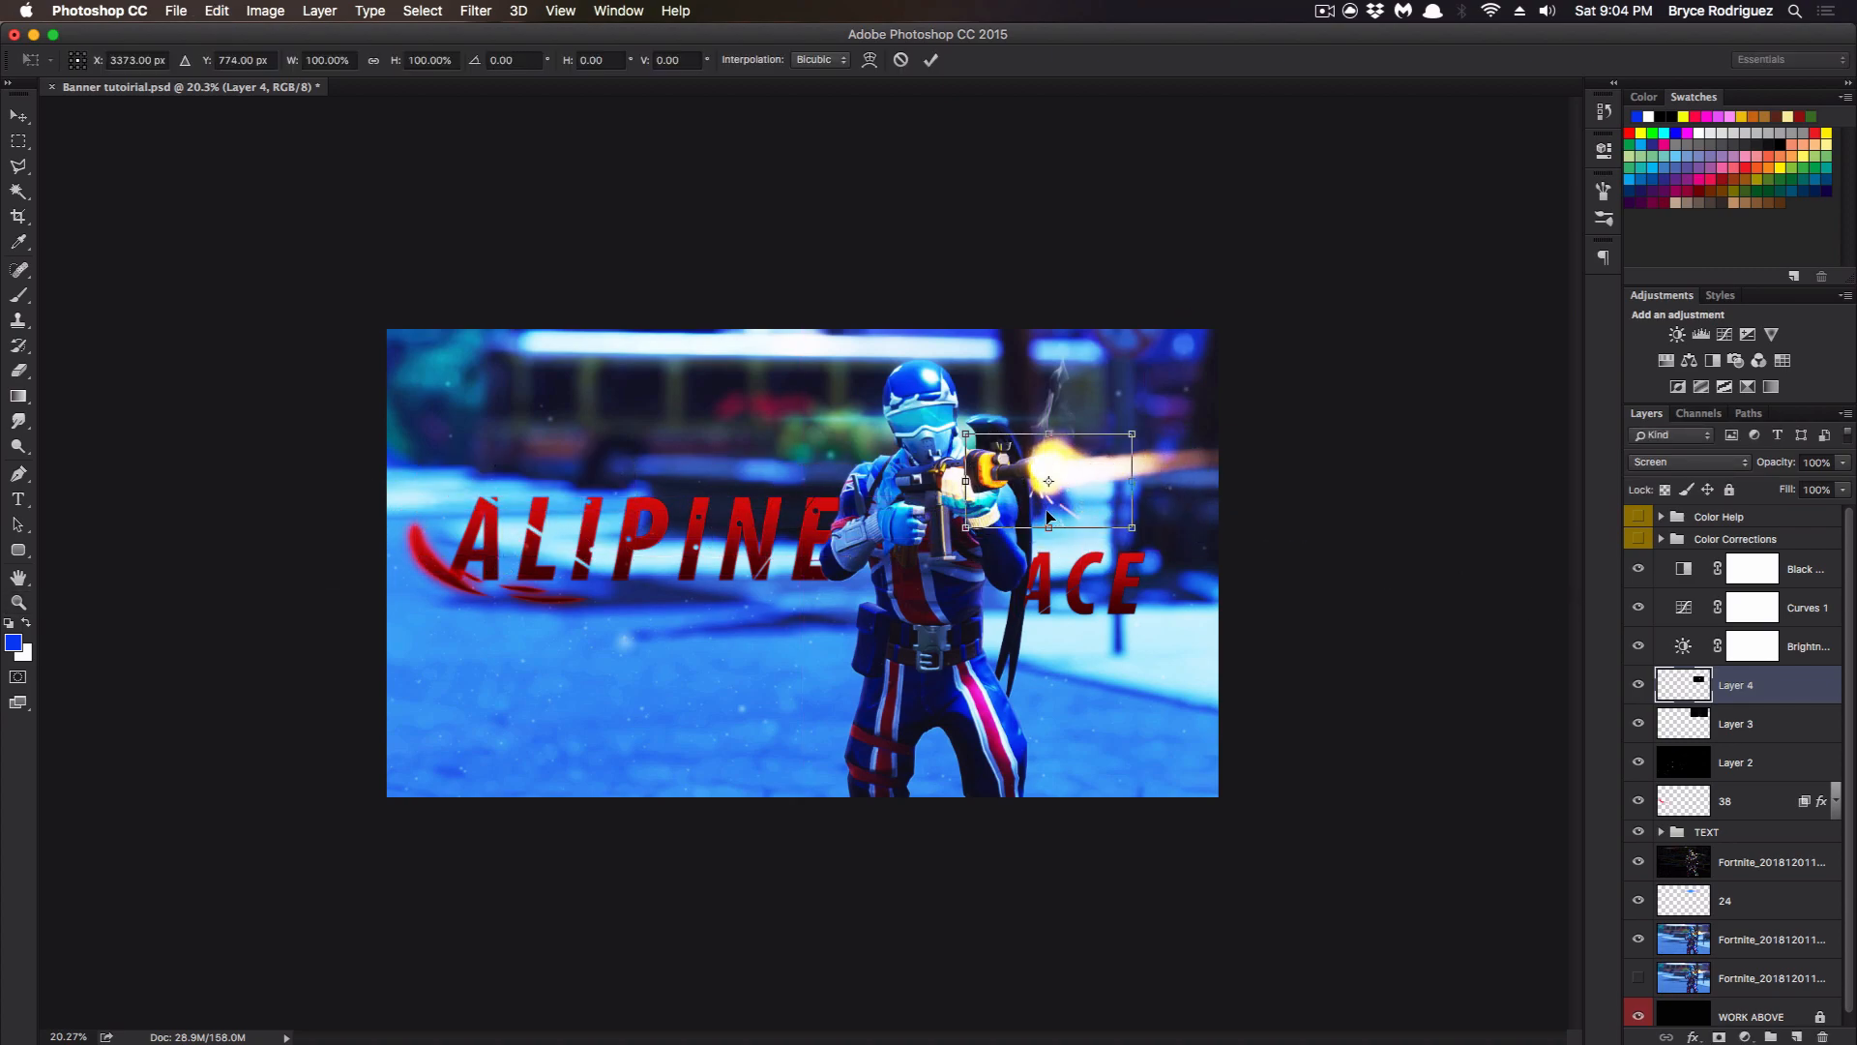
pyautogui.press('Return')
pyautogui.click(18, 115)
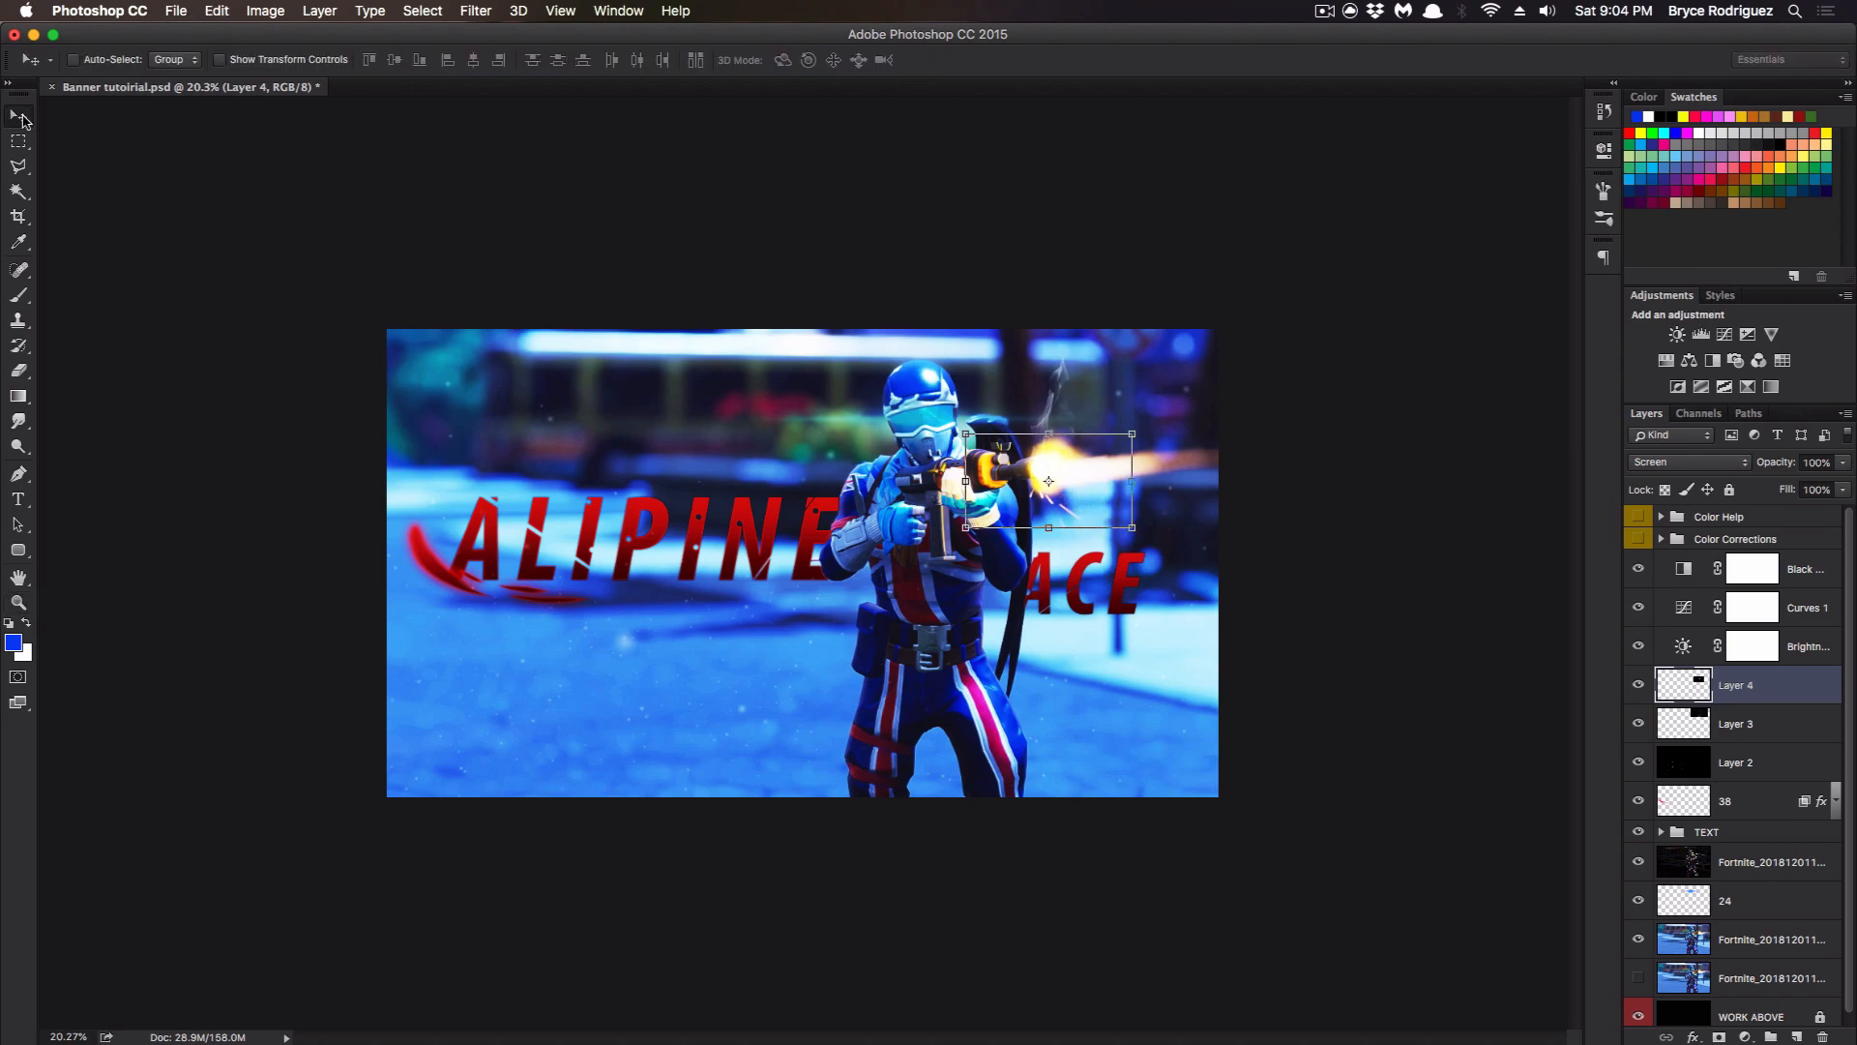
# Rotate the Layer 4 sparks and reposition them over the gun barrel just behind the muzzle flash.
pyautogui.hotkey('ctrl', 't')
pyautogui.moveTo(1085, 489)
pyautogui.mouseDown()
pyautogui.moveTo(1074, 513)
pyautogui.moveTo(1112, 532)
pyautogui.moveTo(1098, 545)
pyautogui.moveTo(1091, 519)
pyautogui.mouseUp()
pyautogui.moveTo(937, 437); pyautogui.dragTo(1175, 377)
pyautogui.moveTo(1078, 457); pyautogui.dragTo(1039, 436)
pyautogui.press('Return')
pyautogui.click(18, 602)
pyautogui.moveTo(812, 406); pyautogui.dragTo(958, 236)
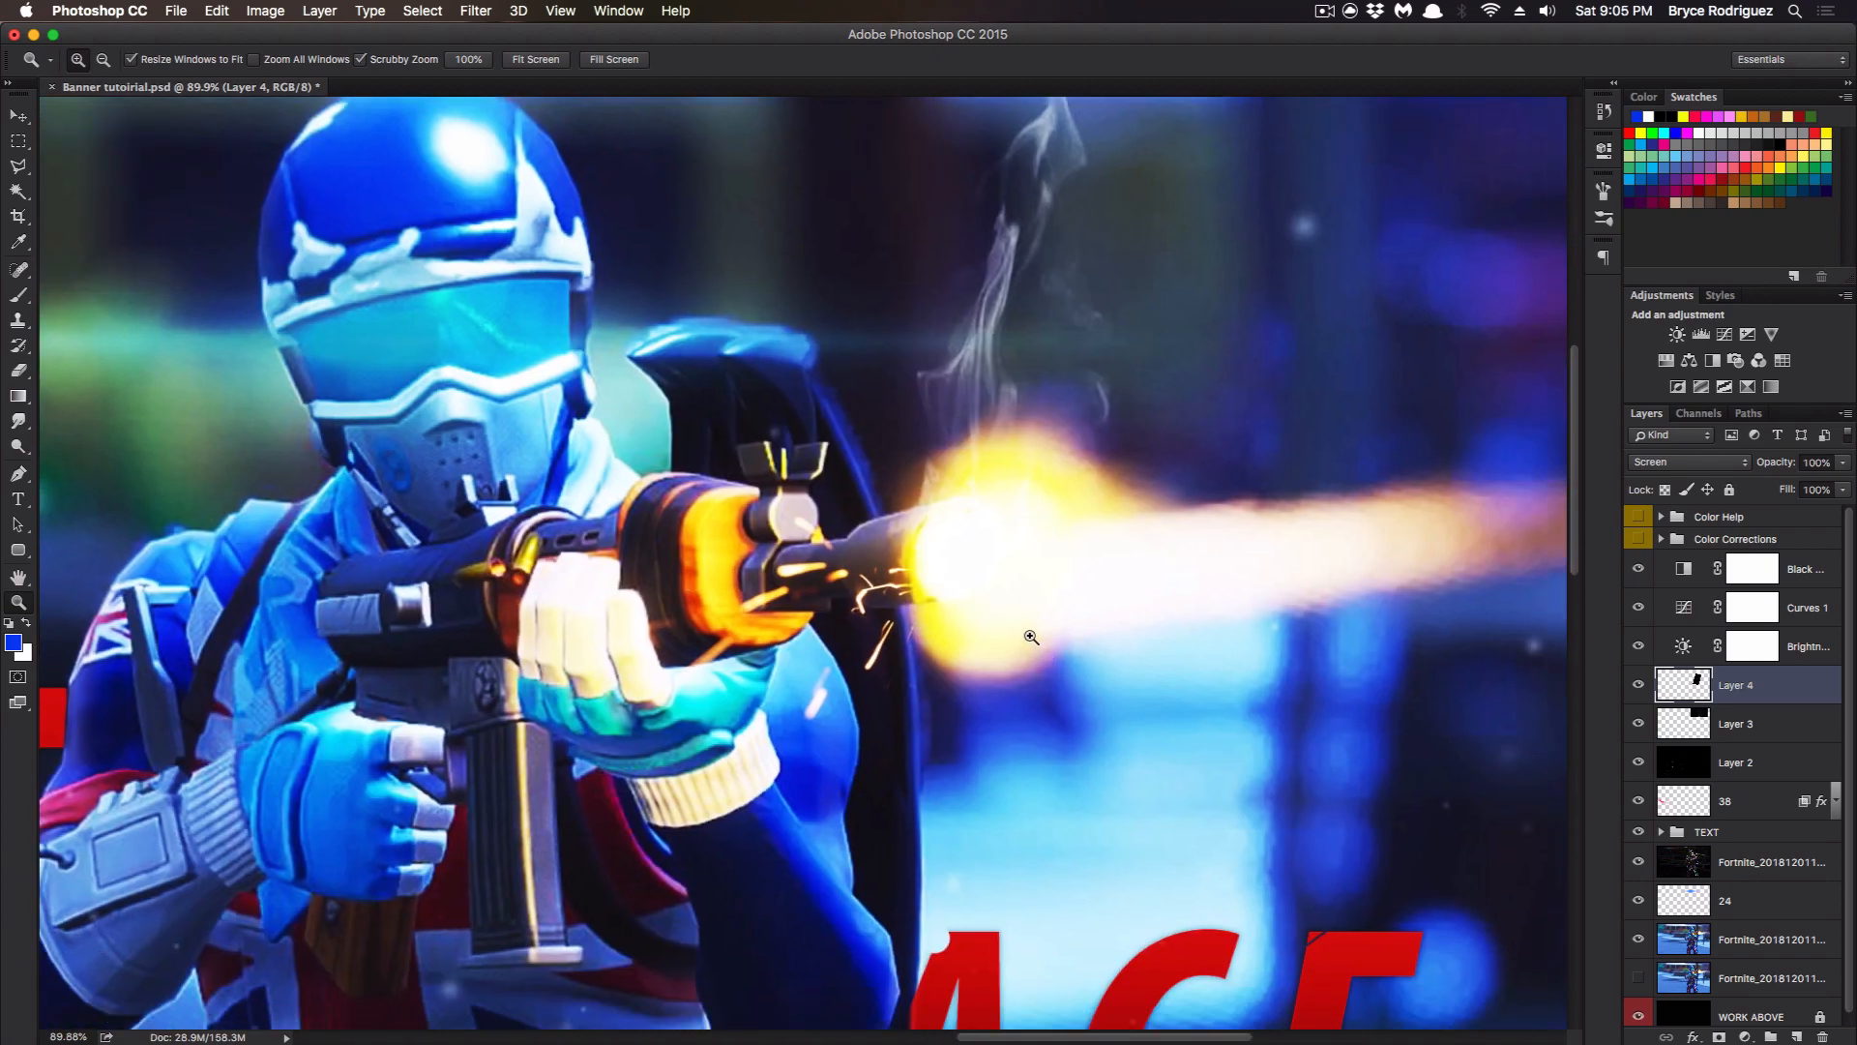
# Warp the Layer 4 sparks so the middle of the spark cluster shifts back along the gun barrel.
pyautogui.click(209, 9)
pyautogui.moveTo(387, 423)
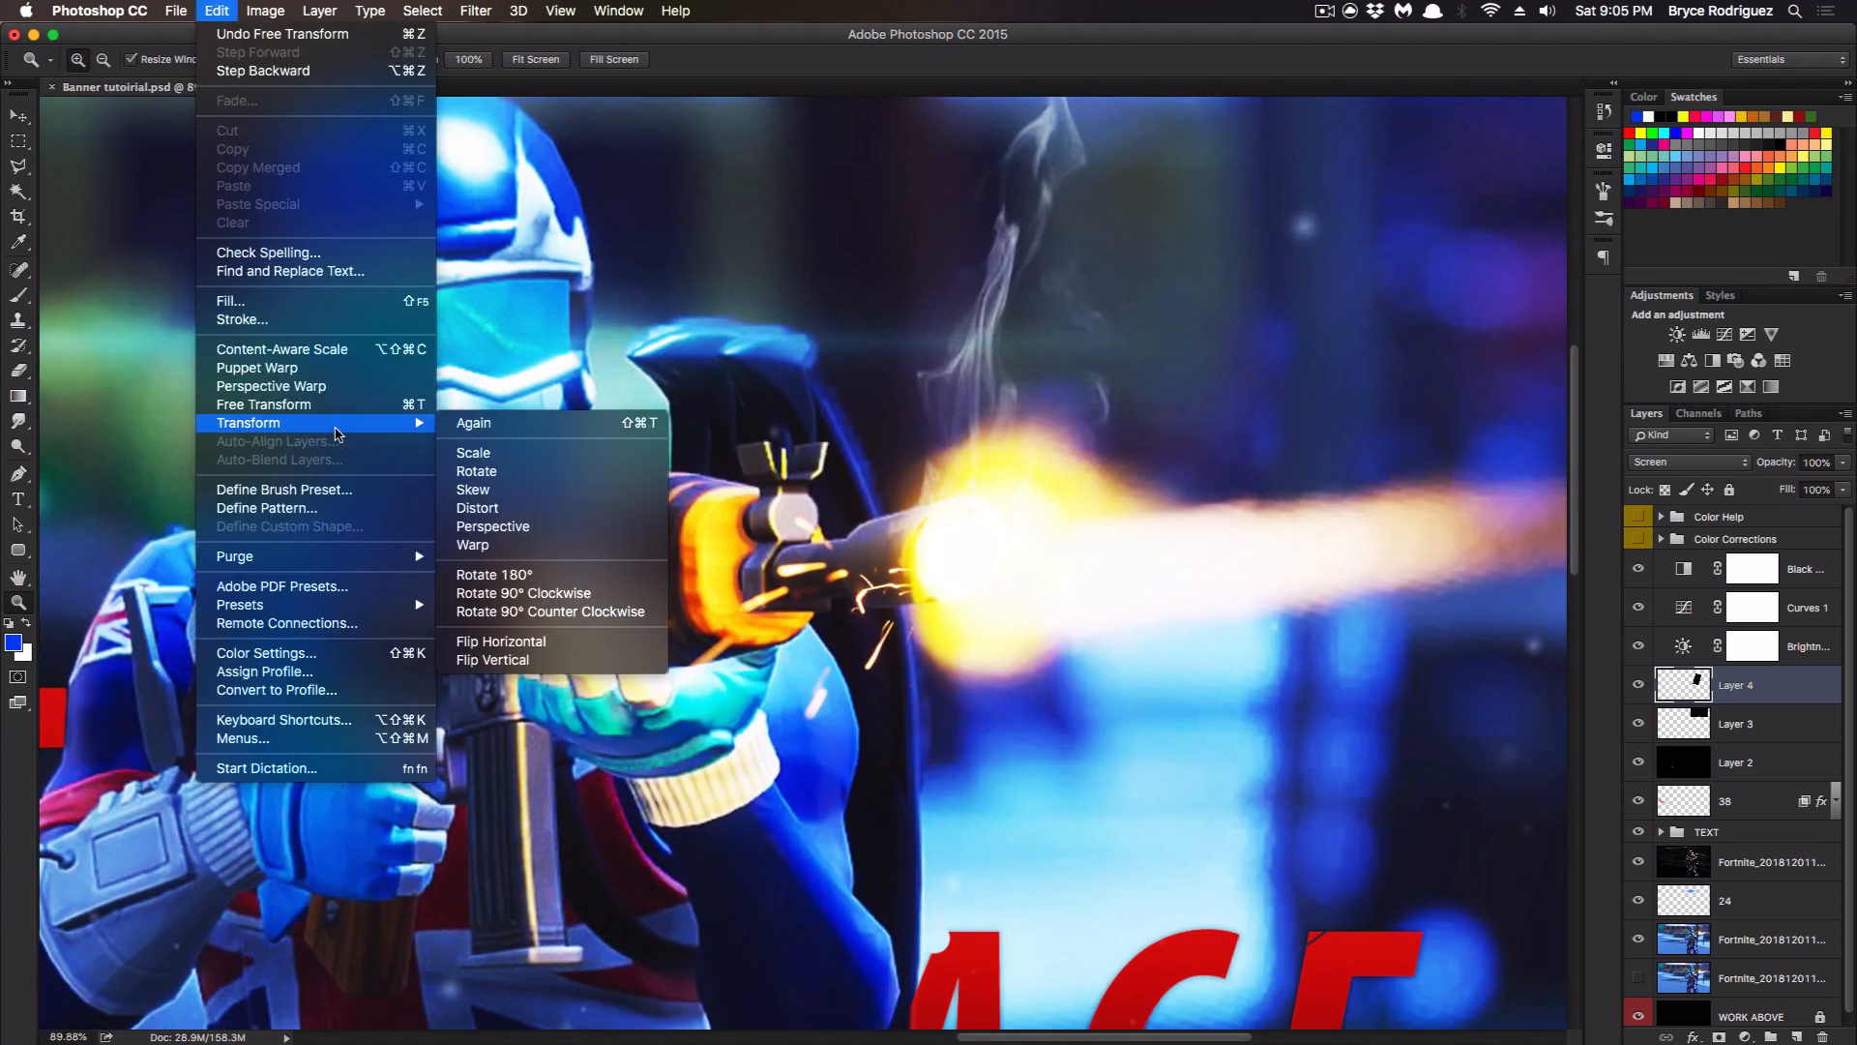
pyautogui.click(547, 538)
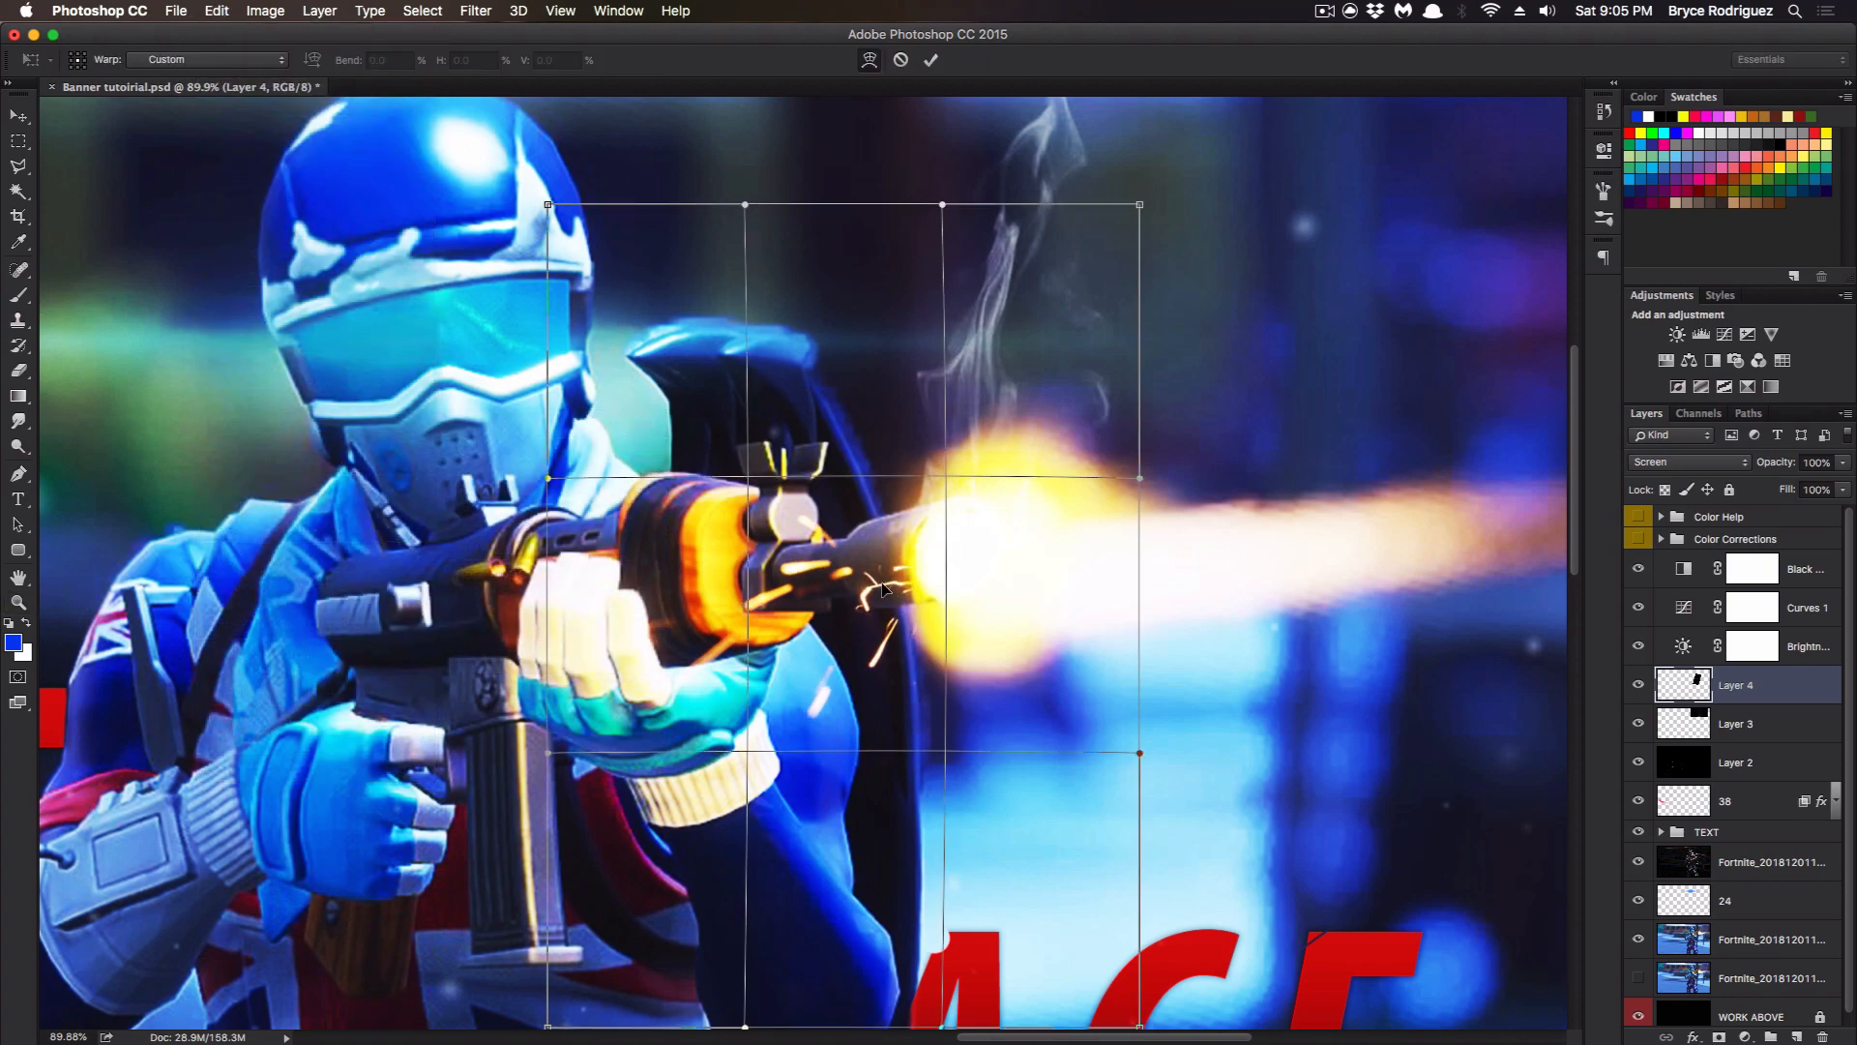
pyautogui.moveTo(878, 588); pyautogui.dragTo(824, 586)
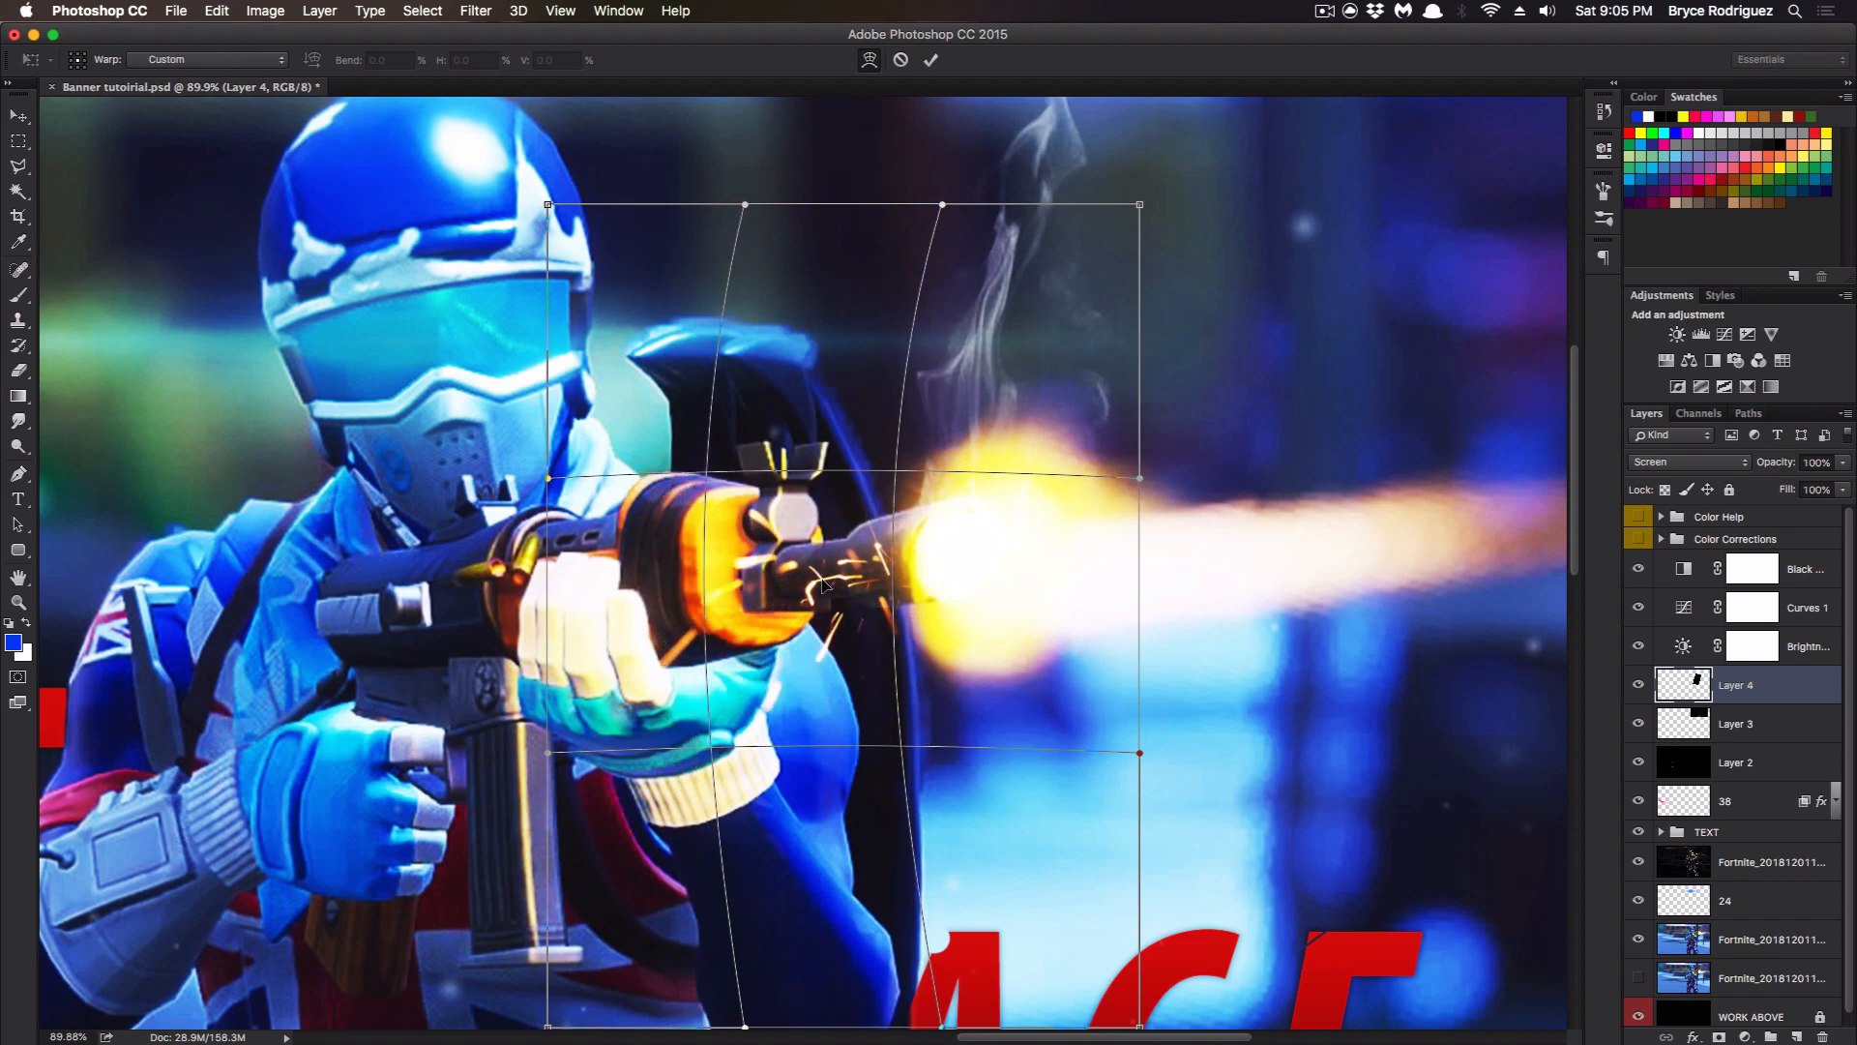
pyautogui.press('Return')
pyautogui.press('z')
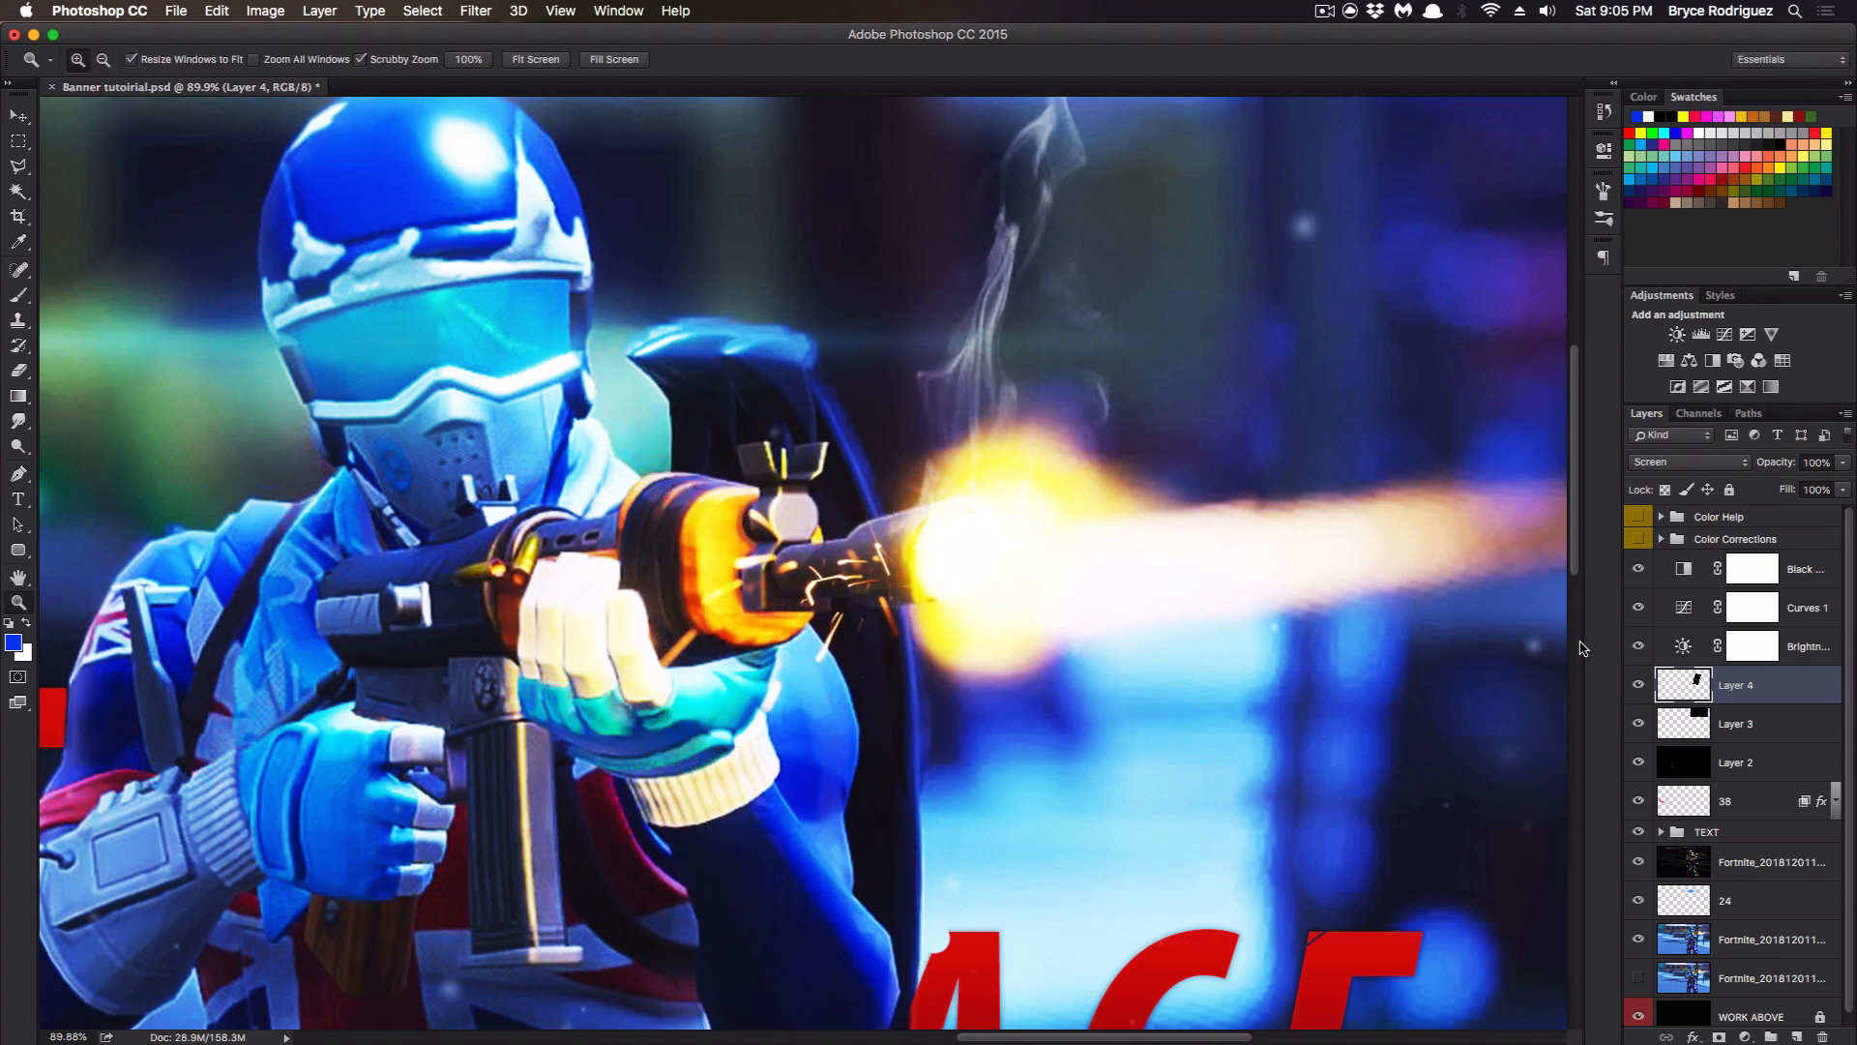
# Duplicate the Layer 4 sparks, then rotate and move the copy so its sparks fly above the gun barrel and sight.
pyautogui.hotkey('ctrl', 'j')
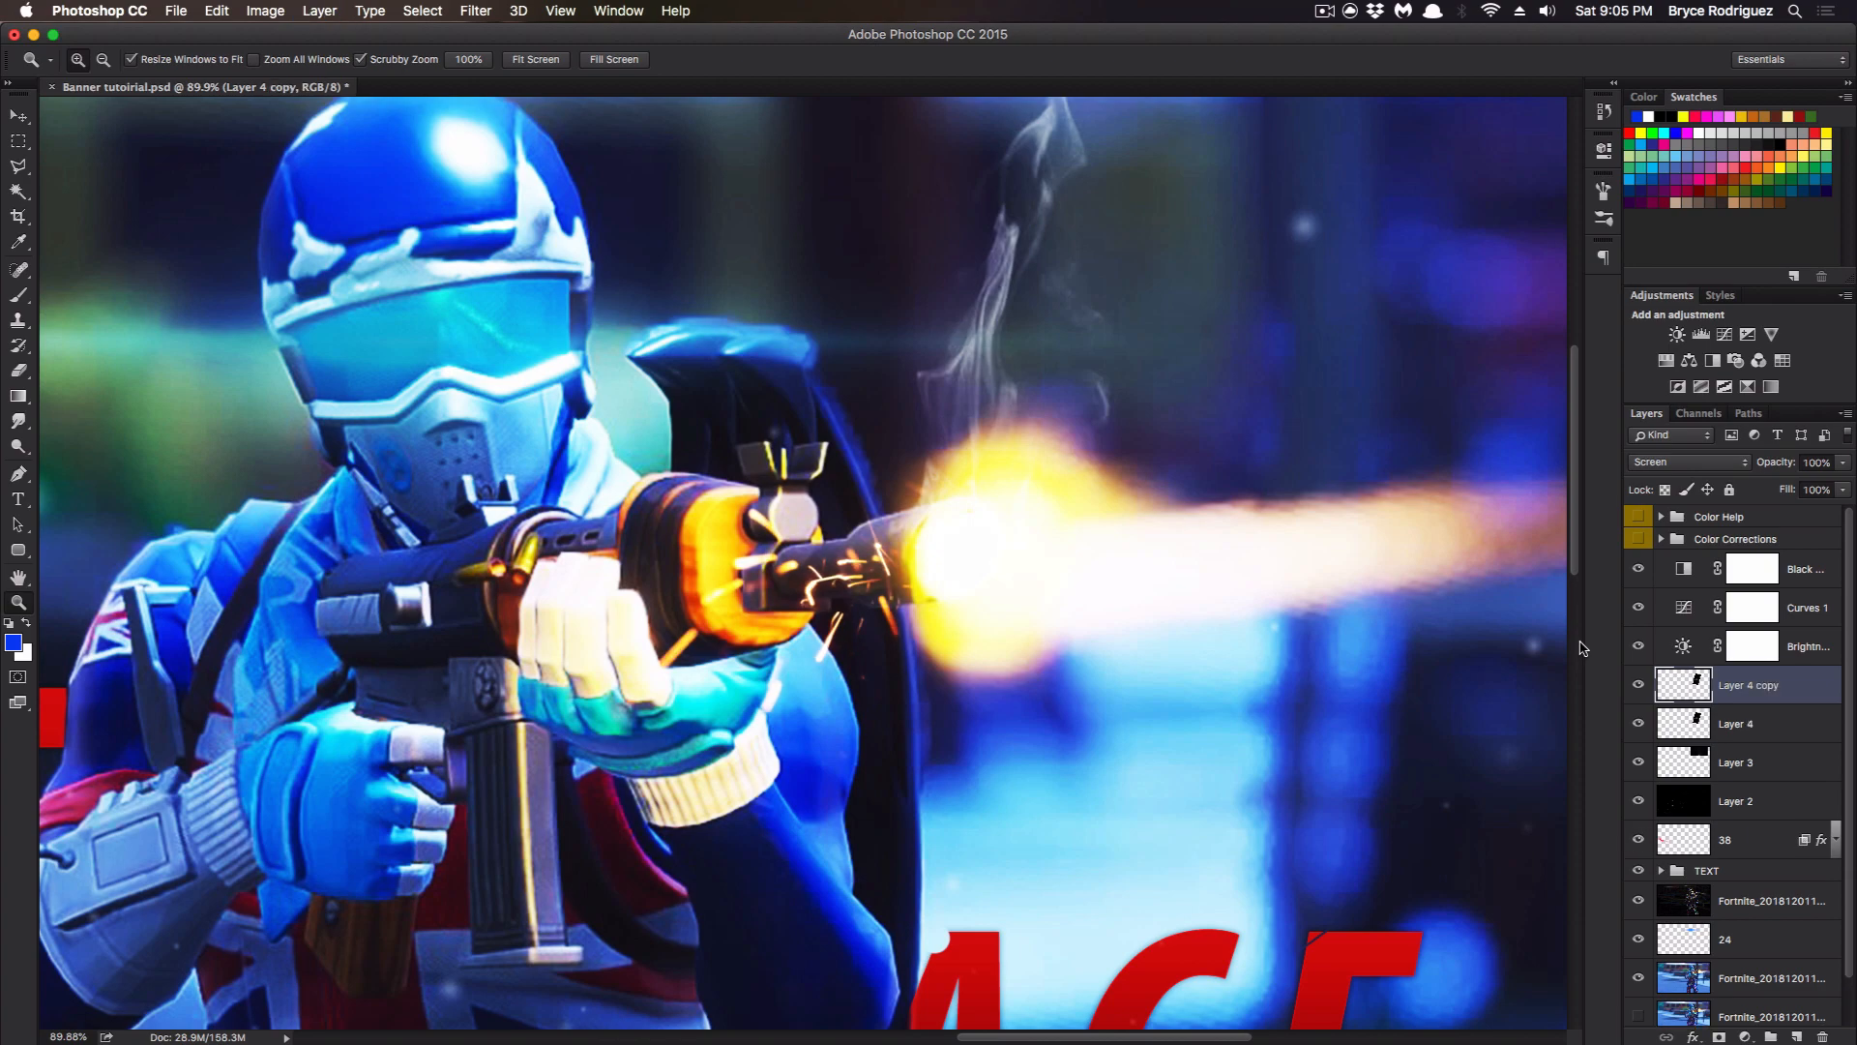
pyautogui.hotkey('ctrl', 't')
pyautogui.moveTo(894, 517)
pyautogui.mouseDown()
pyautogui.moveTo(875, 392)
pyautogui.moveTo(882, 484)
pyautogui.mouseUp()
pyautogui.moveTo(1142, 934); pyautogui.dragTo(979, 1012)
pyautogui.press('Return')
pyautogui.press('z')
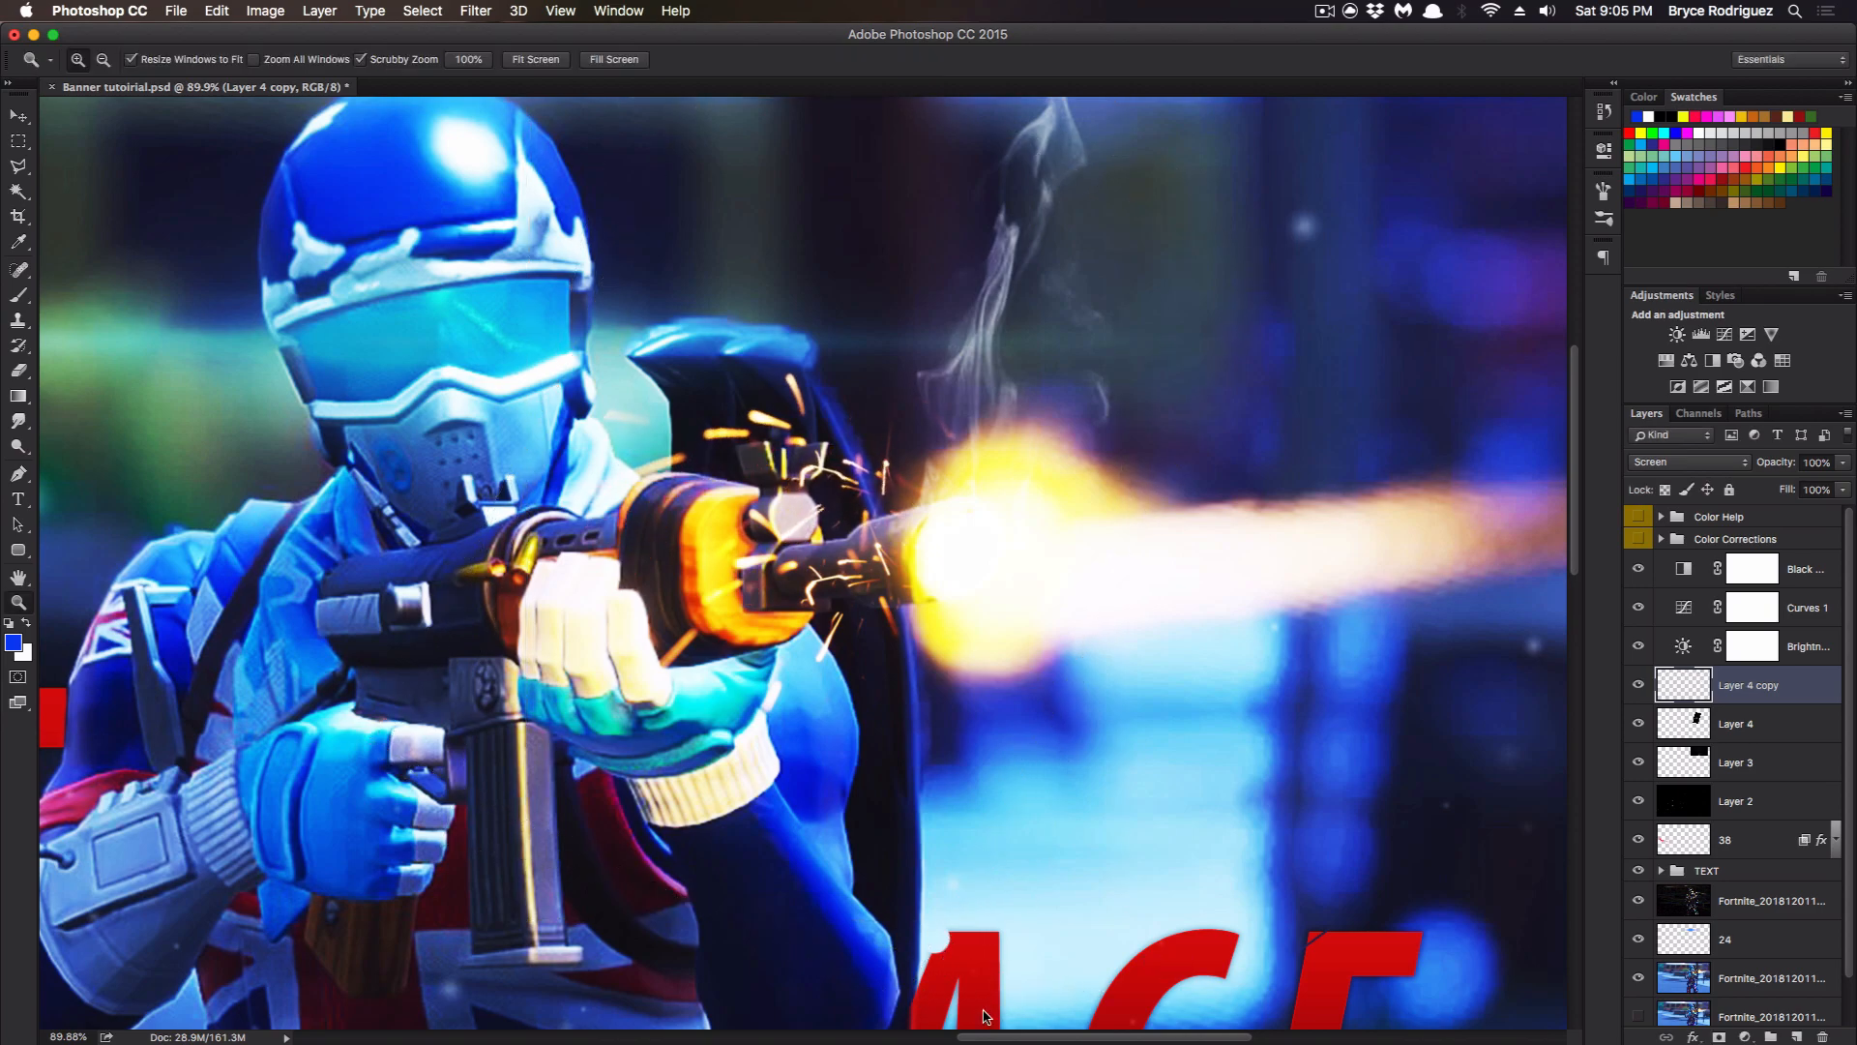
# Lower the opacity of the duplicated sparks on Layer 4 copy to 74%.
pyautogui.moveTo(607, 445); pyautogui.dragTo(516, 465)
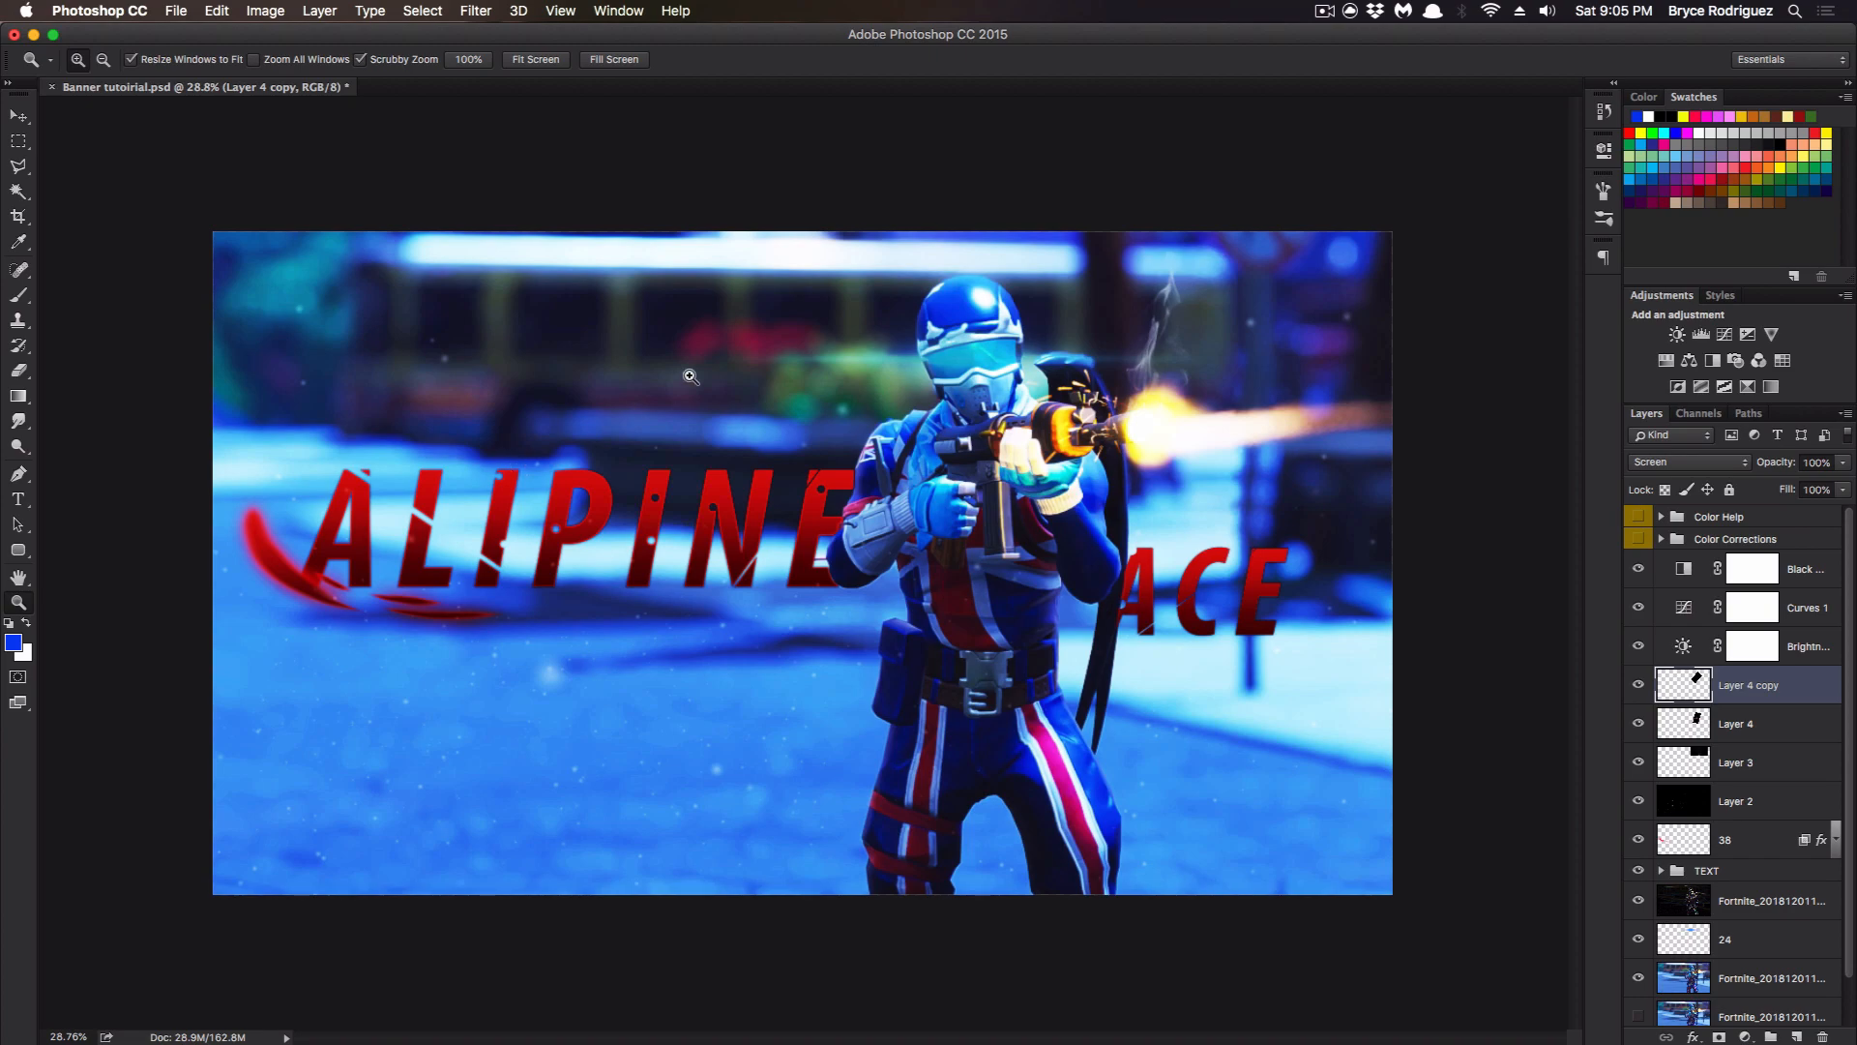
pyautogui.moveTo(1075, 401); pyautogui.dragTo(1171, 387)
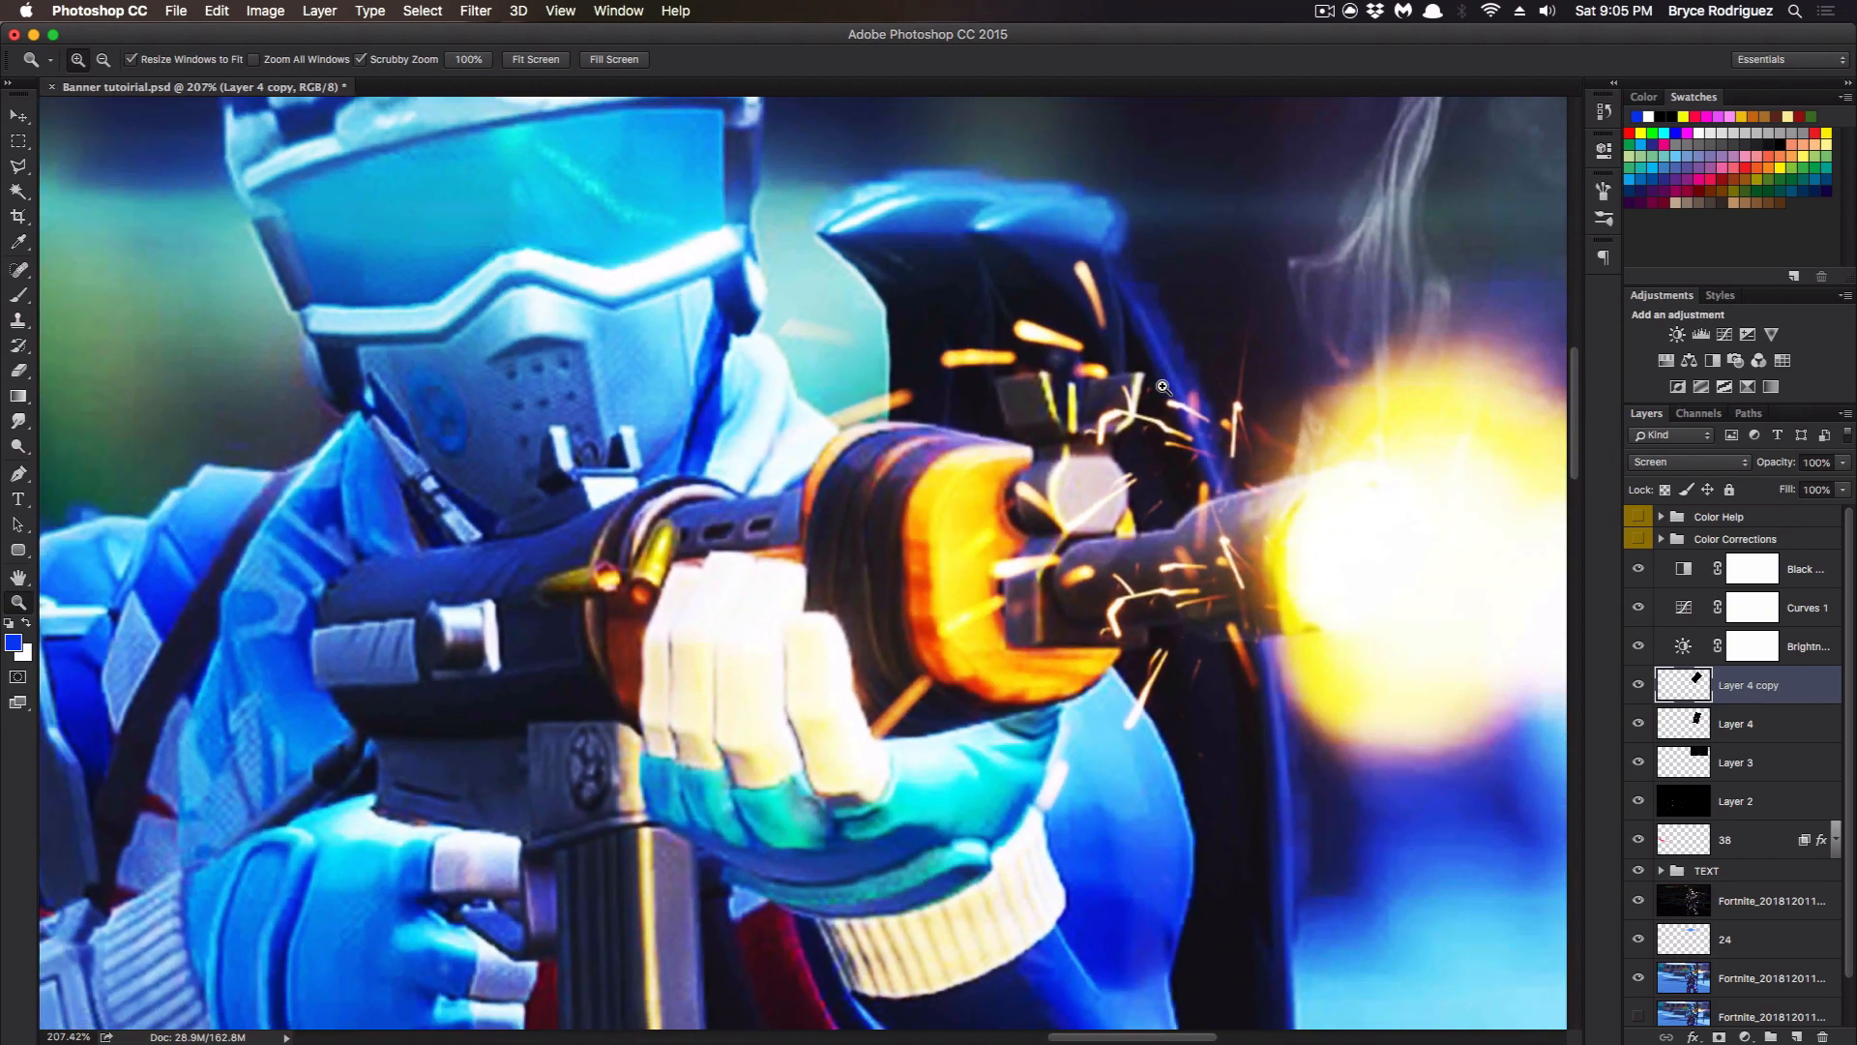
pyautogui.moveTo(1192, 488); pyautogui.dragTo(952, 391)
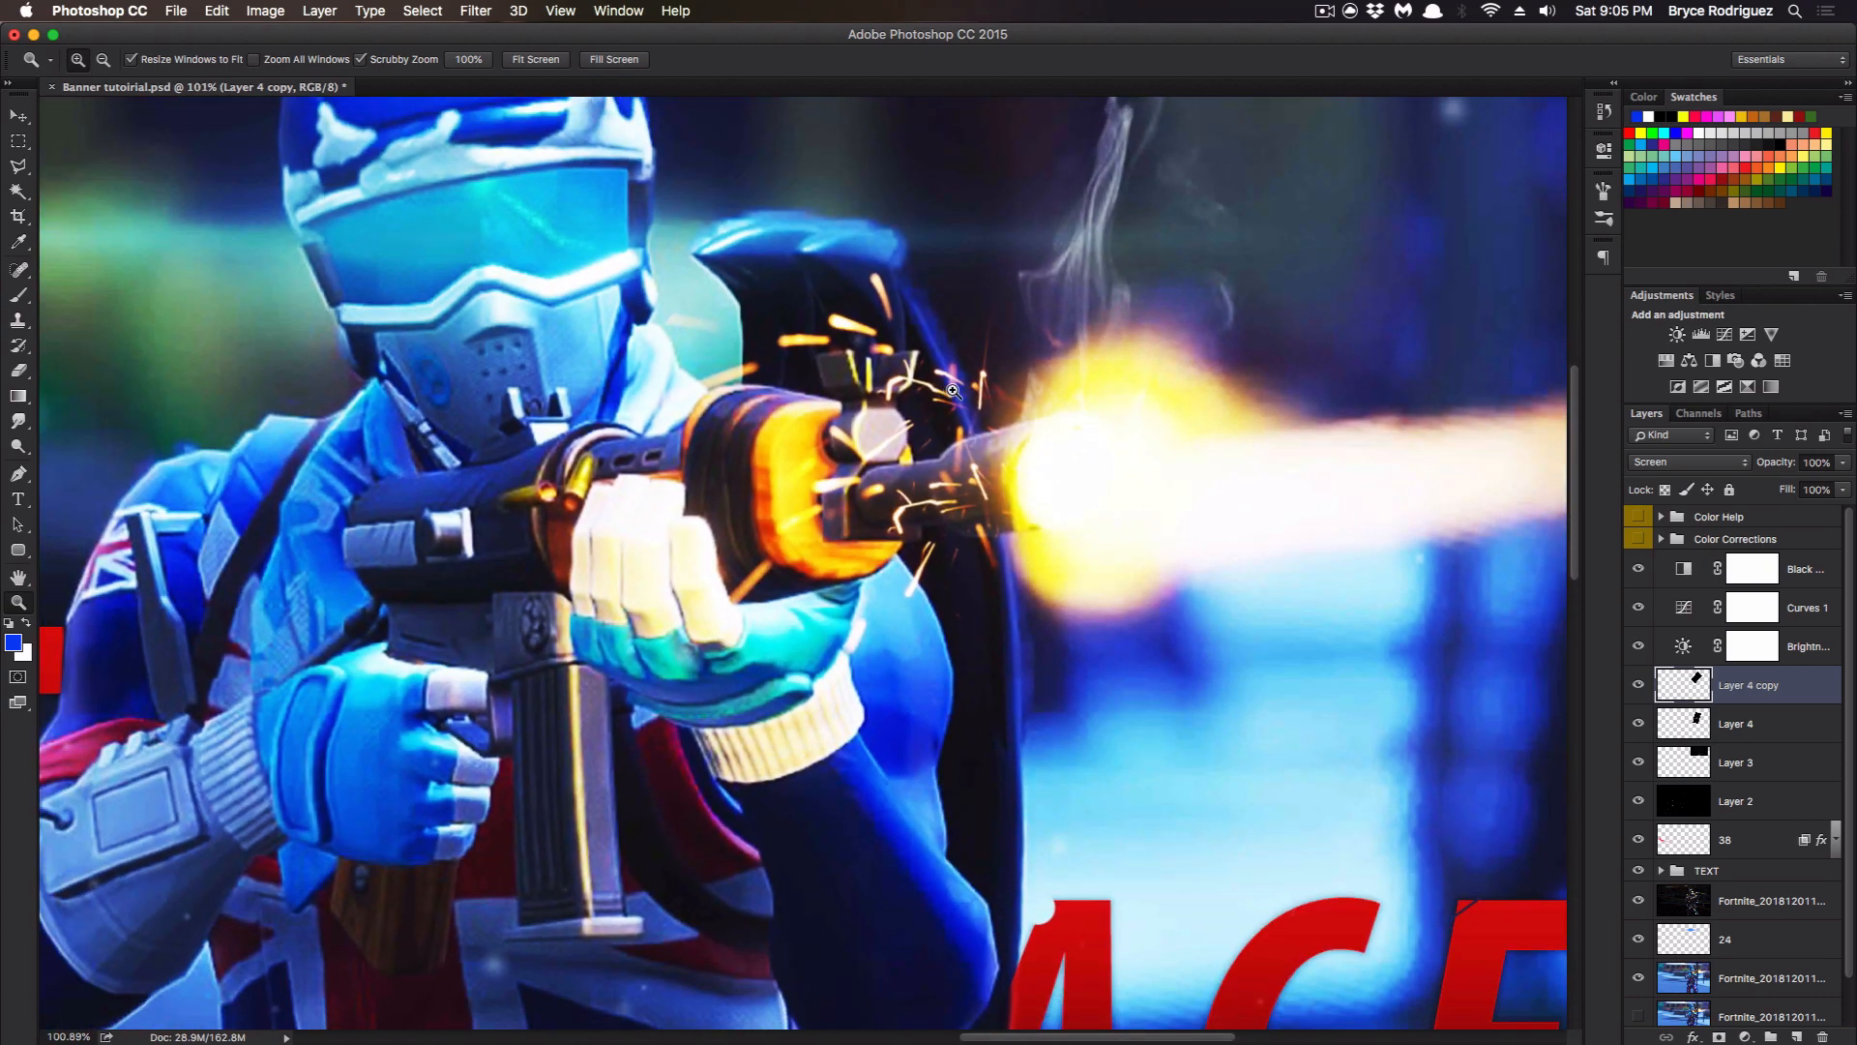
pyautogui.moveTo(1847, 466); pyautogui.dragTo(1815, 483)
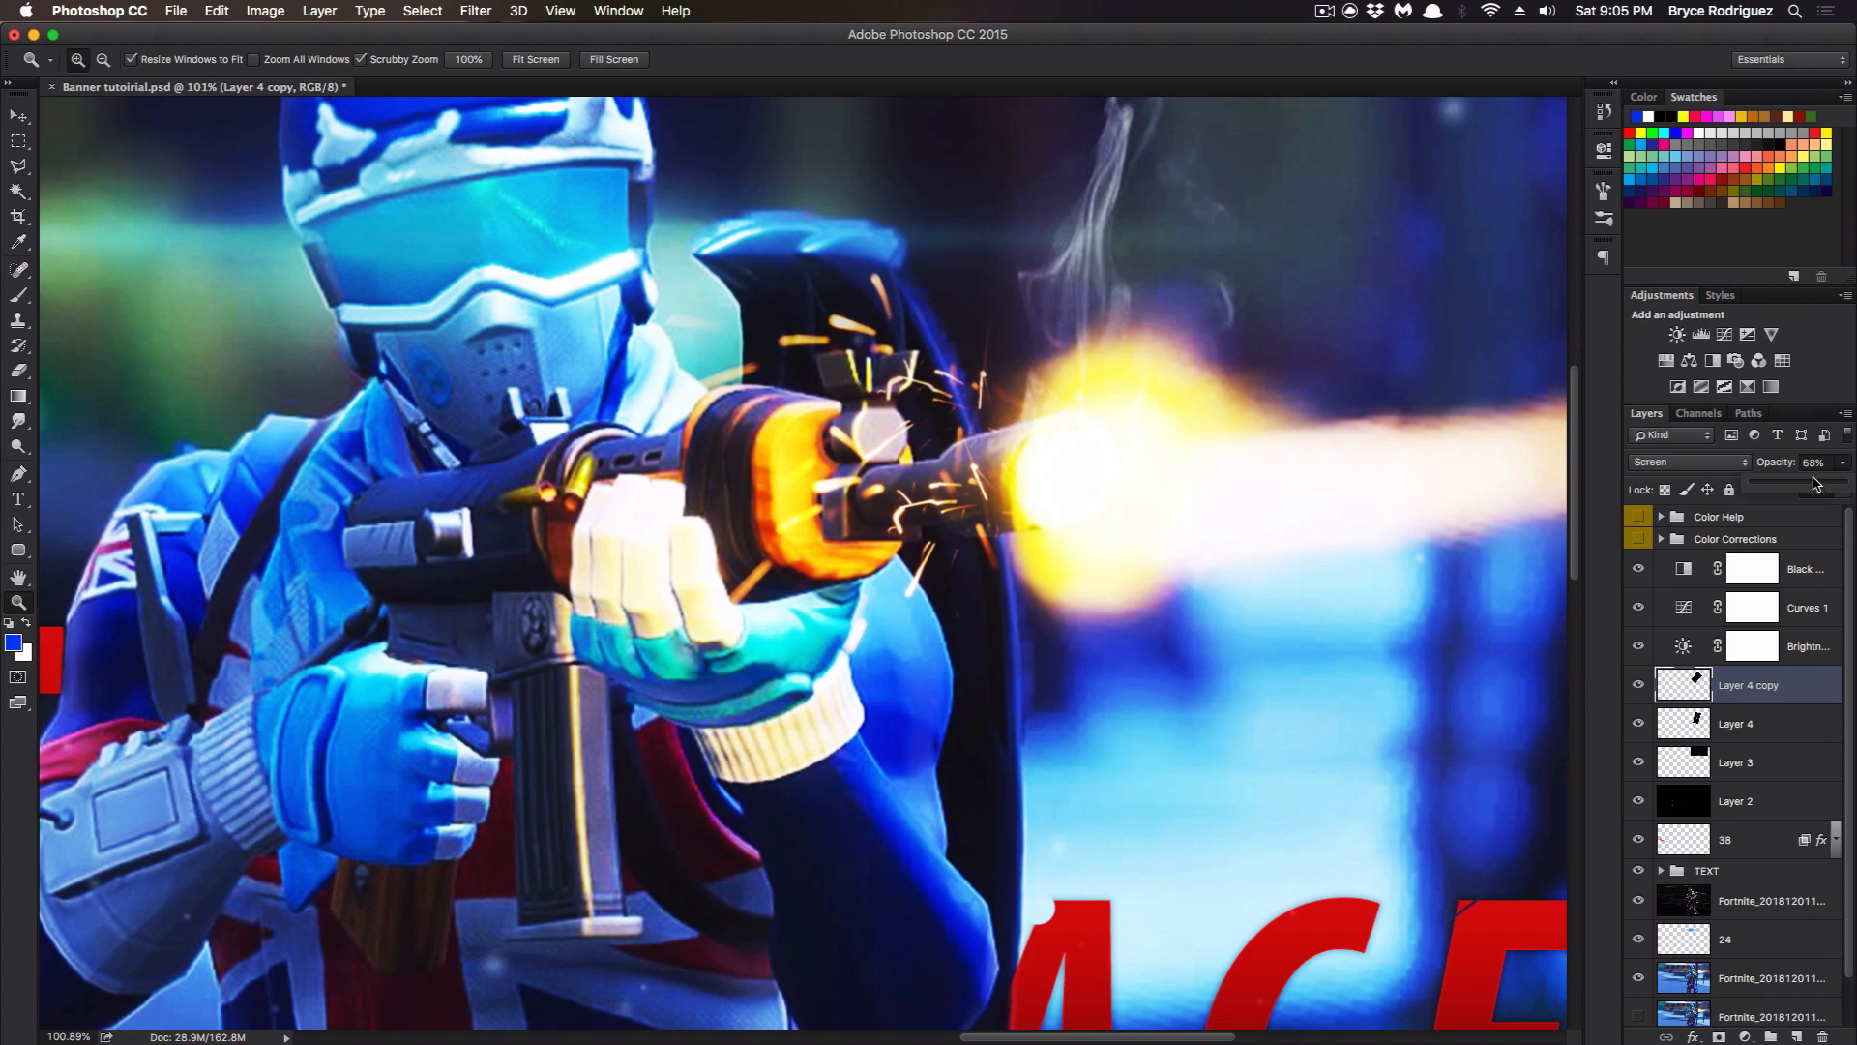
pyautogui.moveTo(1826, 488); pyautogui.dragTo(1823, 487)
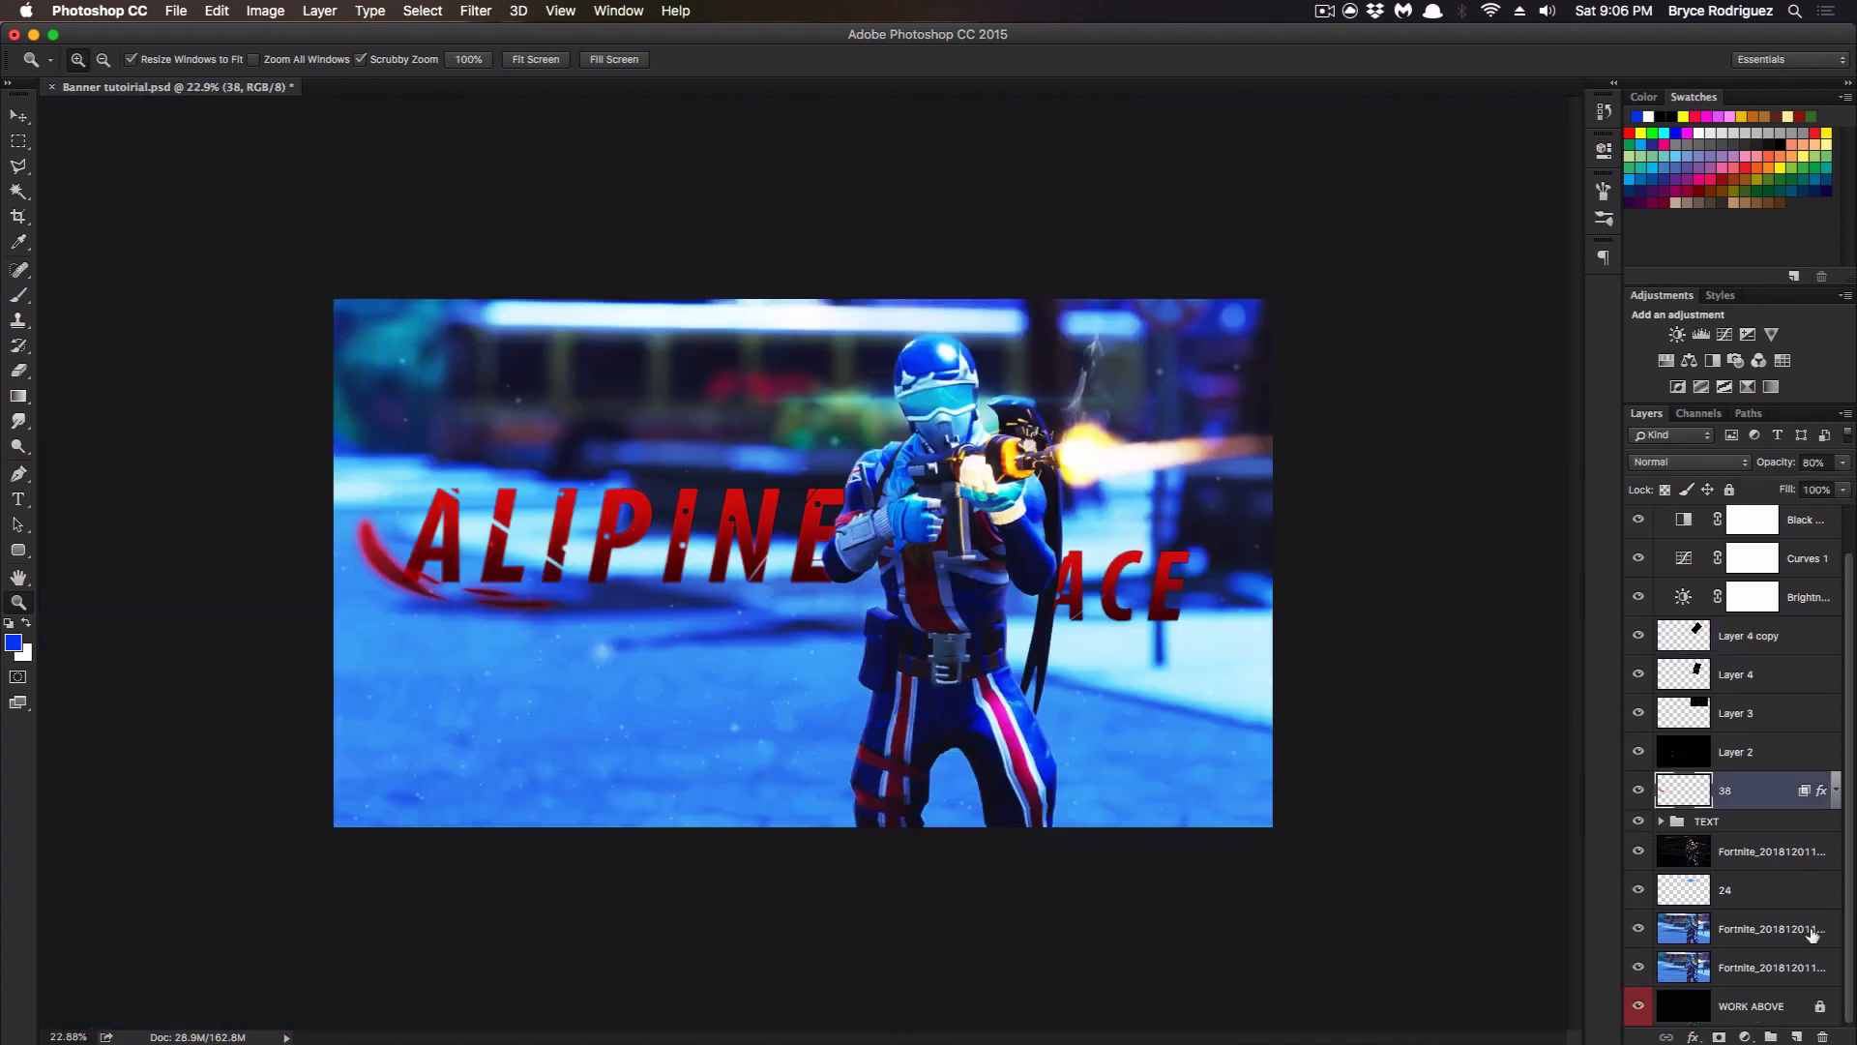
# Duplicate all layers from the bottom Fortnite image up to Layer 4 copy and merge the duplicates into one layer.
pyautogui.click(1770, 967)
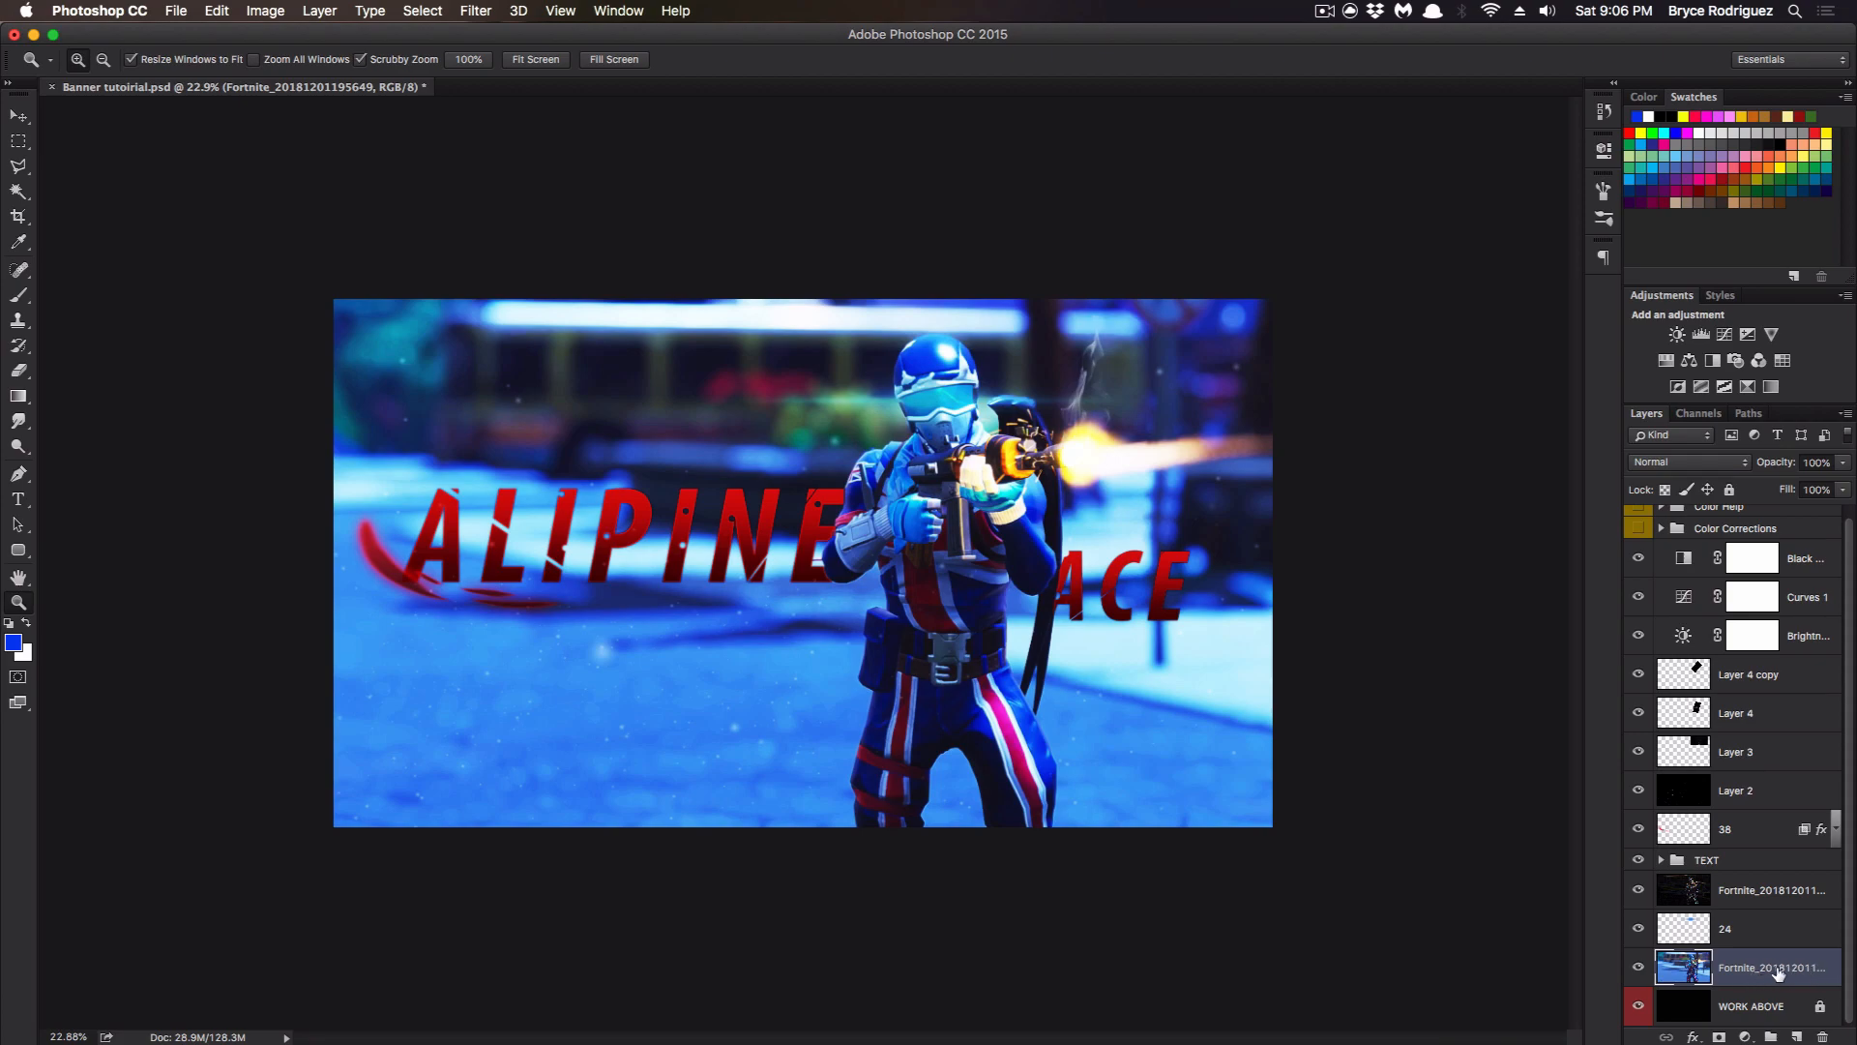
pyautogui.scroll(1, 1753, 875)
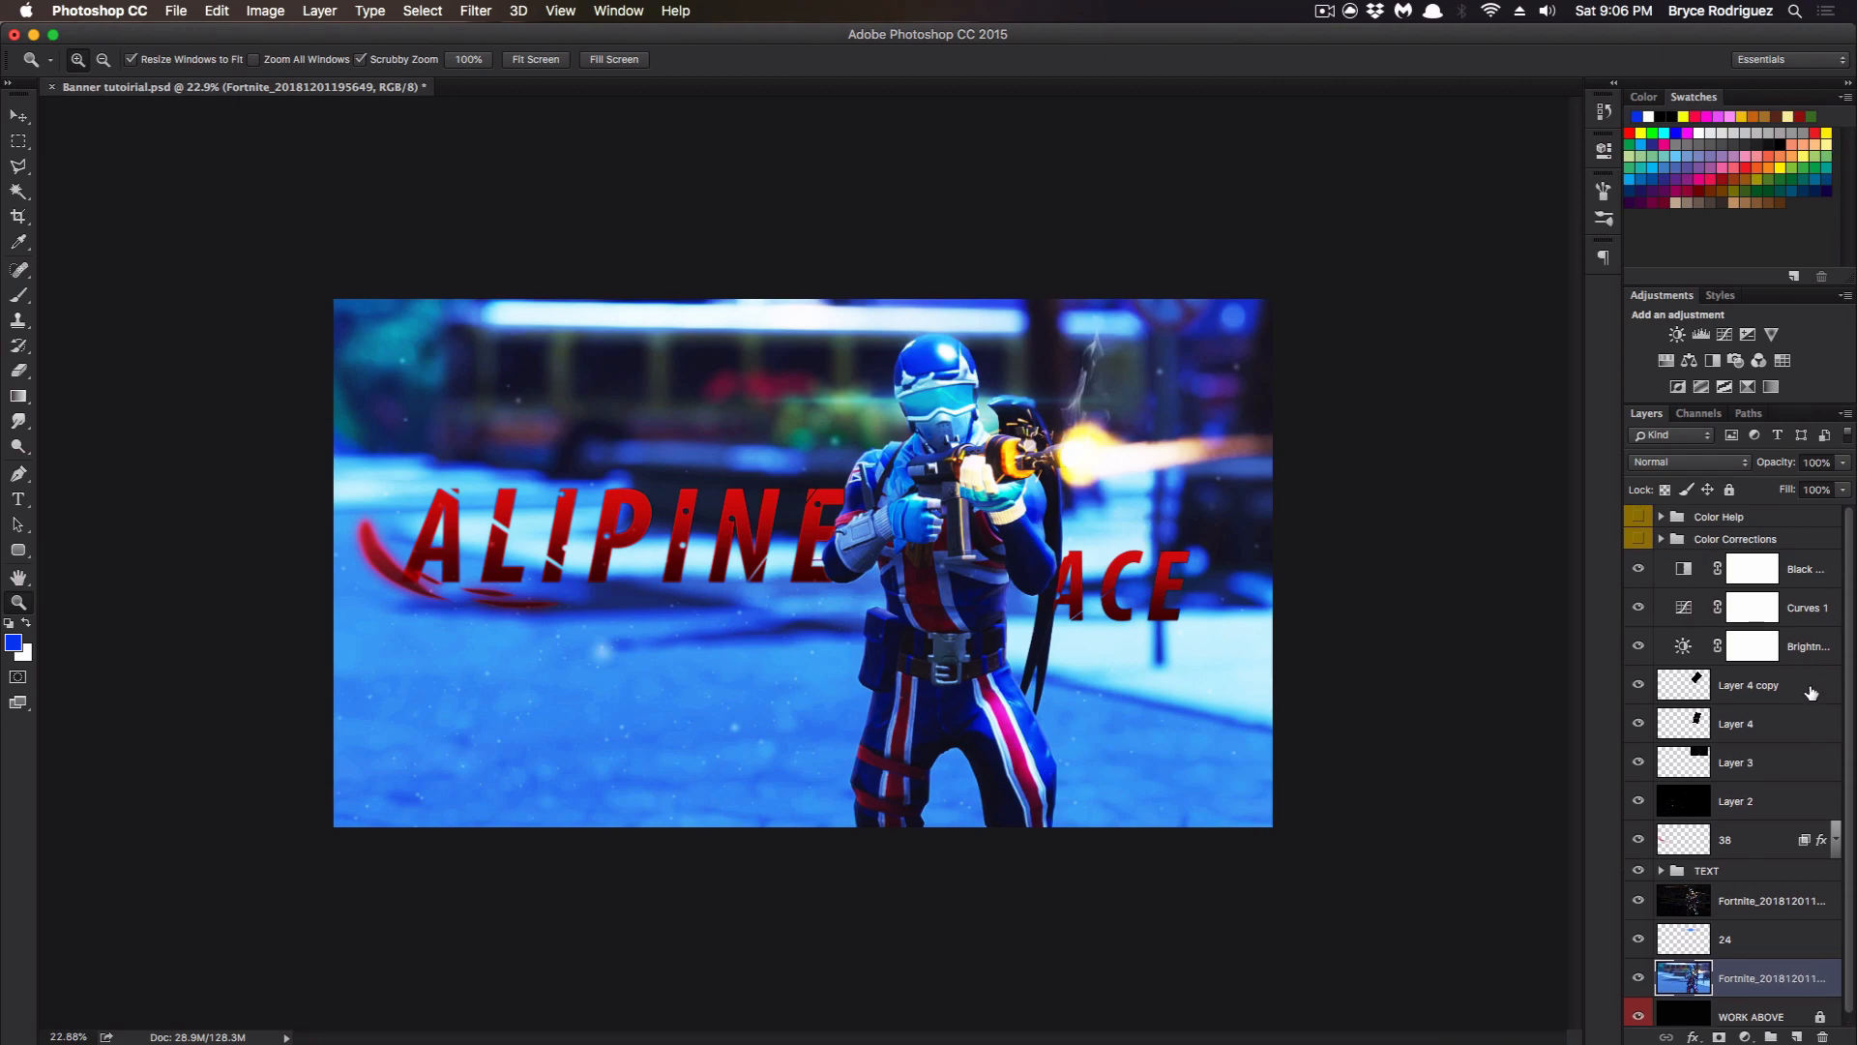
pyautogui.keyDown('shift'); pyautogui.click(1811, 692); pyautogui.keyUp('shift')
pyautogui.scroll(-1, 1811, 692)
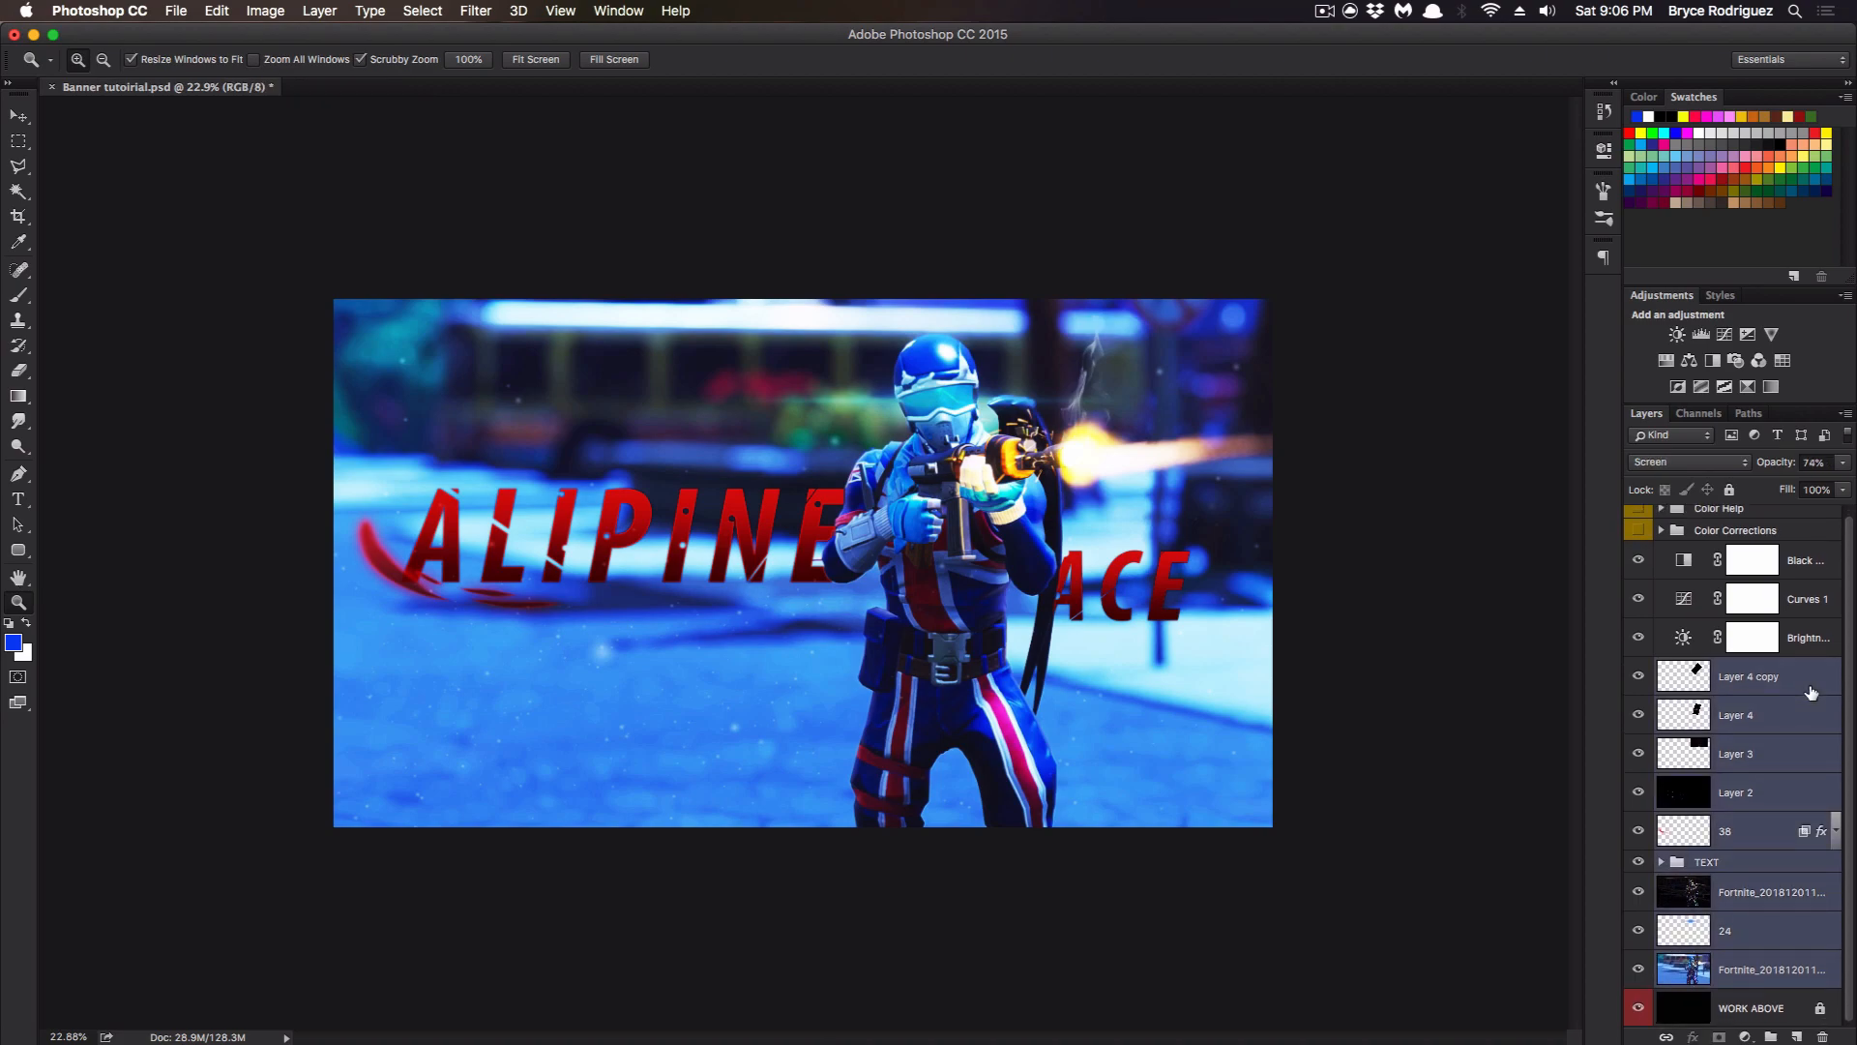
pyautogui.press('super+j')
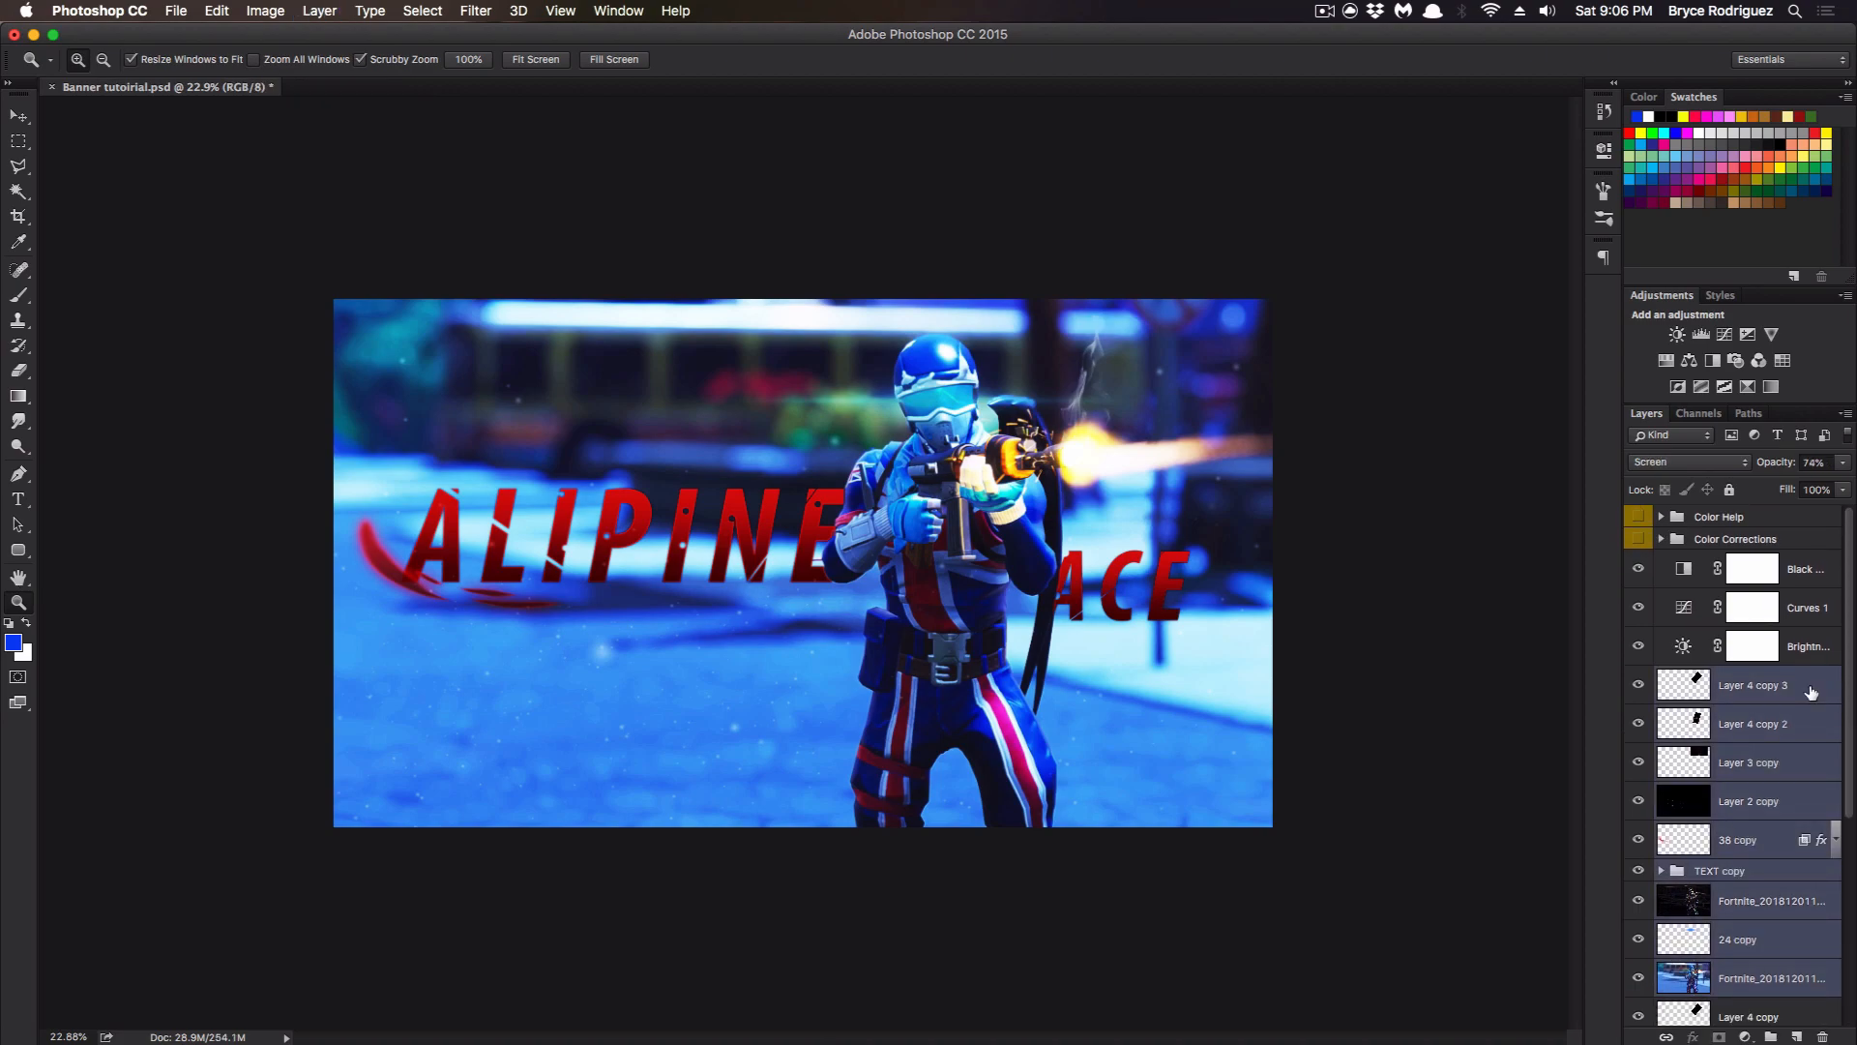
pyautogui.press('super+e')
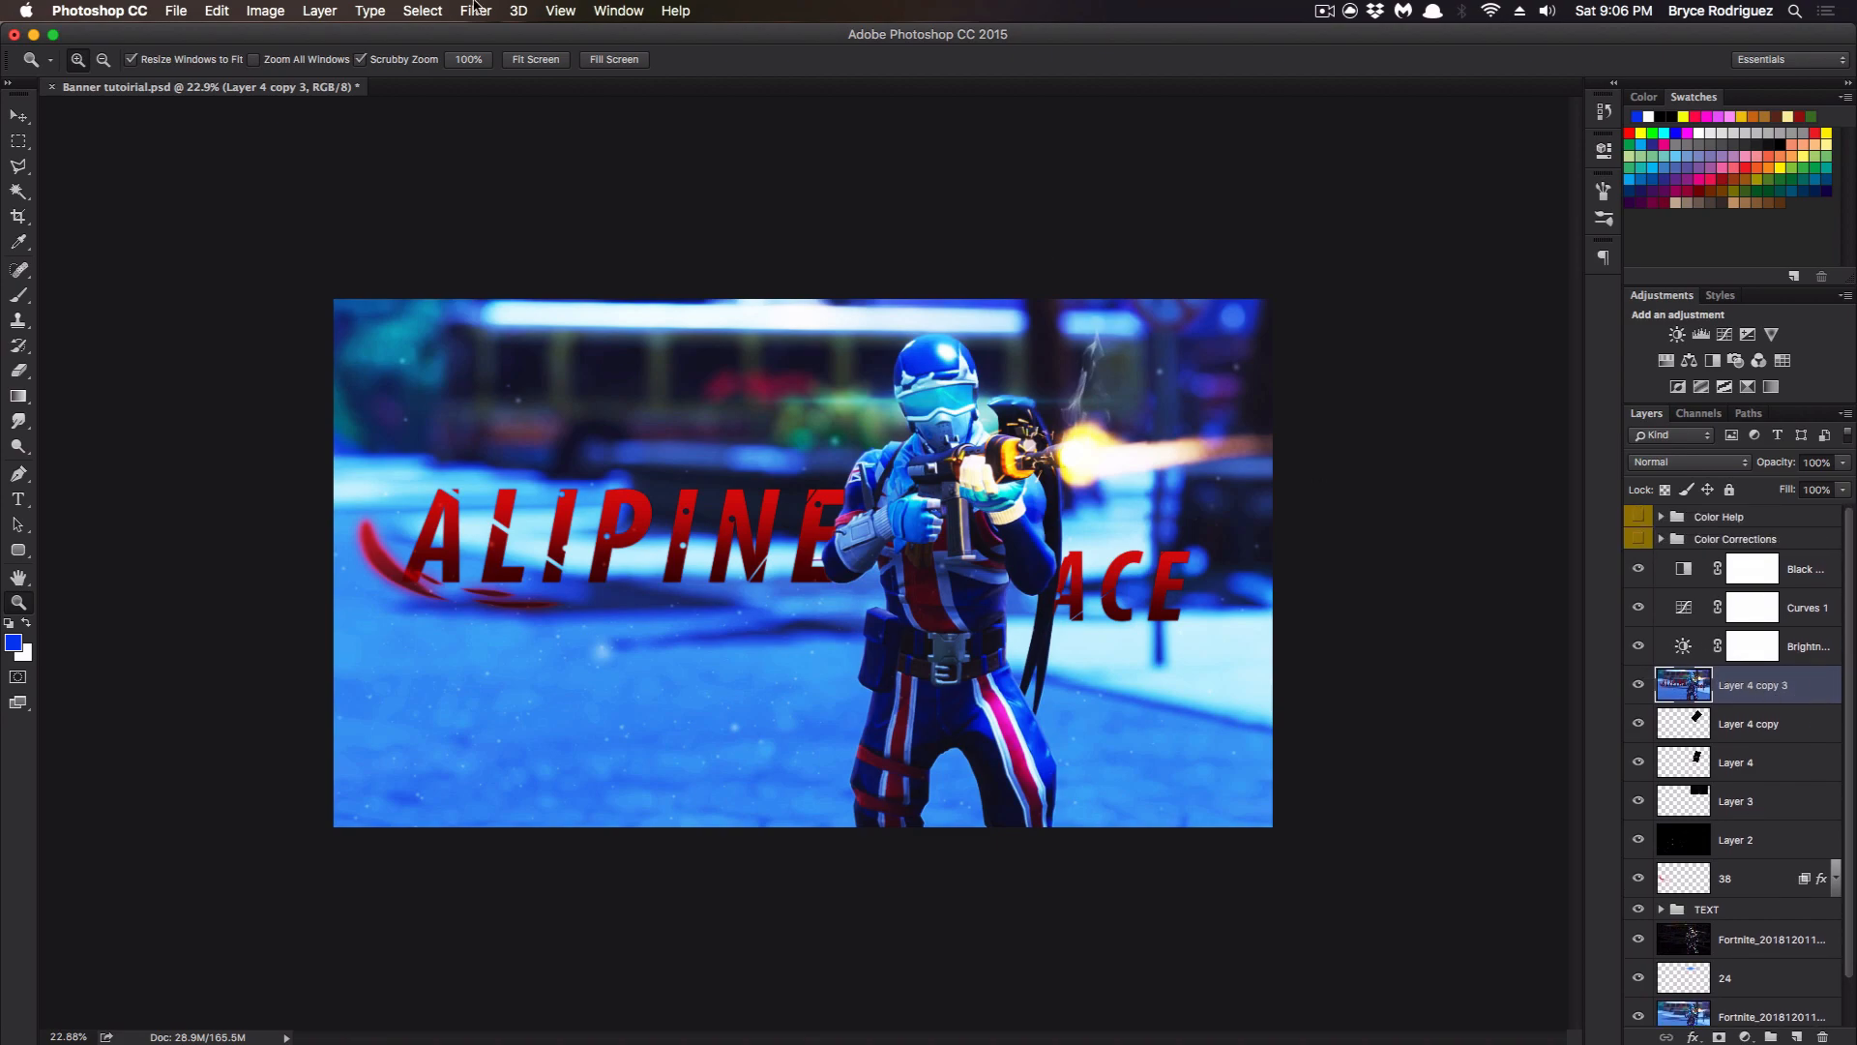
# Apply a Gaussian Blur with a radius of 8.2 pixels to the merged layer Layer 4 copy 3.
pyautogui.click(473, 10)
pyautogui.moveTo(600, 240)
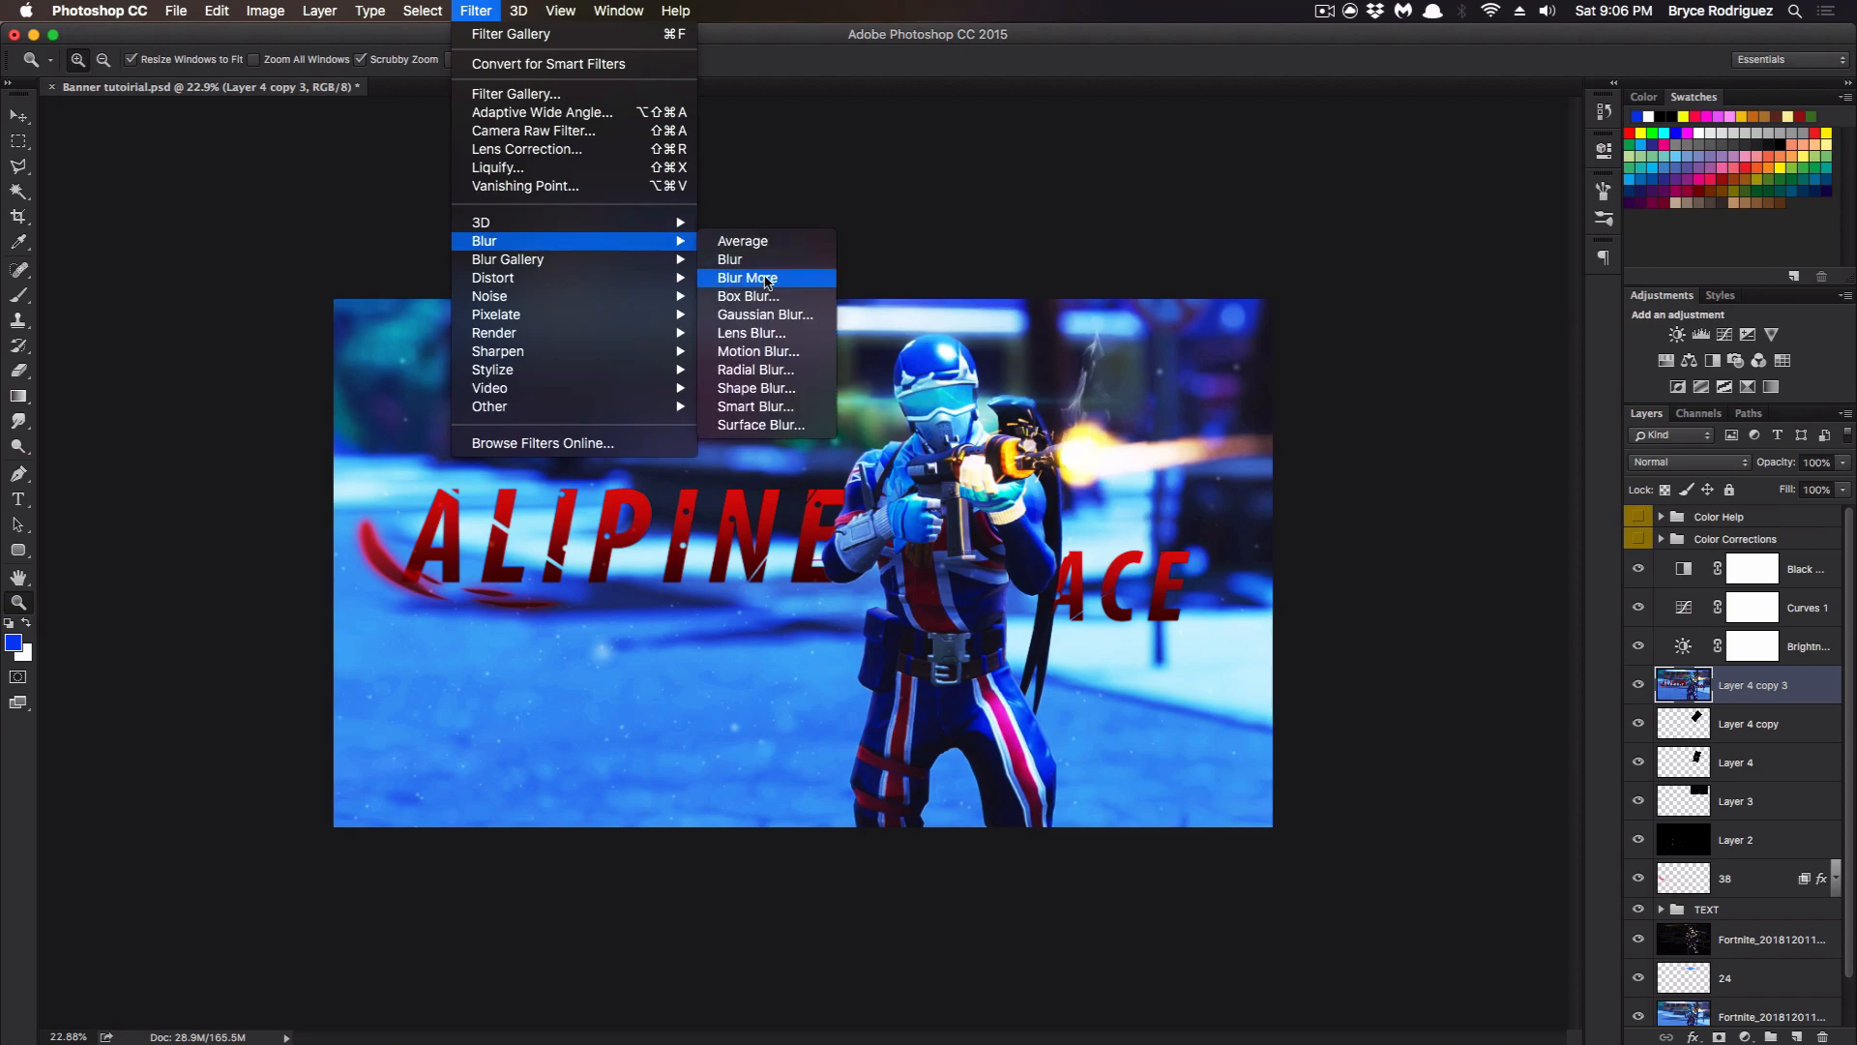
pyautogui.click(764, 314)
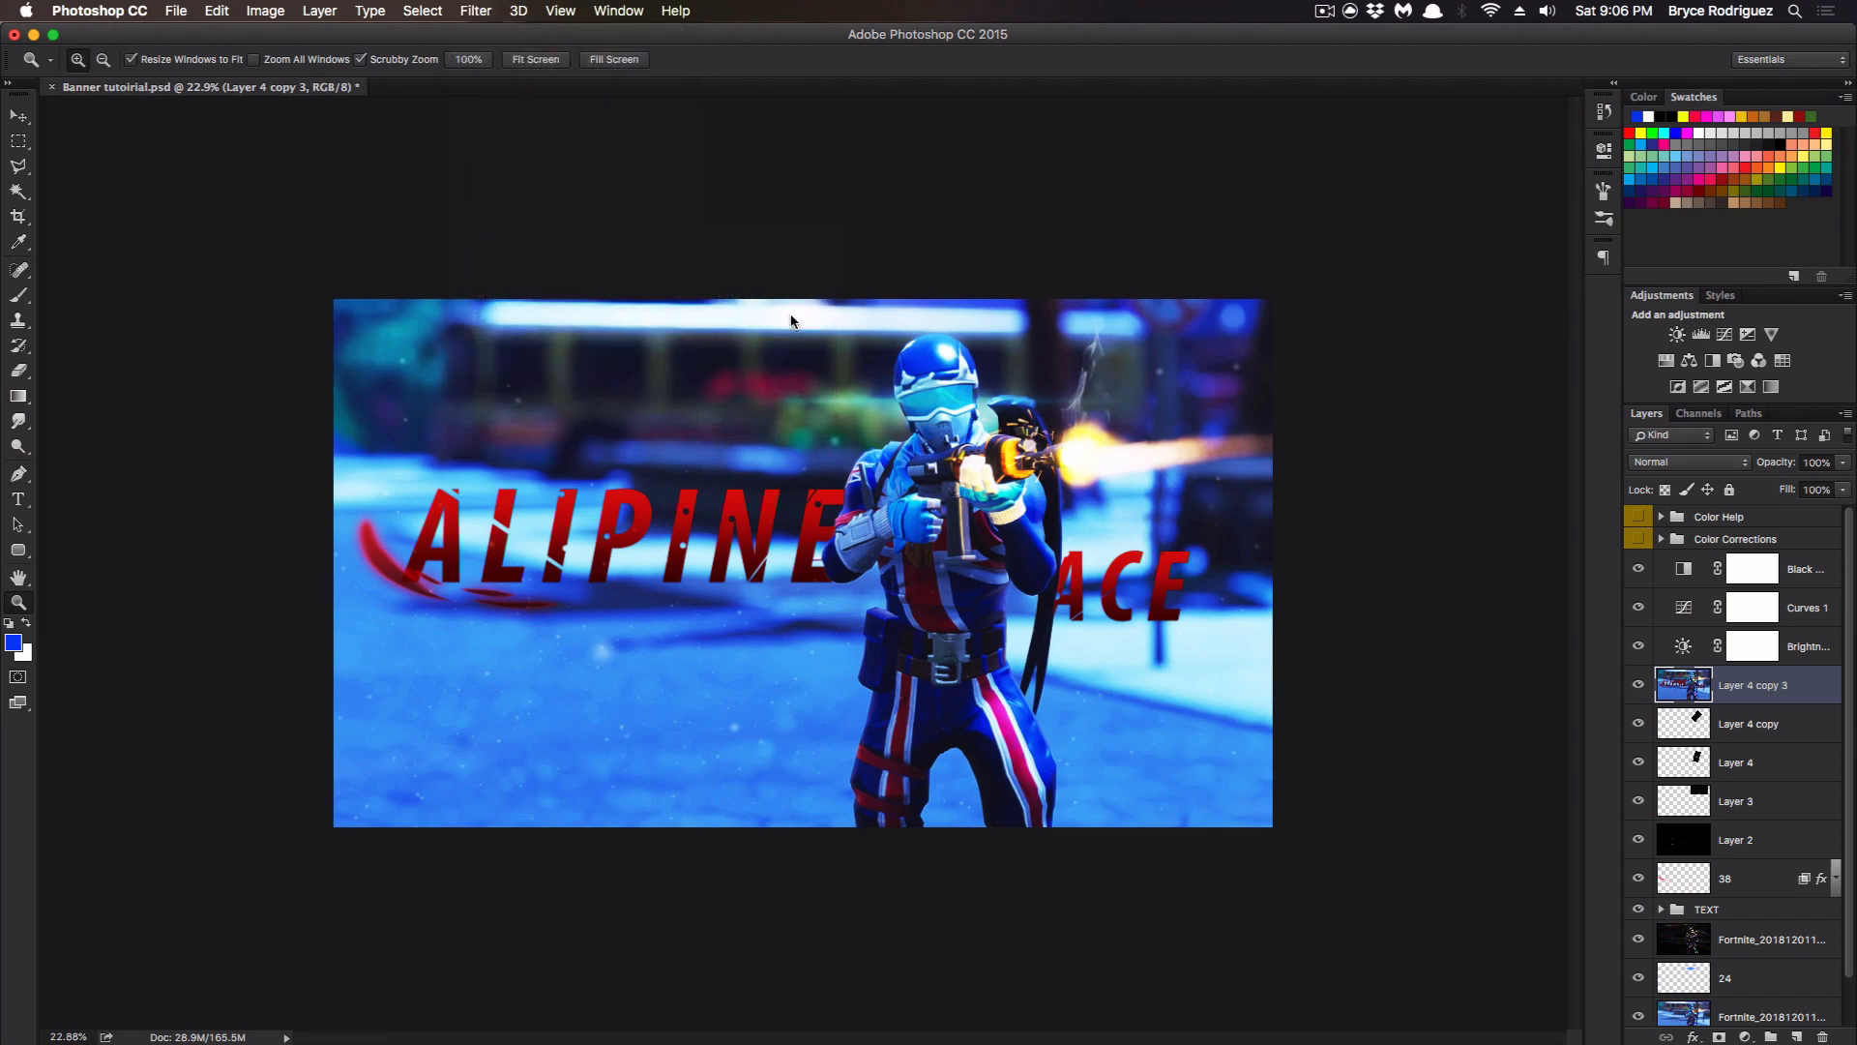
pyautogui.moveTo(1286, 687); pyautogui.dragTo(1290, 688)
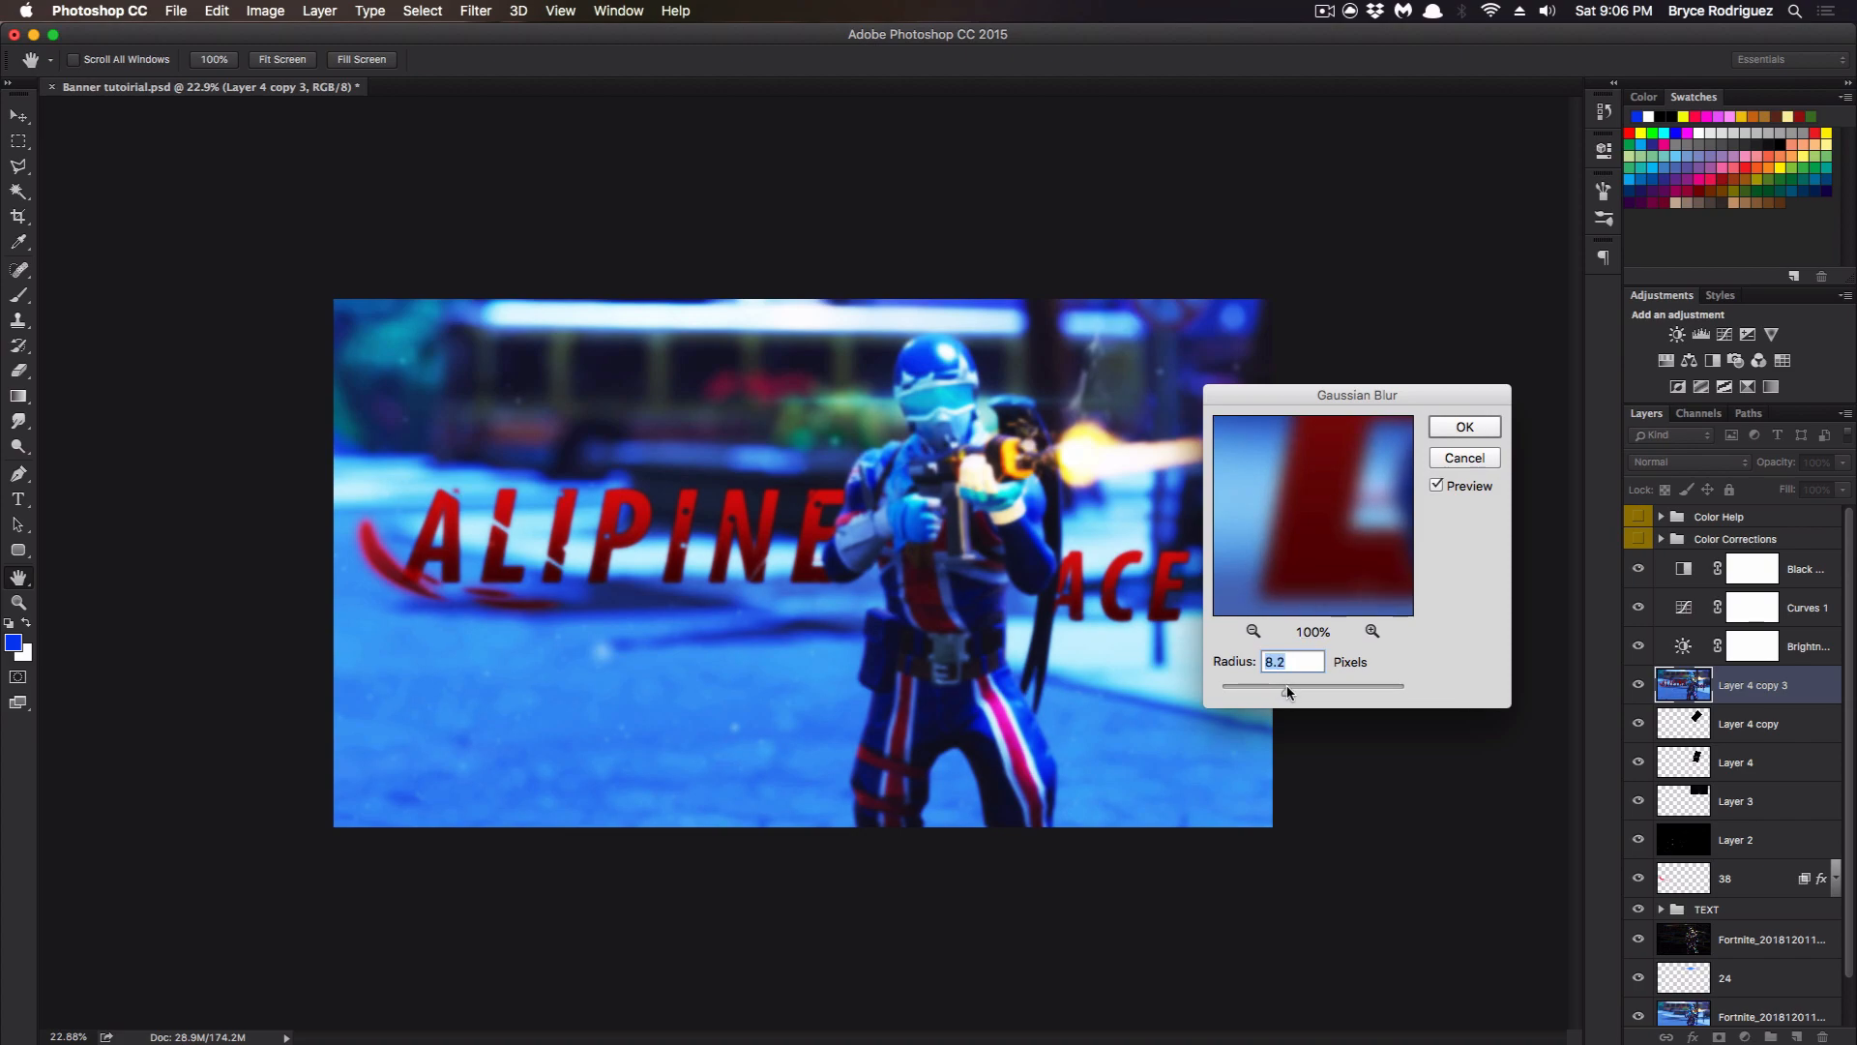
pyautogui.click(1465, 427)
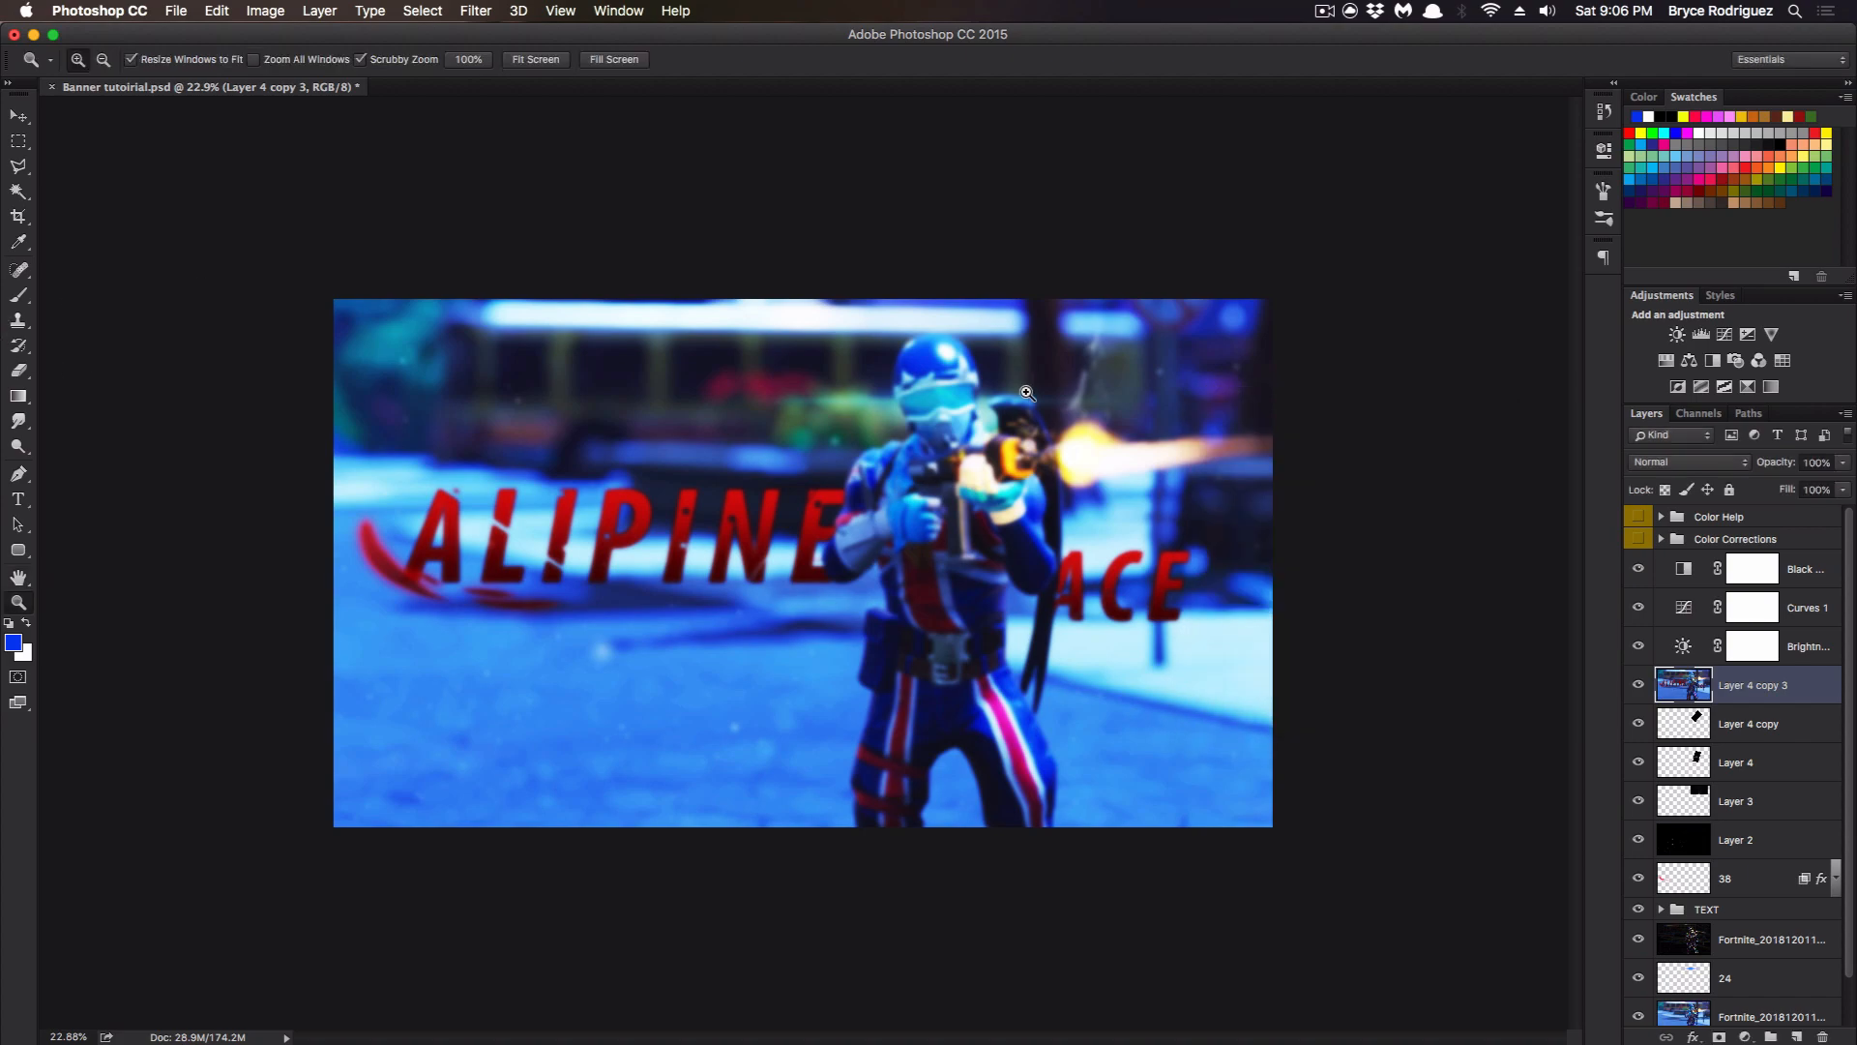
# Erase the blur over the character and the ALIPINE and ACE titles with a soft 900 px eraser at 88% opacity.
pyautogui.click(18, 371)
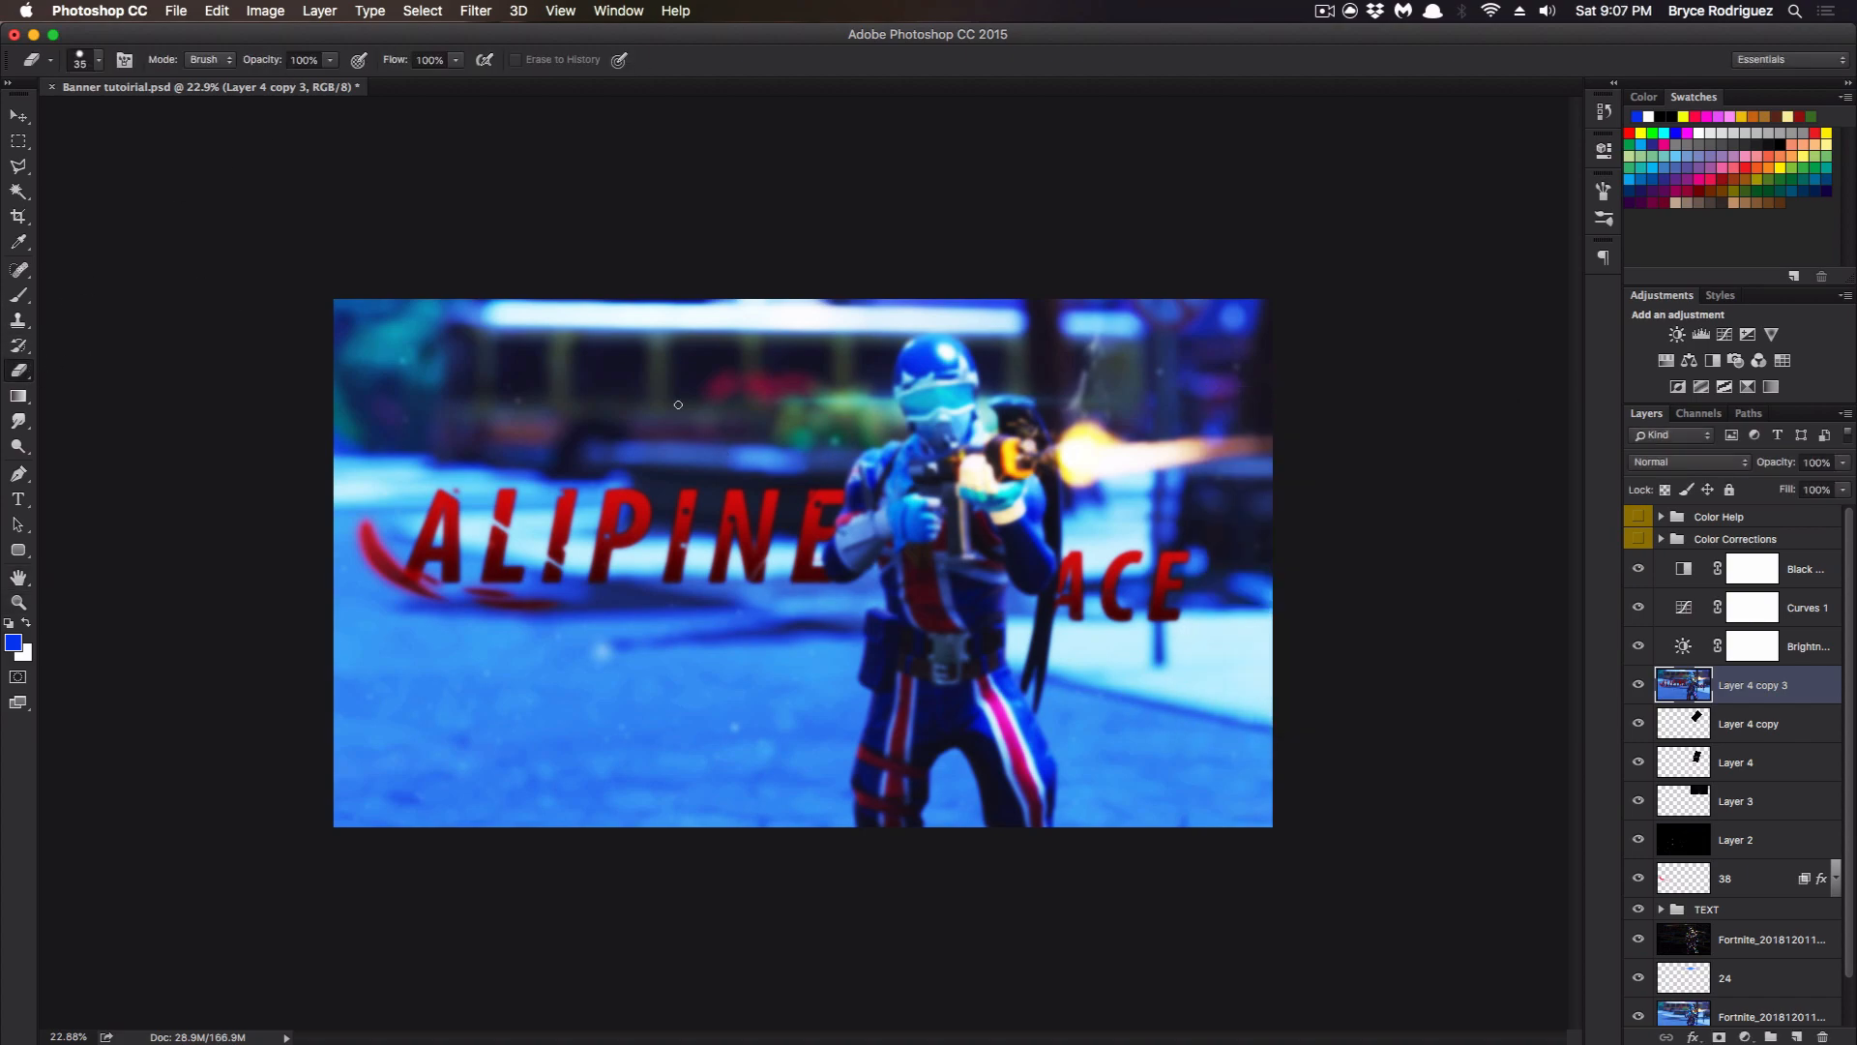
pyautogui.press(']')
pyautogui.press(']')
pyautogui.press(']')
pyautogui.press(']')
pyautogui.press(']')
pyautogui.press(']')
pyautogui.press(']')
pyautogui.press(']')
pyautogui.press(']')
pyautogui.press(']')
pyautogui.click(99, 61)
pyautogui.click(44, 212)
pyautogui.click(103, 61)
pyautogui.click(332, 61)
pyautogui.press(']')
pyautogui.press(']')
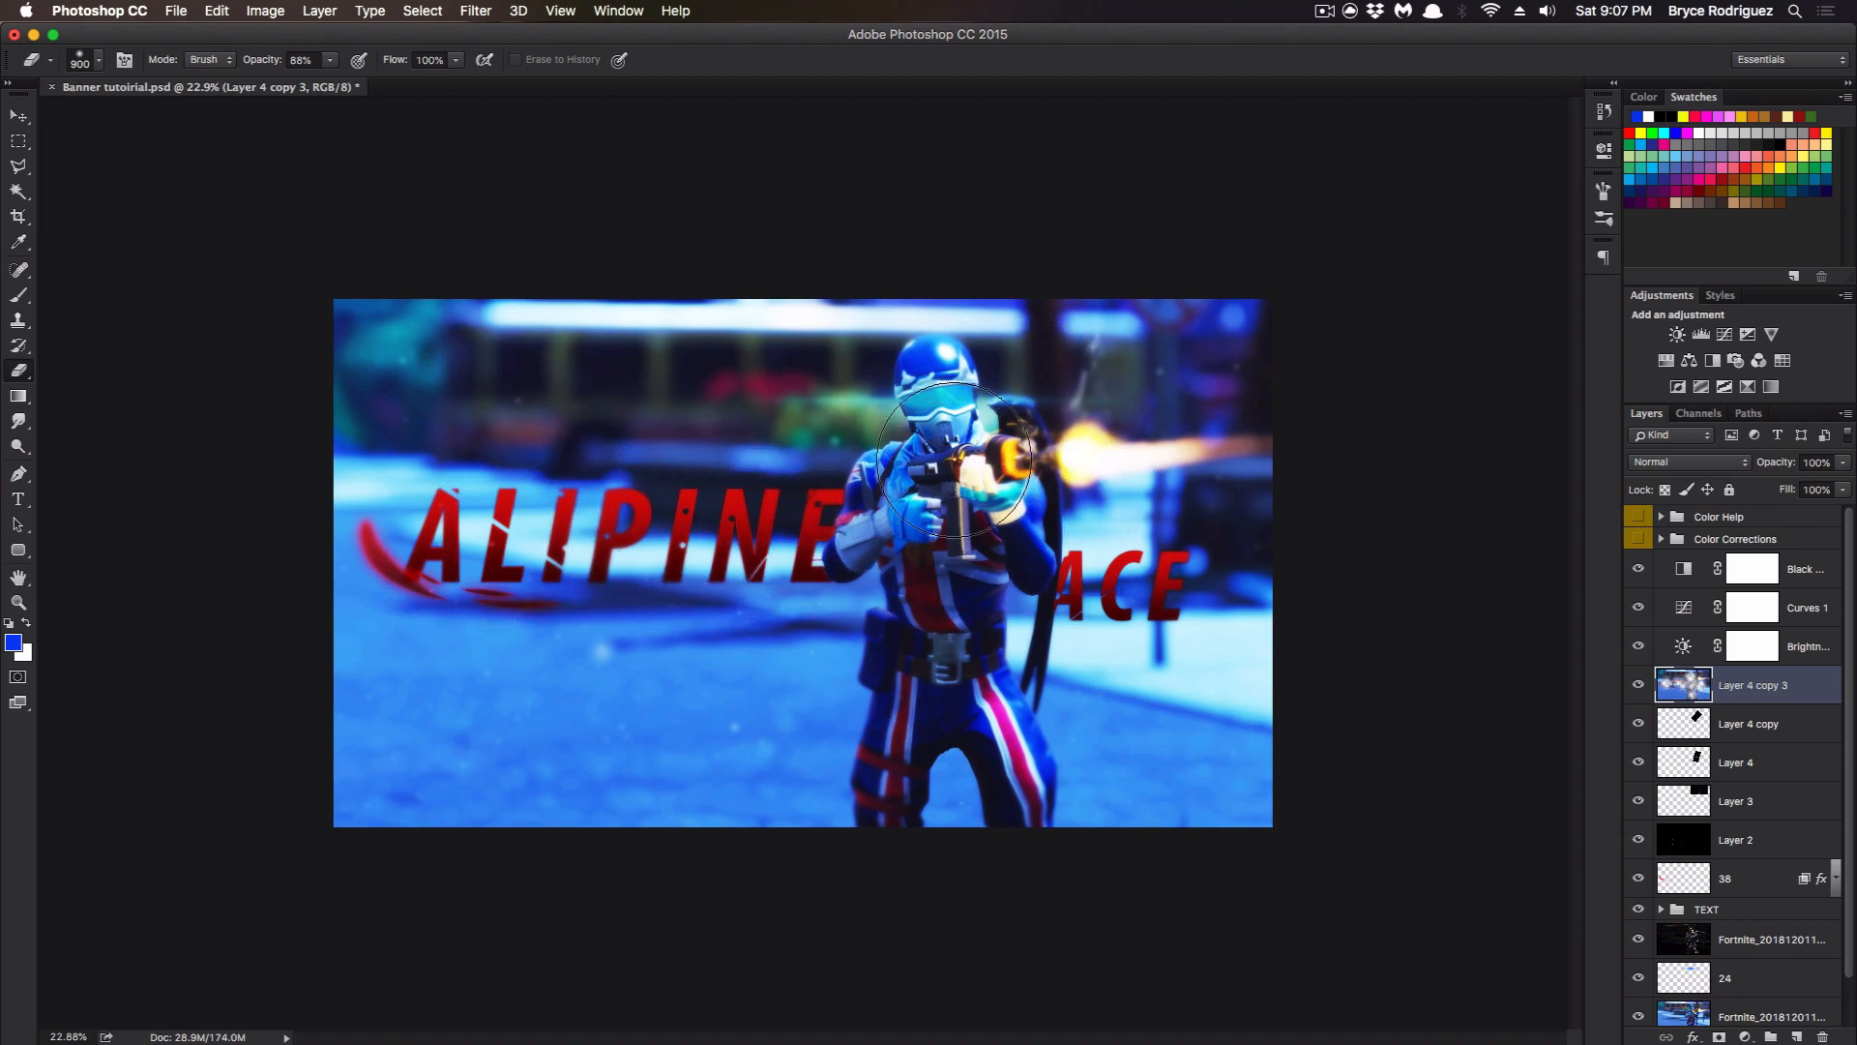
pyautogui.press('v')
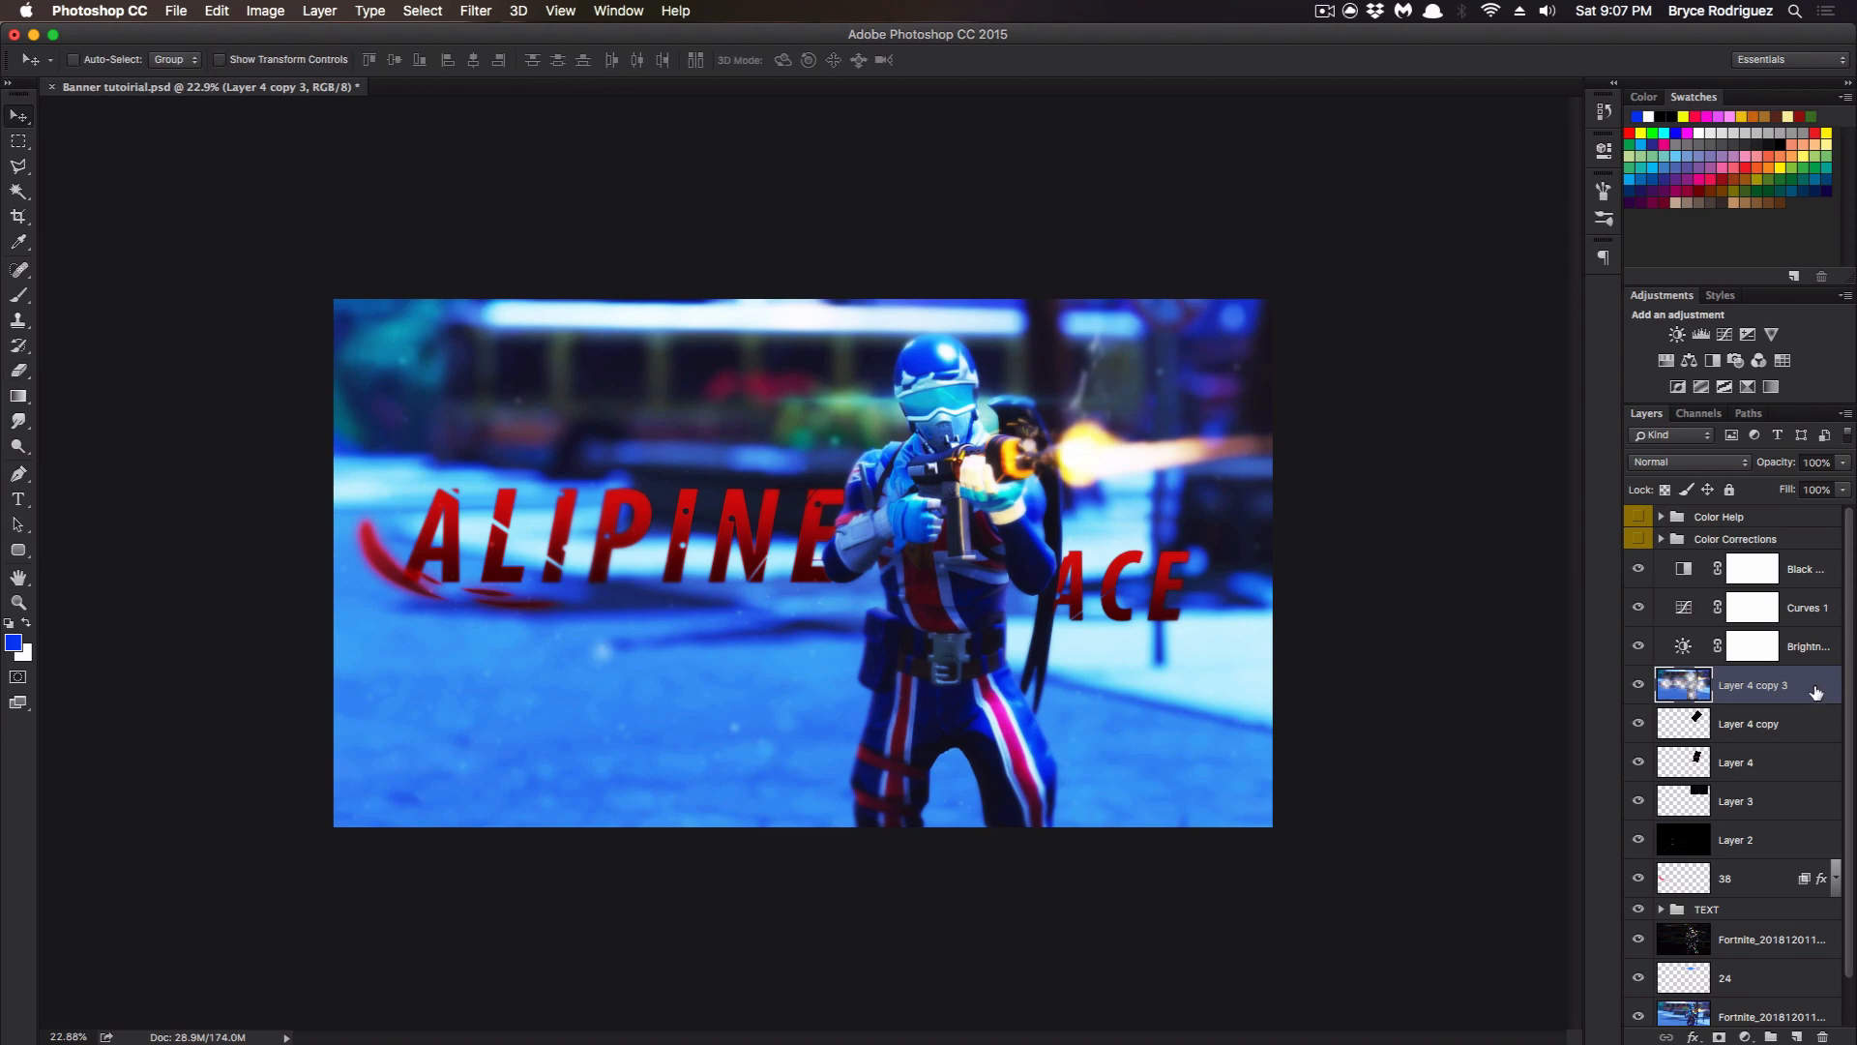
# Add a dark vignette to Layer 4 copy 3 with Lens Correction, using amount -38 and midpoint 0.
pyautogui.click(519, 10)
pyautogui.moveTo(476, 11)
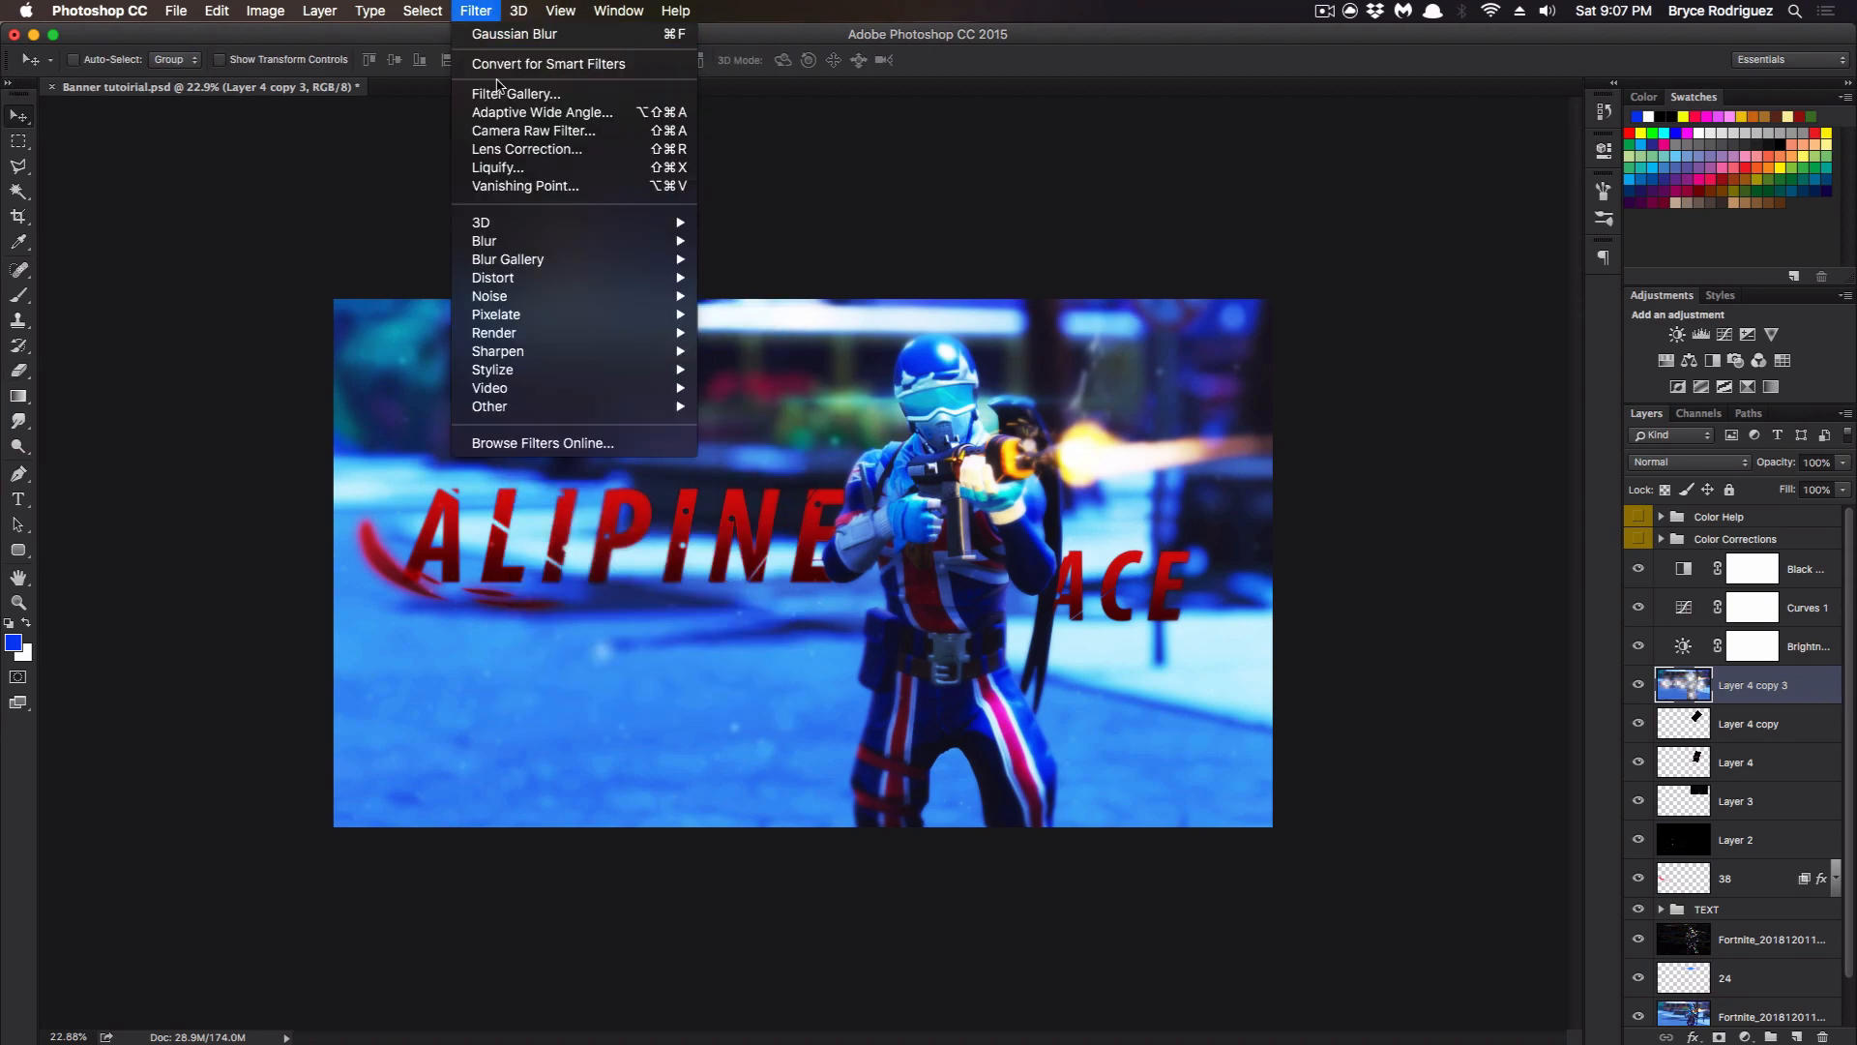
pyautogui.click(530, 150)
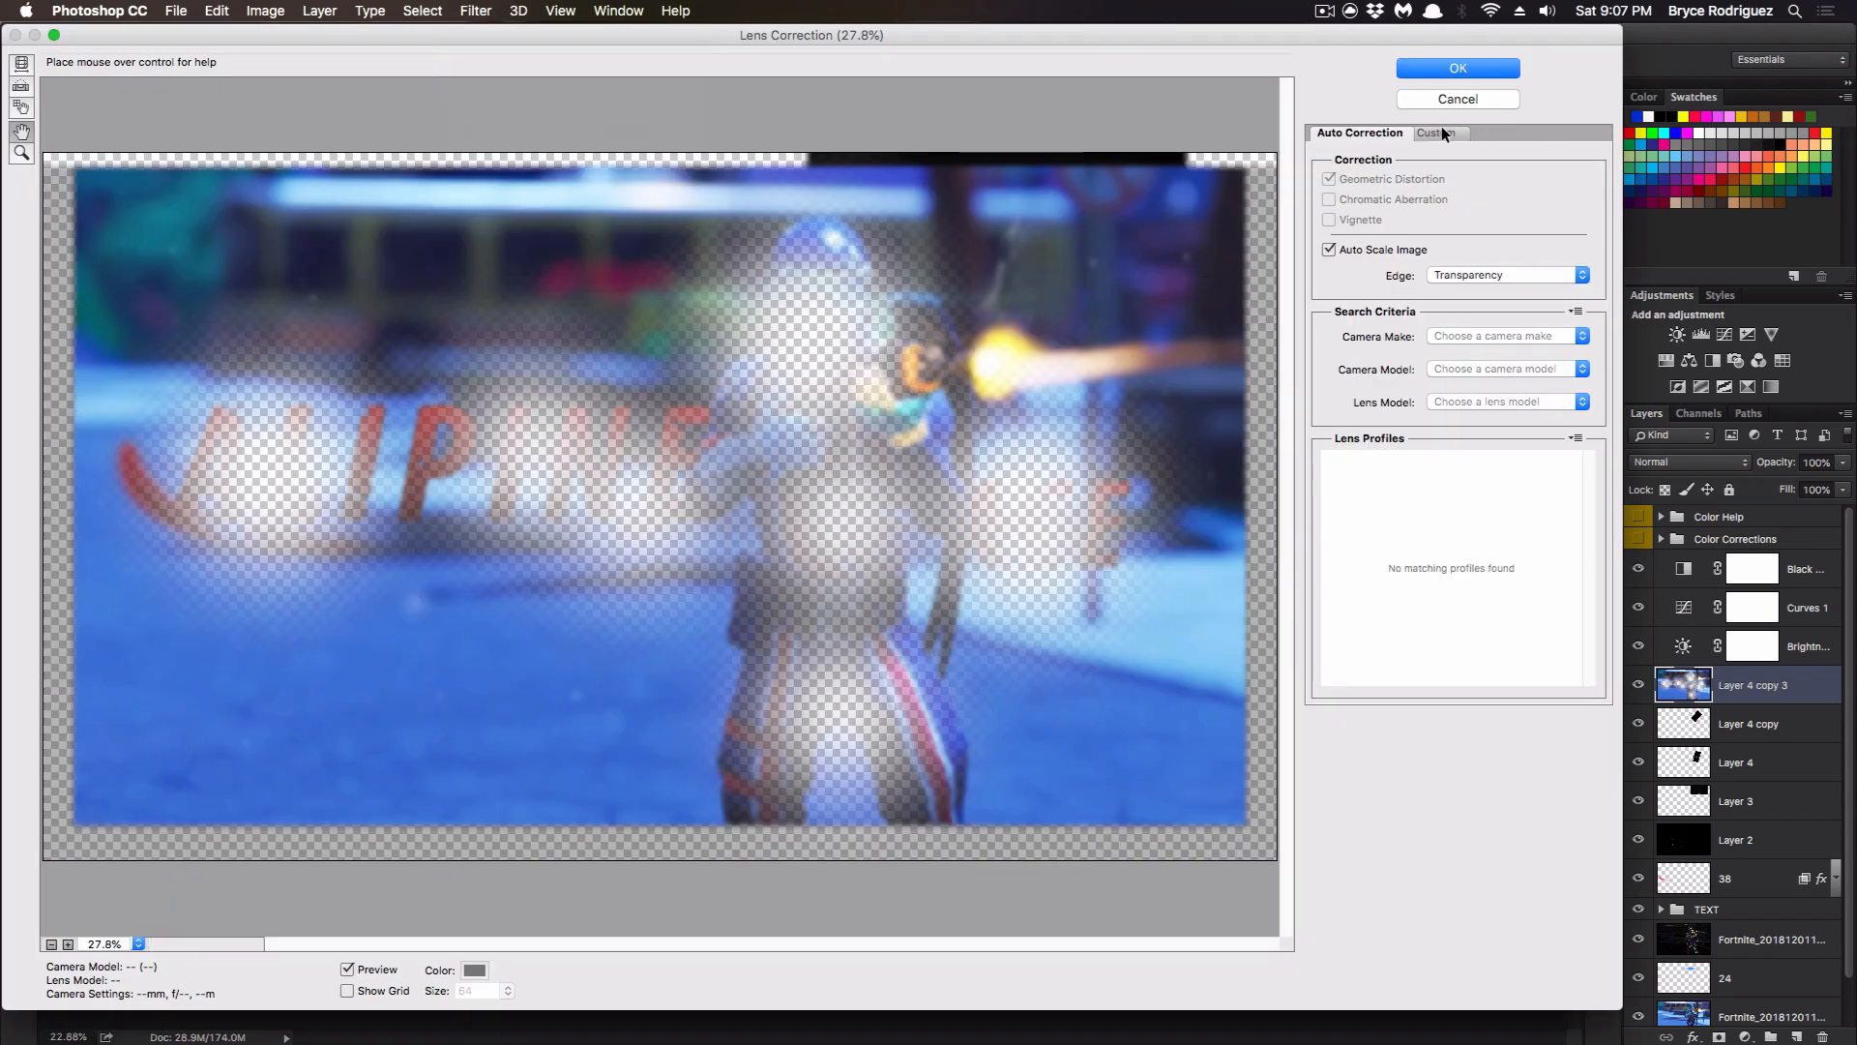
pyautogui.click(1441, 132)
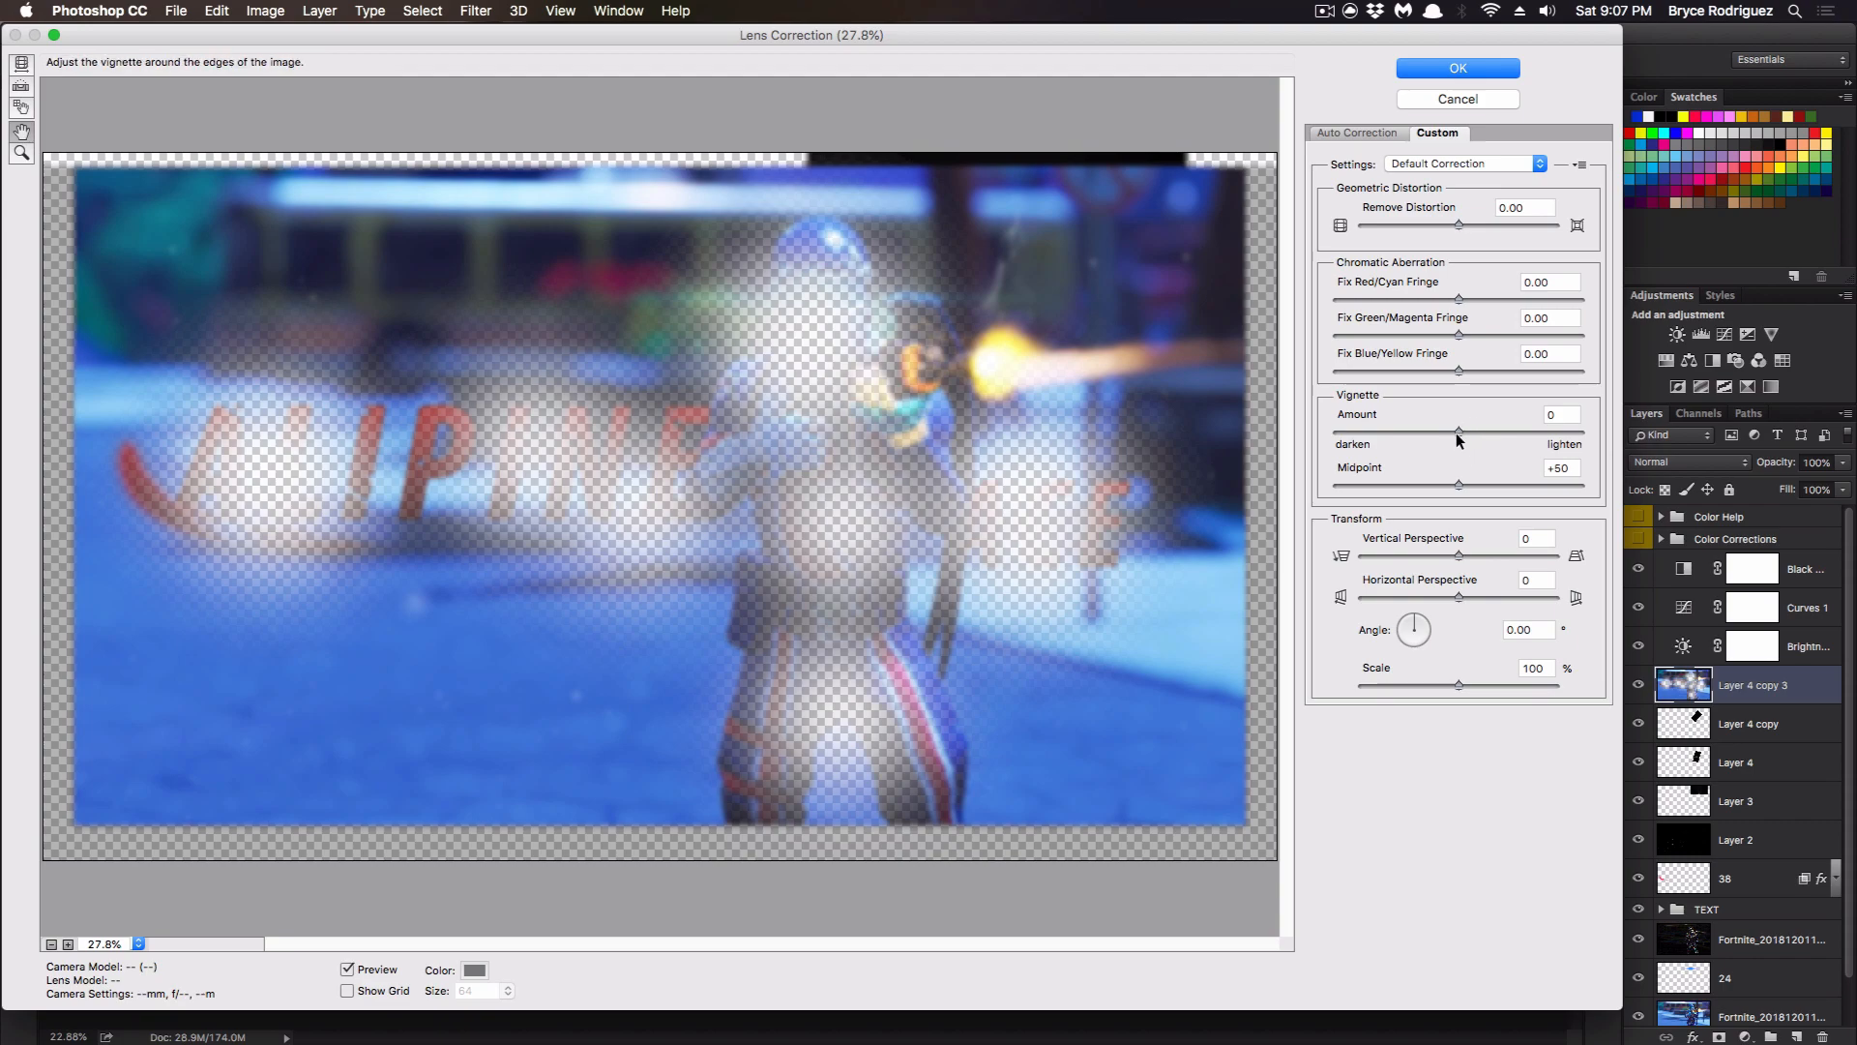
pyautogui.moveTo(1459, 485); pyautogui.dragTo(1331, 475)
pyautogui.moveTo(1457, 432); pyautogui.dragTo(1426, 435)
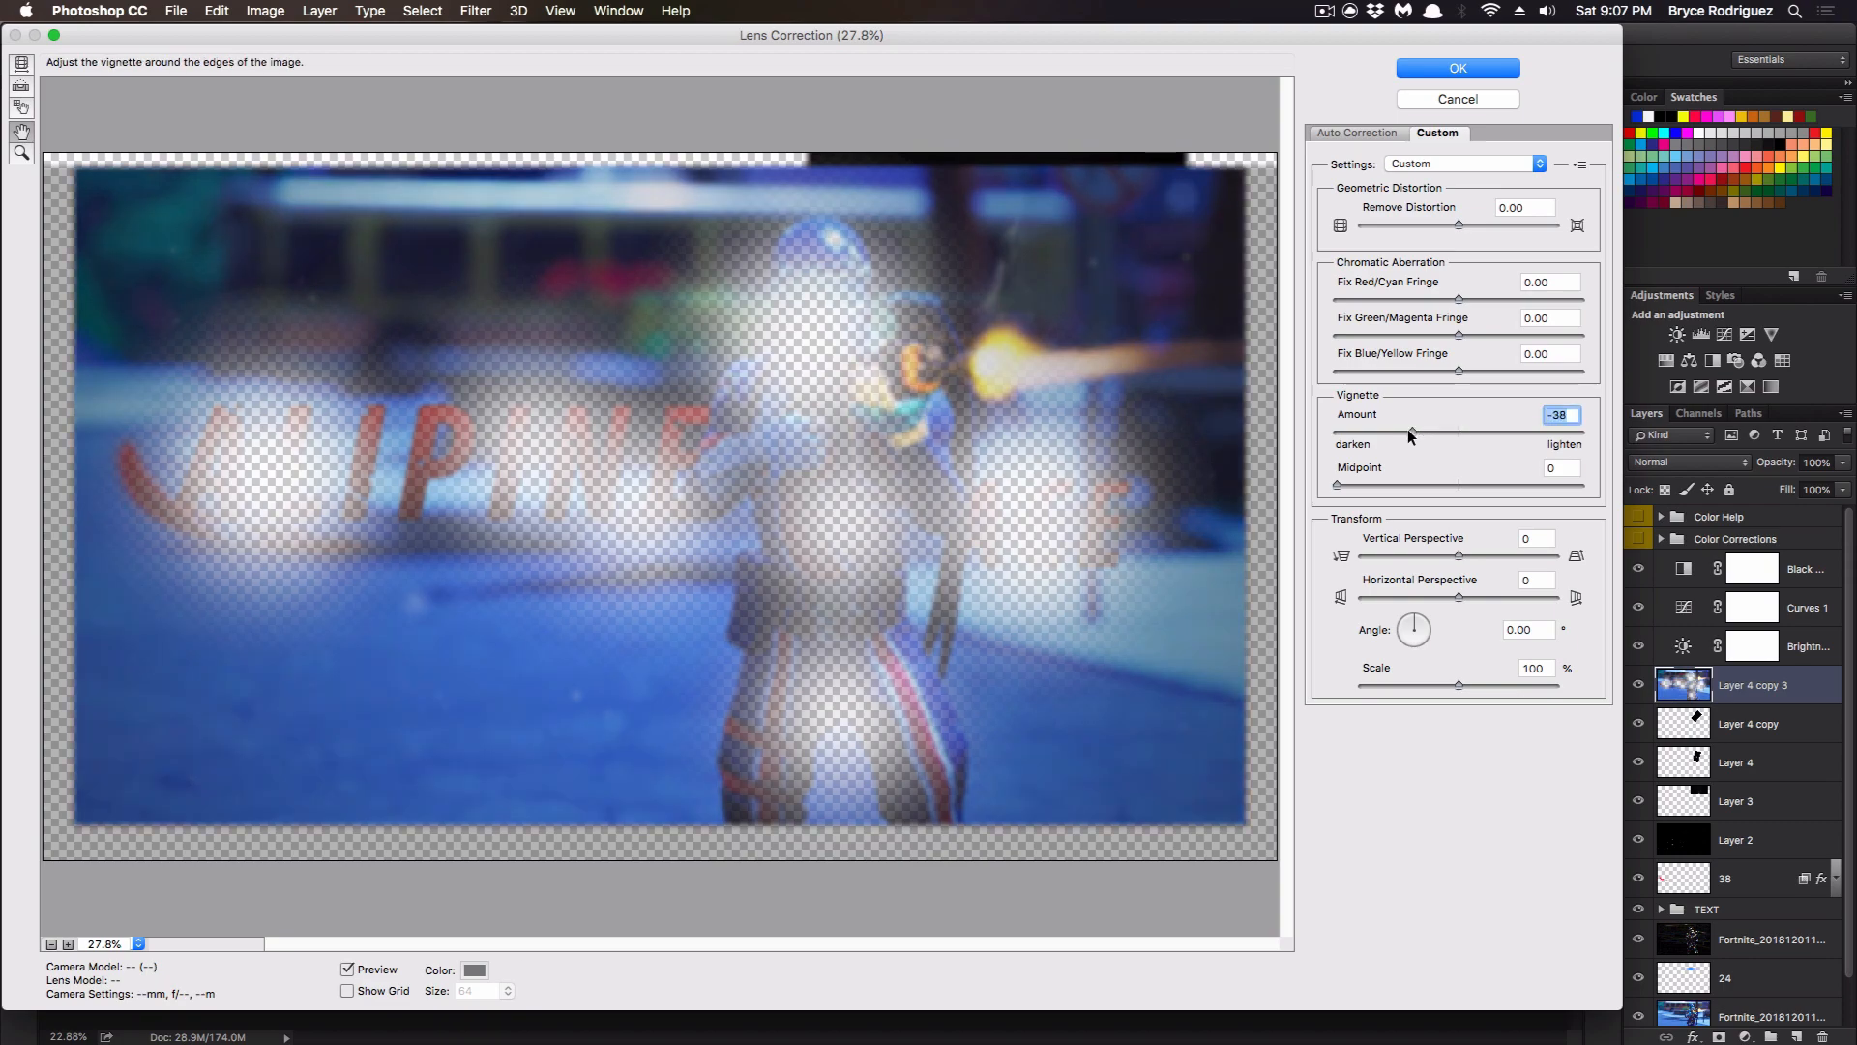
pyautogui.click(1466, 69)
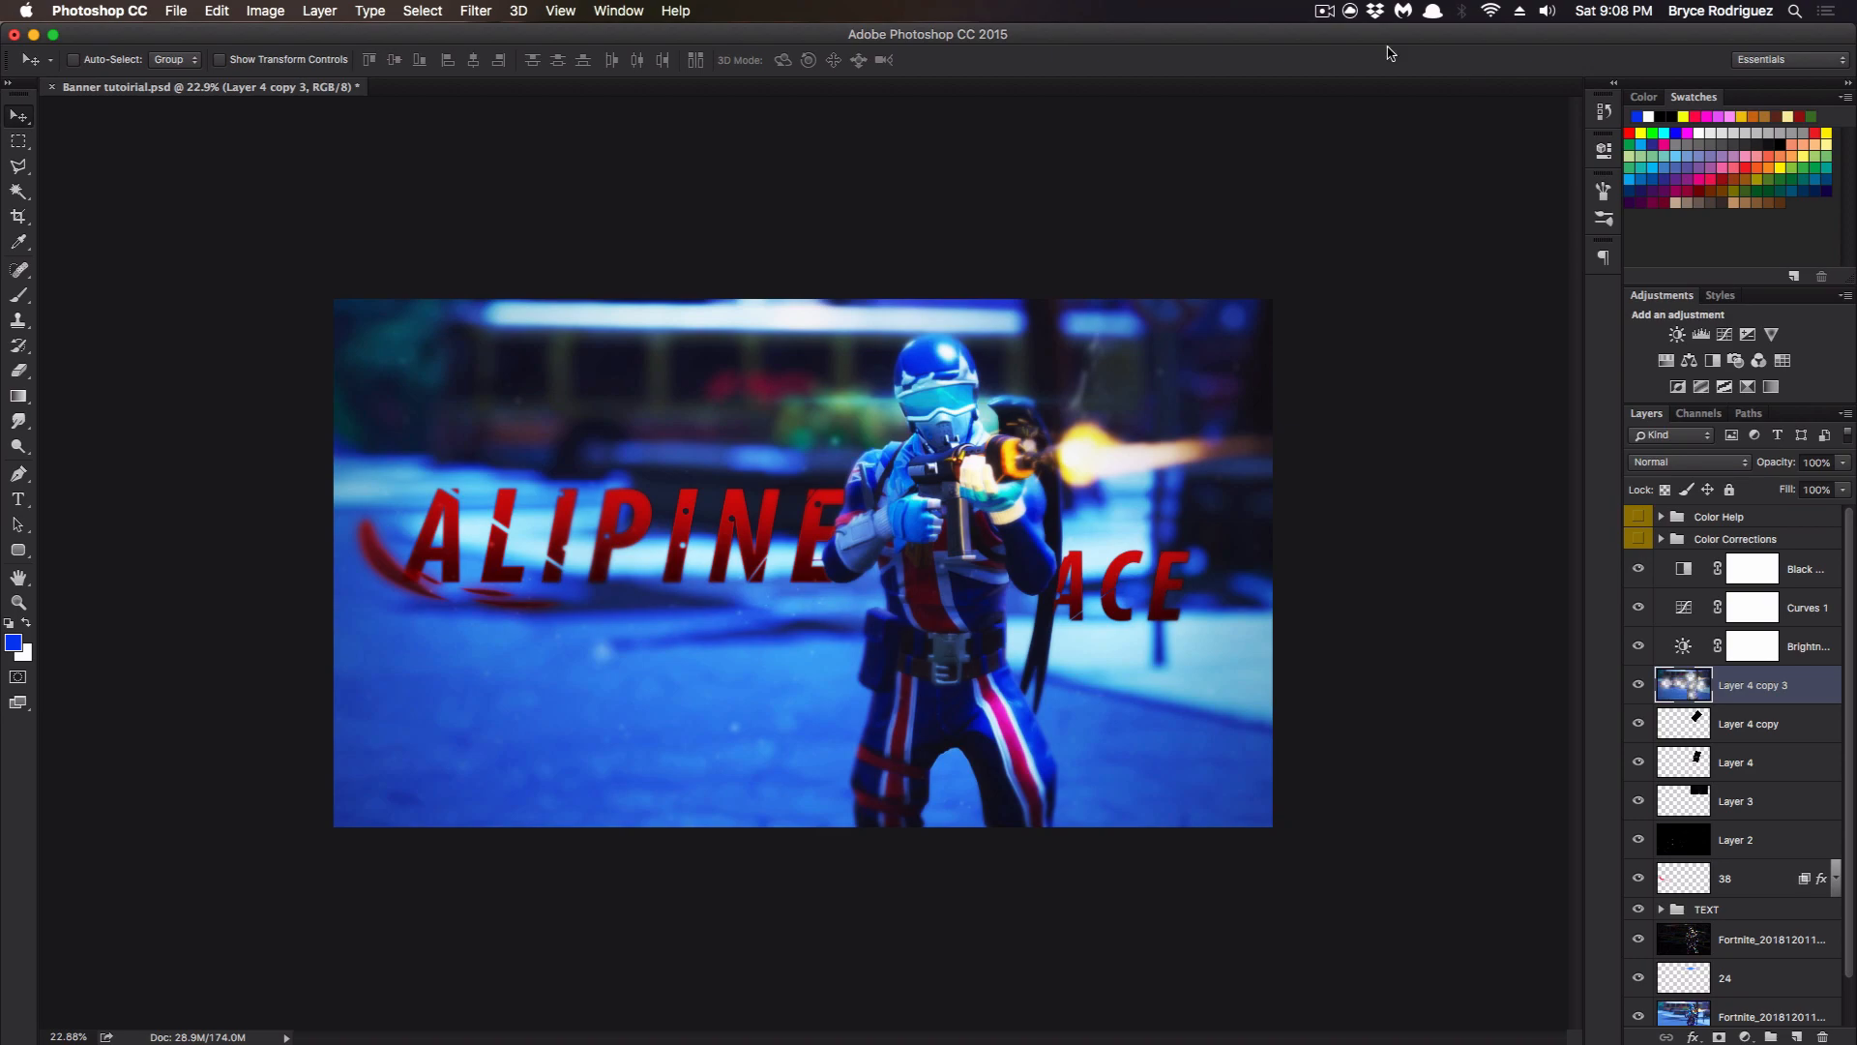
# Erase the darkened, blurred layer over the gun and muzzle flash at 900 px, then reduce the eraser to 600 px for the remaining focal areas.
pyautogui.click(18, 371)
pyautogui.moveTo(1060, 434); pyautogui.dragTo(1066, 433)
pyautogui.click(1046, 422)
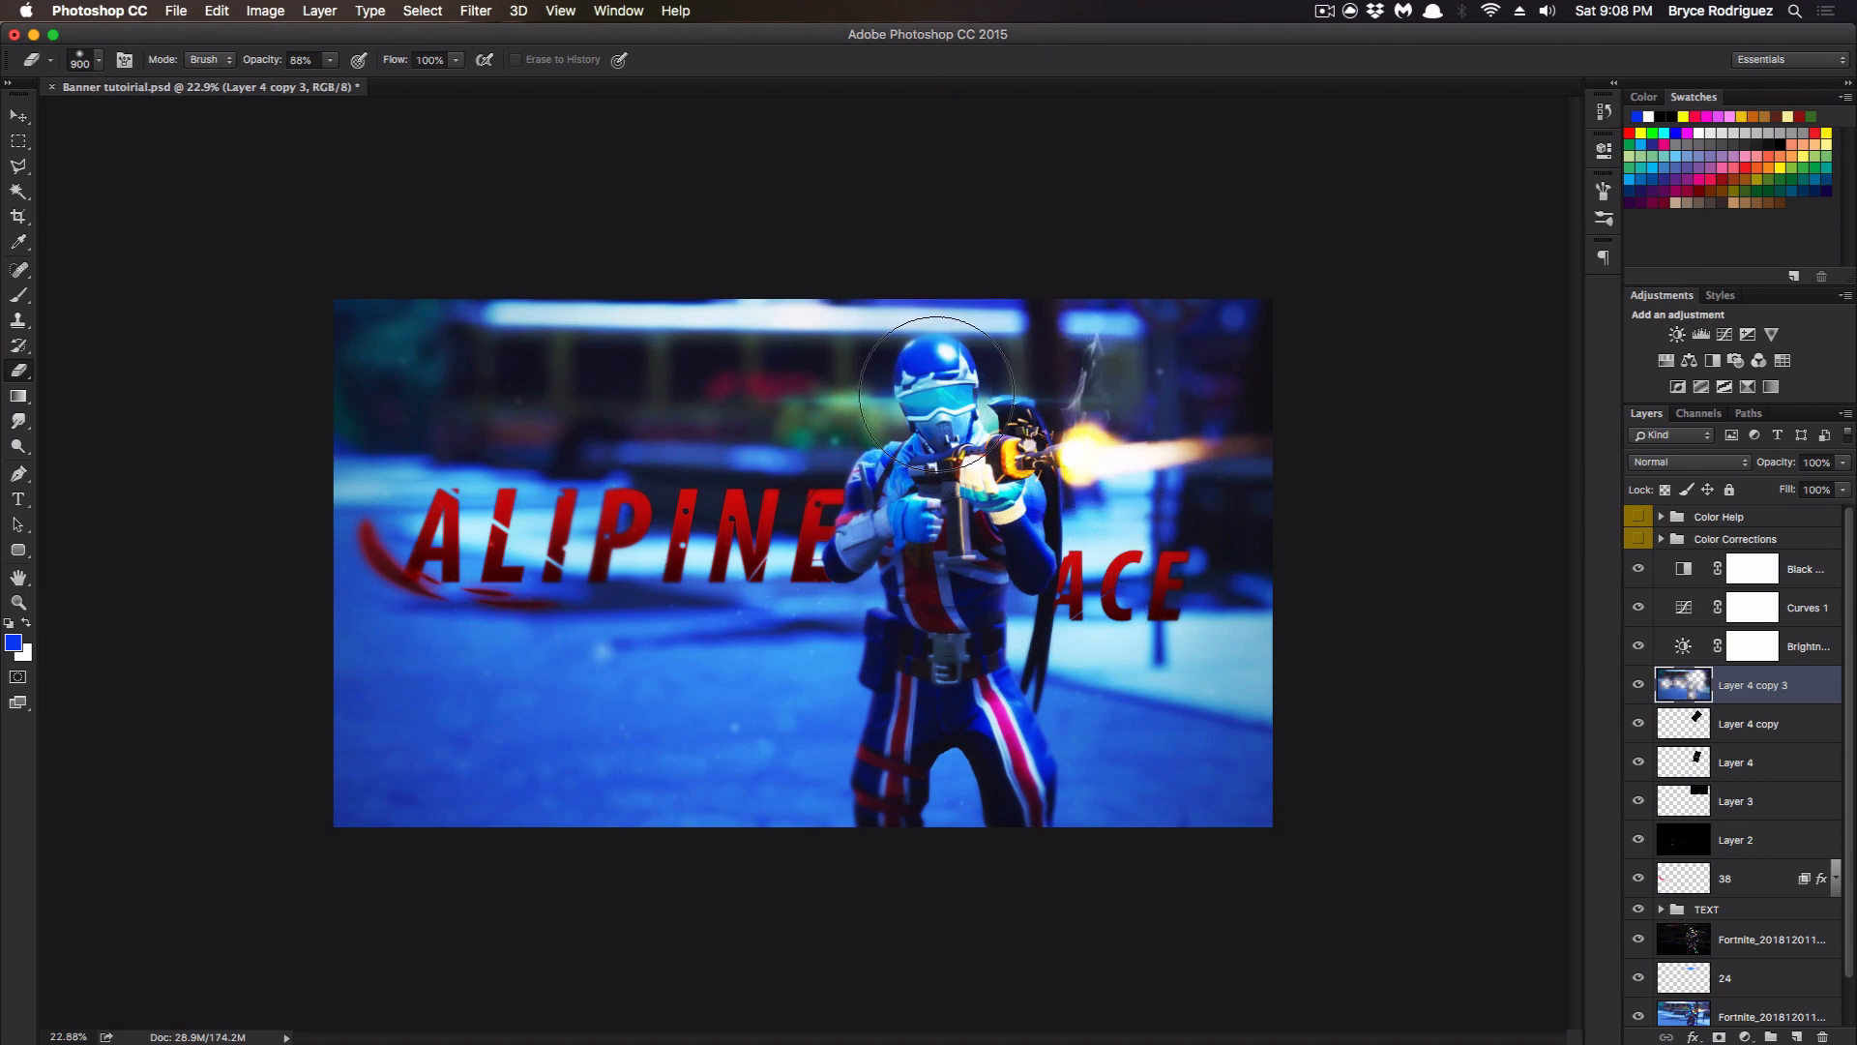
pyautogui.press('[')
pyautogui.press('[')
pyautogui.press('[')
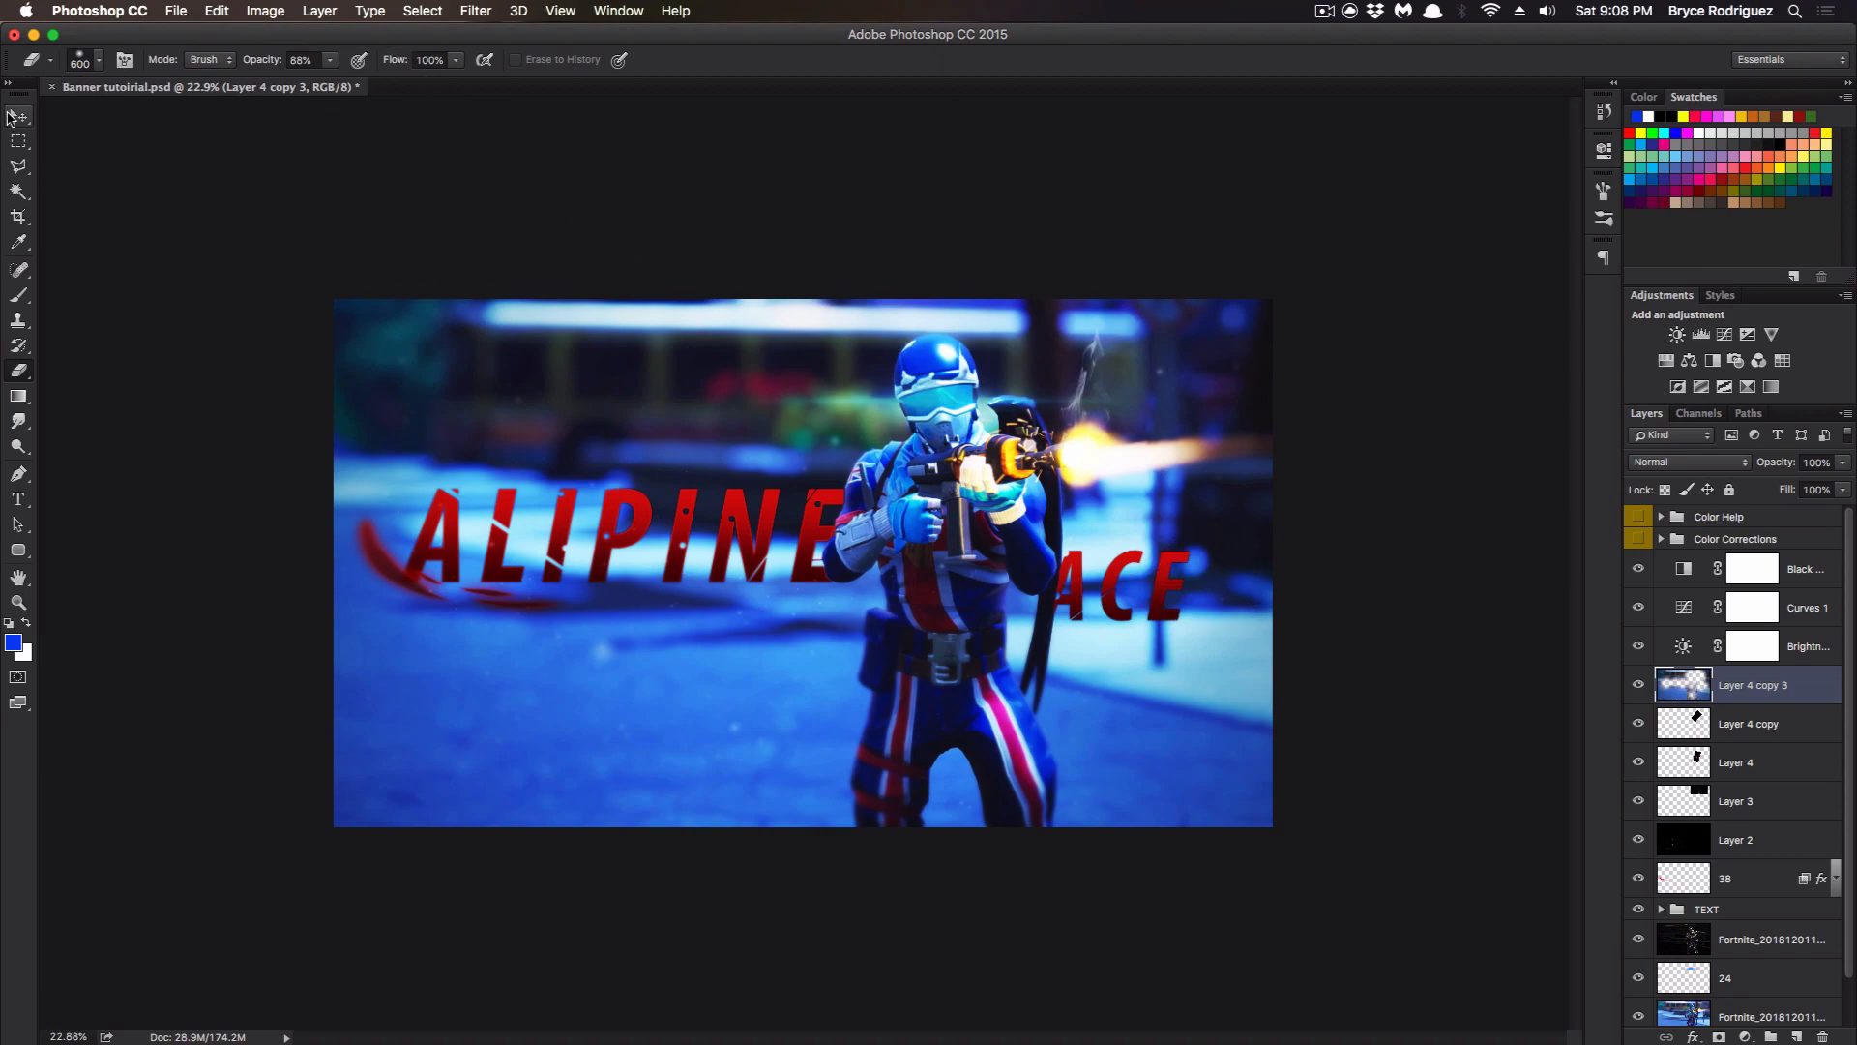
pyautogui.click(11, 117)
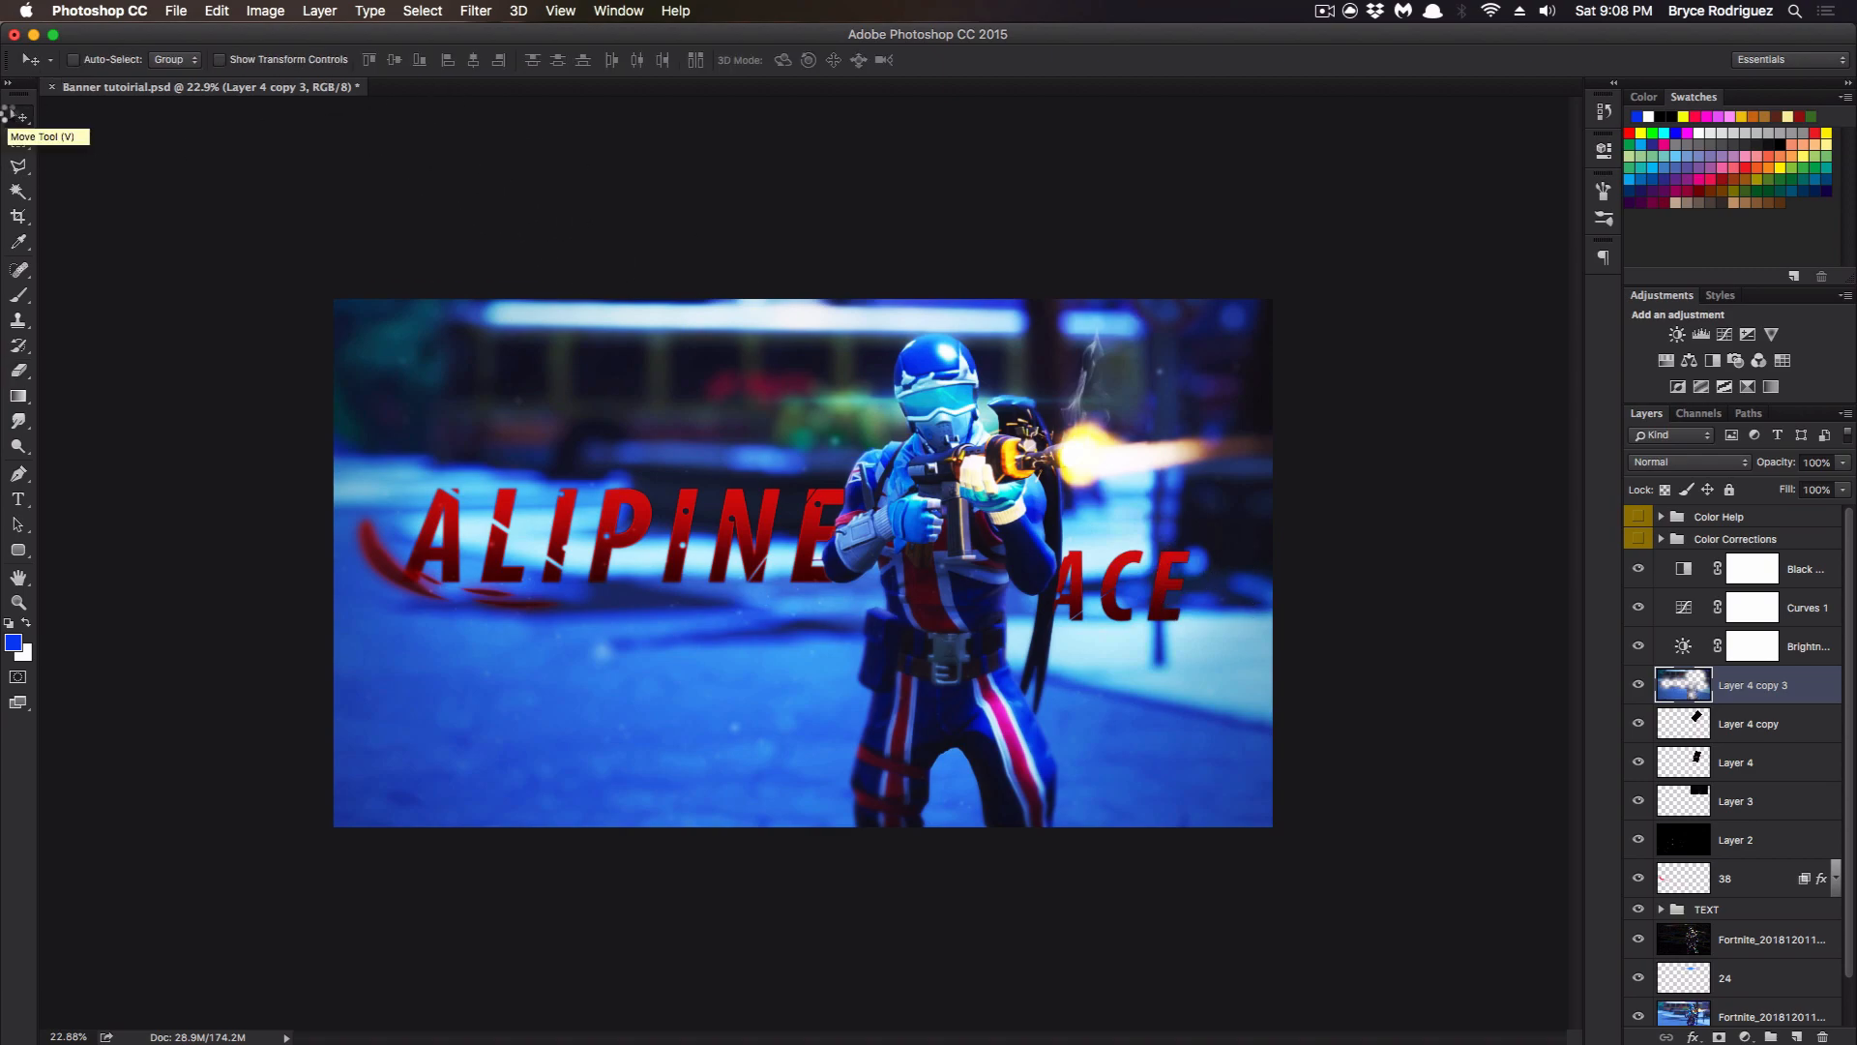